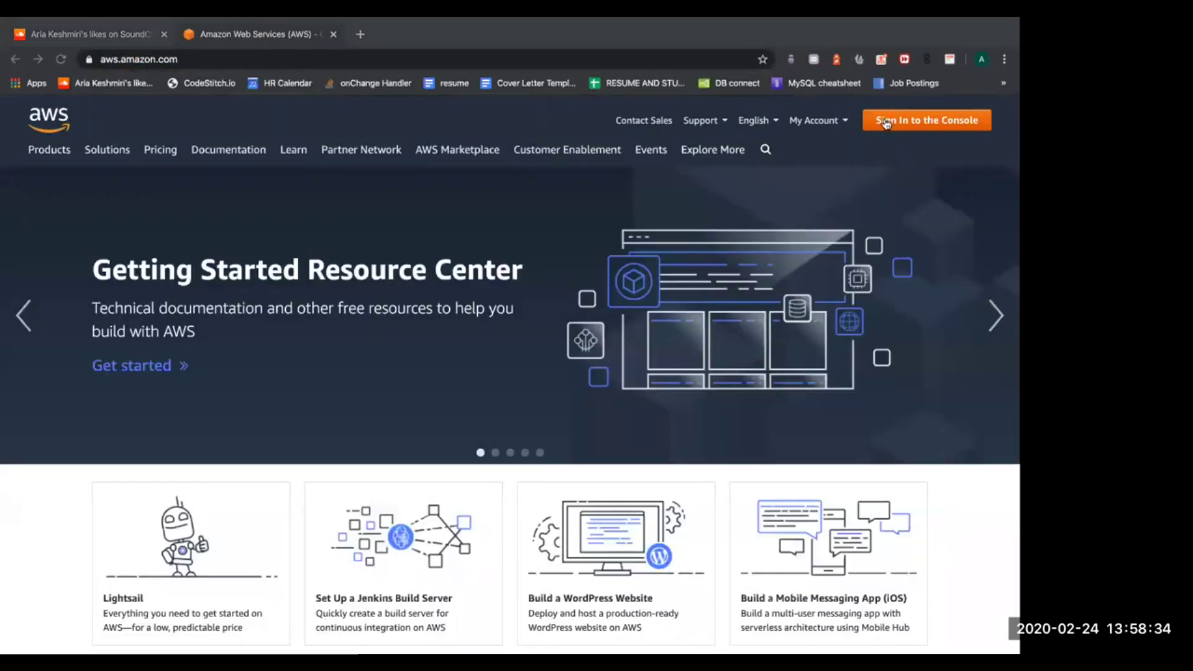
# Sign in to the console and open Lambda by searching services for 'lambda'
pyautogui.click(887, 124)
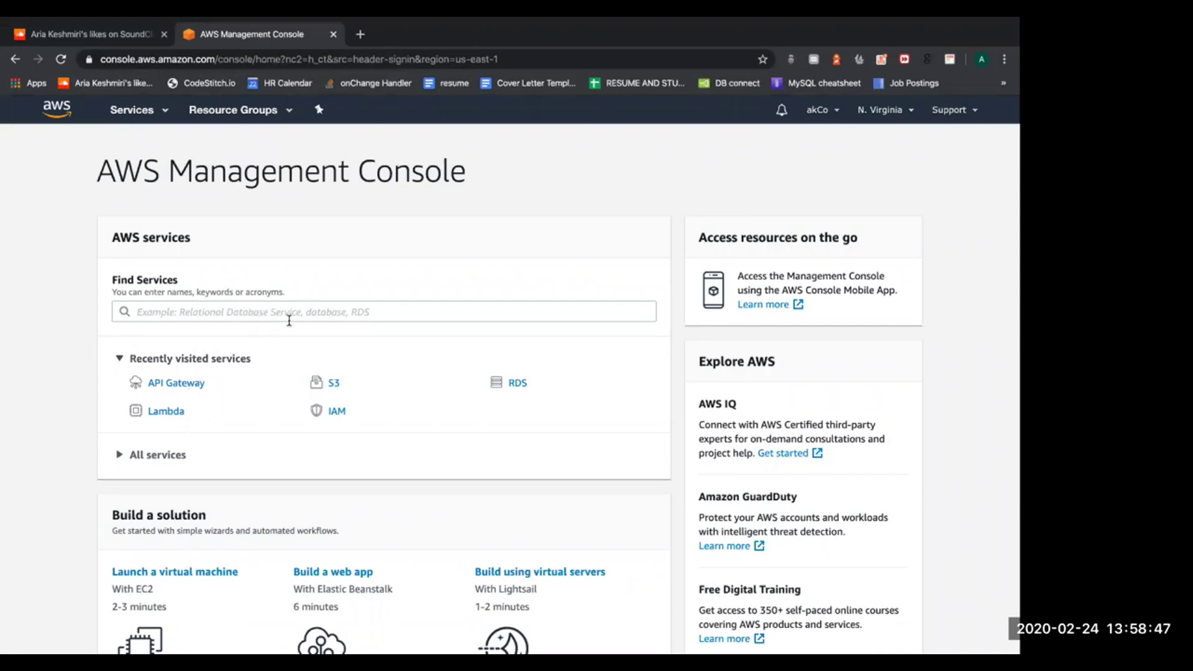
pyautogui.click(455, 315)
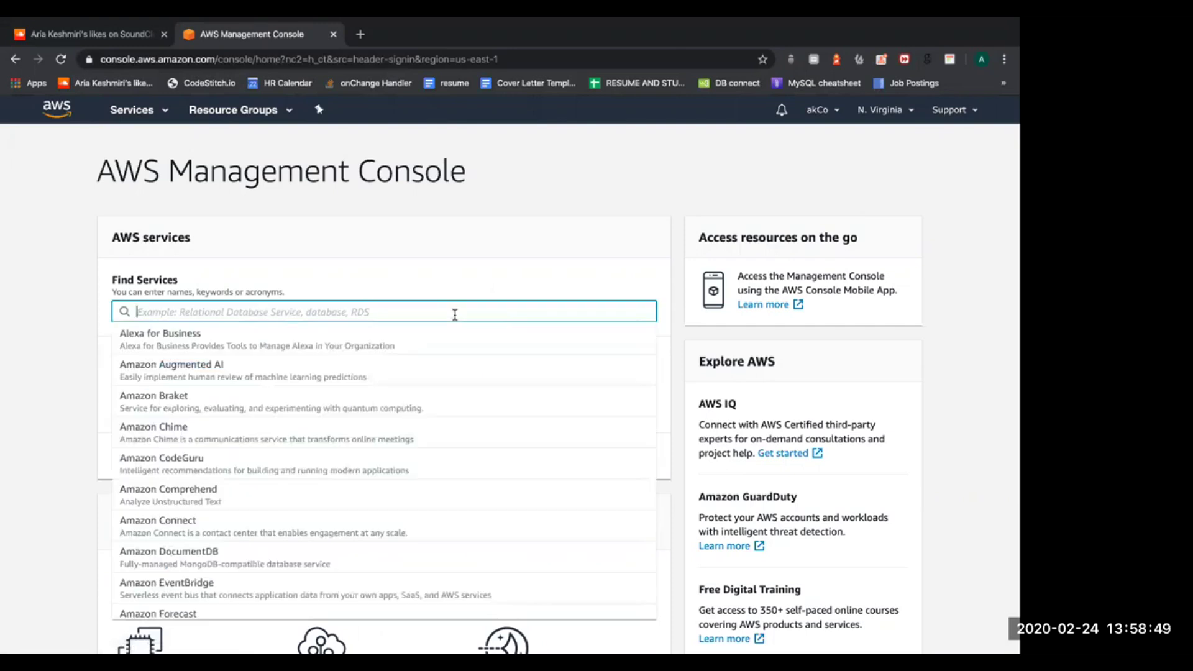
pyautogui.write('lambda')
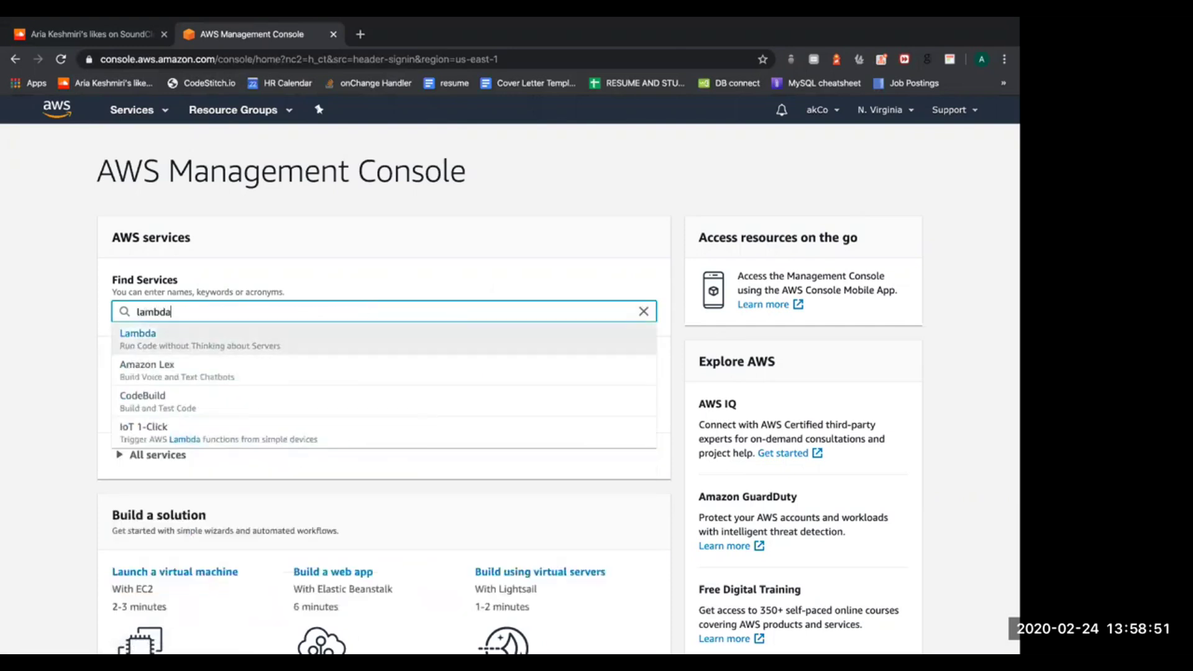
pyautogui.click(367, 337)
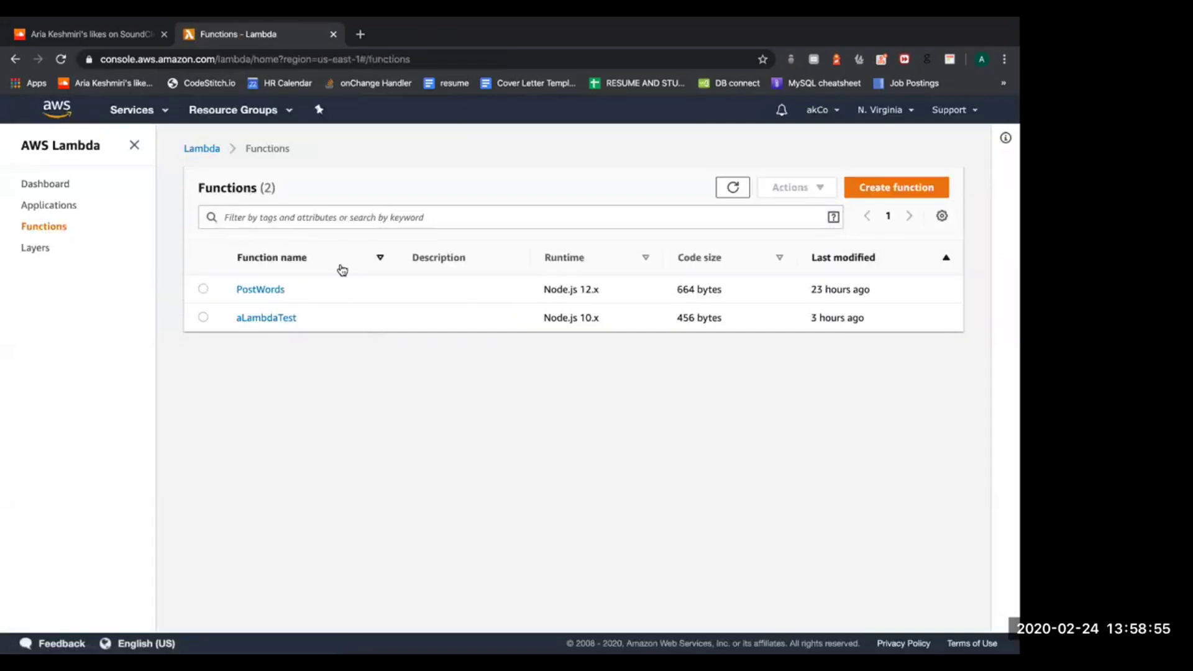
# Start a new Lambda function named UtubeLambda and submit it for creation
pyautogui.click(895, 187)
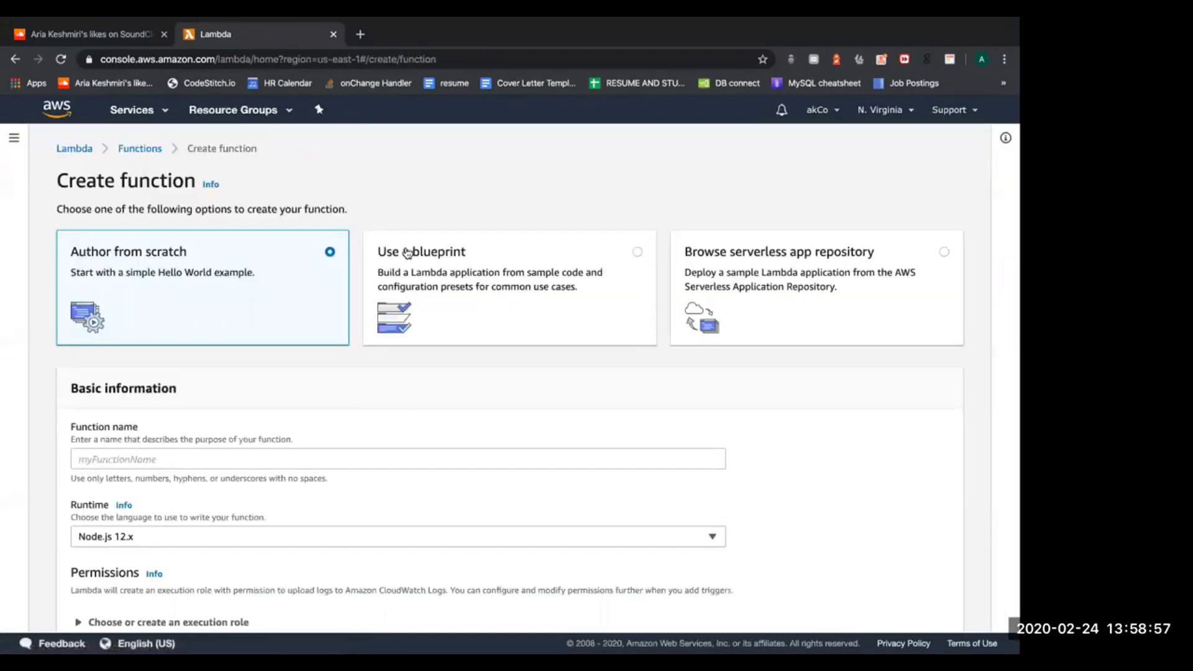
pyautogui.click(228, 460)
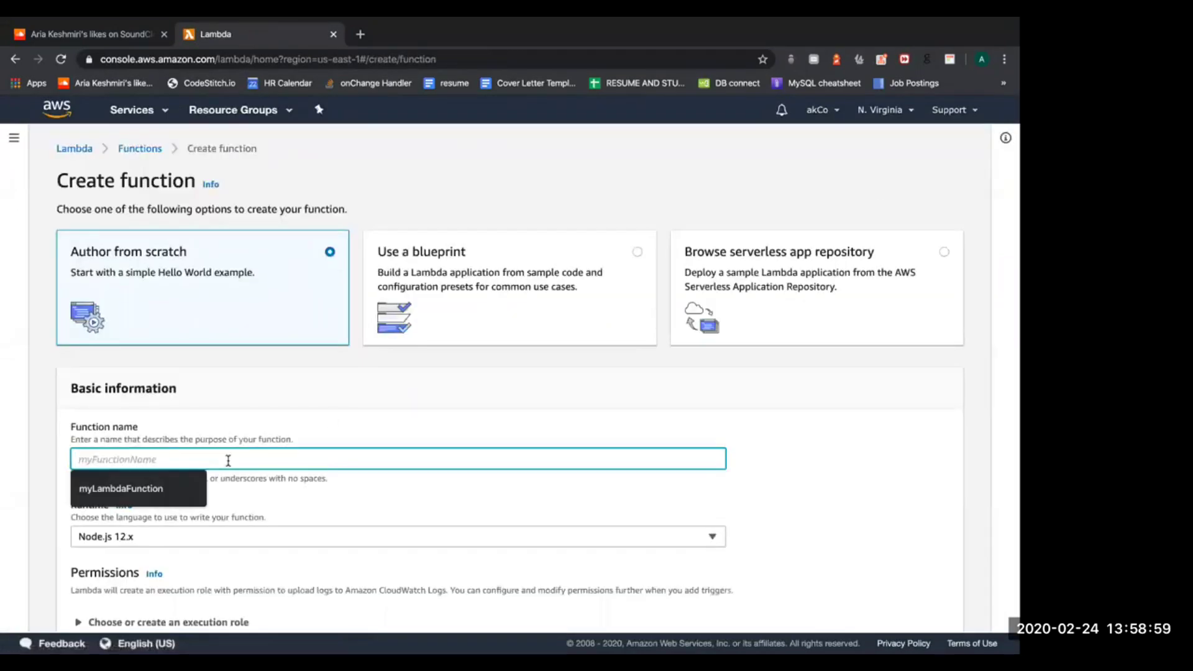
pyautogui.write('youtub')
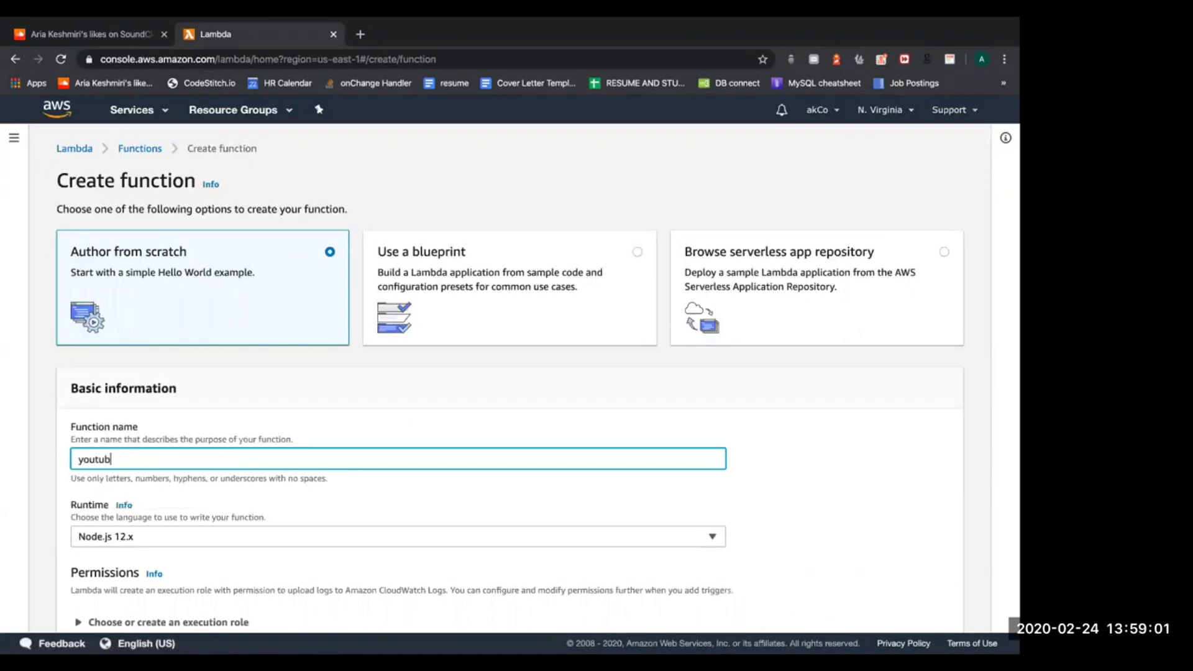
pyautogui.press('BackSpace')
pyautogui.press('BackSpace')
pyautogui.press('BackSpace')
pyautogui.press('BackSpace')
pyautogui.press('BackSpace')
pyautogui.press('BackSpace')
pyautogui.write('UtubeLambda')
pyautogui.scroll(-2, 232, 513)
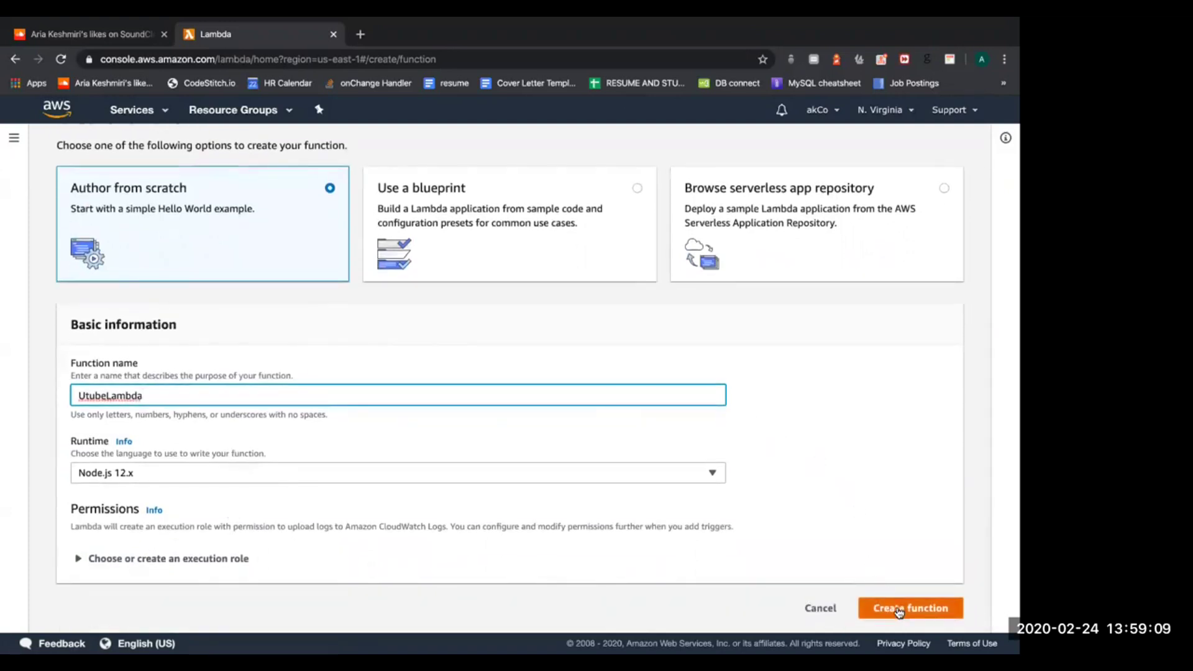
pyautogui.click(898, 609)
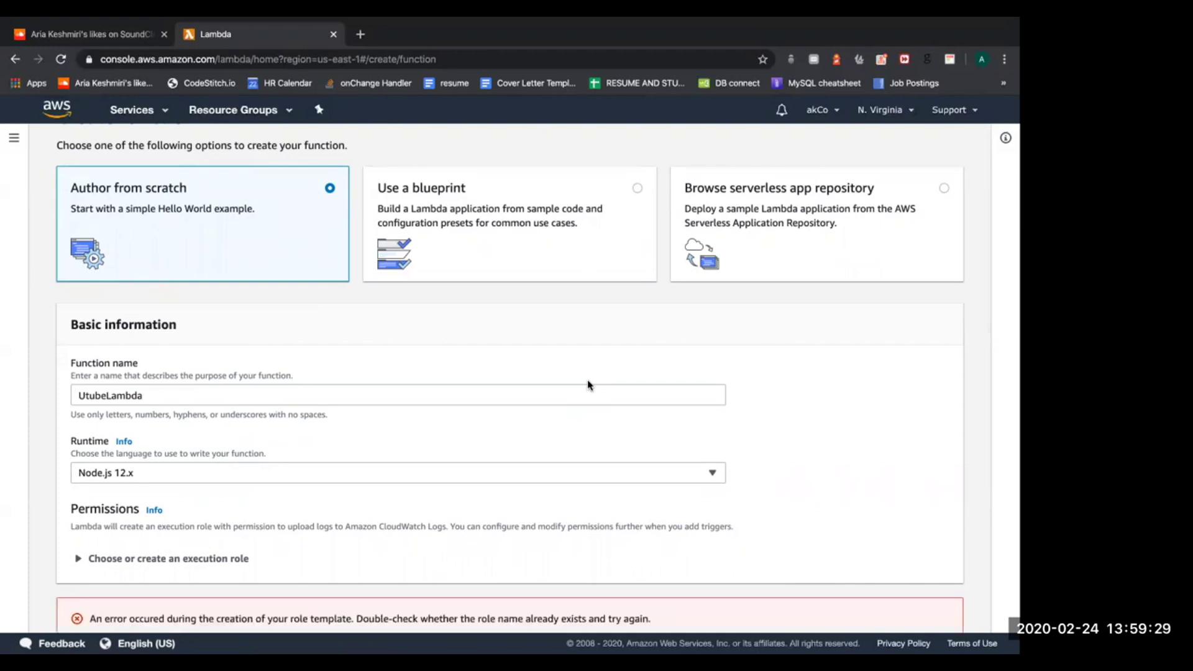
# After the role error, rename the function to Utube and create it again
pyautogui.scroll(-1, 588, 385)
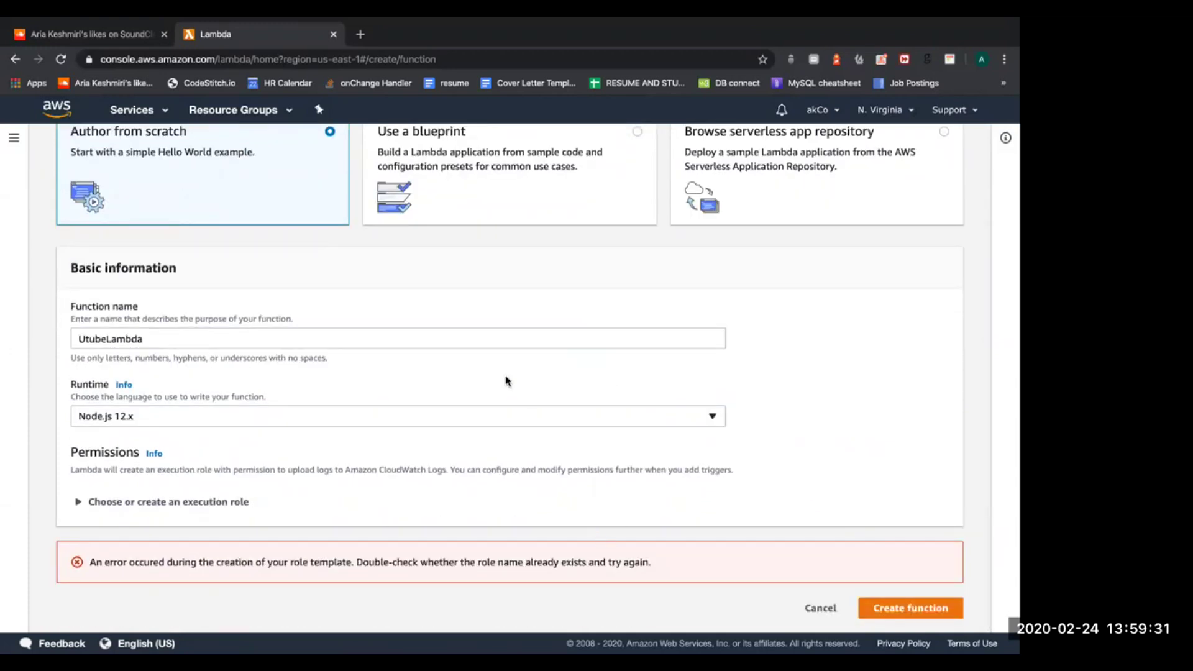
pyautogui.click(194, 504)
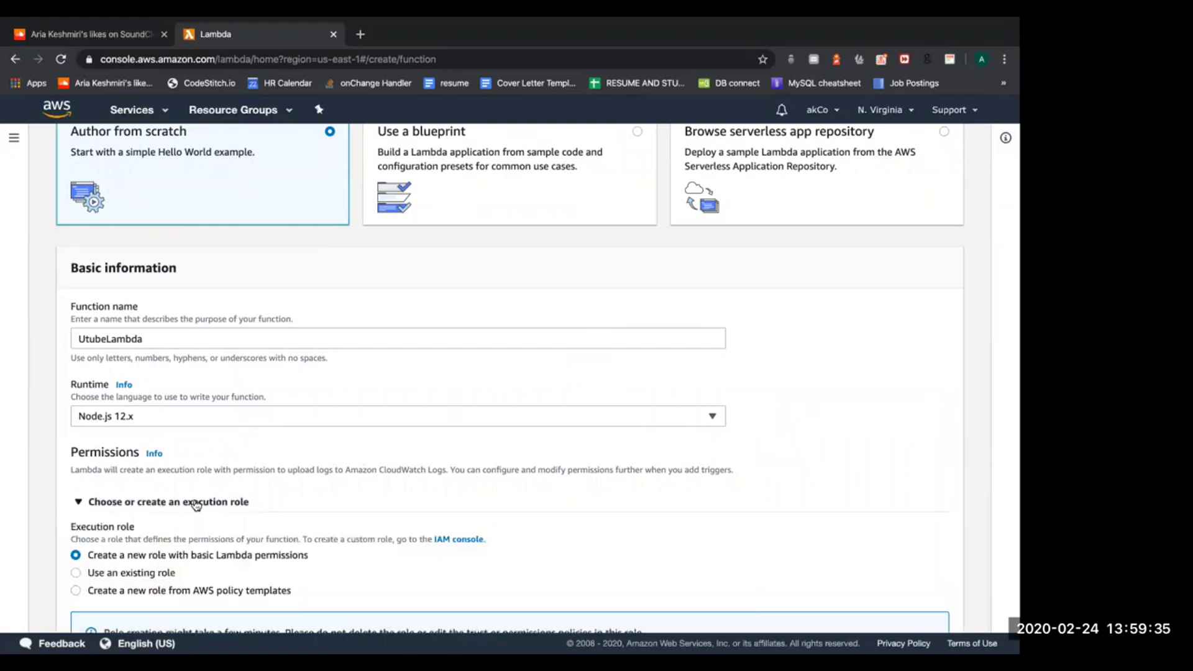
pyautogui.click(196, 505)
pyautogui.click(882, 609)
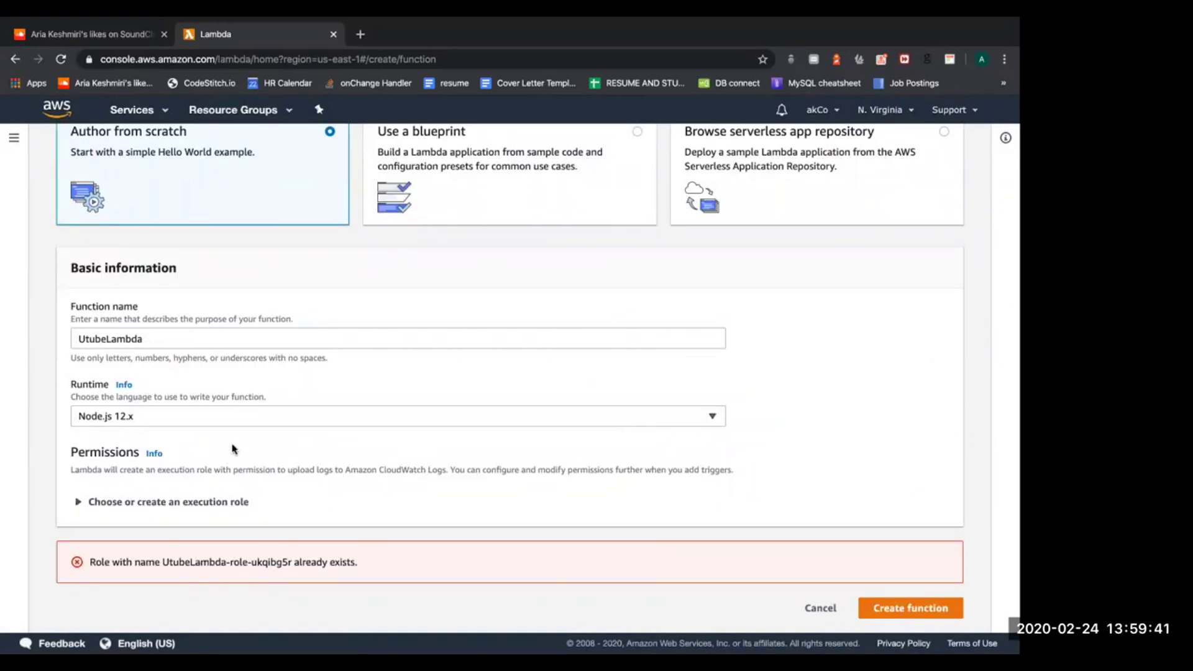
pyautogui.doubleClick(232, 337)
pyautogui.press('BackSpace')
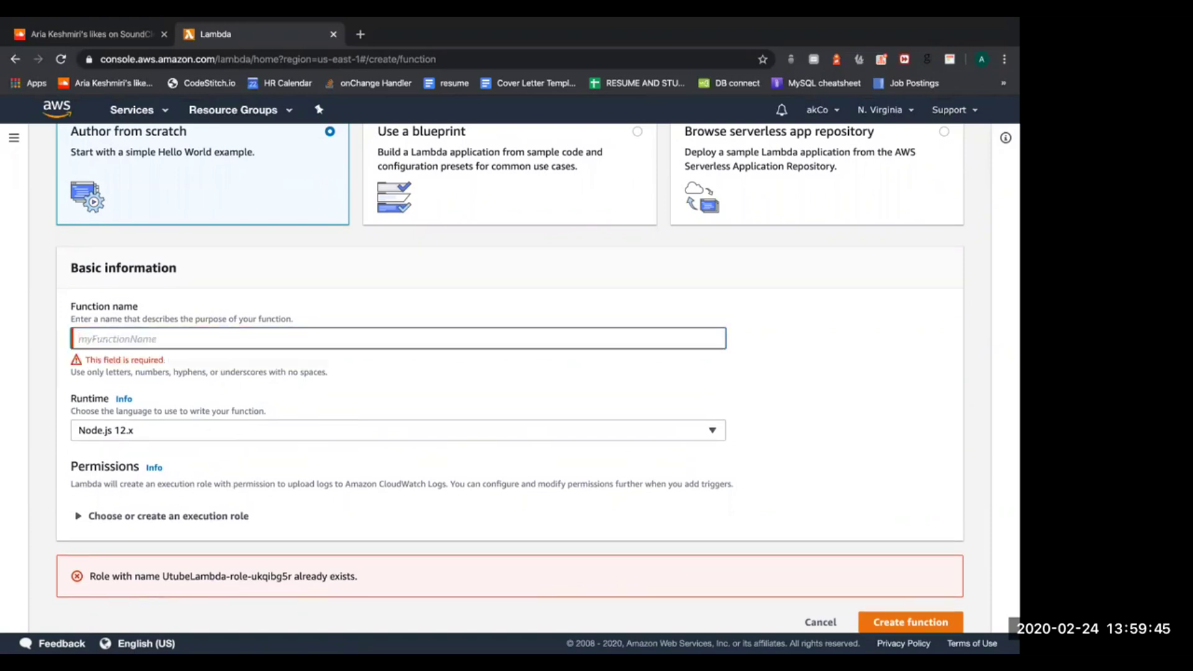
pyautogui.write('Utube')
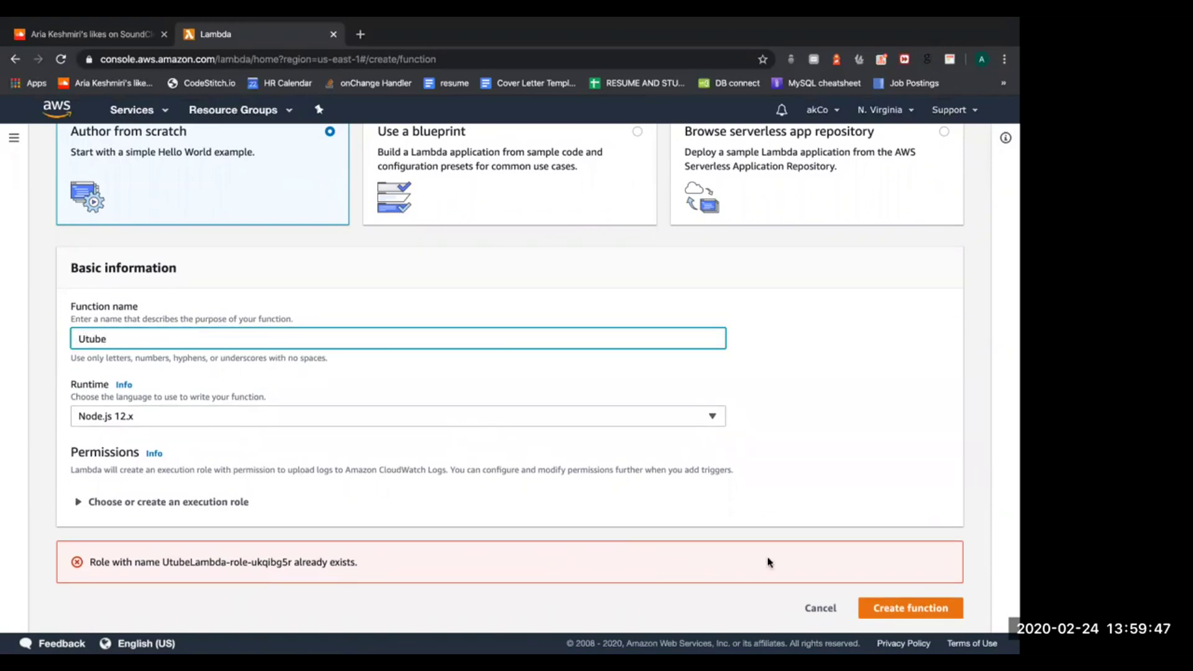
pyautogui.click(881, 608)
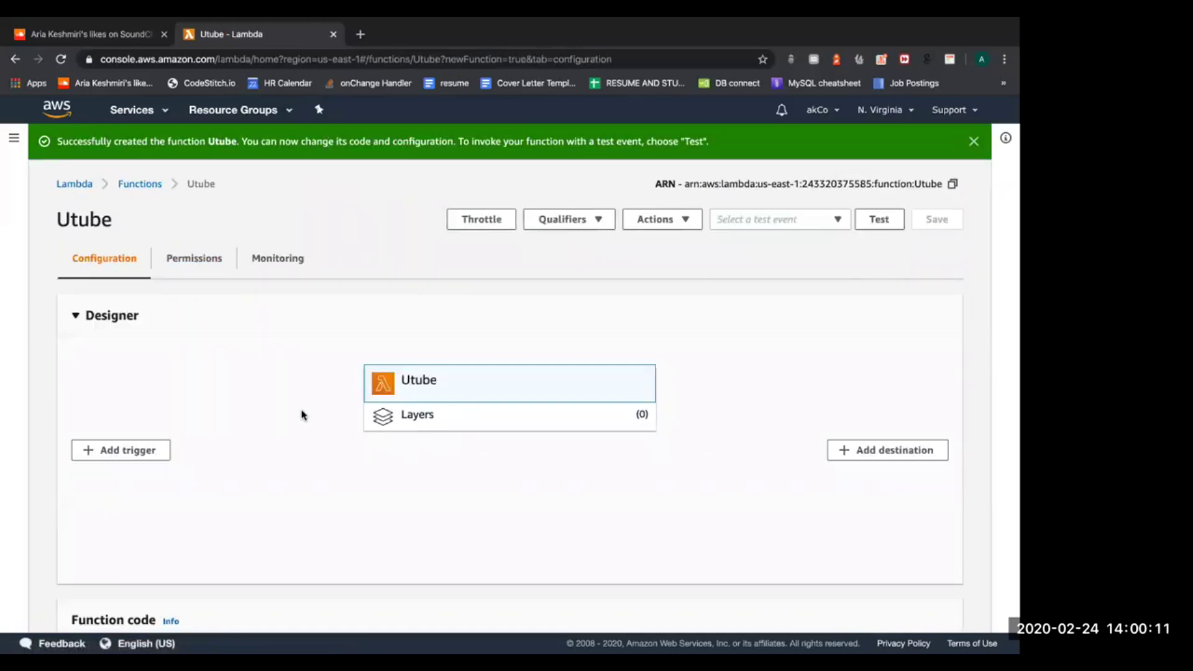
# Check the new Utube function page, then go back to the Lambda dashboard
pyautogui.scroll(-1, 303, 415)
pyautogui.scroll(1, 303, 415)
pyautogui.click(132, 452)
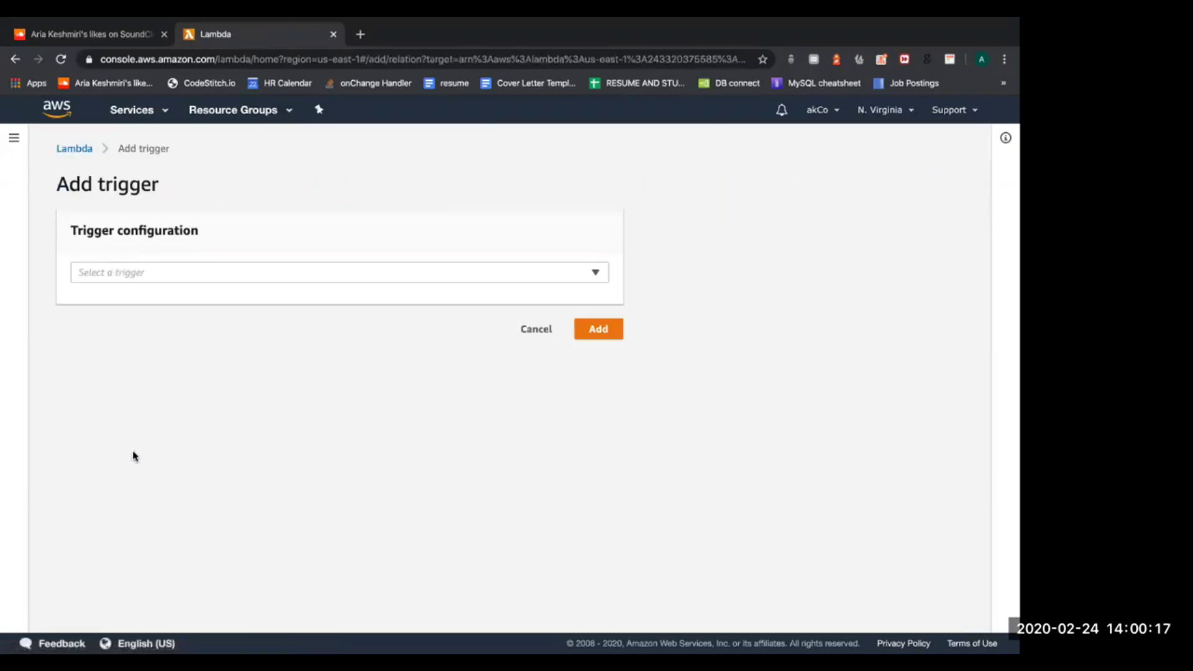
pyautogui.click(62, 149)
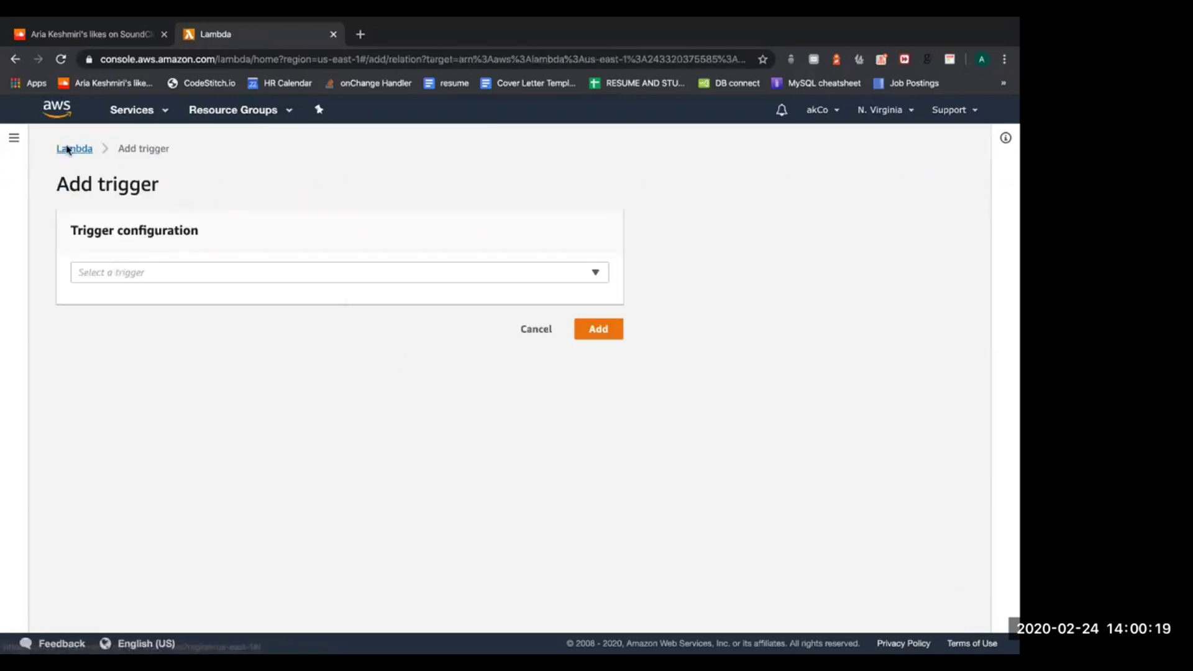
# Go to API Gateway and choose to build a new REST API
pyautogui.click(42, 106)
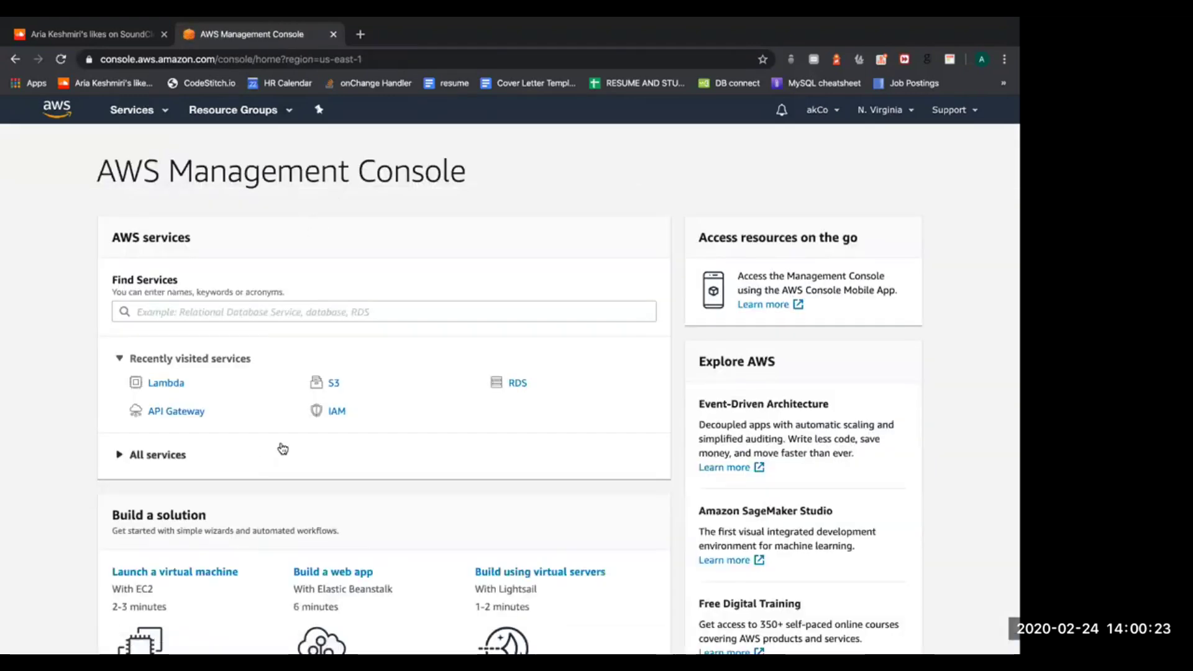
pyautogui.click(193, 412)
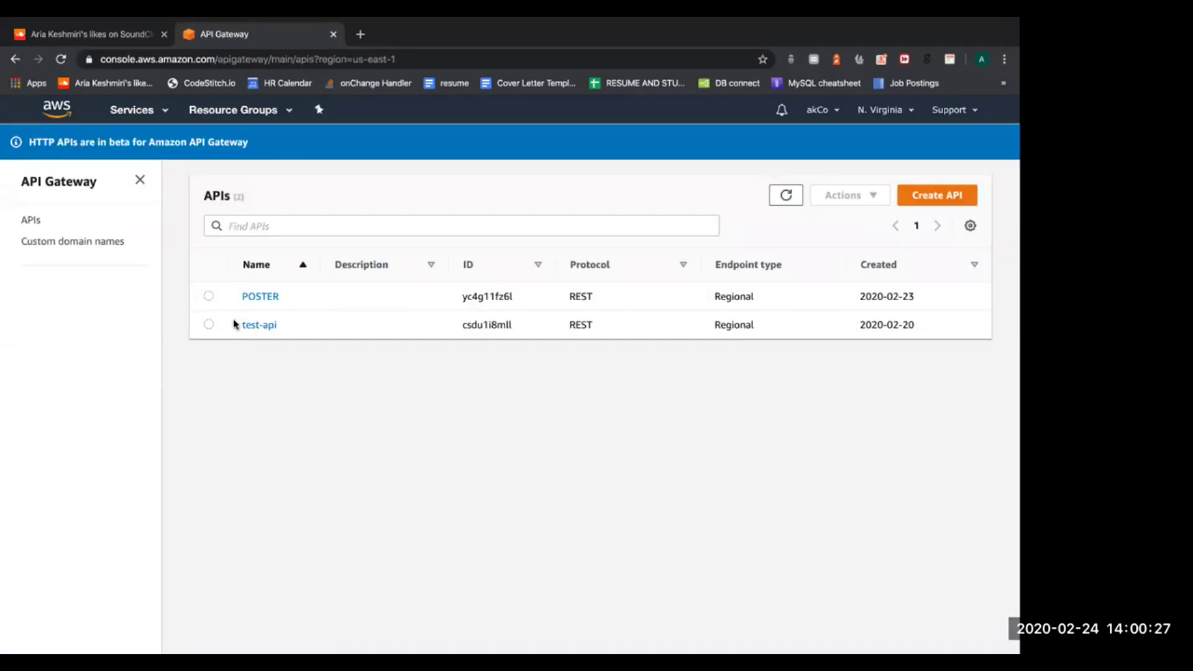
pyautogui.click(914, 202)
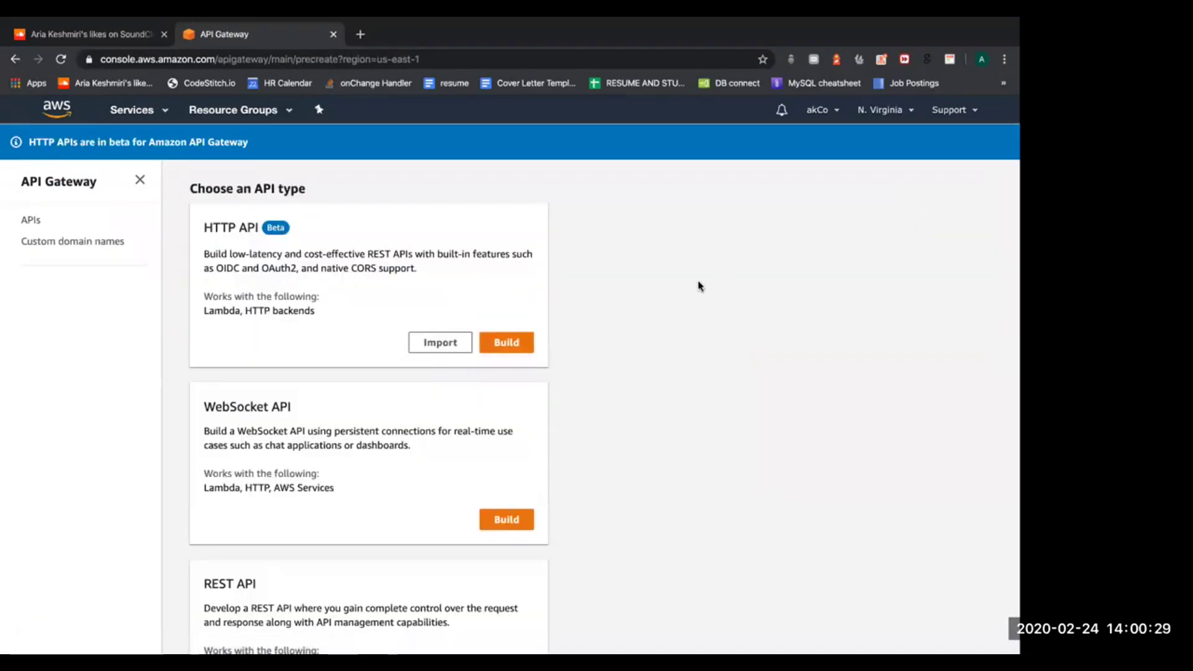
pyautogui.scroll(-4, 421, 549)
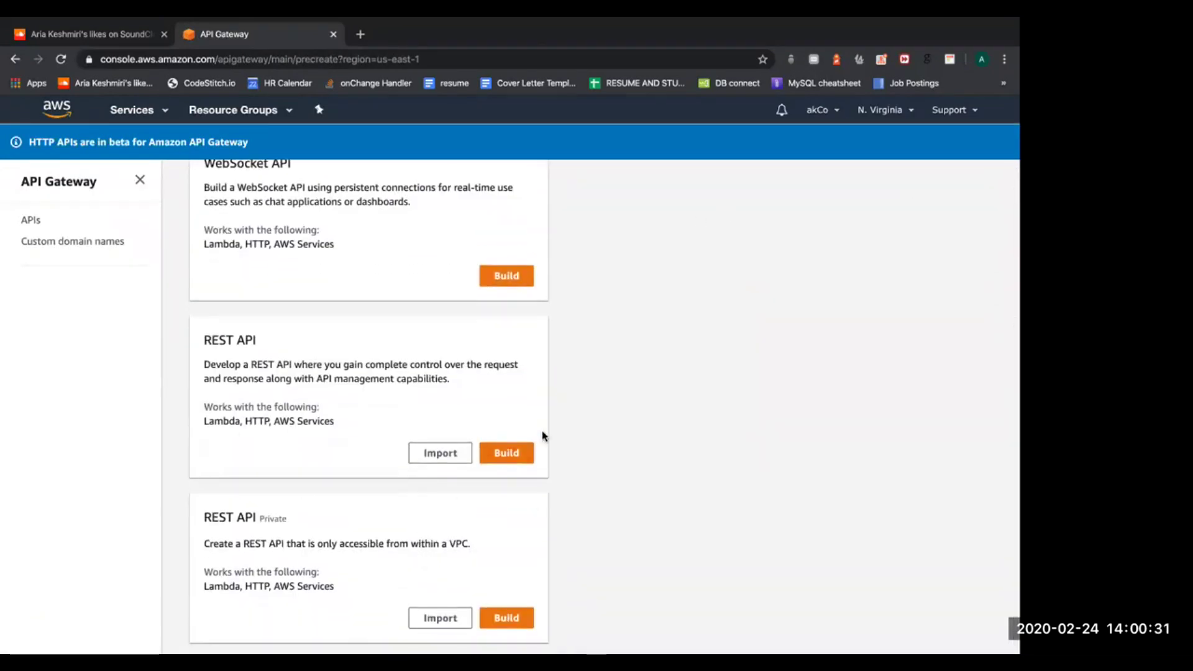
pyautogui.click(516, 456)
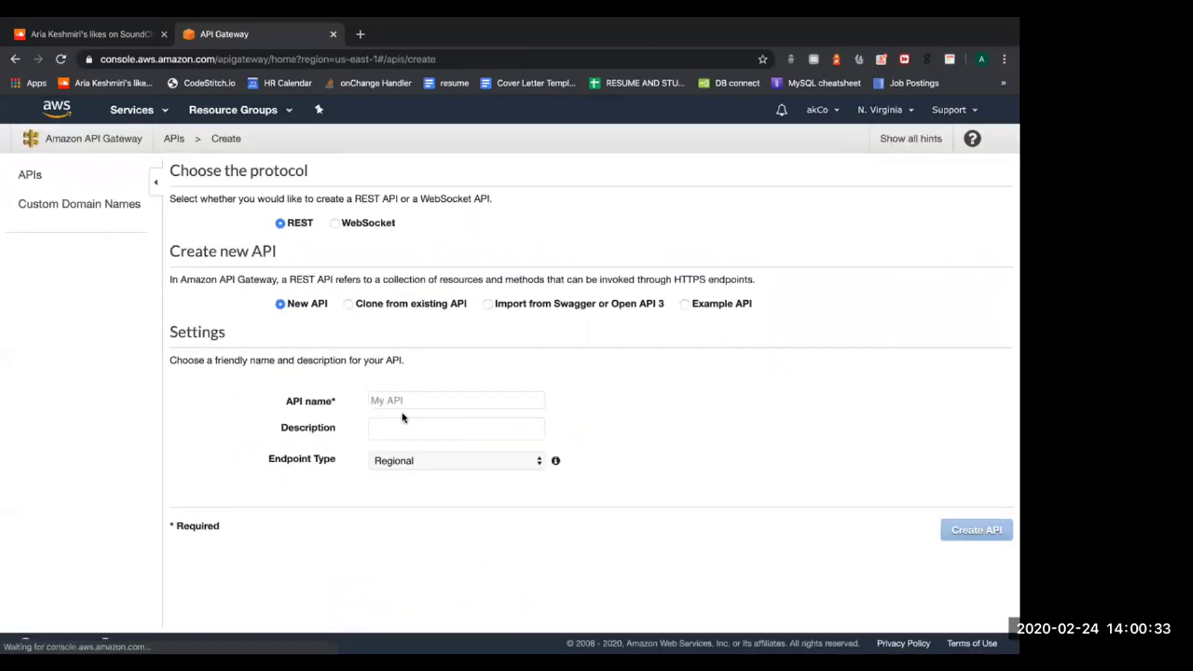
# Name the API getData, replacing the initial getItem entry, and create it
pyautogui.click(412, 399)
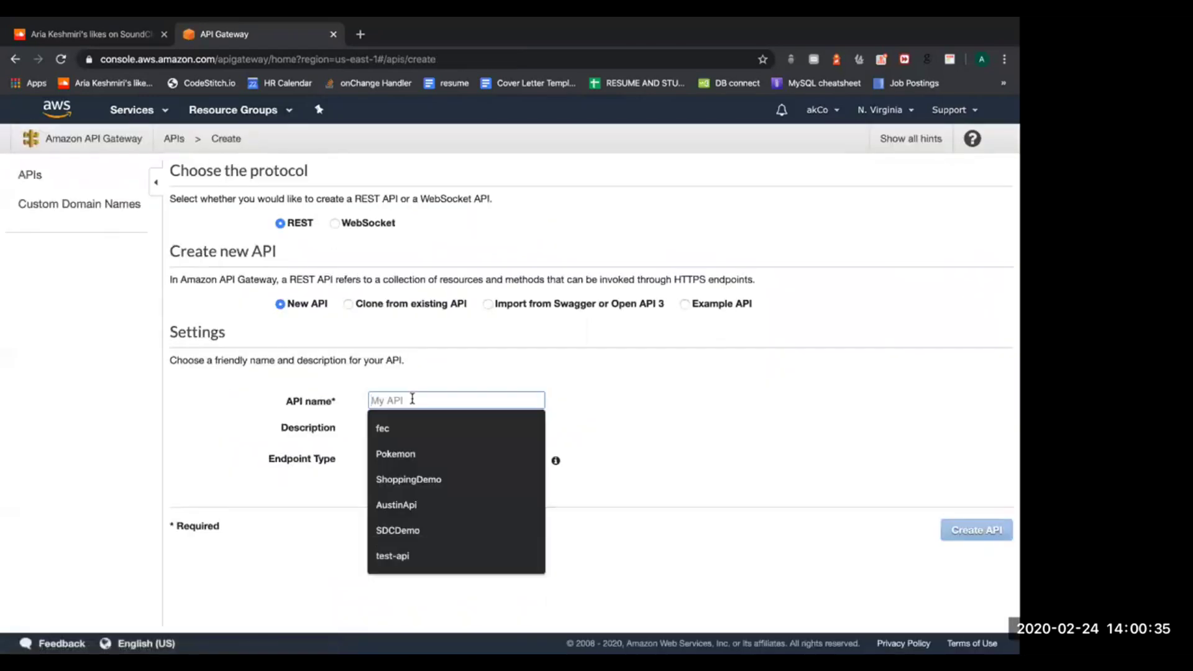
pyautogui.write('get')
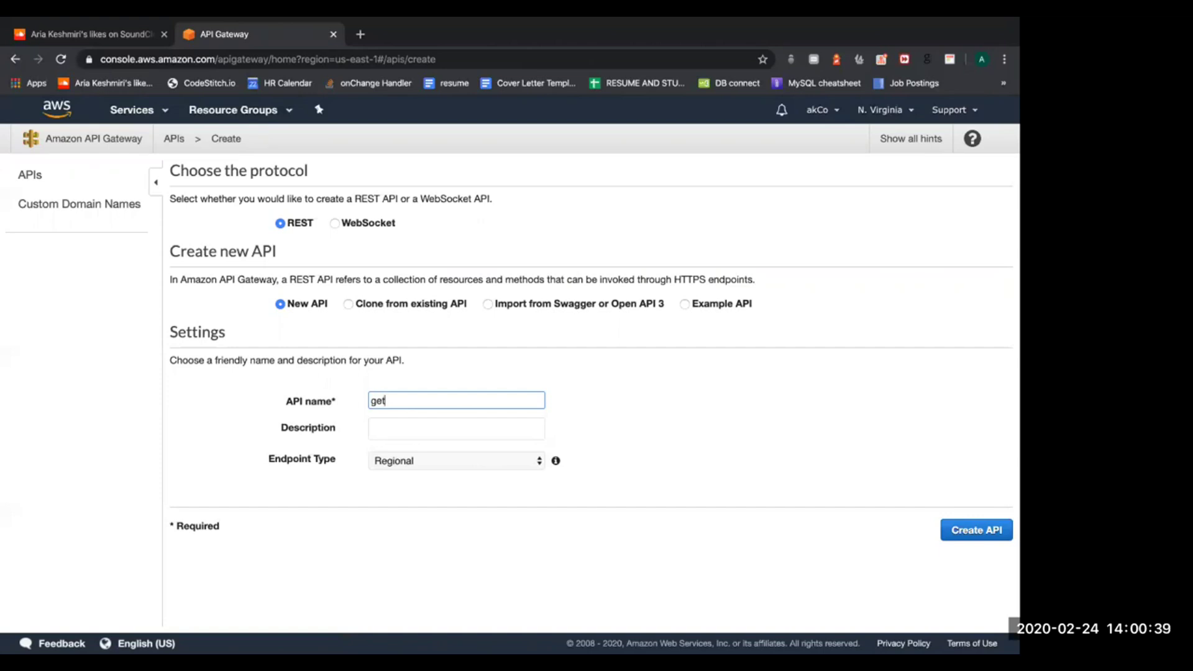
pyautogui.write('Items')
pyautogui.click(426, 428)
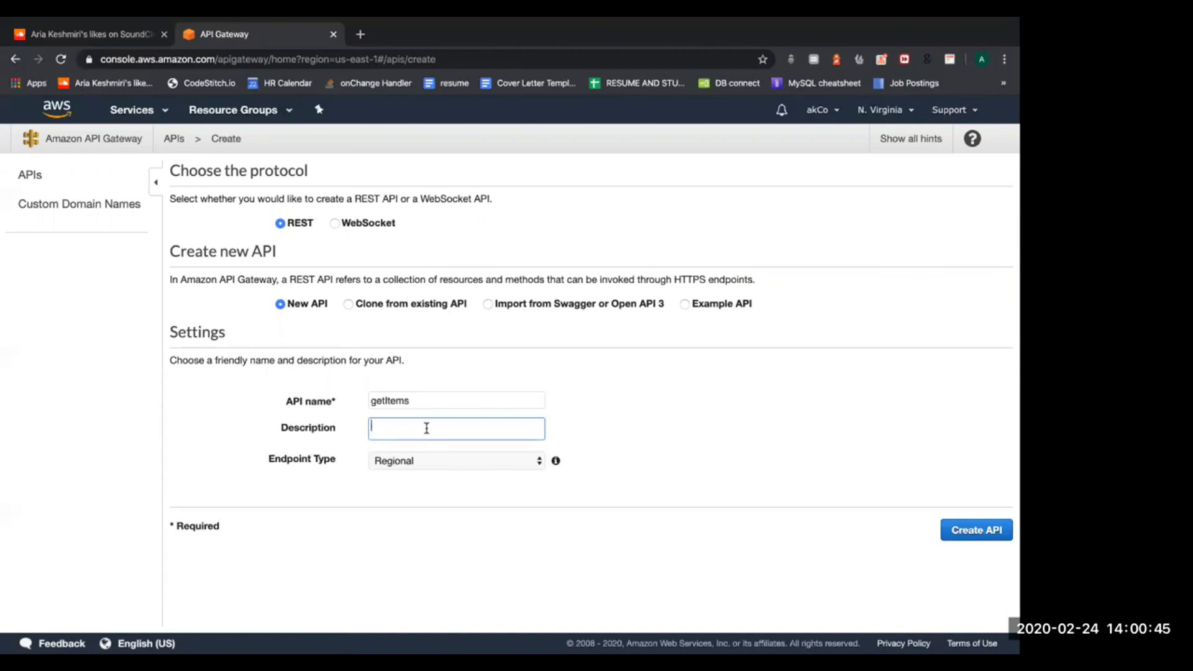
pyautogui.doubleClick(454, 401)
pyautogui.write('get')
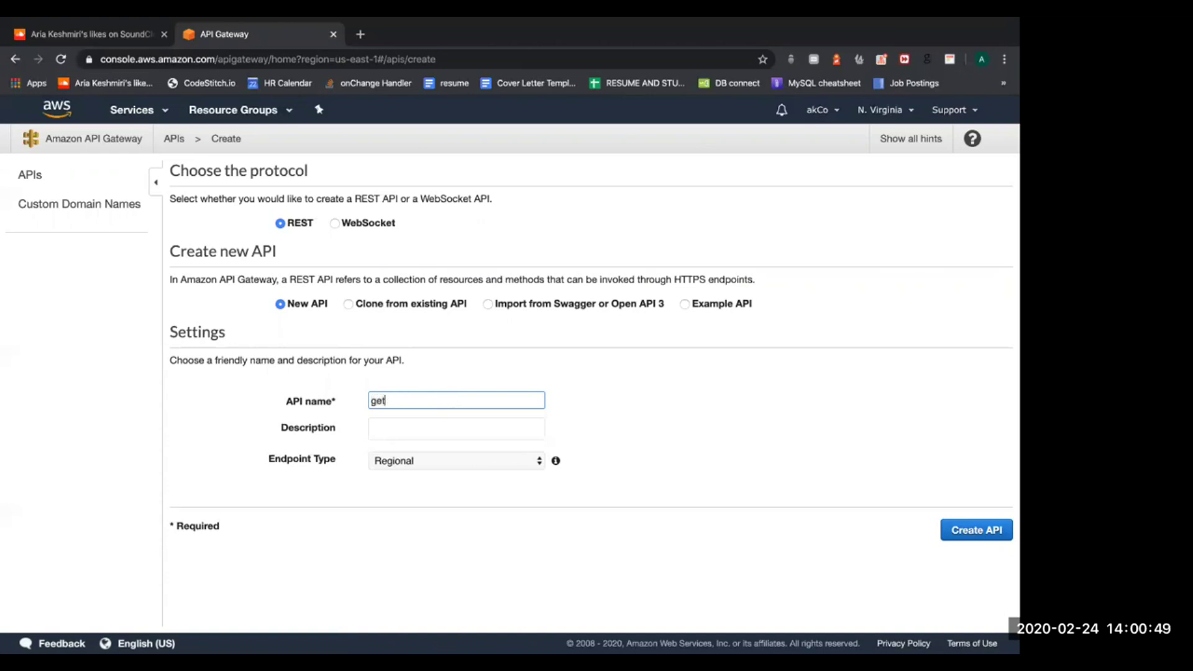
pyautogui.write('Data')
pyautogui.click(972, 528)
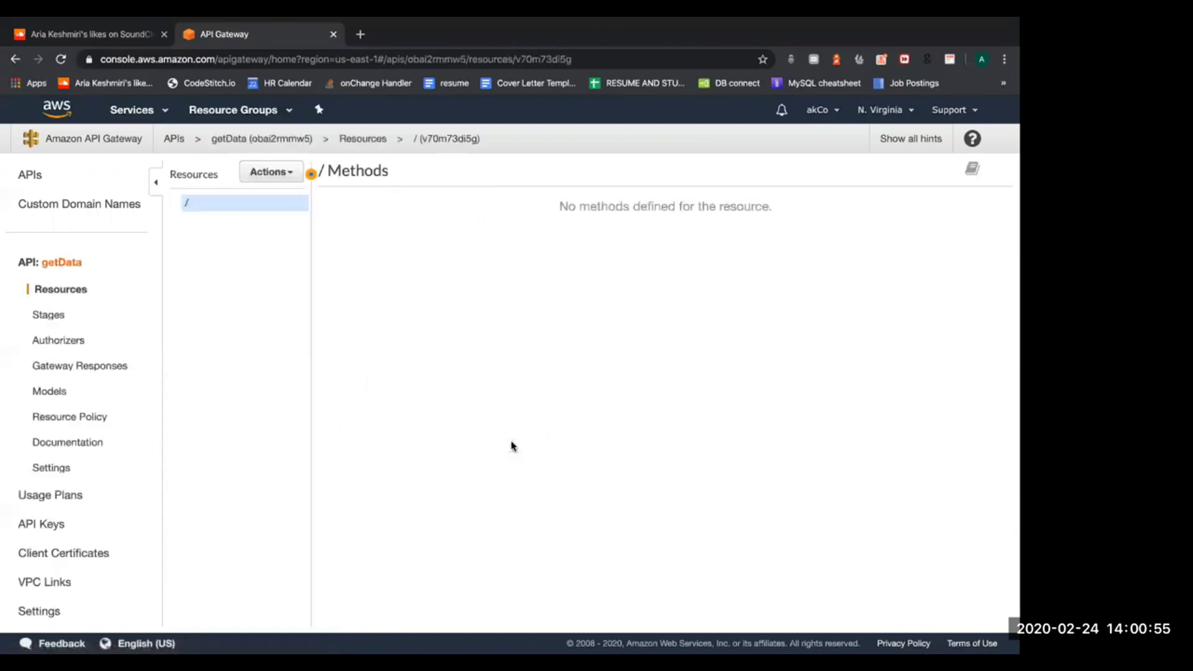
# Create a getData child resource at path /getdata under root, with CORS left off
pyautogui.click(245, 178)
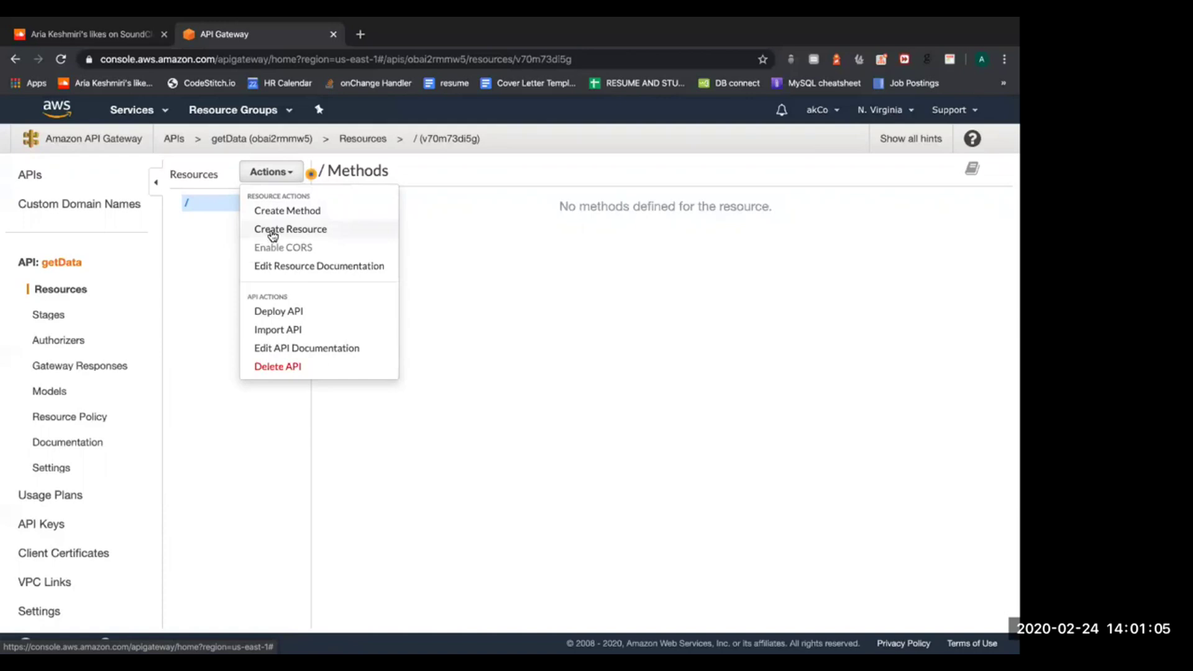
pyautogui.click(275, 231)
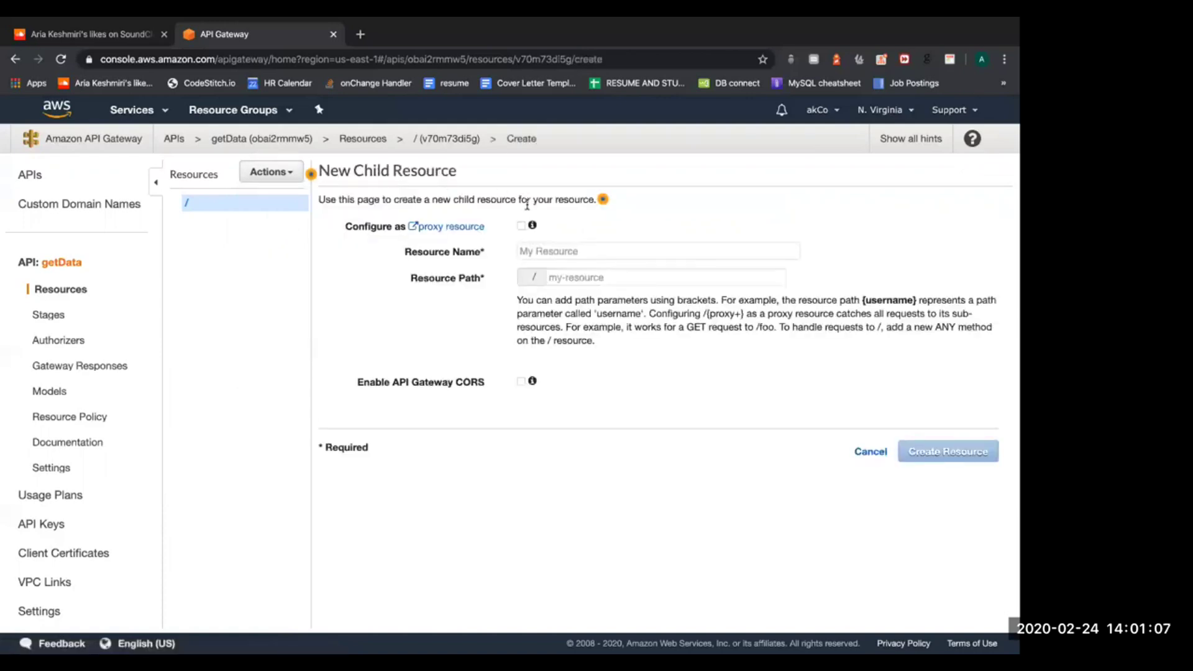
pyautogui.click(522, 250)
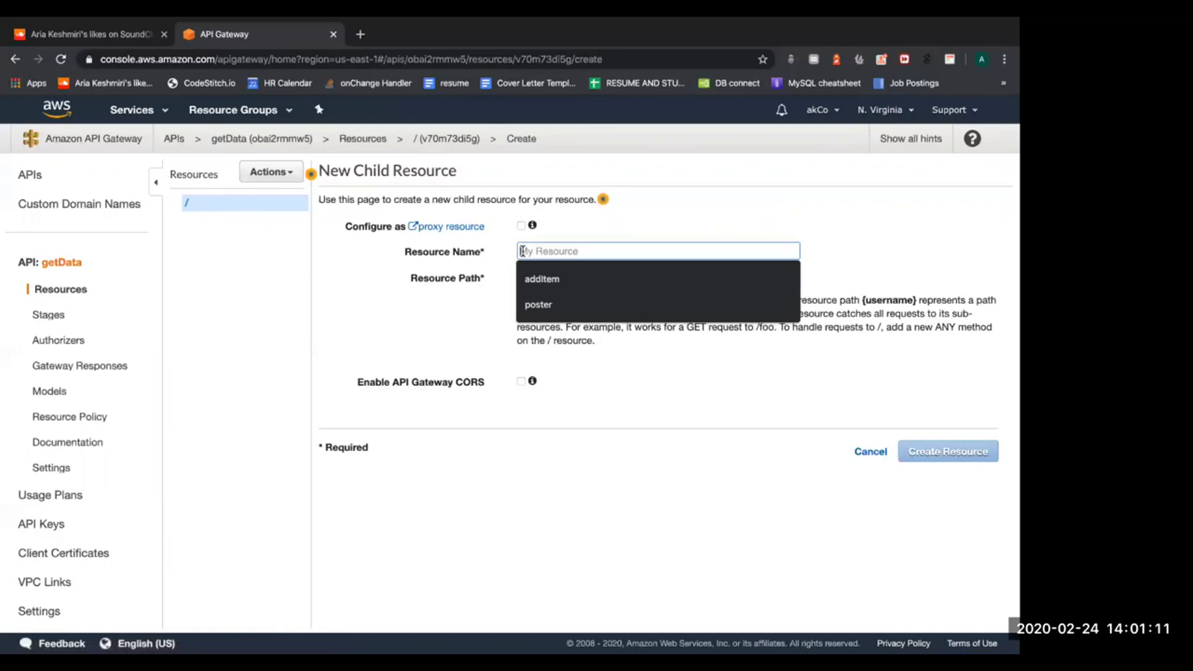
pyautogui.write('getDaya')
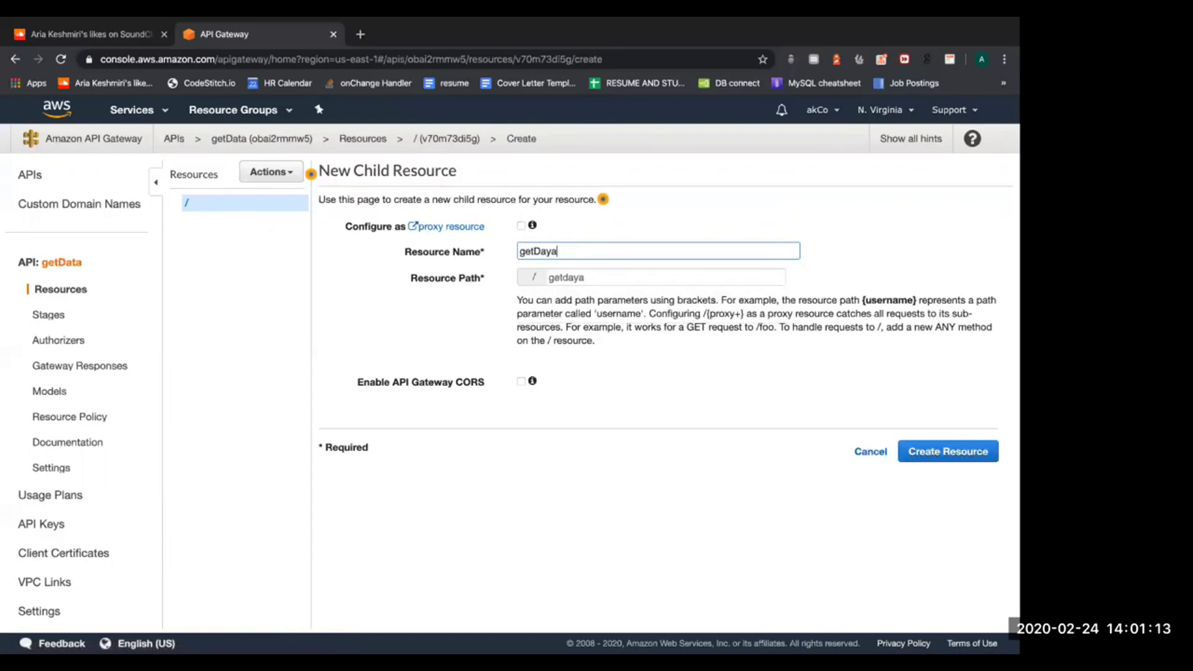
pyautogui.press('BackSpace')
pyautogui.press('BackSpace')
pyautogui.write('ta')
pyautogui.click(521, 382)
pyautogui.moveTo(533, 382)
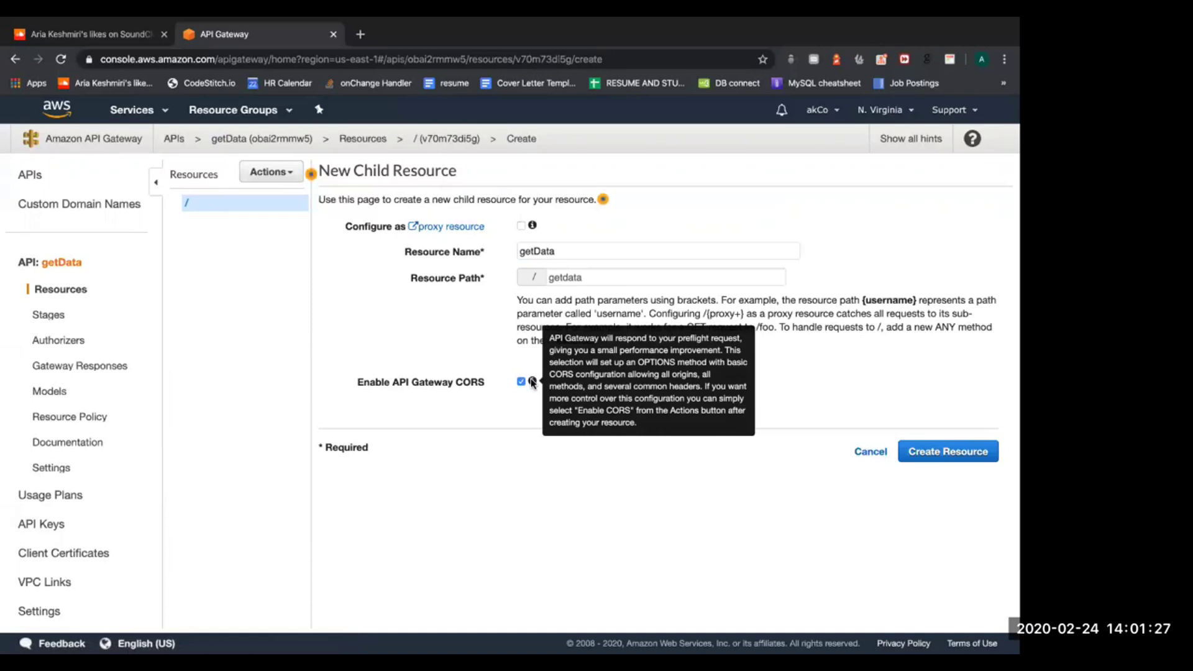
pyautogui.click(521, 381)
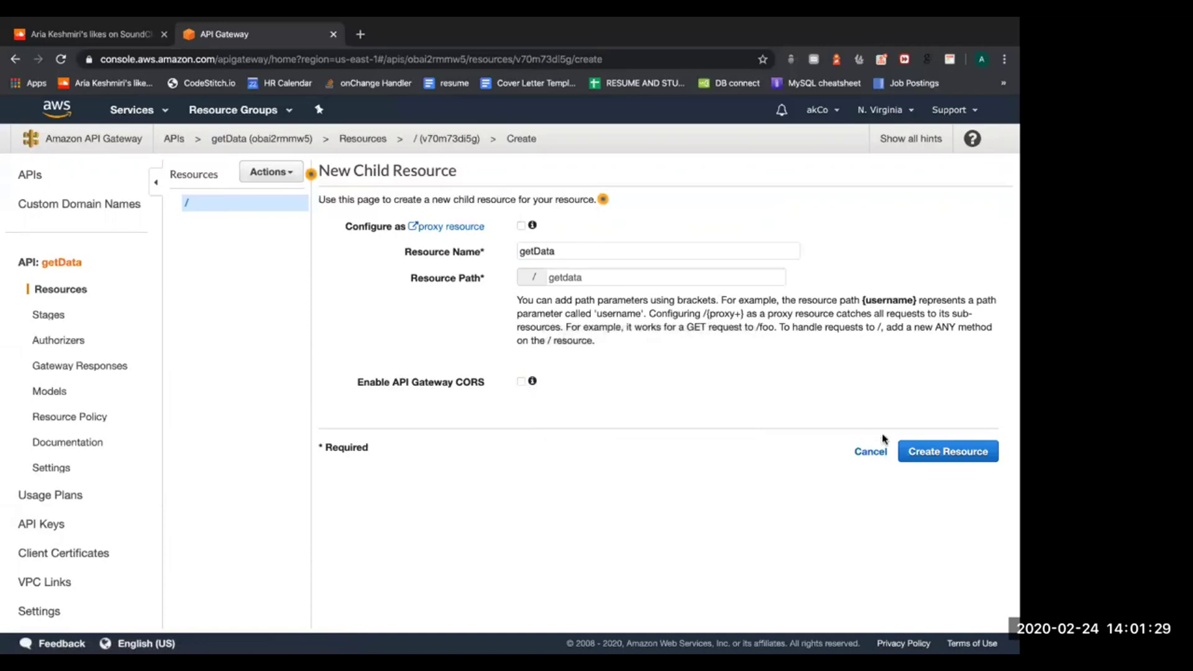
pyautogui.click(916, 451)
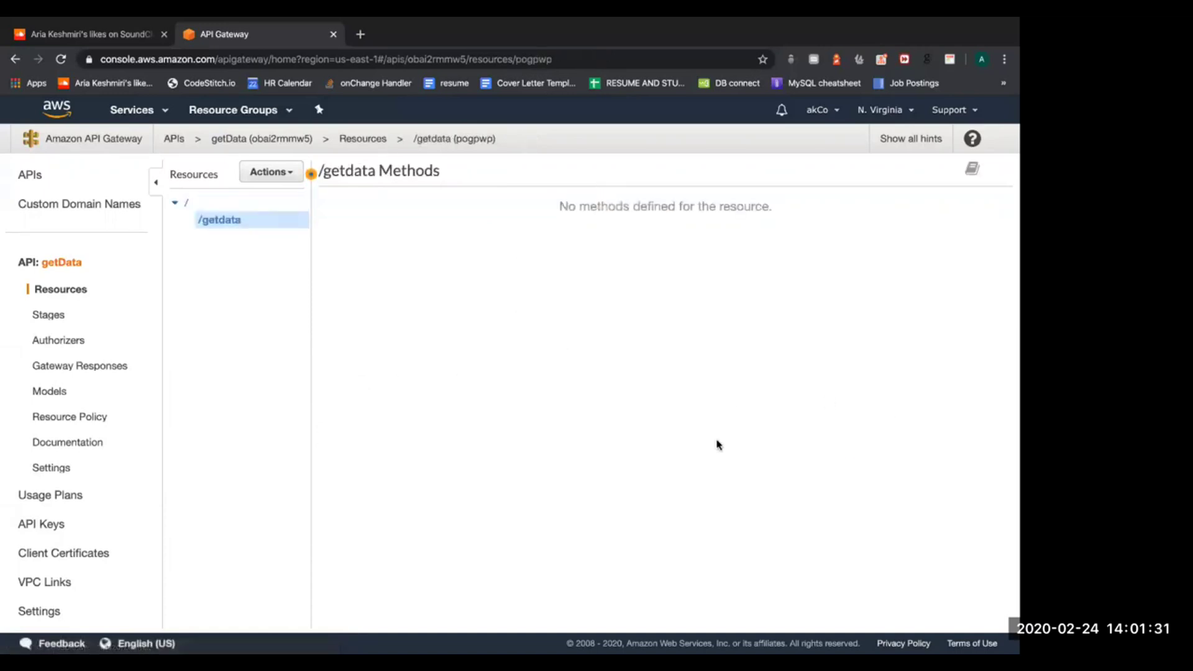
# Add a GET method with Mock integration to /getdata, then return to the console home
pyautogui.click(272, 178)
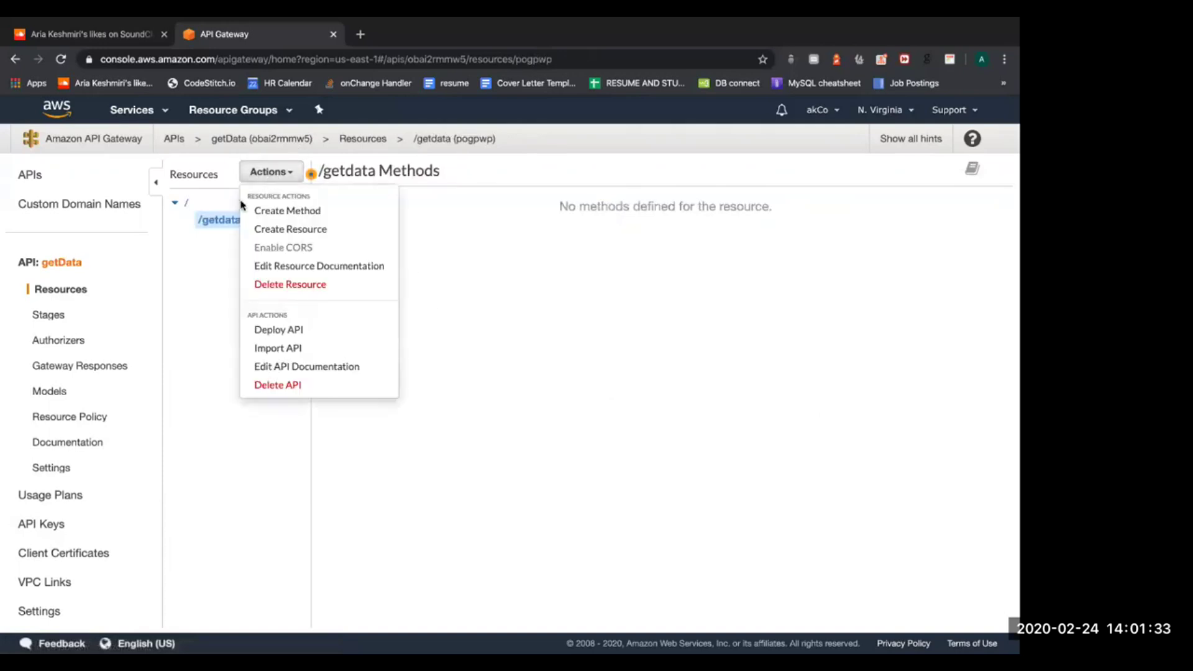
pyautogui.click(281, 211)
pyautogui.click(233, 238)
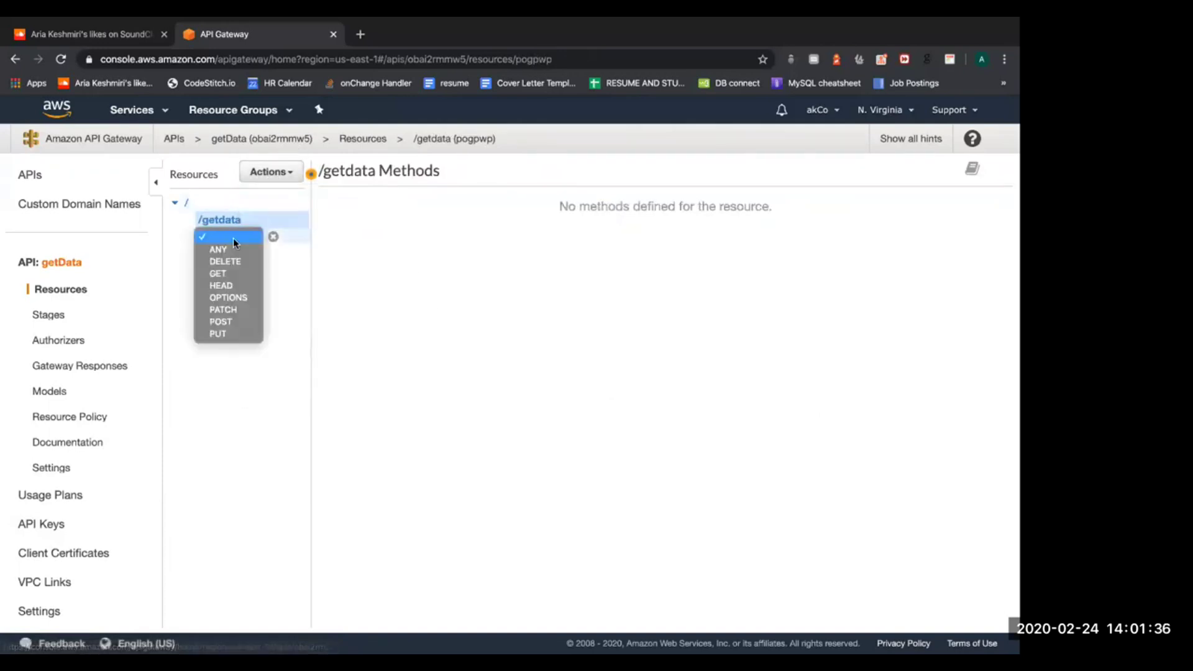
pyautogui.click(217, 273)
pyautogui.click(274, 238)
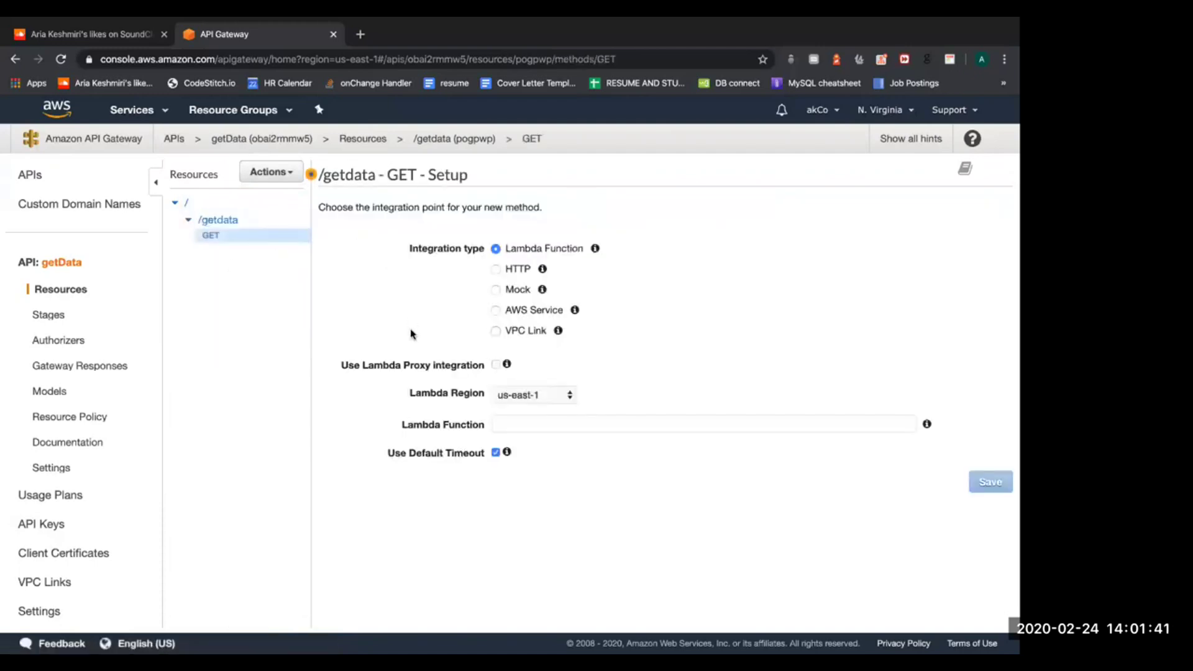
pyautogui.click(498, 291)
pyautogui.click(986, 370)
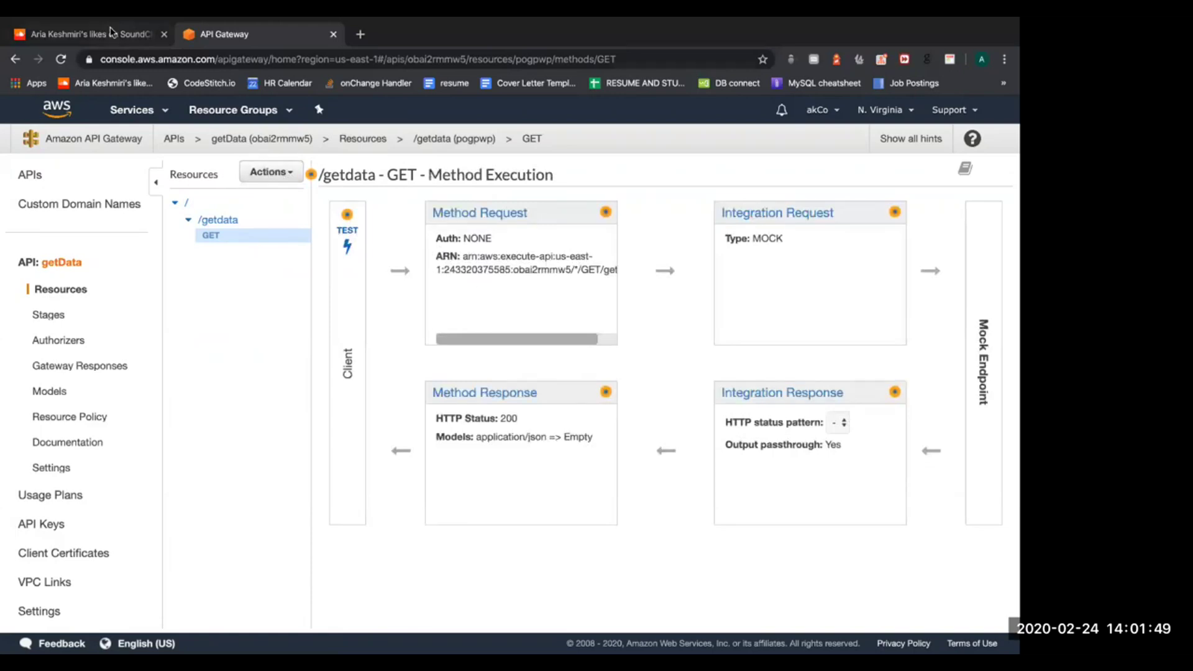
pyautogui.click(68, 113)
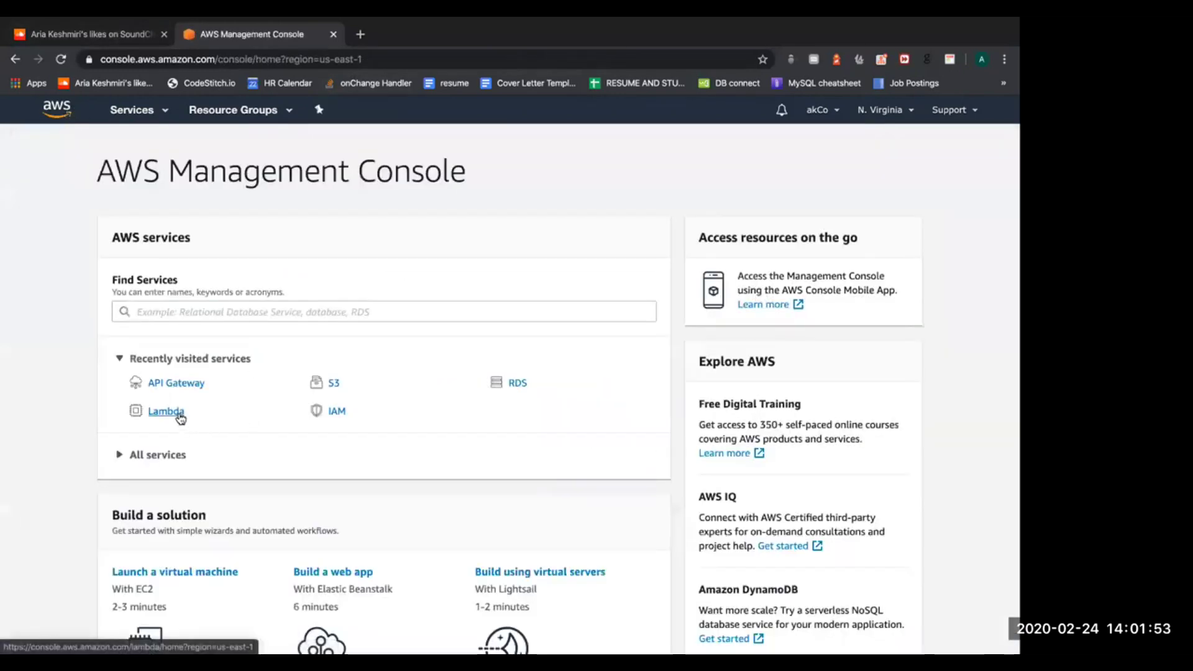
# Open the Utube function and begin an API Gateway trigger, then abandon it for console home
pyautogui.click(181, 419)
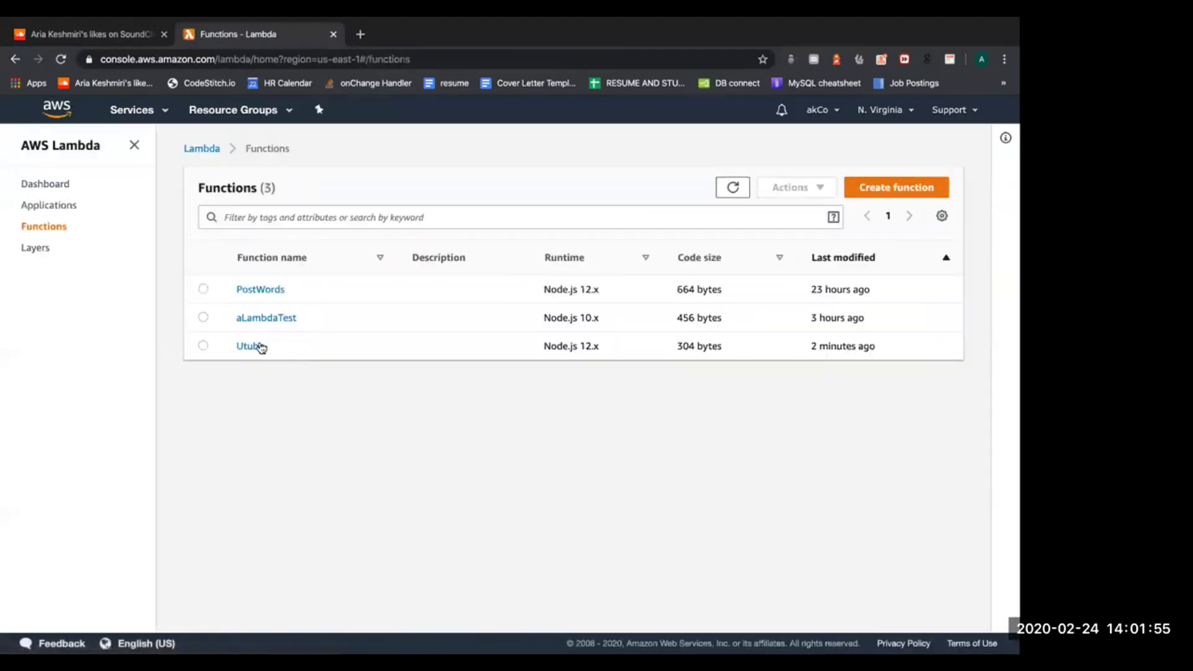
pyautogui.click(256, 346)
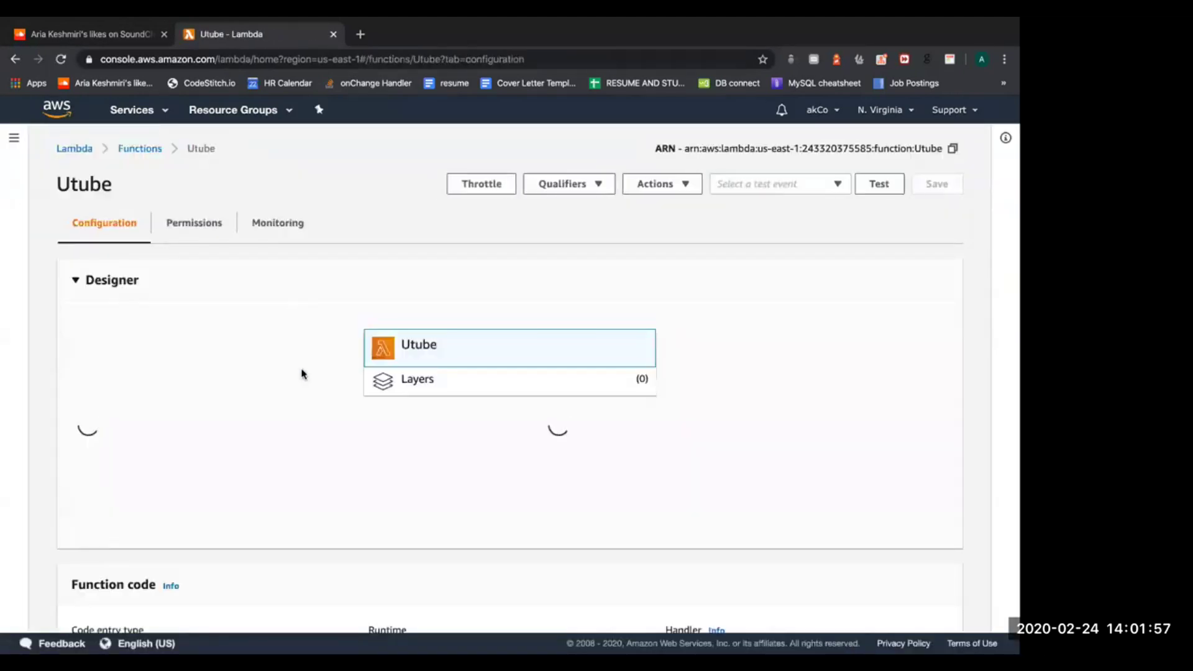
pyautogui.scroll(-4, 197, 245)
pyautogui.scroll(-10, 197, 245)
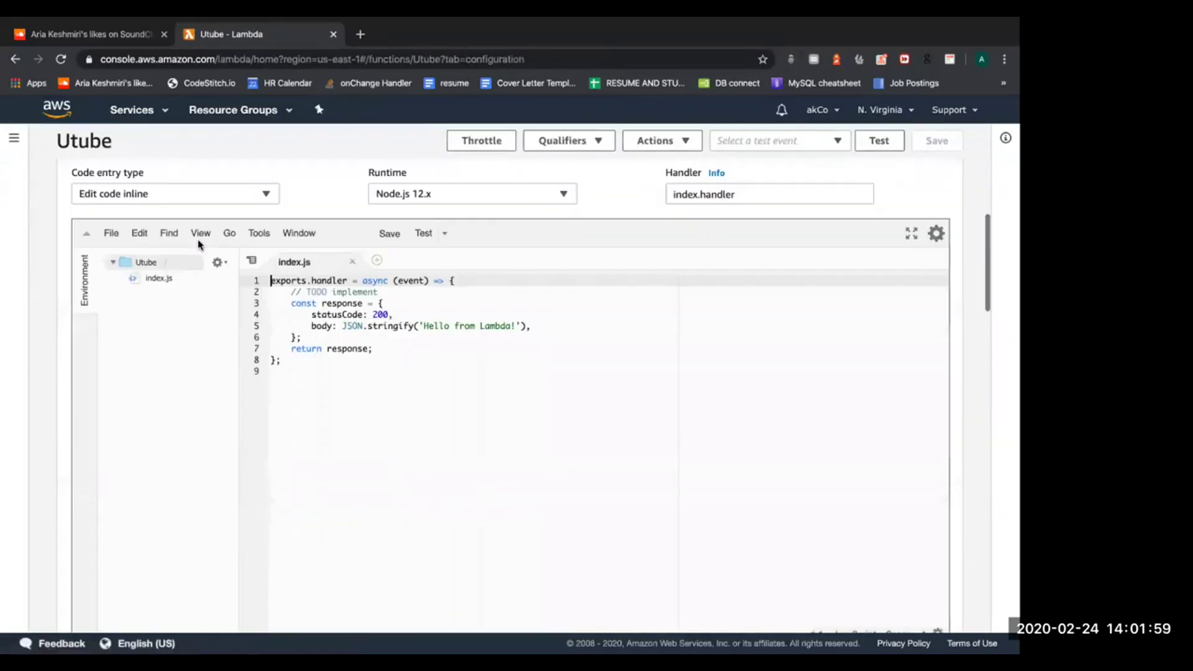
pyautogui.scroll(15, 190, 272)
pyautogui.scroll(1, 190, 272)
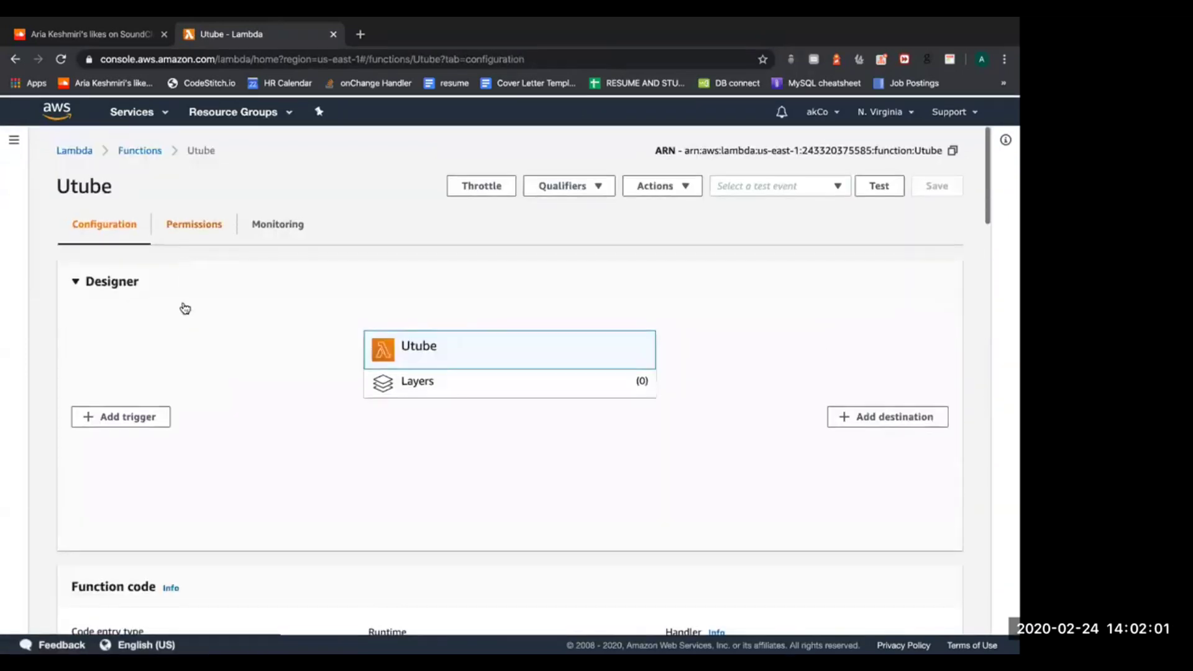
pyautogui.click(147, 413)
pyautogui.click(261, 271)
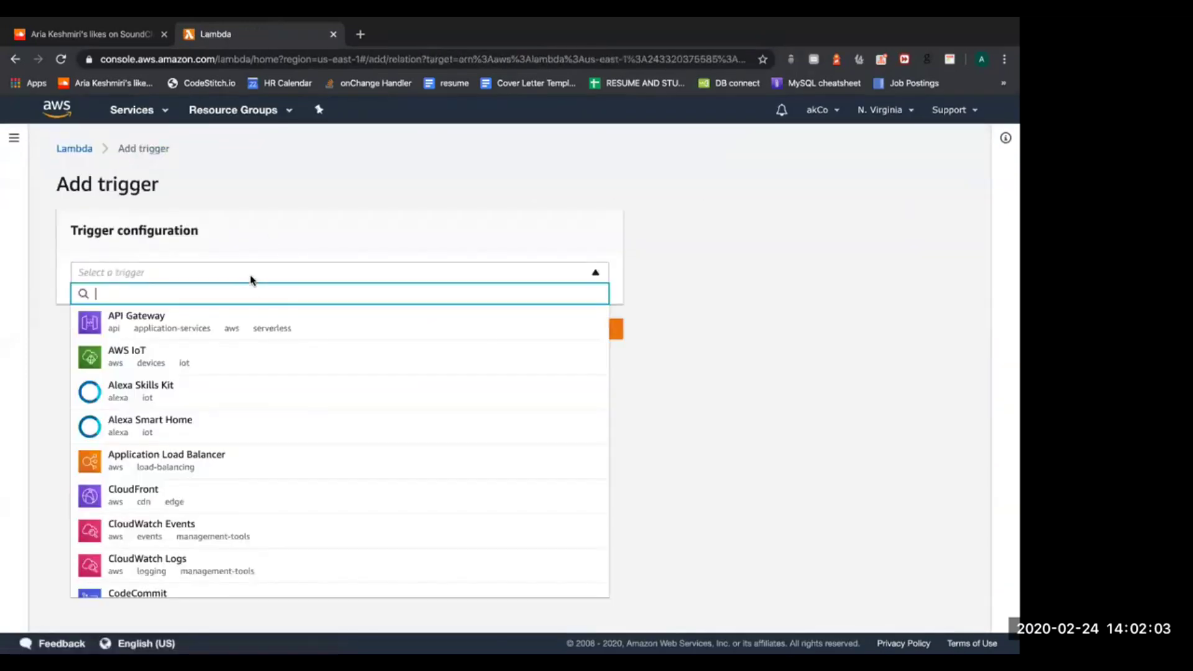
pyautogui.click(228, 328)
pyautogui.click(161, 399)
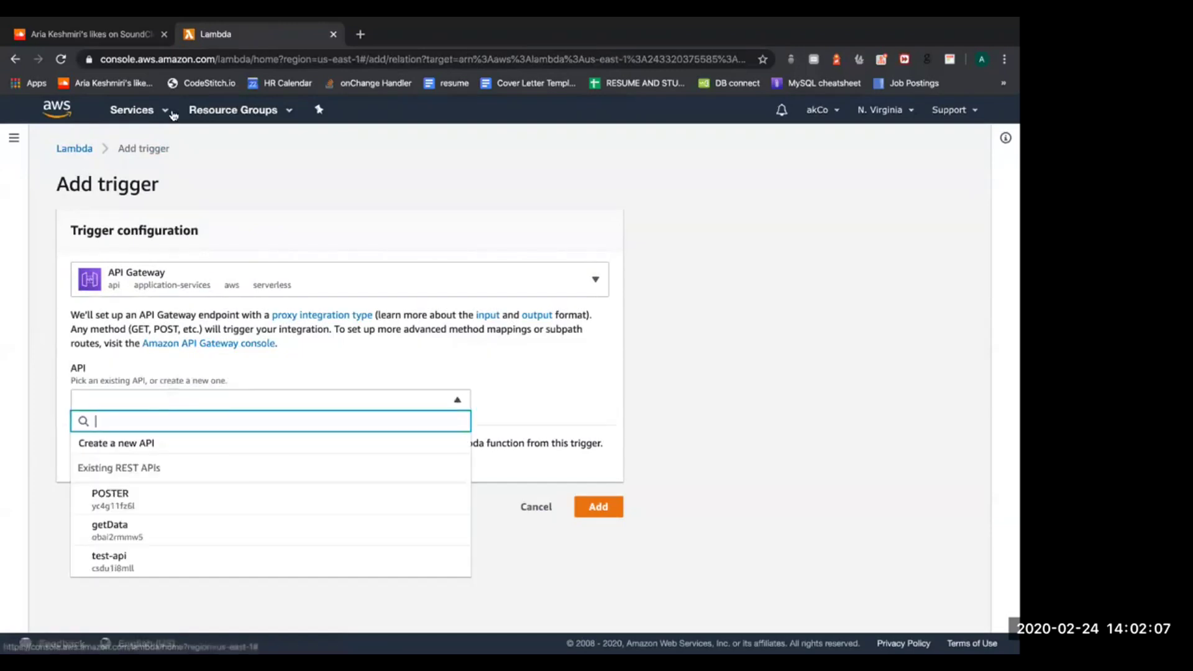
pyautogui.click(55, 111)
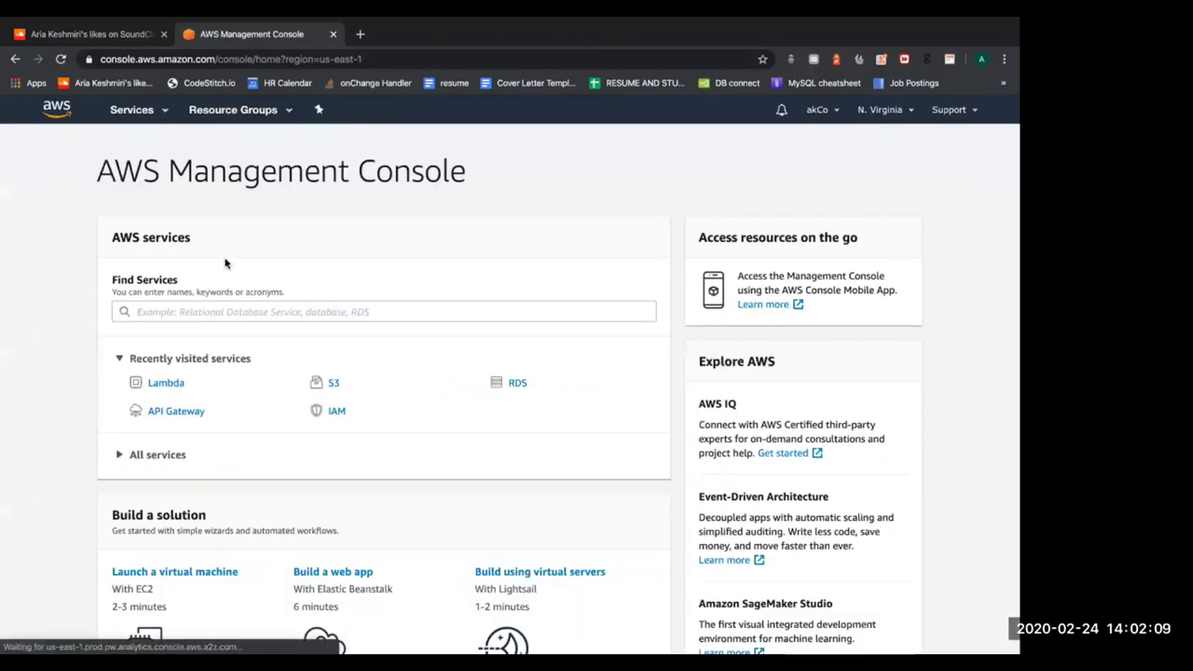
# Open the Integration Request settings of getData's /getdata GET method
pyautogui.click(176, 412)
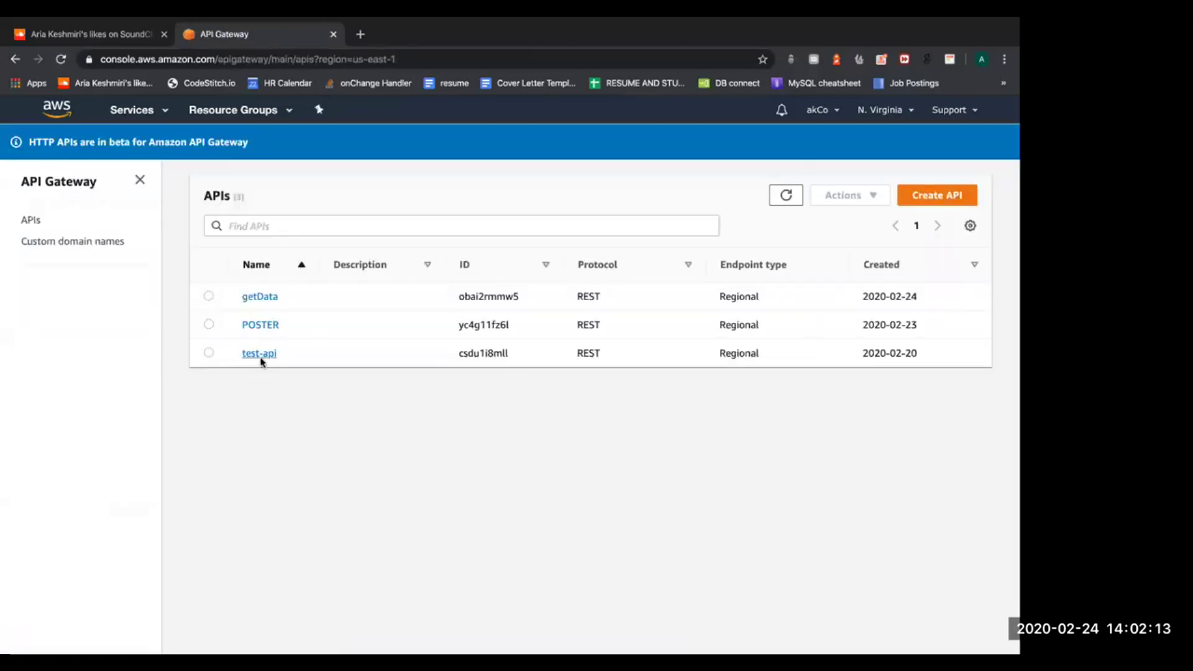
pyautogui.click(271, 299)
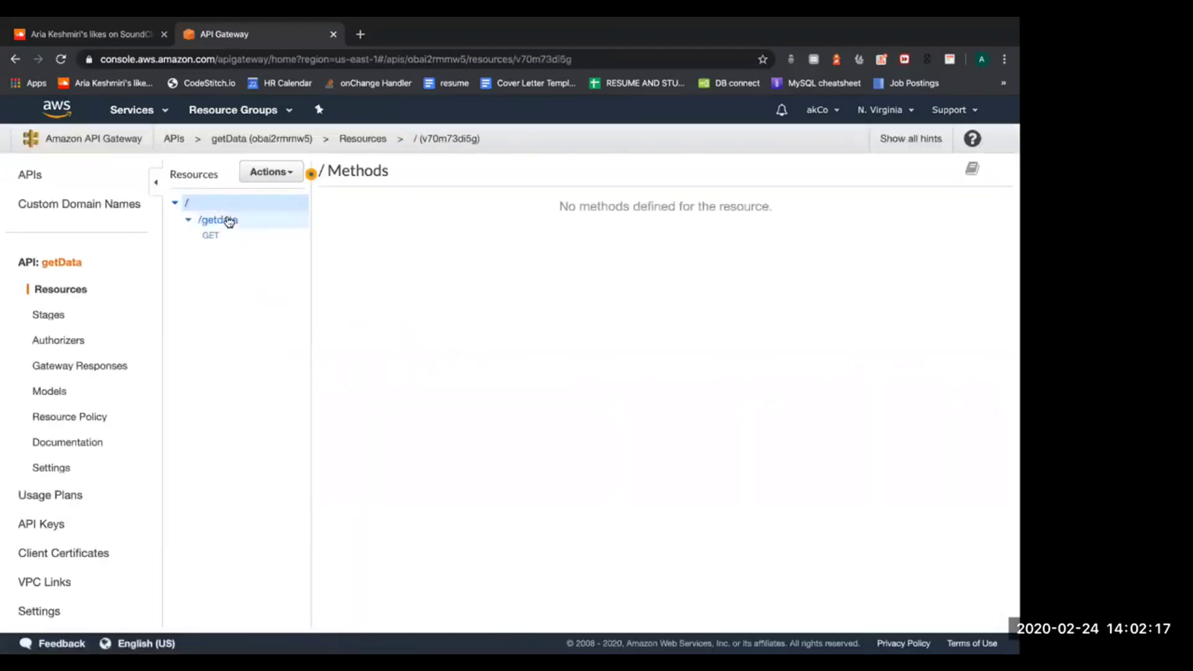
pyautogui.click(228, 221)
pyautogui.click(221, 241)
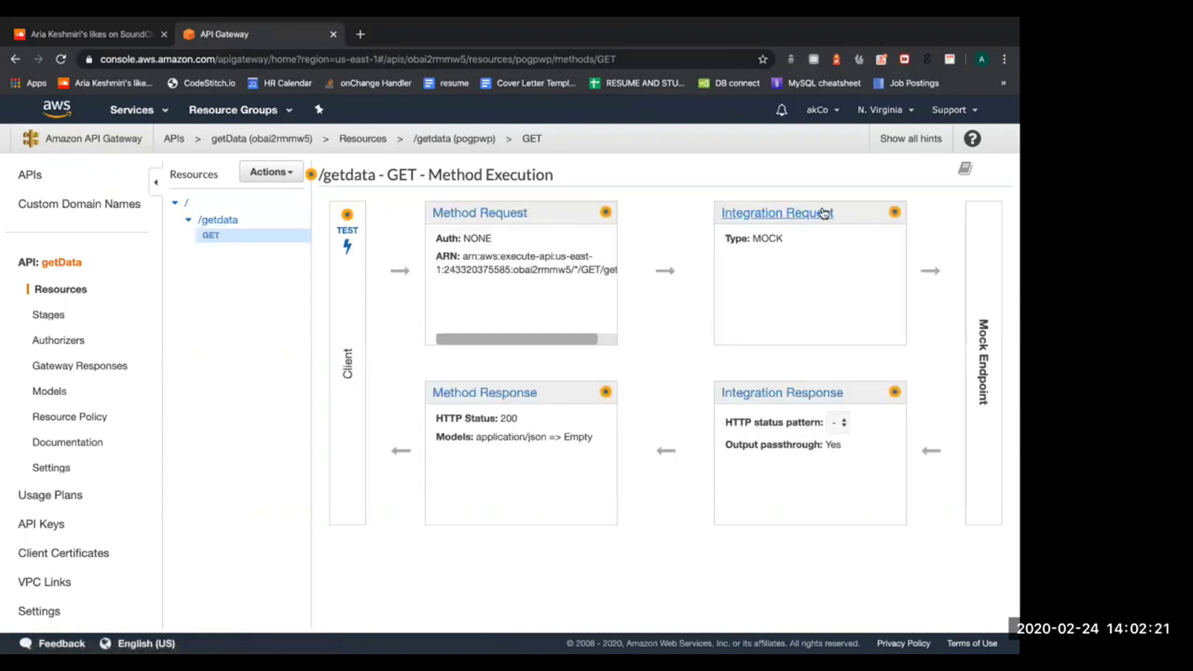
pyautogui.click(825, 213)
# Point the GET integration at the Utube Lambda function, confirming the switch and invoke permission
pyautogui.click(521, 249)
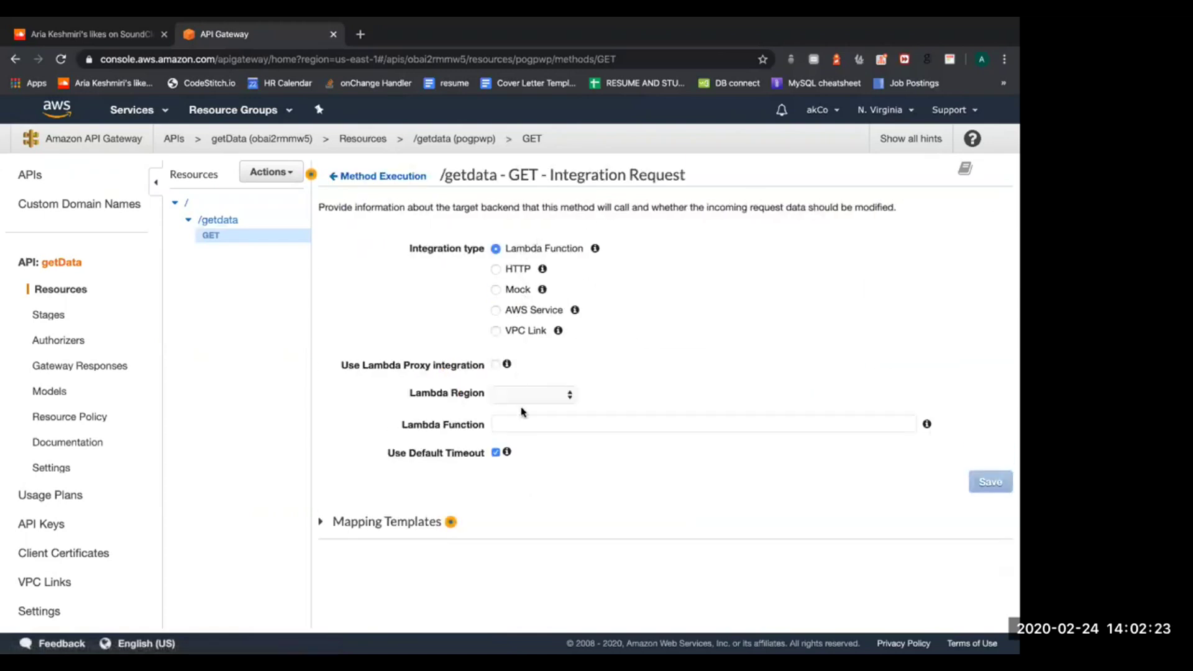
pyautogui.click(513, 427)
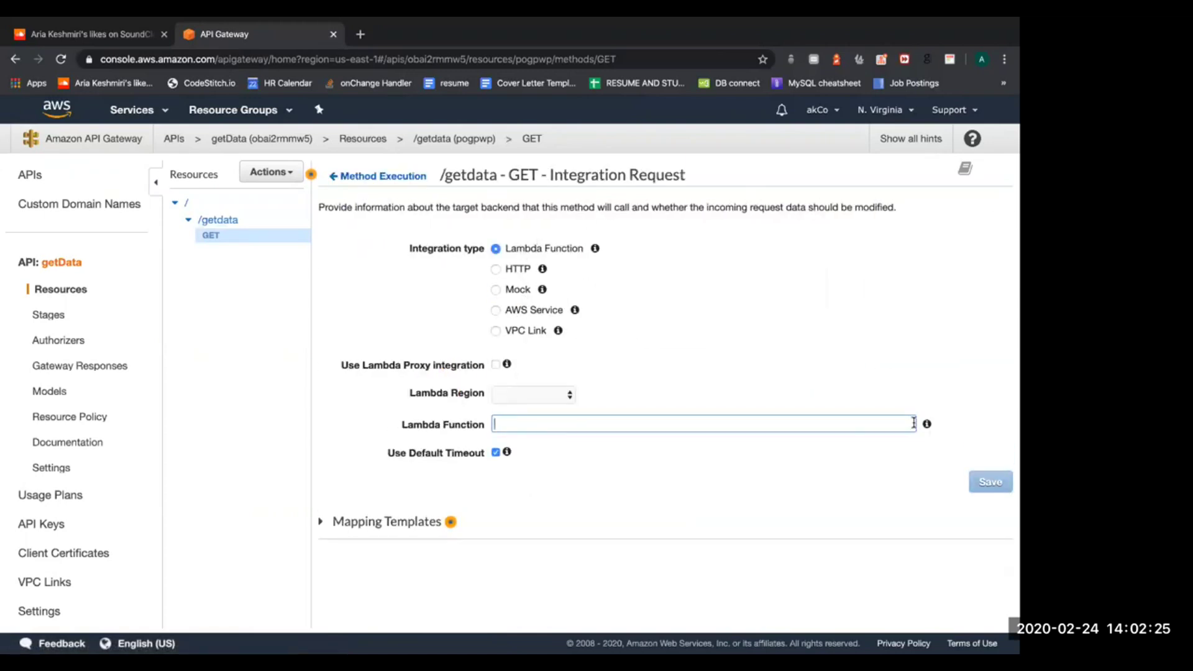
pyautogui.write('u')
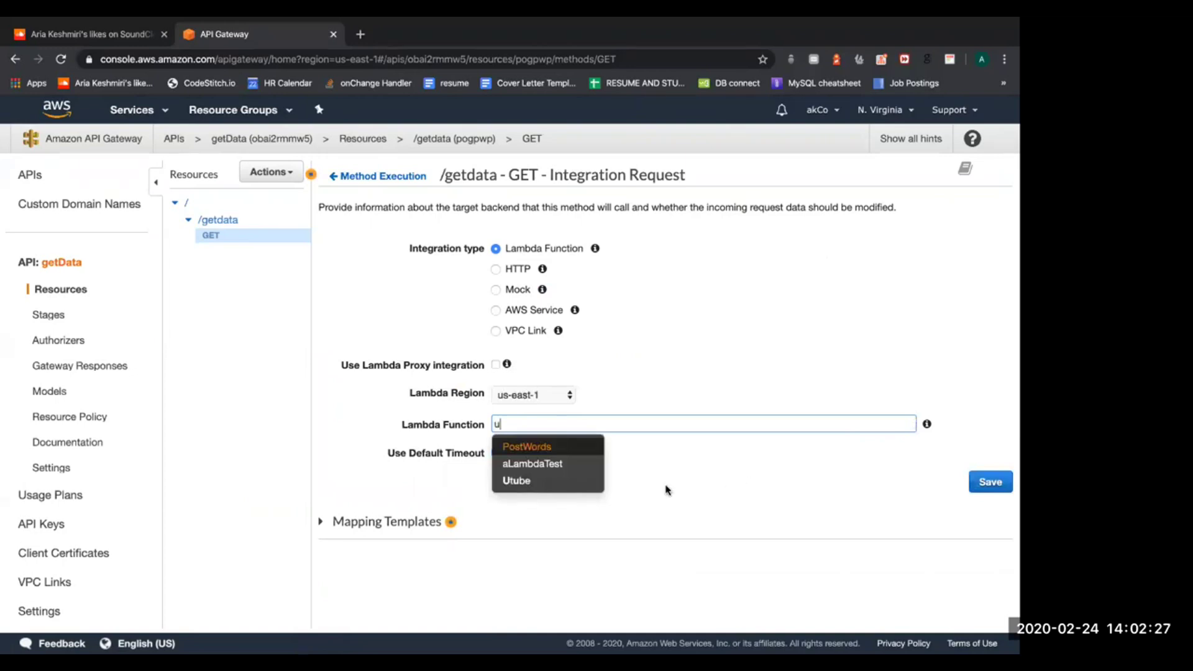
pyautogui.click(537, 481)
pyautogui.click(994, 483)
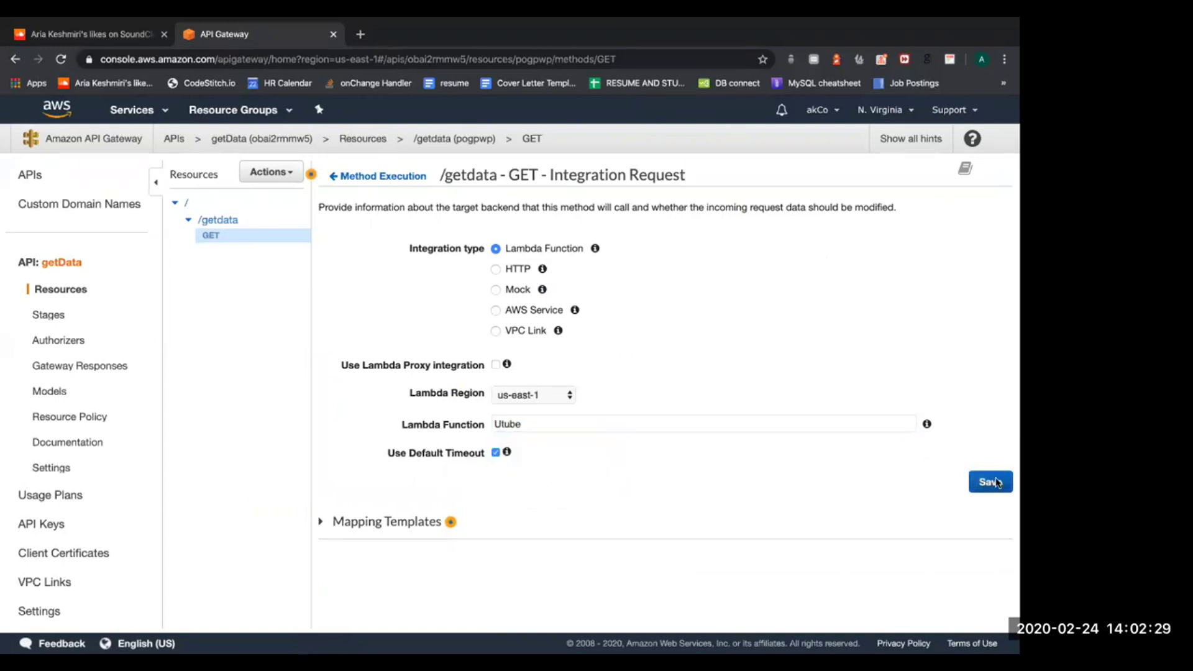
pyautogui.click(689, 260)
pyautogui.click(972, 485)
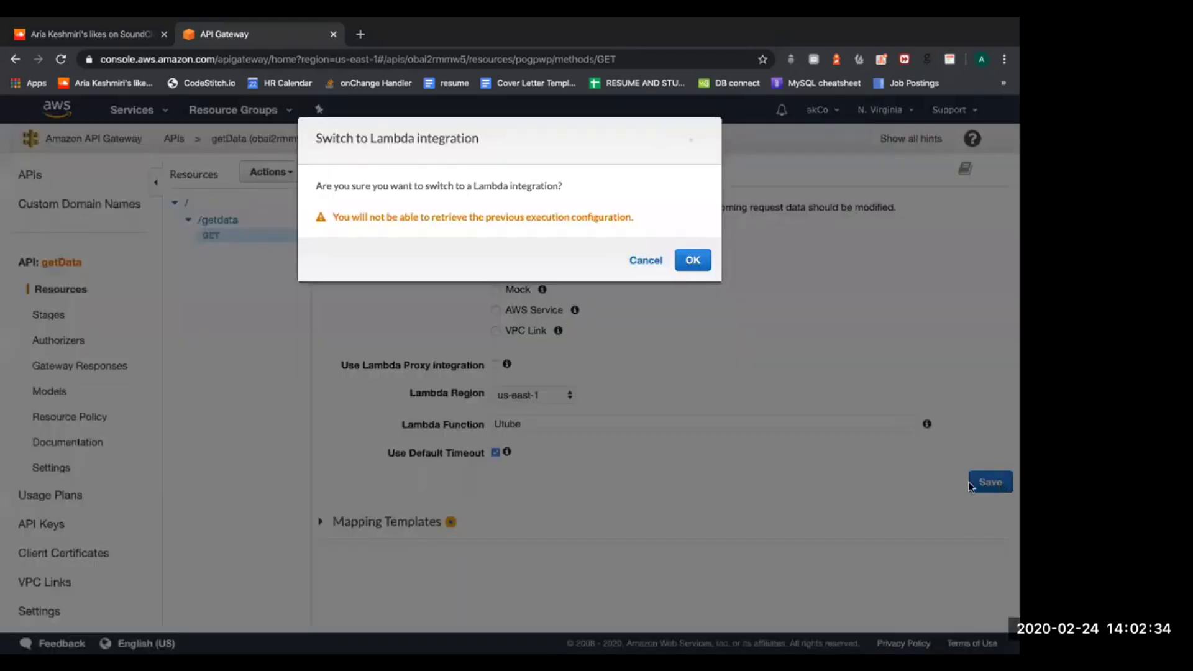
pyautogui.click(693, 263)
pyautogui.click(788, 262)
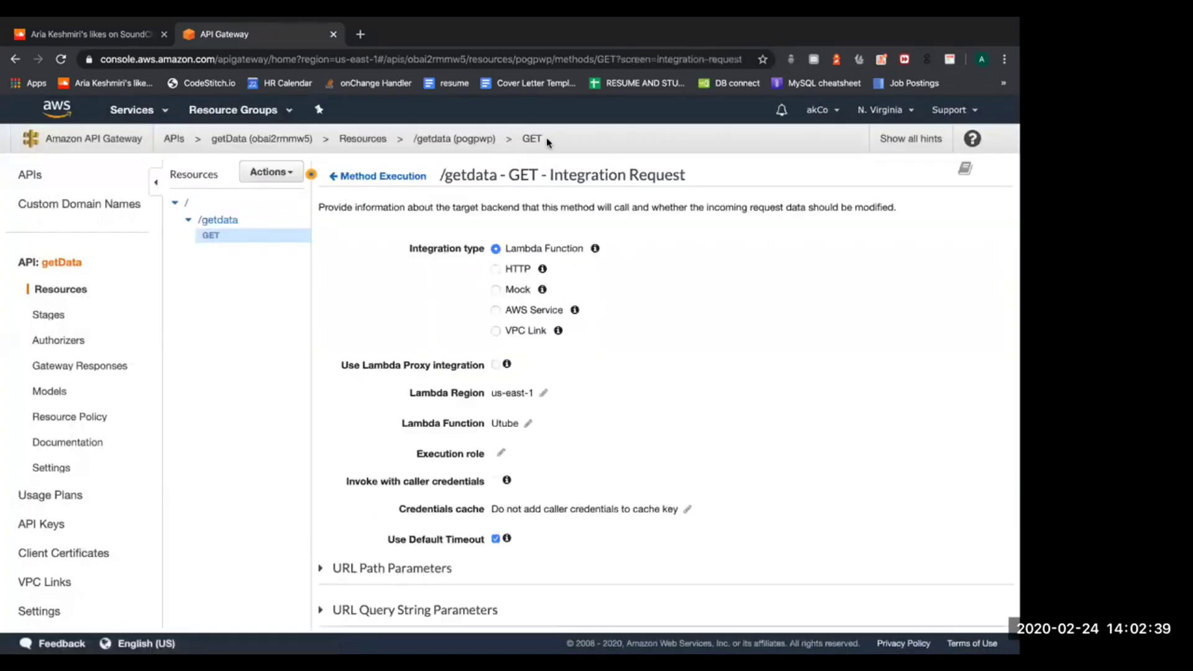
pyautogui.click(256, 221)
pyautogui.click(249, 234)
# Enable CORS on /getdata, replacing existing CORS headers, then view the GET method overview
pyautogui.click(271, 172)
pyautogui.click(294, 319)
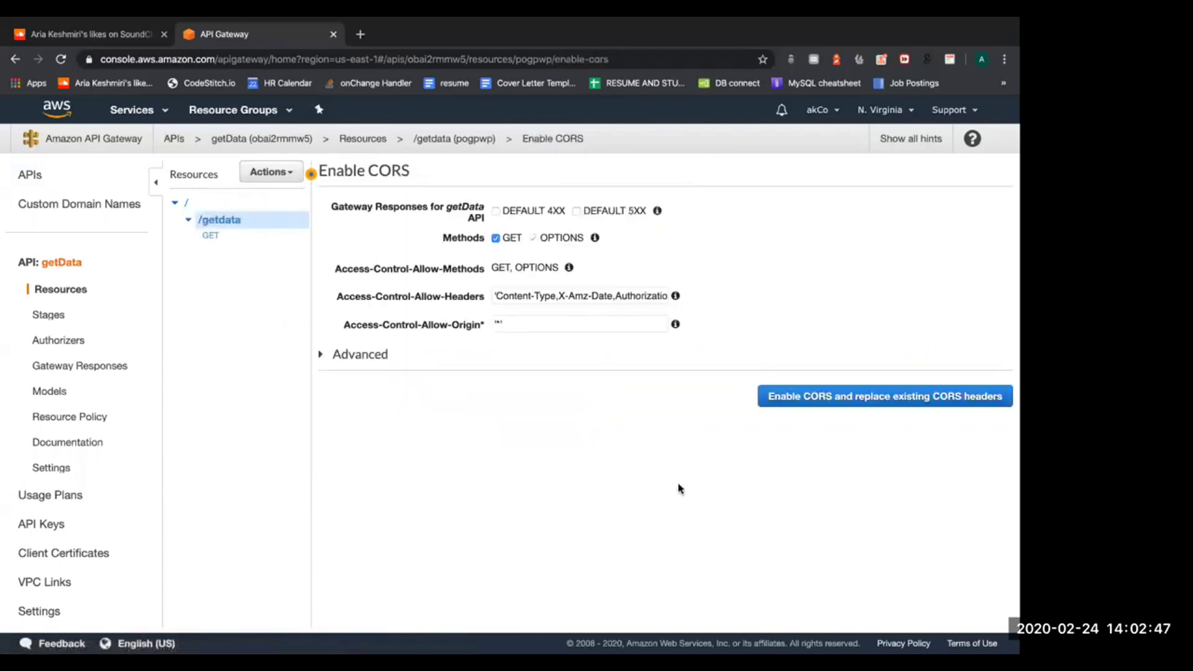
pyautogui.click(801, 398)
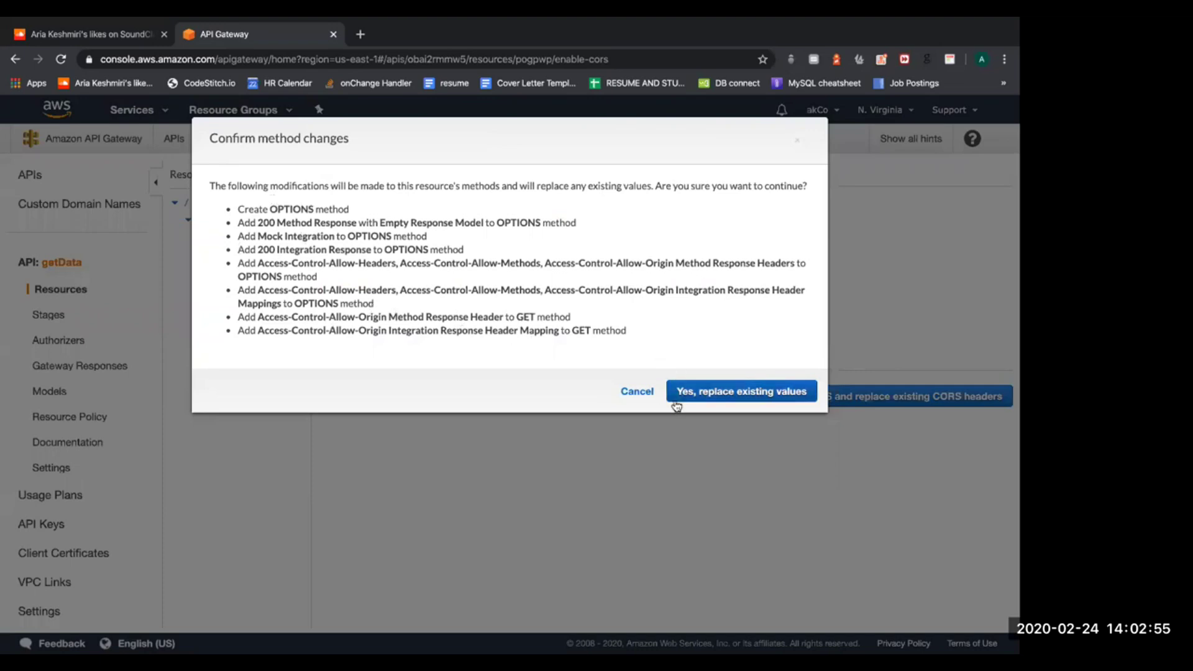
pyautogui.click(753, 397)
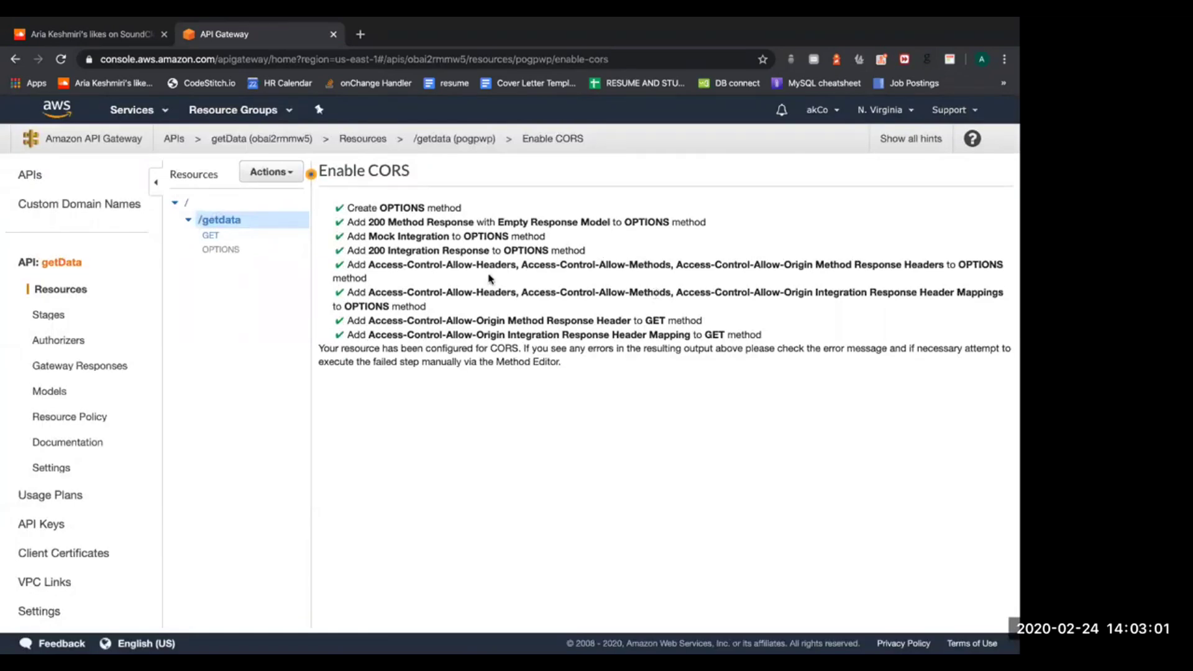
pyautogui.click(256, 236)
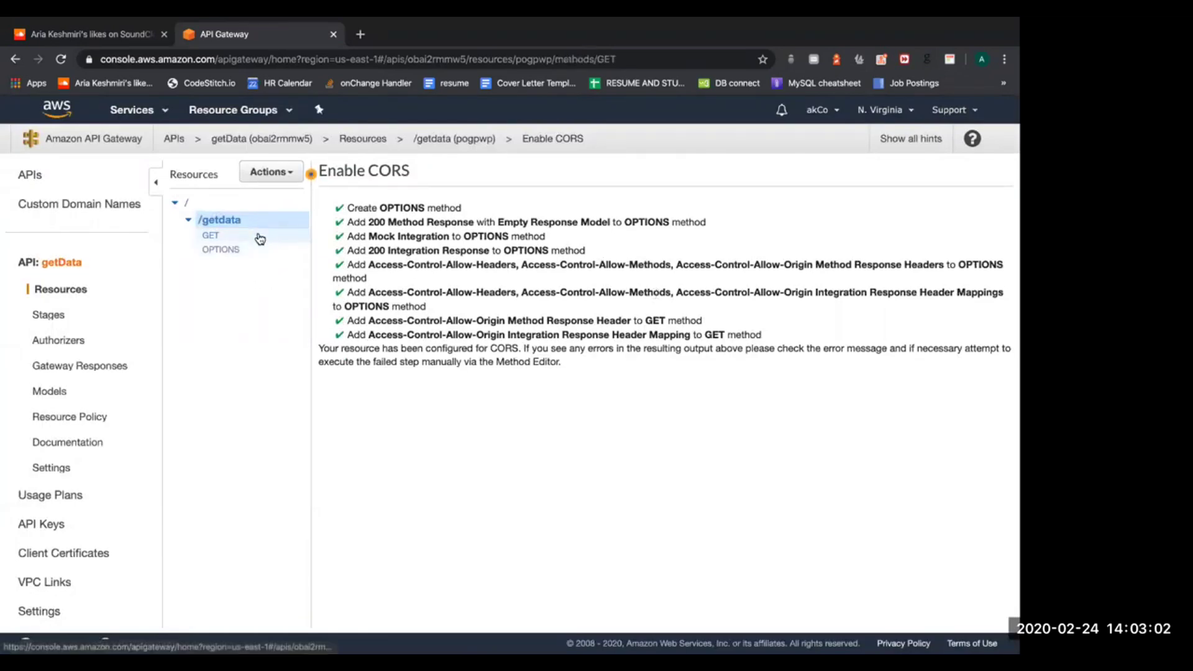
# Select the /getdata resource and start deploying the getData API
pyautogui.click(274, 203)
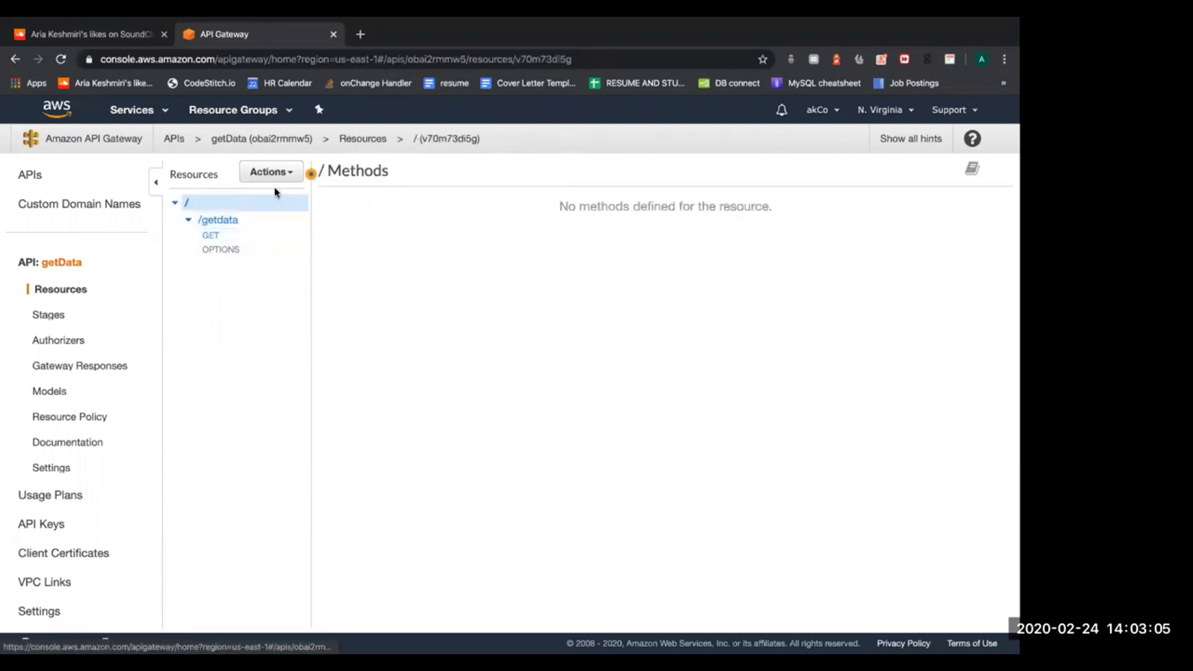
pyautogui.click(252, 223)
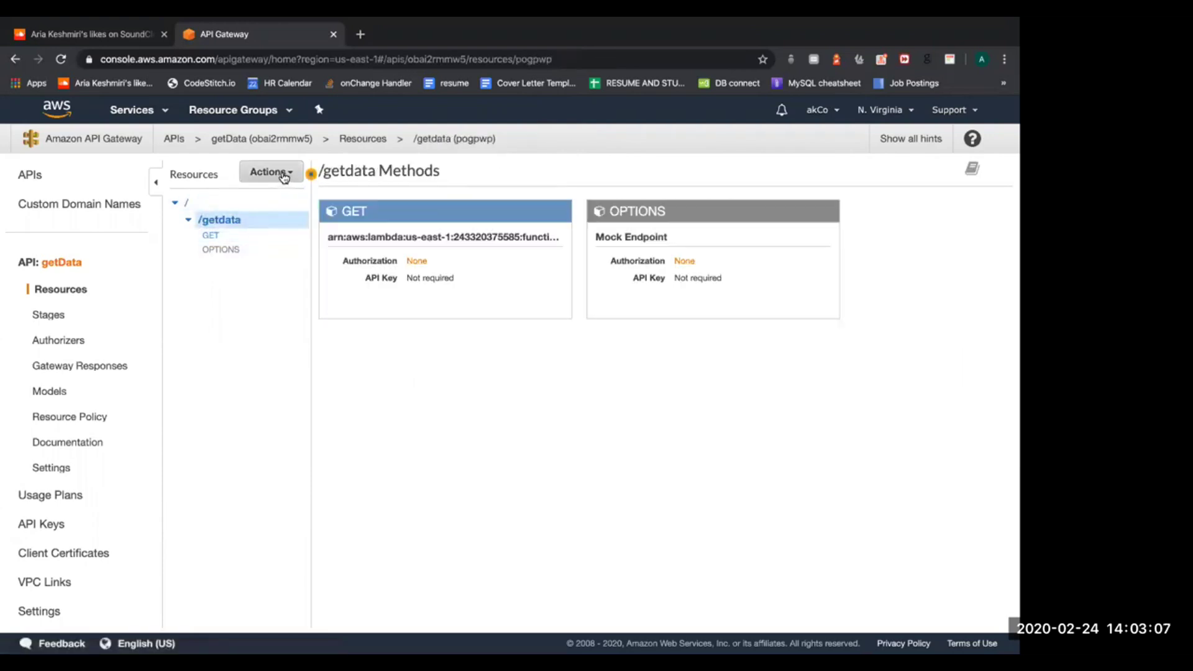
pyautogui.click(278, 174)
pyautogui.click(287, 330)
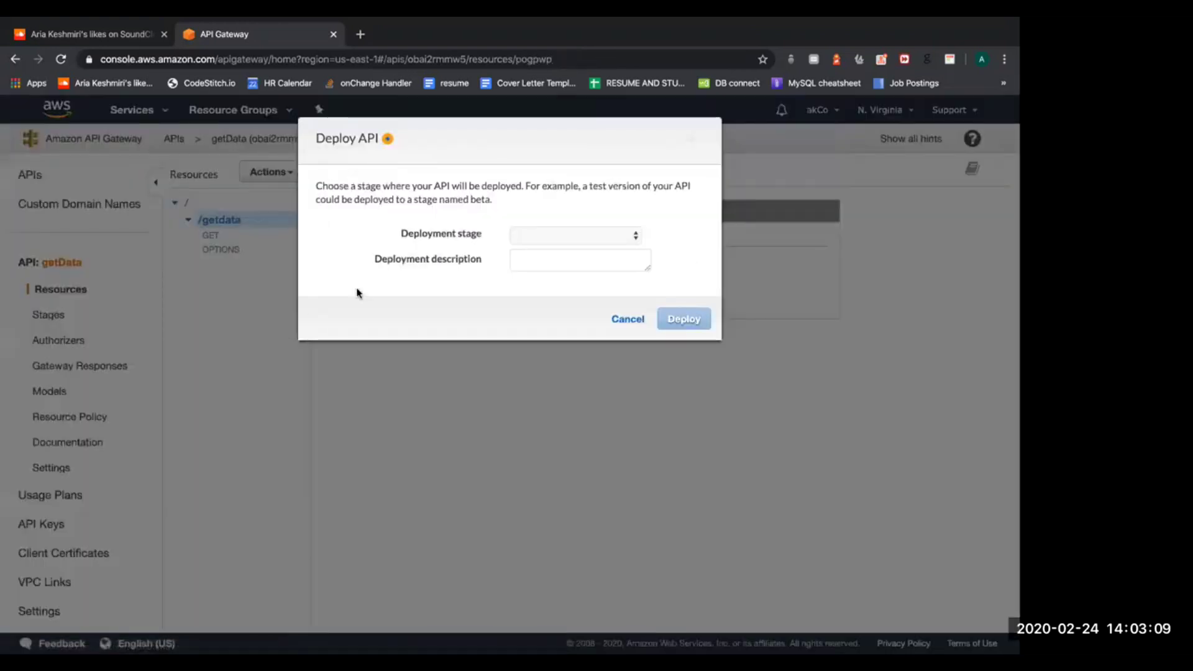
# Choose [New Stage] as the deployment stage and enter the stage name LambdaStageTest
pyautogui.click(512, 240)
pyautogui.click(522, 248)
pyautogui.click(535, 255)
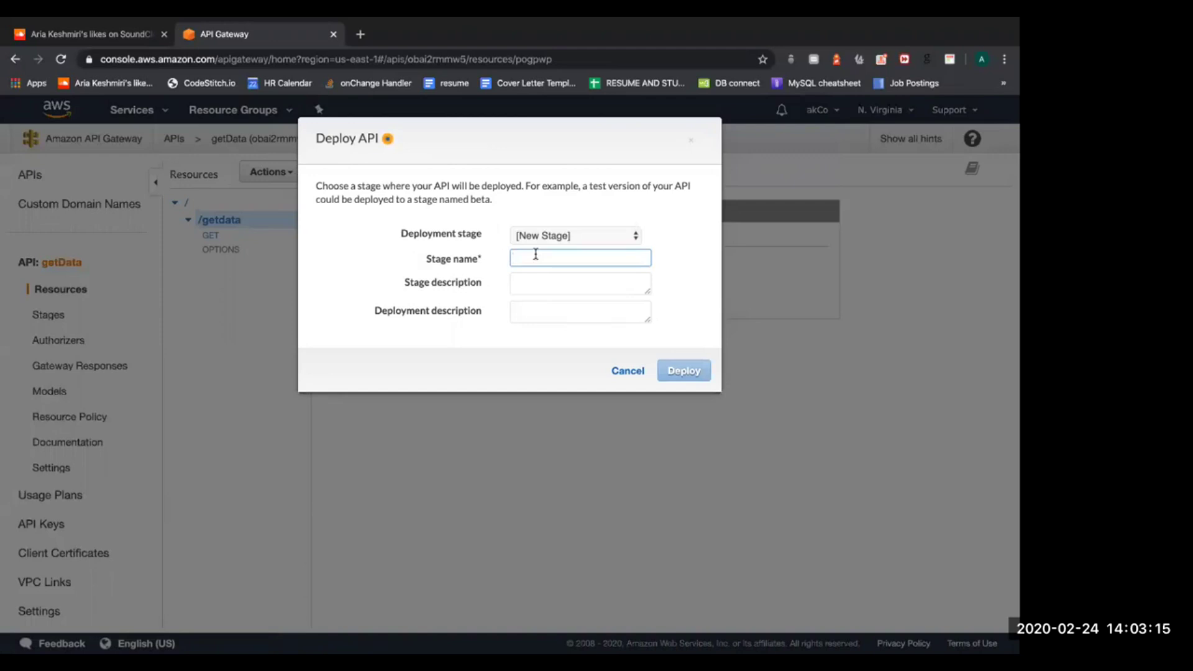
pyautogui.write('you')
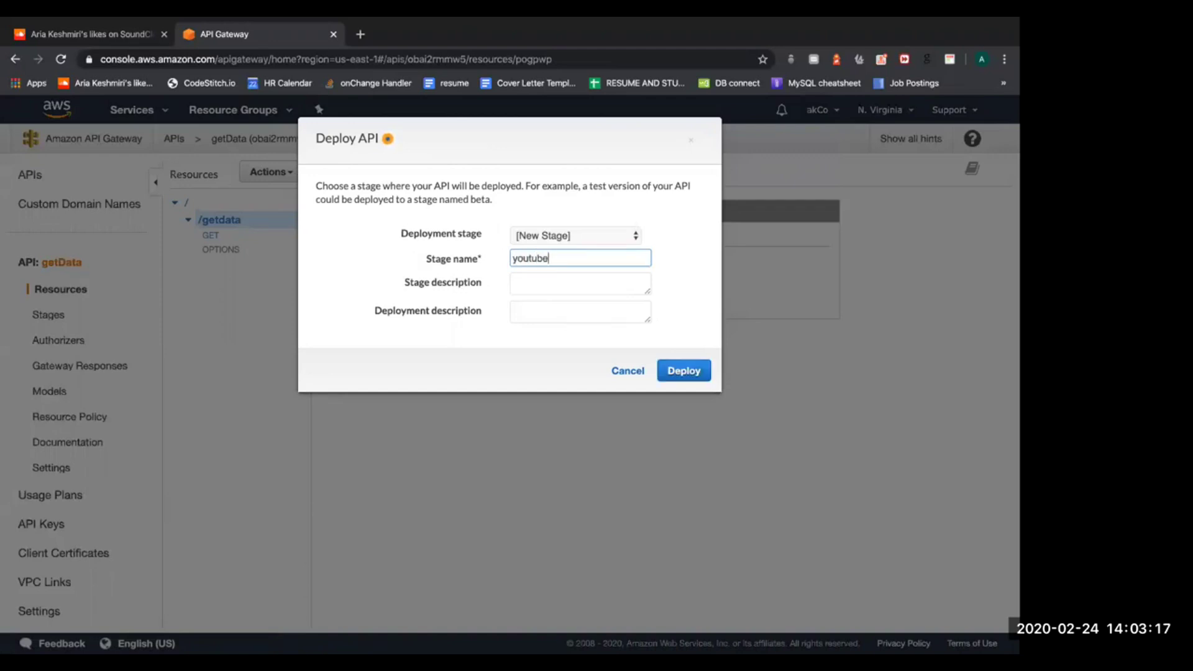
pyautogui.write('tub')
pyautogui.press('BackSpace')
pyautogui.press('BackSpace')
pyautogui.press('BackSpace')
pyautogui.press('BackSpace')
pyautogui.press('BackSpace')
pyautogui.press('BackSpace')
pyautogui.write('Lam')
# Deploy to LambdaStageTest, test its invoke URL in a new tab, then return to Resources
pyautogui.click(686, 371)
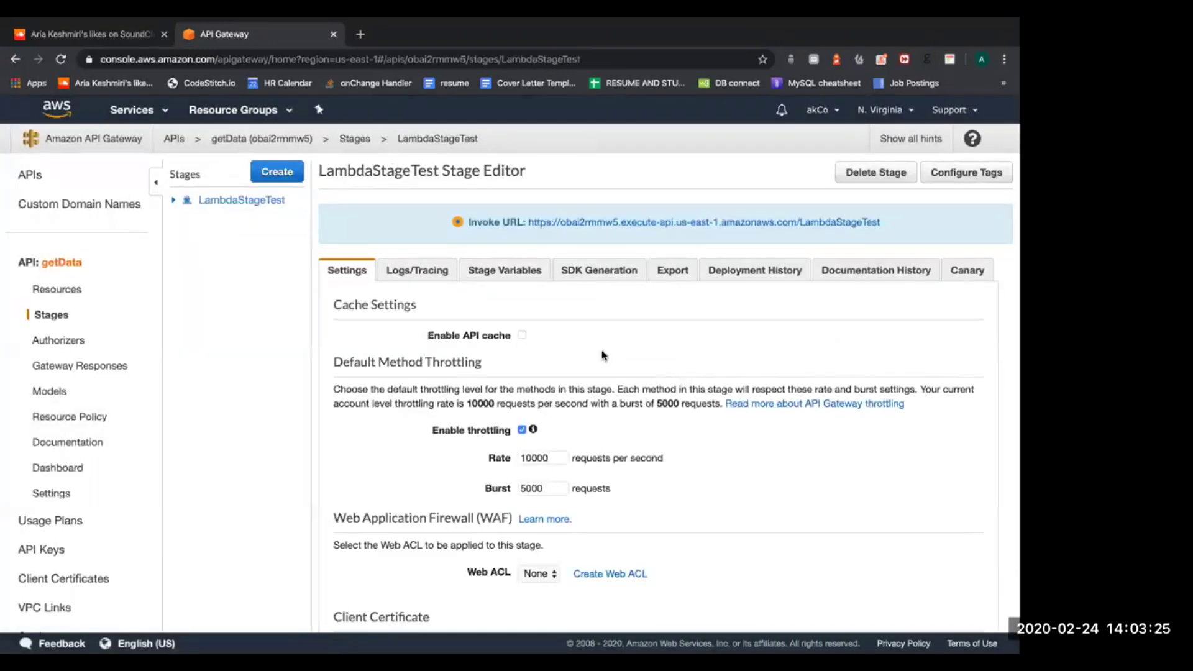
pyautogui.click(761, 225)
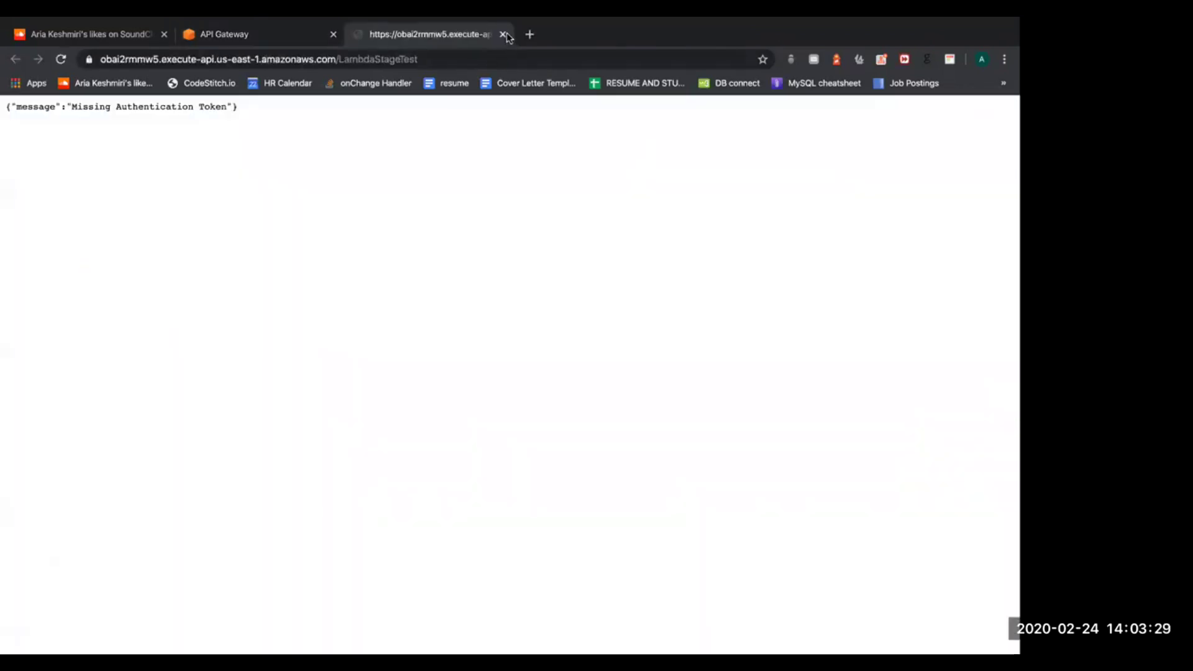
pyautogui.click(503, 34)
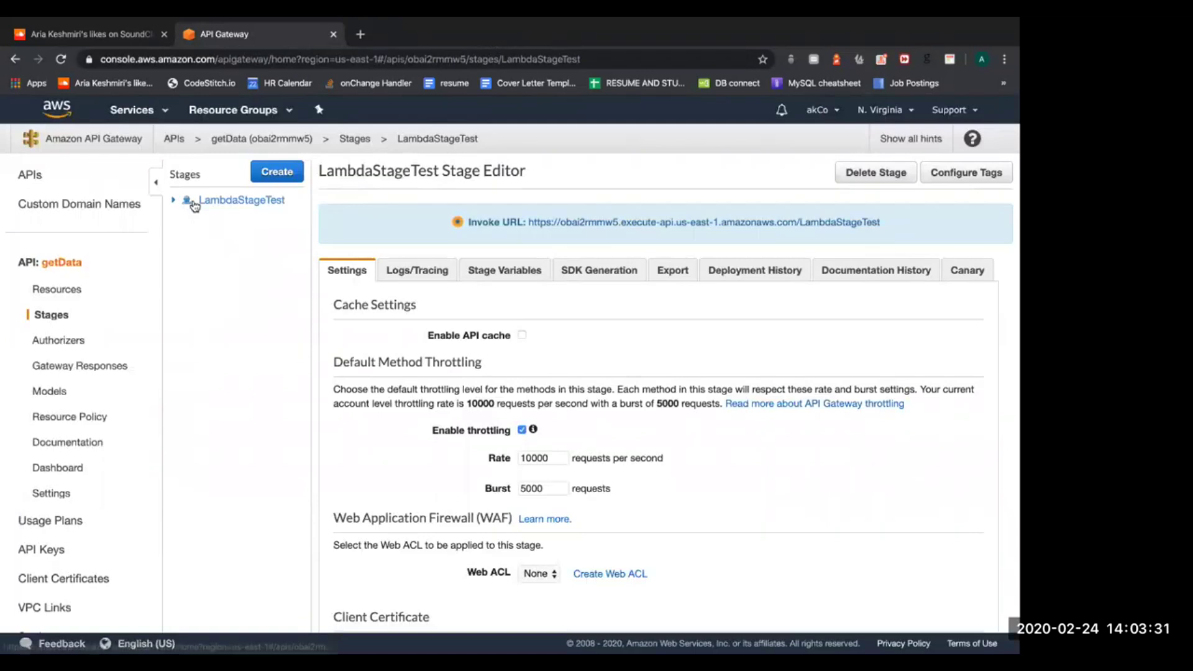
pyautogui.click(58, 289)
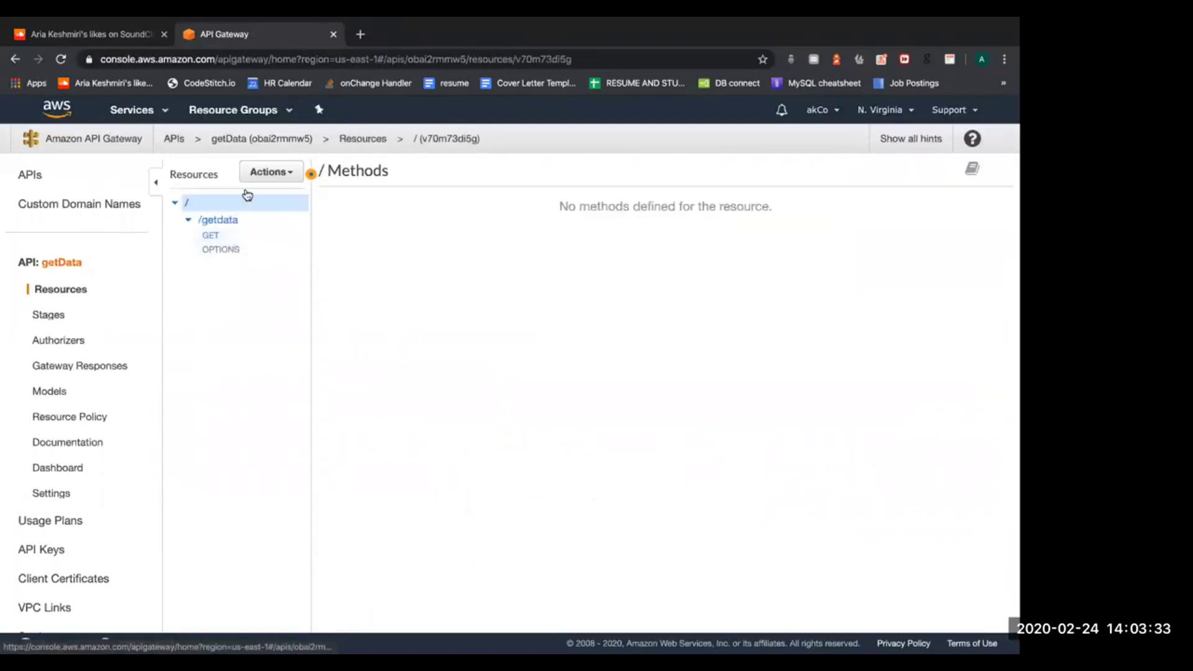
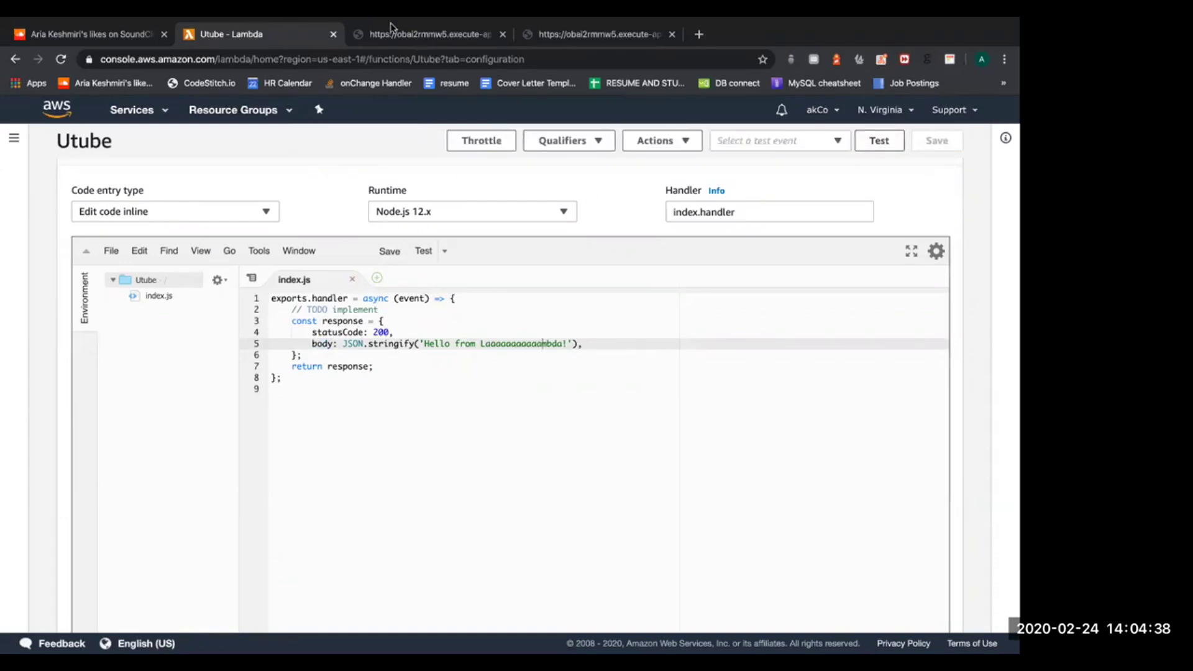
# Compare the API endpoint's JSON response with the Utube function's greeting response code
pyautogui.click(418, 30)
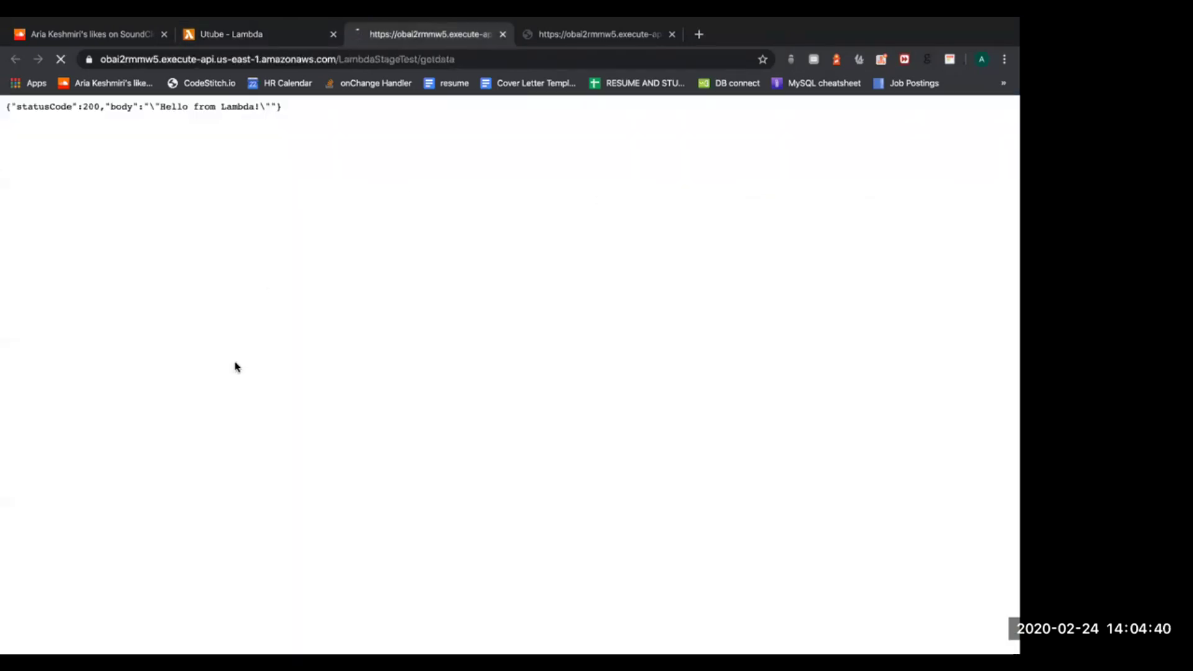
pyautogui.click(256, 35)
pyautogui.doubleClick(394, 343)
pyautogui.doubleClick(526, 343)
# Review the JSON.stringify body value returned by the Utube handler
pyautogui.scroll(-1, 523, 439)
pyautogui.scroll(4, 523, 440)
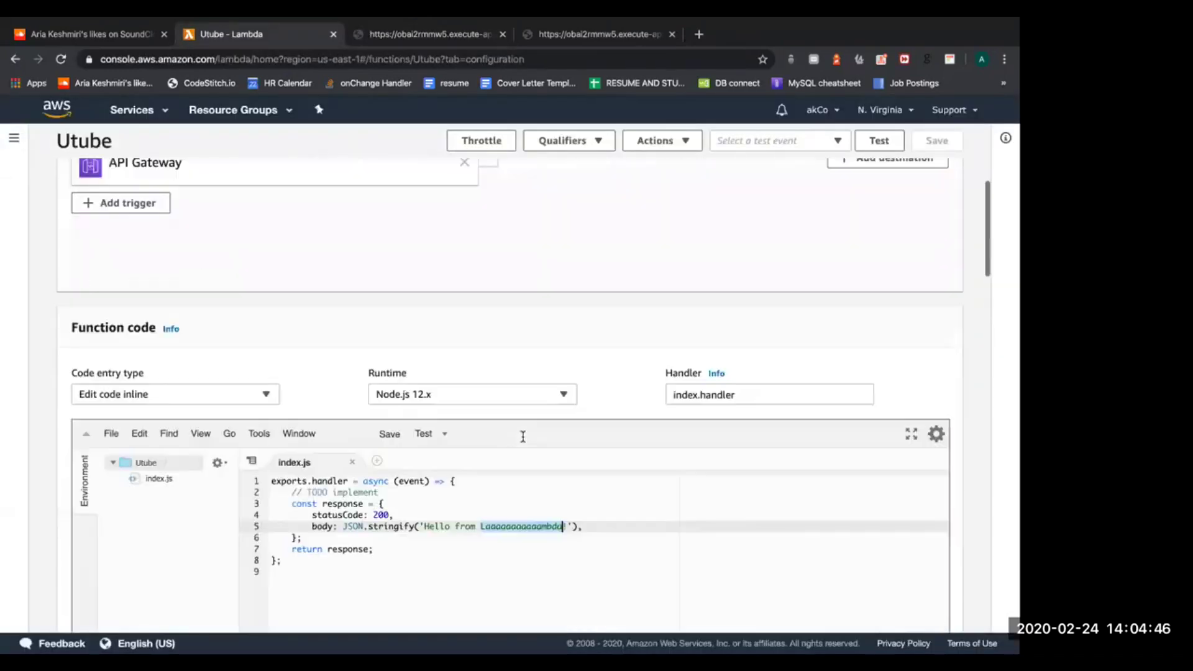
pyautogui.scroll(-3, 522, 438)
pyautogui.scroll(-2, 523, 436)
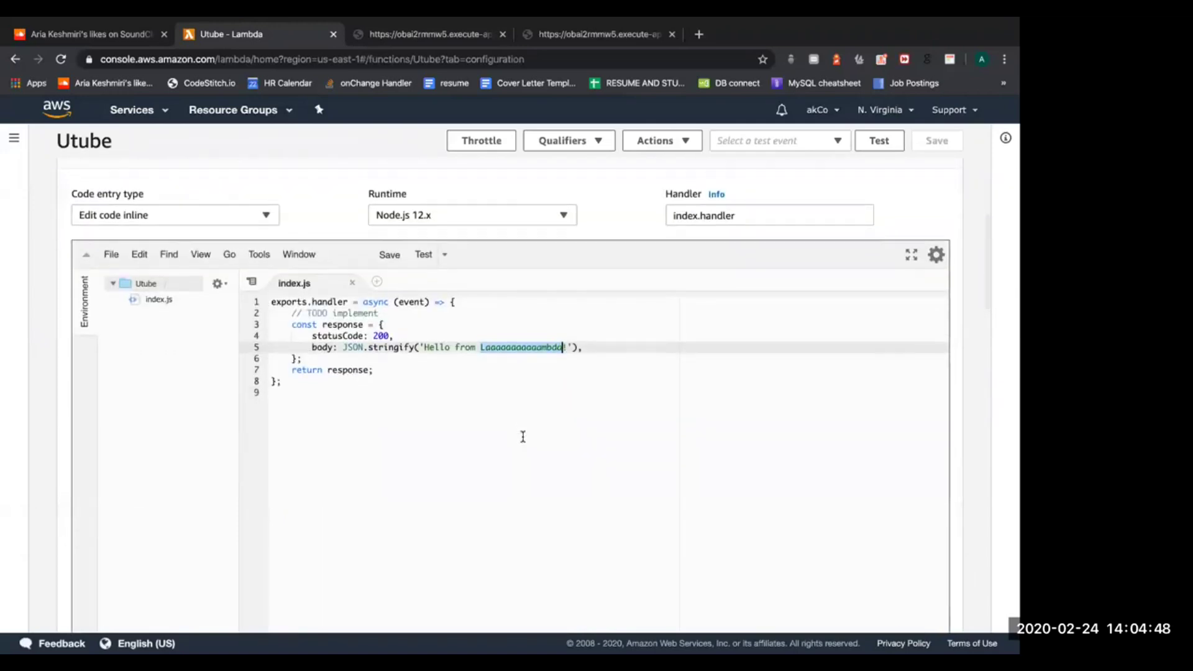
pyautogui.moveTo(341, 336); pyautogui.dragTo(574, 340)
pyautogui.scroll(6, 577, 340)
pyautogui.scroll(-5, 576, 340)
pyautogui.scroll(6, 577, 340)
pyautogui.scroll(-5, 578, 339)
pyautogui.scroll(5, 582, 334)
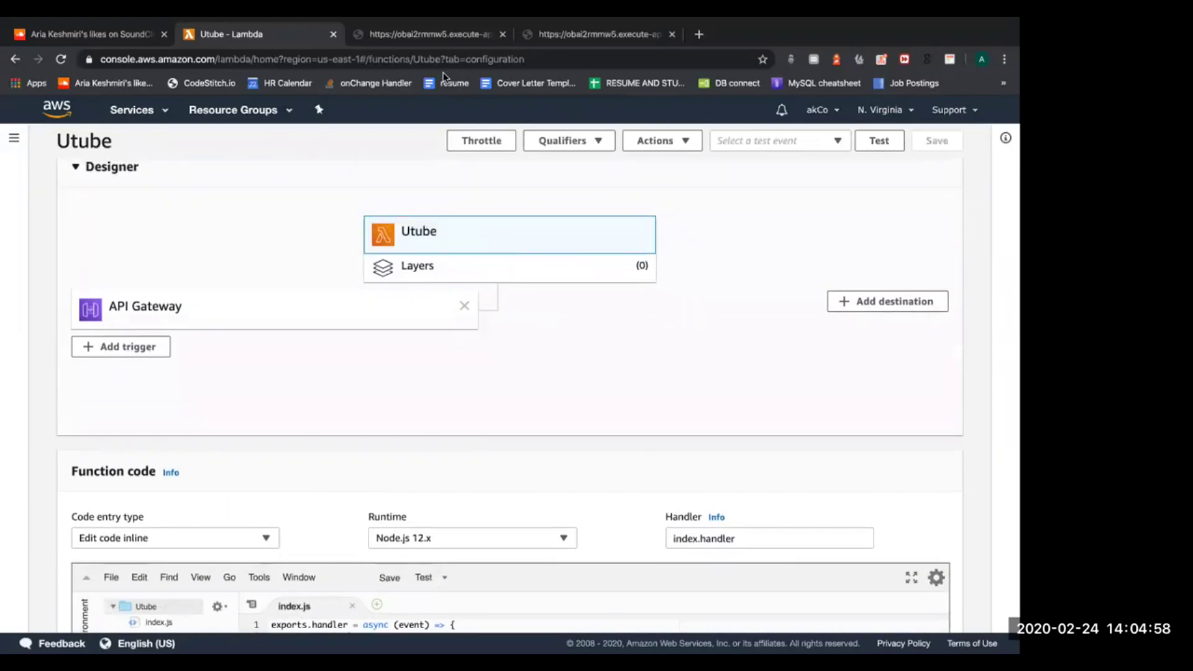
pyautogui.scroll(-5, 499, 353)
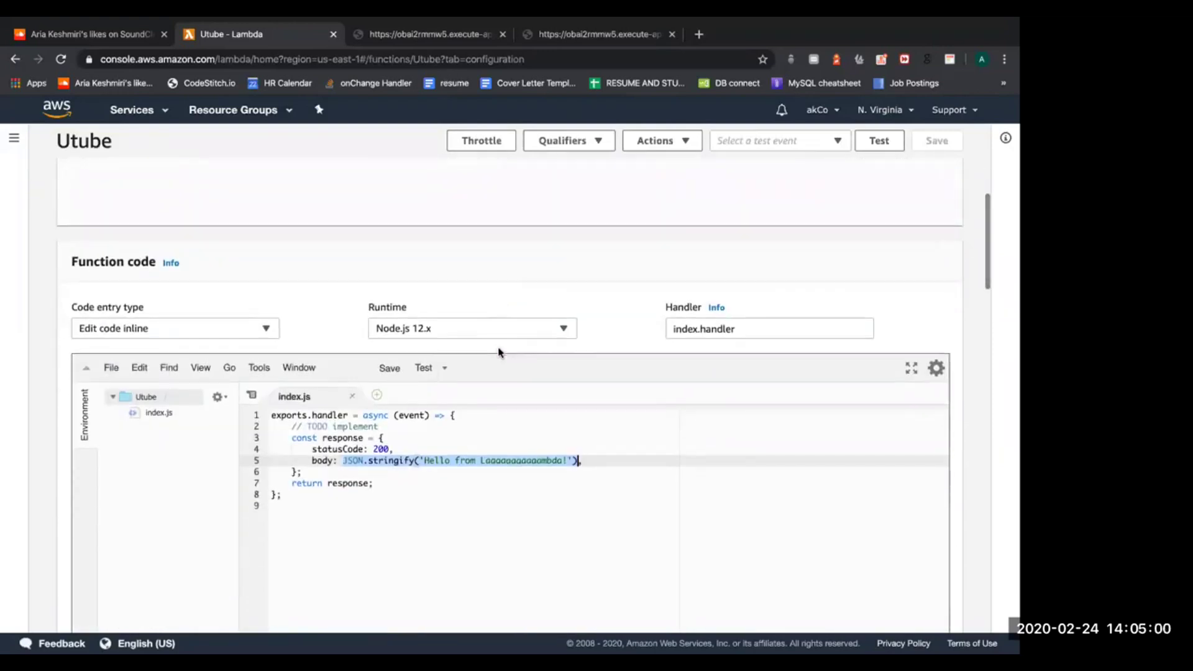
pyautogui.scroll(5, 499, 352)
pyautogui.scroll(-2, 499, 353)
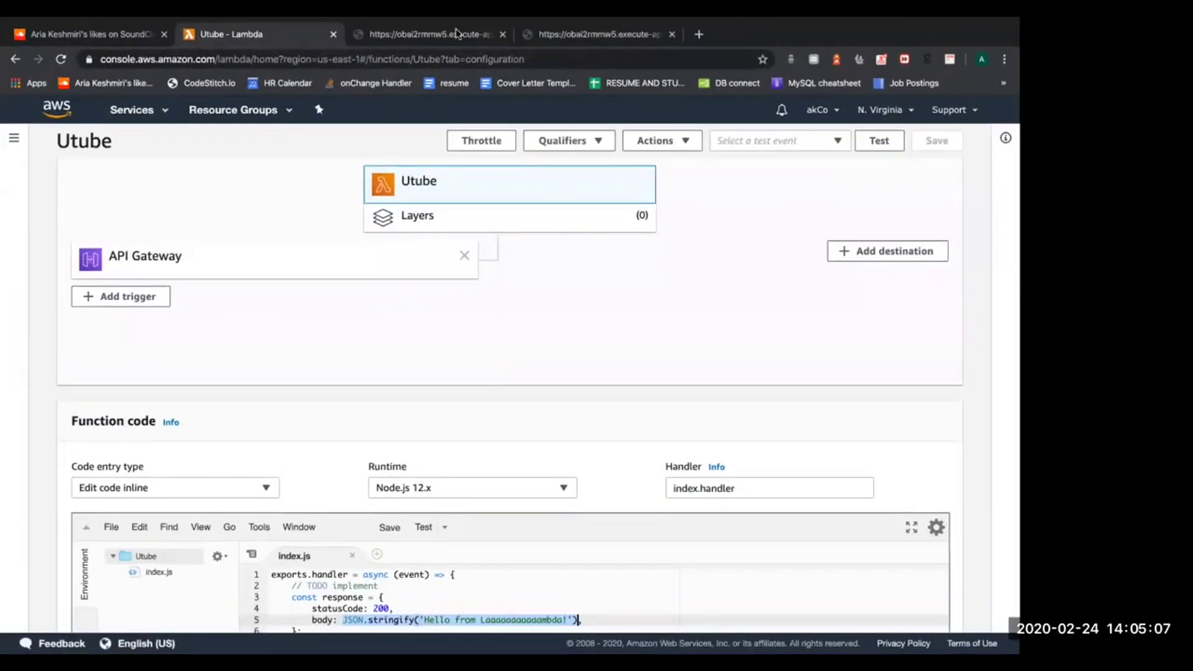
# Launch pgAdmin 4, unlock it with the master password, select rdsTest, then return to the AWS console
pyautogui.moveTo(732, 25)
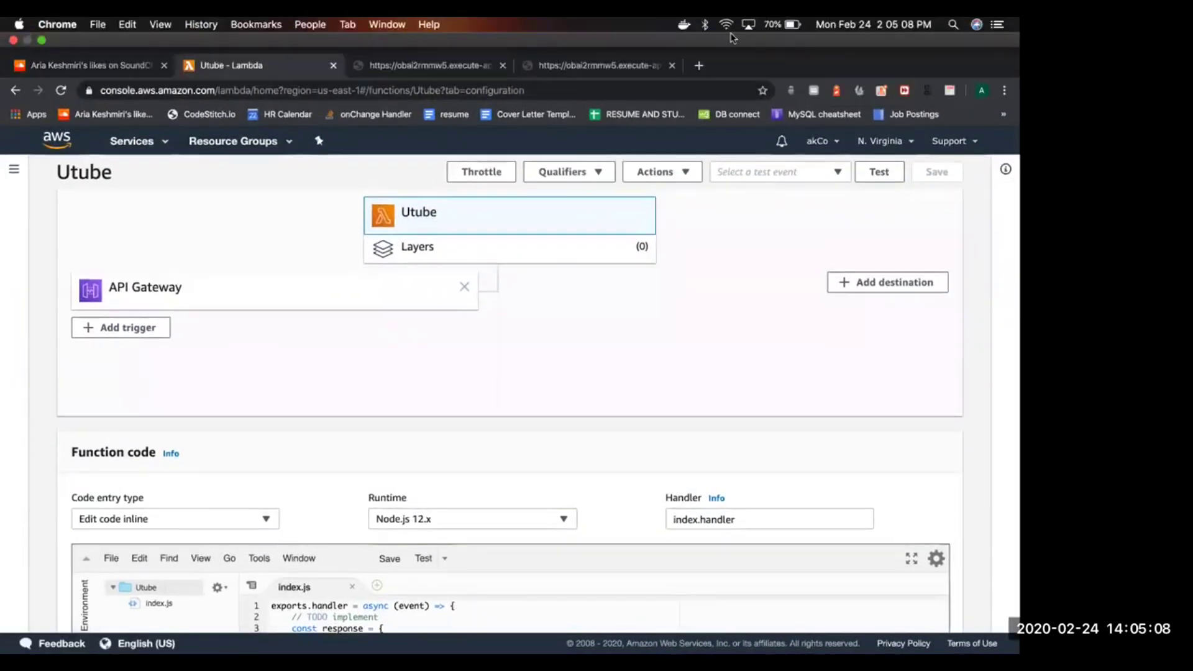
pyautogui.press('super+space')
pyautogui.write('pgad')
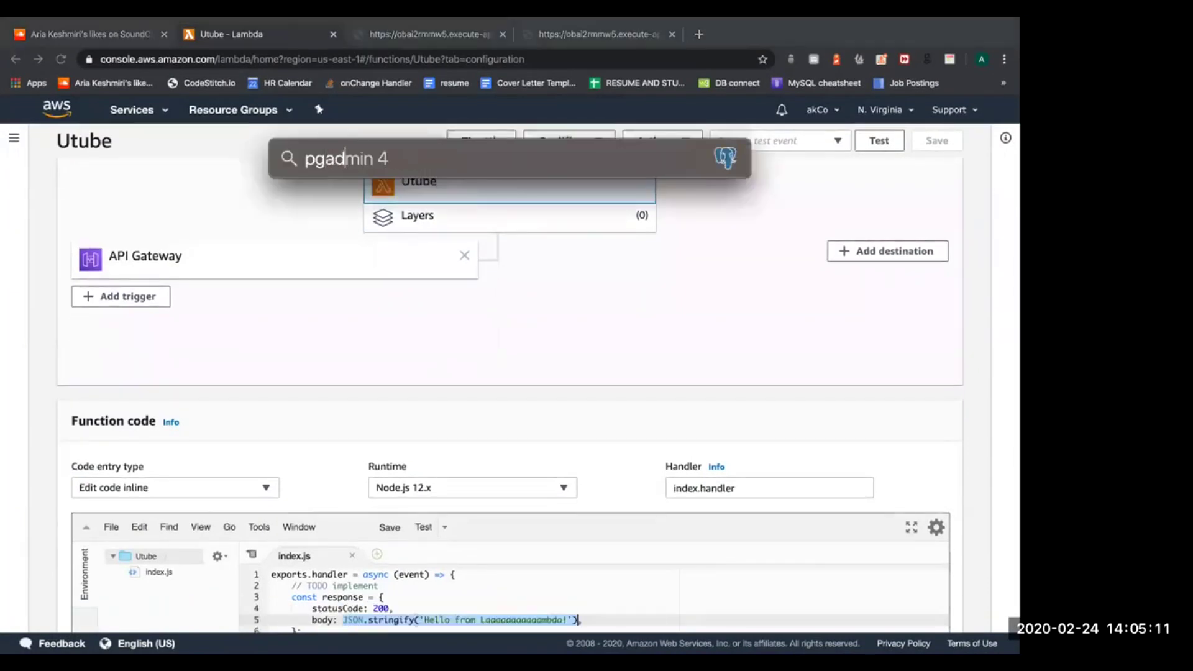
pyautogui.press('Return')
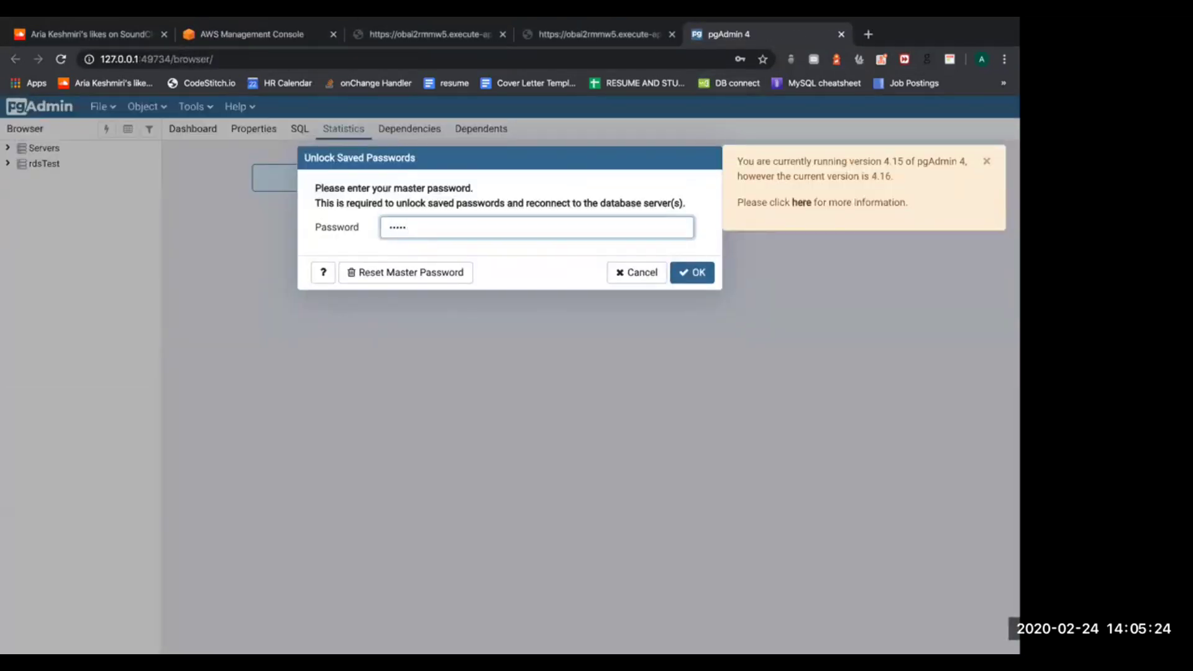
pyautogui.press('Return')
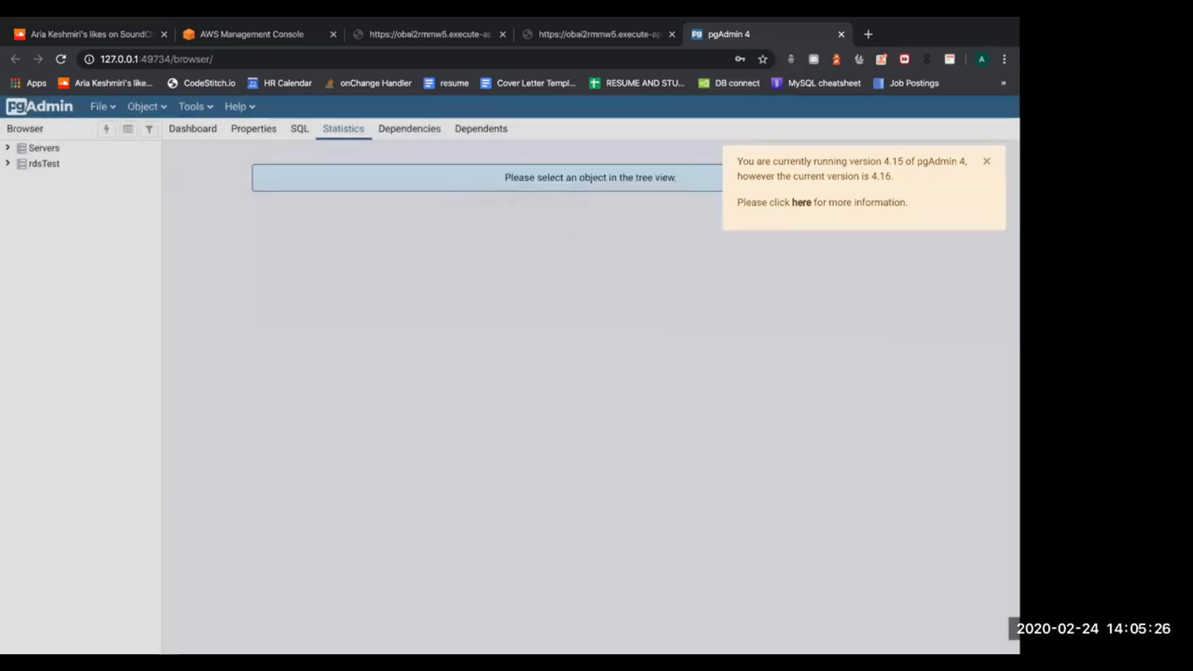
pyautogui.click(52, 167)
pyautogui.click(741, 179)
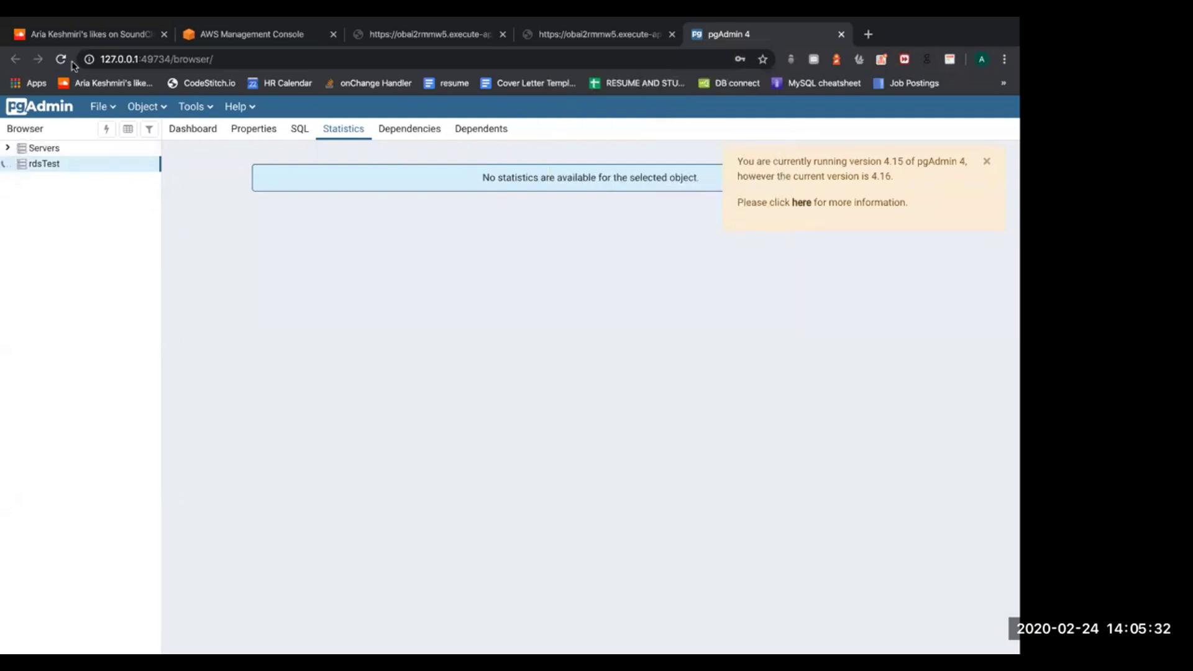
pyautogui.click(241, 34)
pyautogui.click(177, 312)
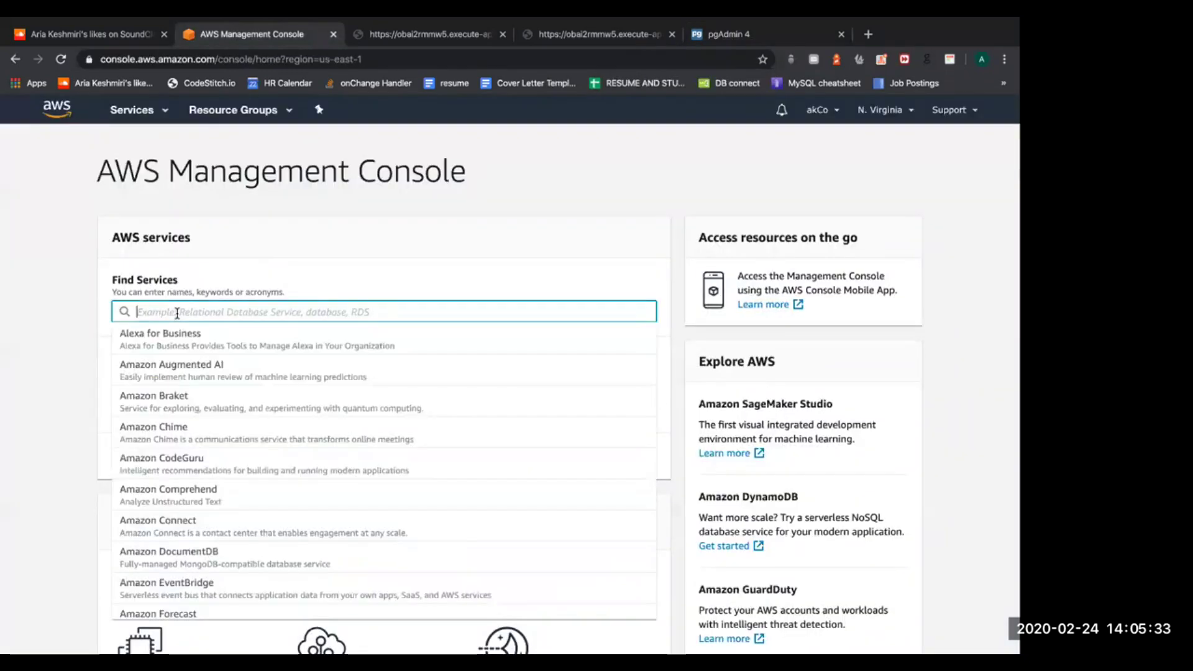
# Open the ariastest RDS database's details and select its endpoint hostname
pyautogui.click(87, 334)
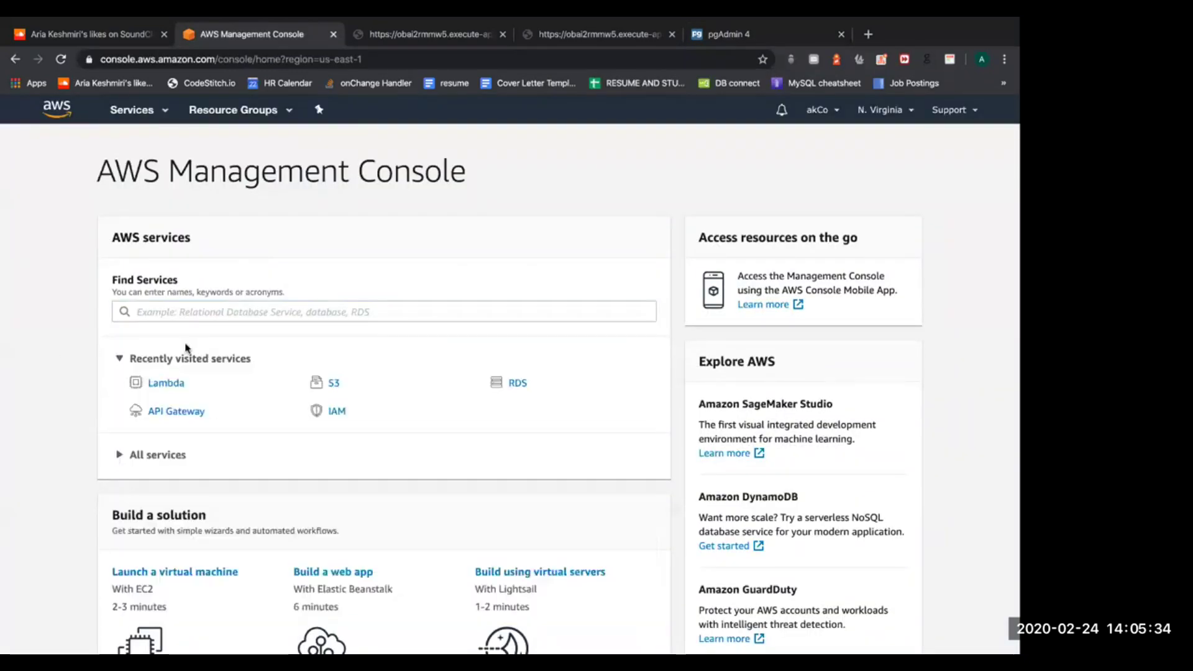
pyautogui.click(513, 386)
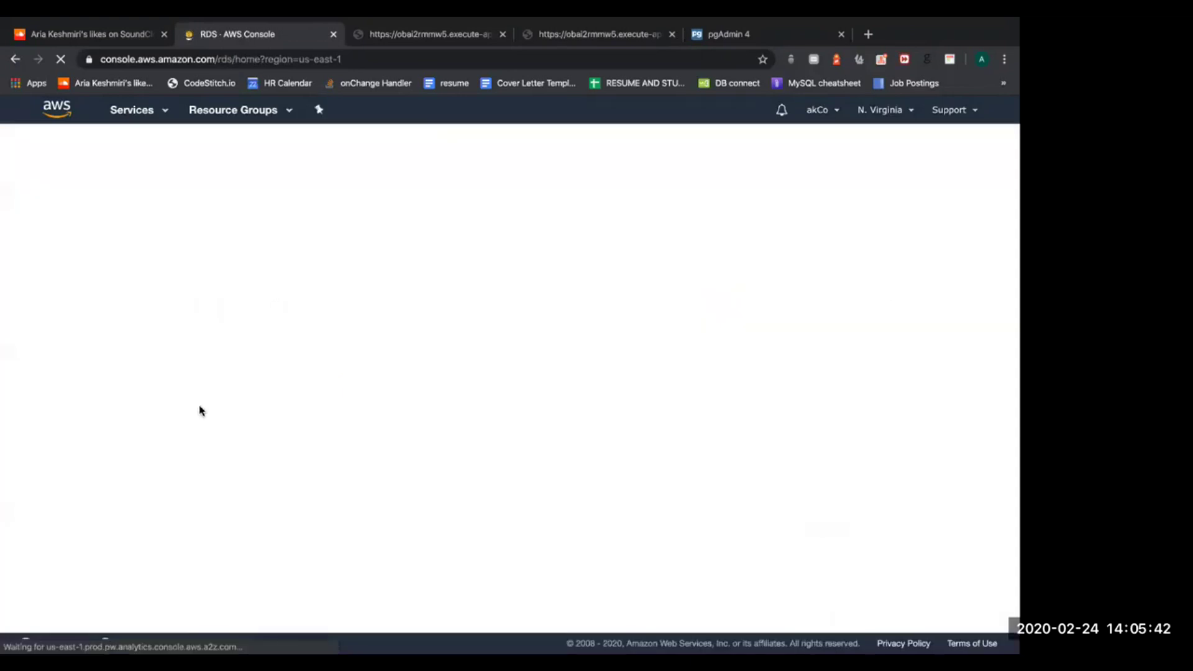
pyautogui.click(272, 368)
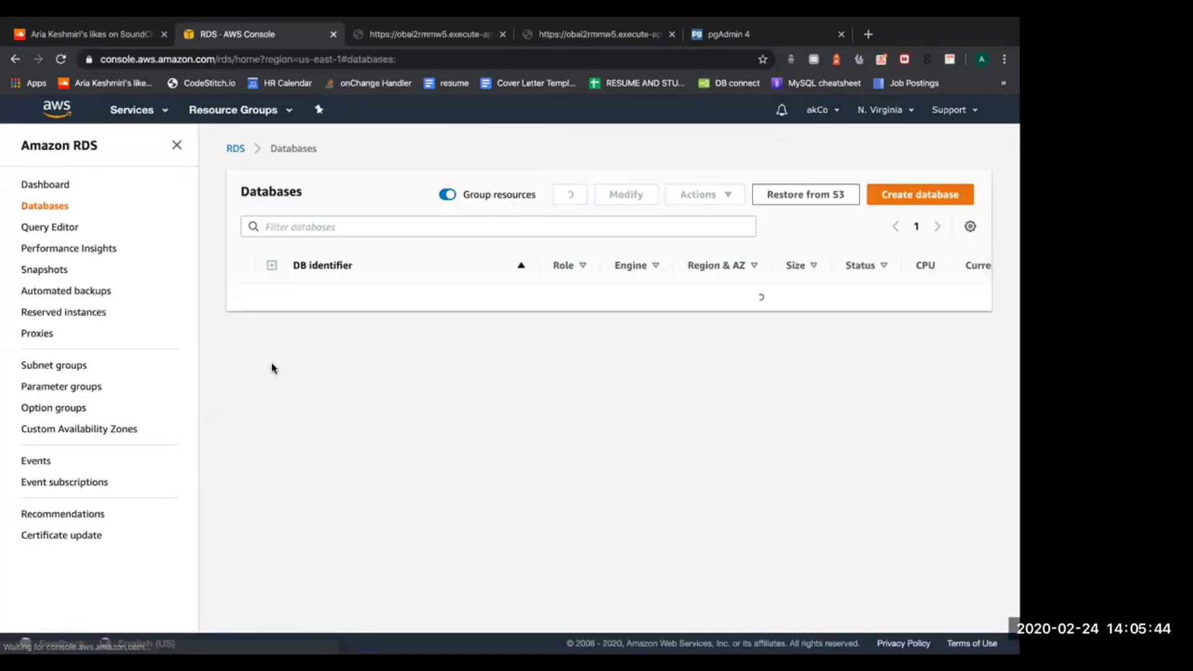
pyautogui.click(330, 299)
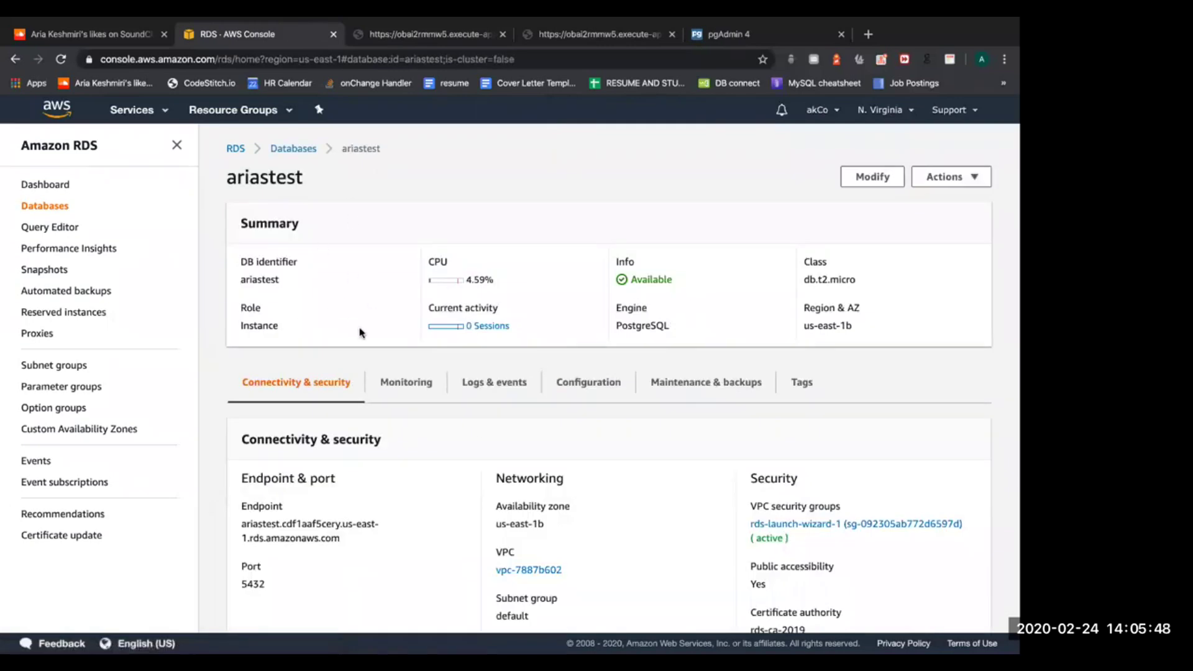
pyautogui.scroll(-3, 360, 332)
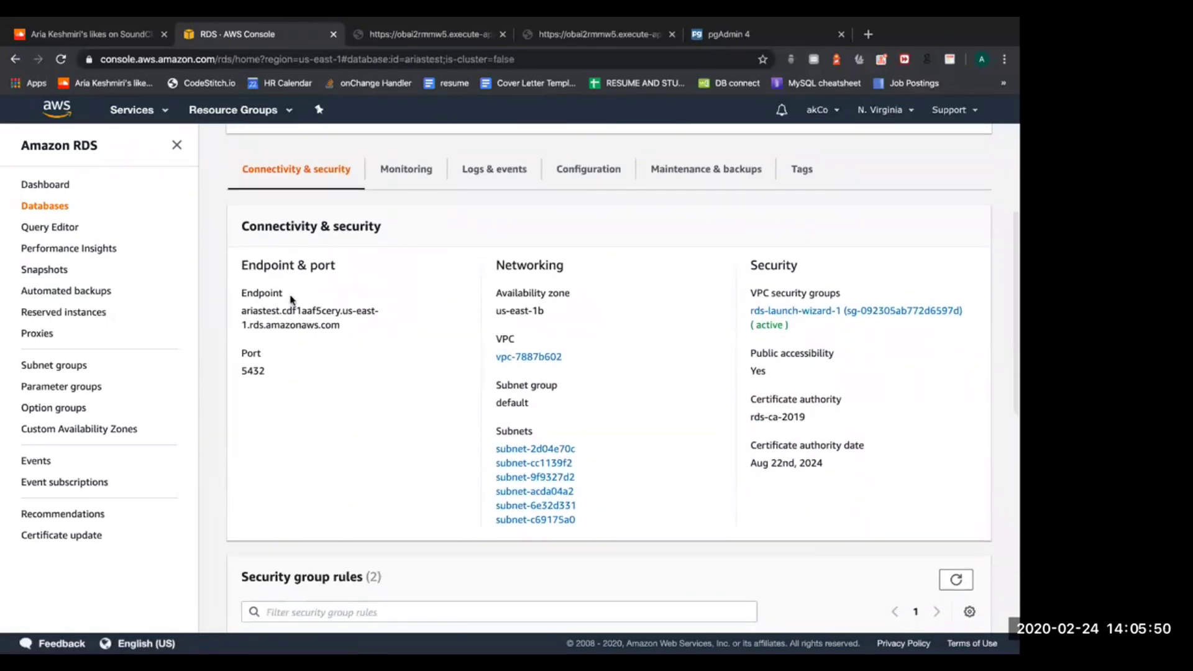
pyautogui.doubleClick(283, 267)
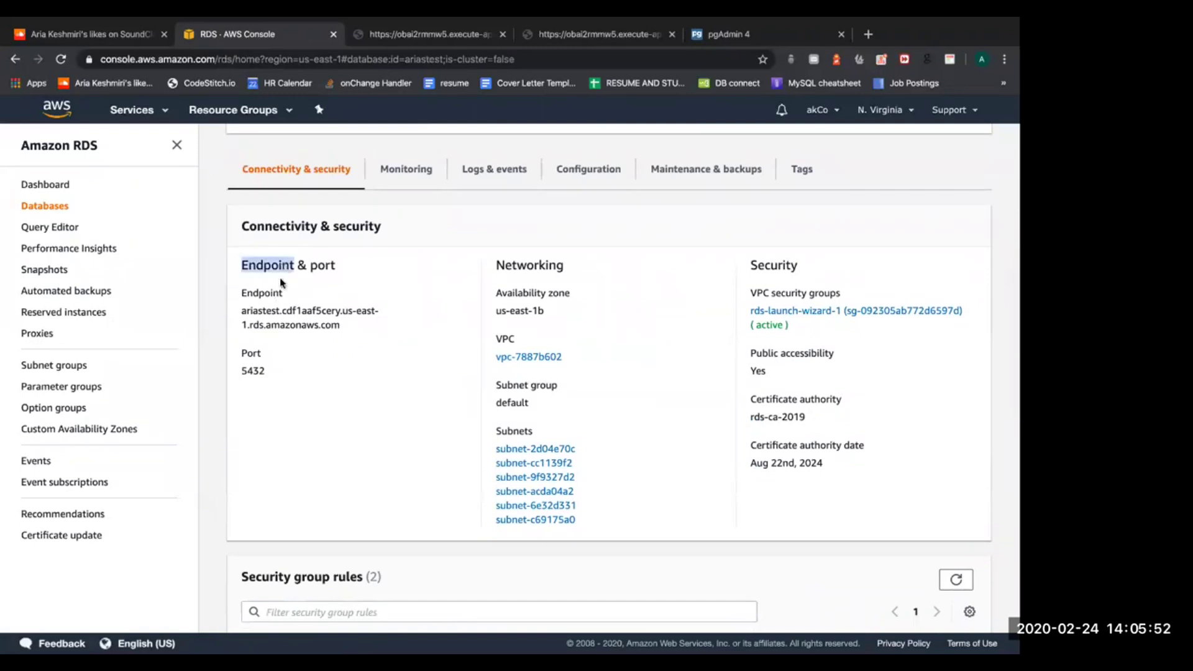
pyautogui.doubleClick(251, 353)
pyautogui.moveTo(352, 326); pyautogui.dragTo(208, 309)
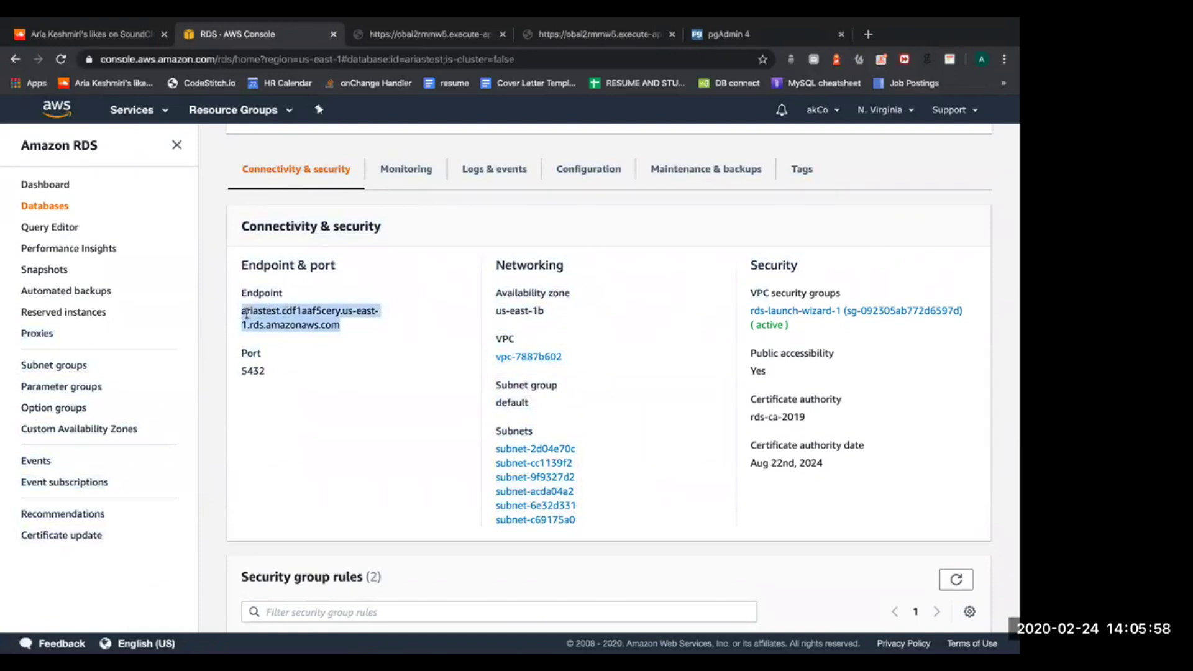
# Close the two execute-api response tabs
pyautogui.scroll(-6, 407, 477)
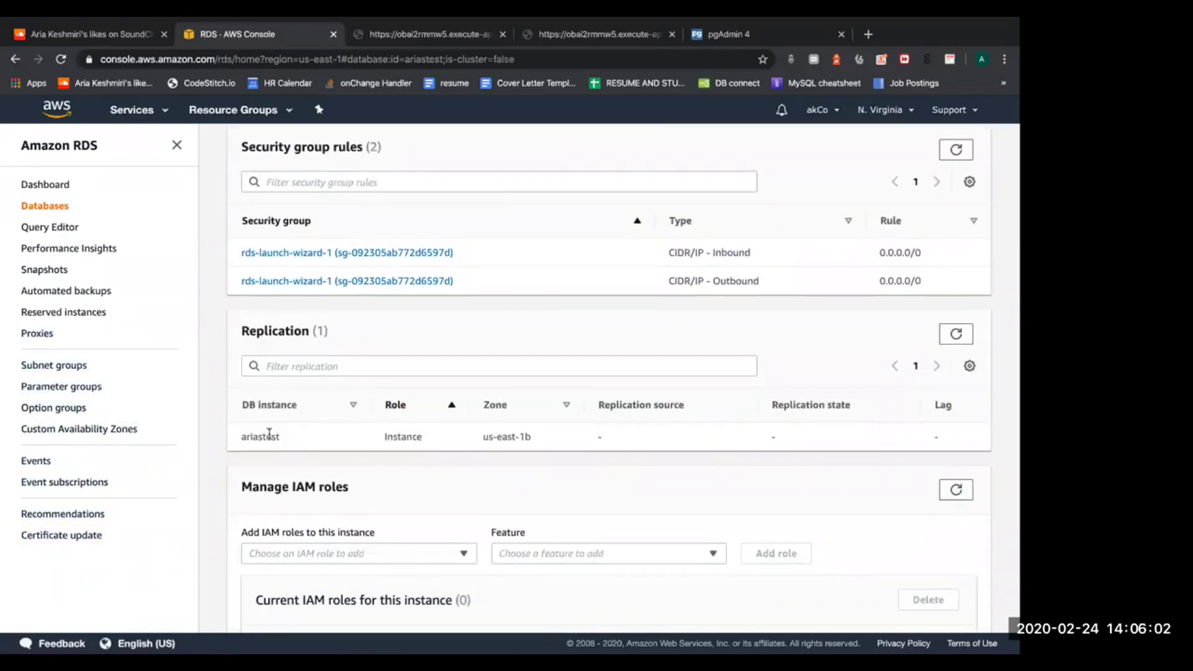
pyautogui.scroll(10, 314, 469)
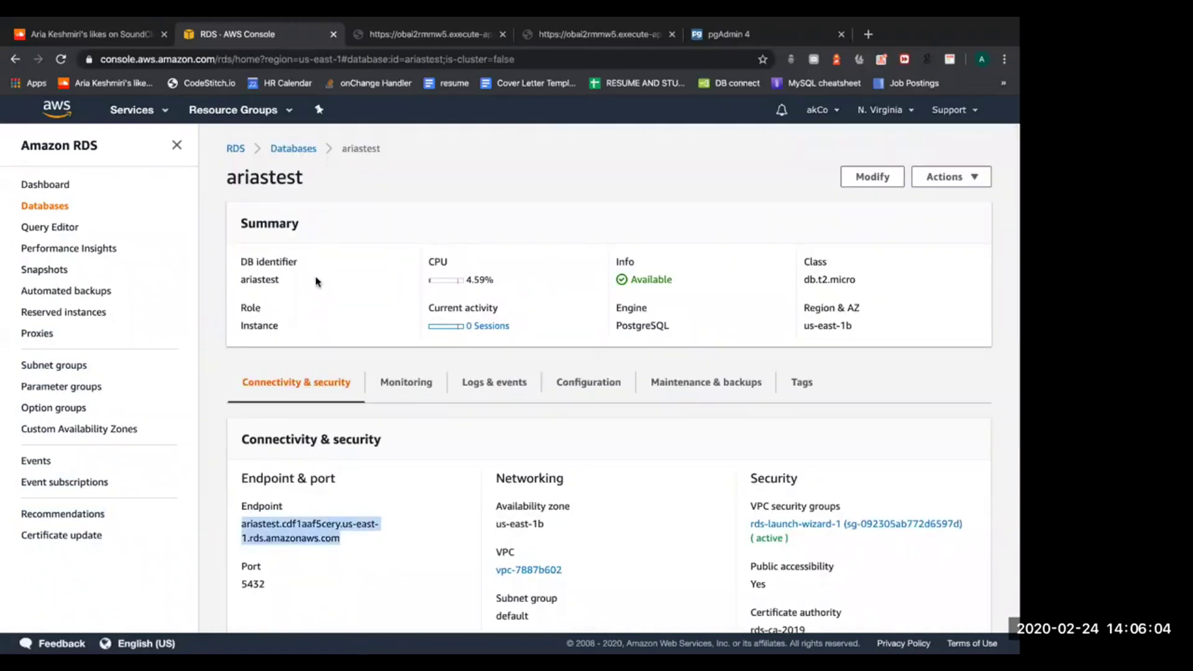
pyautogui.scroll(-1, 300, 287)
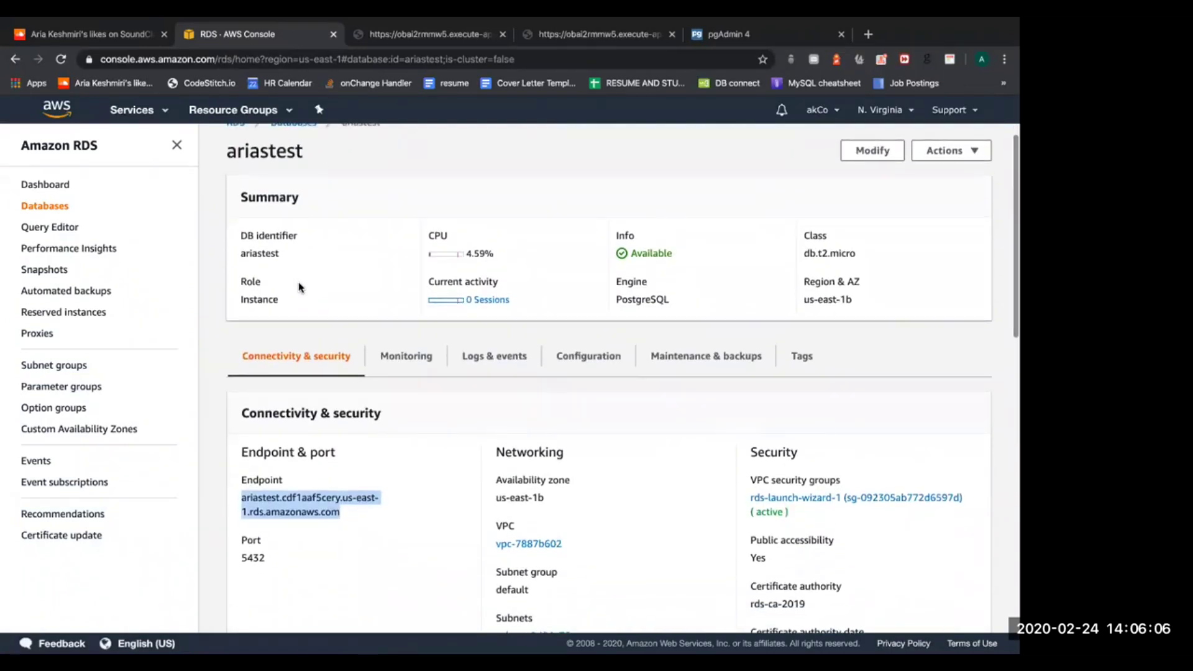
pyautogui.click(503, 34)
pyautogui.click(503, 34)
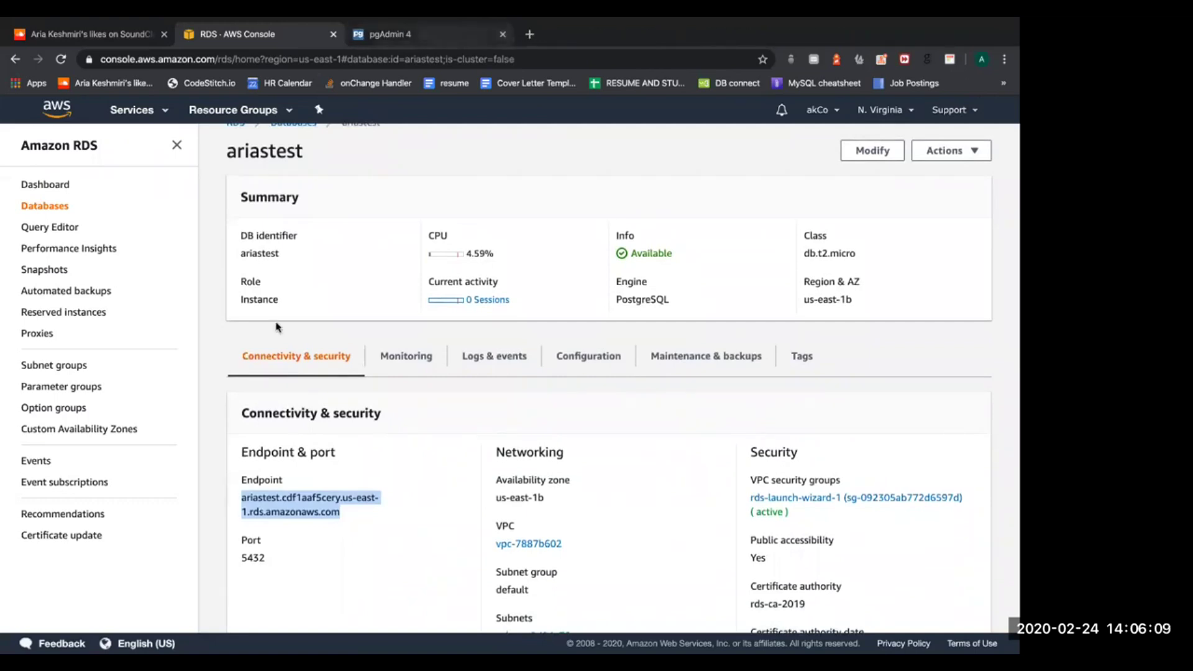
# In pgAdmin, open a prefilled SELECT script for the todo table
pyautogui.click(448, 25)
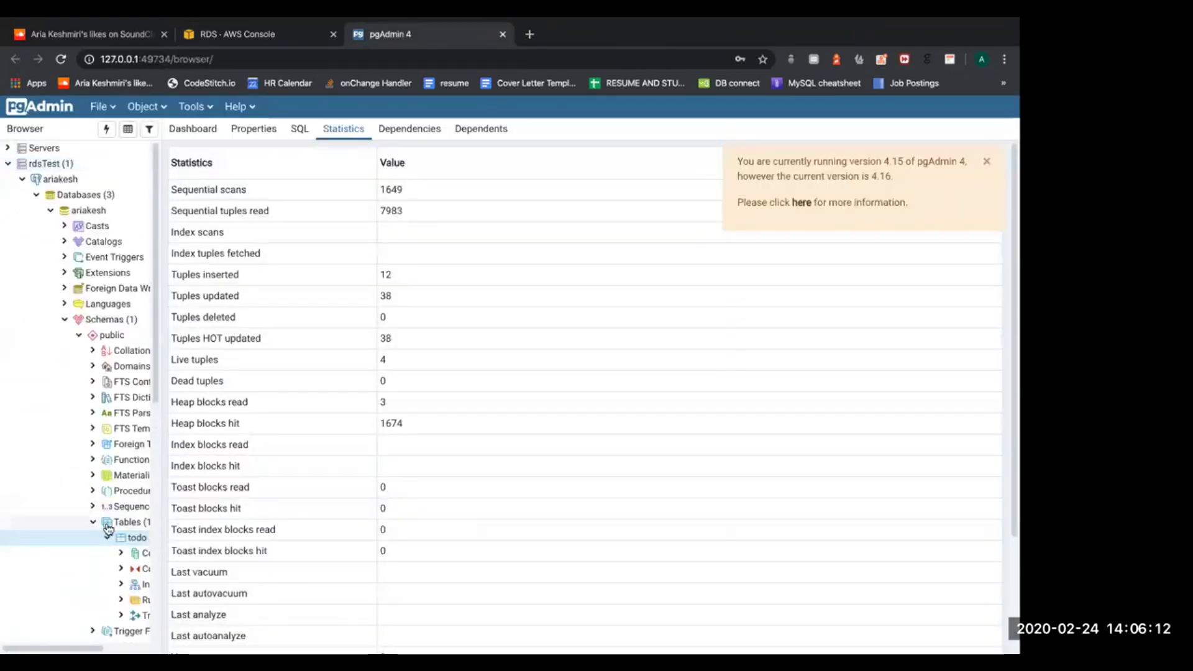
pyautogui.click(77, 527)
pyautogui.rightClick(77, 527)
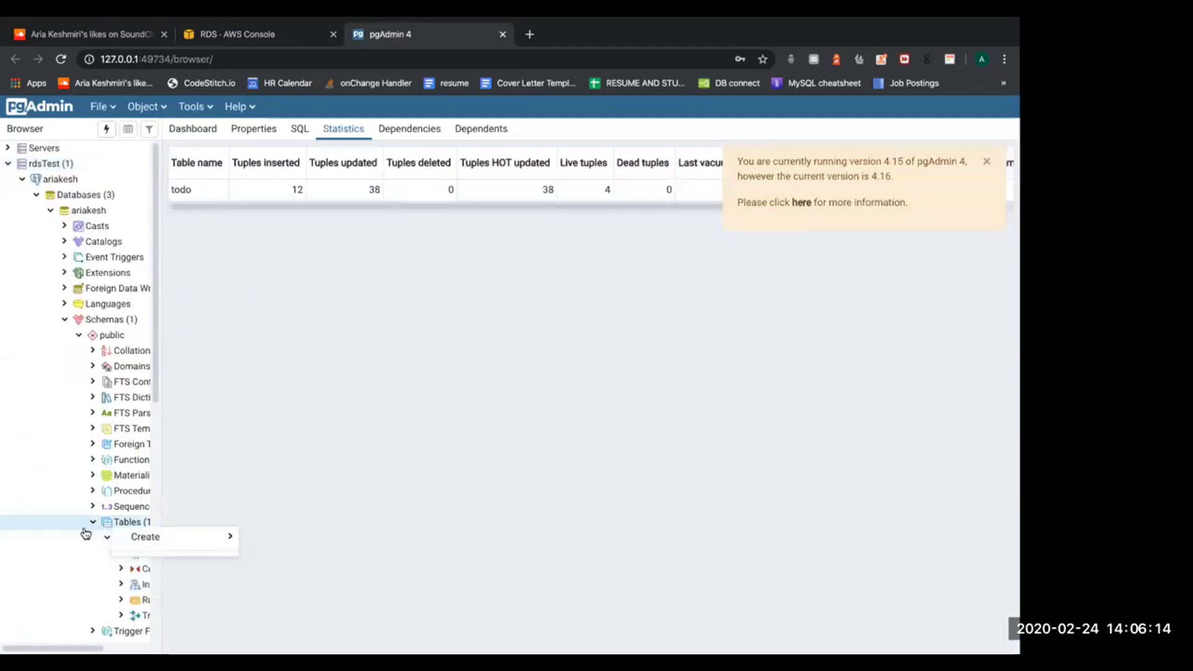
pyautogui.click(139, 538)
pyautogui.rightClick(139, 538)
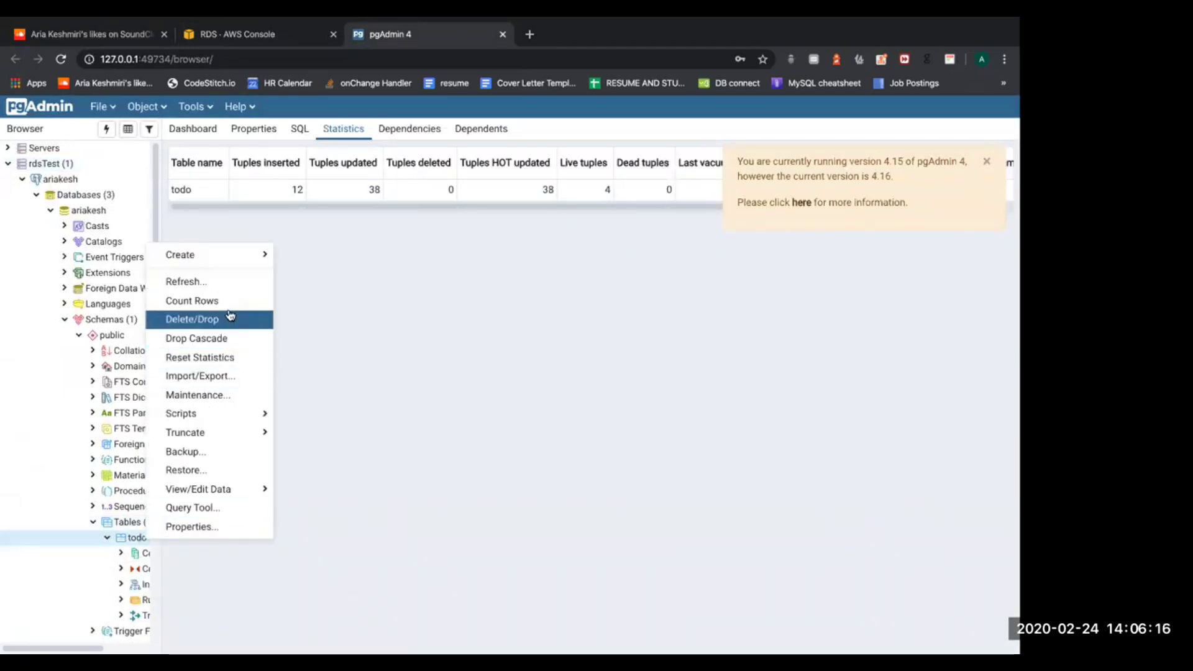
pyautogui.moveTo(186, 413)
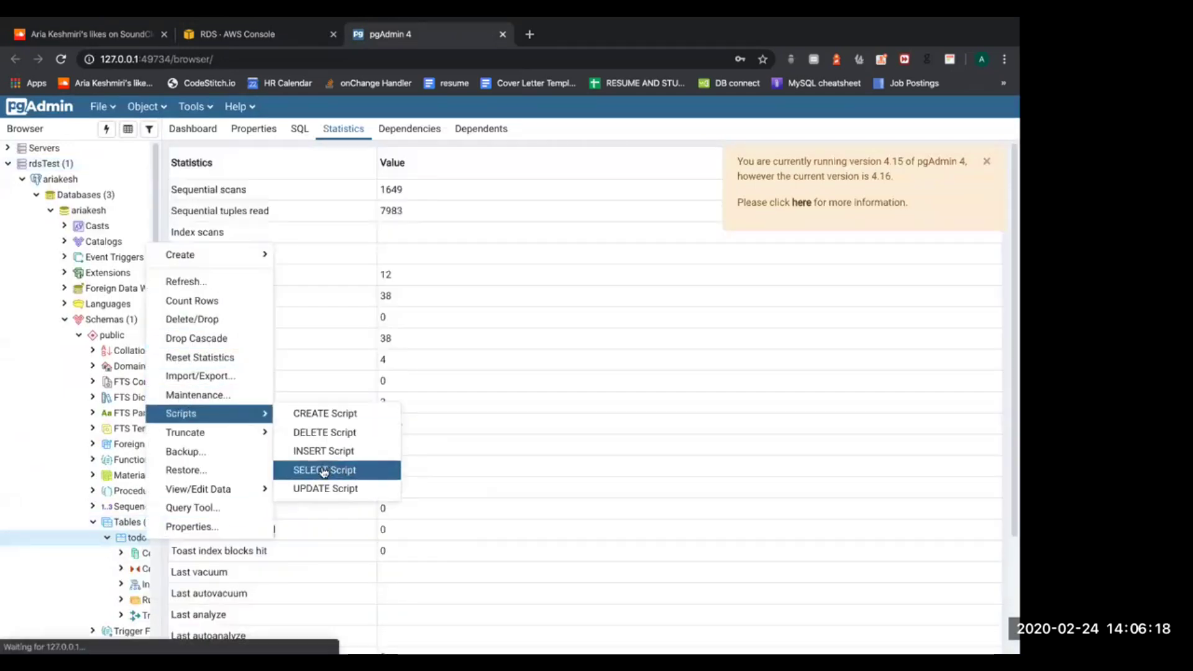
pyautogui.click(323, 471)
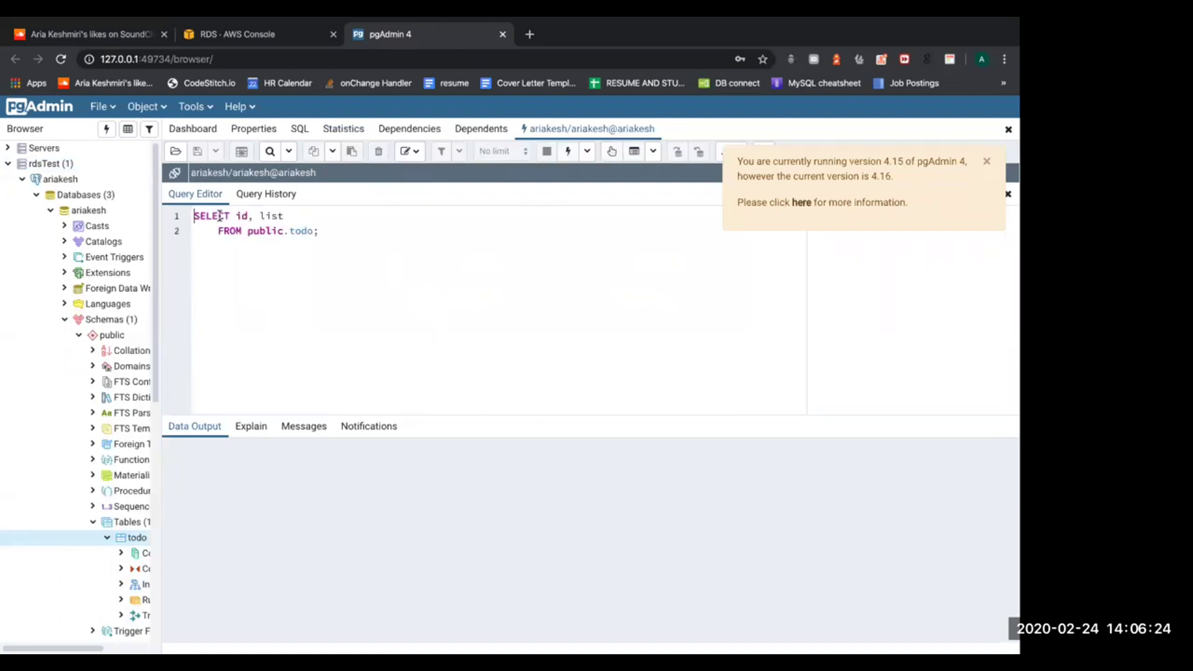
# Change the query to SELECT * FROM todo without the public. prefix and run it
pyautogui.moveTo(233, 215); pyautogui.dragTo(314, 218)
pyautogui.write('*')
pyautogui.press('BackSpace')
pyautogui.press('BackSpace')
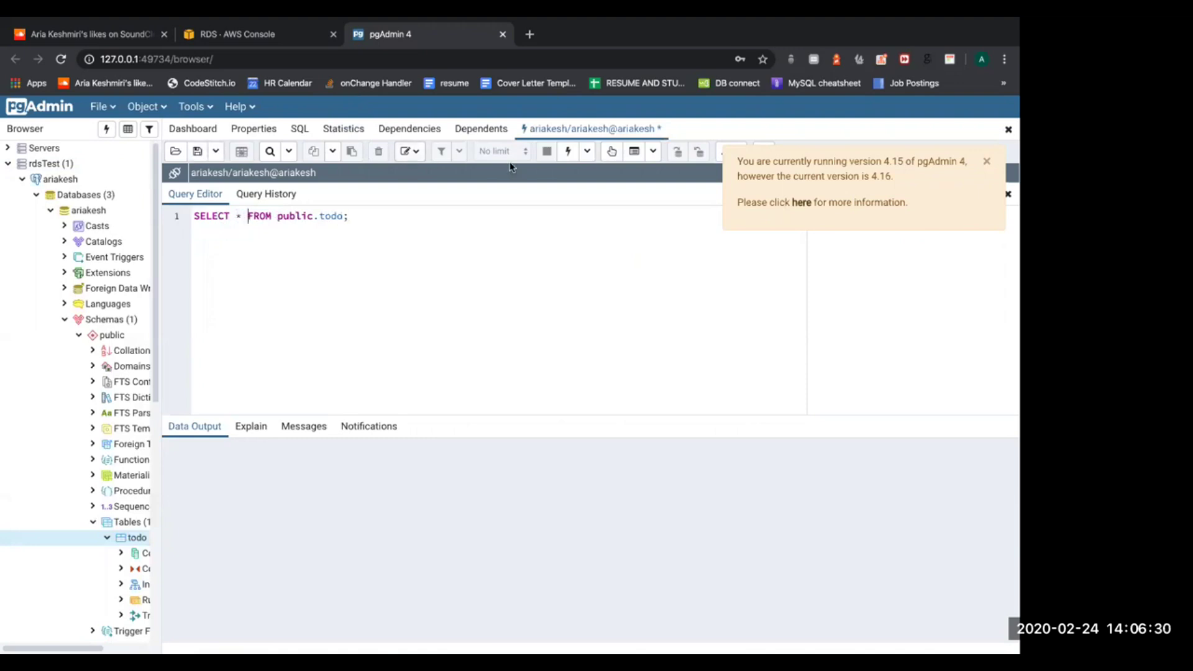
pyautogui.click(567, 152)
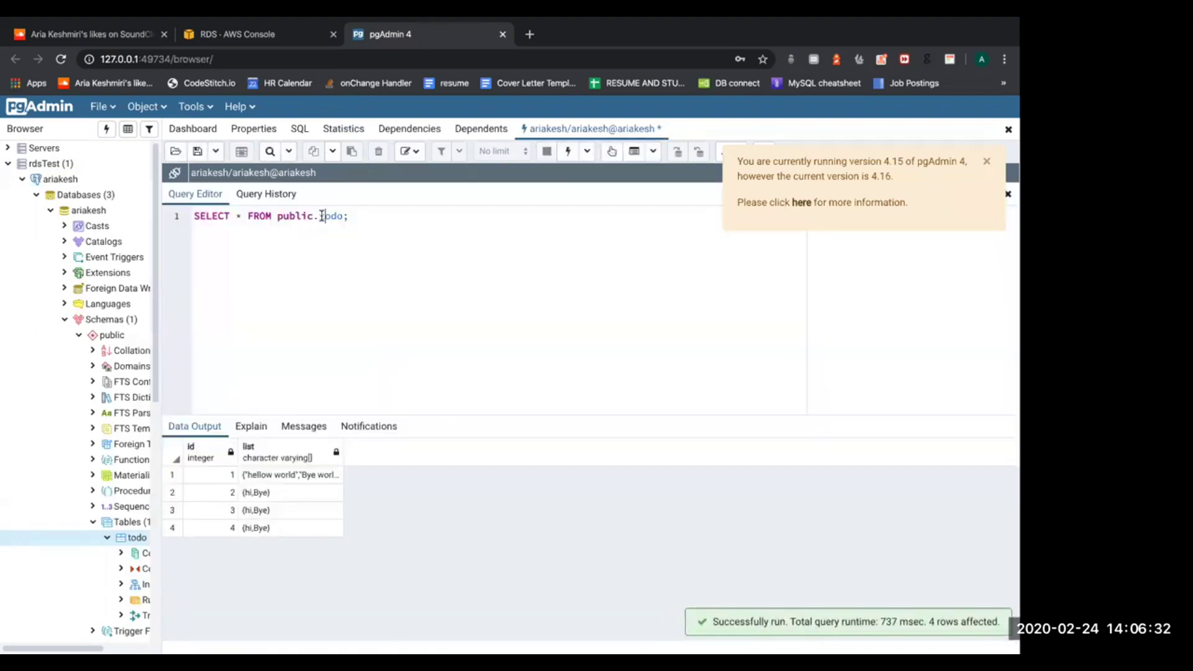
pyautogui.press('BackSpace')
pyautogui.press('BackSpace')
pyautogui.press('BackSpace')
pyautogui.press('BackSpace')
pyautogui.press('BackSpace')
pyautogui.press('BackSpace')
pyautogui.press('BackSpace')
pyautogui.click(568, 152)
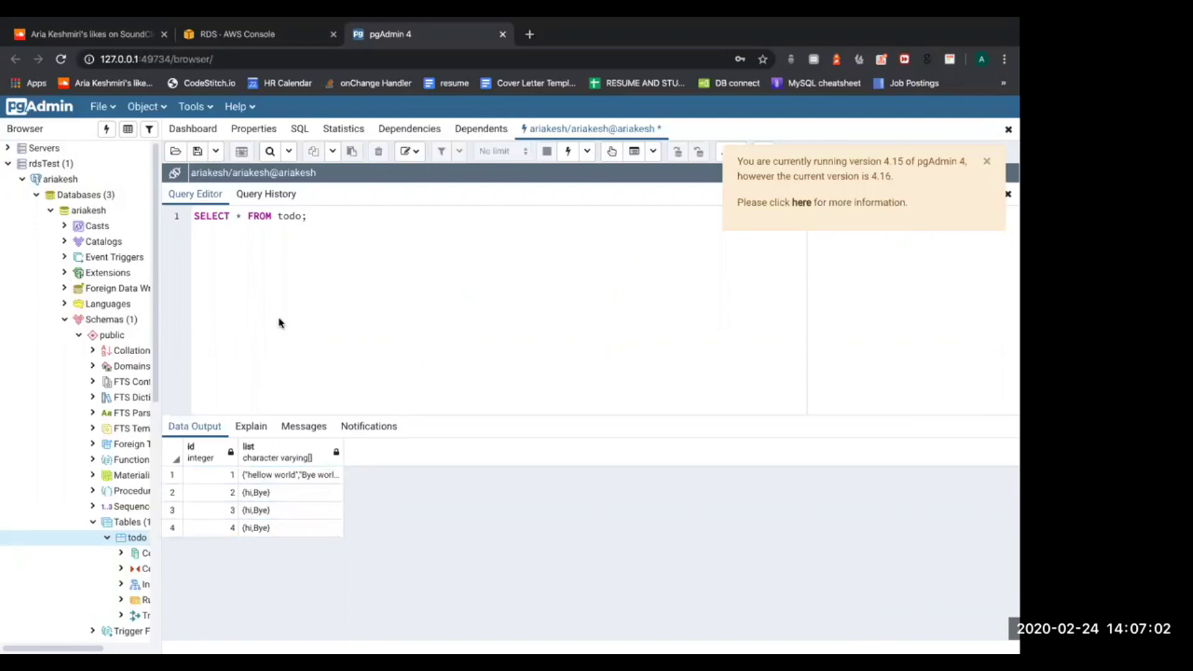
# Copy the ariastest database endpoint hostname and open a blank browser tab
pyautogui.click(261, 31)
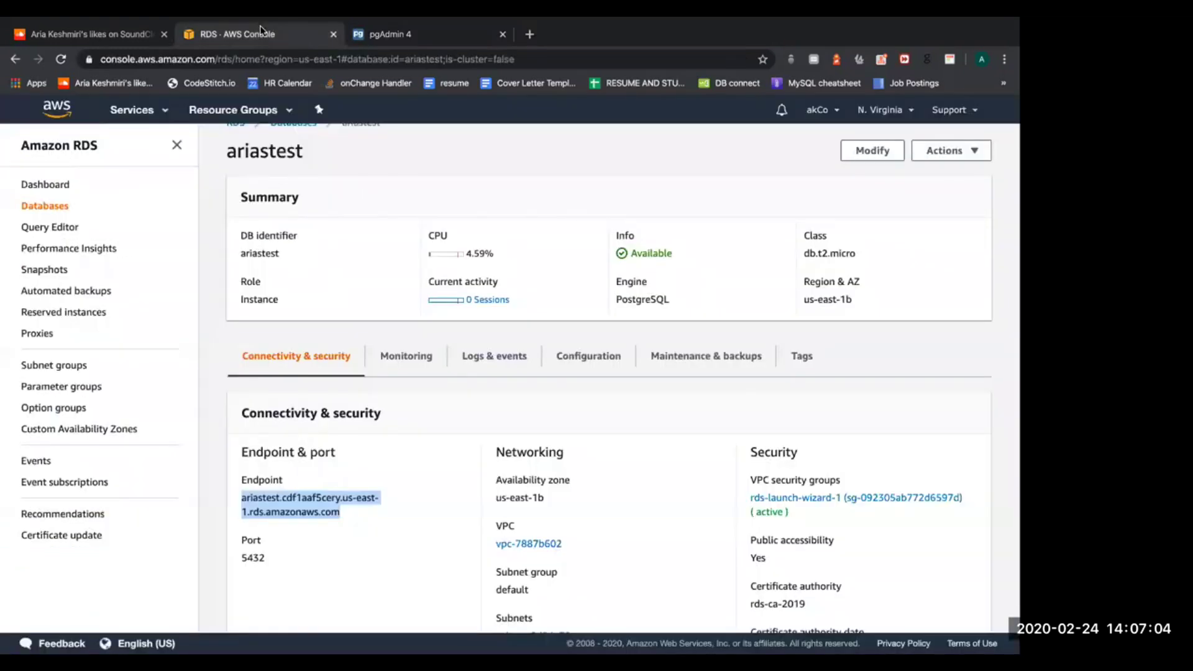
pyautogui.scroll(1, 310, 269)
pyautogui.click(55, 108)
pyautogui.click(165, 412)
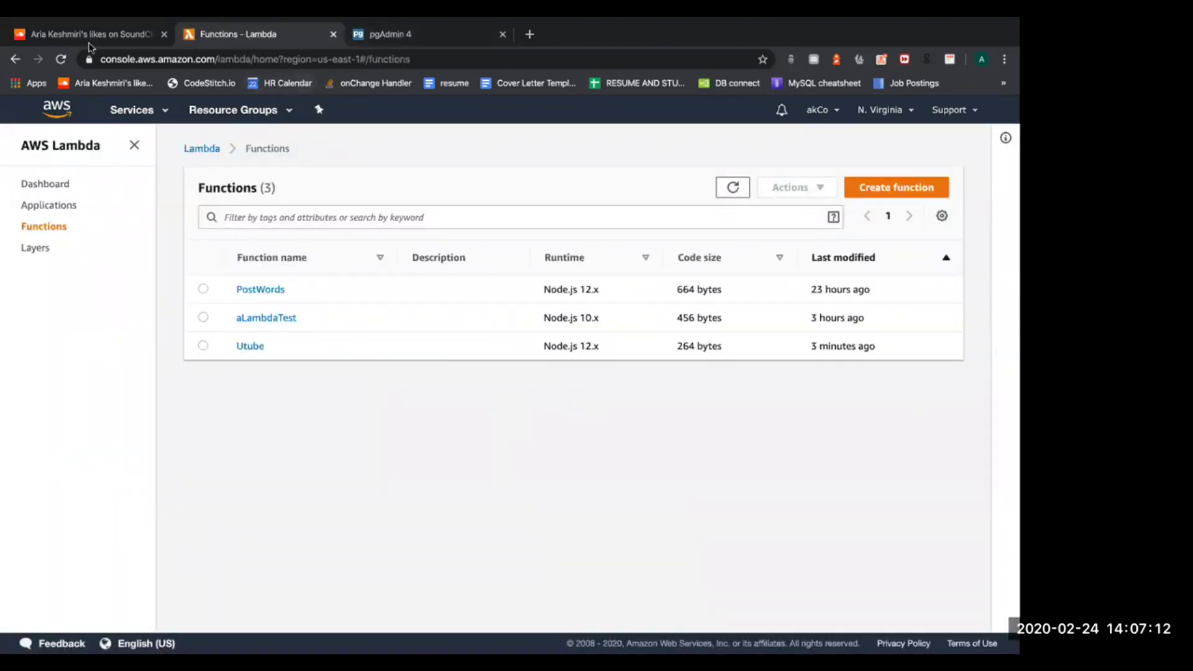
pyautogui.click(14, 60)
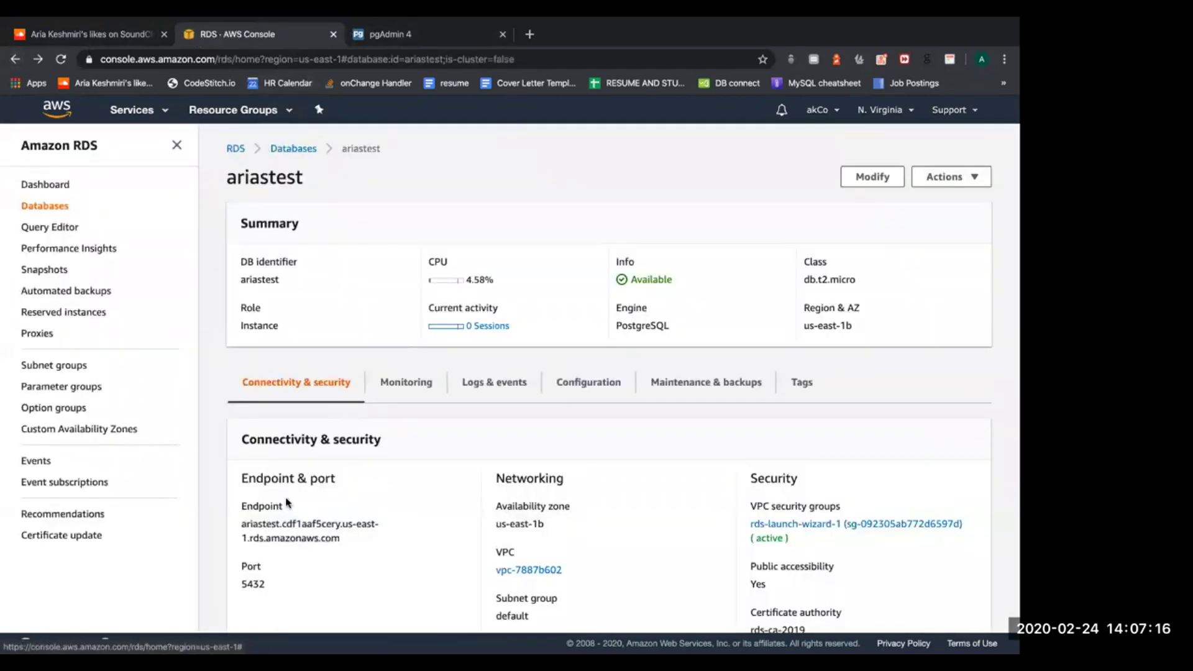
pyautogui.scroll(-4, 288, 504)
pyautogui.moveTo(346, 316); pyautogui.dragTo(240, 298)
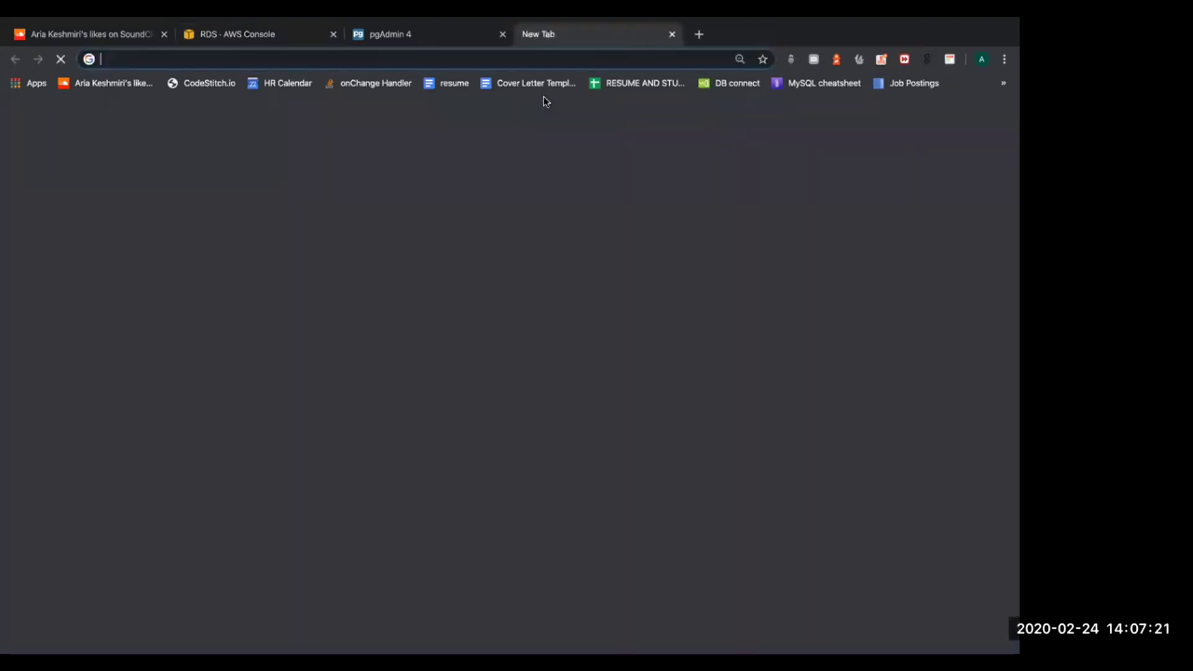
pyautogui.click(530, 34)
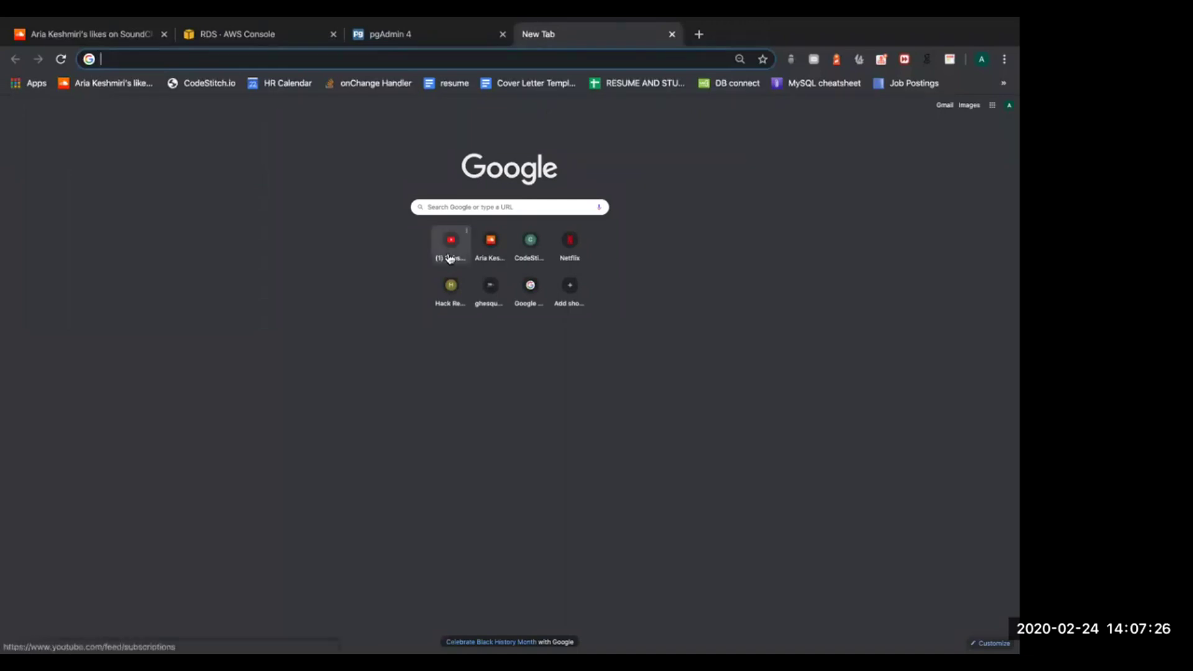
# Search 'establish connection pg node js' and open the node-postgres Connecting docs
pyautogui.write('esta')
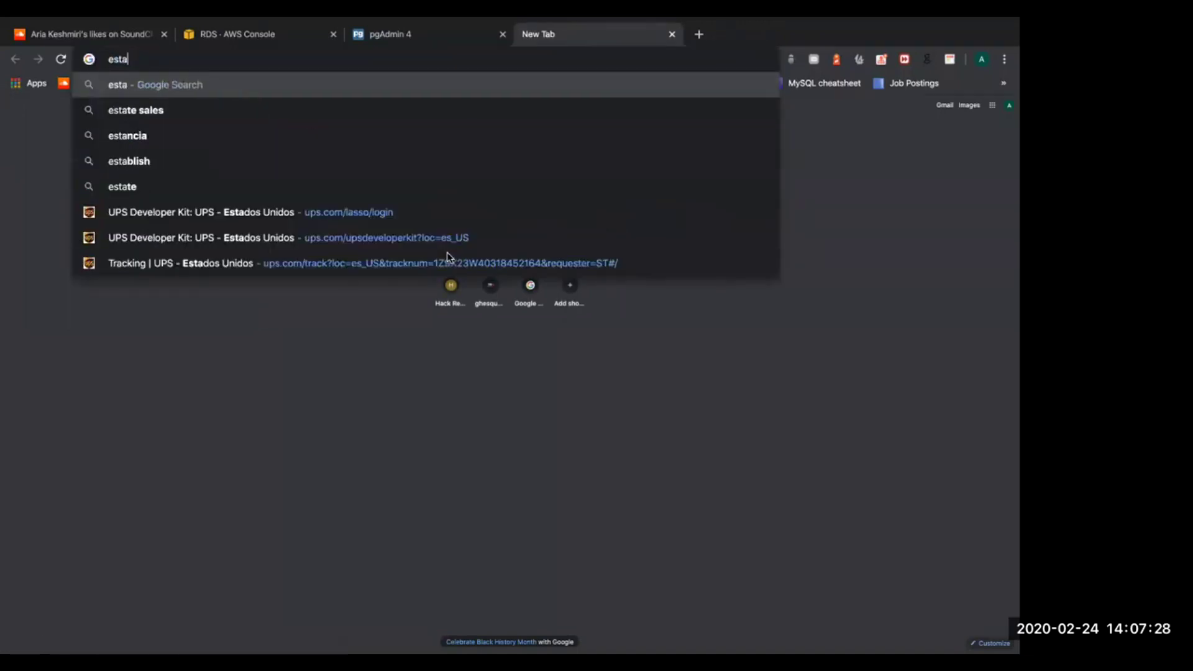
pyautogui.write('blish connec')
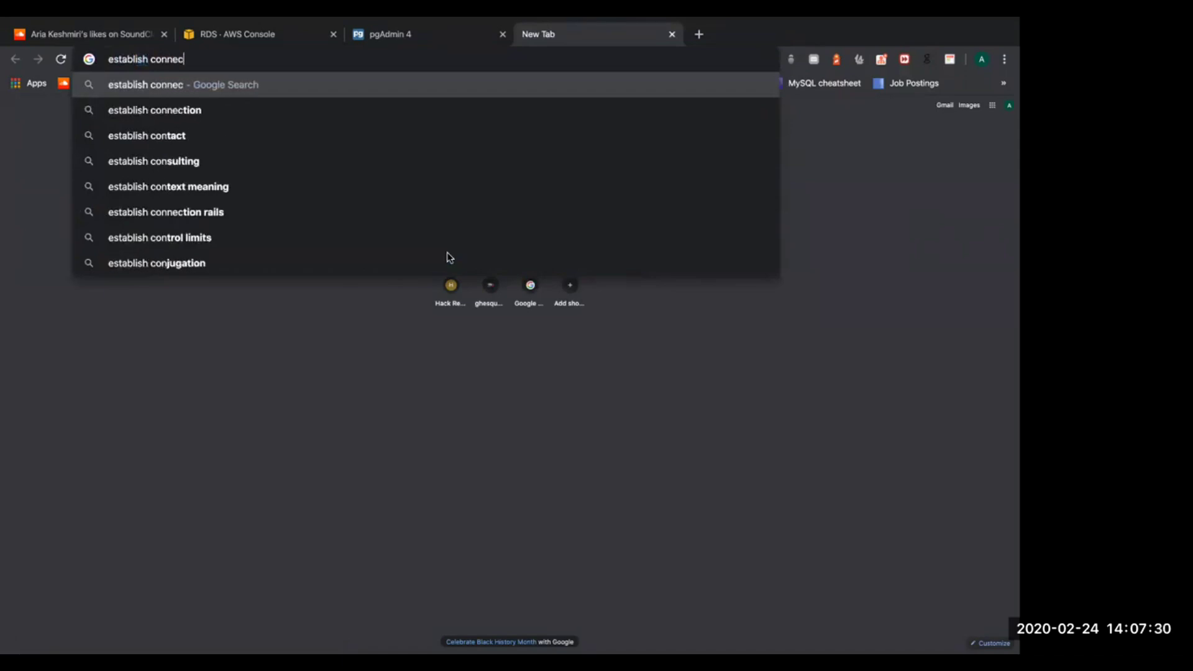
pyautogui.write('tion pg')
pyautogui.press('Return')
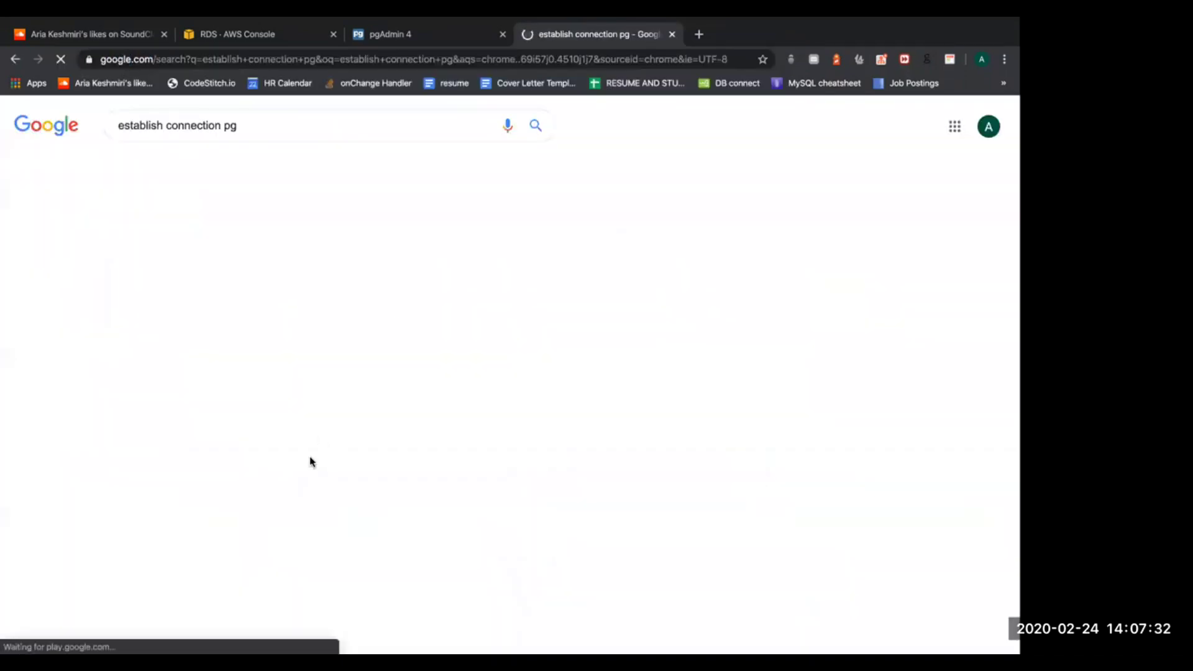
pyautogui.click(255, 121)
pyautogui.write('nidejs')
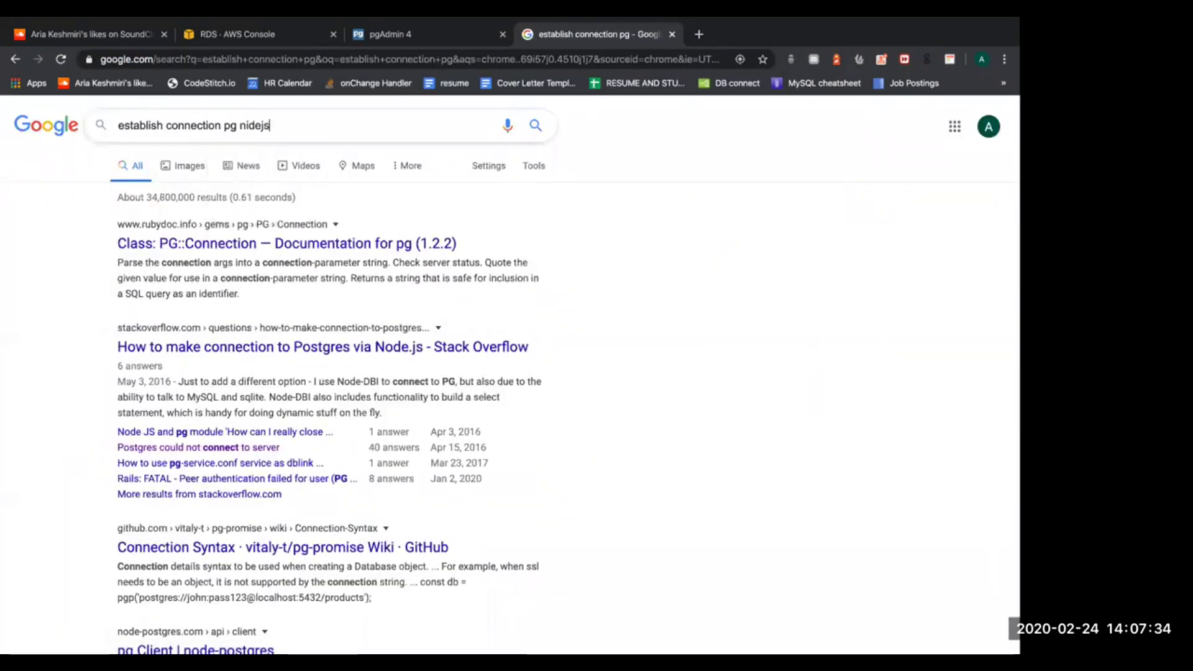
pyautogui.press('Return')
pyautogui.click(292, 235)
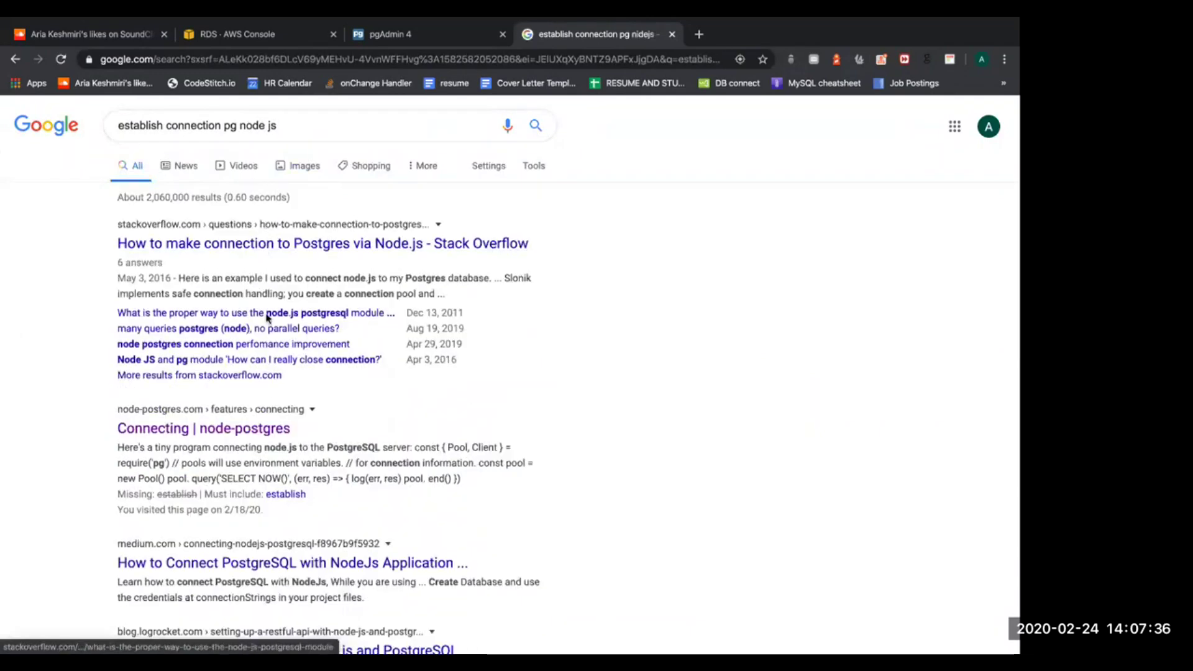
pyautogui.click(242, 430)
# Copy the programmatic Pool example code and return to the RDS tab
pyautogui.scroll(-3, 340, 407)
pyautogui.scroll(2, 340, 409)
pyautogui.scroll(-10, 340, 409)
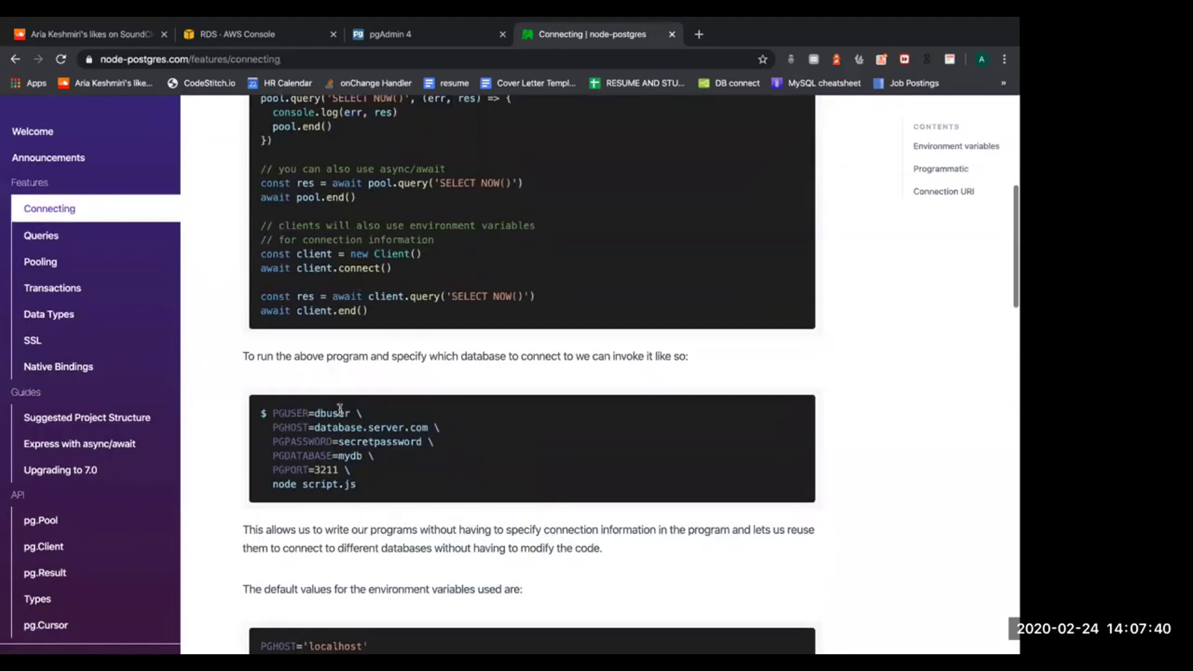
pyautogui.scroll(-5, 340, 409)
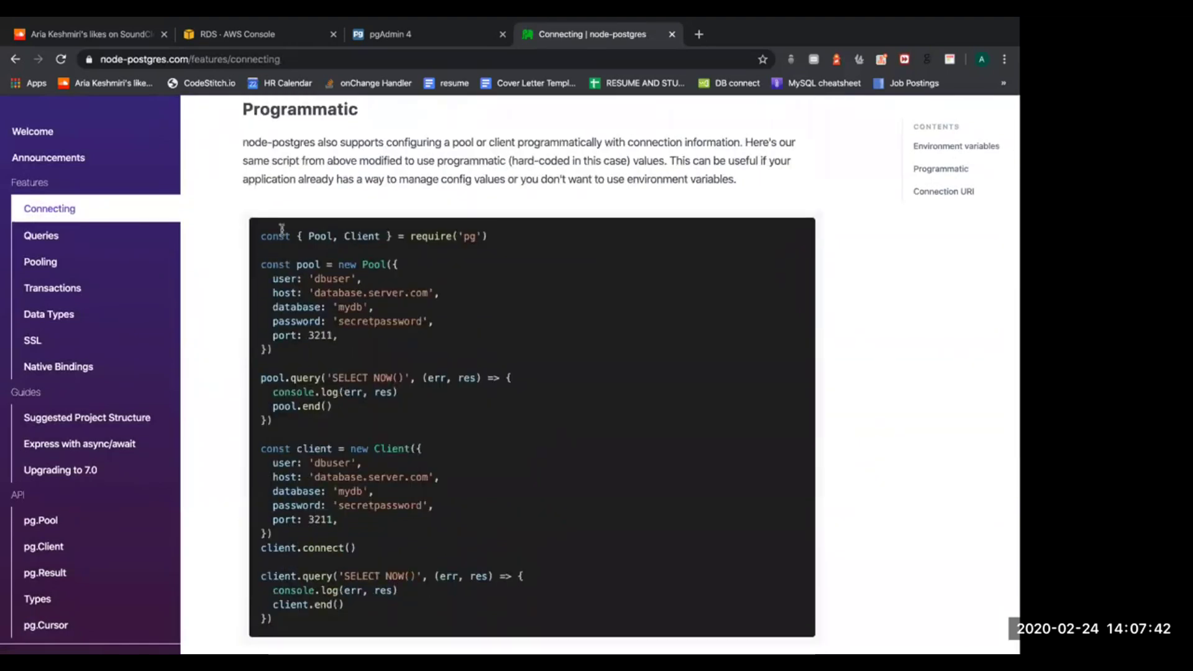
pyautogui.moveTo(262, 237); pyautogui.dragTo(328, 427)
pyautogui.hotkey('ctrl', 'c')
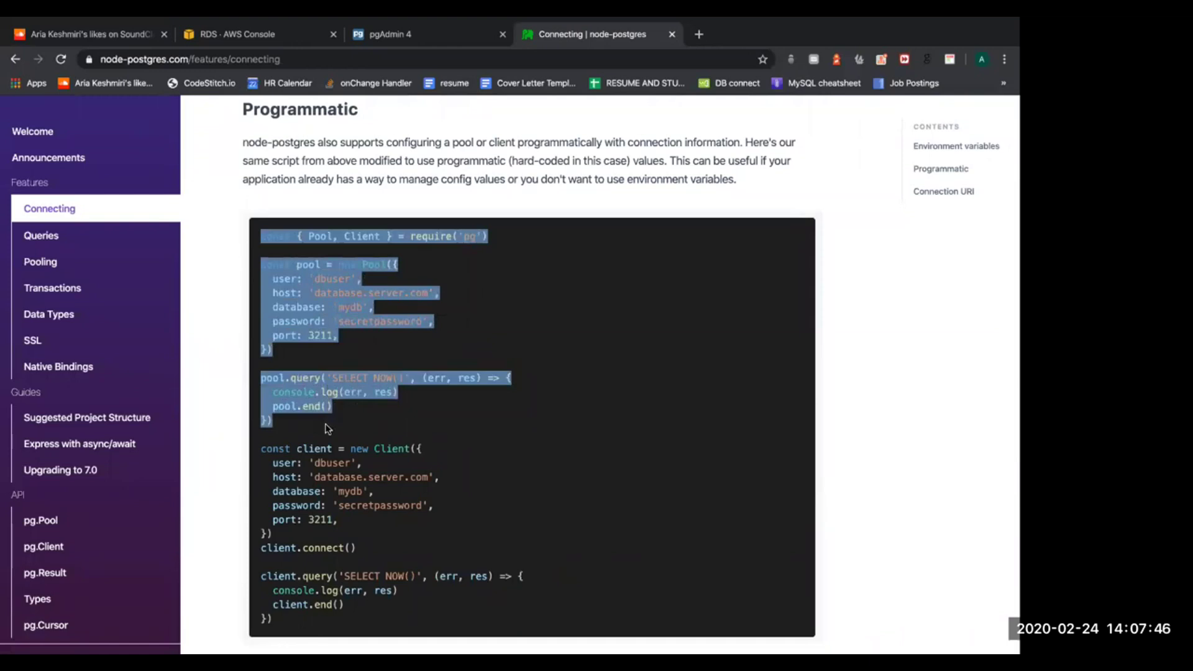
pyautogui.click(257, 37)
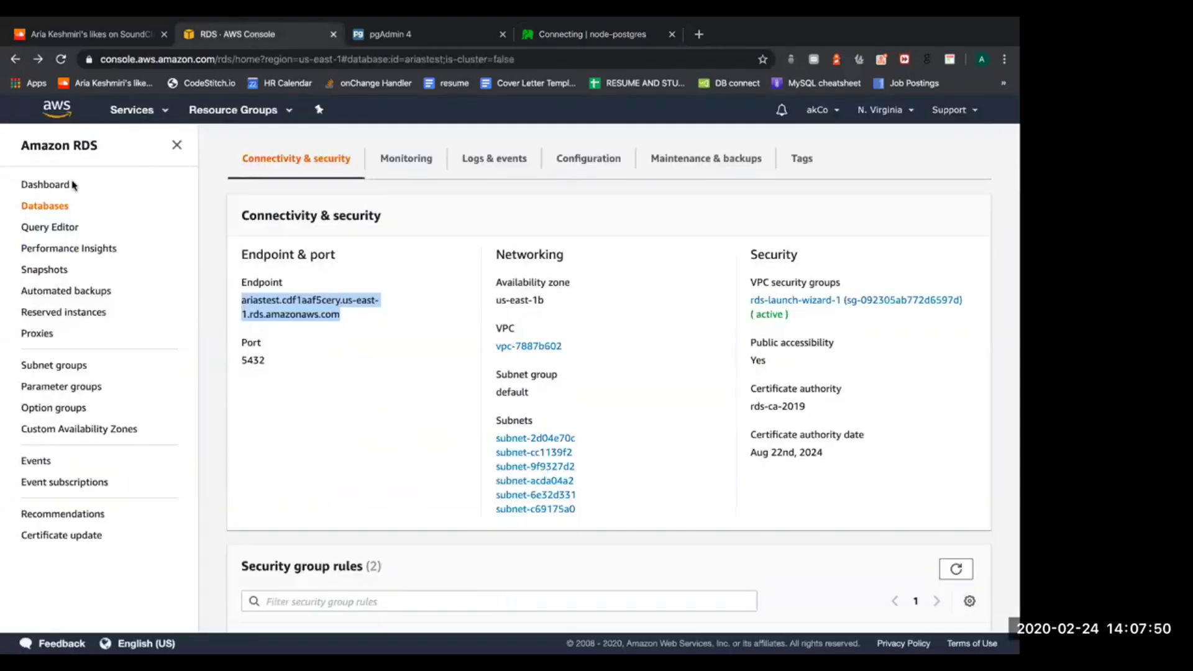
# Open the console home in a new tab, open the Utube function, and select its default response code
pyautogui.rightClick(67, 113)
pyautogui.click(80, 120)
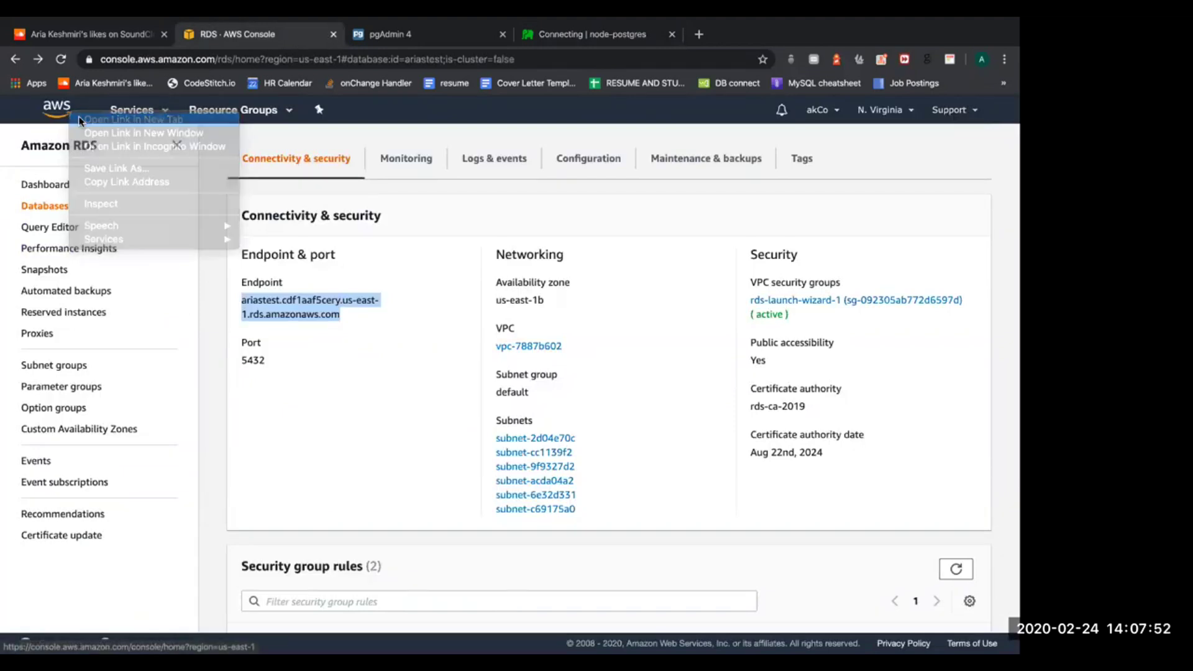
pyautogui.click(491, 37)
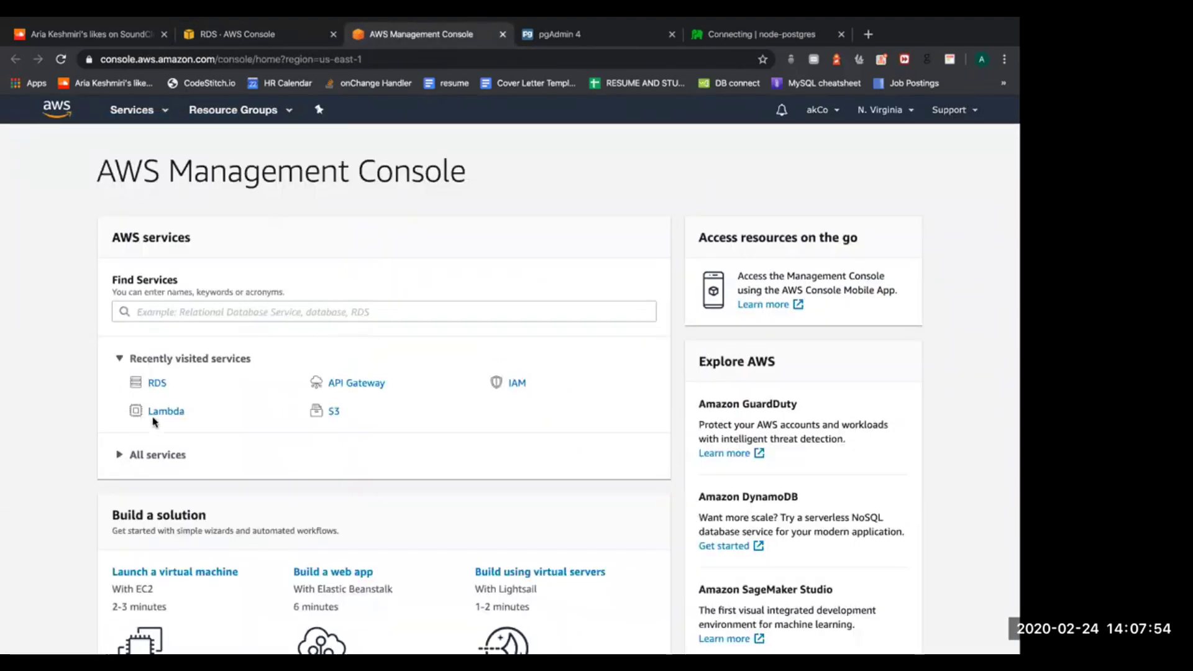
pyautogui.click(179, 415)
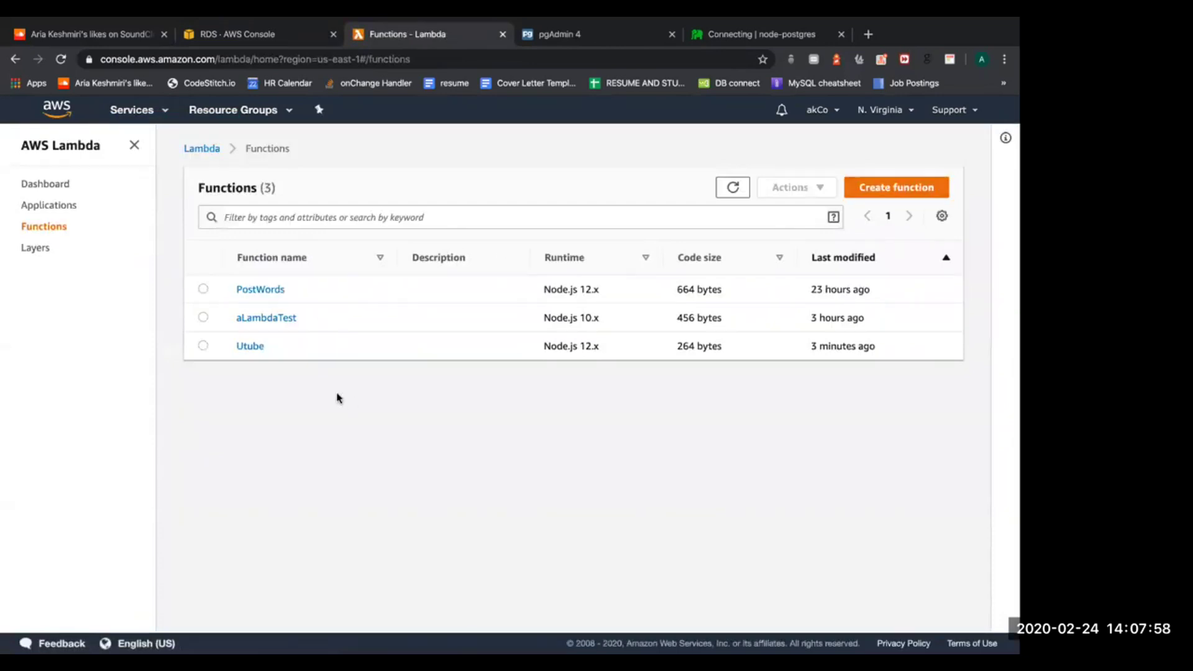
pyautogui.click(252, 346)
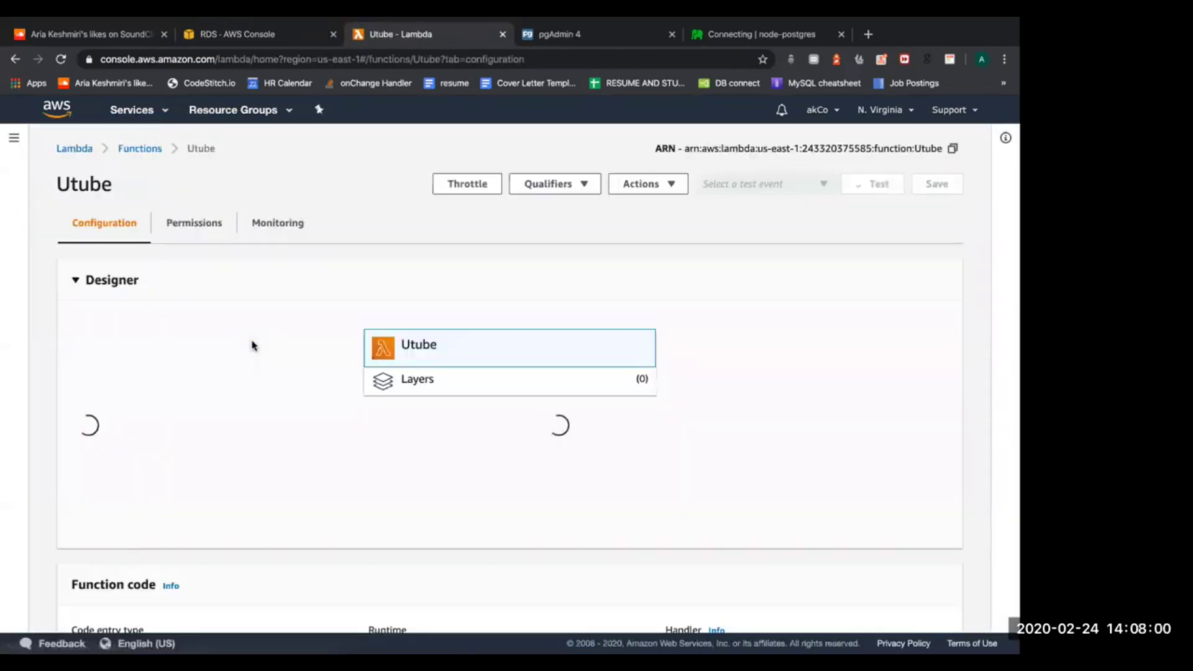
pyautogui.scroll(-10, 251, 346)
pyautogui.scroll(3, 252, 344)
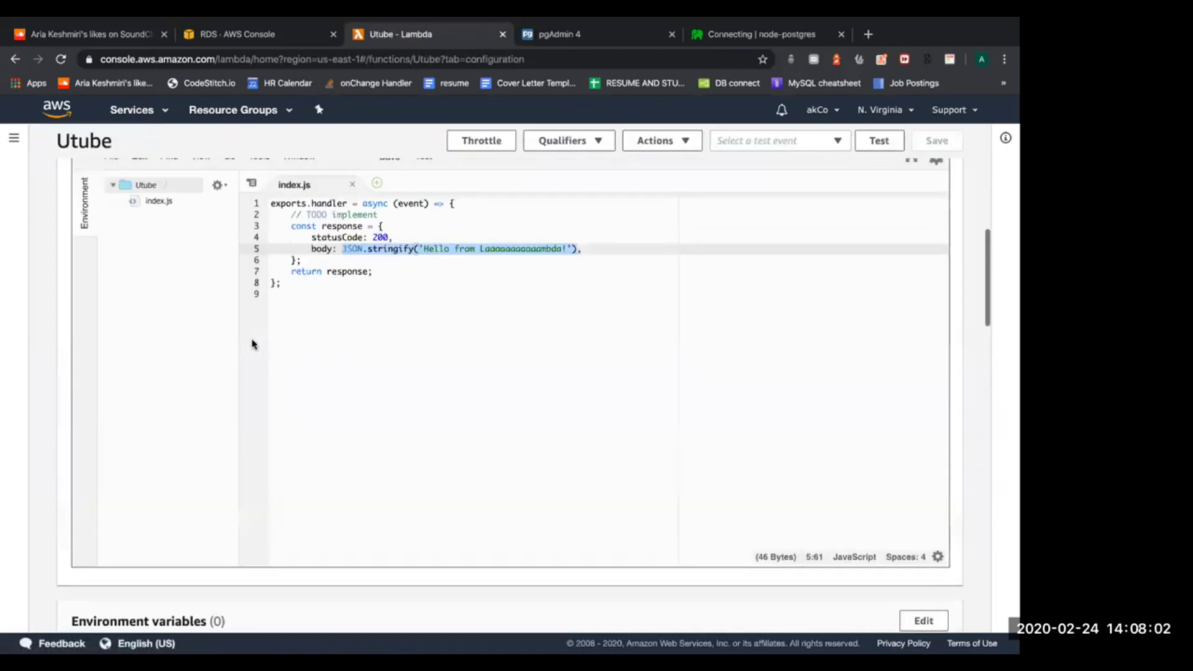
pyautogui.moveTo(292, 225); pyautogui.dragTo(385, 272)
# Replace the default response with the pasted pg Pool code awaiting pool.query('SELECT * FROM todo')
pyautogui.press('BackSpace')
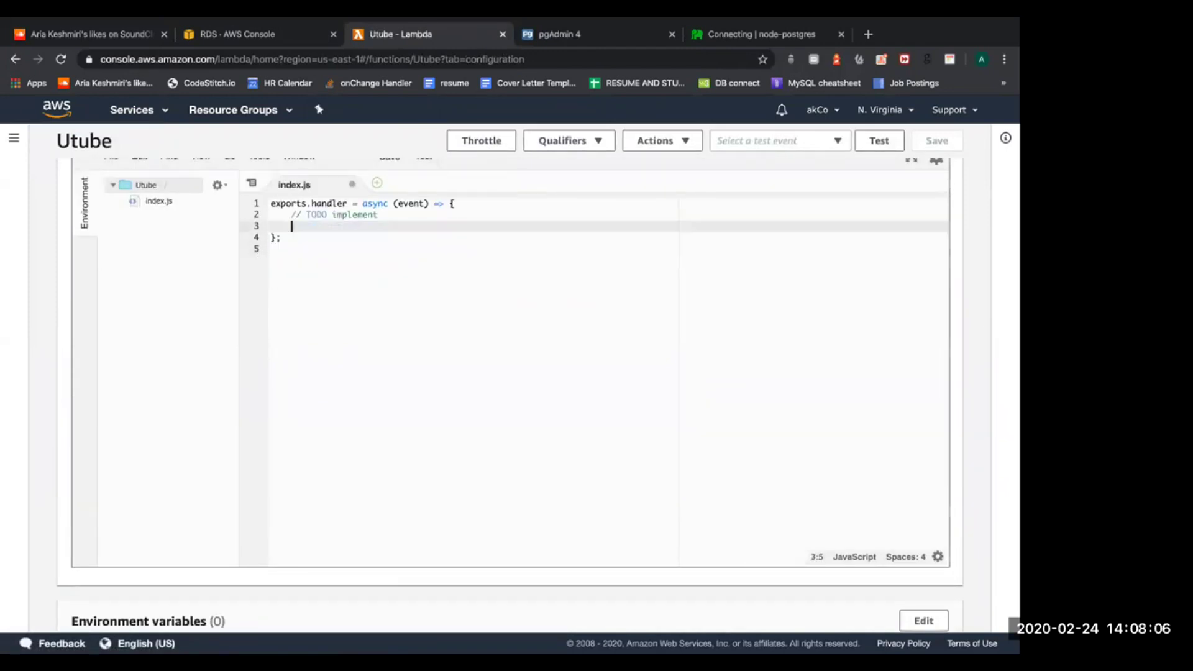
pyautogui.hotkey('ctrl', 'v')
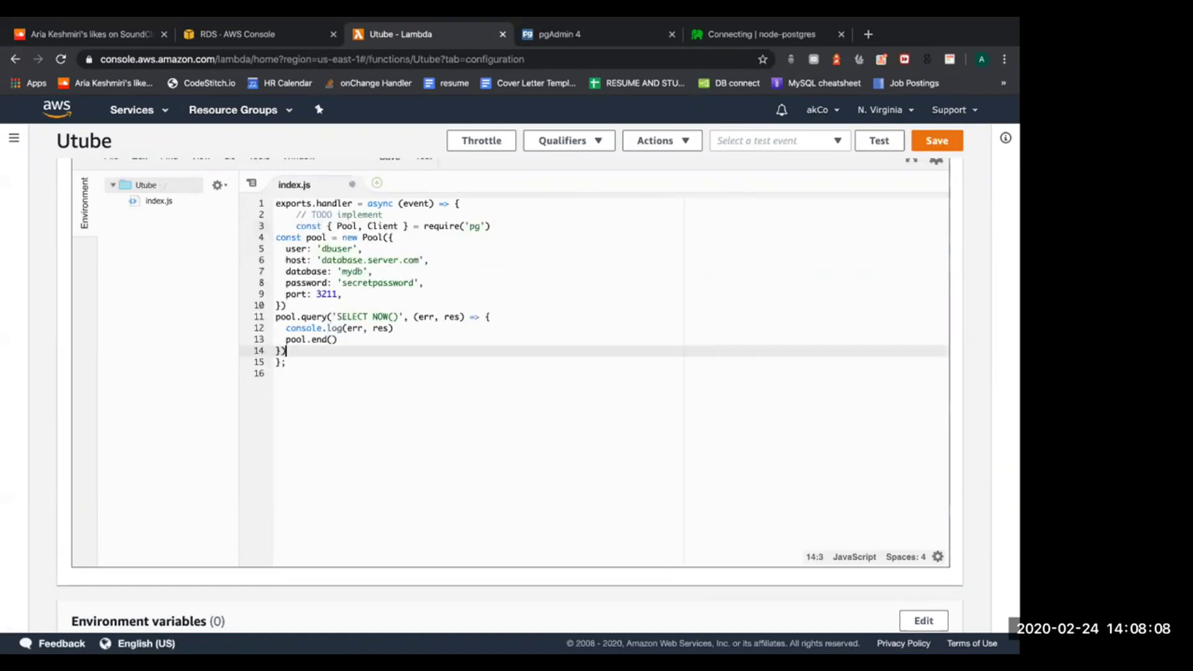
pyautogui.doubleClick(384, 205)
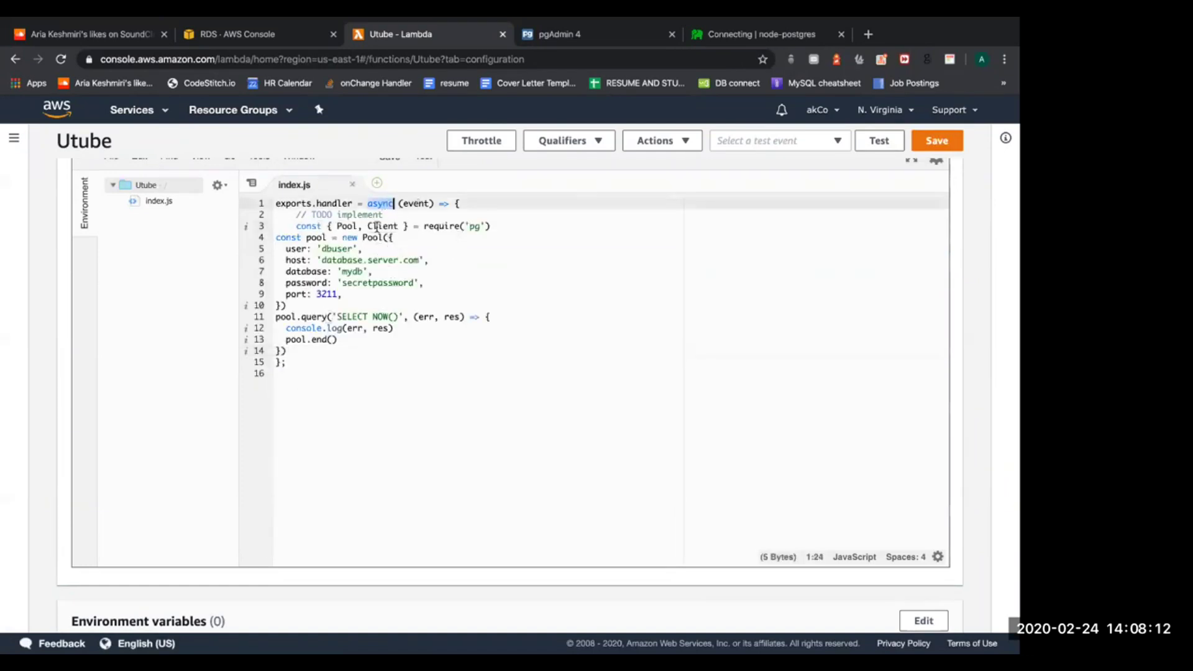
pyautogui.click(277, 317)
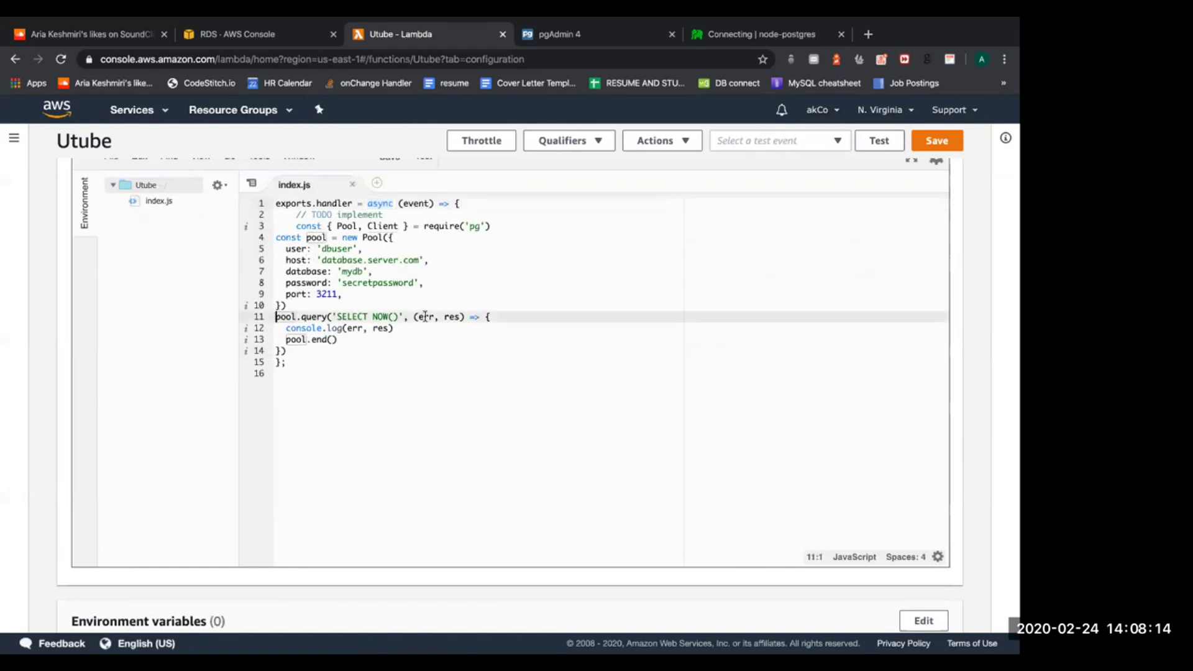
pyautogui.write('aa')
pyautogui.write('ait')
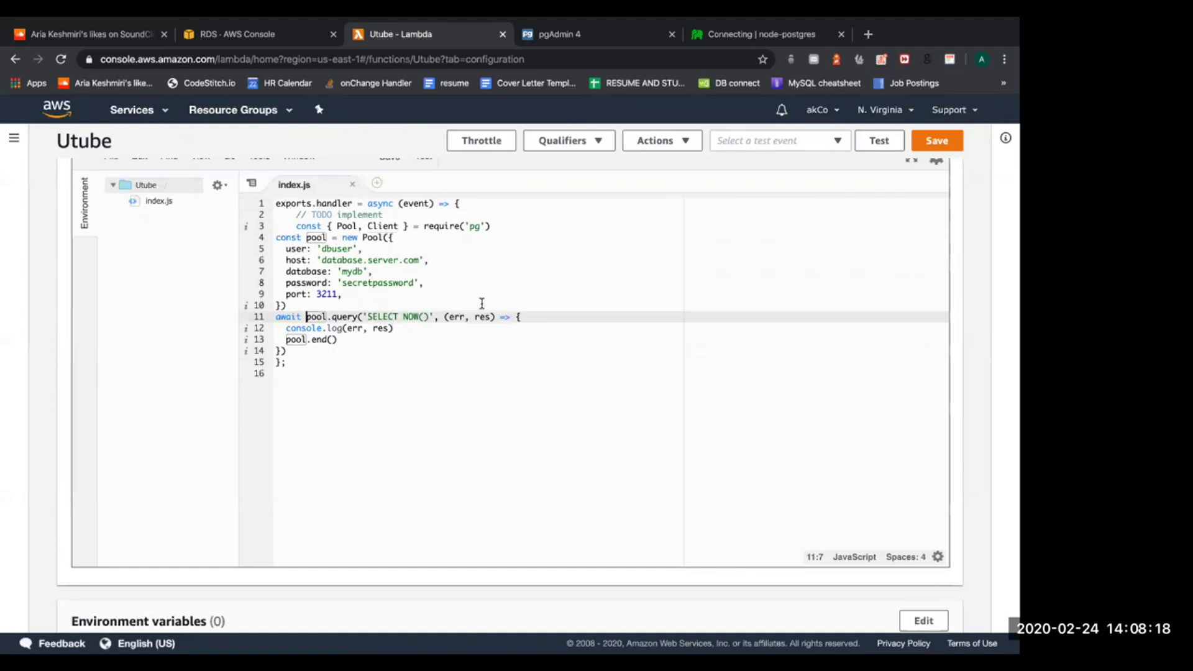
pyautogui.moveTo(361, 317); pyautogui.dragTo(388, 345)
pyautogui.press('BackSpace')
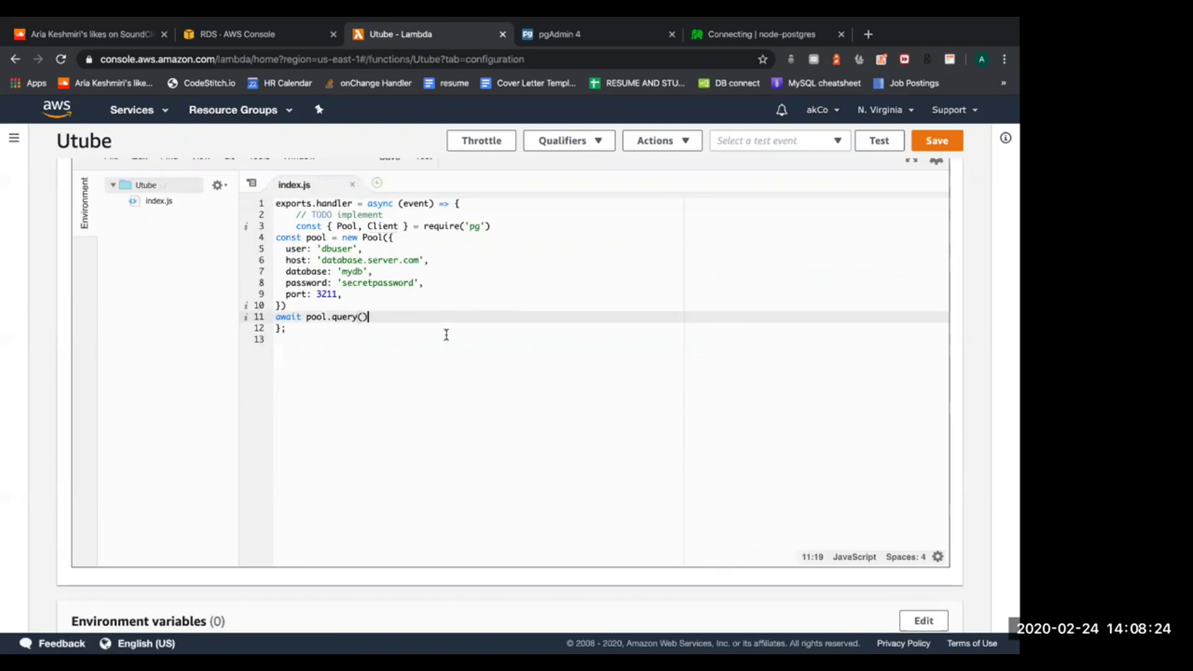
pyautogui.write('`SELECT * FROM ')
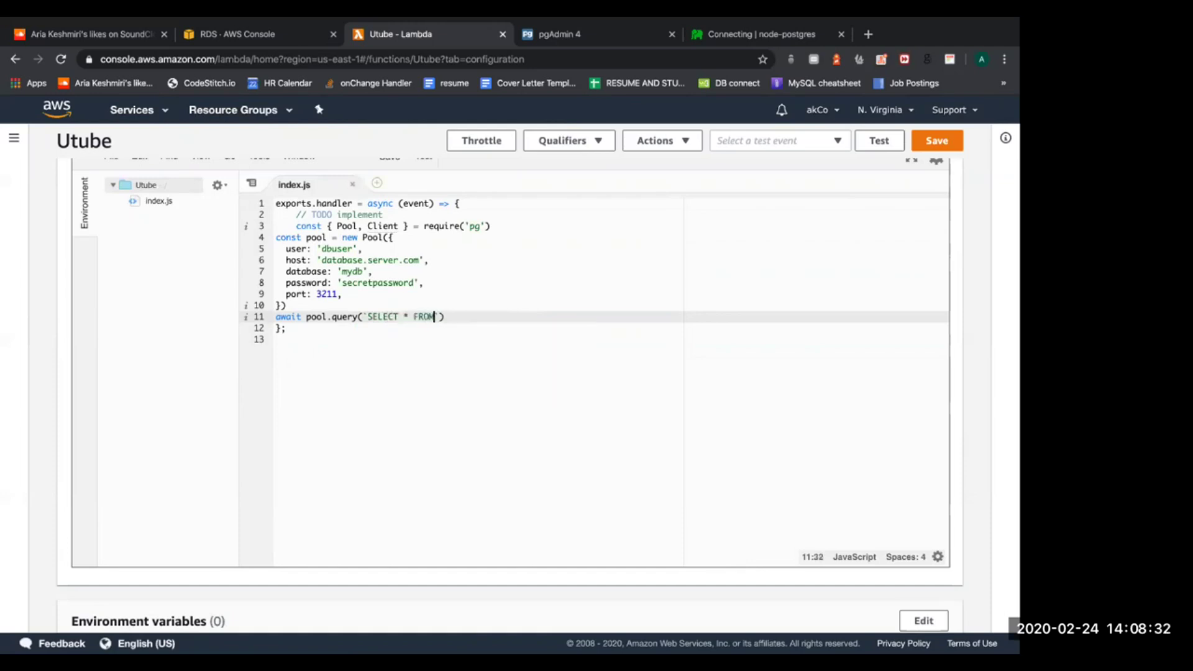
pyautogui.write('todo')
# Set the Pool's user name and paste the RDS endpoint as its host
pyautogui.doubleClick(334, 248)
pyautogui.write('ariakesh')
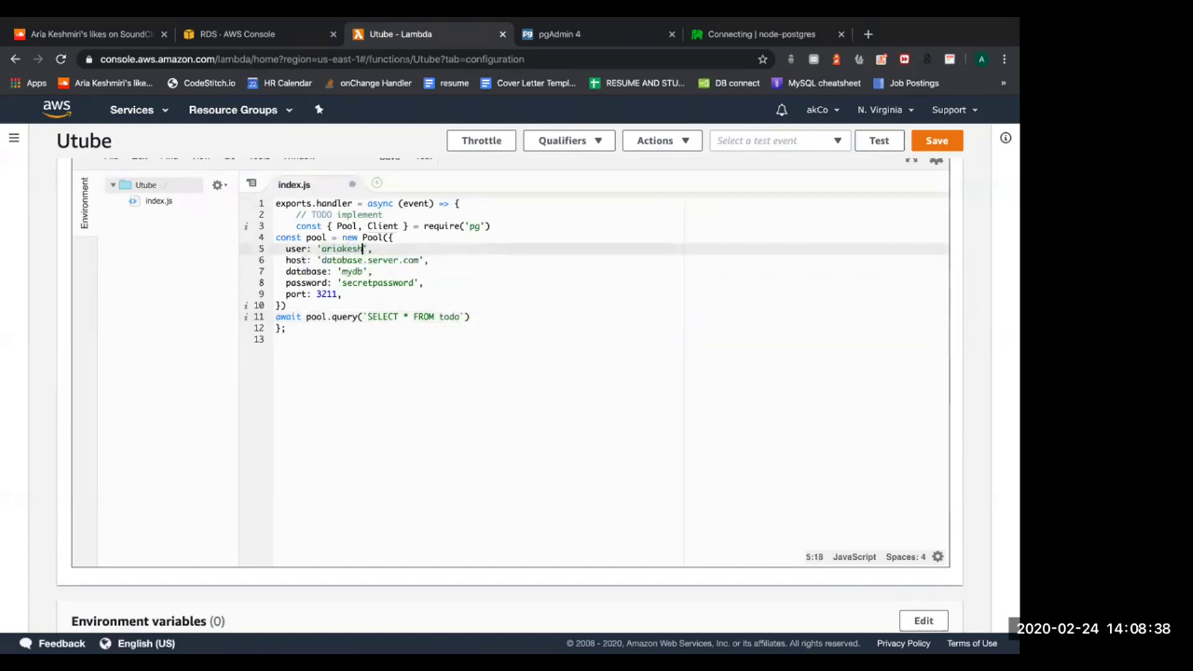
pyautogui.click(286, 36)
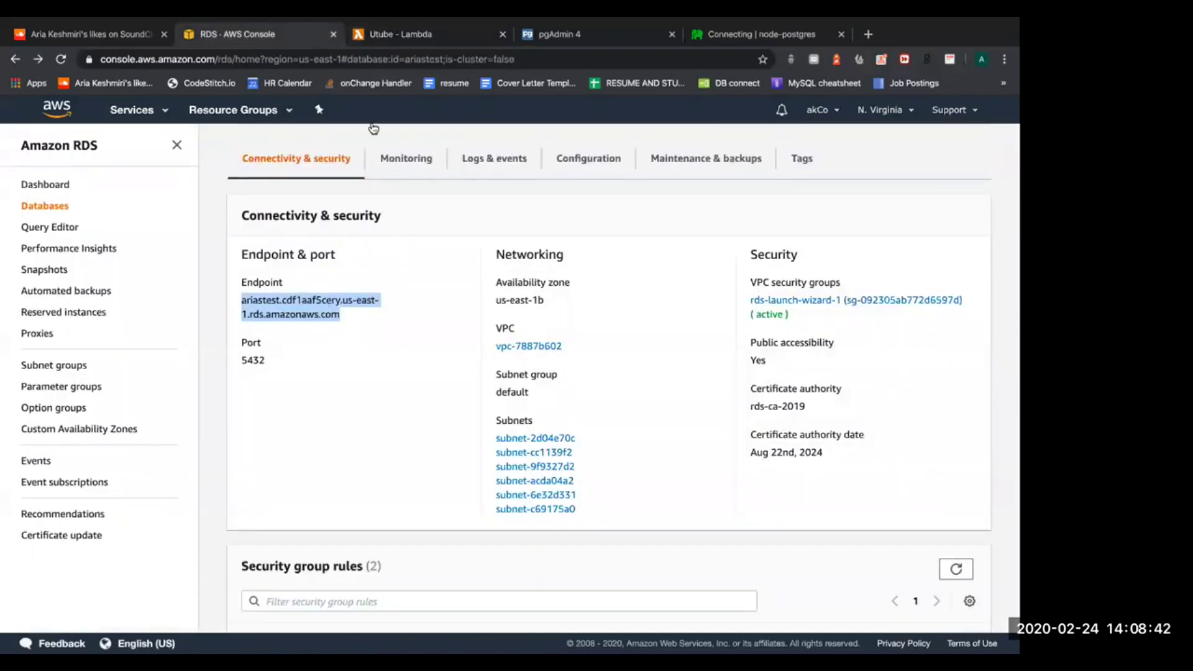
pyautogui.click(412, 35)
pyautogui.moveTo(321, 261); pyautogui.dragTo(423, 260)
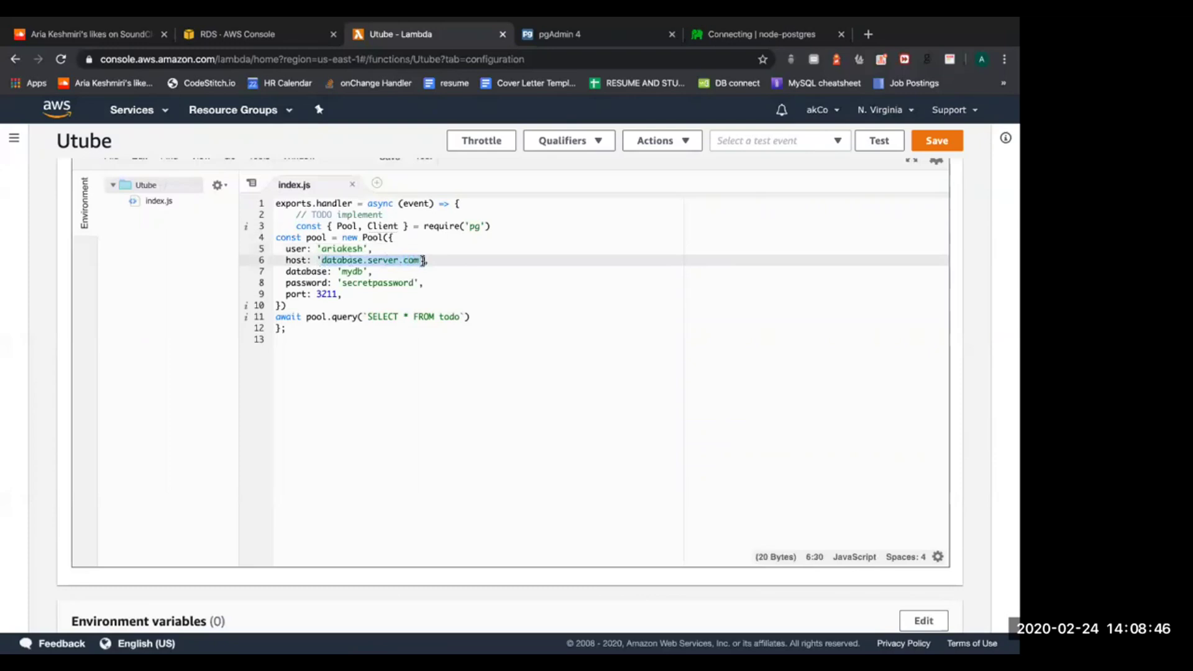
pyautogui.write('ariastest.cdf1aaf5cery.us-east-1.rds.amazonaws.com')
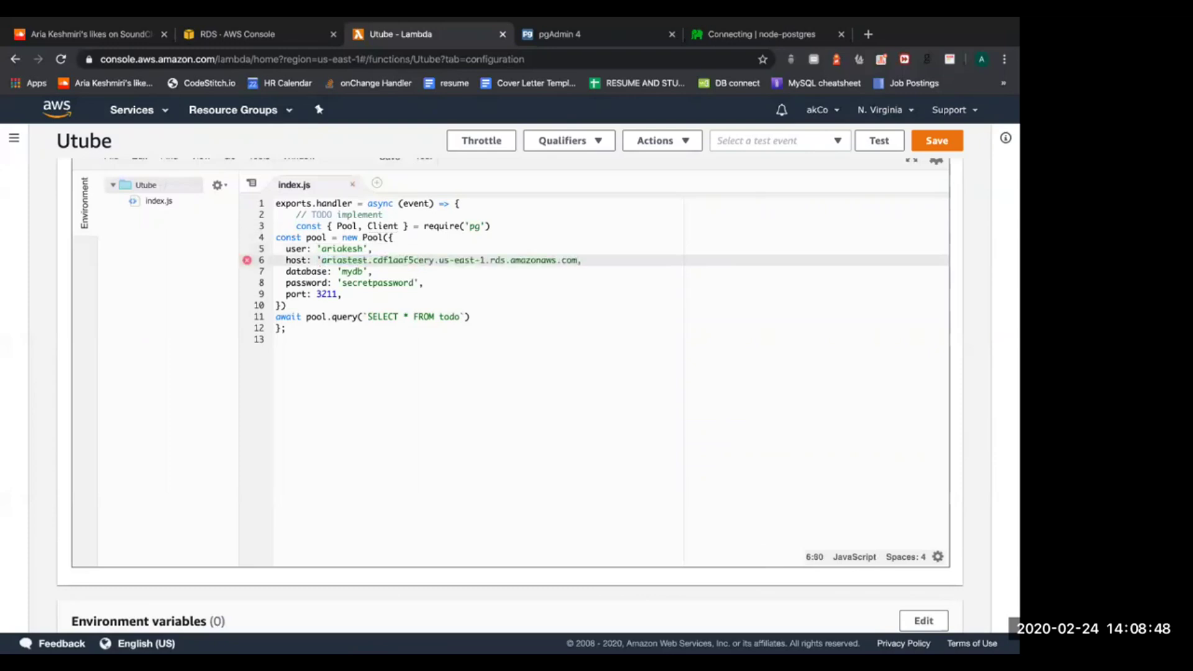
# Set the database name, the database password, and port 5432 confirmed from RDS
pyautogui.doubleClick(350, 272)
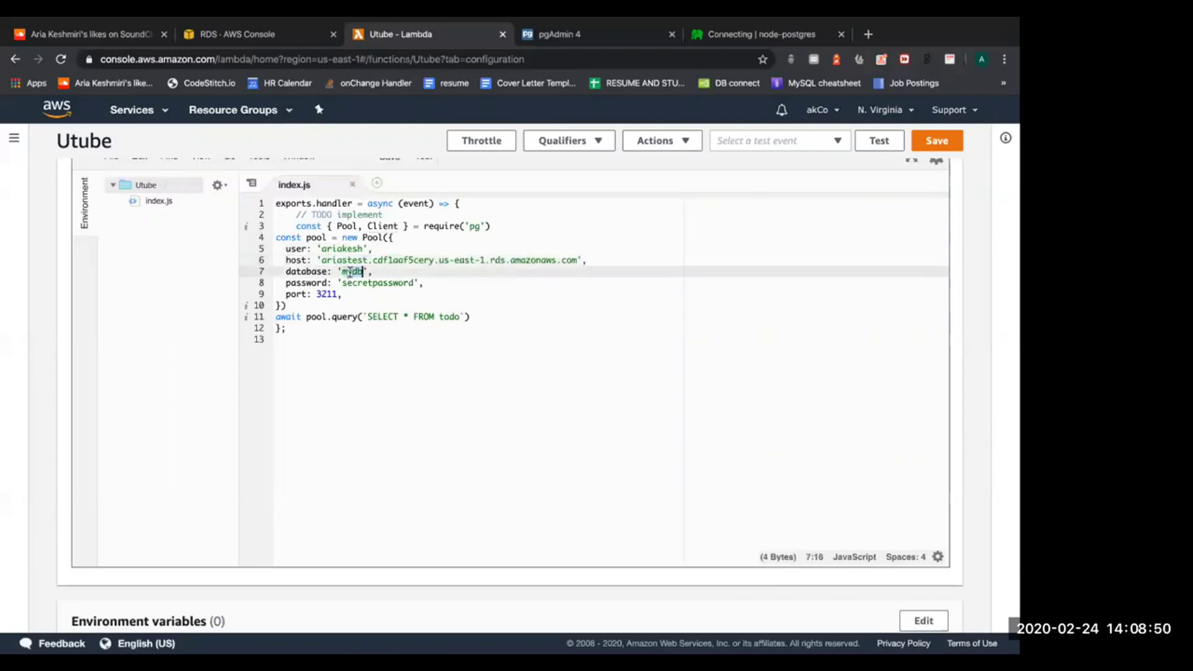
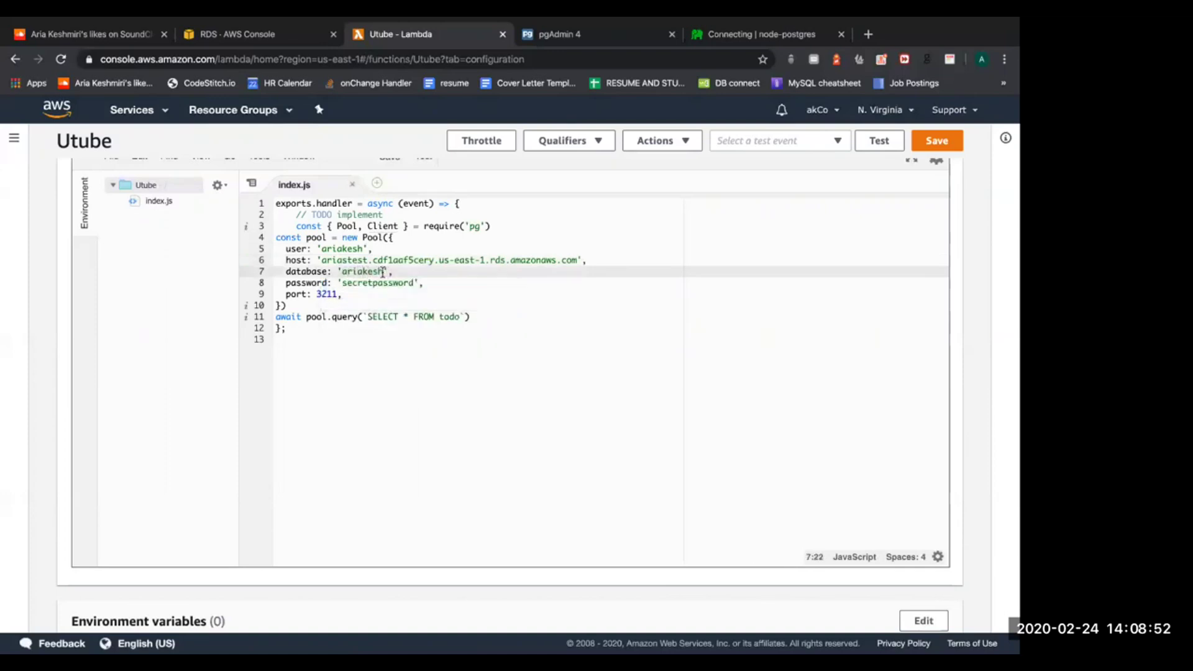
pyautogui.click(361, 284)
pyautogui.doubleClick(376, 284)
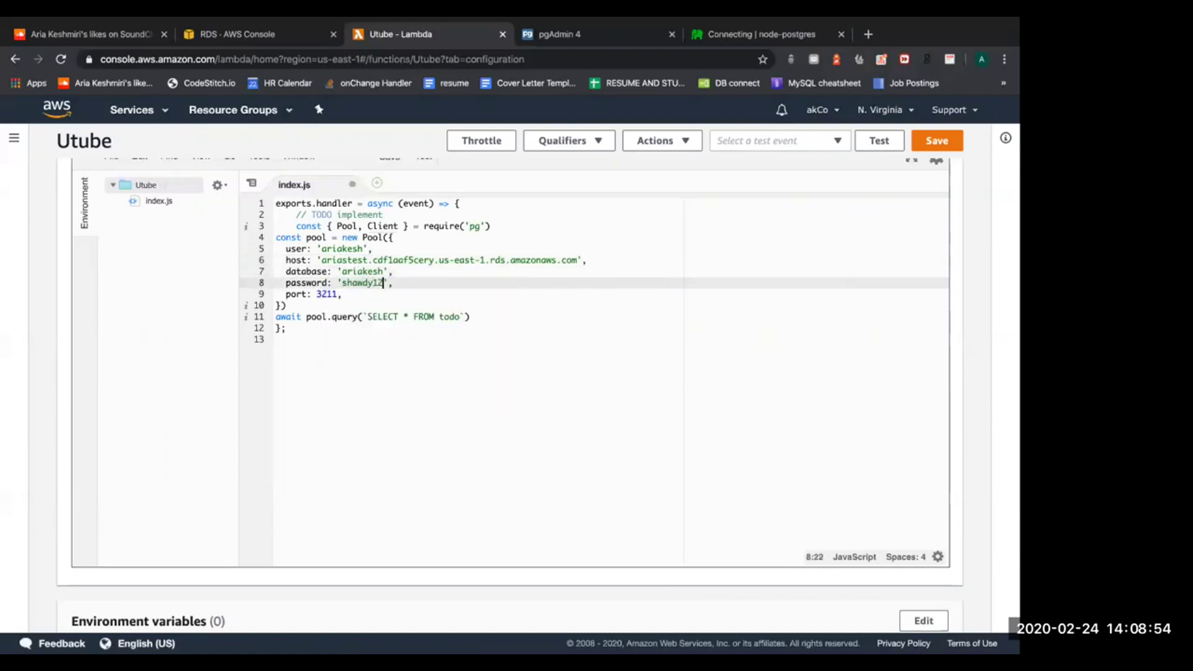
pyautogui.doubleClick(326, 294)
pyautogui.write('5432')
pyautogui.click(260, 34)
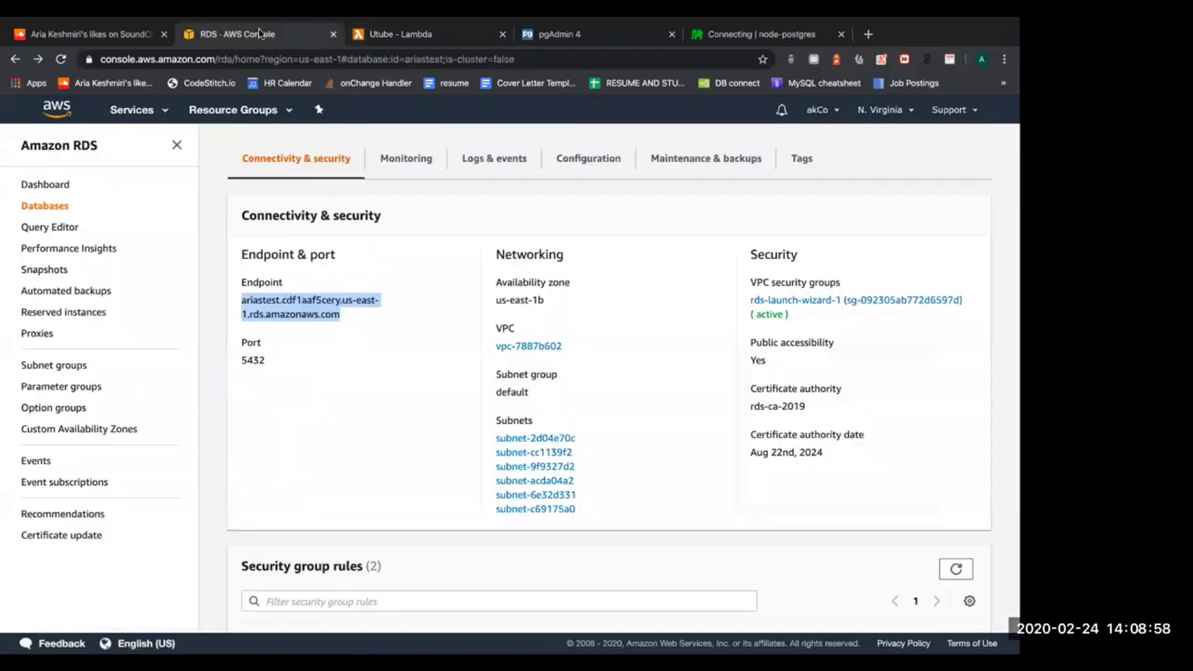
pyautogui.click(266, 360)
pyautogui.doubleClick(253, 359)
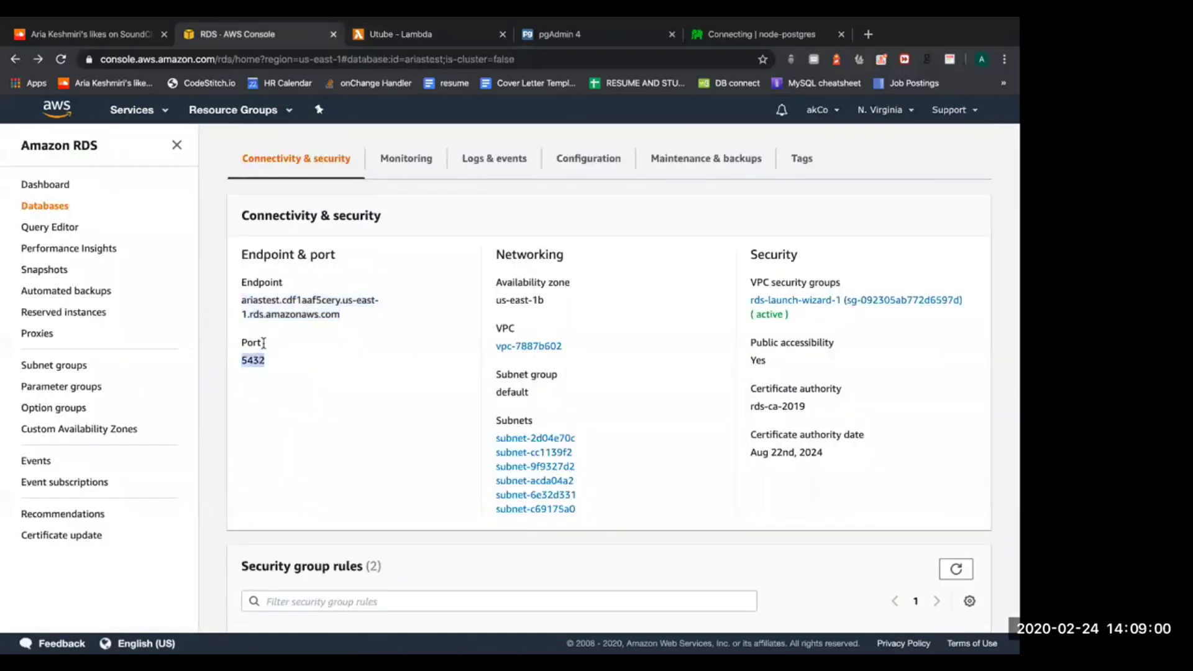
pyautogui.click(419, 36)
pyautogui.scroll(3, 421, 413)
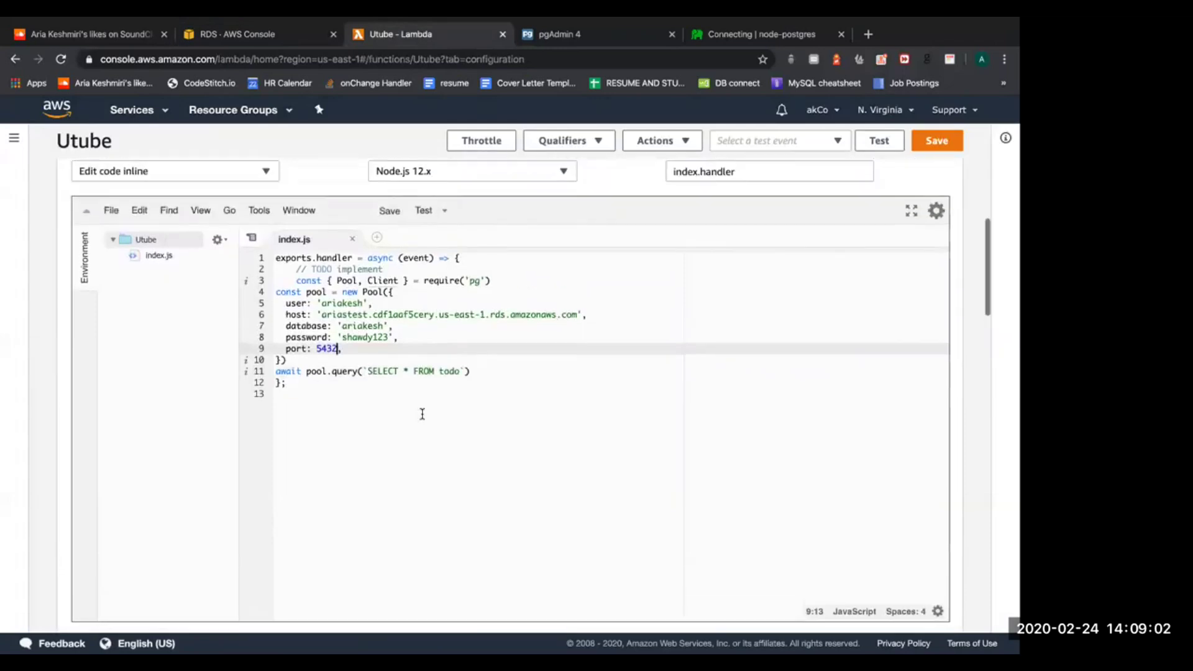
# Move the require and Pool setup lines above exports.handler and indent const pool
pyautogui.click(500, 402)
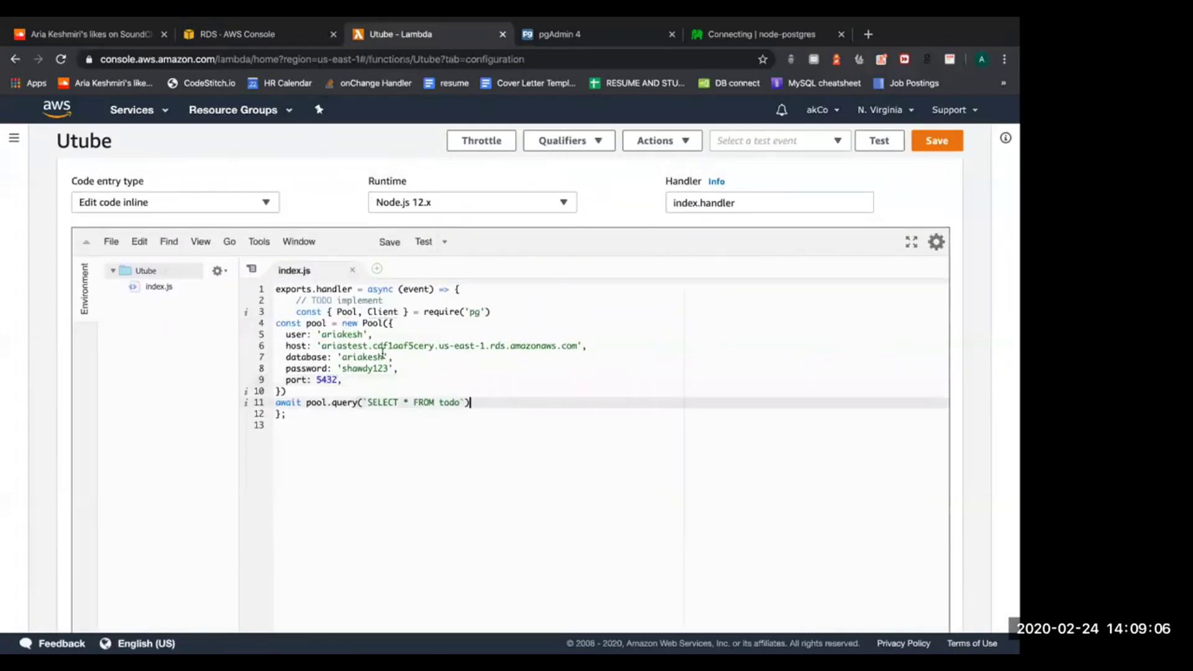
pyautogui.click(351, 387)
pyautogui.moveTo(350, 386); pyautogui.dragTo(271, 314)
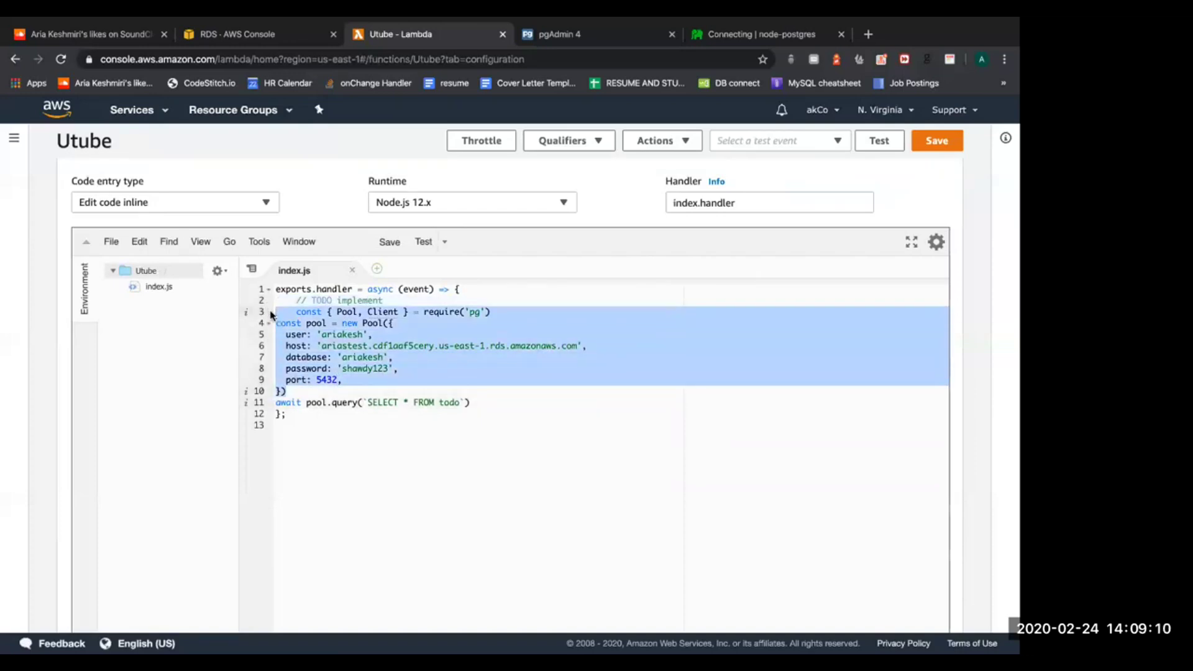
pyautogui.hotkey('alt', 'Up')
pyautogui.hotkey('alt', 'Up')
pyautogui.click(286, 369)
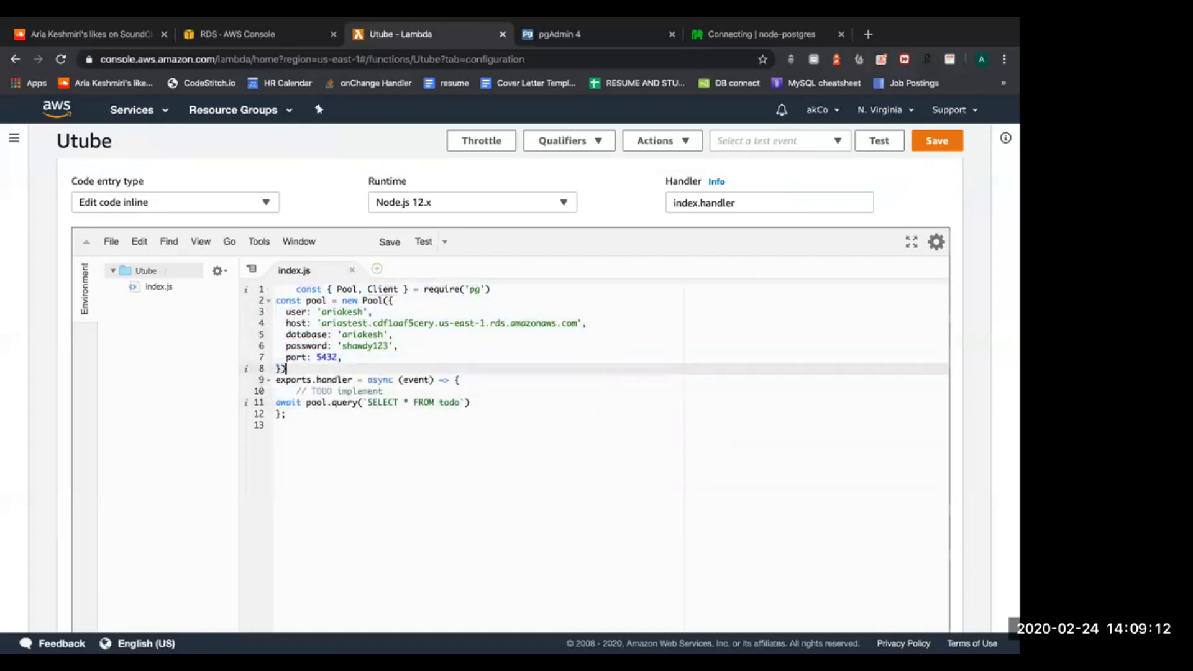
pyautogui.click(276, 300)
pyautogui.press('Tab')
pyautogui.press('Tab')
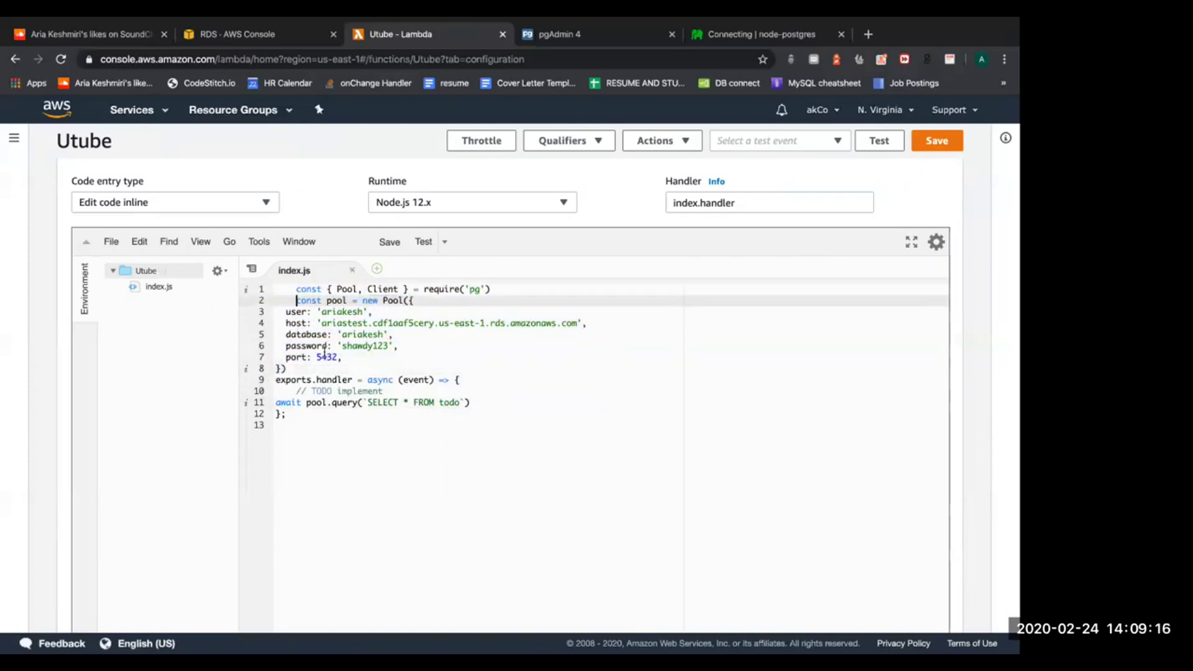
# Add pool.connect() and log the todo query result with .then((res) => console.log(res))
pyautogui.click(482, 391)
pyautogui.press('Return')
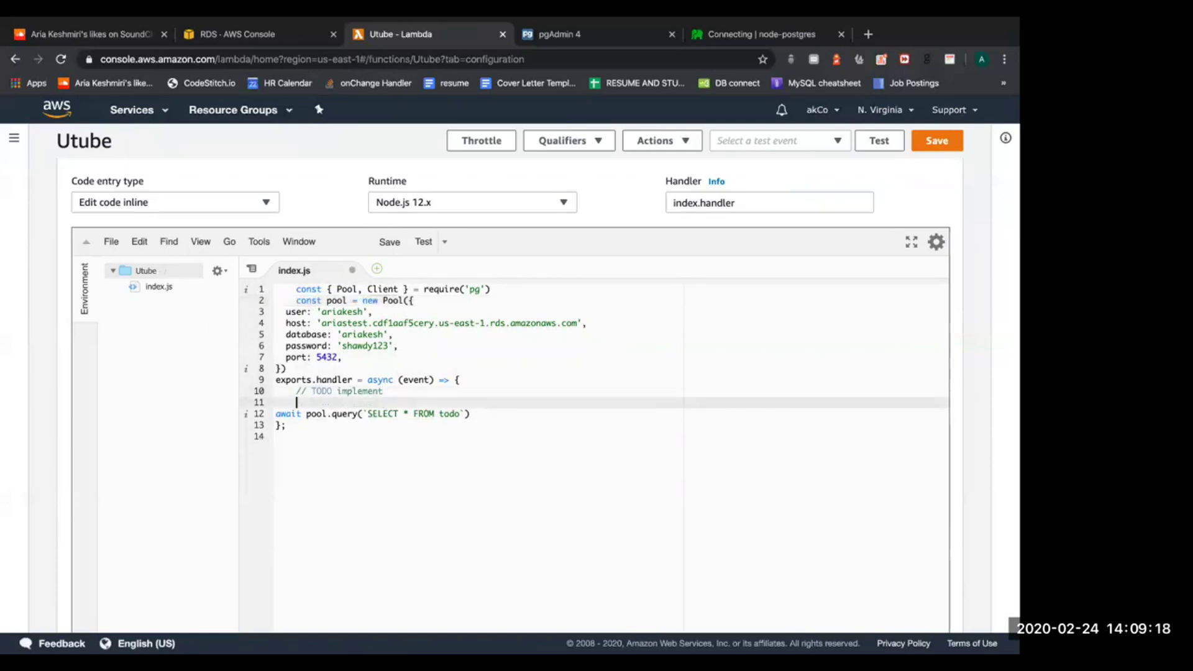
pyautogui.write('p')
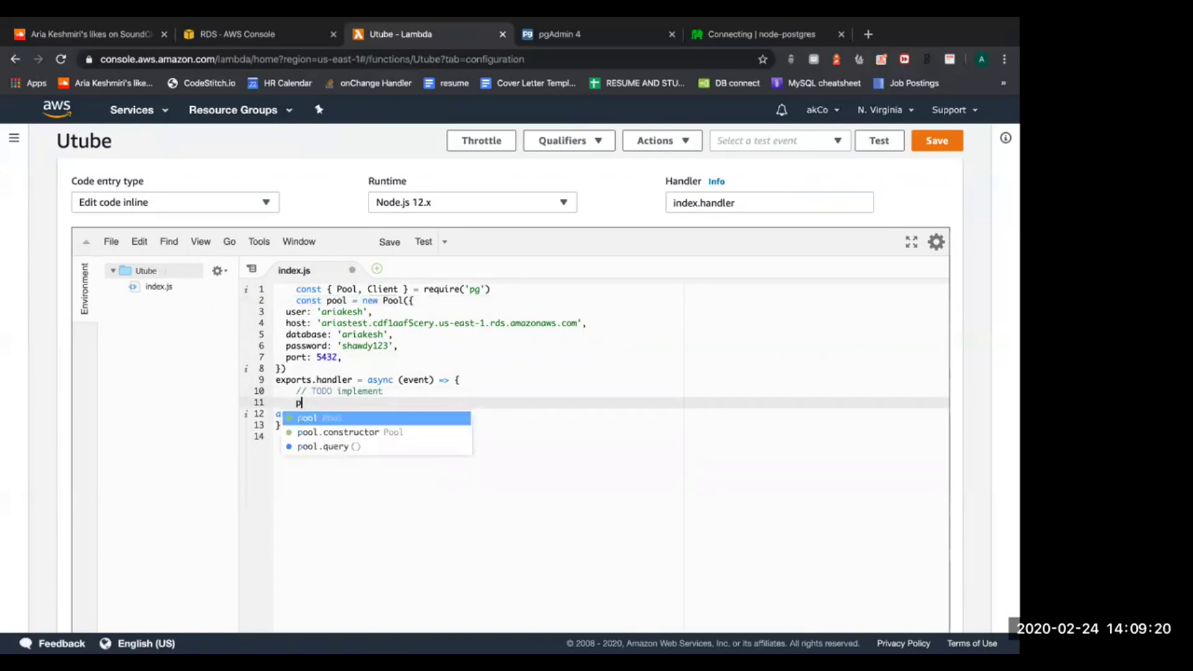
pyautogui.write('ool.connect(')
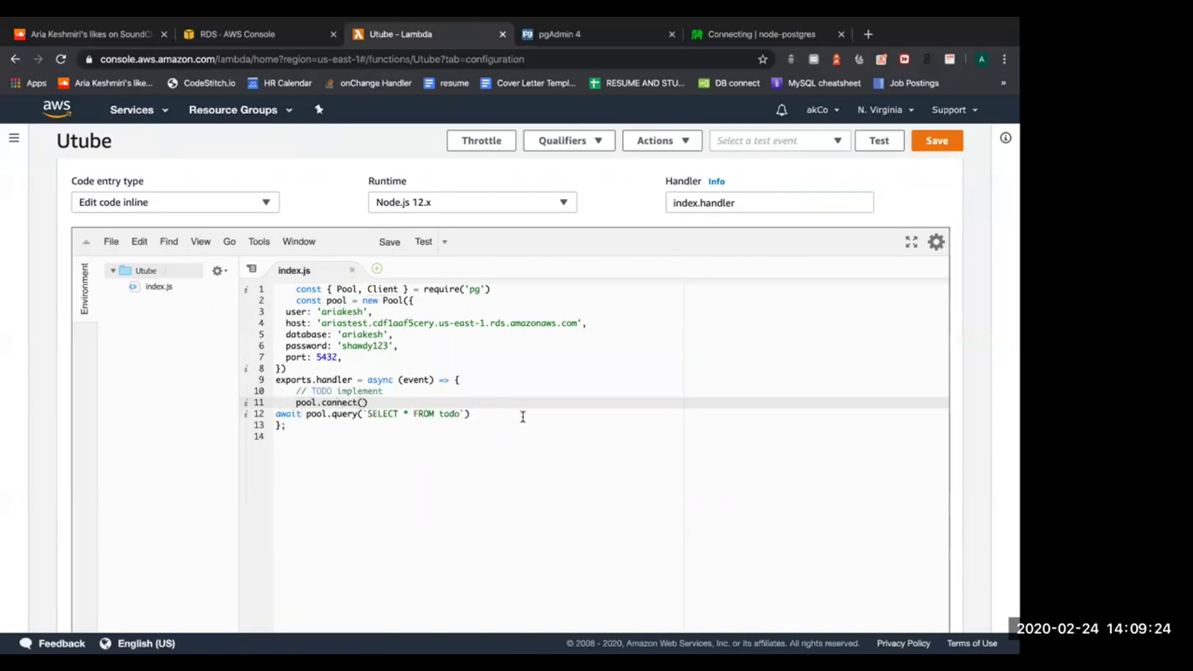
pyautogui.click(515, 417)
pyautogui.press('Return')
pyautogui.write('.')
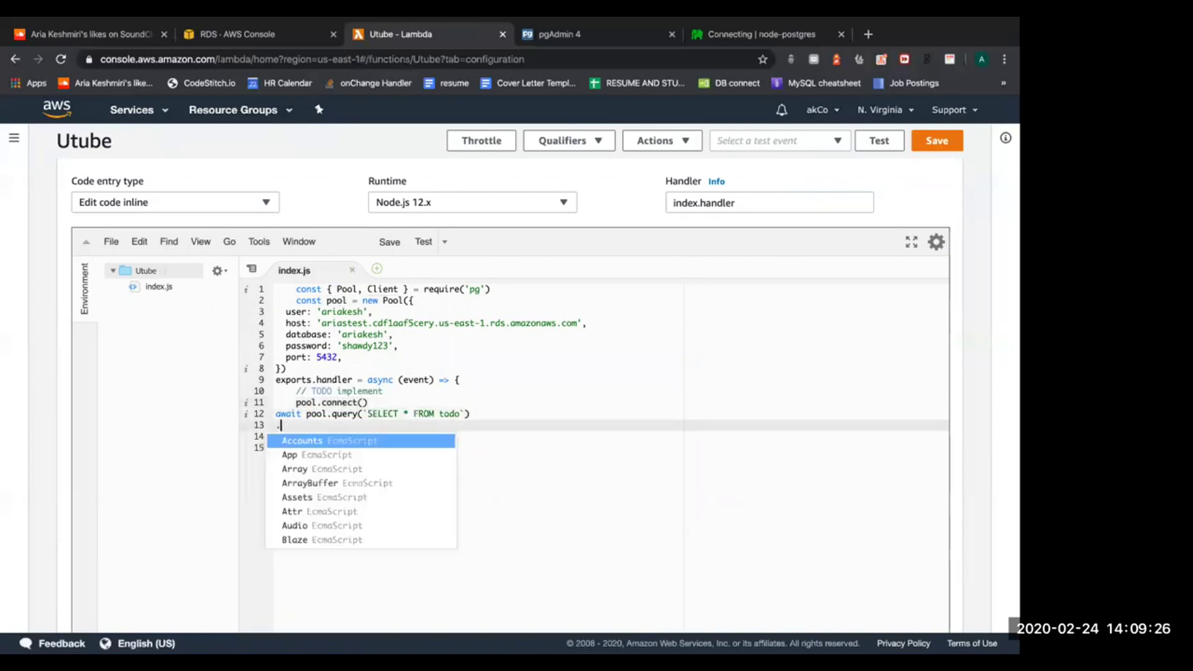
pyautogui.write('then((res) -> console.log(res)')
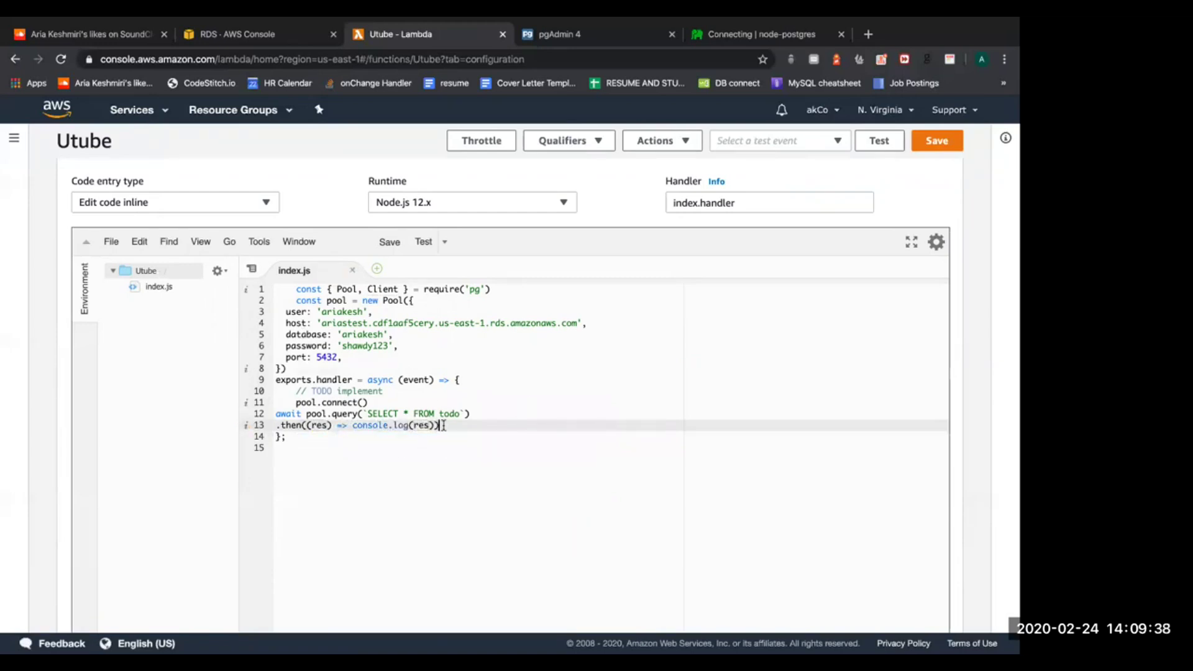
# Add .catch((err) => console.log(err)) after the query's then call and save index.js
pyautogui.hotkey('ctrl', 'Right')
pyautogui.hotkey('ctrl', 'Left')
pyautogui.hotkey('ctrl', 'Left')
pyautogui.hotkey('ctrl', 'Right')
pyautogui.hotkey('ctrl', 'Right')
pyautogui.hotkey('ctrl', 'Left')
pyautogui.press('Return')
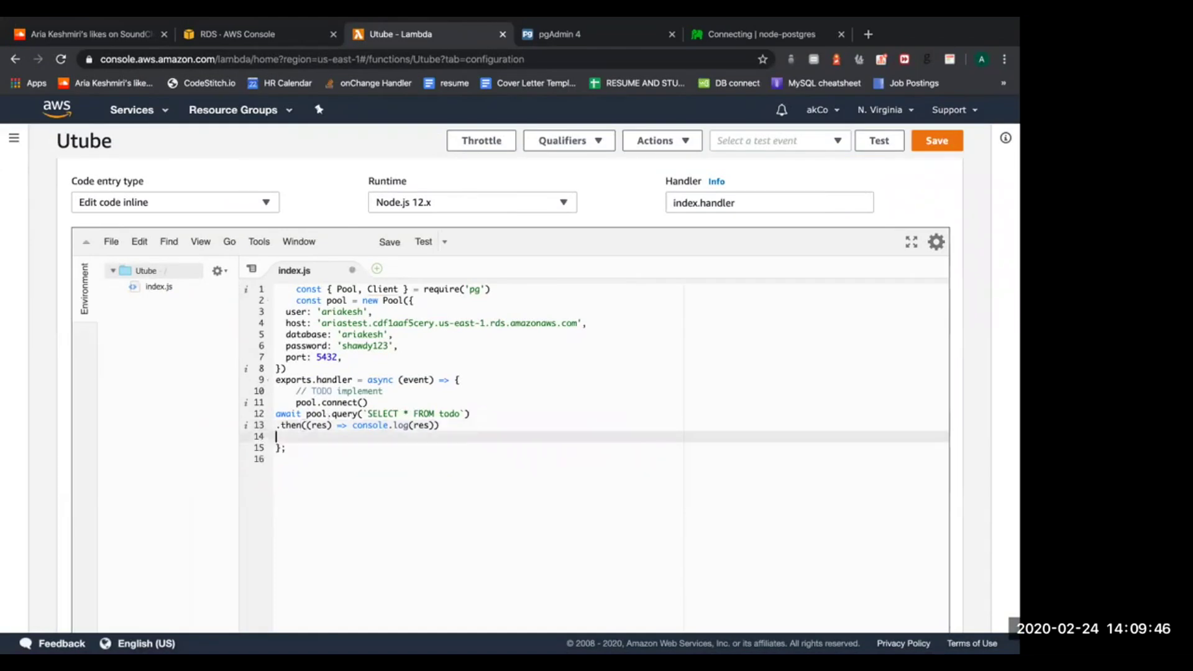
pyautogui.write('.catch((err) => console.log')
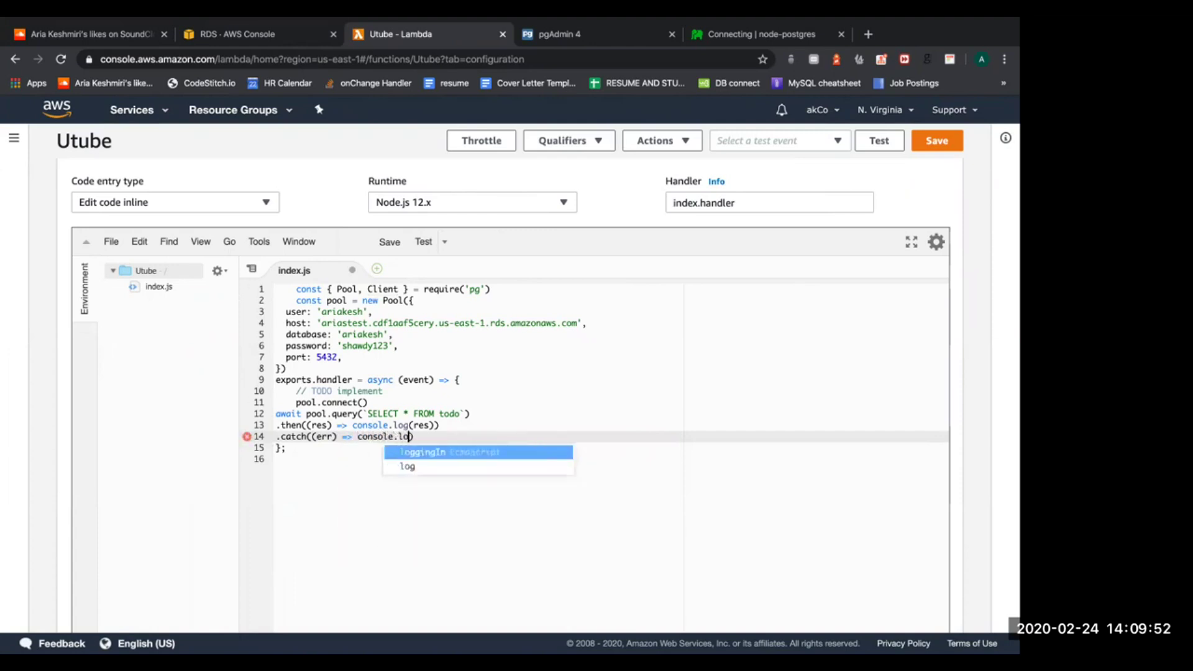
pyautogui.press('Escape')
pyautogui.write('(err)')
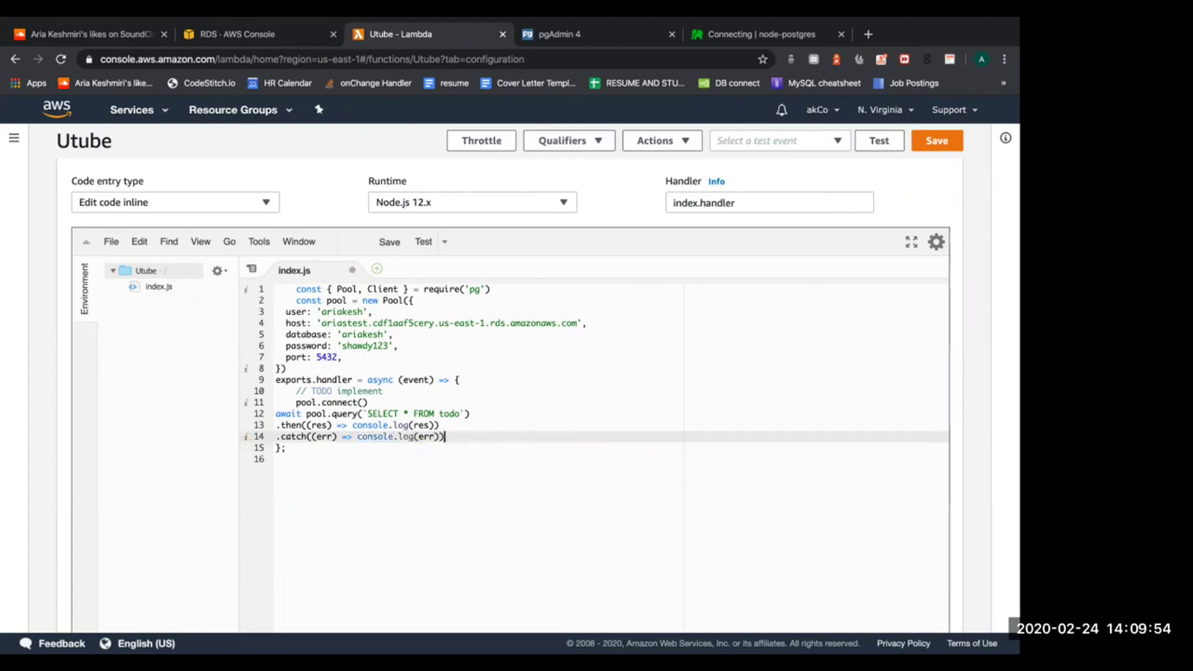
pyautogui.press('Return')
pyautogui.hotkey('ctrl', 's')
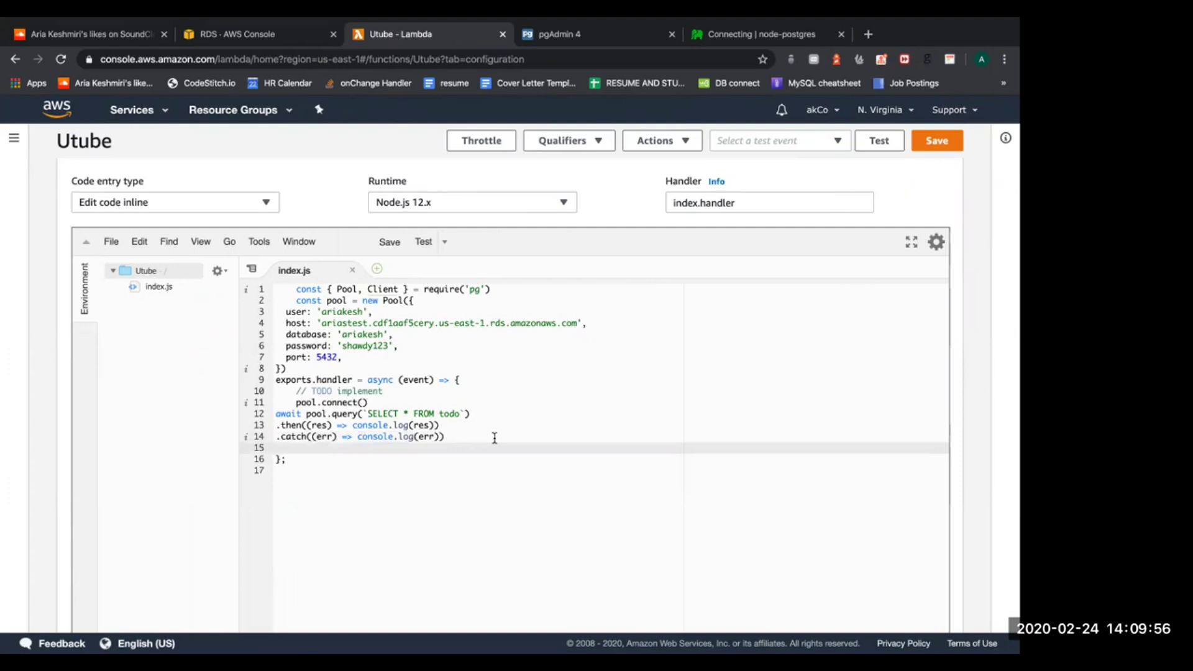
# Return { statusCode: 200, body: JSON.stringify('Hello from Lambda') } from the handler and save
pyautogui.write('ret')
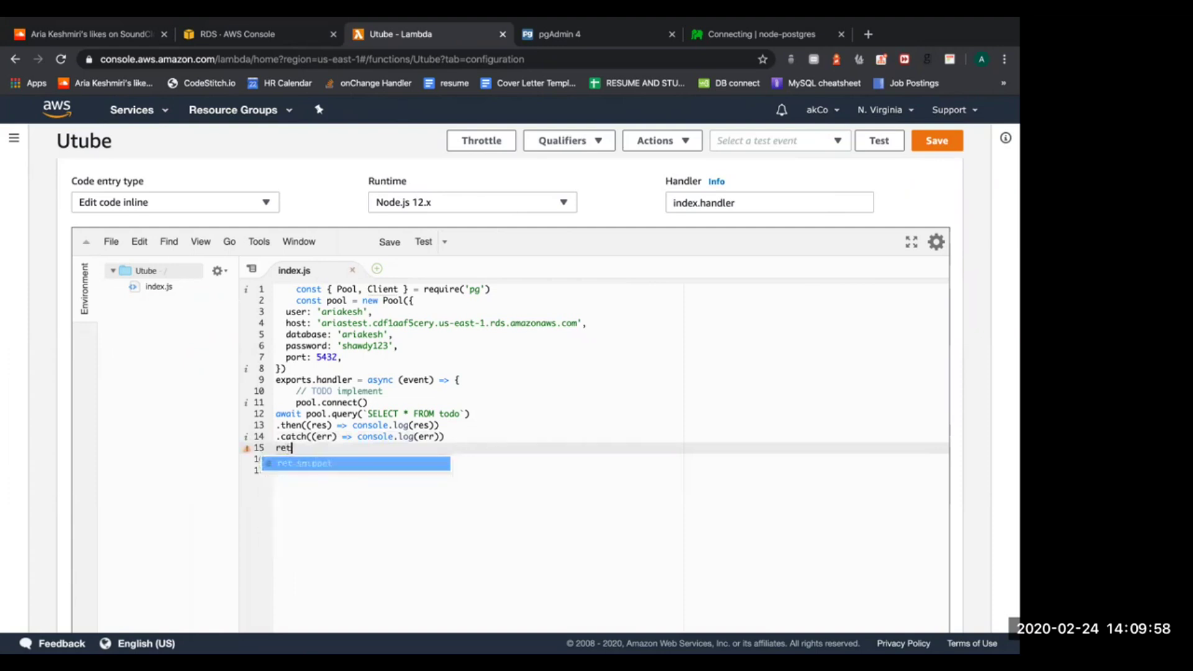
pyautogui.write('urn {')
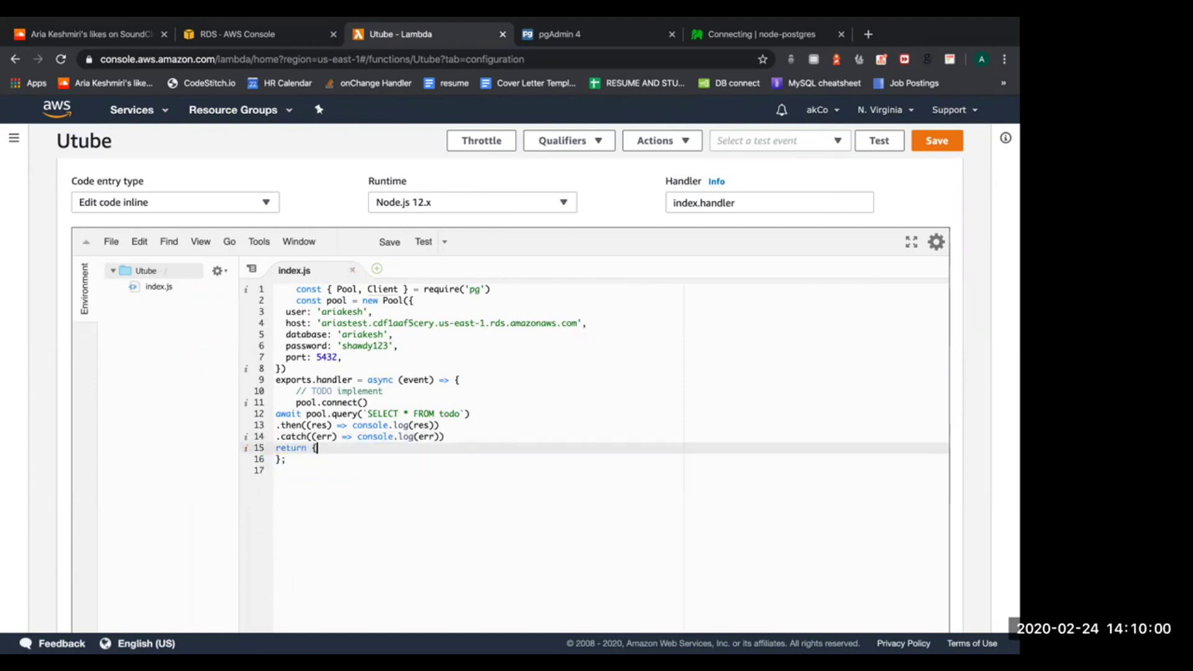
pyautogui.press('Return')
pyautogui.write('stat')
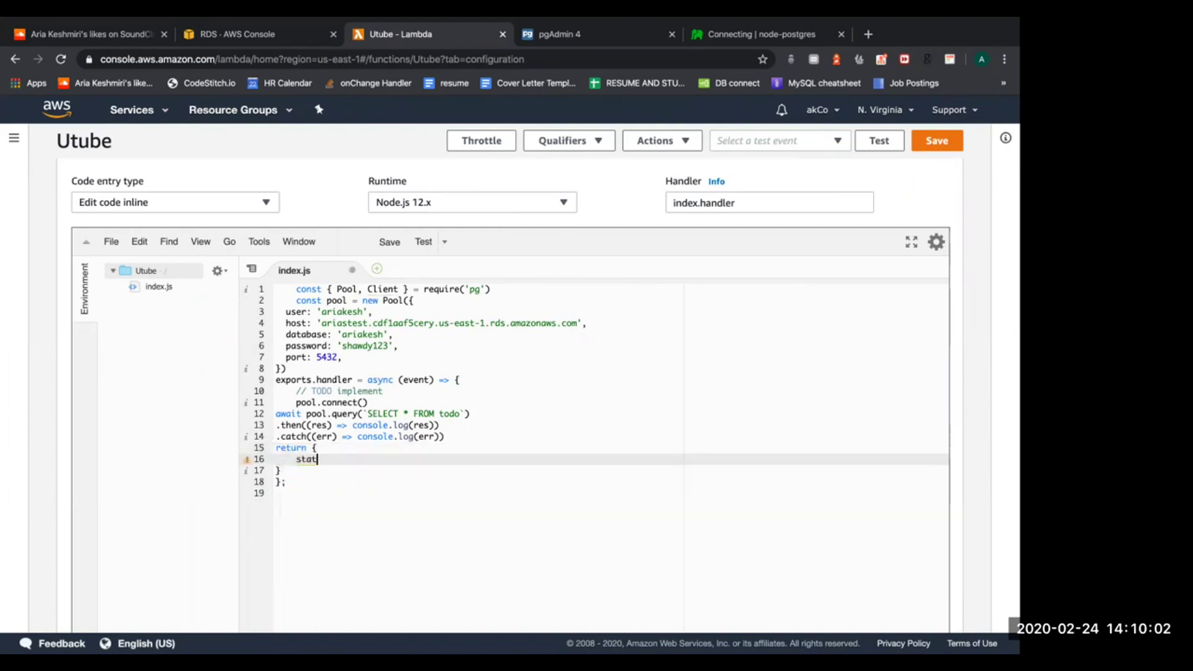
pyautogui.write('usco')
pyautogui.press('BackSpace')
pyautogui.press('BackSpace')
pyautogui.press('BackSpace')
pyautogui.write('ode: 200,')
pyautogui.press('Return')
pyautogui.write('bod')
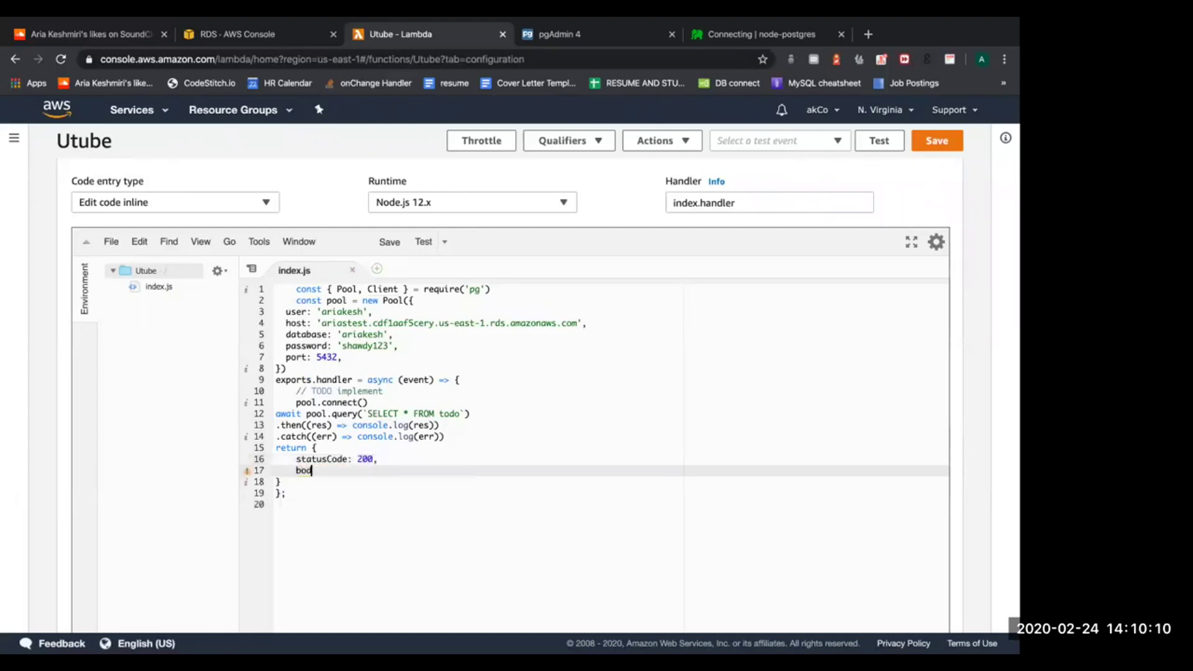
pyautogui.write('y: JSON.stri')
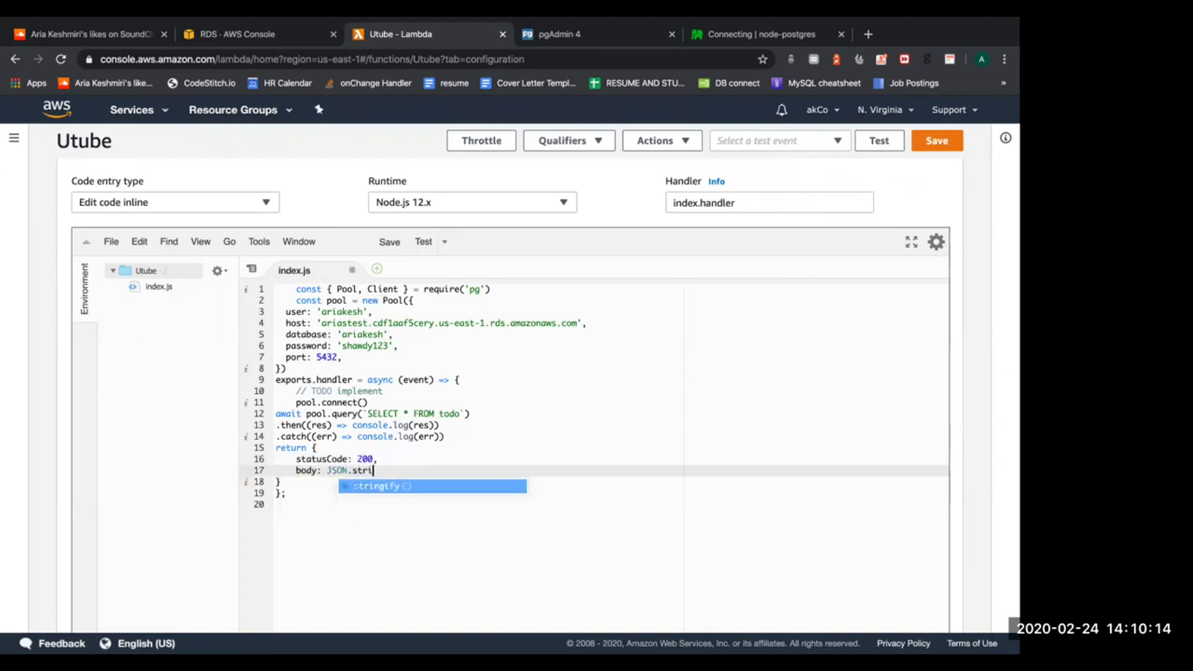
pyautogui.write('ngi')
pyautogui.press('Return')
pyautogui.write("'")
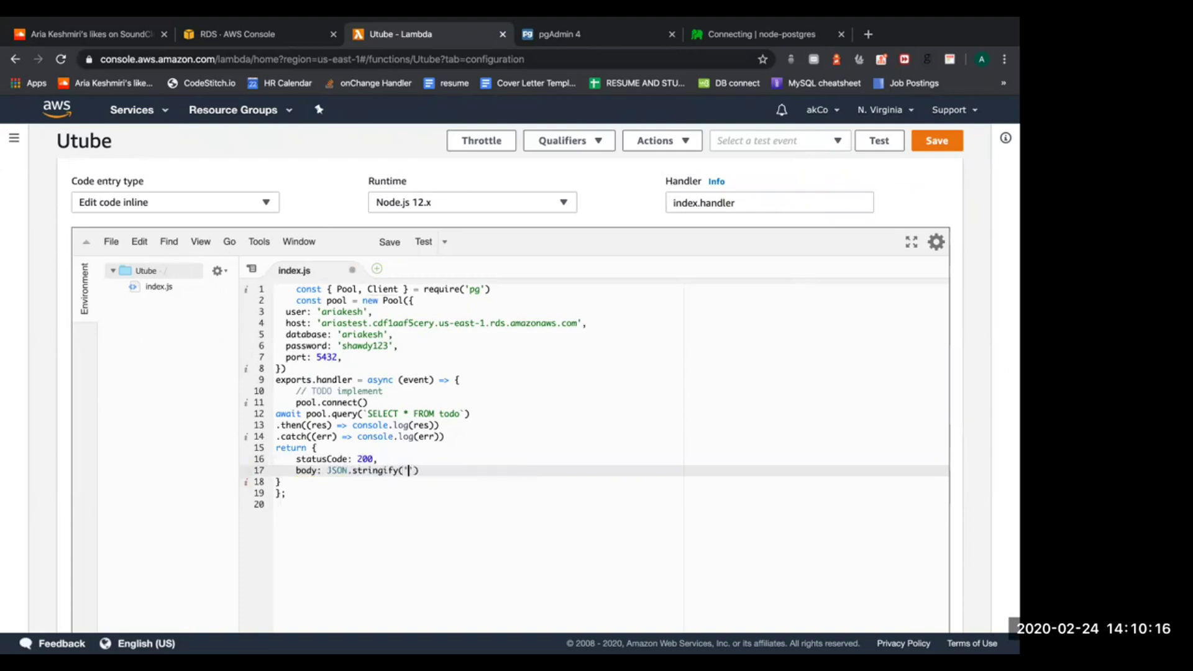
pyautogui.write('Hello from Lambda')
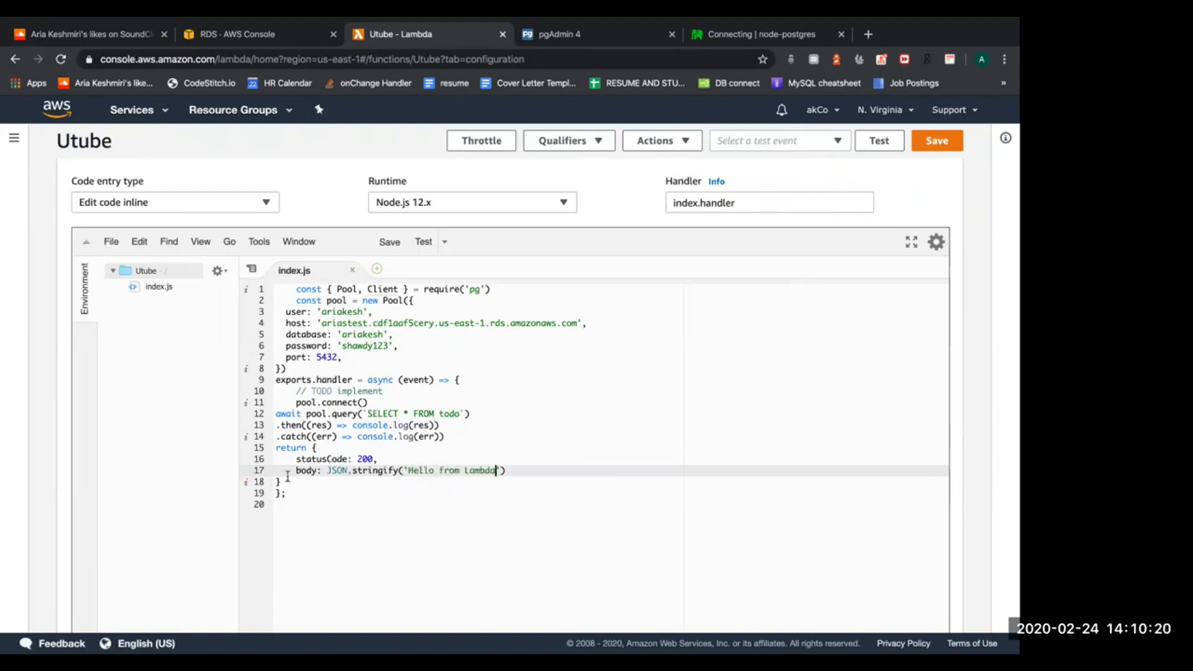
pyautogui.click(323, 479)
pyautogui.hotkey('ctrl', 's')
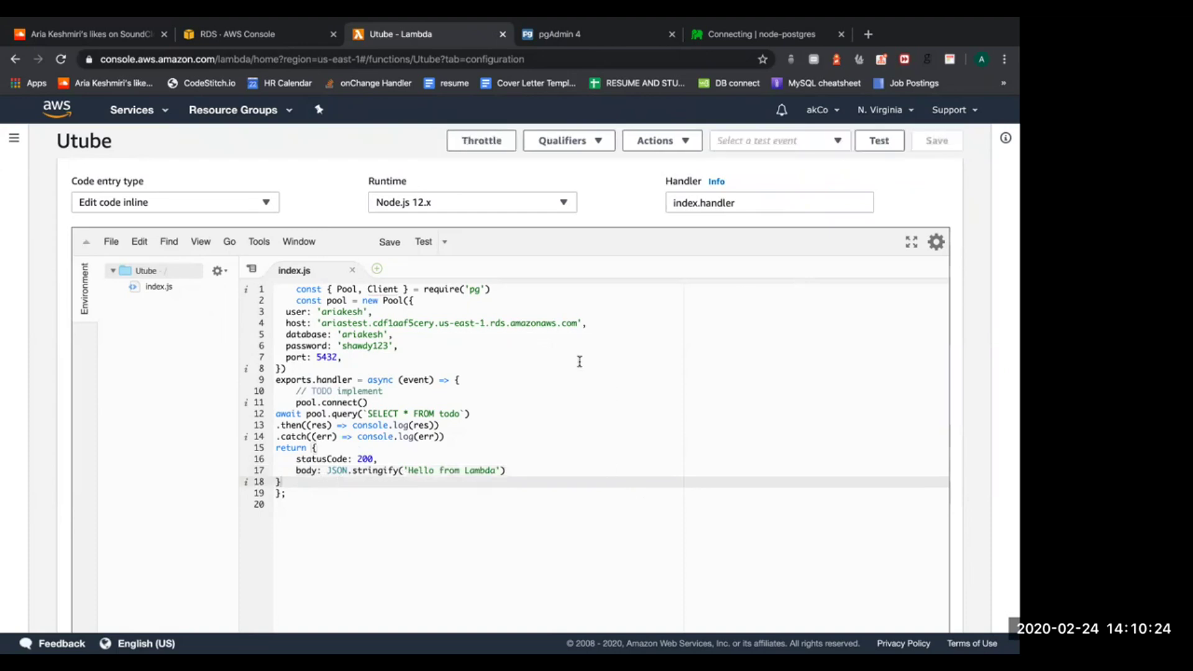
# Create a test event named 'sample' for the Utube function
pyautogui.click(880, 140)
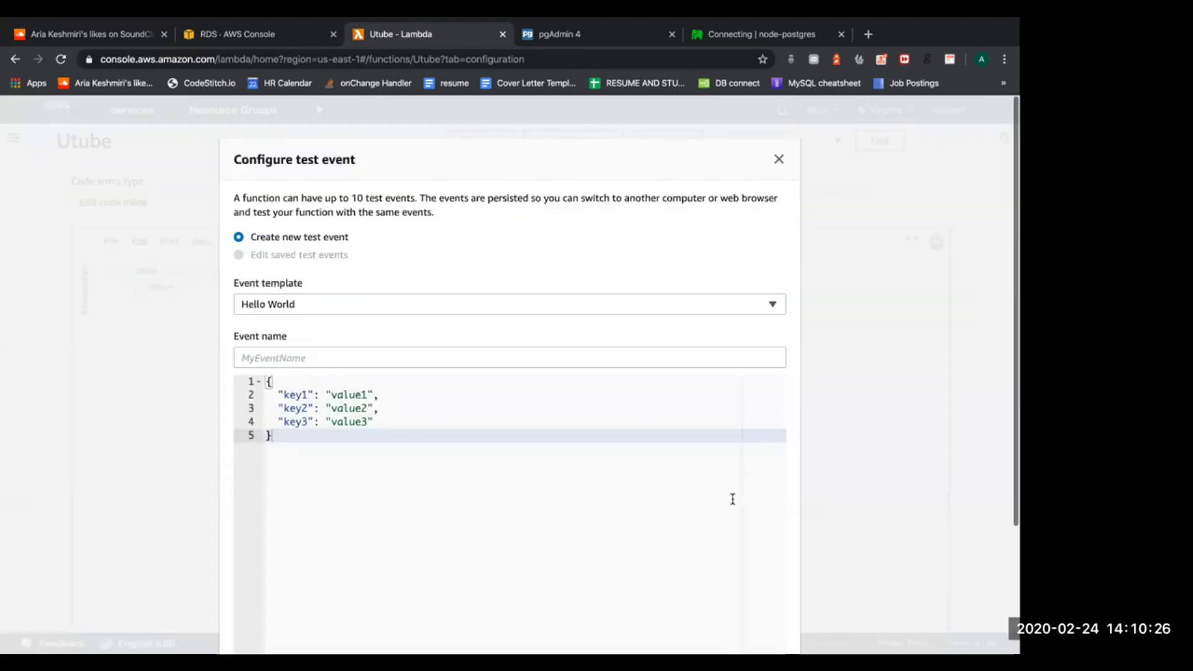
pyautogui.click(654, 356)
pyautogui.write('sample')
pyautogui.scroll(-3, 744, 543)
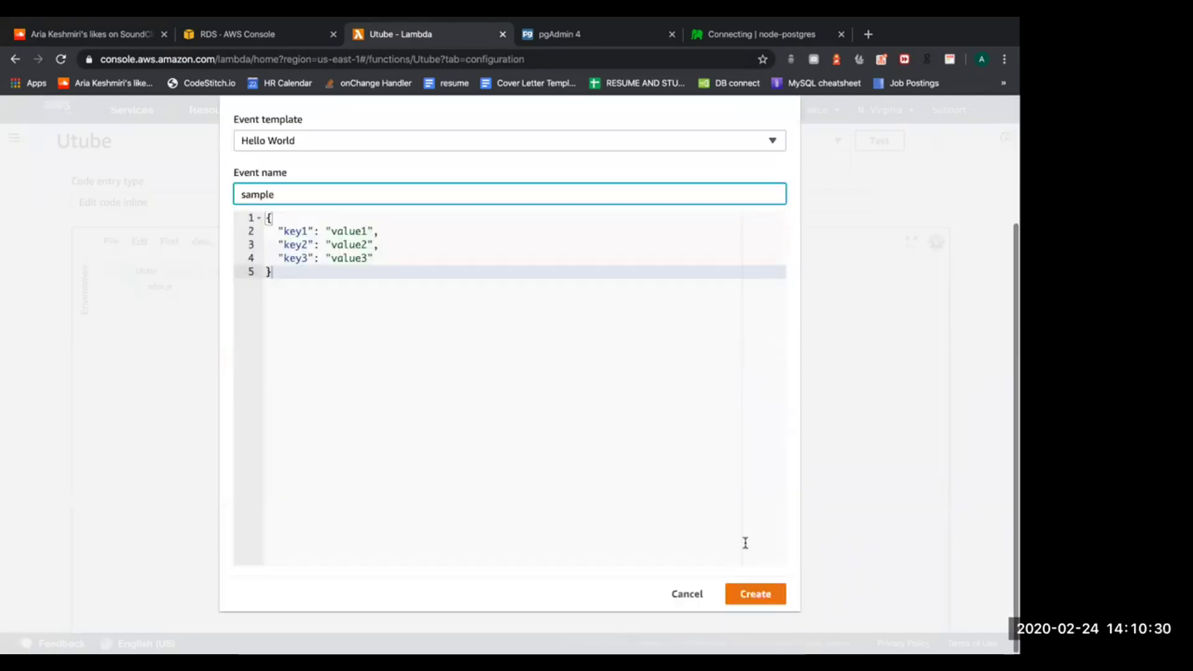
pyautogui.click(751, 594)
# Run the test and highlight the resulting "Cannot find module 'pg'" error
pyautogui.click(876, 144)
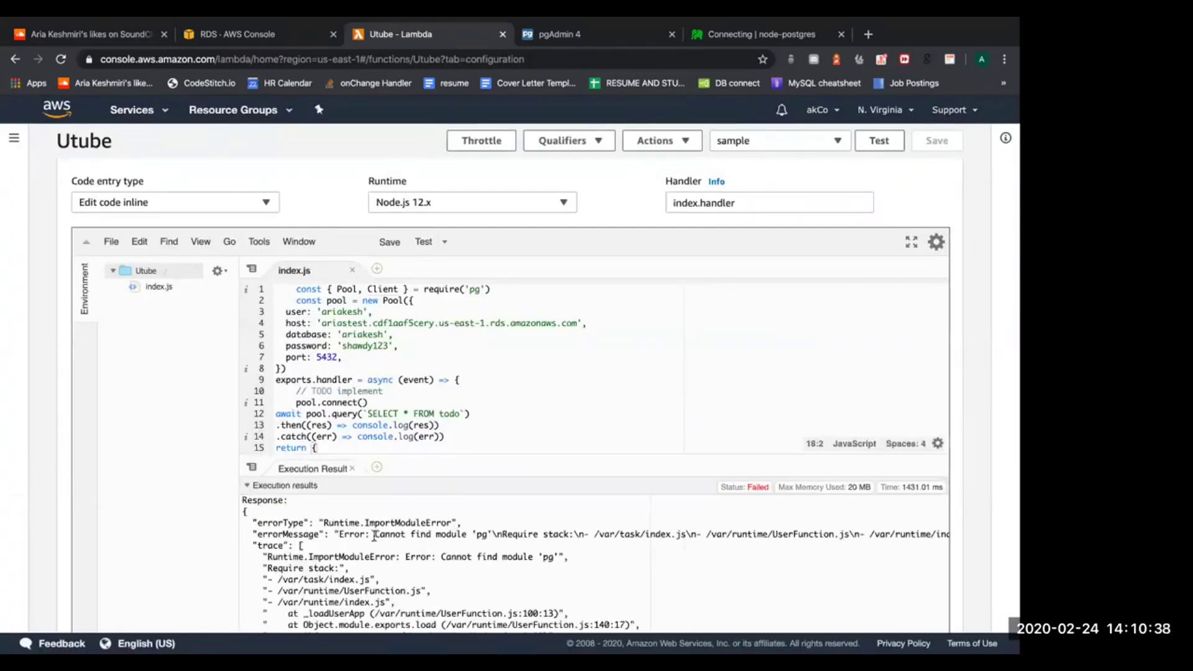
pyautogui.moveTo(373, 535); pyautogui.dragTo(491, 528)
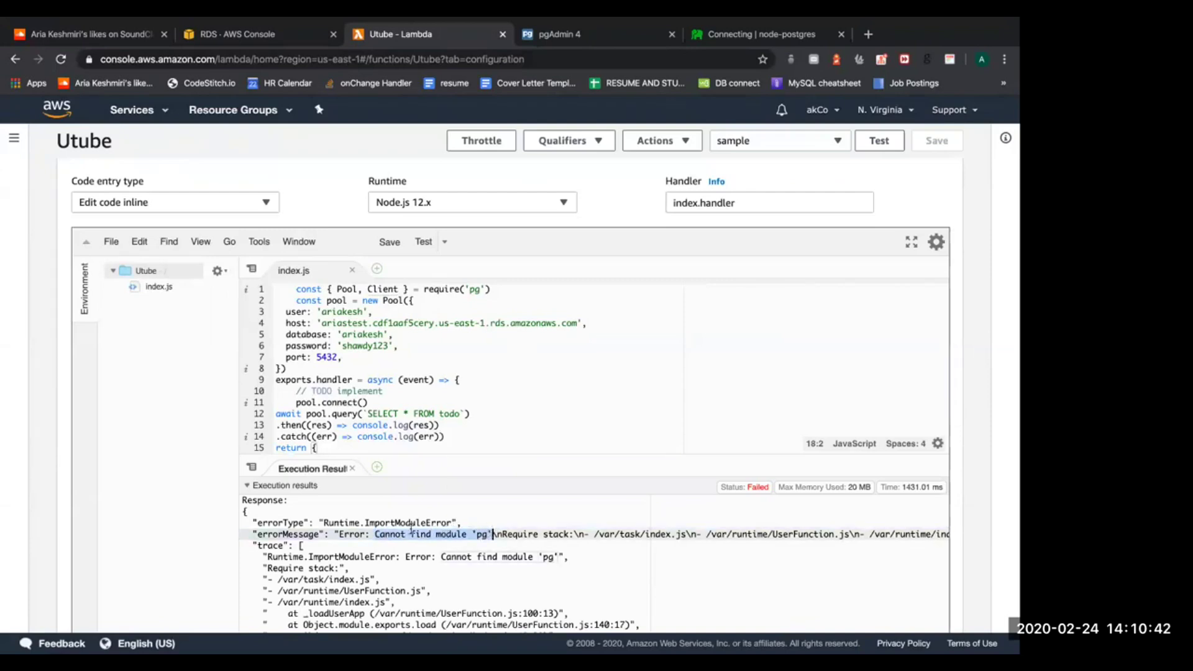
pyautogui.doubleClick(378, 534)
pyautogui.doubleClick(447, 535)
pyautogui.click(484, 535)
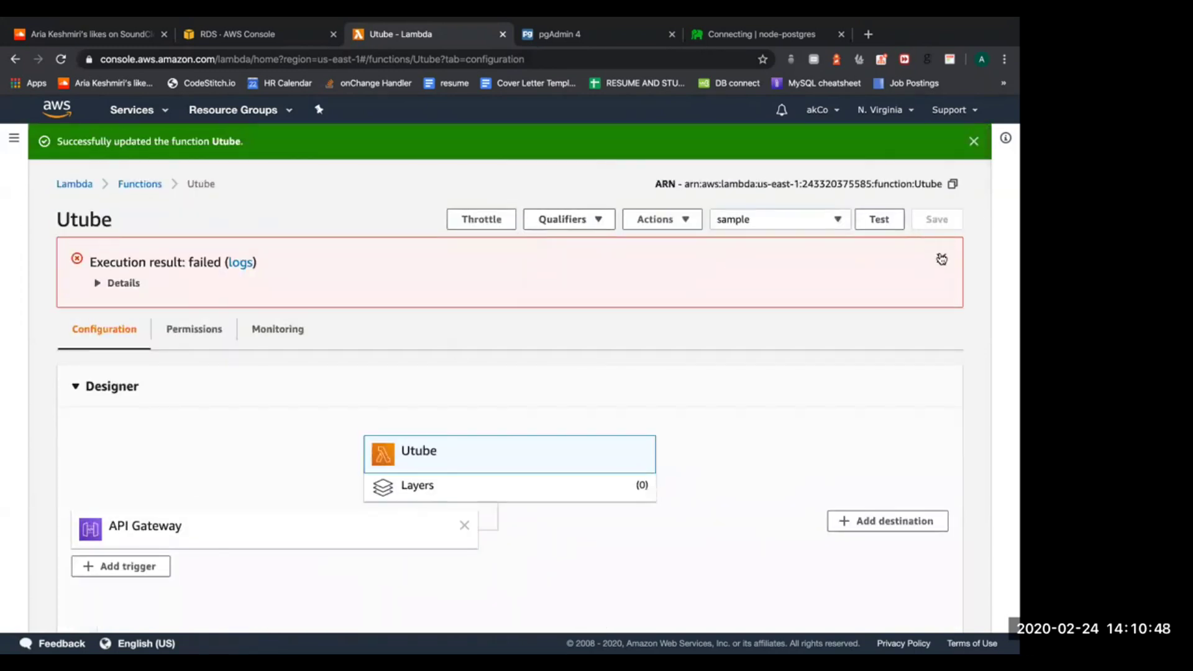
# Dismiss the failed execution result and begin adding a layer to Utube
pyautogui.click(941, 258)
pyautogui.click(535, 426)
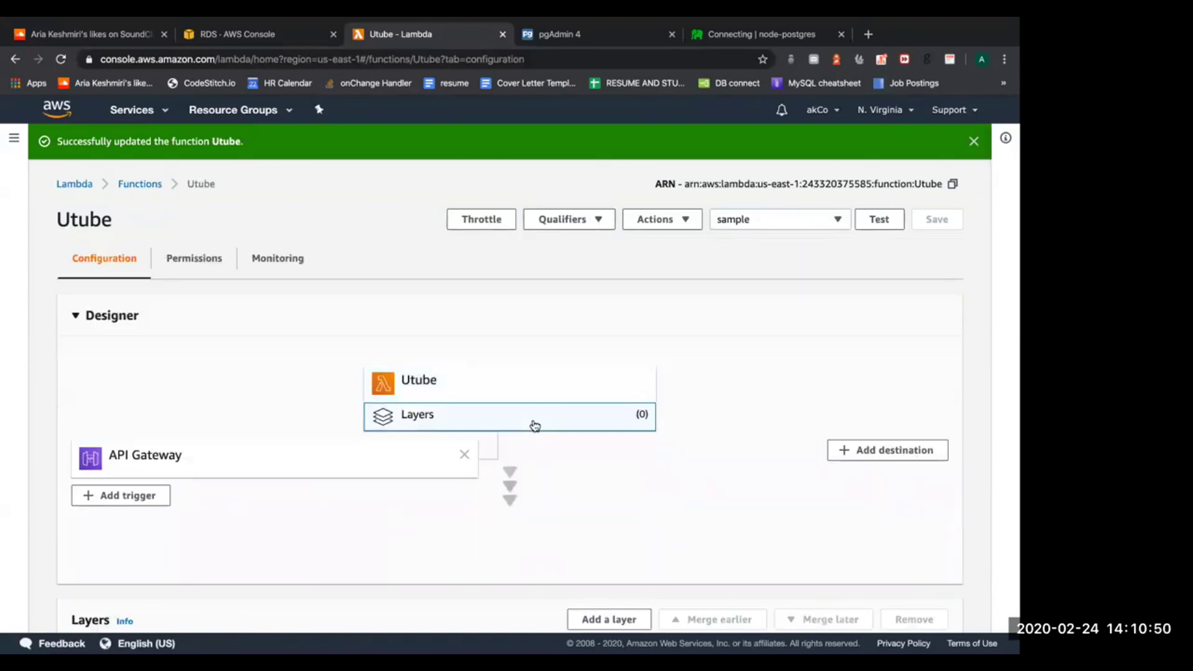
pyautogui.scroll(-2, 542, 416)
pyautogui.click(583, 522)
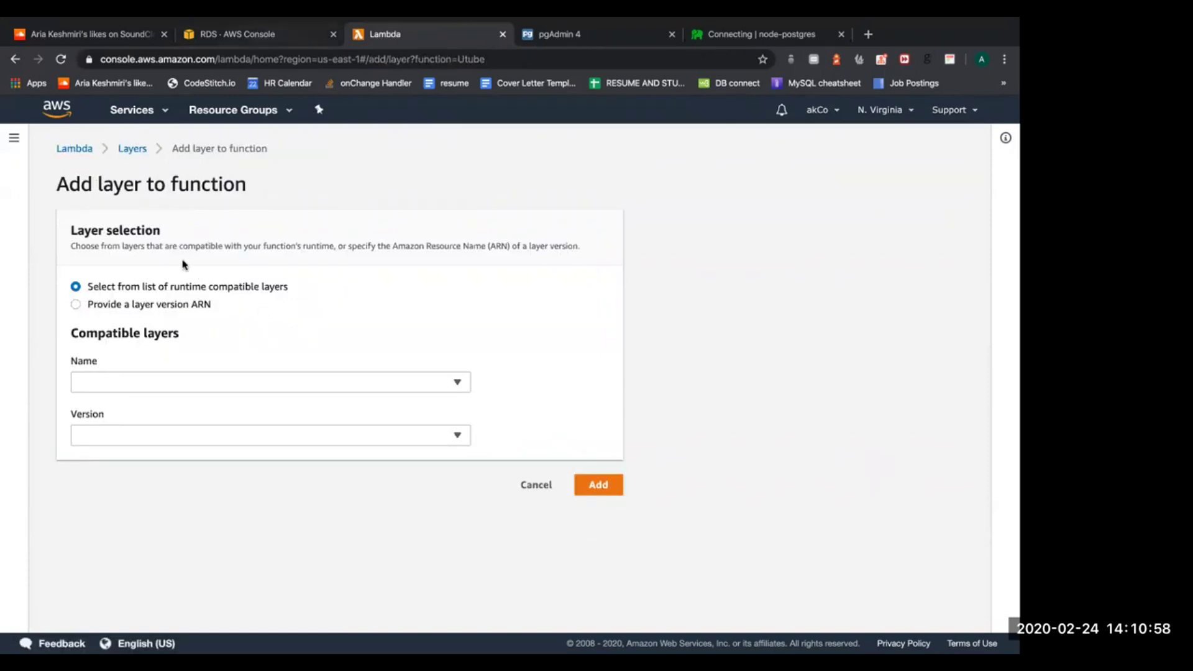
# Return to the Utube function via the Functions list and inspect the pg require on line 1
pyautogui.click(116, 151)
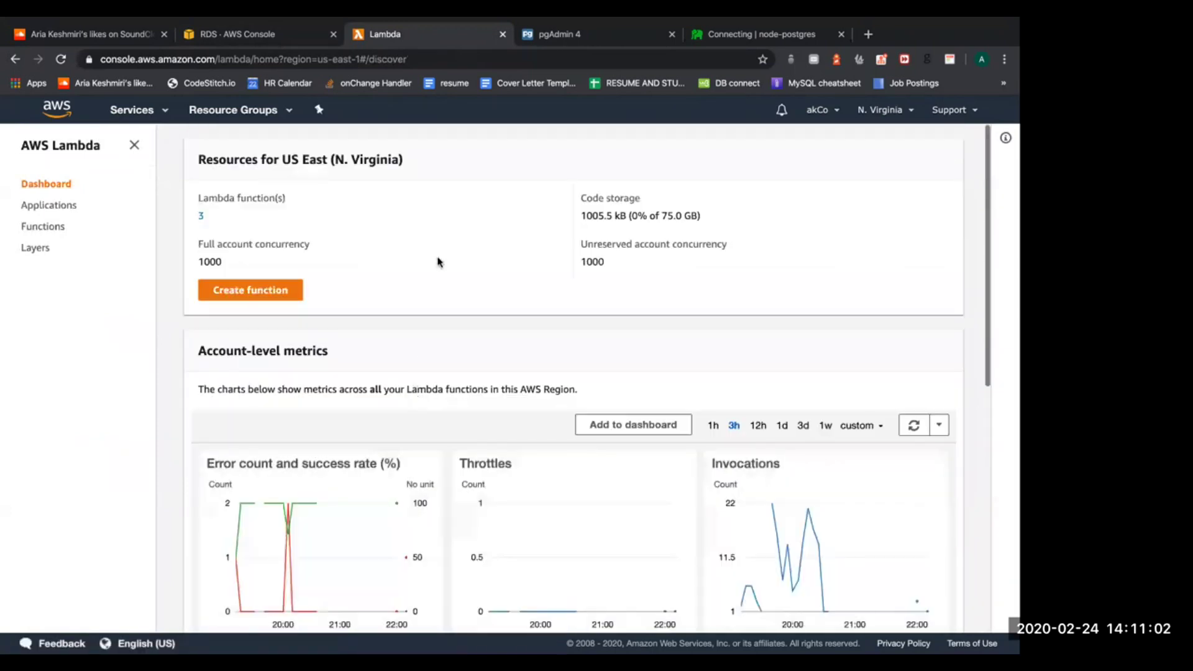
pyautogui.click(202, 217)
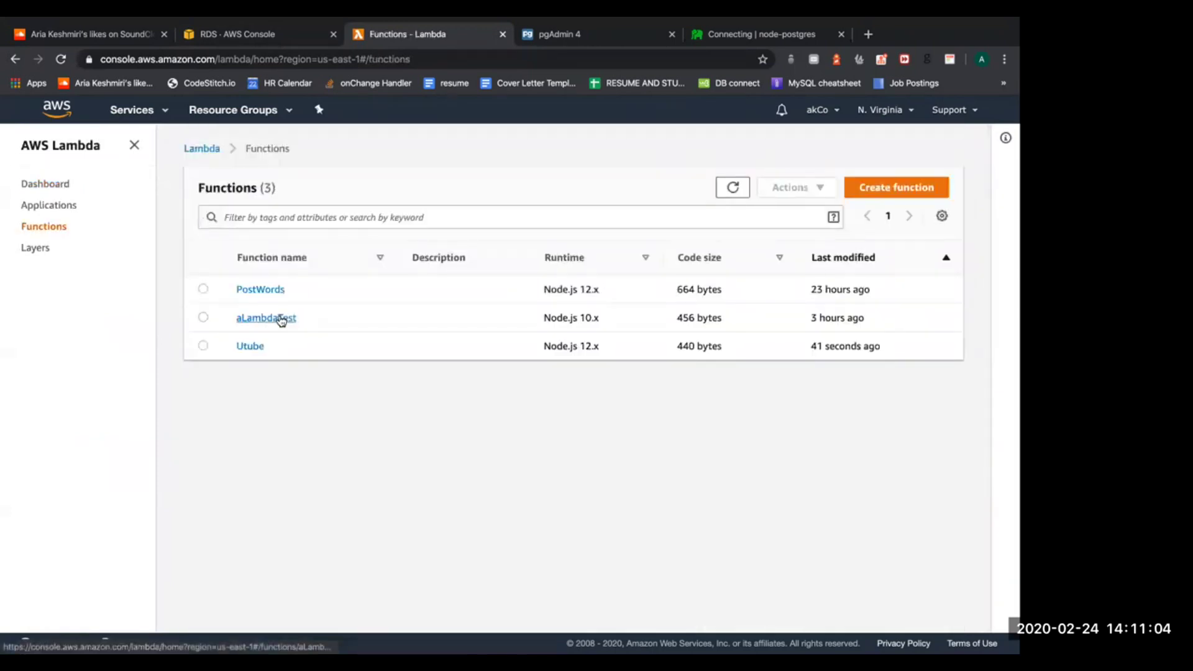
pyautogui.click(252, 347)
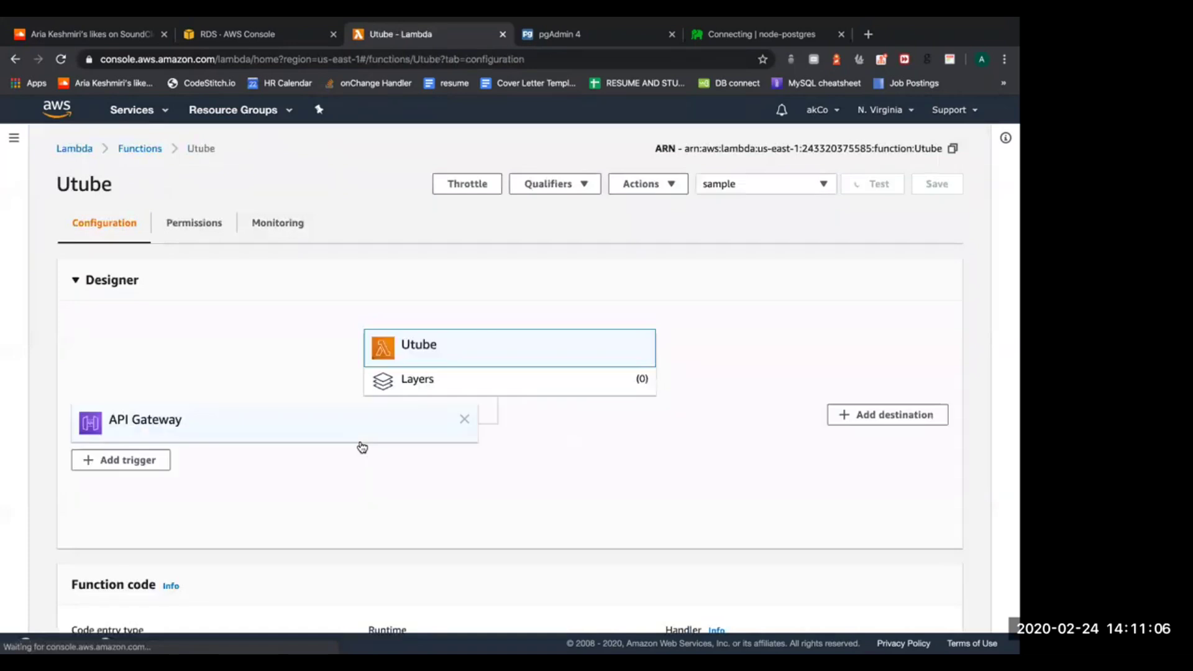
pyautogui.scroll(-10, 359, 446)
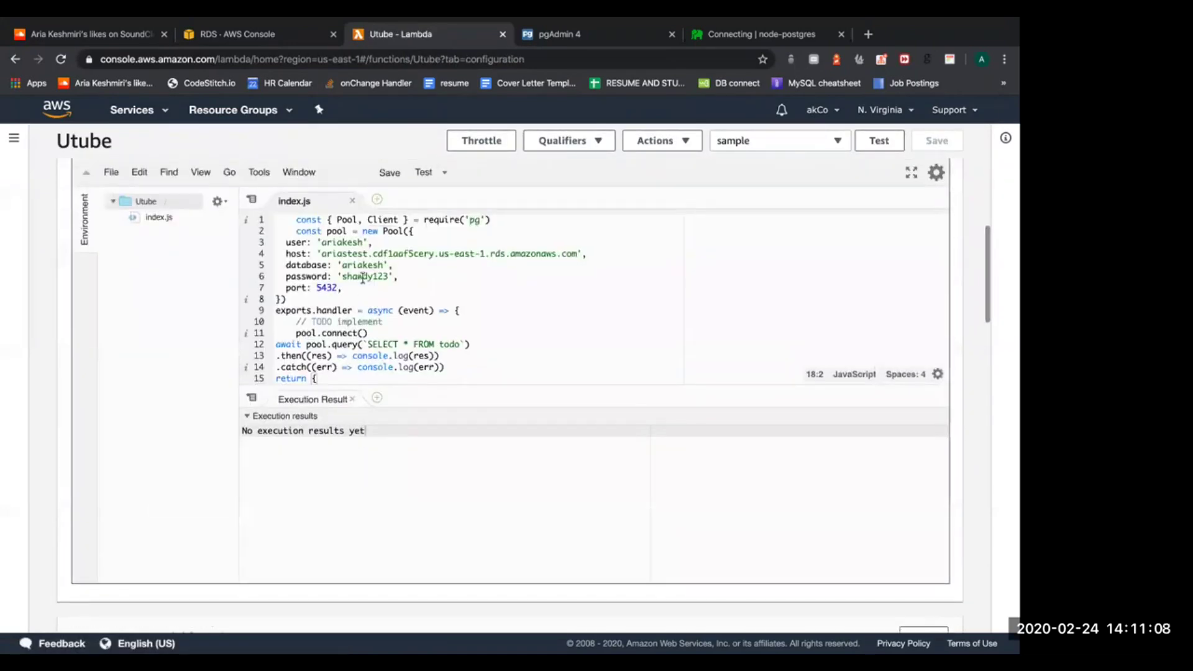
pyautogui.click(474, 220)
pyautogui.doubleClick(475, 220)
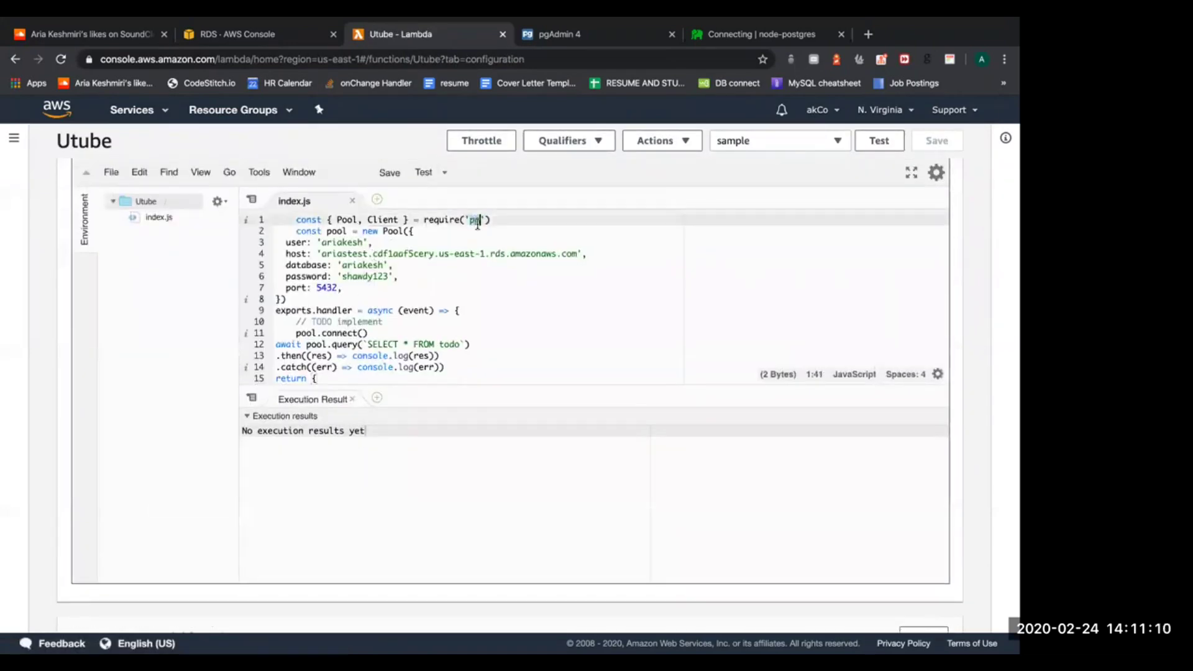
pyautogui.scroll(-8, 447, 437)
pyautogui.scroll(9, 447, 438)
pyautogui.scroll(8, 447, 439)
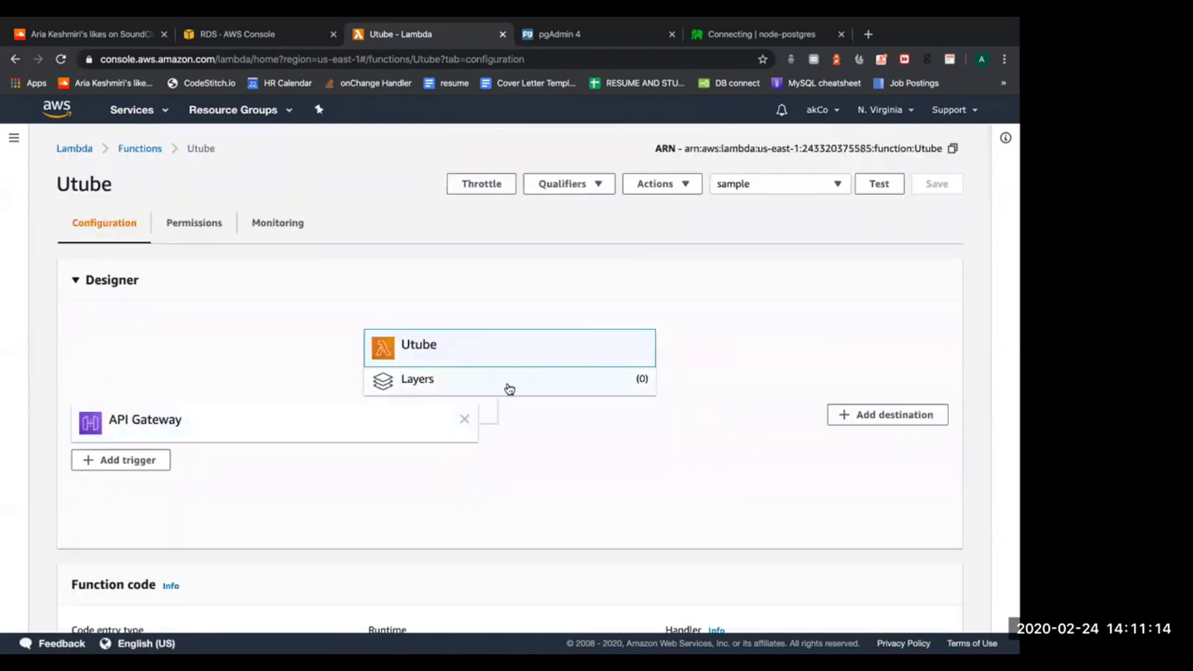
# Start adding a layer again, then go to the Lambda Layers list
pyautogui.click(507, 389)
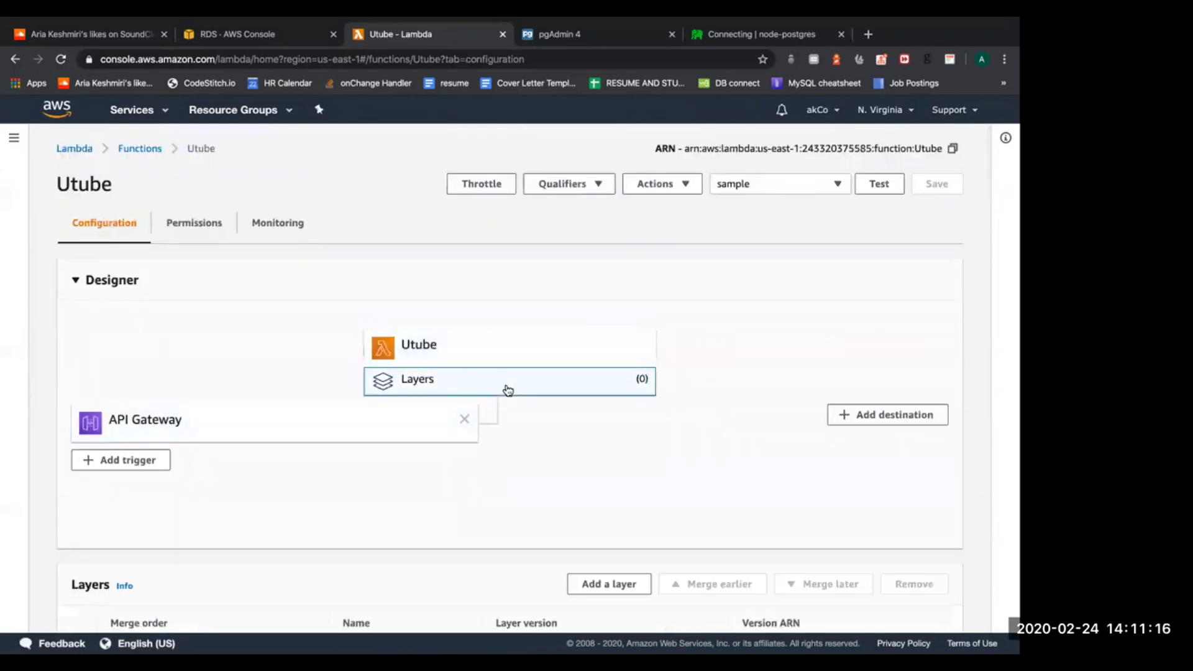
pyautogui.scroll(-1, 513, 373)
pyautogui.click(597, 569)
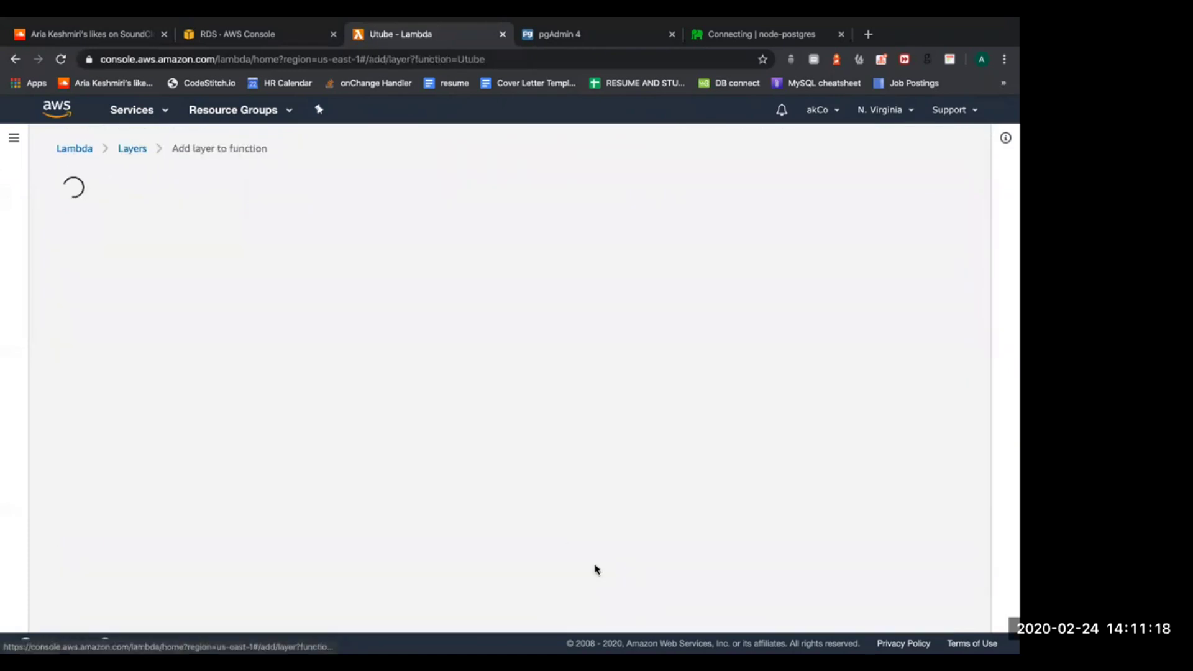
pyautogui.click(128, 150)
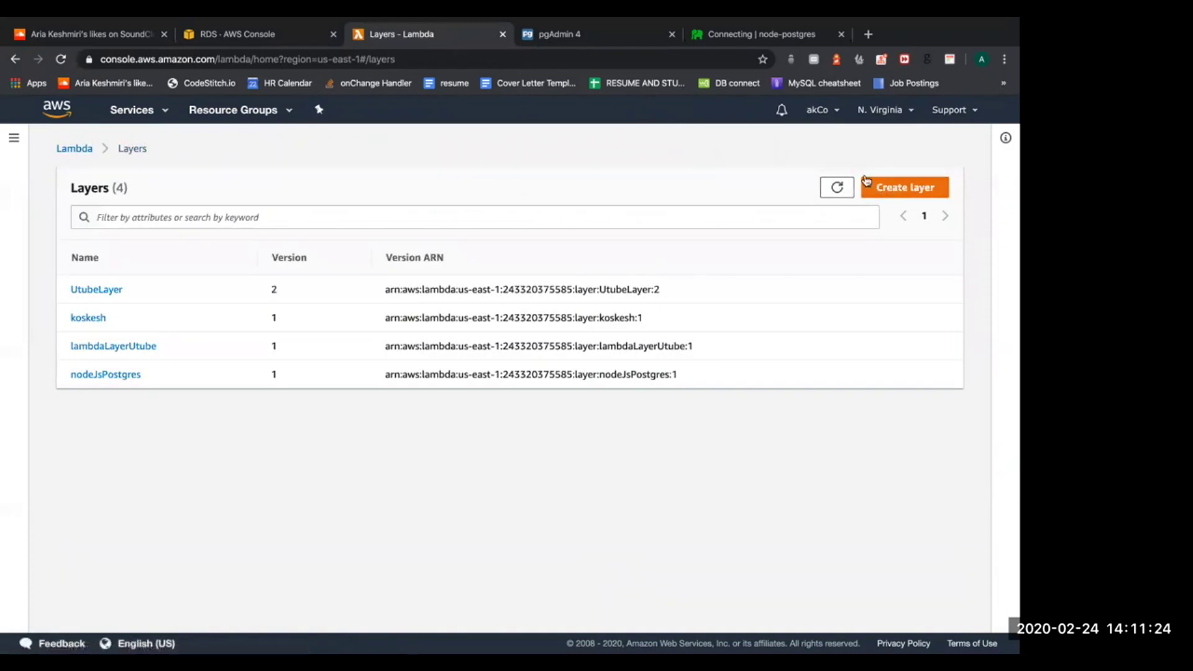
# Open the bookmarked Medium article on Lambda and PostgreSQL in a new tab
pyautogui.click(870, 38)
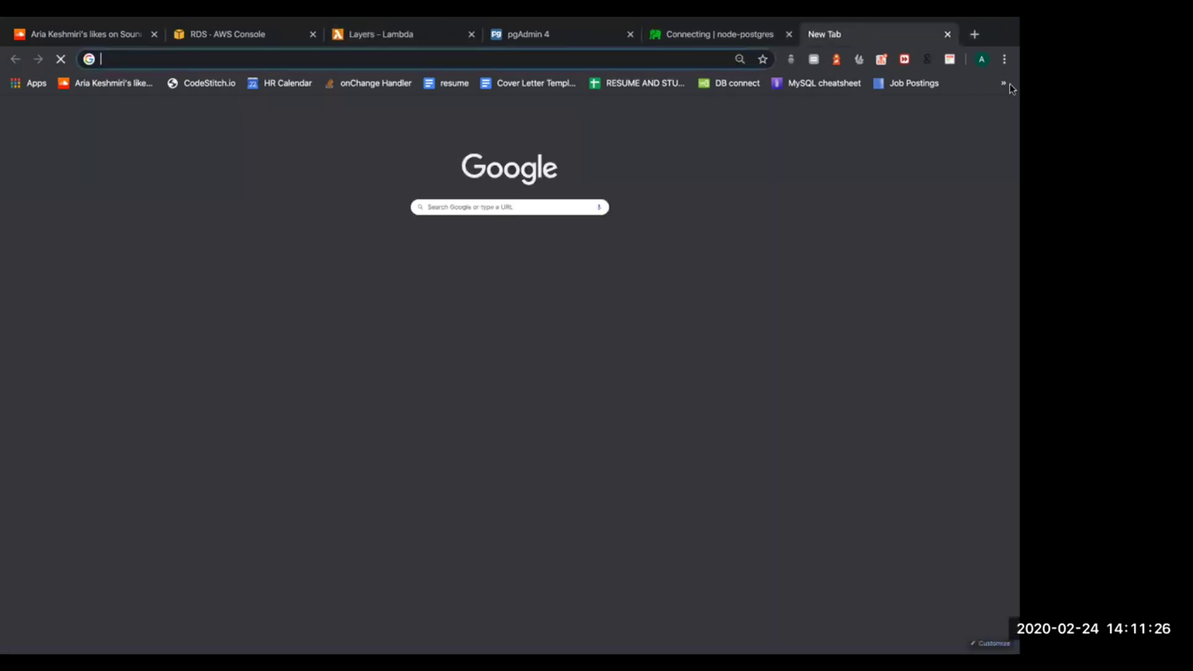
pyautogui.click(1003, 82)
pyautogui.scroll(-10, 770, 594)
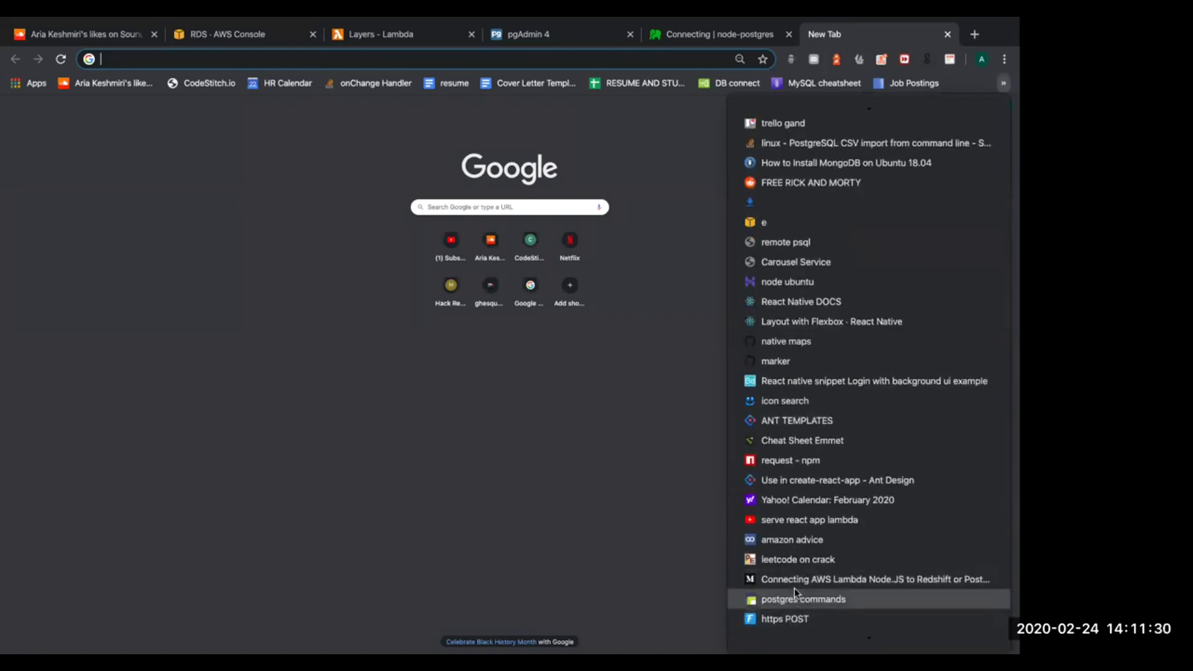
pyautogui.click(798, 580)
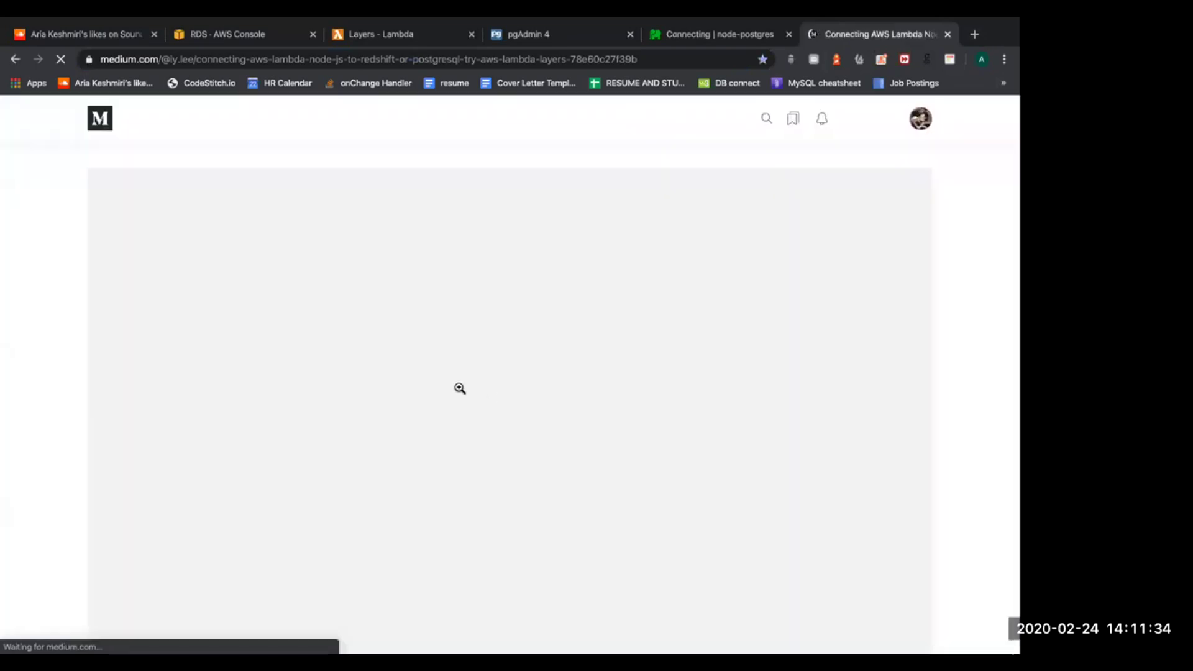
# Read the layer setup commands creating the nodePostgres and nodejs folders
pyautogui.scroll(-20, 448, 380)
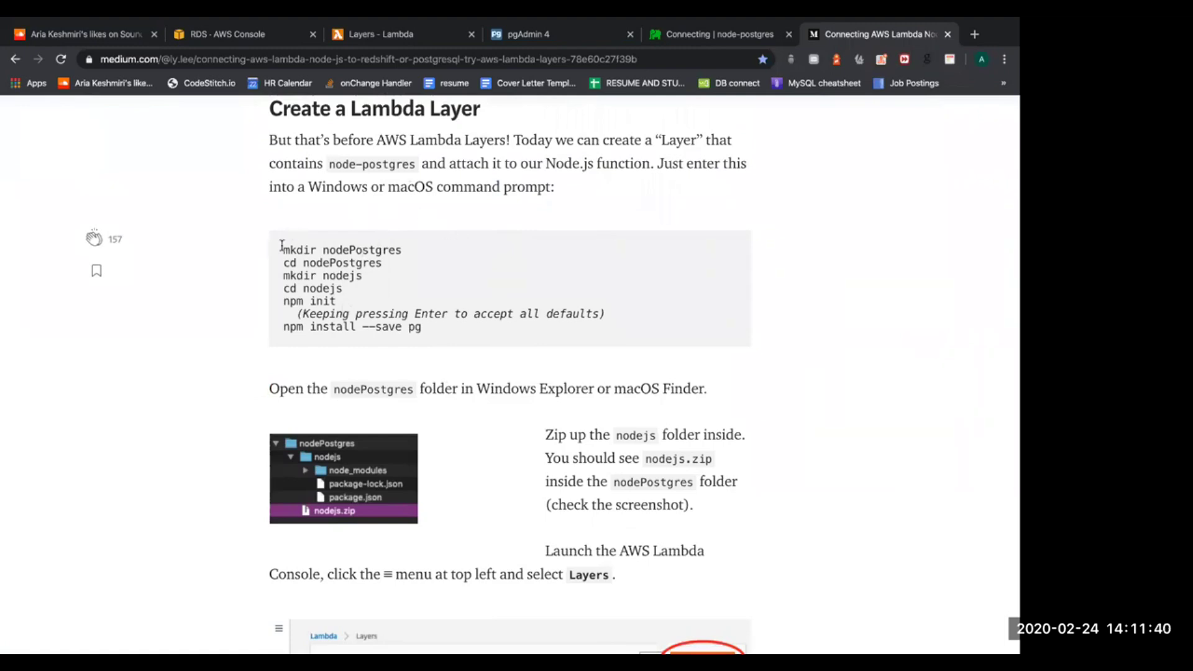
pyautogui.moveTo(284, 249); pyautogui.dragTo(428, 335)
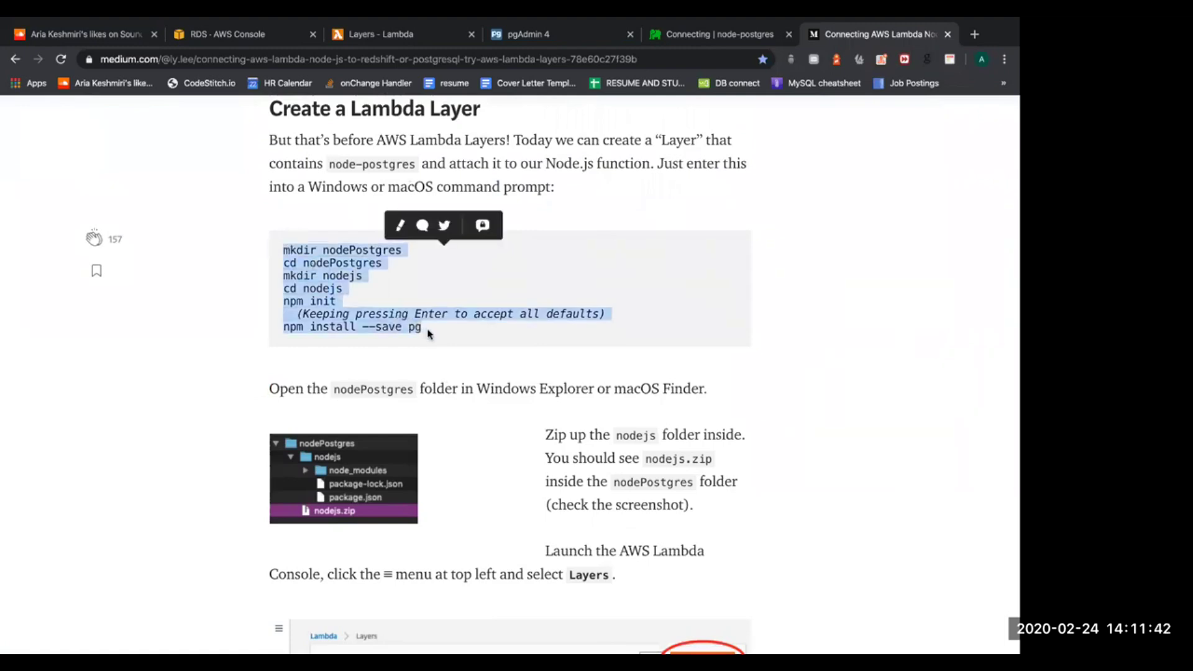
pyautogui.scroll(-5, 429, 334)
pyautogui.scroll(4, 404, 298)
pyautogui.click(356, 267)
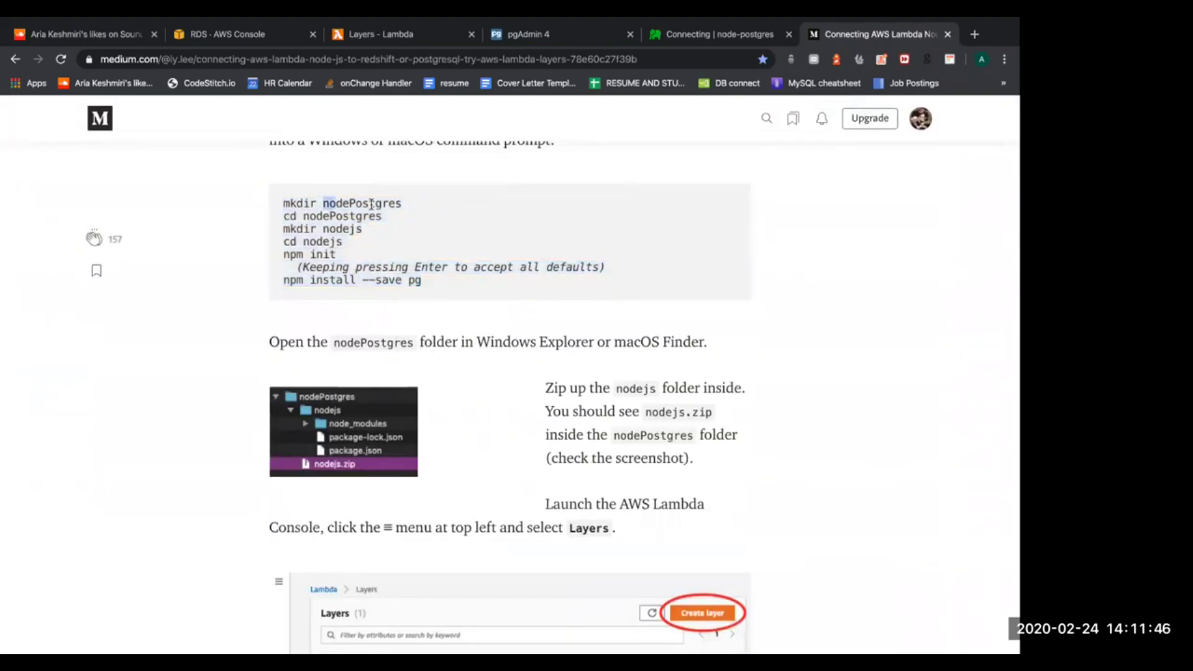
pyautogui.moveTo(324, 204); pyautogui.dragTo(409, 212)
pyautogui.click(328, 186)
pyautogui.doubleClick(332, 214)
pyautogui.doubleClick(332, 230)
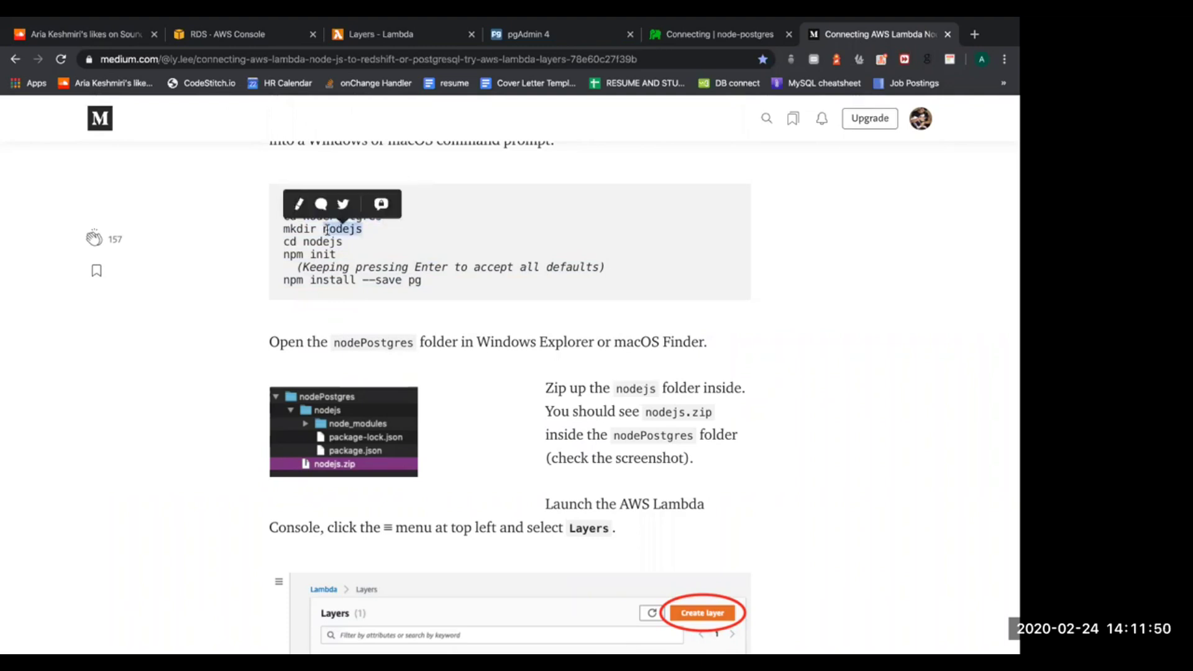
pyautogui.click(353, 229)
pyautogui.doubleClick(352, 228)
pyautogui.doubleClick(330, 242)
pyautogui.click(332, 242)
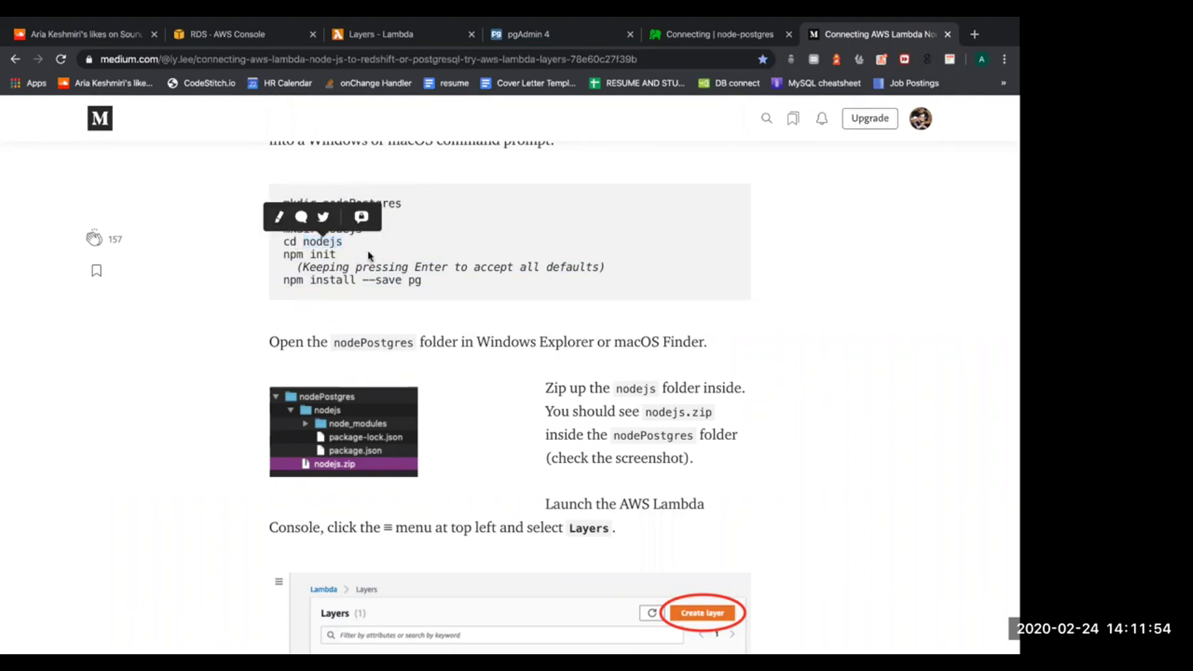
# Review the npm init (accept all defaults) and npm install --save pg steps, then return to the Layers tab
pyautogui.moveTo(341, 255); pyautogui.dragTo(283, 254)
pyautogui.click(283, 254)
pyautogui.doubleClick(294, 254)
pyautogui.doubleClick(325, 255)
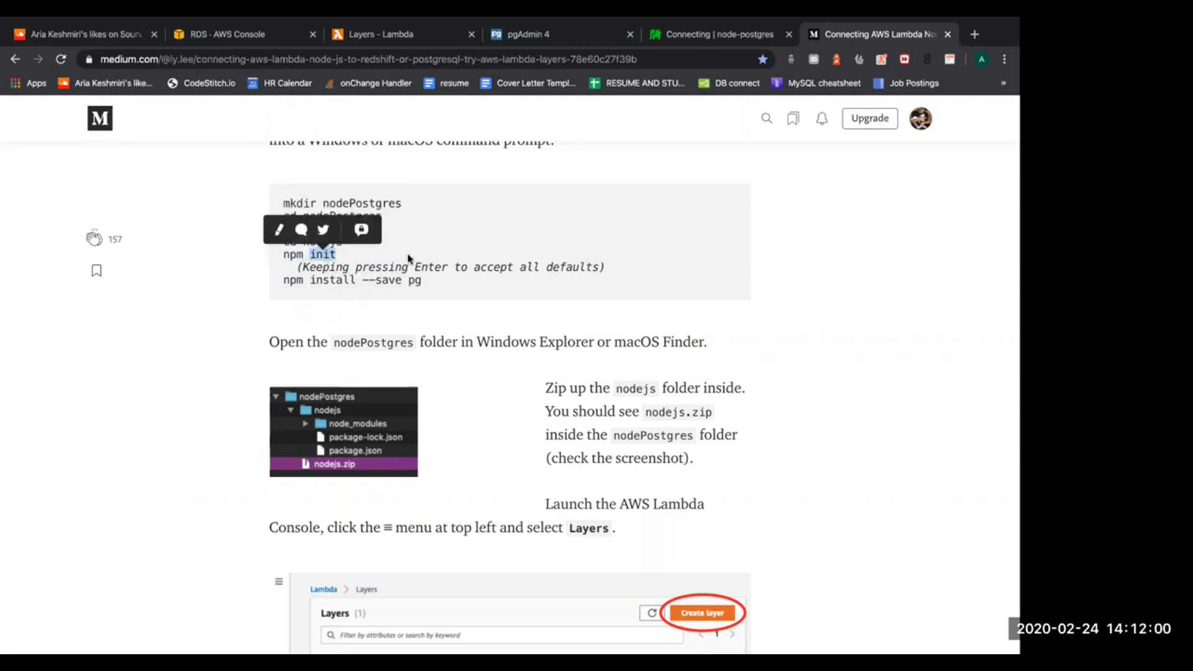
pyautogui.click(408, 259)
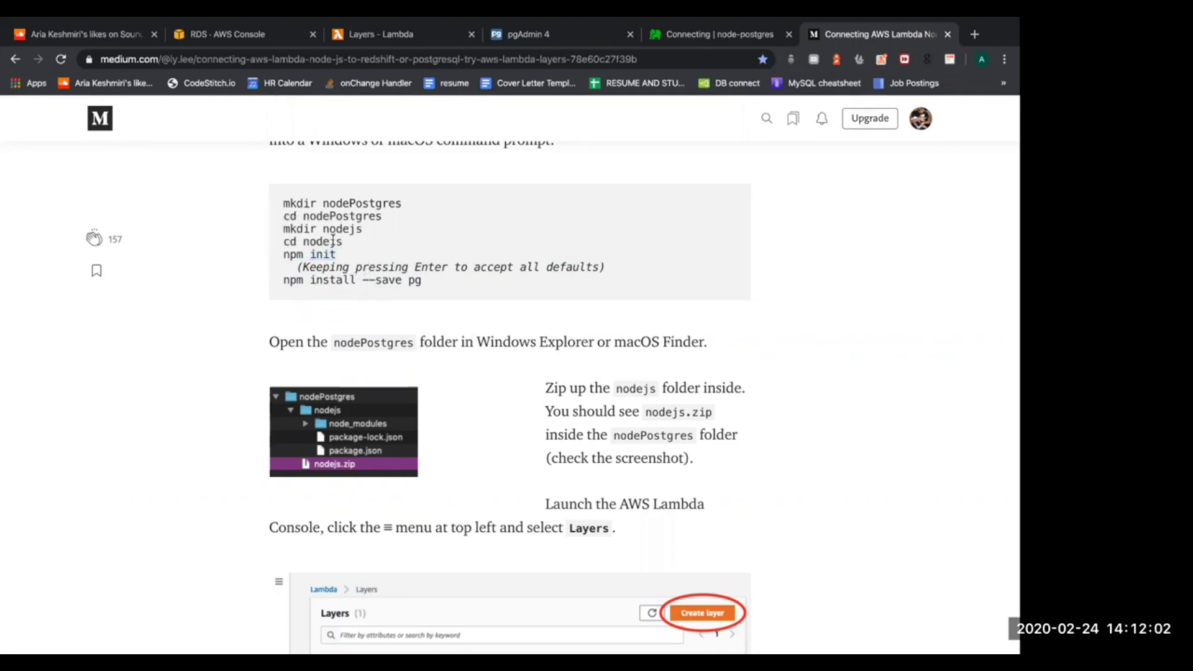
pyautogui.moveTo(622, 271); pyautogui.dragTo(388, 262)
pyautogui.click(365, 295)
pyautogui.moveTo(283, 280); pyautogui.dragTo(428, 287)
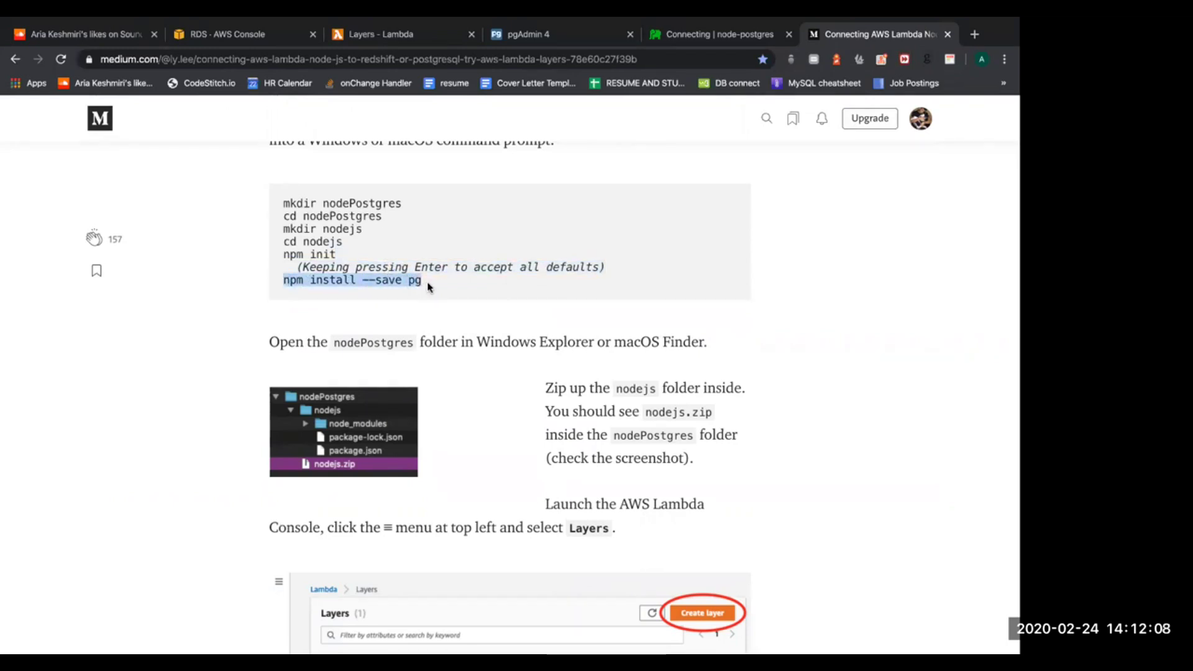
pyautogui.click(429, 287)
pyautogui.doubleClick(410, 281)
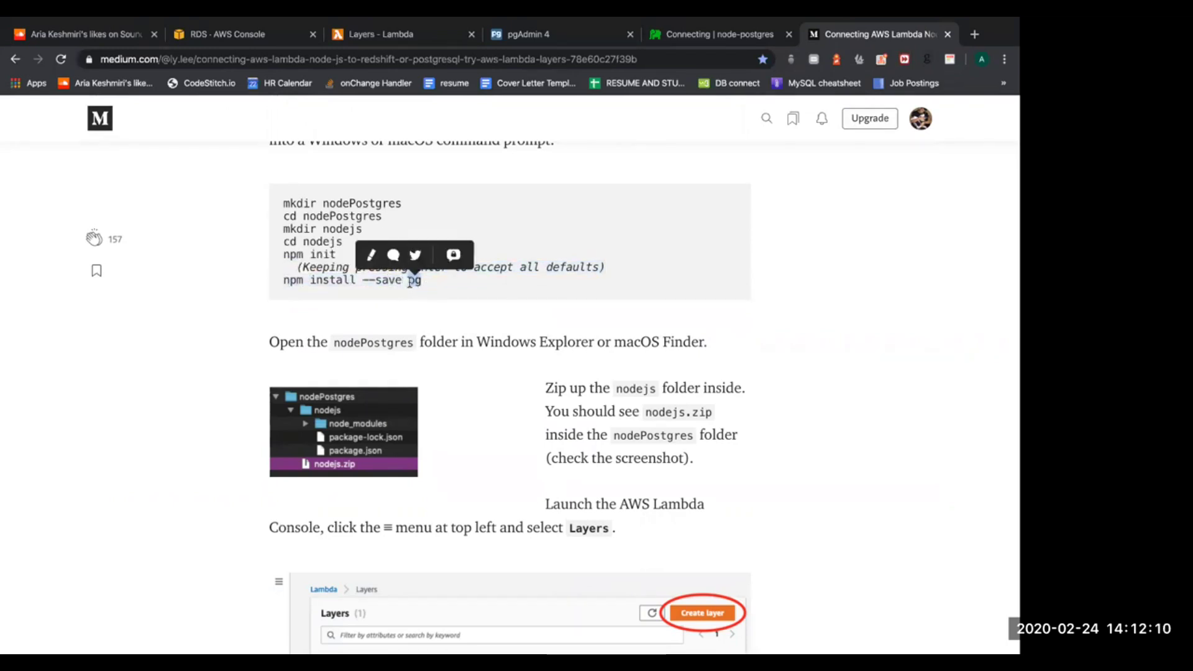
pyautogui.doubleClick(532, 272)
pyautogui.tripleClick(516, 281)
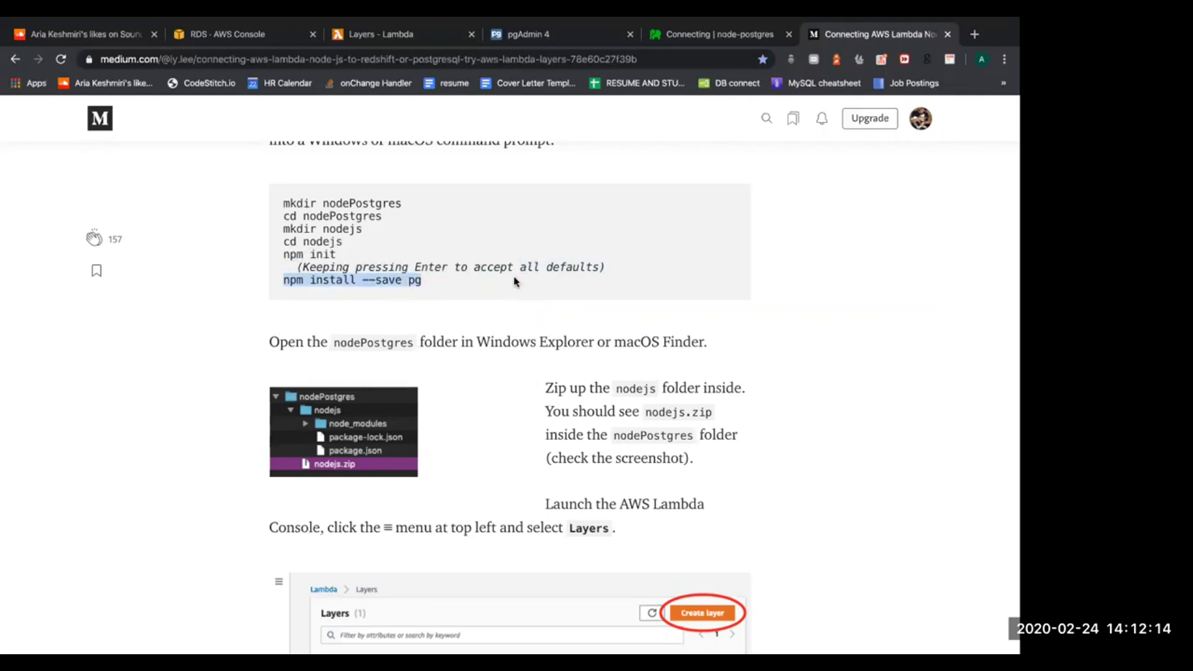
pyautogui.scroll(15, 514, 282)
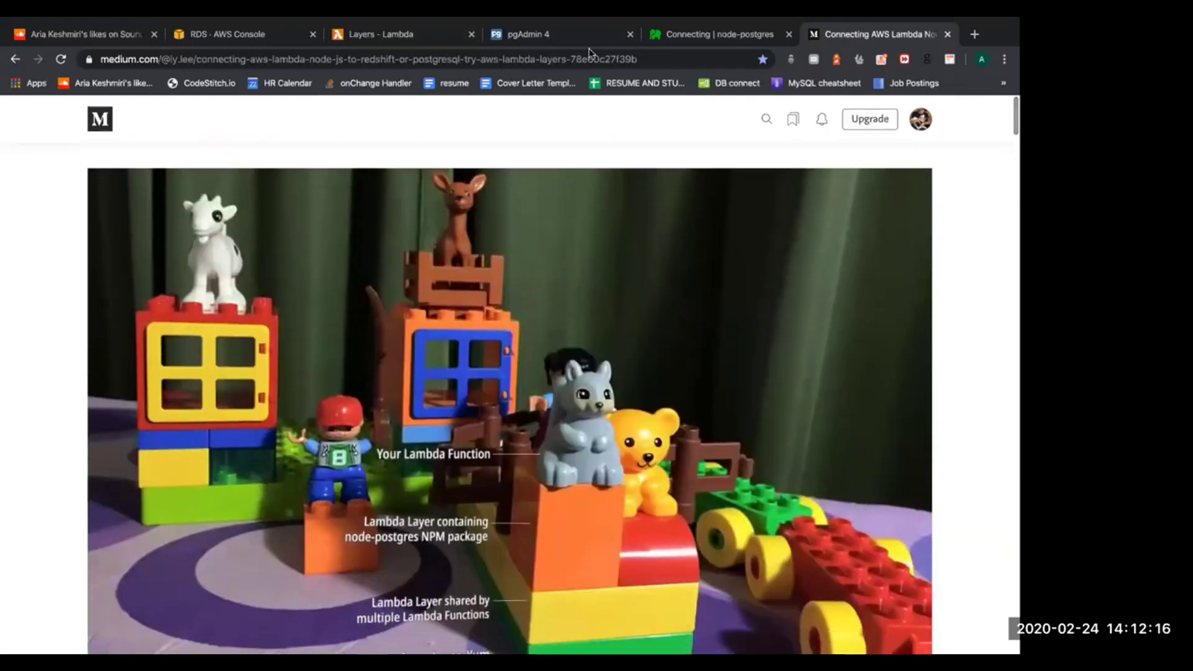
pyautogui.click(406, 37)
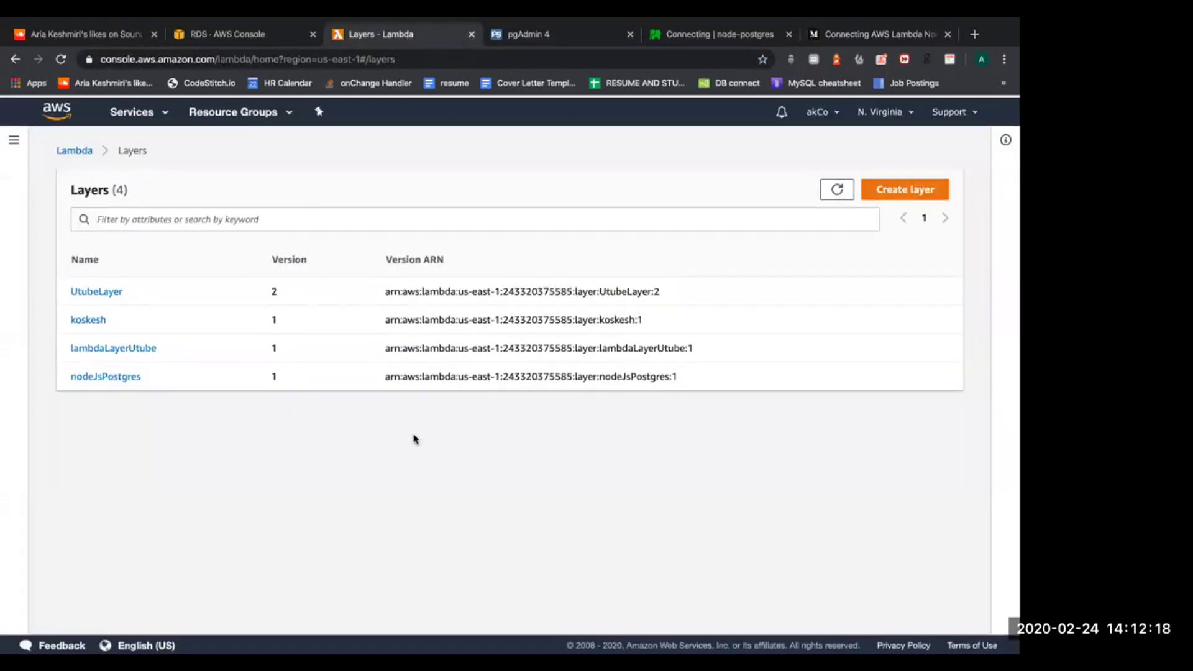
# Navigate from the Lambda dashboard back to the Utube function's configuration
pyautogui.click(75, 149)
pyautogui.click(281, 294)
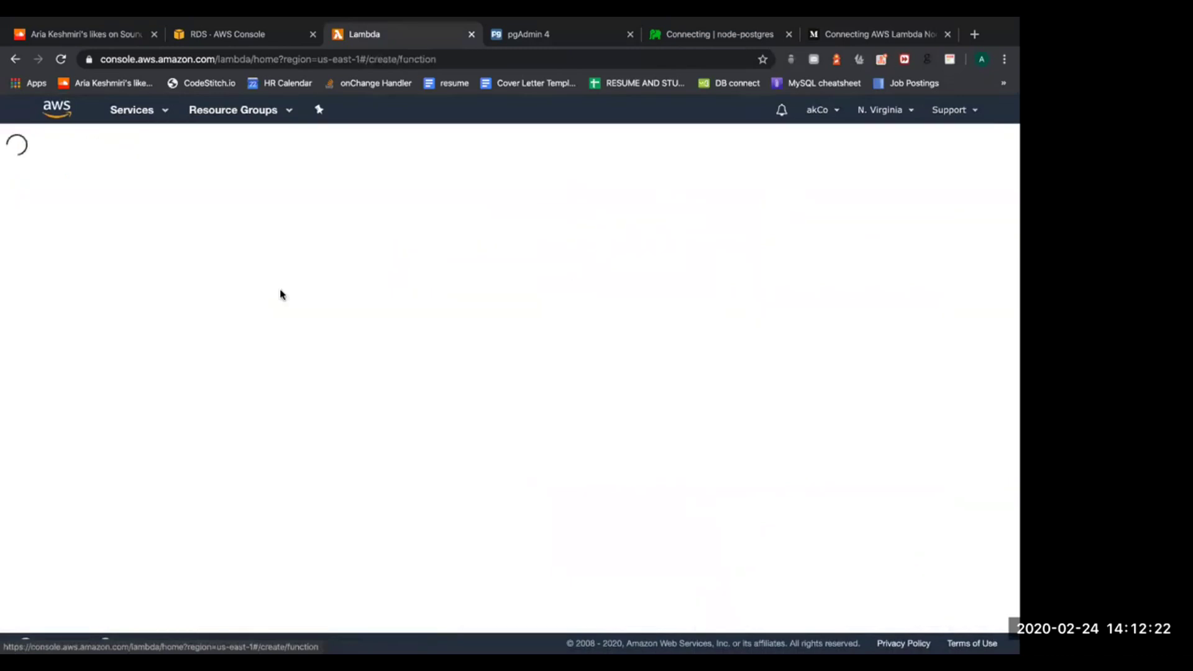
pyautogui.click(139, 148)
pyautogui.click(122, 347)
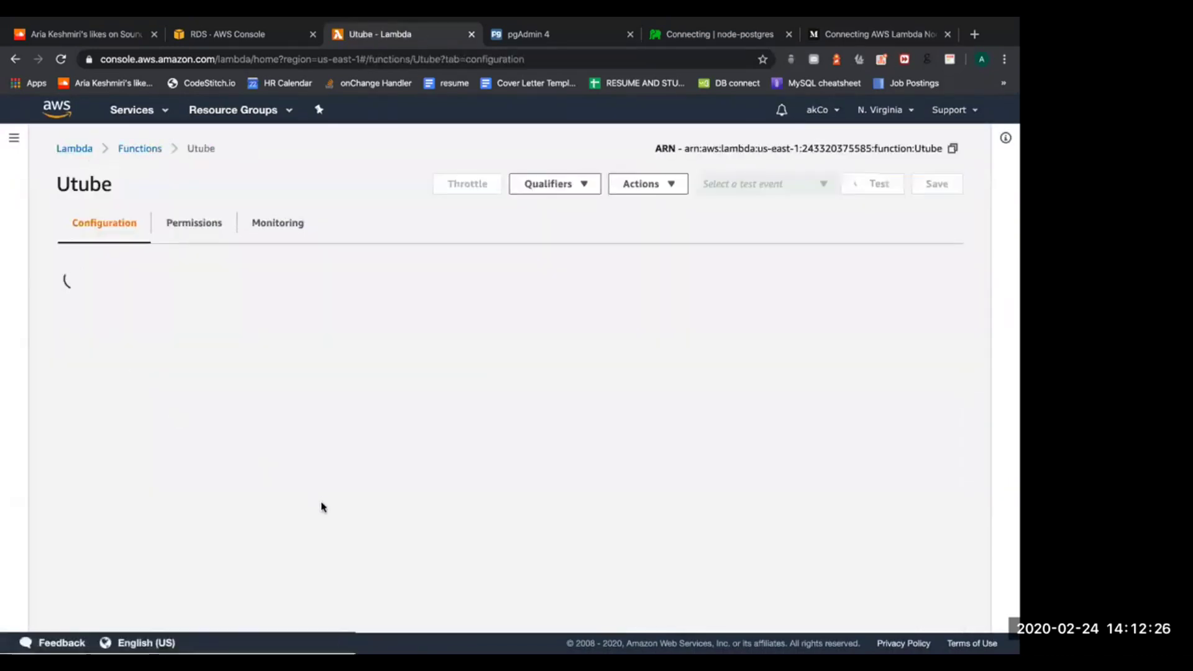
pyautogui.scroll(-10, 322, 506)
pyautogui.scroll(-5, 322, 506)
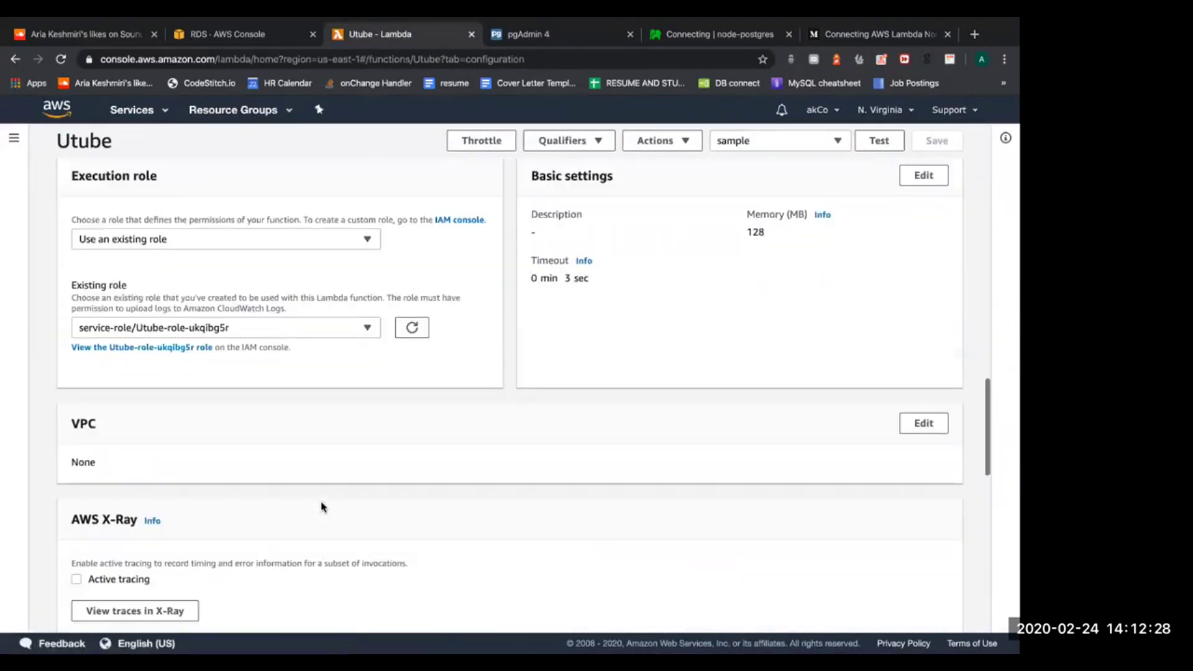
# Select the existing execution role for Utube and save the function
pyautogui.click(253, 354)
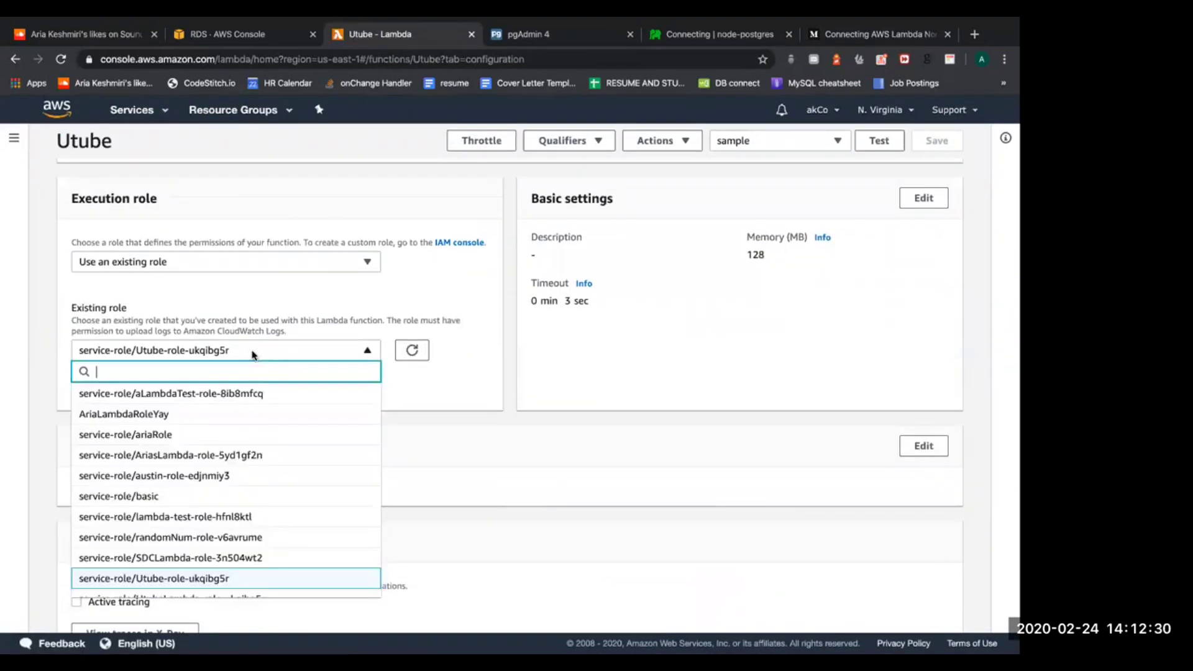
pyautogui.click(178, 414)
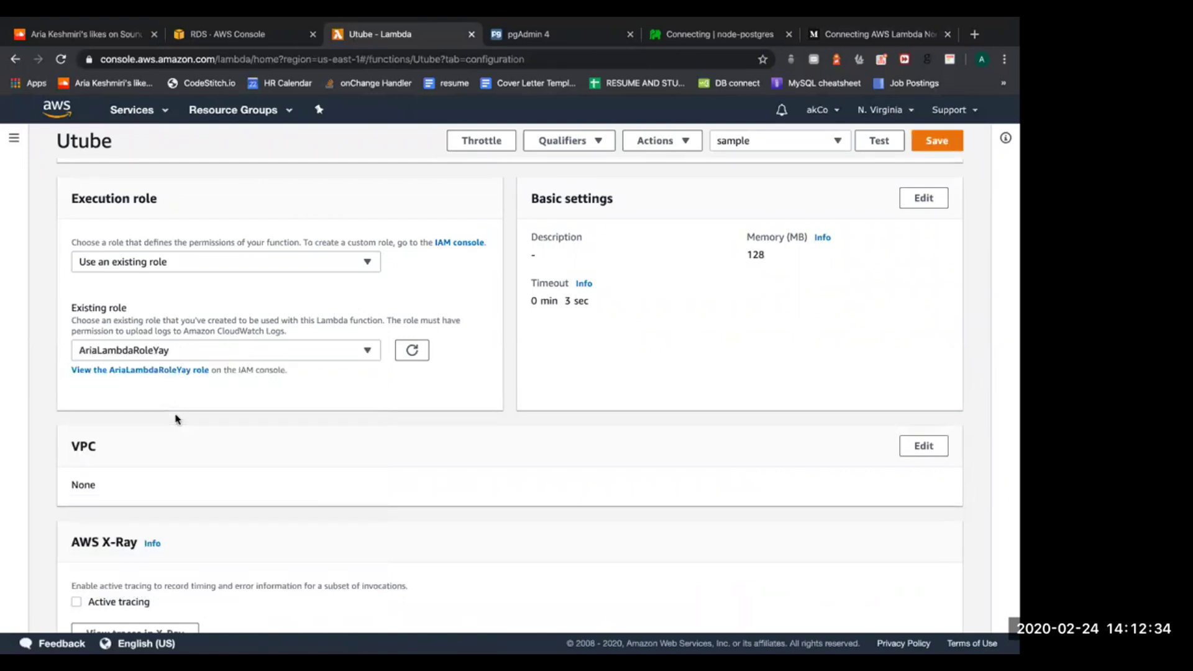
pyautogui.click(342, 262)
pyautogui.click(344, 261)
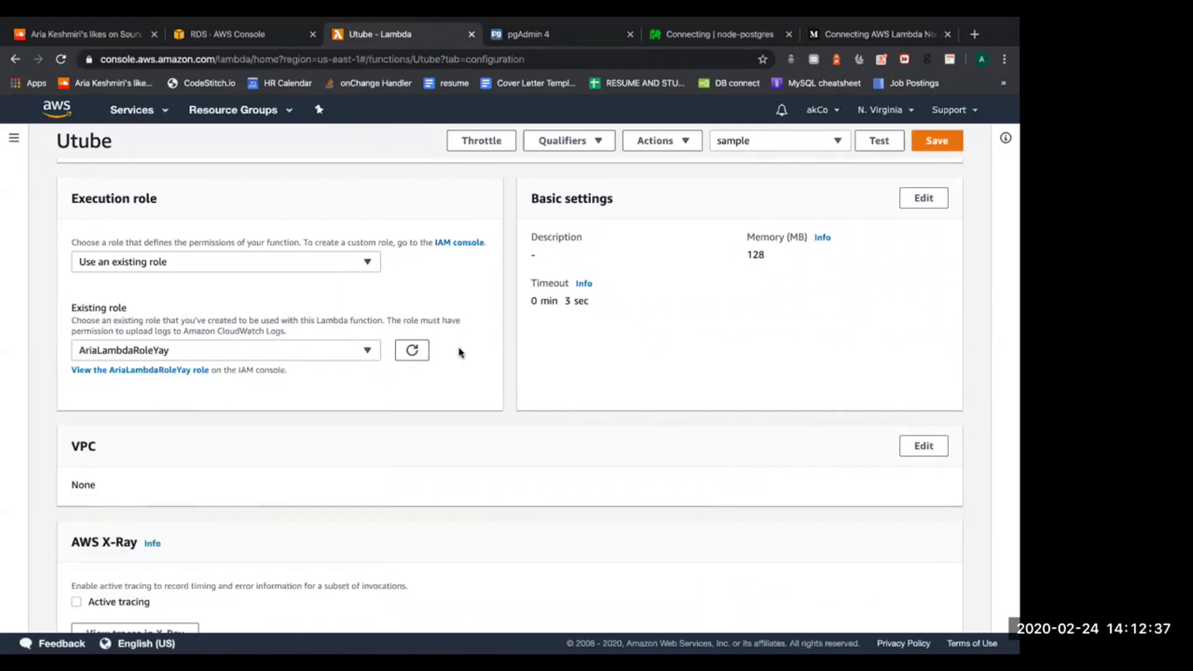
pyautogui.click(936, 141)
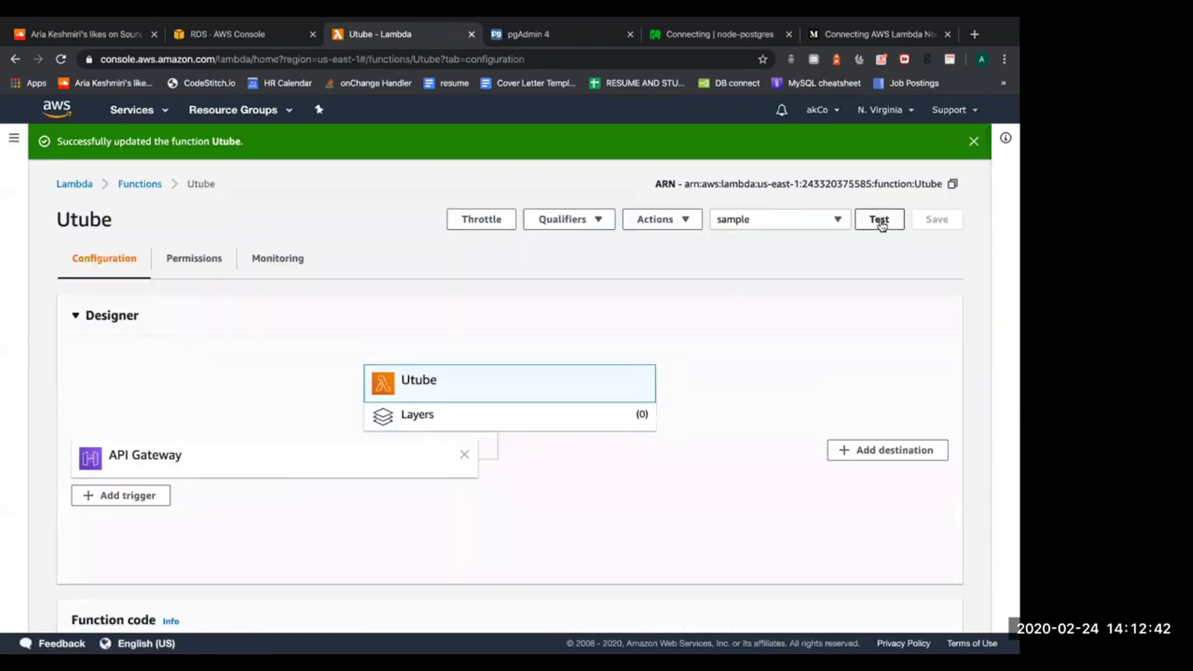
# Run the sample test and read the "Cannot find module 'pg'" error details
pyautogui.click(878, 221)
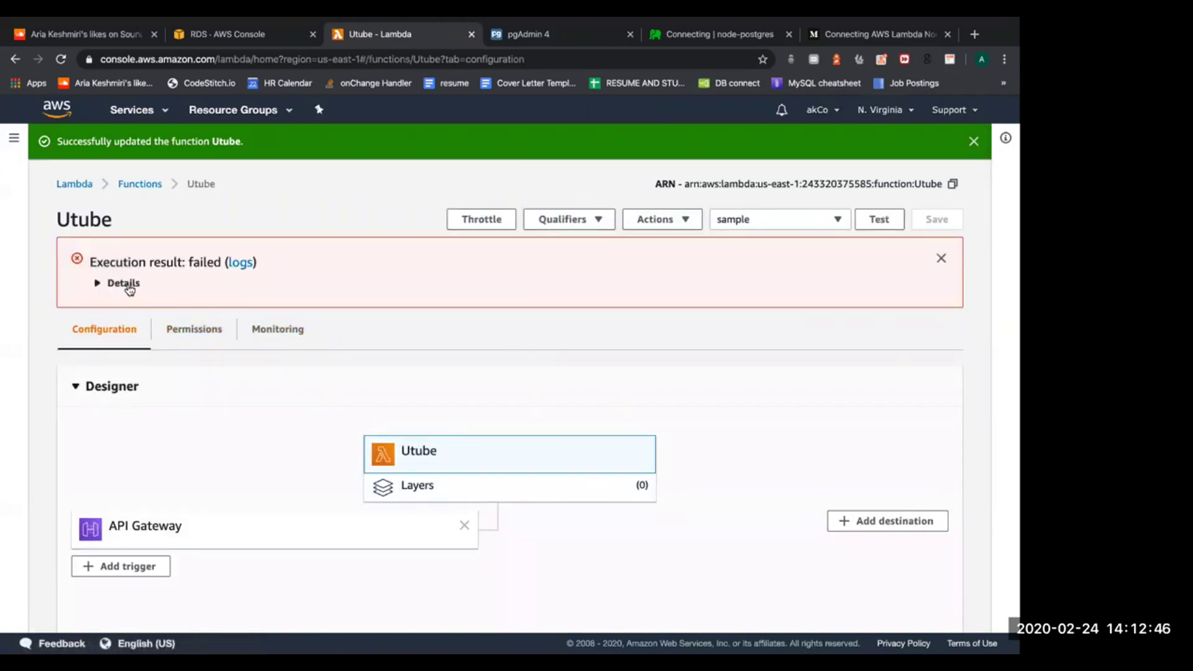
pyautogui.click(123, 284)
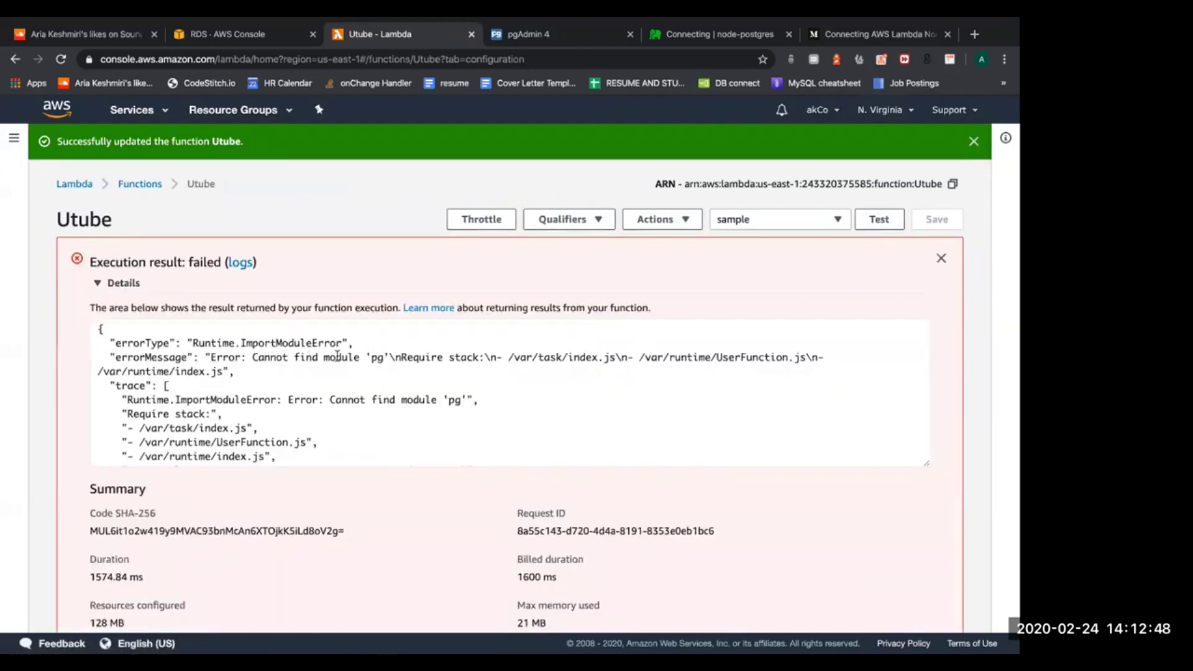
pyautogui.scroll(-5, 354, 361)
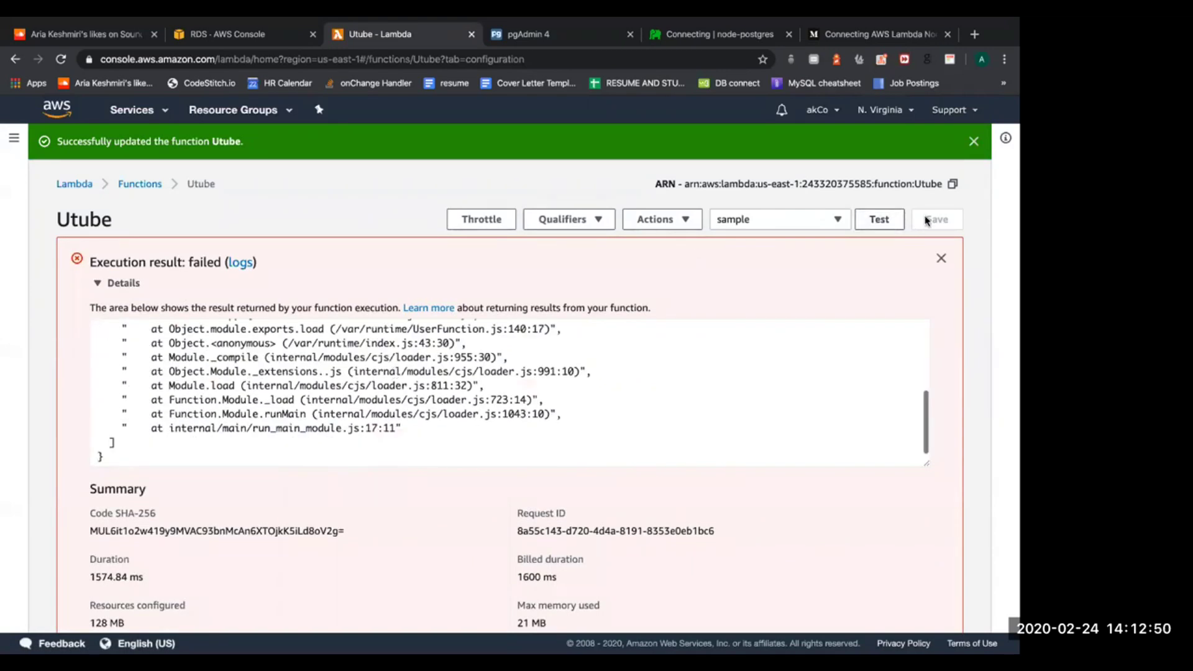
pyautogui.scroll(-10, 422, 488)
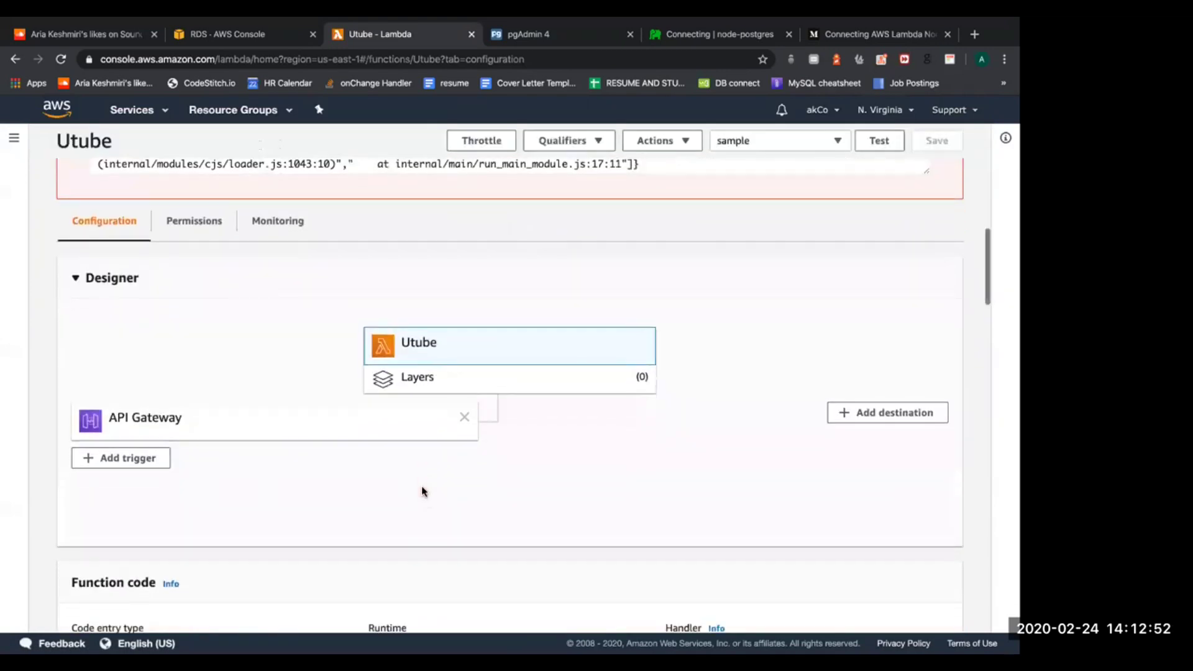
pyautogui.scroll(-2, 422, 491)
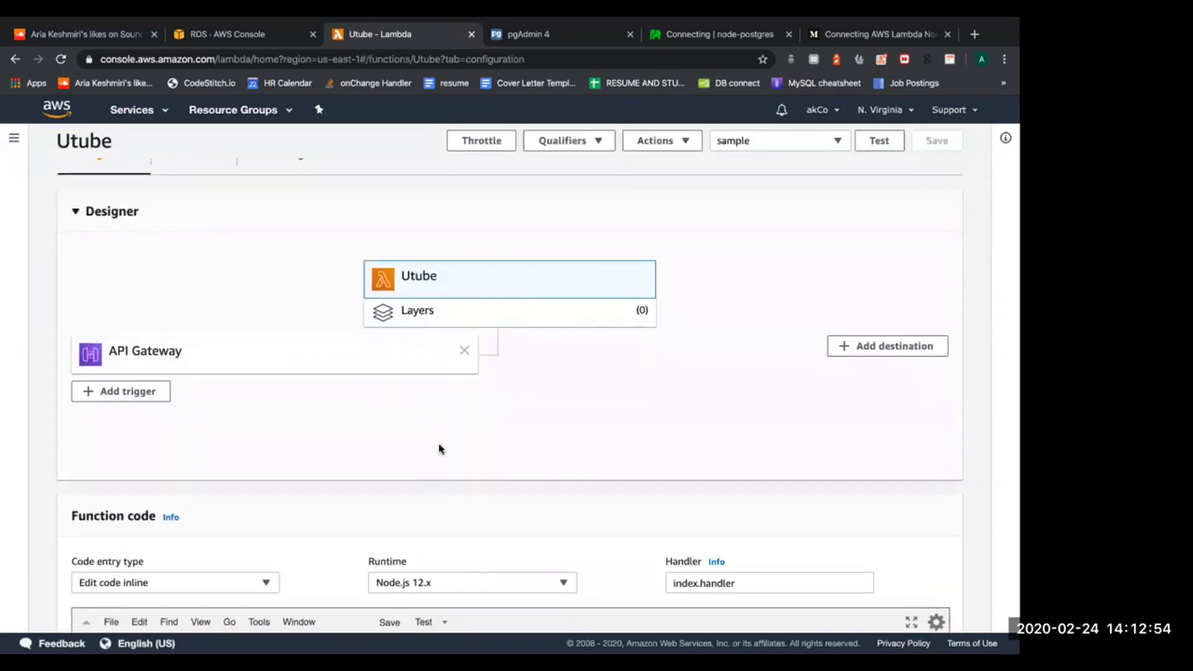
pyautogui.scroll(-7, 440, 448)
pyautogui.scroll(3, 440, 448)
pyautogui.scroll(-12, 440, 448)
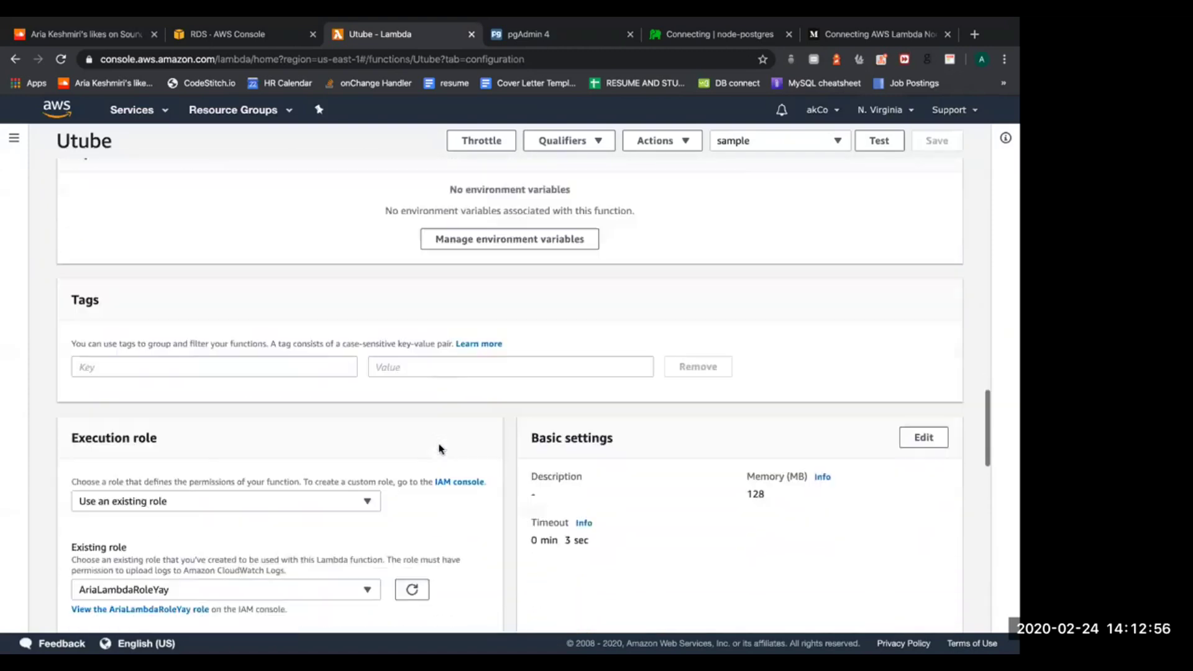
pyautogui.scroll(2, 438, 448)
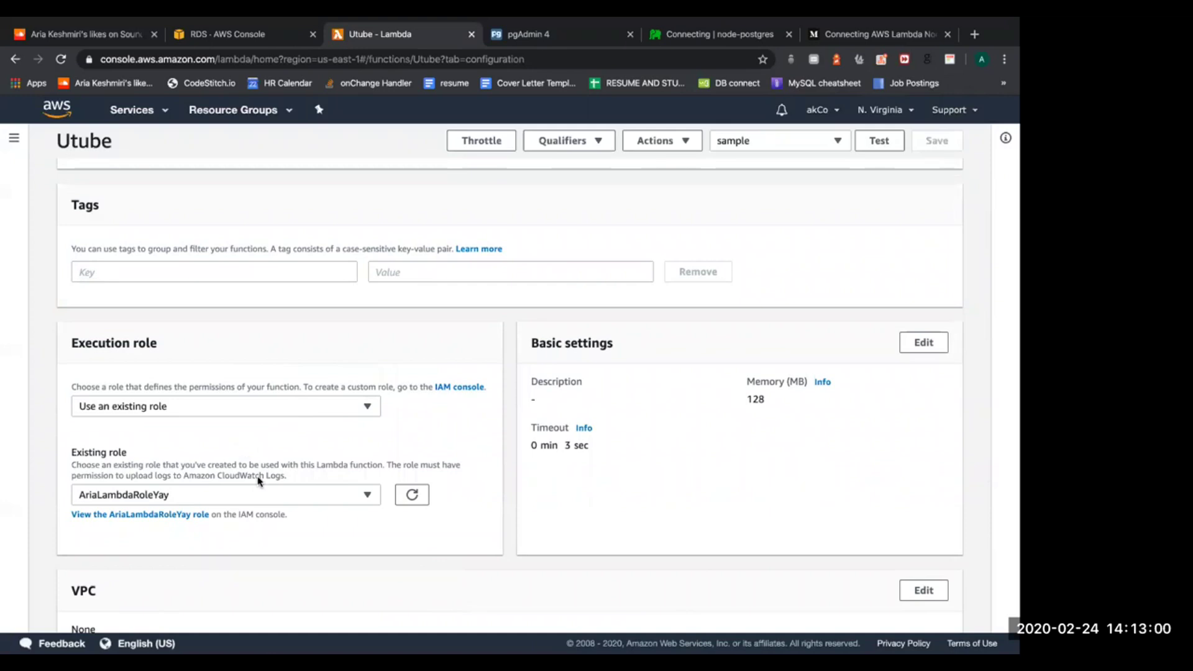
pyautogui.scroll(5, 258, 480)
pyautogui.scroll(-8, 259, 479)
pyautogui.scroll(1, 260, 481)
pyautogui.scroll(10, 259, 480)
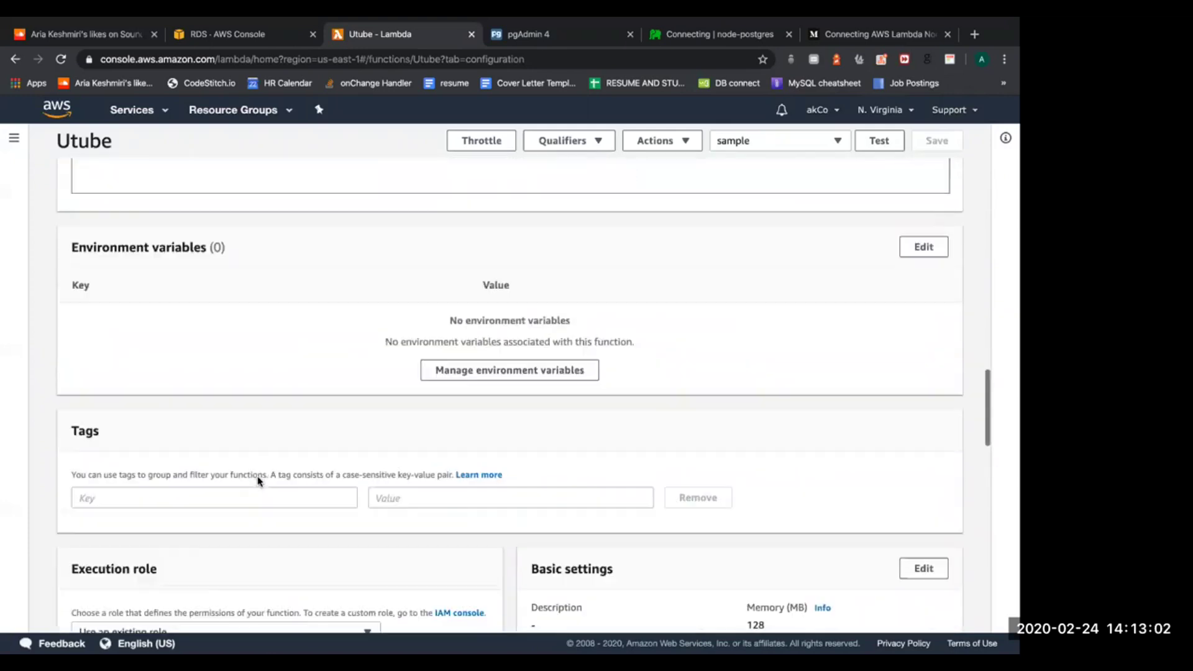
pyautogui.scroll(-2, 259, 481)
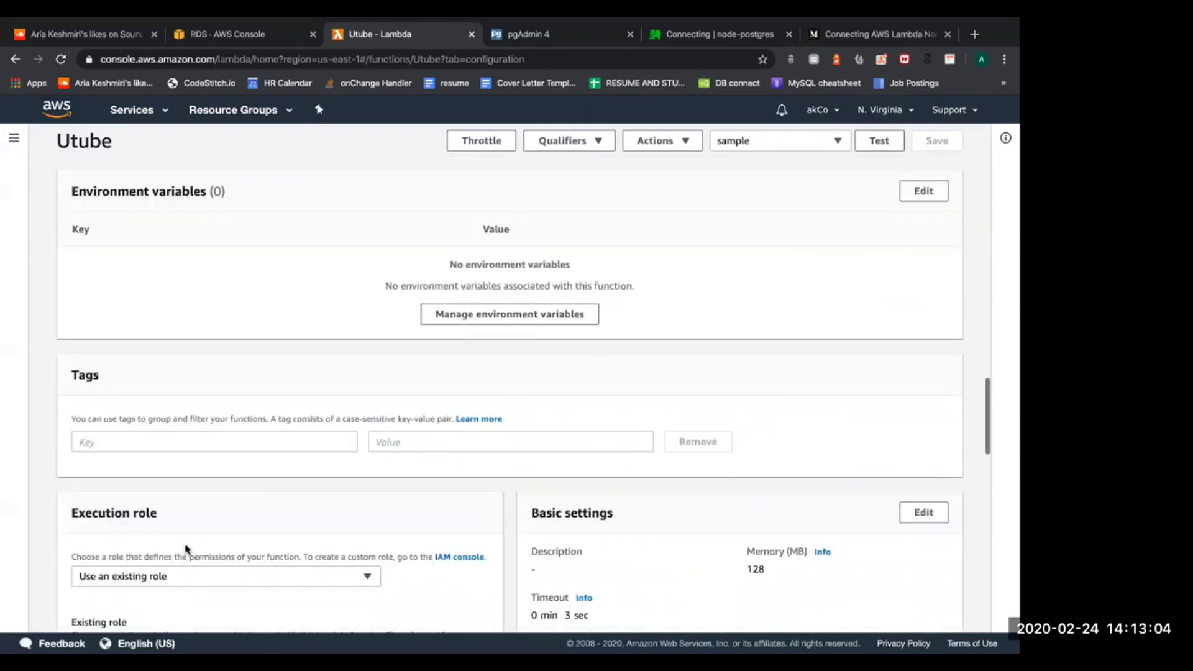
pyautogui.scroll(12, 184, 548)
pyautogui.scroll(-1, 471, 506)
pyautogui.scroll(-5, 471, 505)
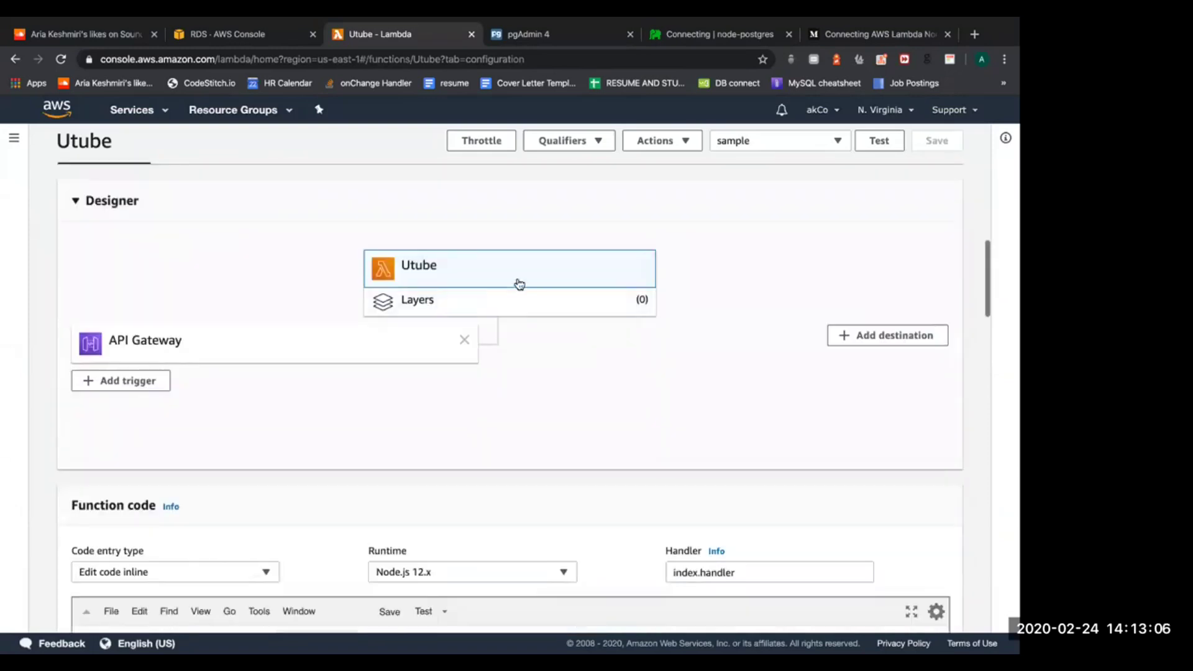
# Add the nodeJsPostgres layer, version 1, from the Designer's Layers panel and save Utube
pyautogui.click(514, 301)
pyautogui.scroll(-1, 607, 362)
pyautogui.click(606, 505)
pyautogui.click(418, 382)
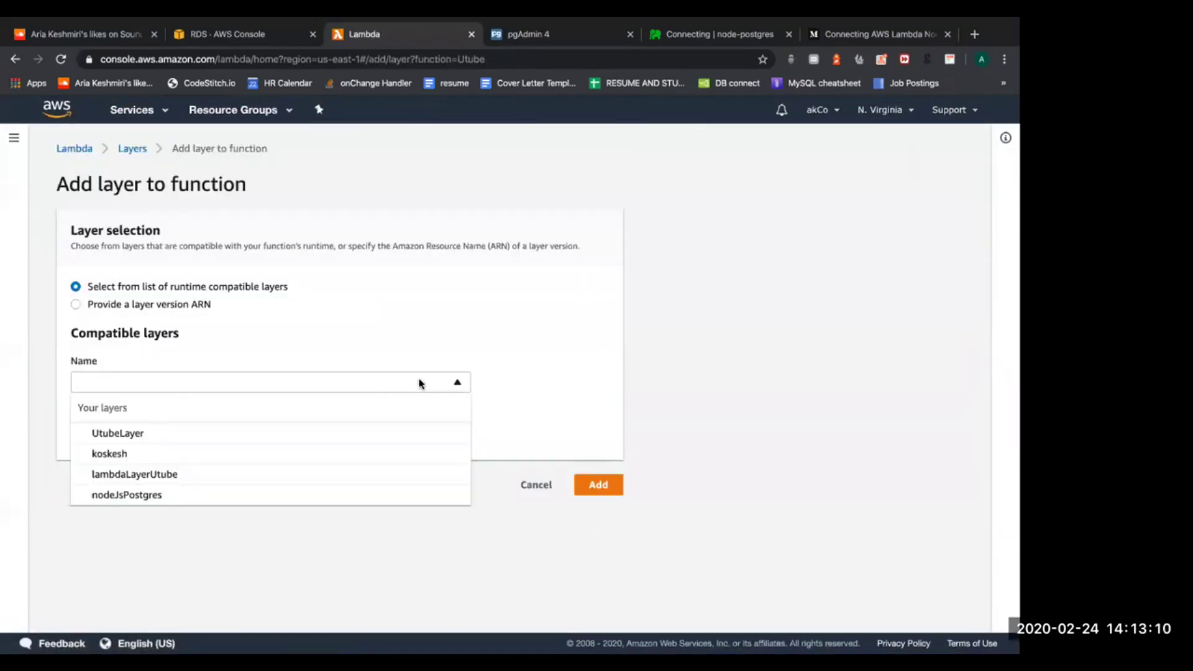
pyautogui.click(218, 496)
pyautogui.click(230, 441)
pyautogui.click(226, 456)
pyautogui.click(597, 486)
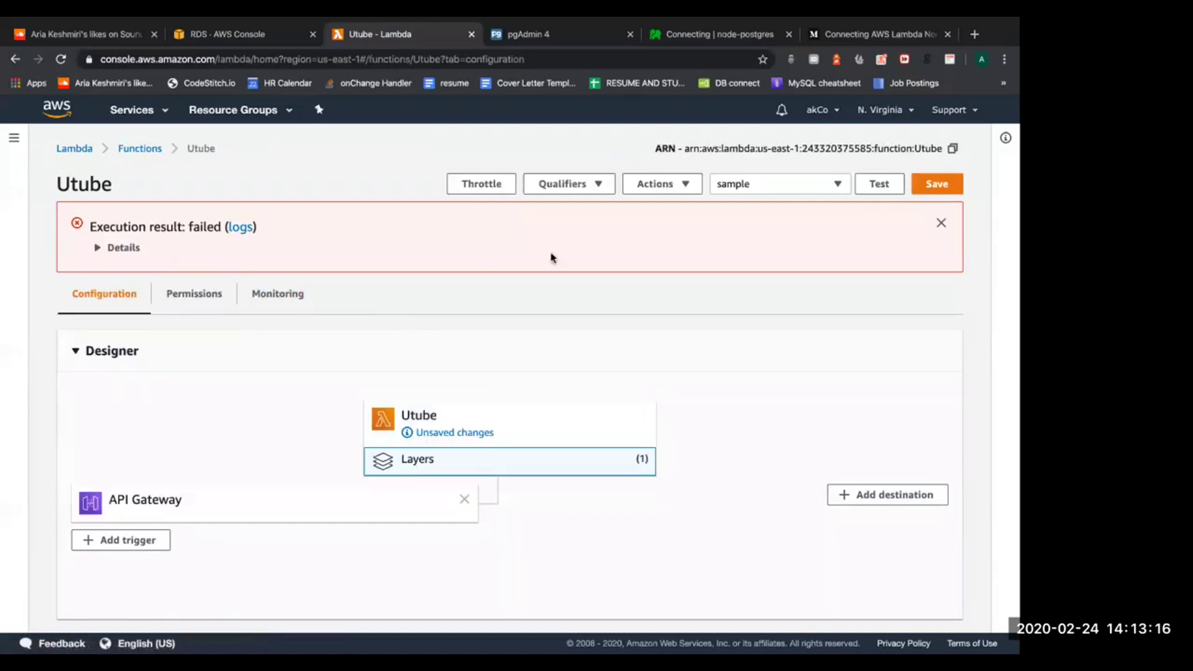
pyautogui.click(949, 184)
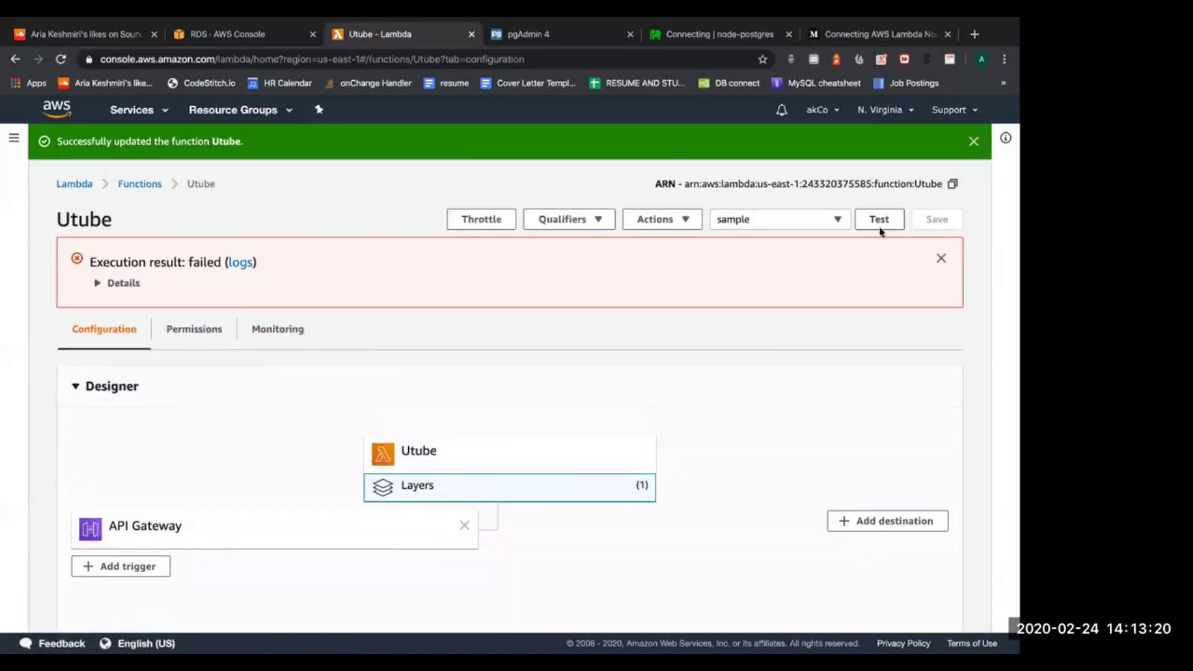
# Rerun the test and review the logged SELECT result: rowCount 4, todo rows ids 1–4
pyautogui.click(879, 220)
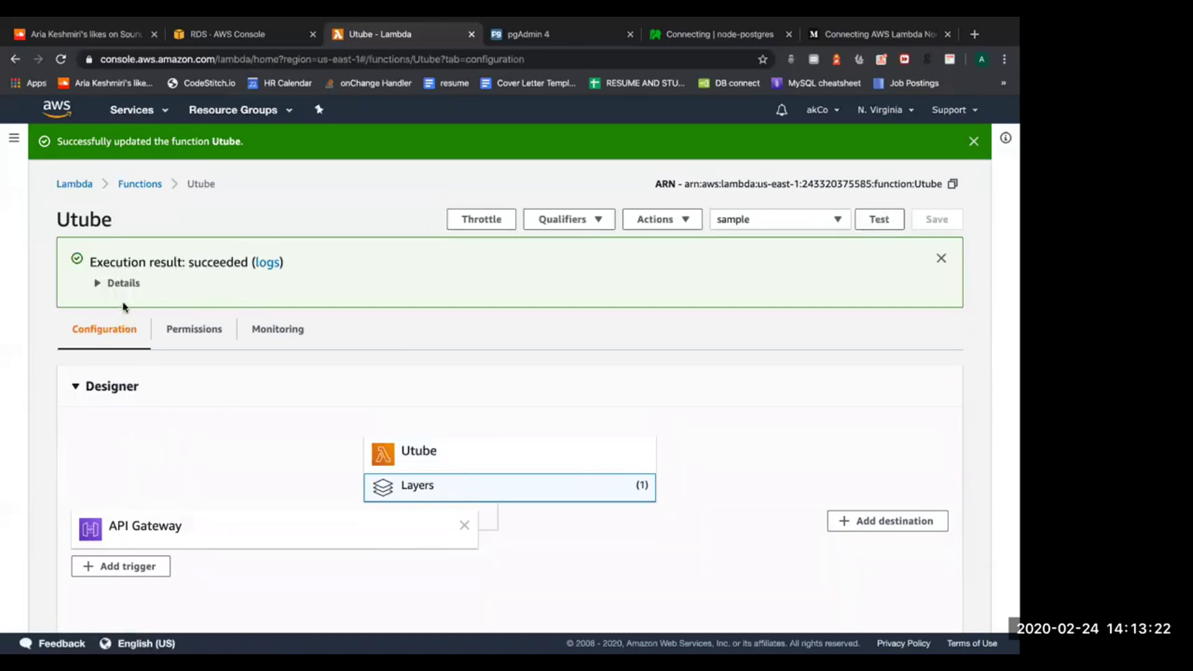
pyautogui.click(119, 283)
pyautogui.scroll(-6, 217, 331)
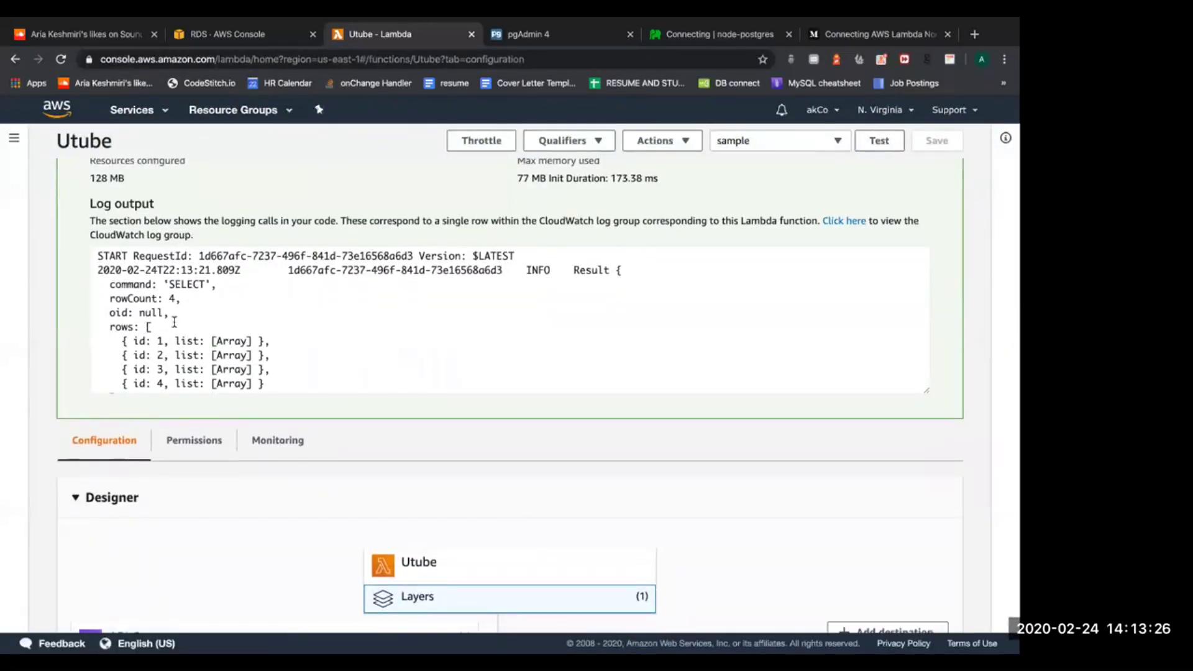
pyautogui.scroll(-2, 174, 322)
pyautogui.scroll(2, 174, 322)
pyautogui.scroll(-1, 114, 322)
pyautogui.scroll(1, 114, 322)
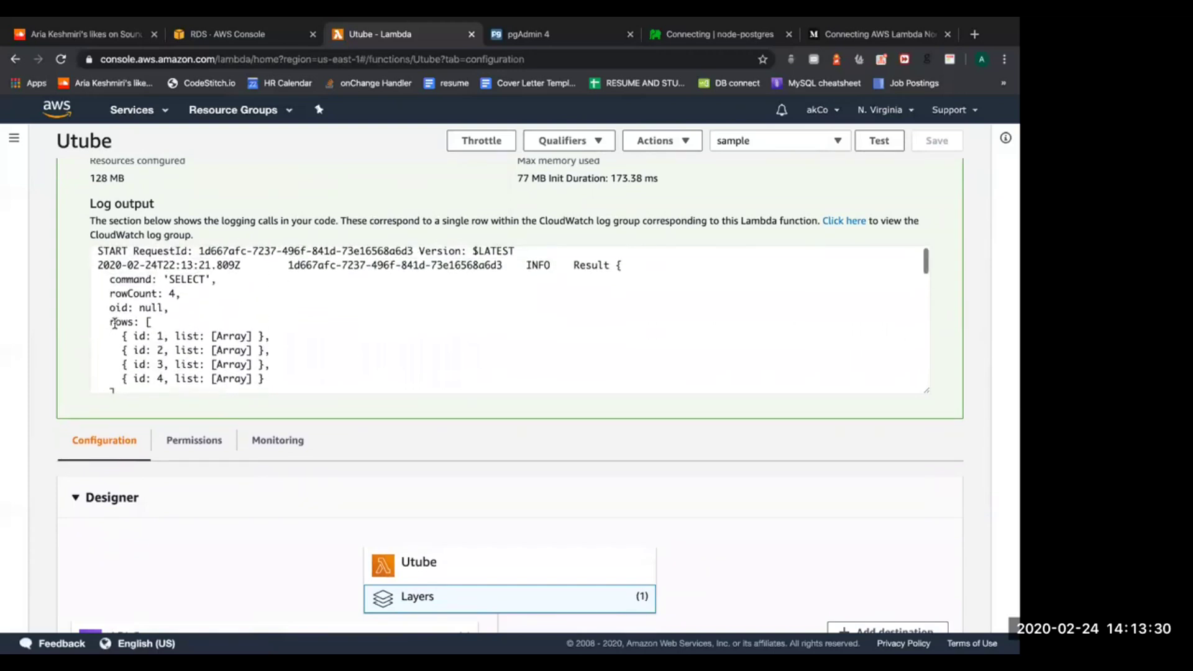
pyautogui.scroll(-1, 115, 323)
pyautogui.scroll(-1, 114, 323)
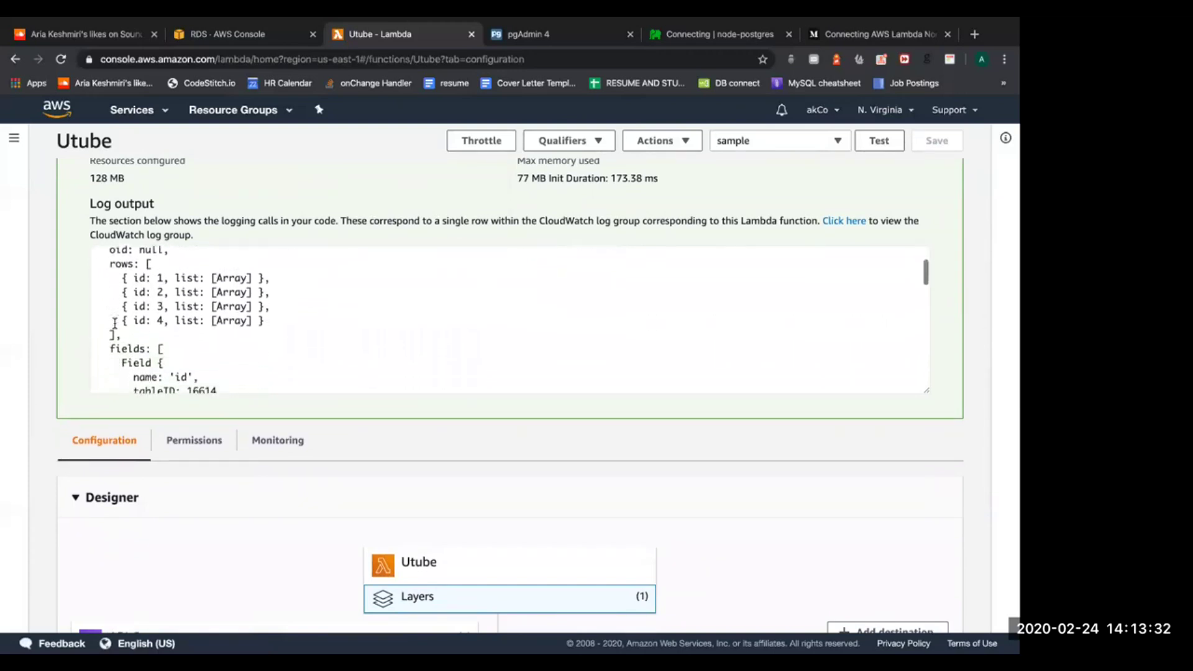
pyautogui.scroll(2, 193, 309)
pyautogui.moveTo(106, 285); pyautogui.dragTo(211, 245)
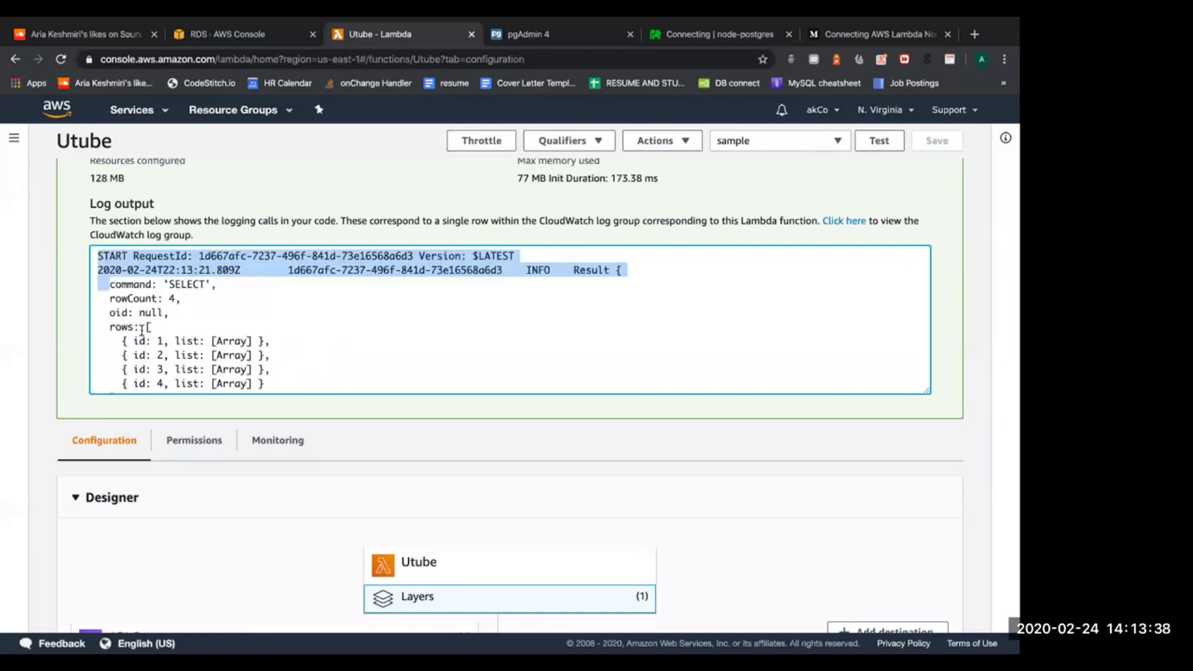
pyautogui.doubleClick(115, 324)
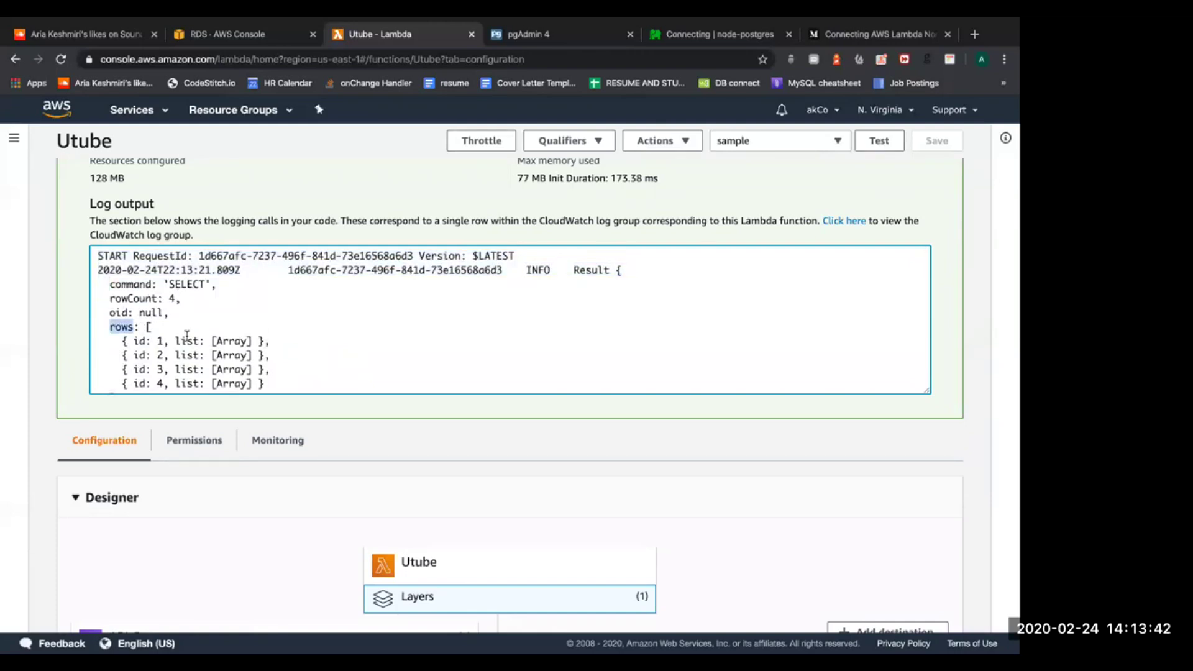
pyautogui.scroll(-3, 186, 335)
pyautogui.scroll(-5, 171, 515)
pyautogui.scroll(6, 173, 515)
pyautogui.scroll(-5, 524, 392)
# Select the Utube function box to show its Function code
pyautogui.click(524, 389)
pyautogui.scroll(-1, 439, 445)
pyautogui.scroll(-7, 411, 467)
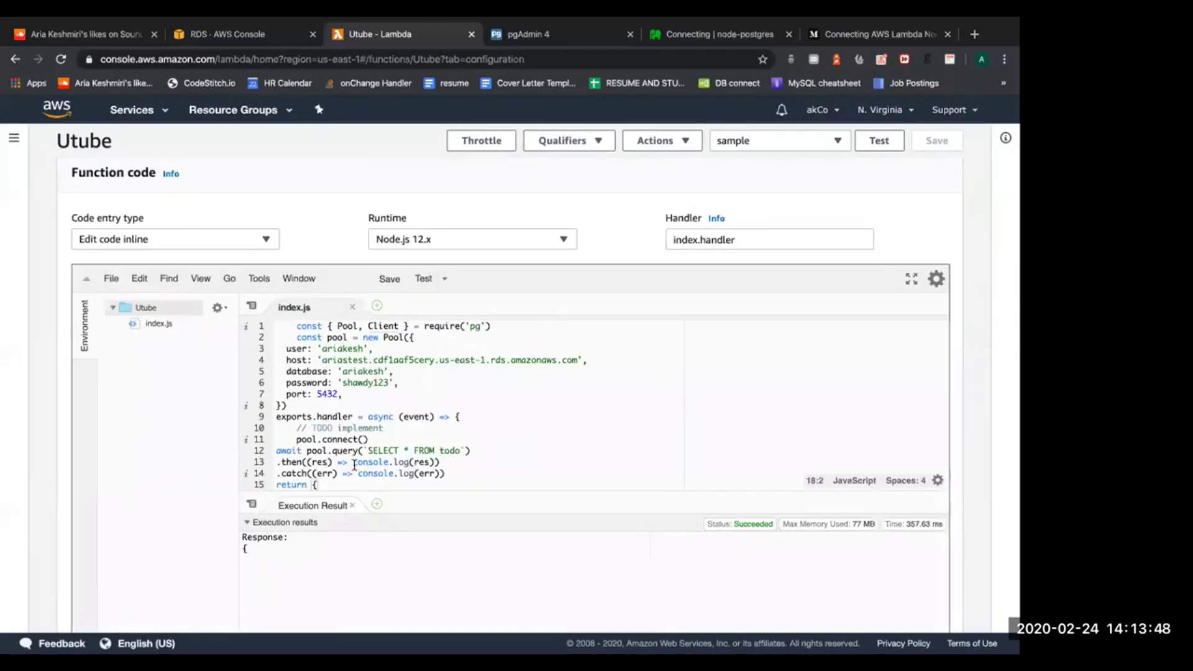
# Declare an empty array on line 12 with 'let data = []'
pyautogui.moveTo(353, 462); pyautogui.dragTo(437, 462)
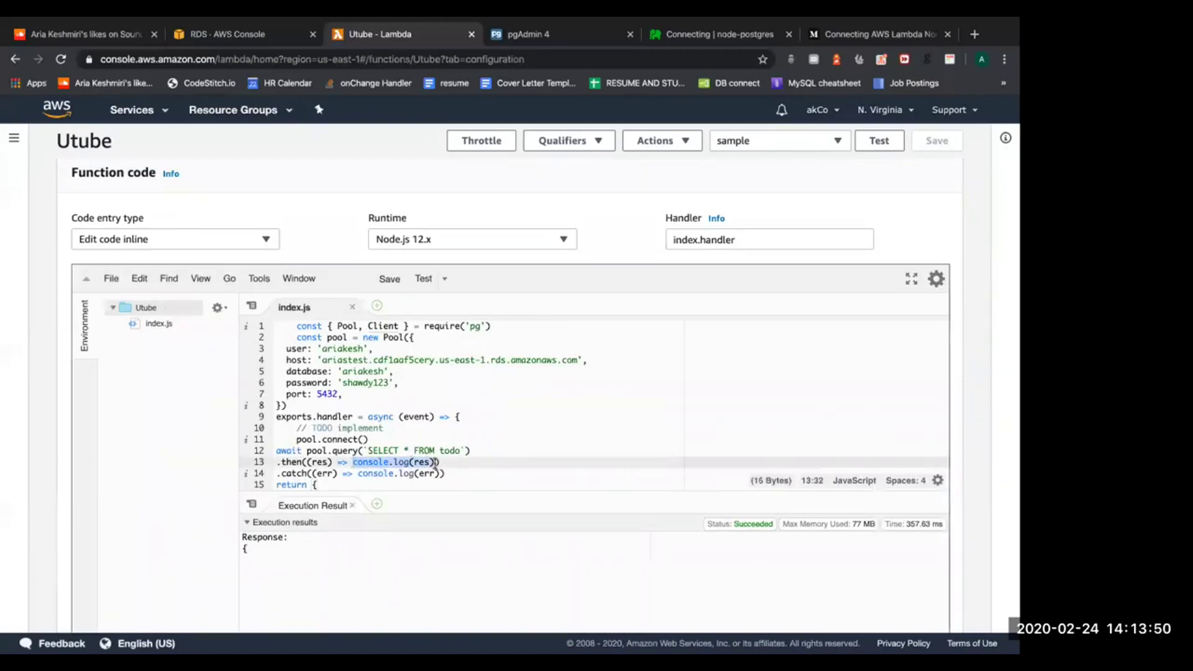
pyautogui.scroll(-5, 519, 408)
pyautogui.scroll(2, 515, 390)
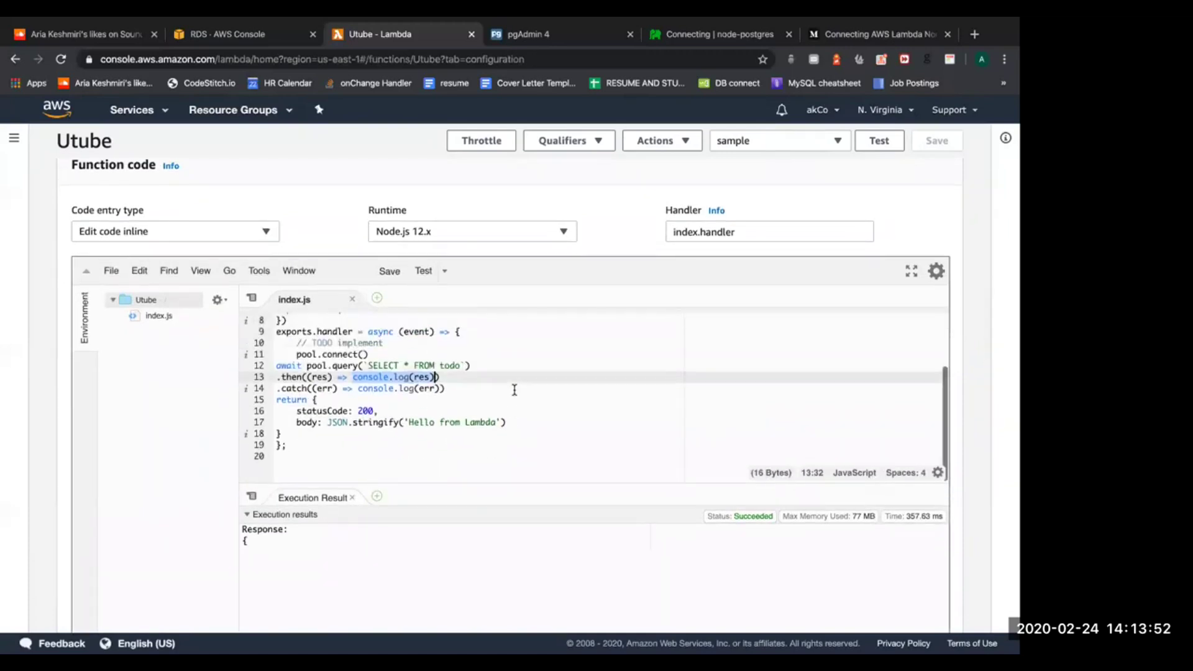
pyautogui.click(395, 354)
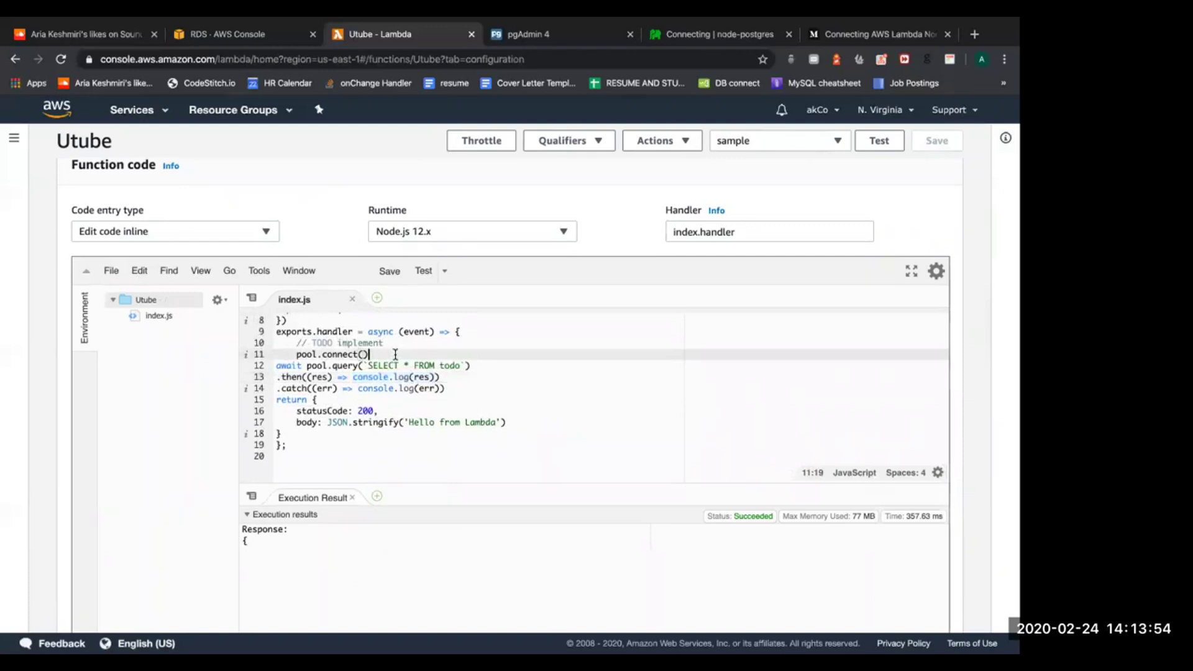
pyautogui.press('Return')
pyautogui.write('let data ')
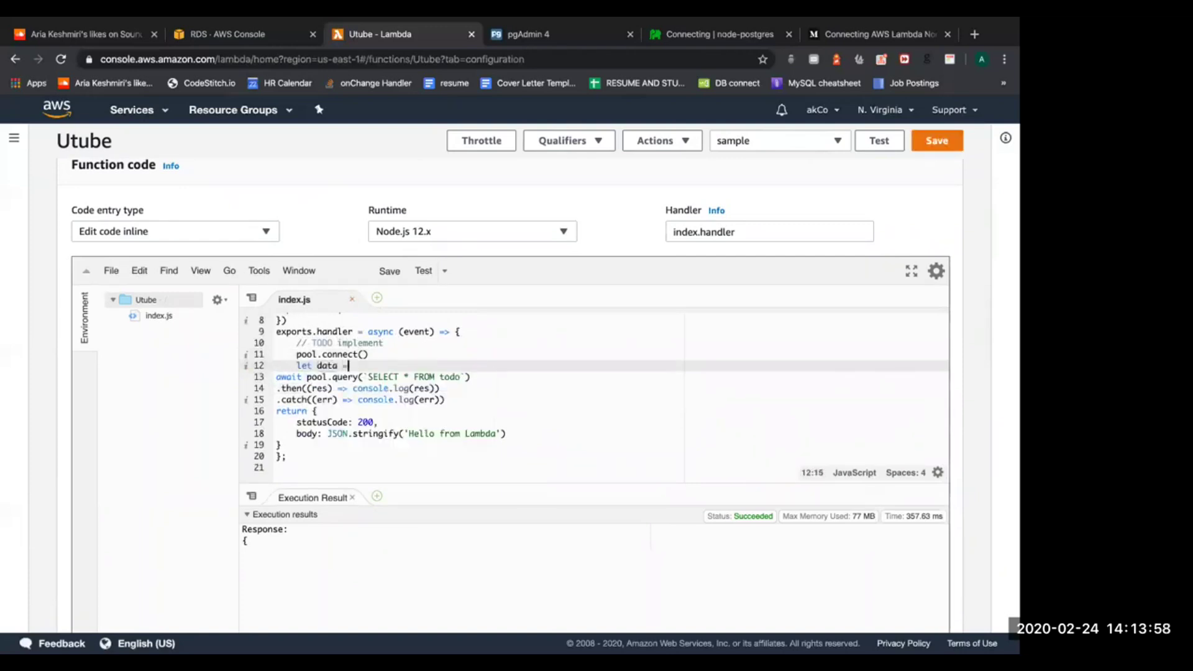
pyautogui.write('= []')
pyautogui.click(284, 365)
pyautogui.press('BackSpace')
pyautogui.press('BackSpace')
pyautogui.press('BackSpace')
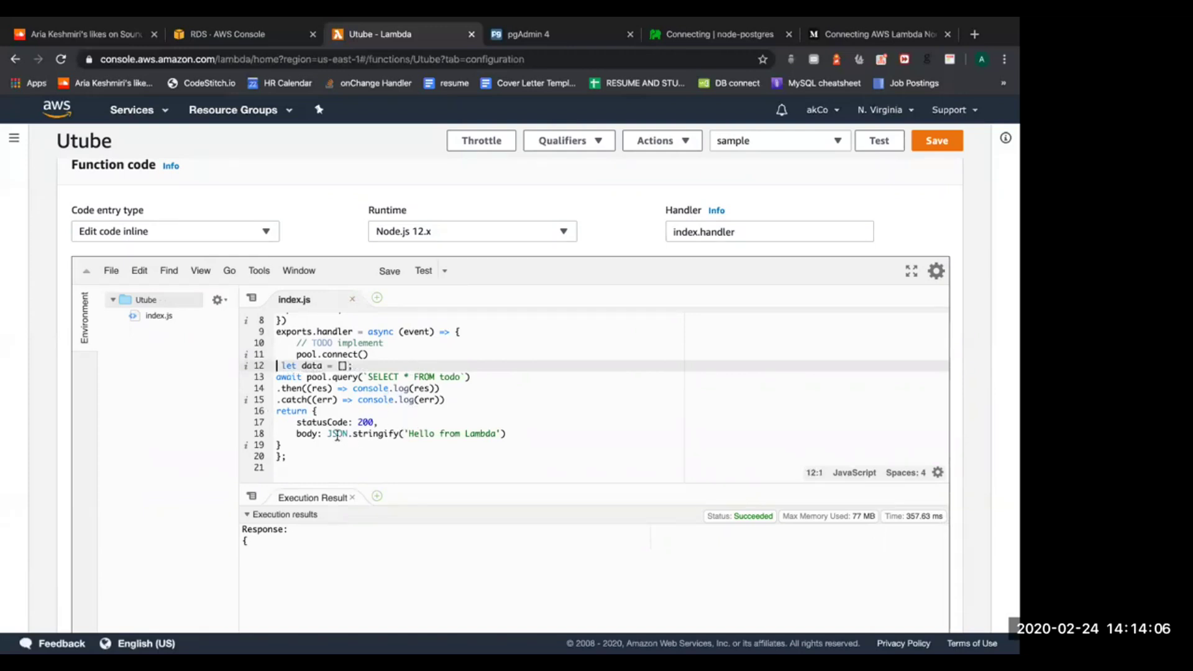
# Return data instead of 'Hello from Lambda', replace console.log(res) with 'data = res.rows', and save
pyautogui.moveTo(404, 432); pyautogui.dragTo(496, 432)
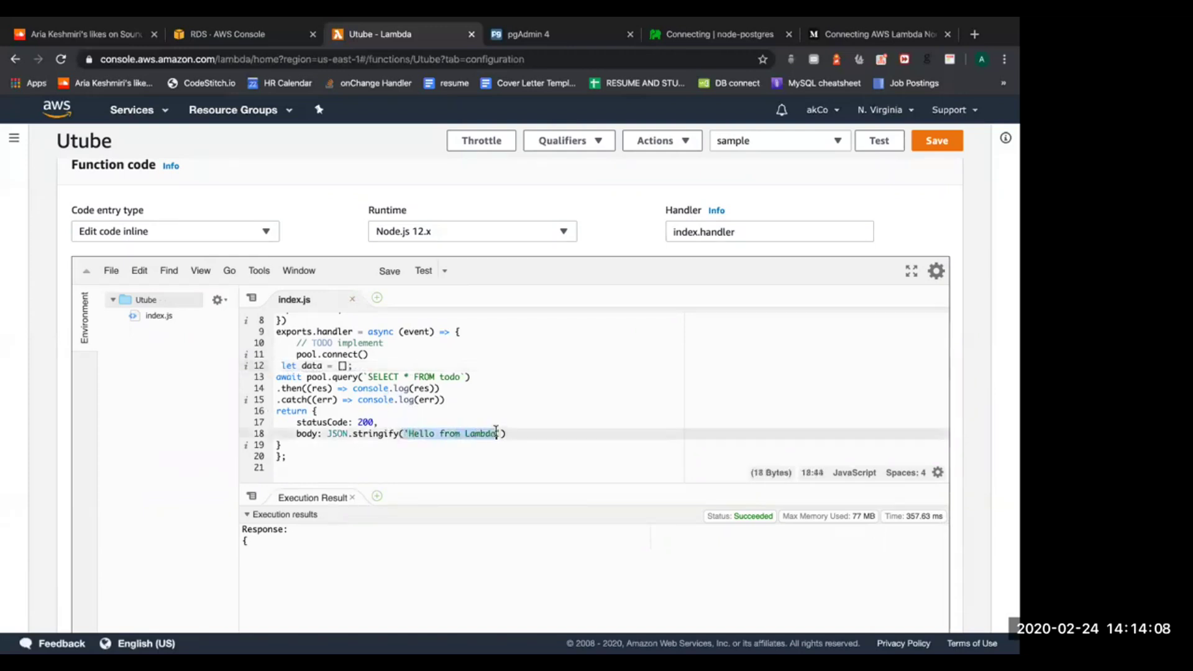
pyautogui.write('data')
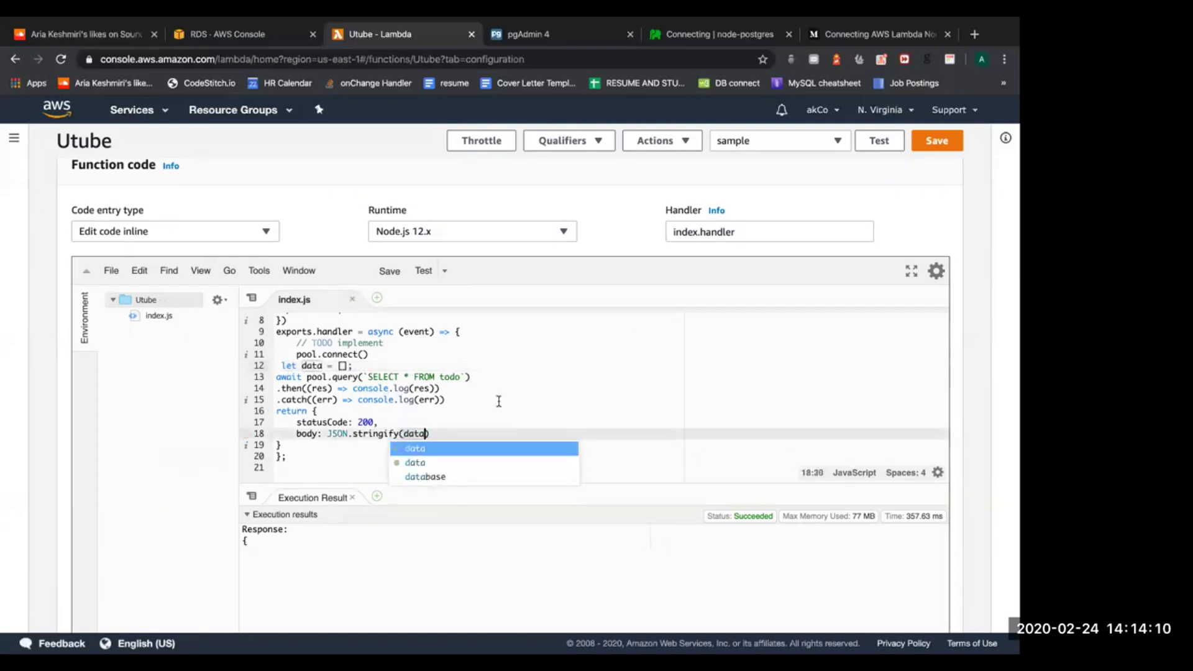
pyautogui.moveTo(437, 388); pyautogui.dragTo(351, 388)
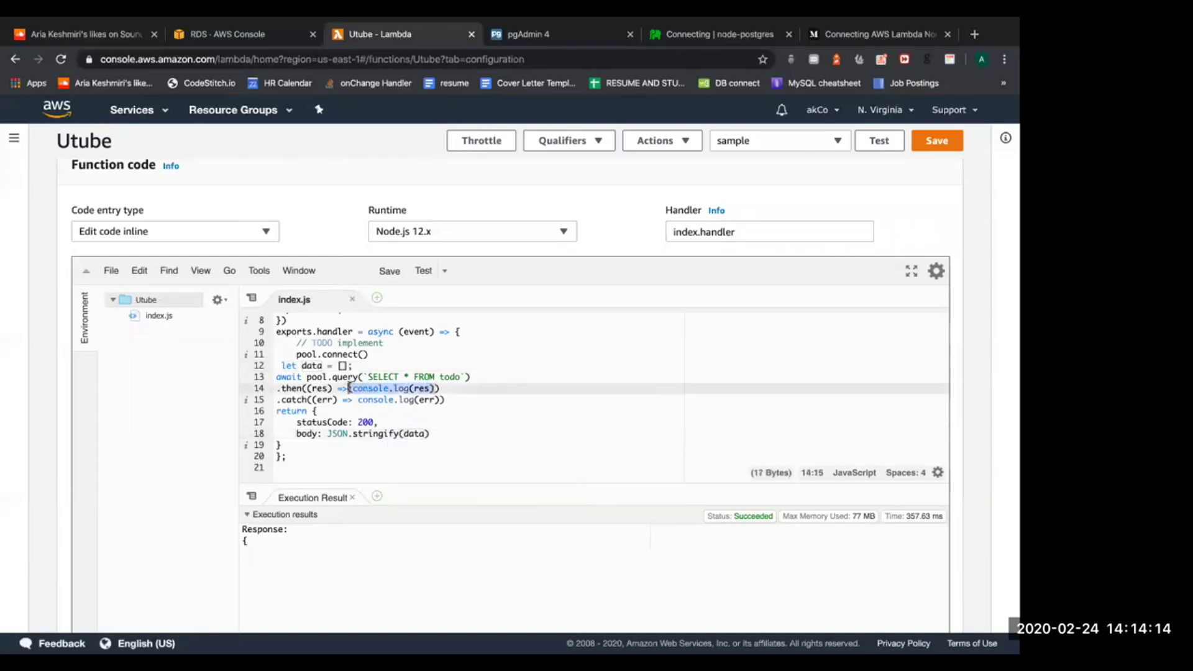
pyautogui.press('BackSpace')
pyautogui.write('data ')
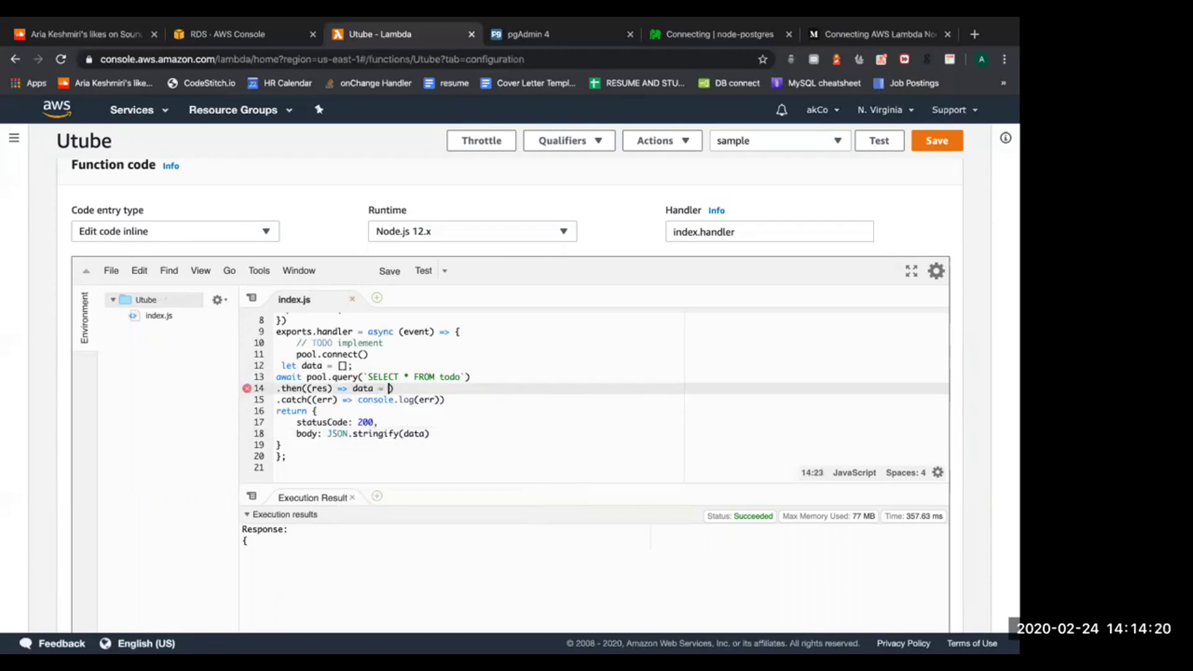
pyautogui.write('= res.rows')
pyautogui.click(469, 401)
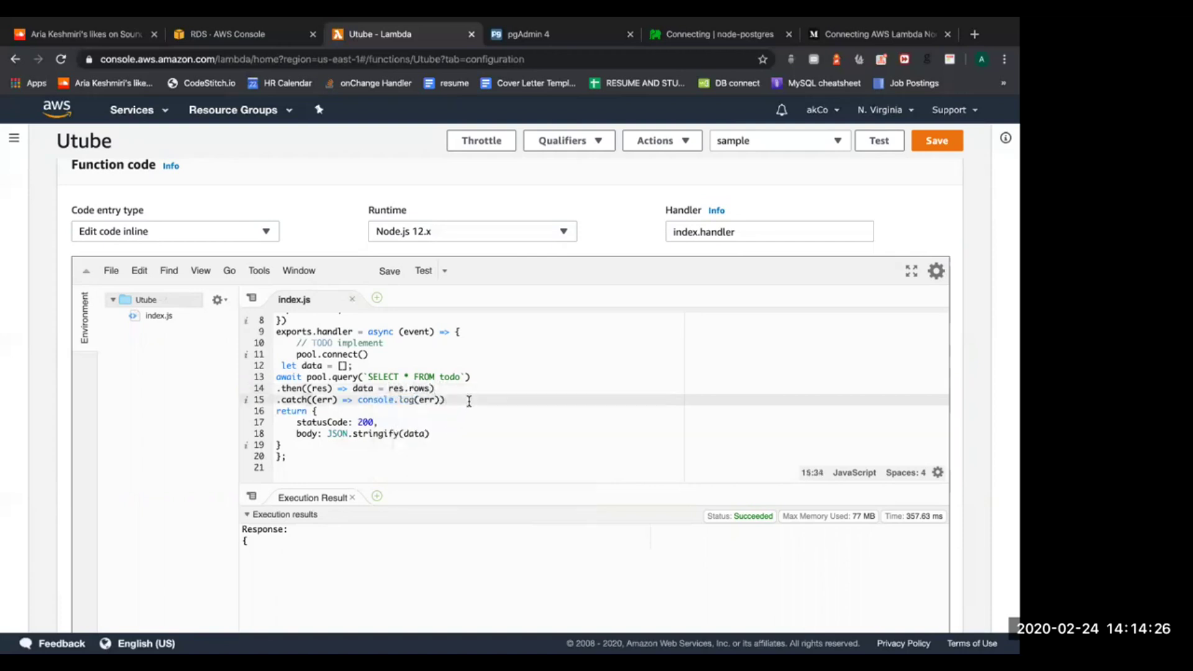
pyautogui.hotkey('ctrl', 's')
pyautogui.press('Return')
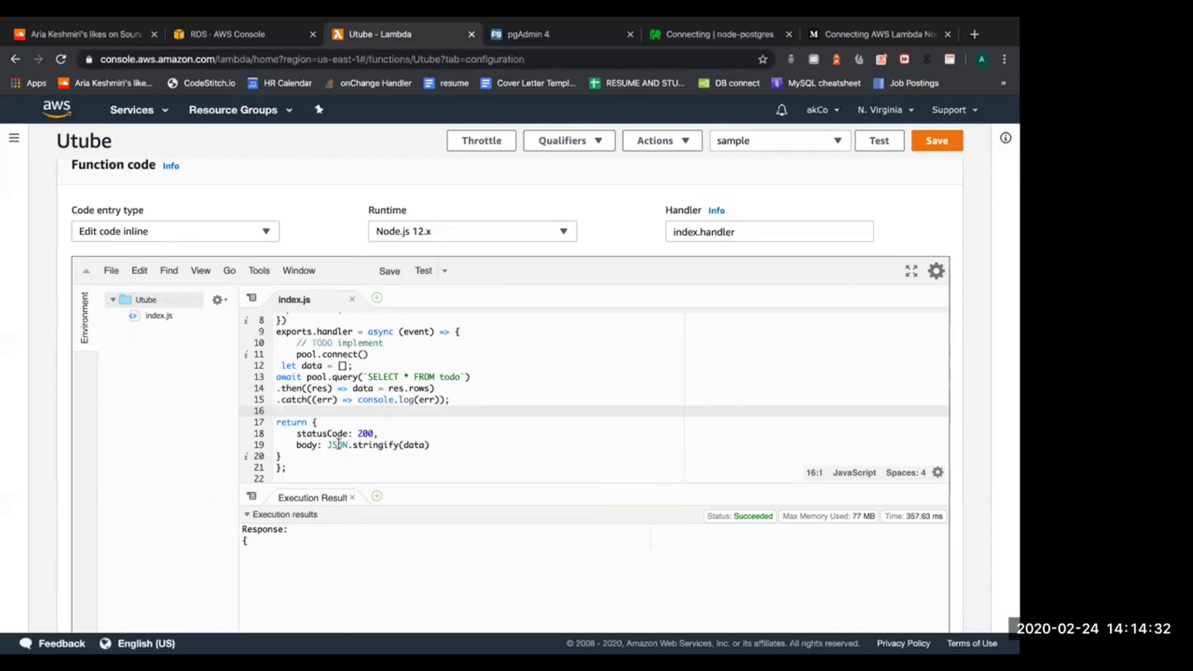
# Save and test Utube, confirming statusCode 200 with four todo rows, then view the RDS dashboard
pyautogui.click(936, 147)
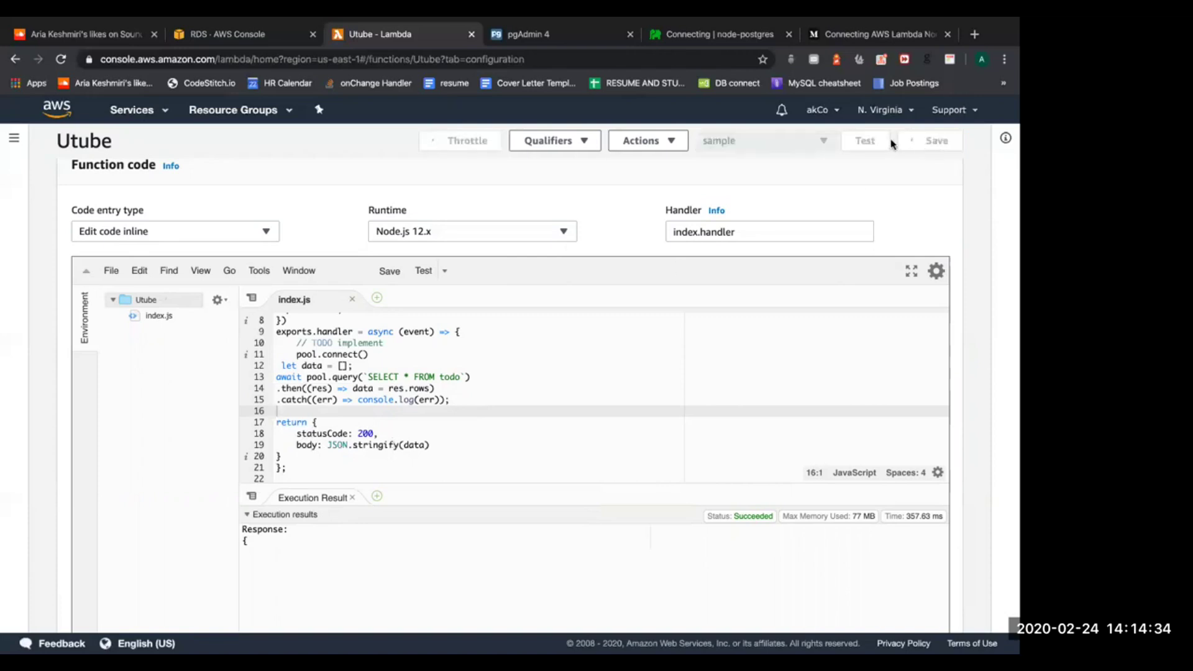
pyautogui.click(878, 141)
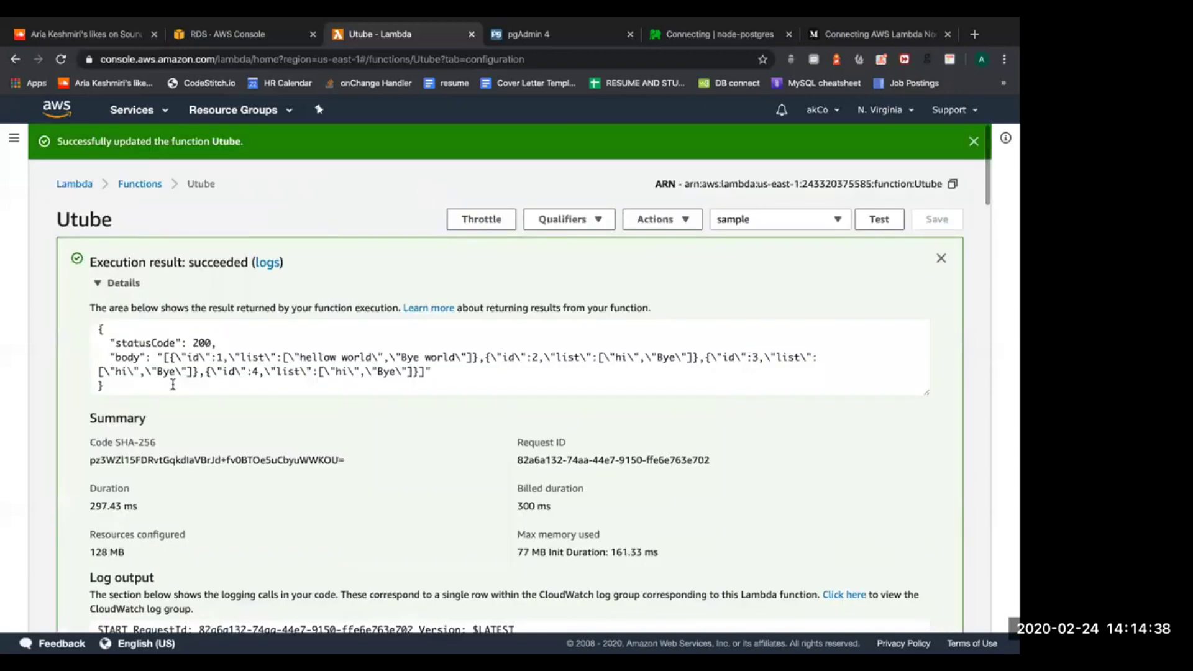
pyautogui.moveTo(159, 358); pyautogui.dragTo(440, 373)
pyautogui.moveTo(440, 373); pyautogui.dragTo(158, 352)
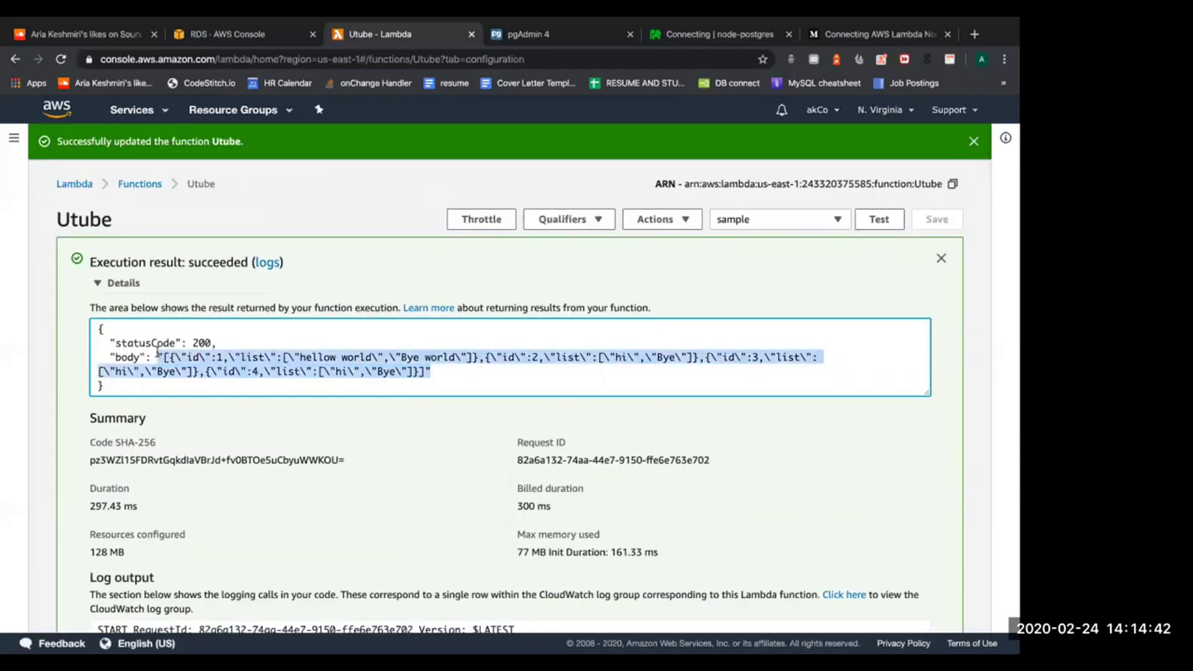
pyautogui.doubleClick(144, 342)
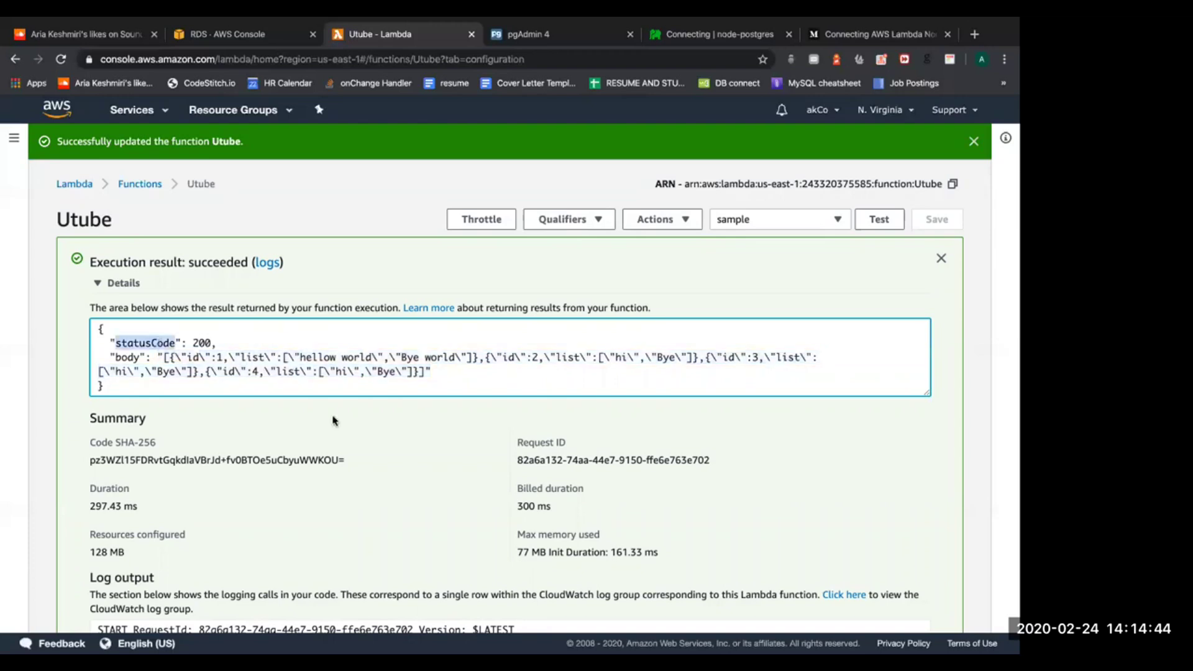
pyautogui.scroll(-1, 362, 437)
pyautogui.scroll(-15, 199, 400)
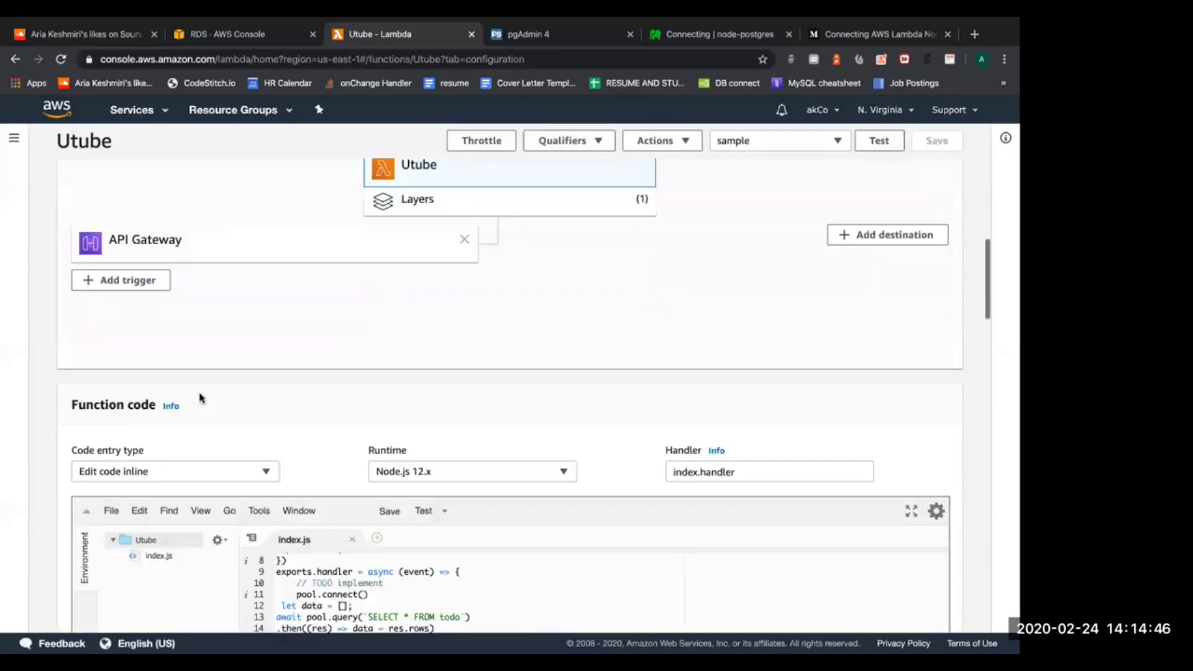
pyautogui.scroll(-8, 200, 400)
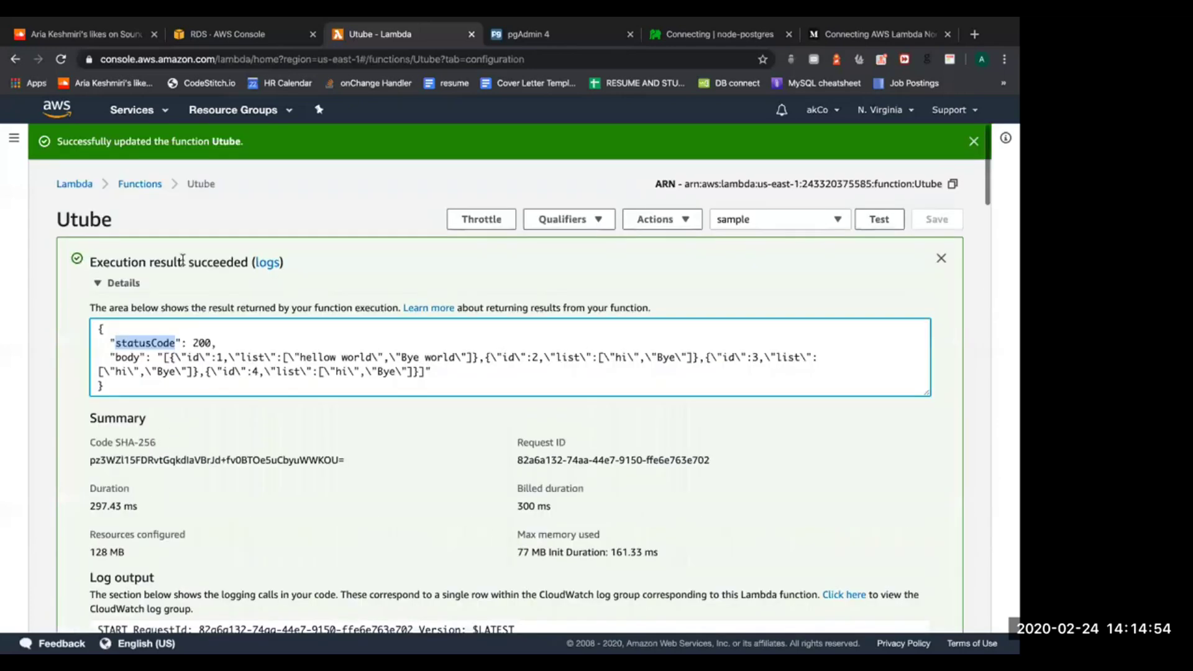
pyautogui.click(255, 34)
pyautogui.click(52, 183)
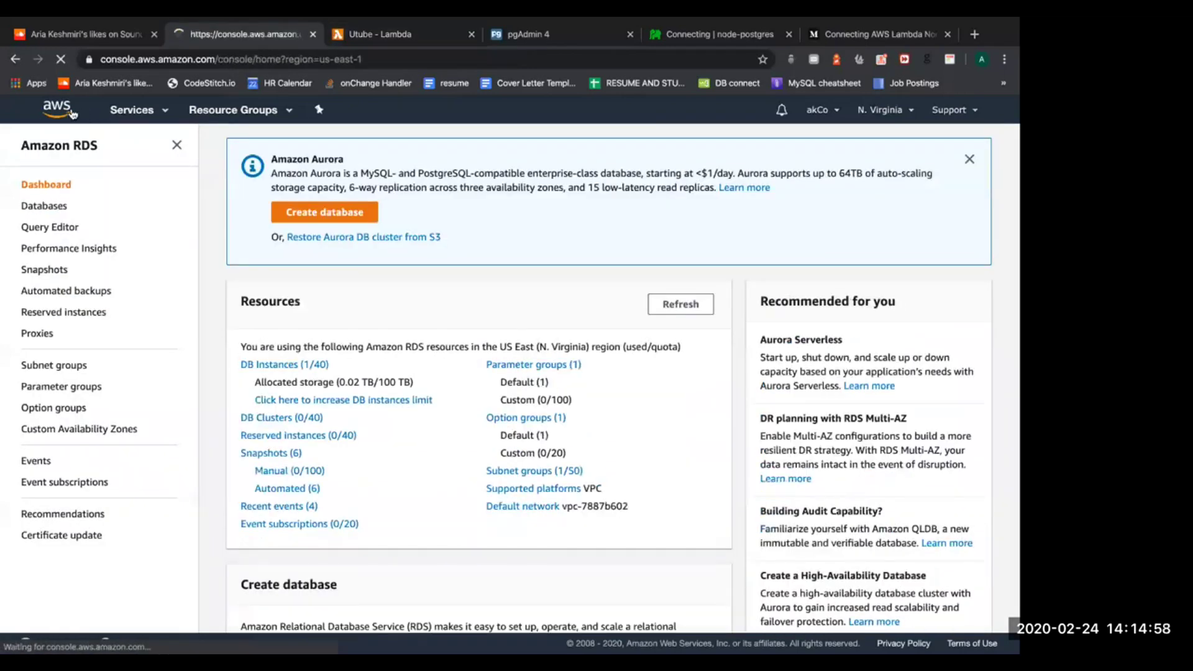
# Find IAM through the service search and view its Roles list of 19 roles
pyautogui.click(235, 318)
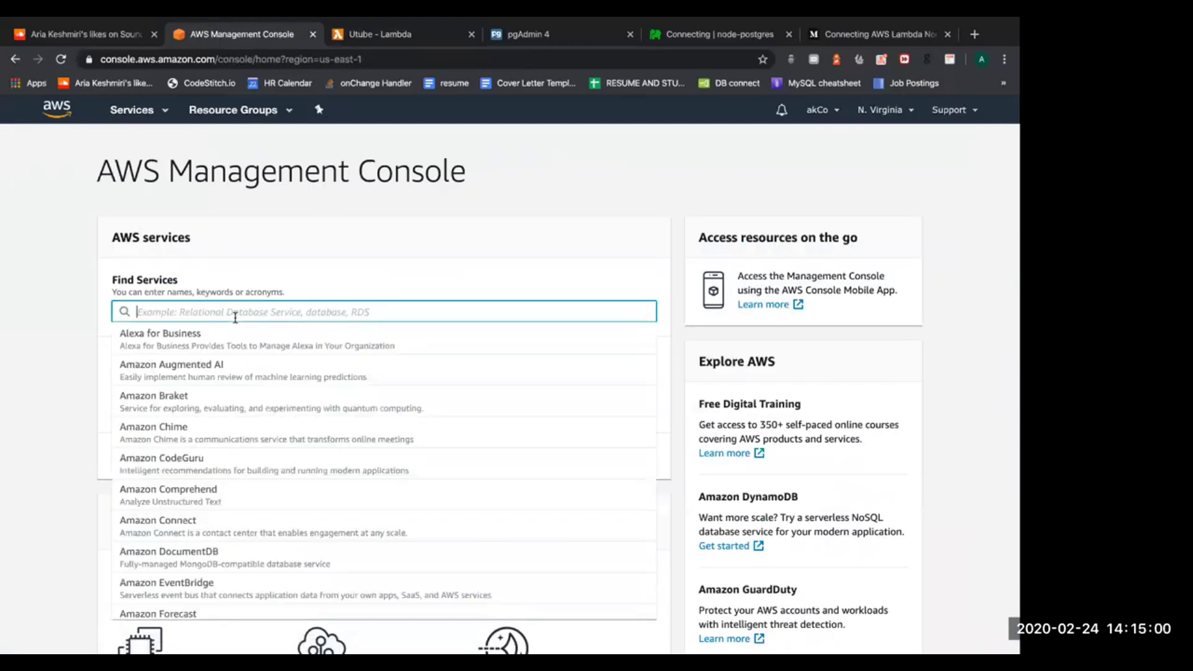
pyautogui.write('iam')
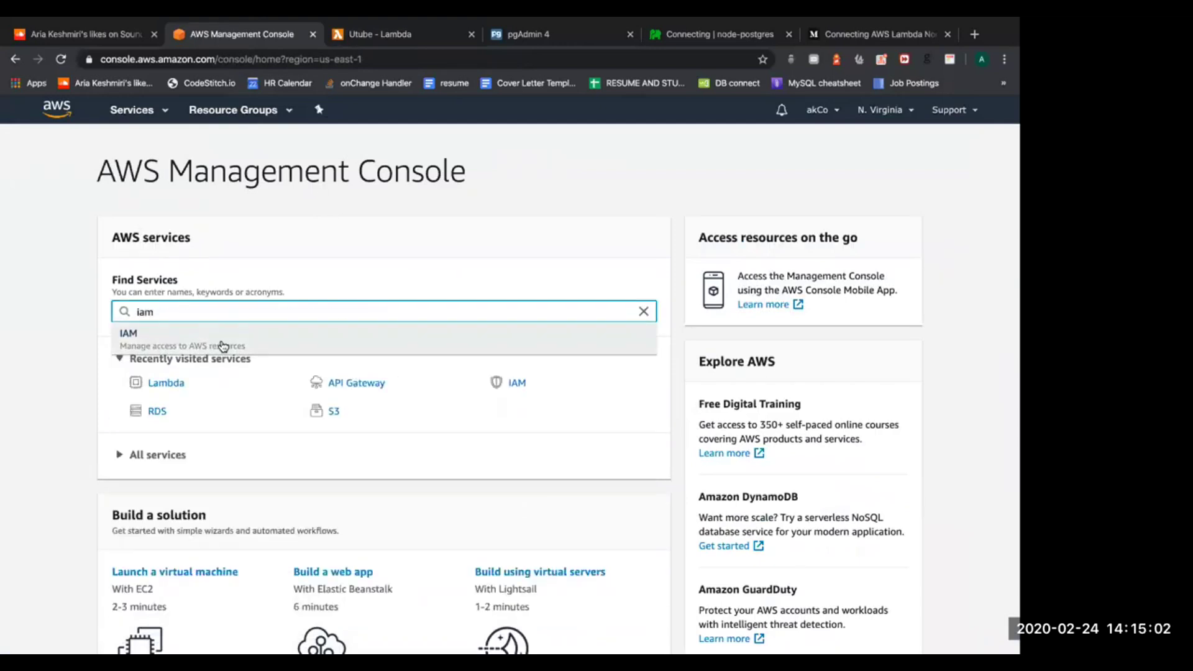
pyautogui.click(223, 346)
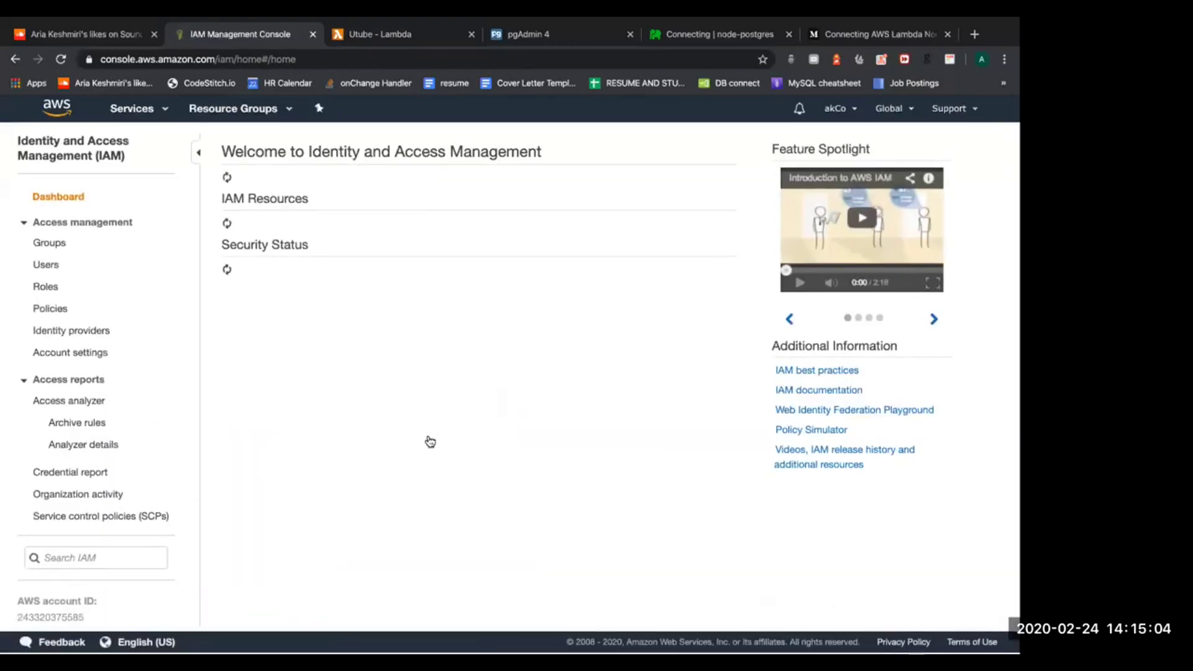
pyautogui.click(514, 252)
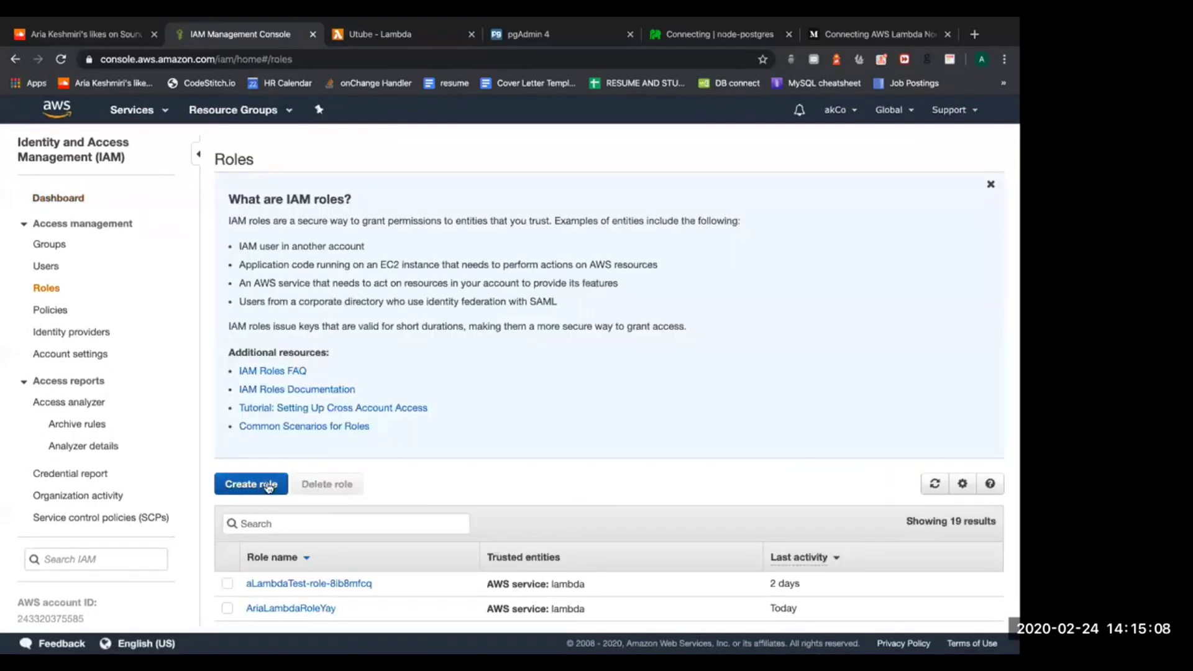
pyautogui.scroll(-3, 320, 416)
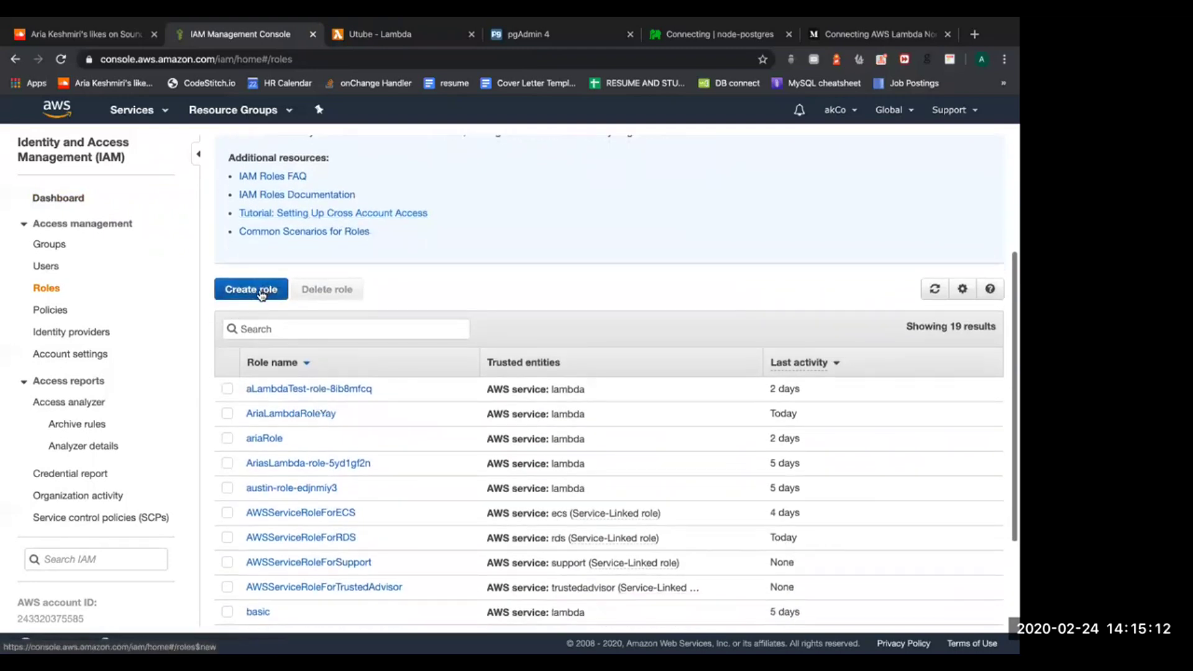
# Start a new IAM role for the Lambda use case and advance to permissions
pyautogui.click(262, 294)
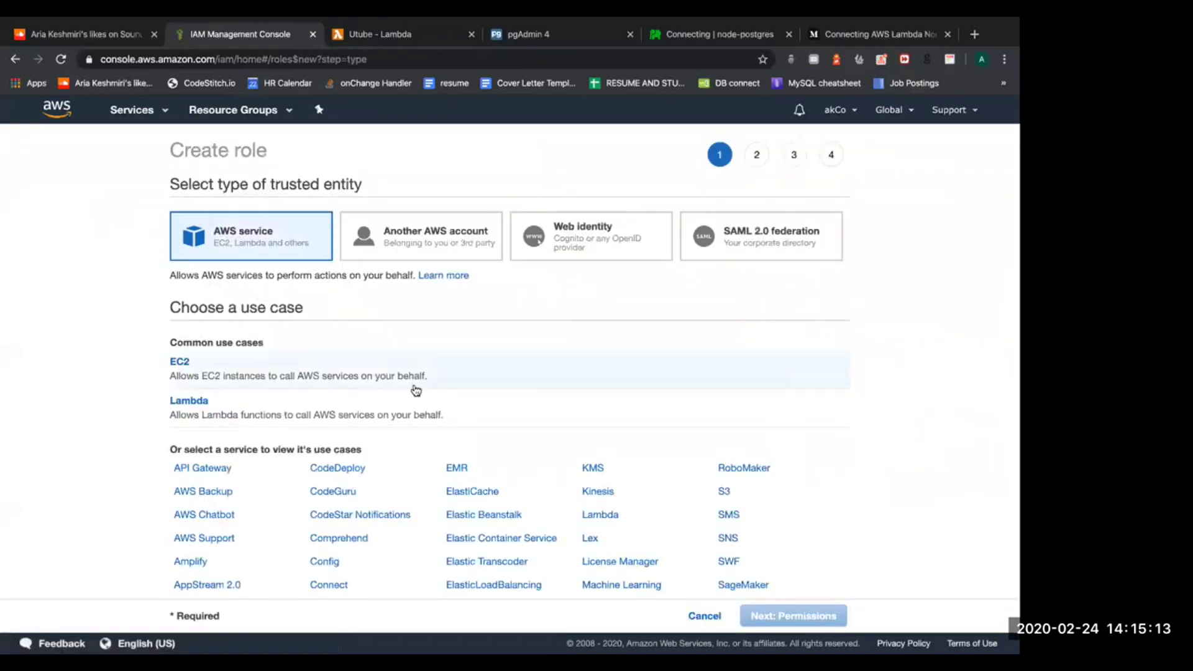
pyautogui.click(191, 400)
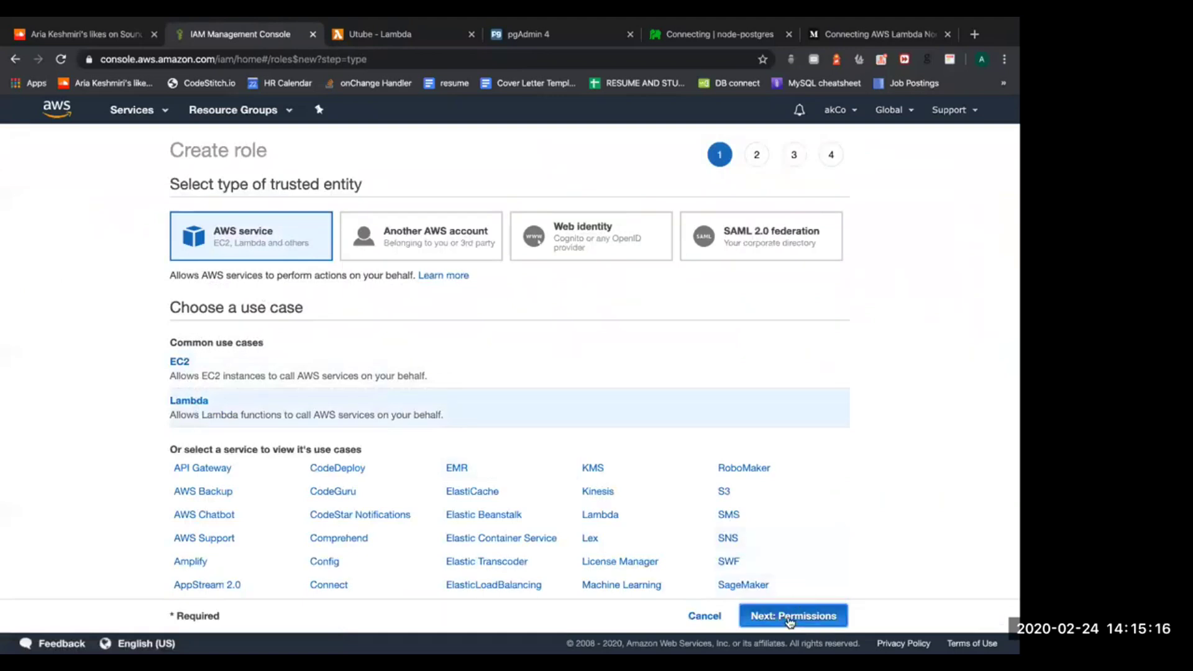
pyautogui.click(790, 620)
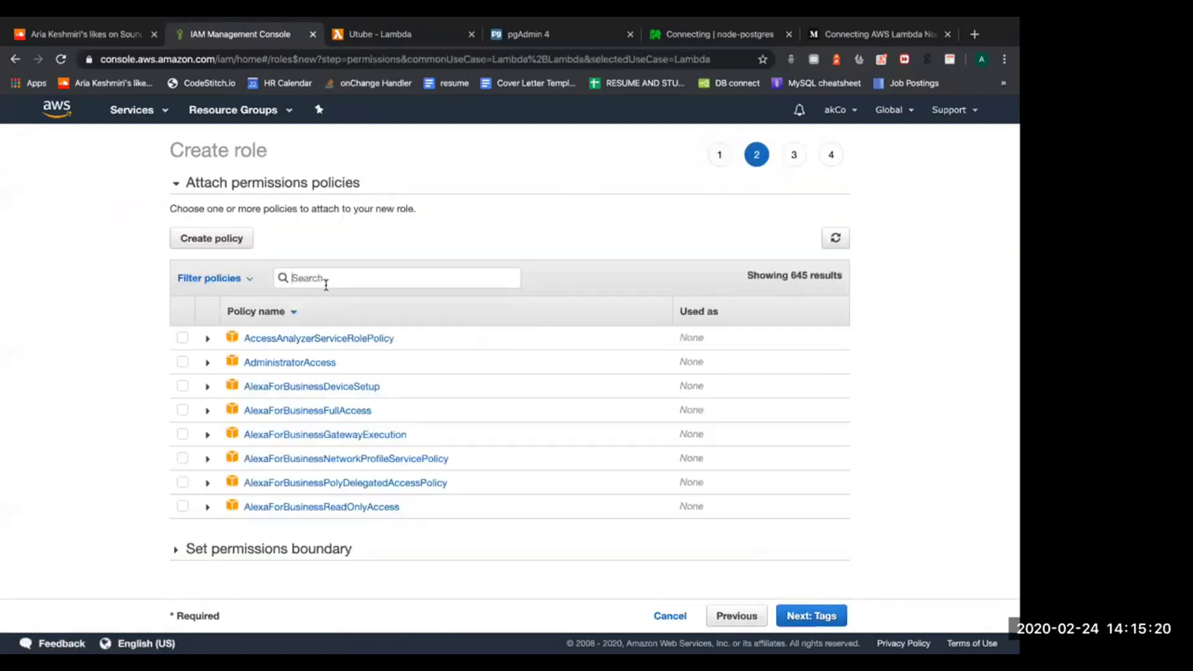
# Copy AWSLambdaVPCAccessExecutionRole from Notes, filter and tick it, then close the IAM tab
pyautogui.hotkey('ctrl', 'Up')
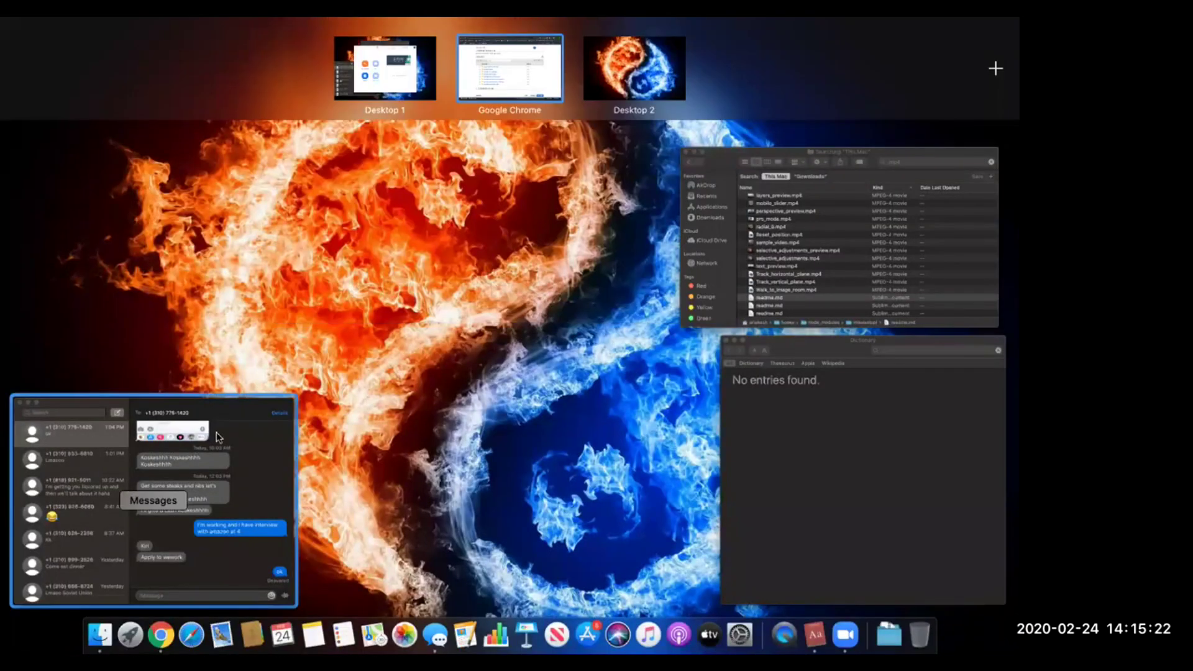
pyautogui.press('Escape')
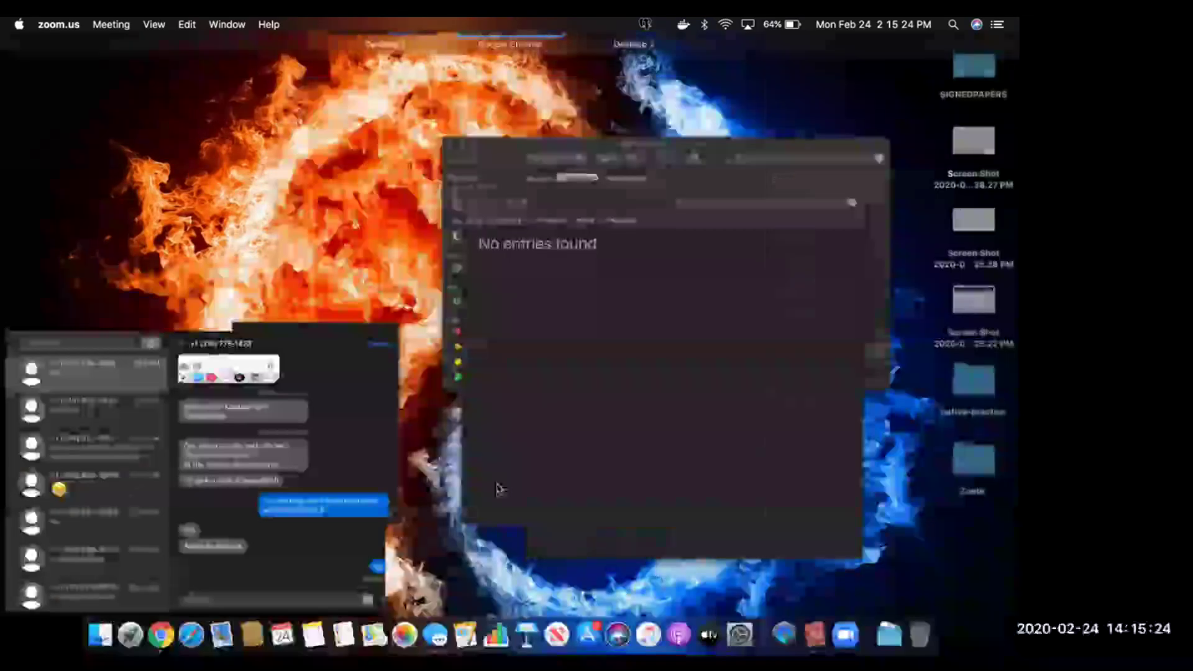
pyautogui.press('super+space')
pyautogui.write('n')
pyautogui.press('Return')
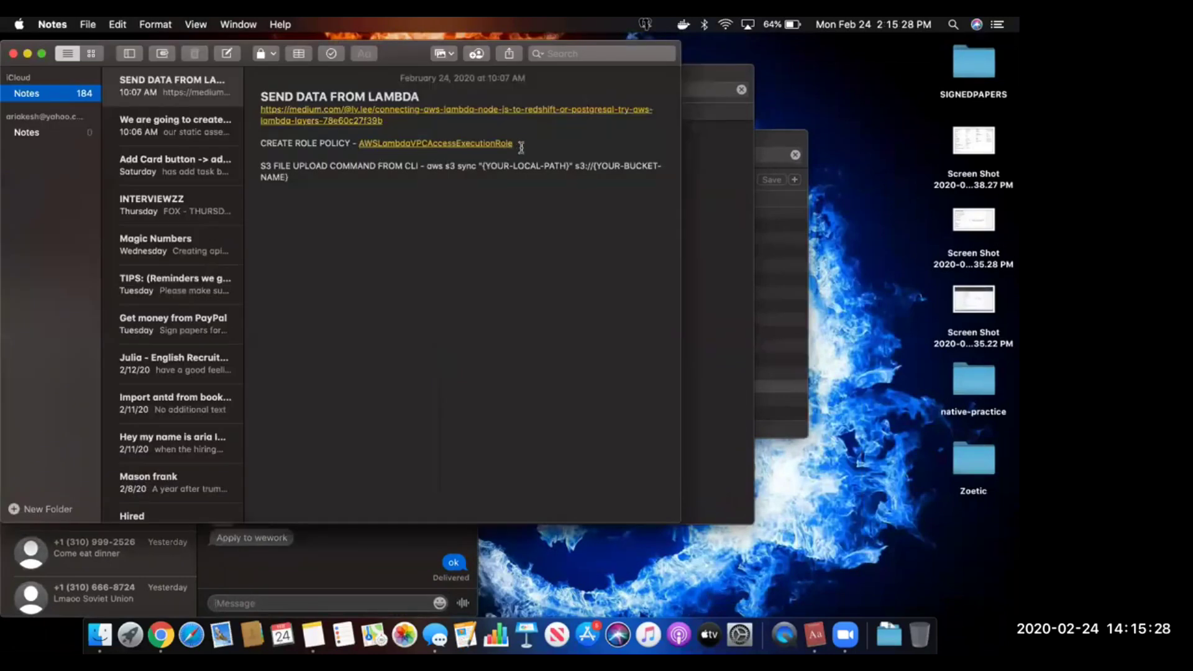
pyautogui.moveTo(517, 143); pyautogui.dragTo(355, 143)
pyautogui.press('super+c')
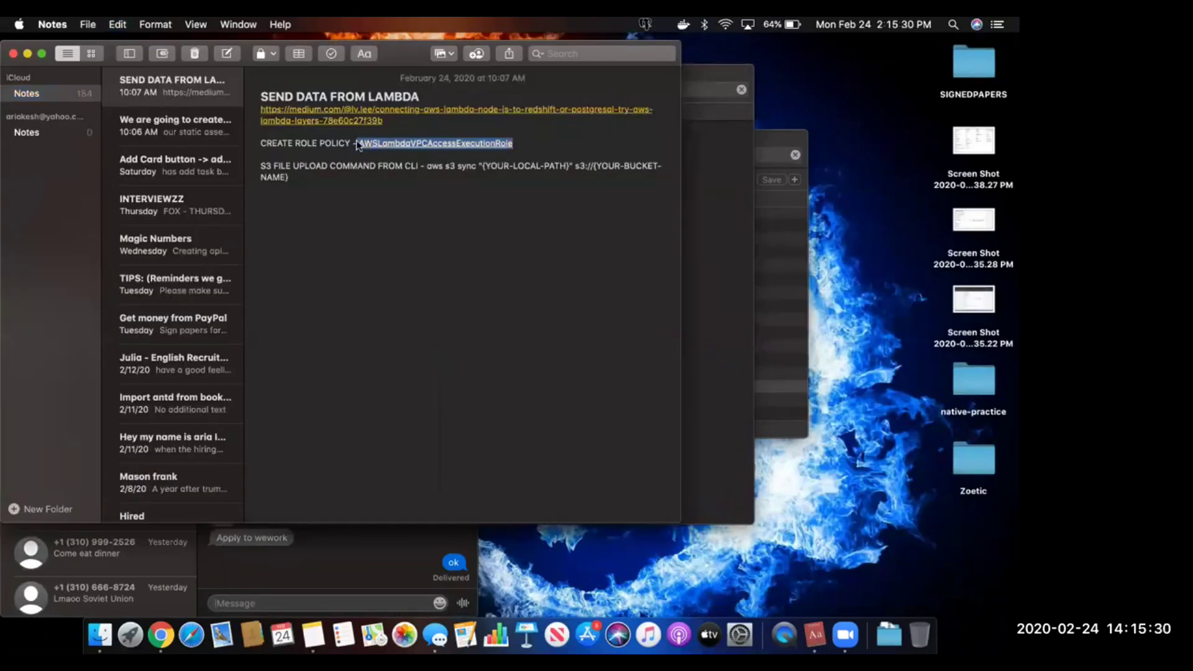
pyautogui.hotkey('ctrl', 'Up')
pyautogui.hotkey('ctrl', 'Right')
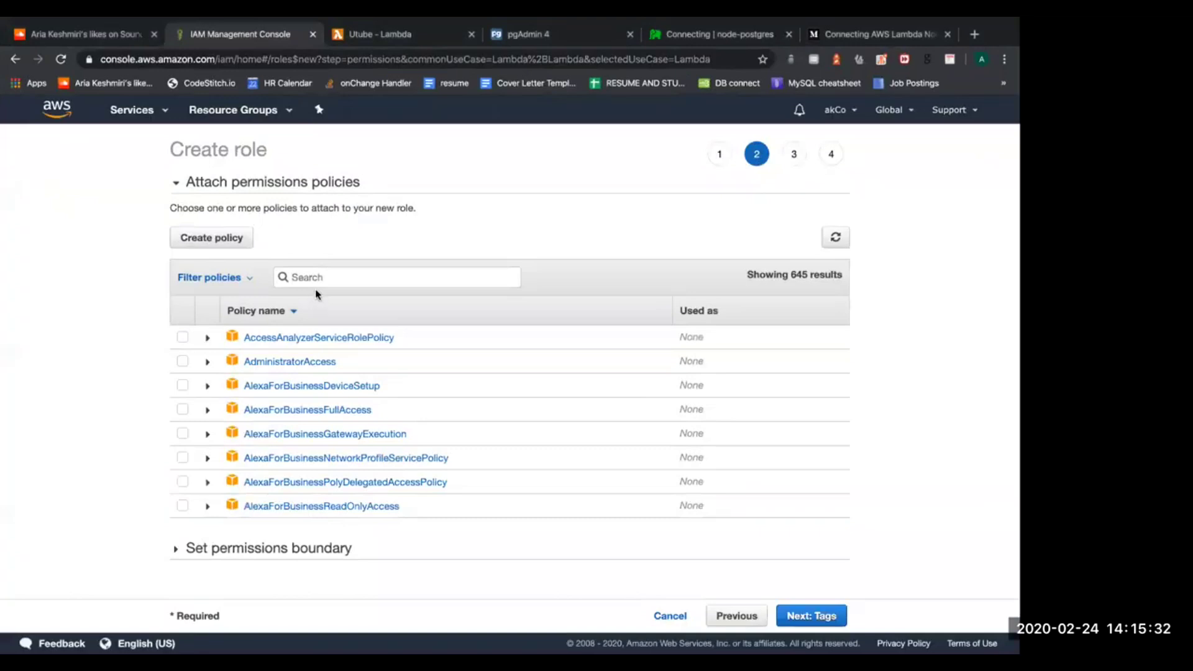
pyautogui.press('super+v')
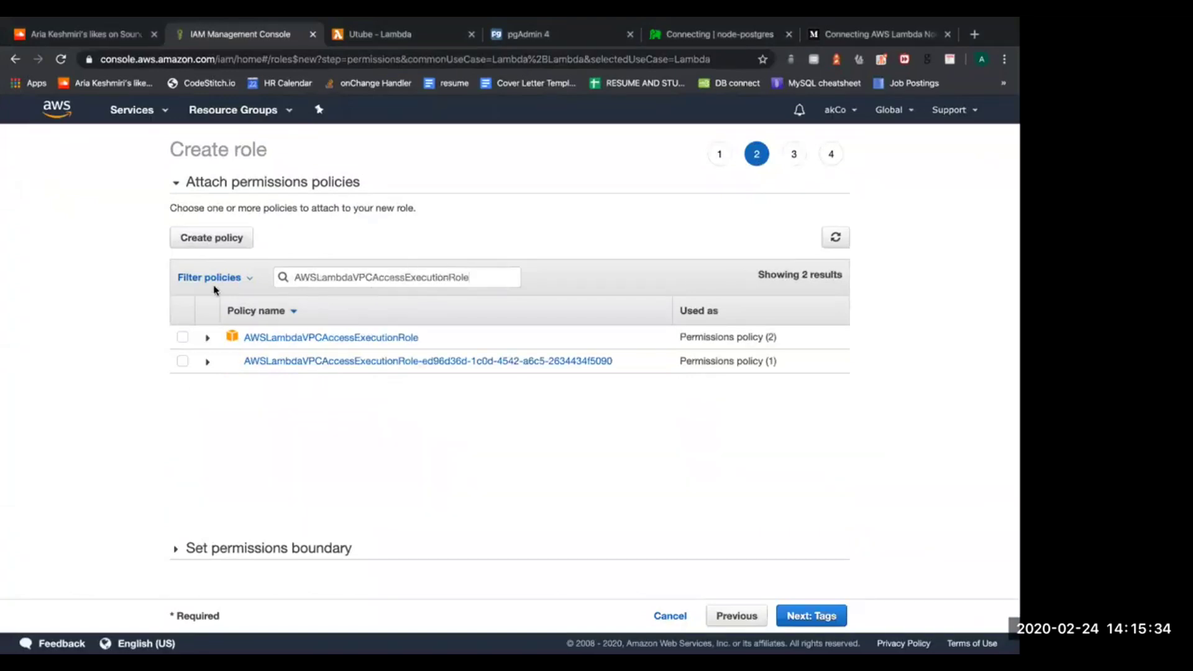
pyautogui.click(180, 339)
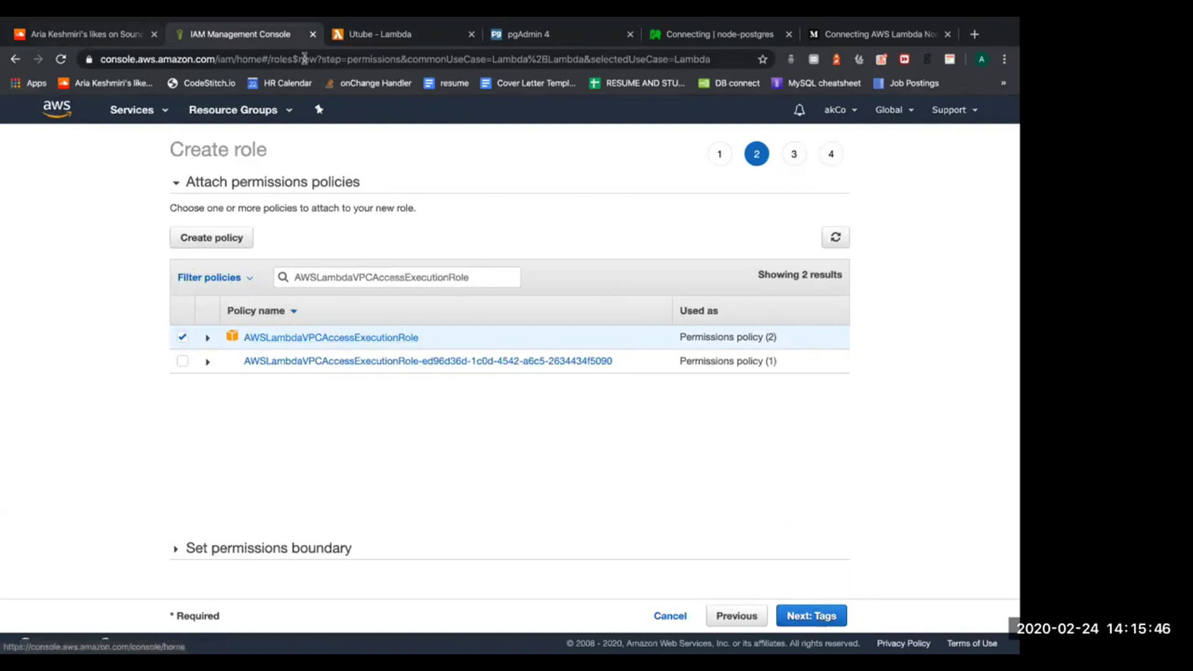
pyautogui.click(312, 35)
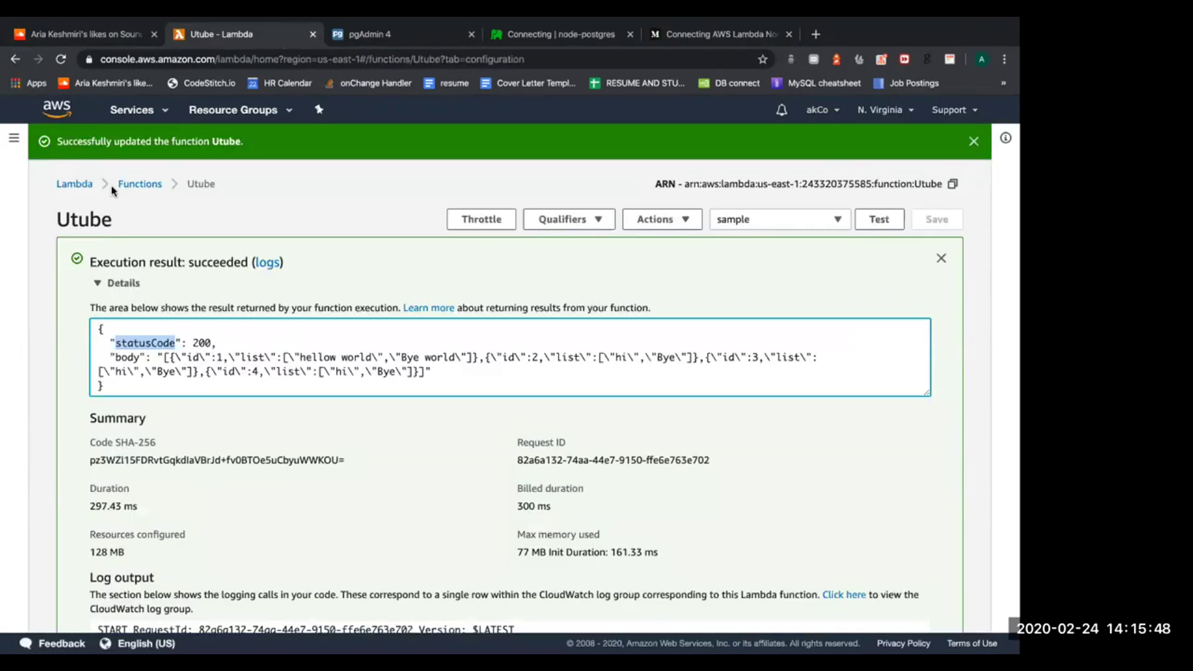
# Keep Utube's current execution role and rerun its test
pyautogui.scroll(-15, 113, 189)
pyautogui.scroll(5, 113, 190)
pyautogui.scroll(-10, 113, 189)
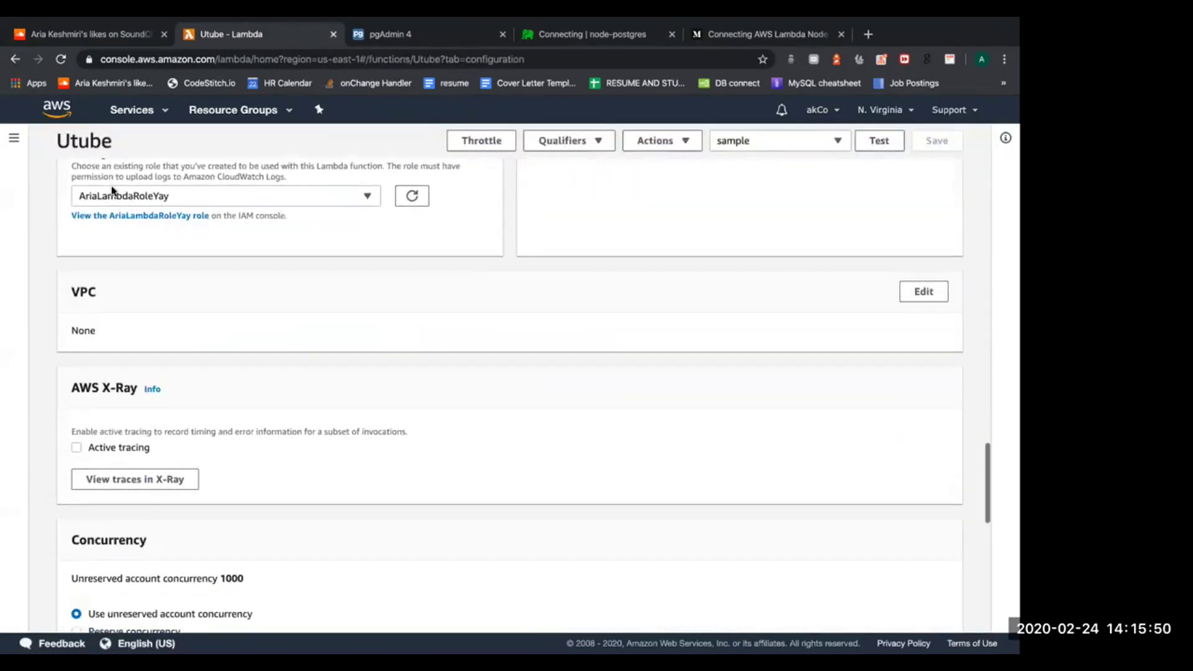
pyautogui.scroll(1, 243, 243)
pyautogui.click(249, 236)
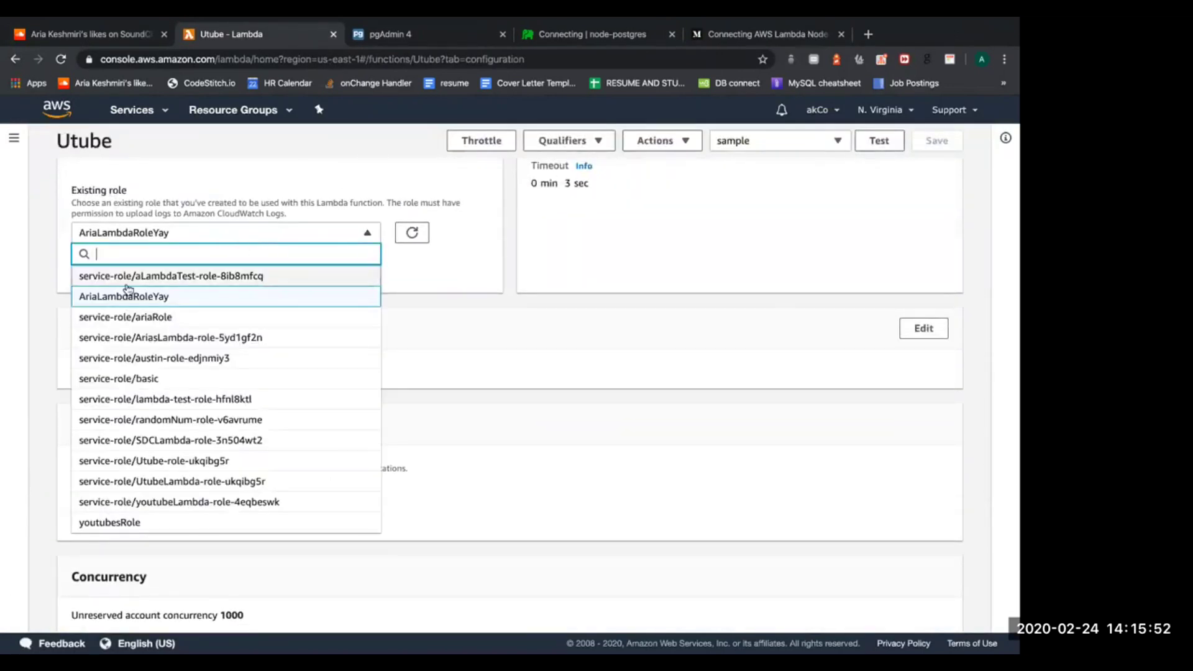
pyautogui.click(149, 294)
pyautogui.scroll(10, 315, 276)
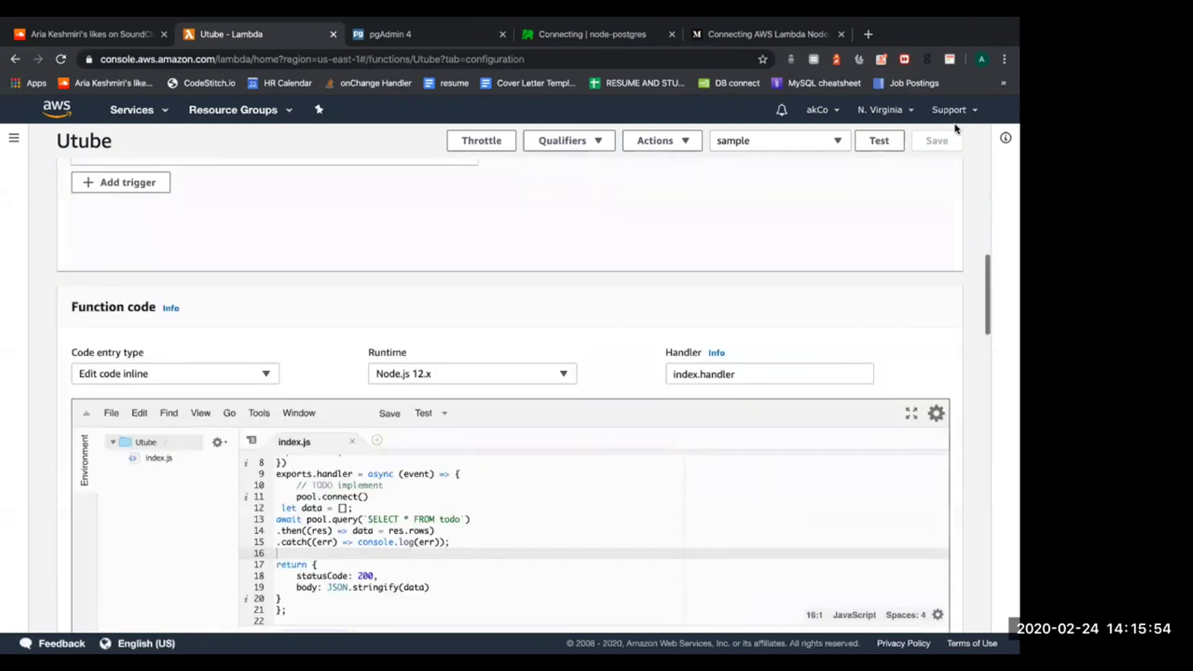
pyautogui.click(941, 140)
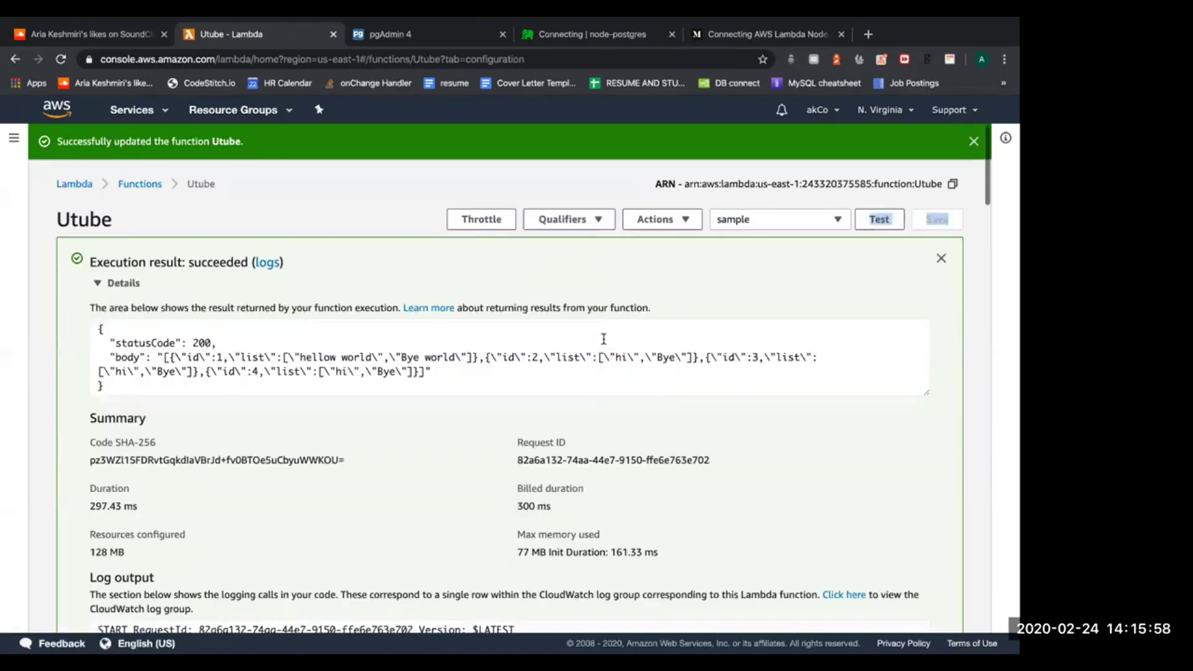
pyautogui.click(941, 225)
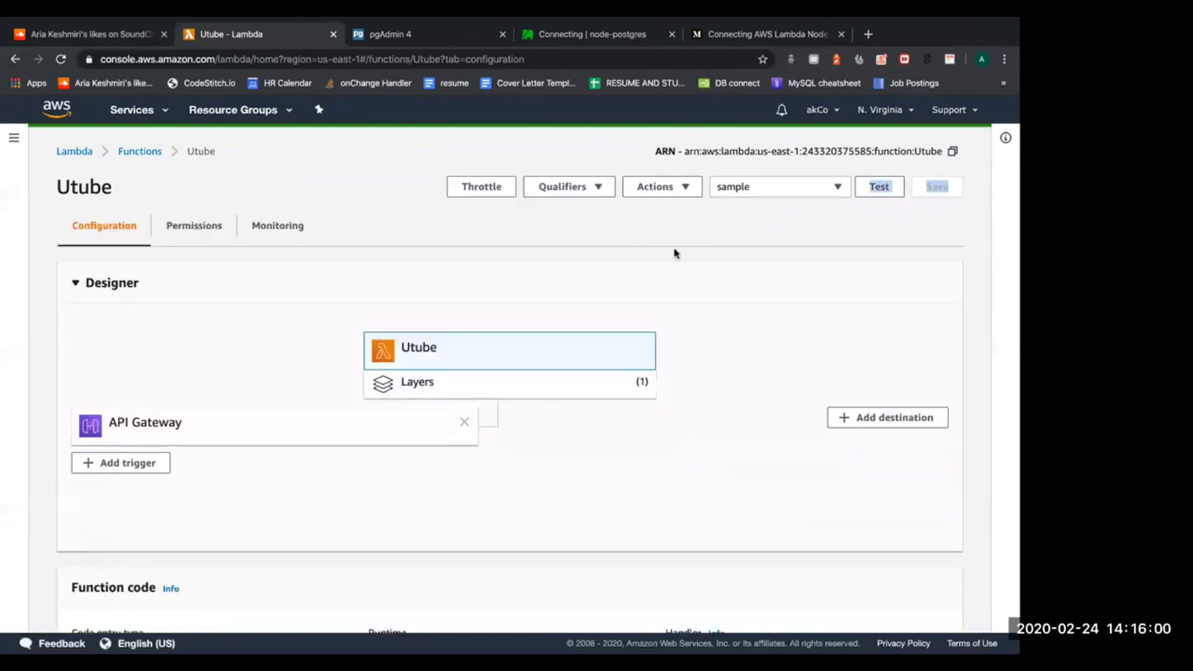
# Open the getdata endpoint from the API Gateway trigger in a new tab and copy its URL
pyautogui.scroll(-2, 253, 297)
pyautogui.click(240, 357)
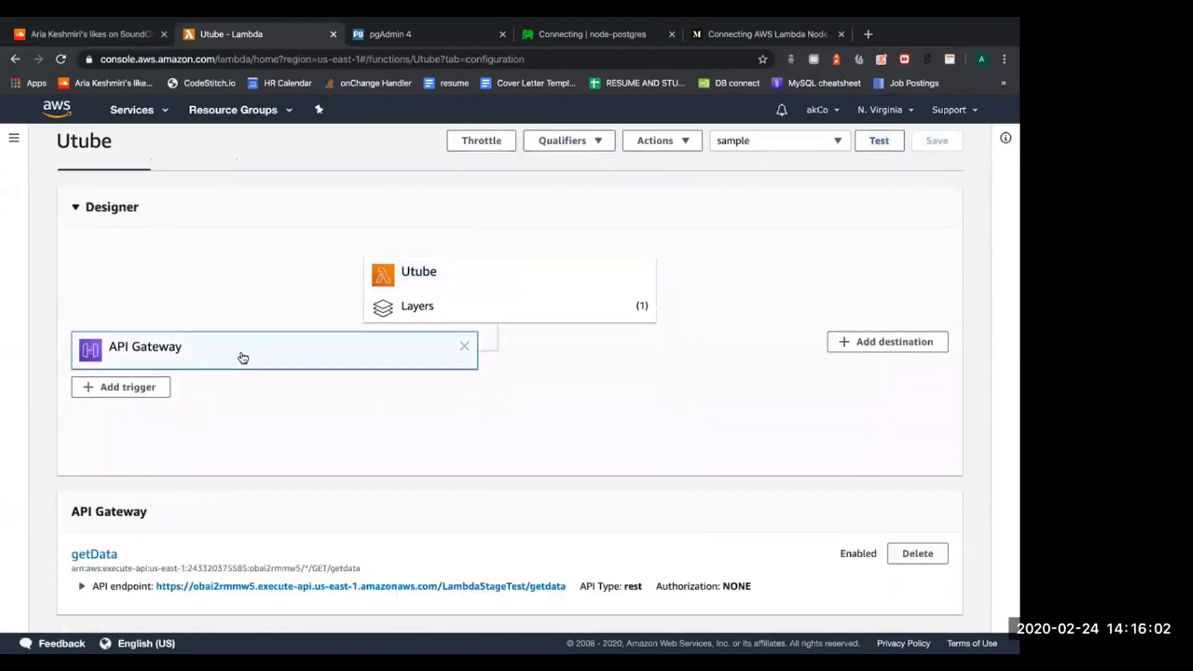
pyautogui.scroll(-1, 415, 514)
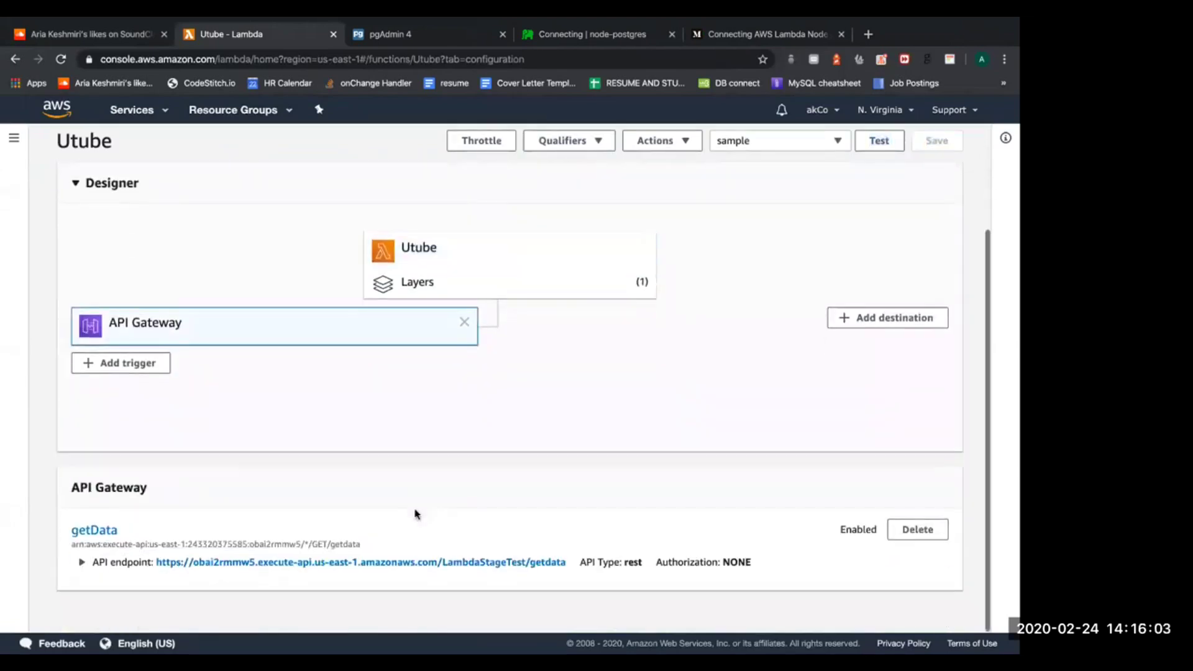
pyautogui.click(400, 563)
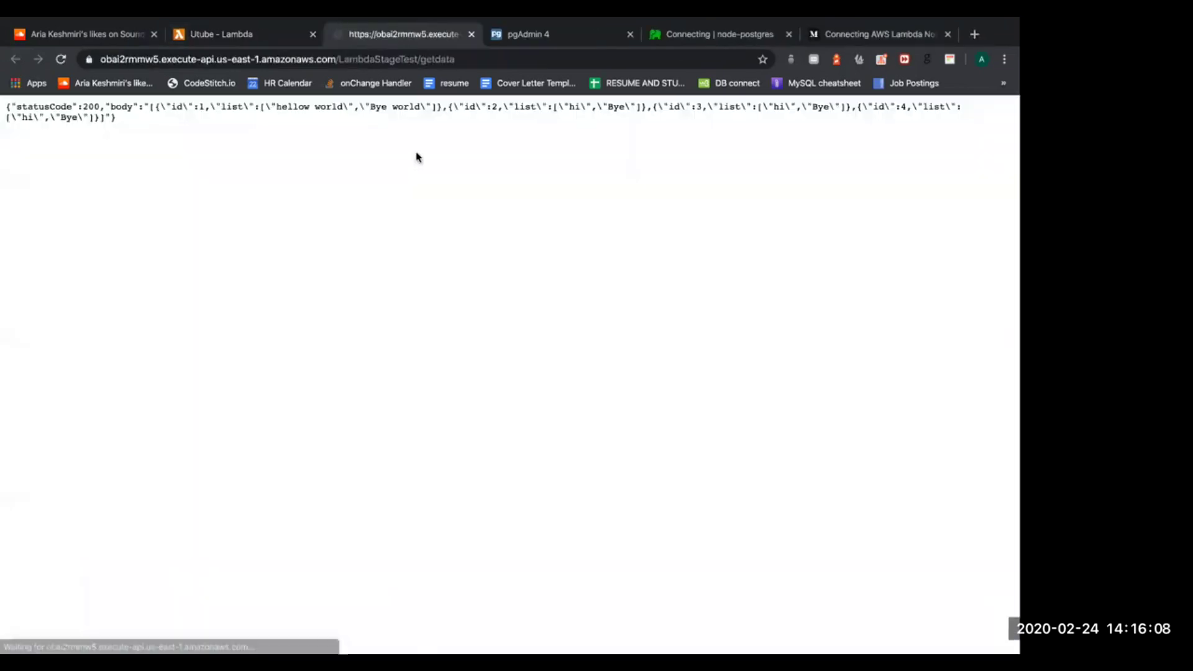
pyautogui.moveTo(159, 116); pyautogui.dragTo(7, 103)
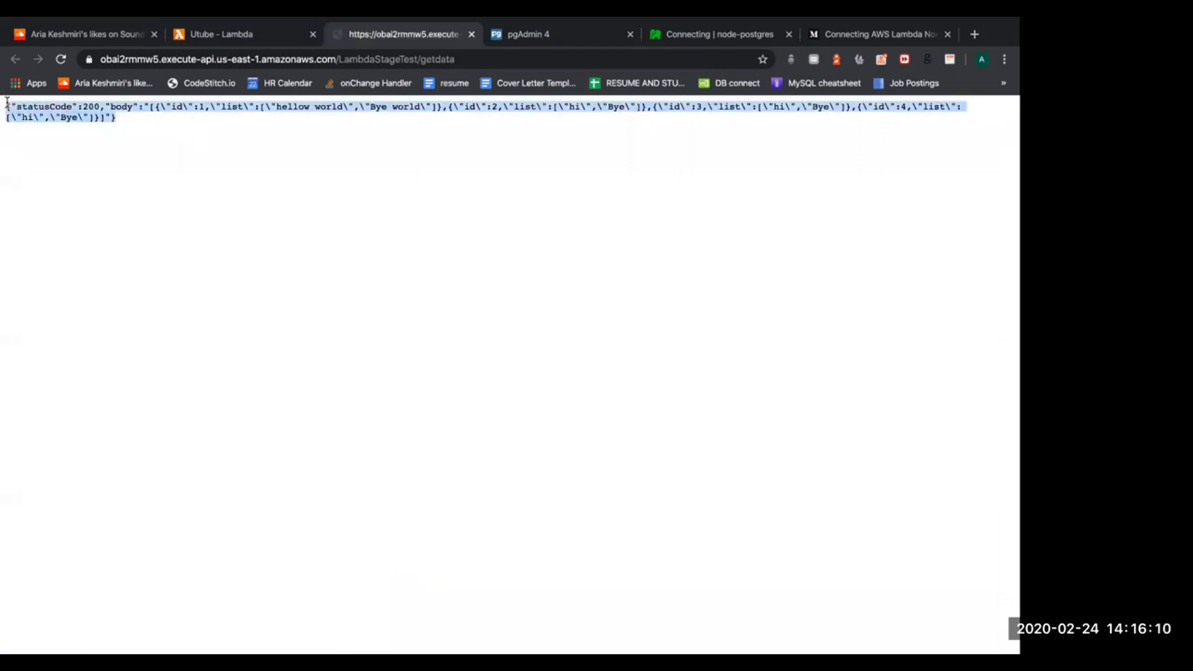
pyautogui.click(118, 103)
pyautogui.hotkey('ctrl', 'Right')
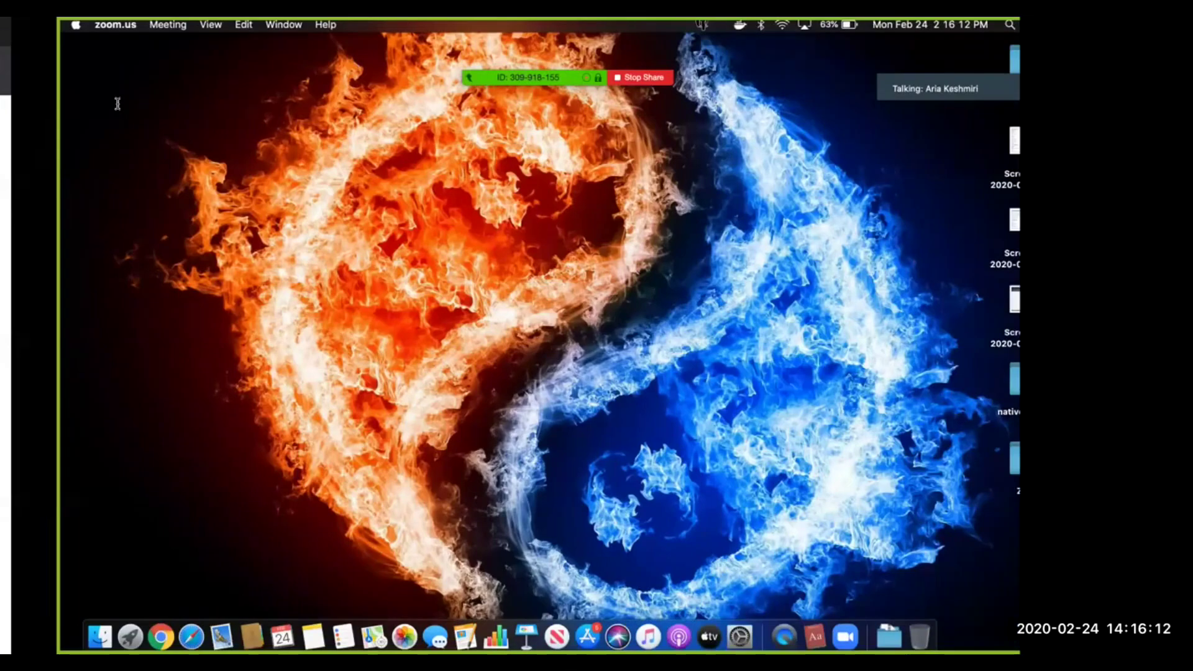
pyautogui.hotkey('ctrl', 'Left')
pyautogui.click(130, 59)
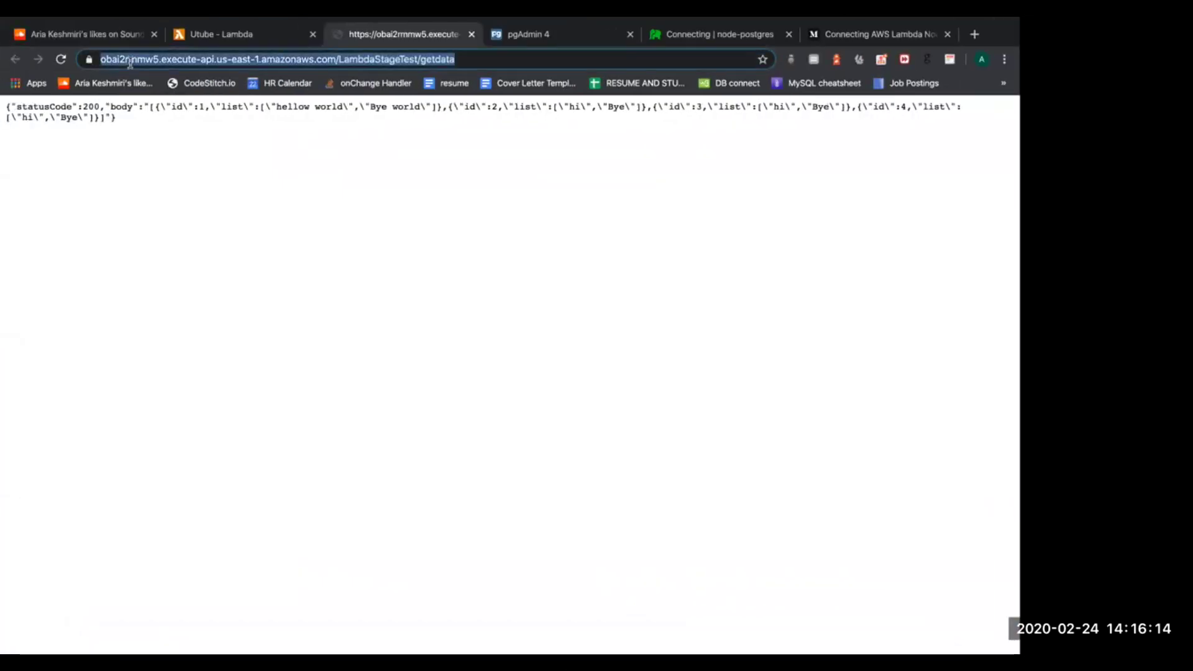
pyautogui.hotkey('ctrl', 'Right')
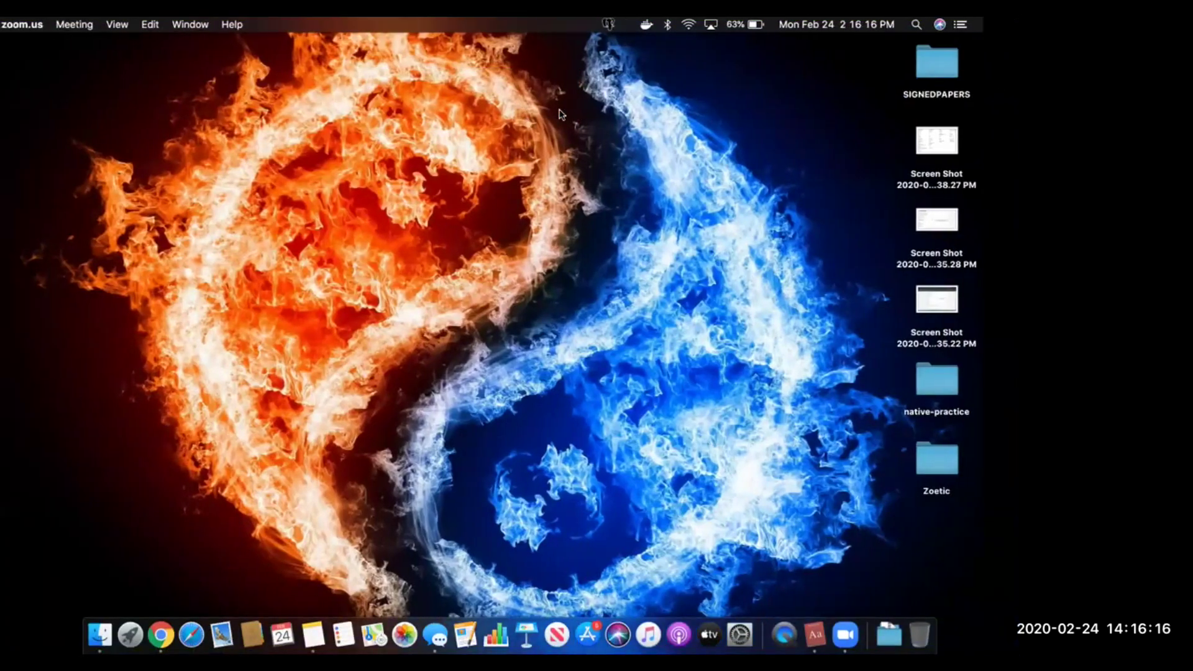
pyautogui.press('super+space')
# Launch Postman through system search
pyautogui.write('post')
pyautogui.press('Return')
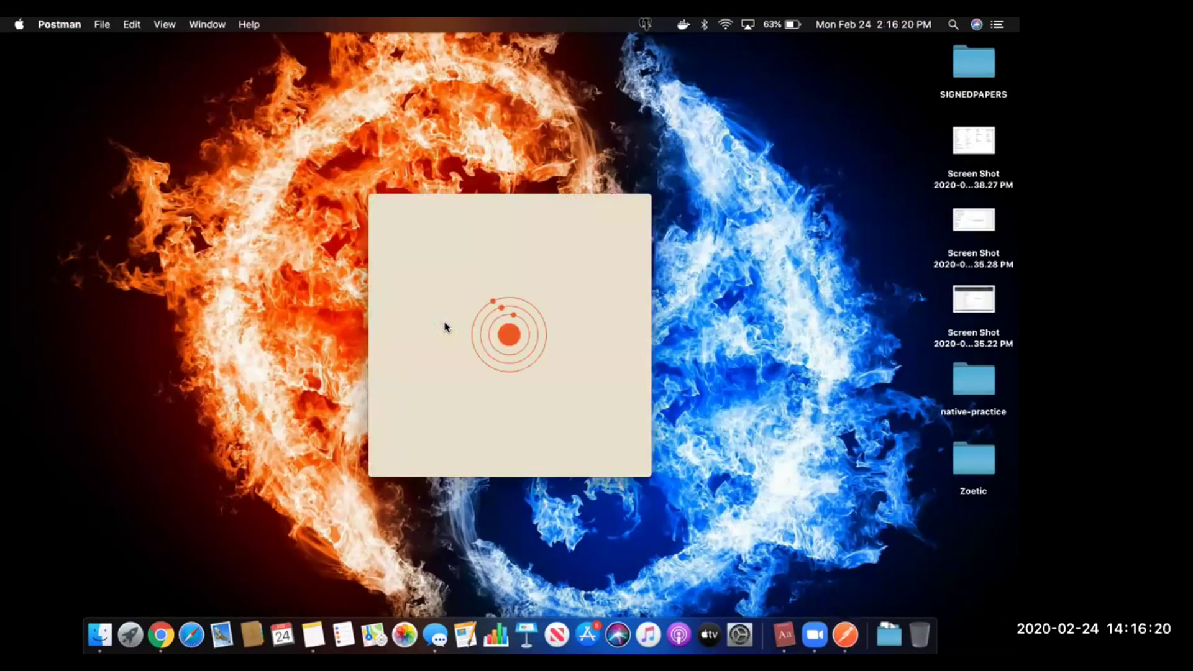
pyautogui.press('super+space')
pyautogui.write('iterm')
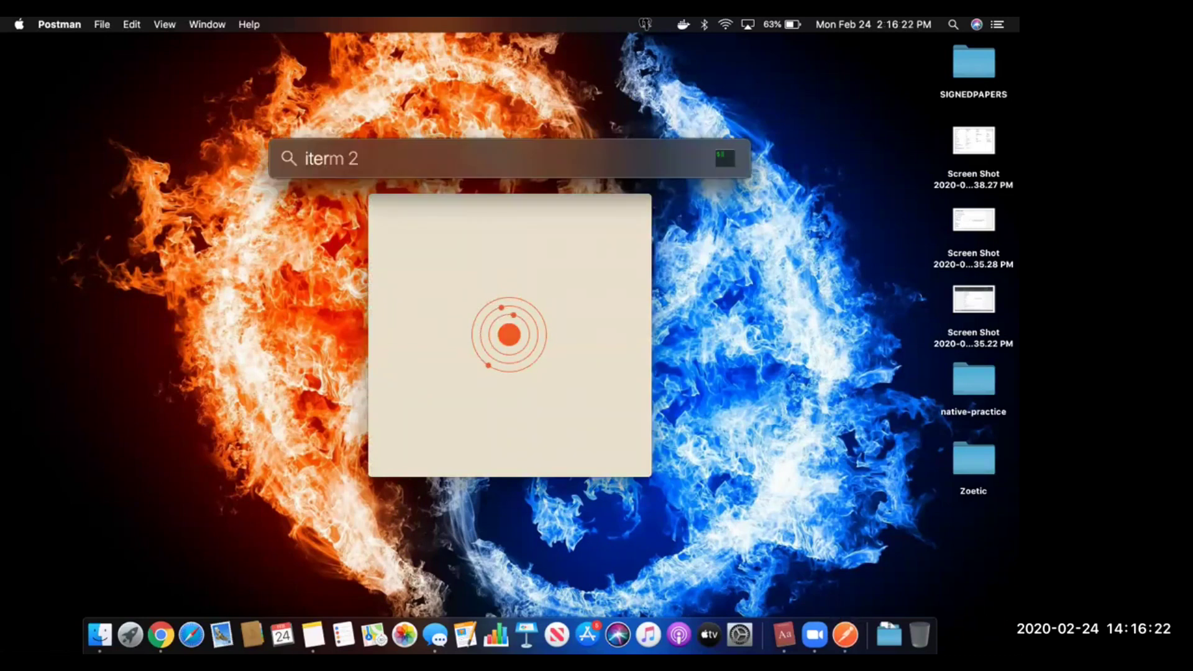
pyautogui.press('Return')
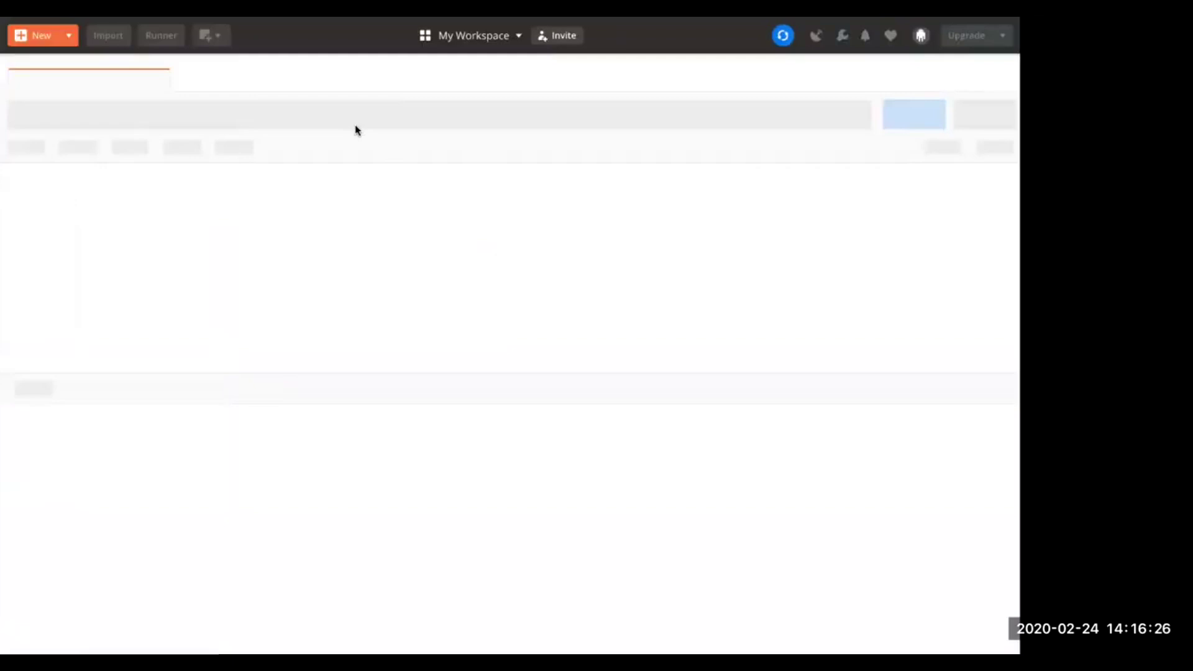
# Send a GET to the getdata URL with an empty body, receiving 200 OK and four todo rows
pyautogui.click(352, 135)
pyautogui.press('Right')
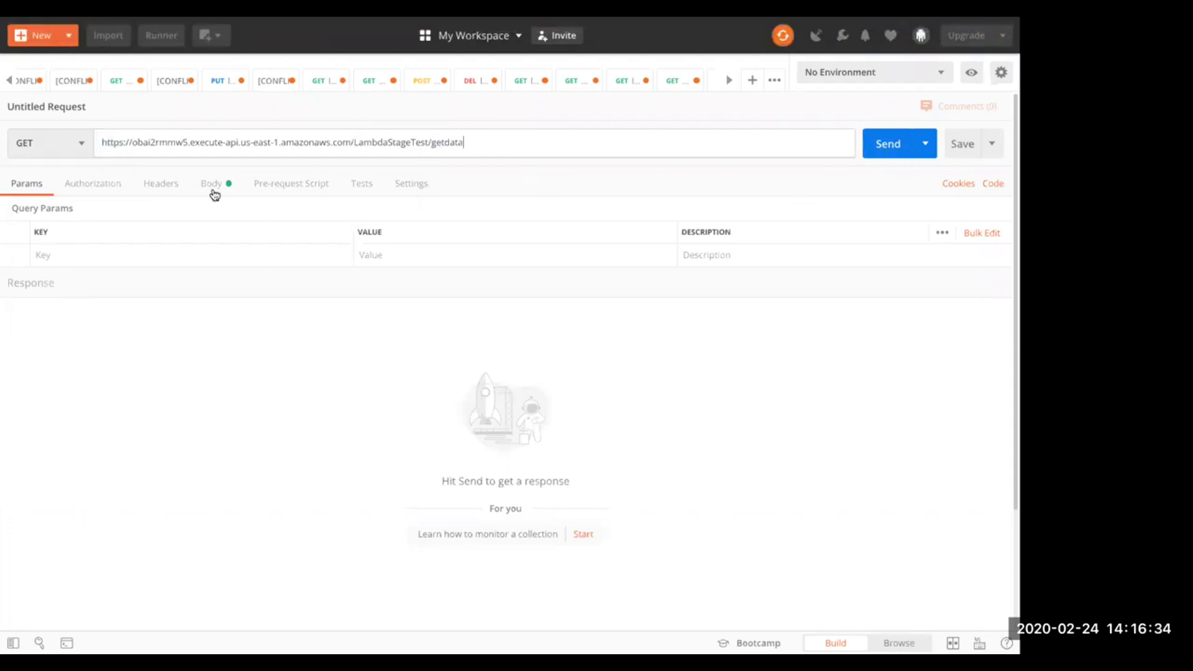
pyautogui.click(47, 149)
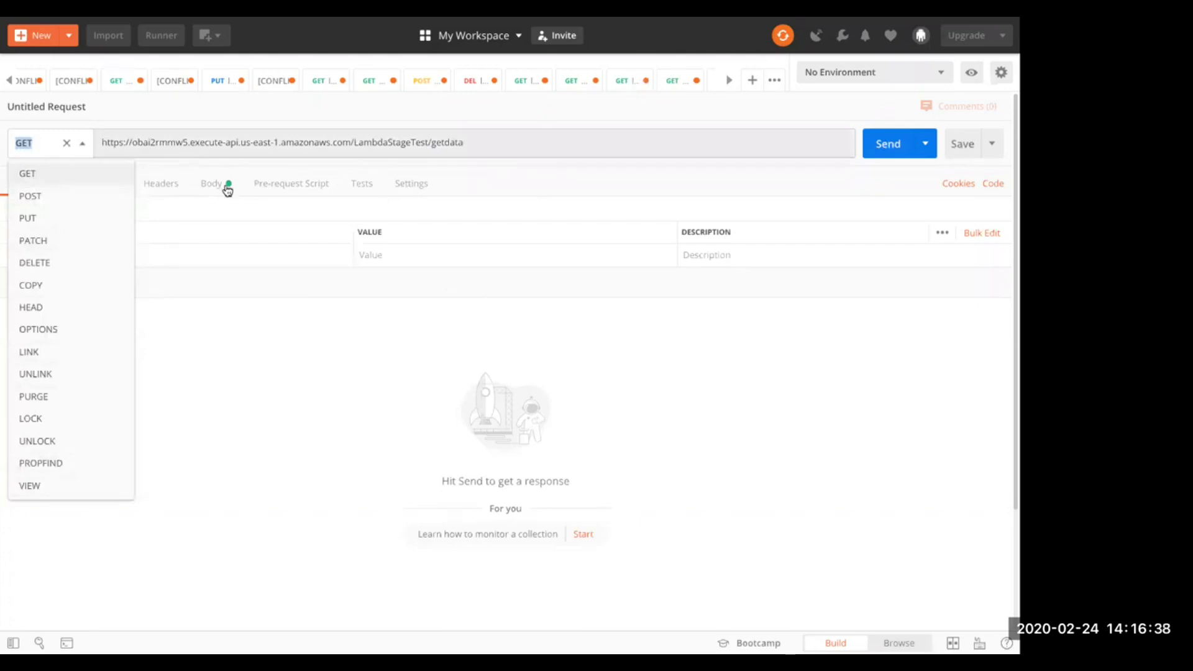
pyautogui.click(218, 187)
pyautogui.hotkey('ctrl', 'a')
pyautogui.press('BackSpace')
pyautogui.click(911, 143)
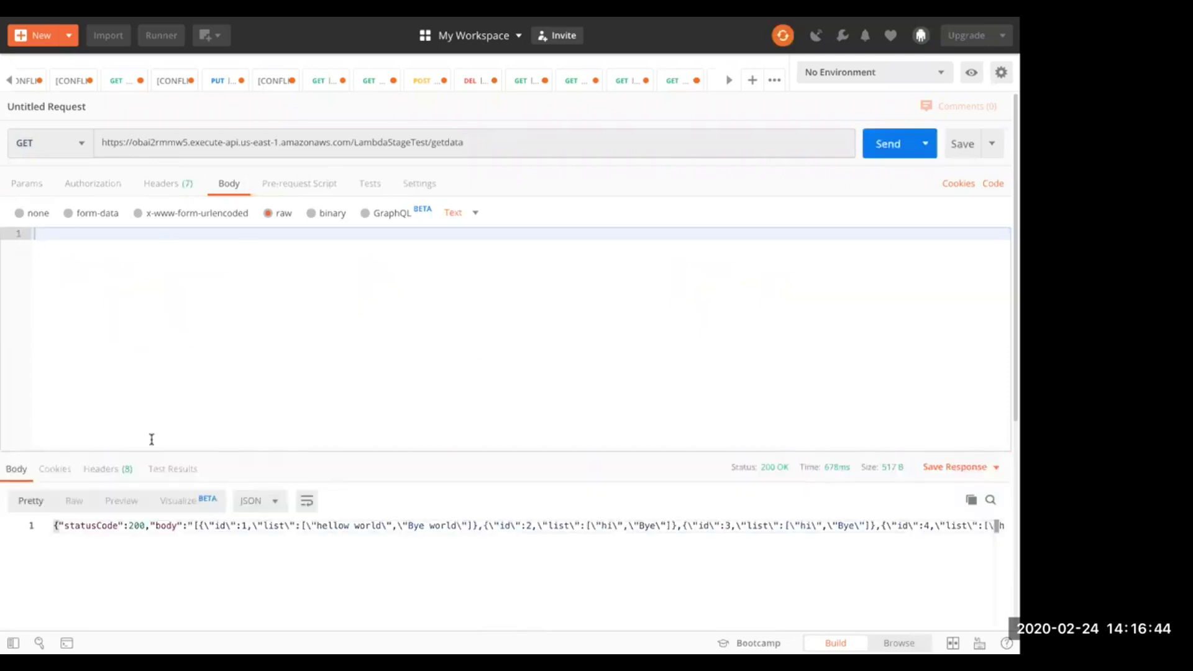
pyautogui.moveTo(141, 570); pyautogui.dragTo(314, 565)
pyautogui.click(150, 542)
pyautogui.click(316, 565)
pyautogui.hotkey('ctrl', 'Up')
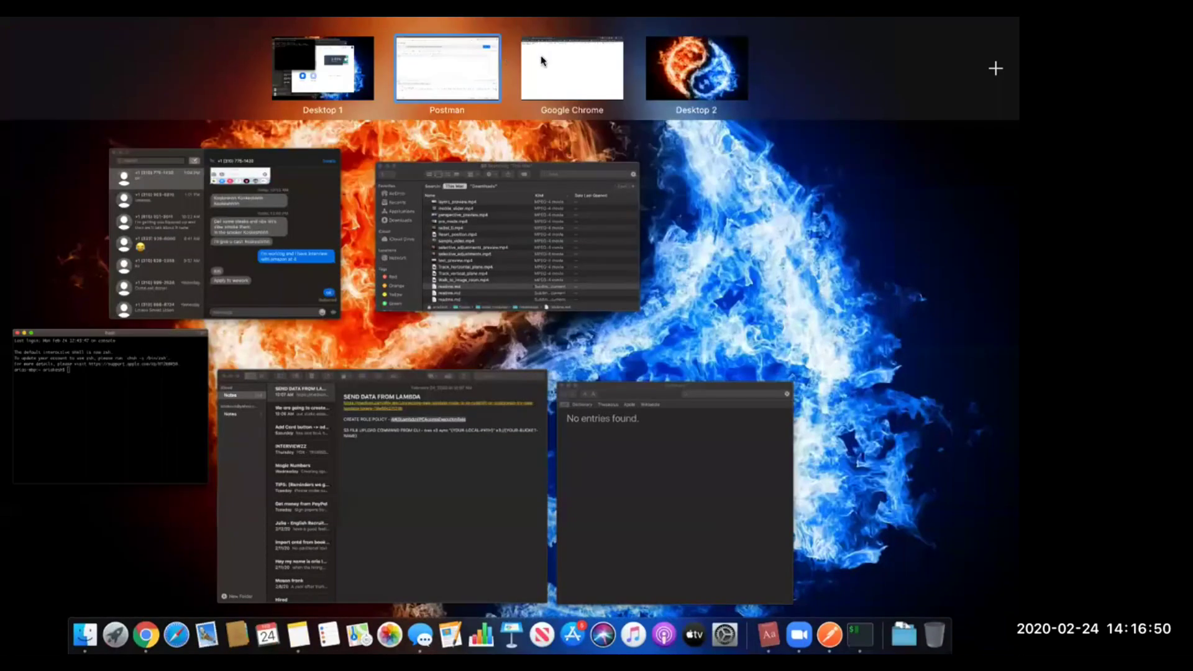
# Close the getdata response tab and launch iTerm 2
pyautogui.click(564, 57)
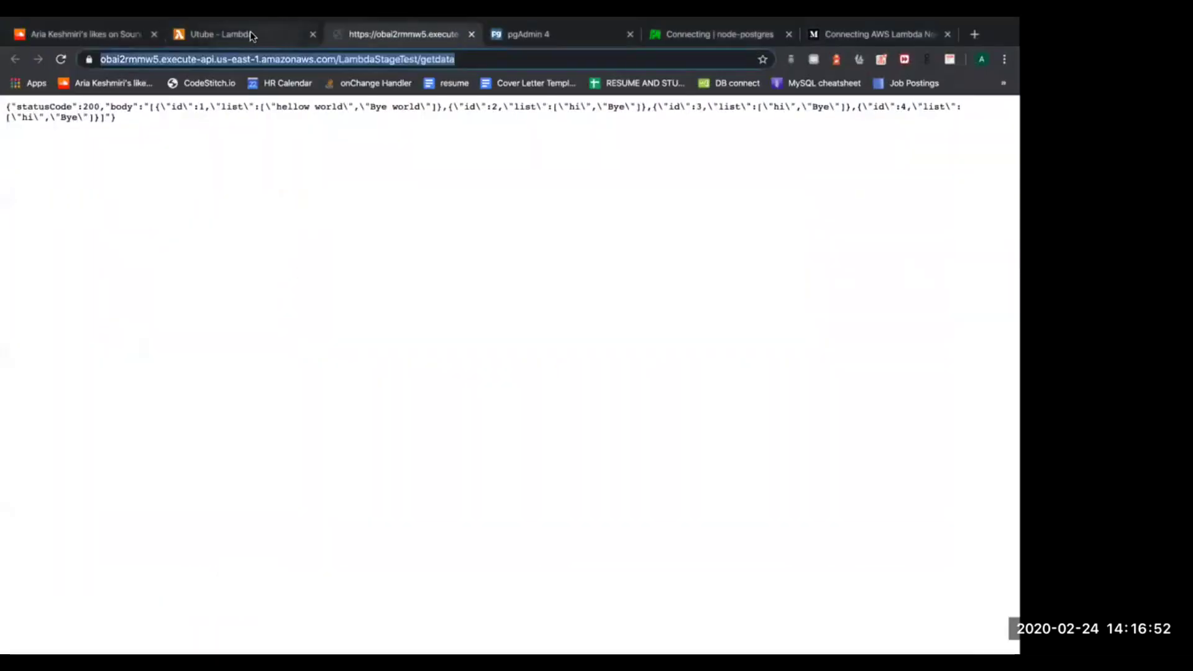
pyautogui.press('super+w')
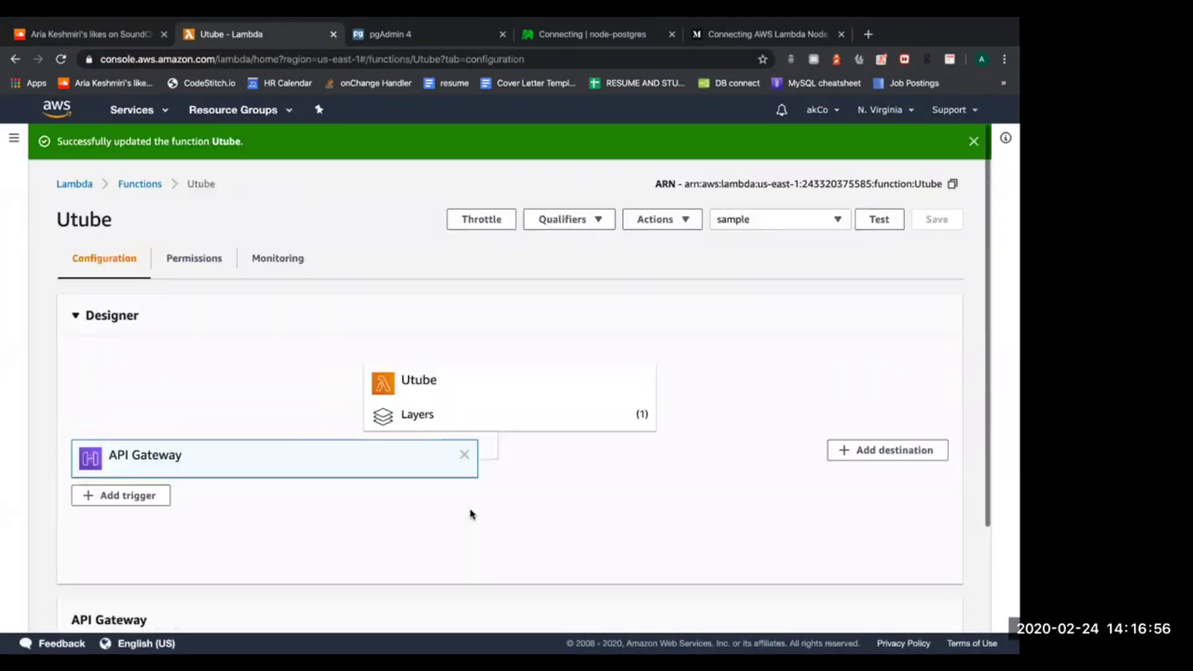
pyautogui.hotkey('ctrl', 'Right')
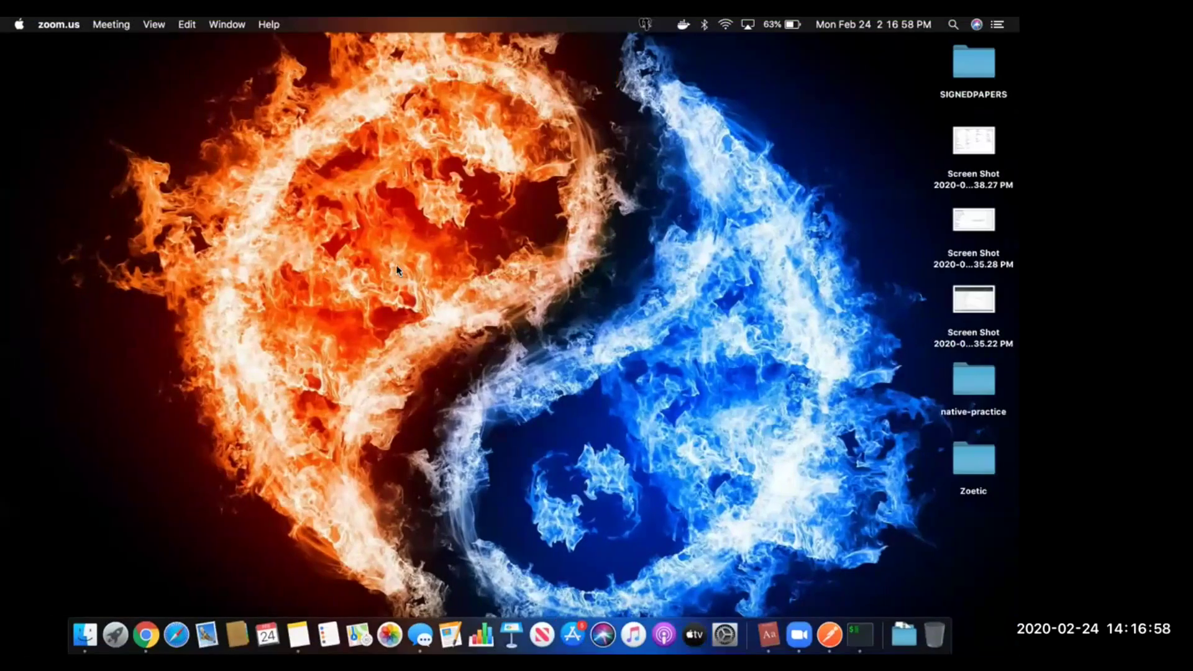
pyautogui.press('super+space')
pyautogui.write('iterm')
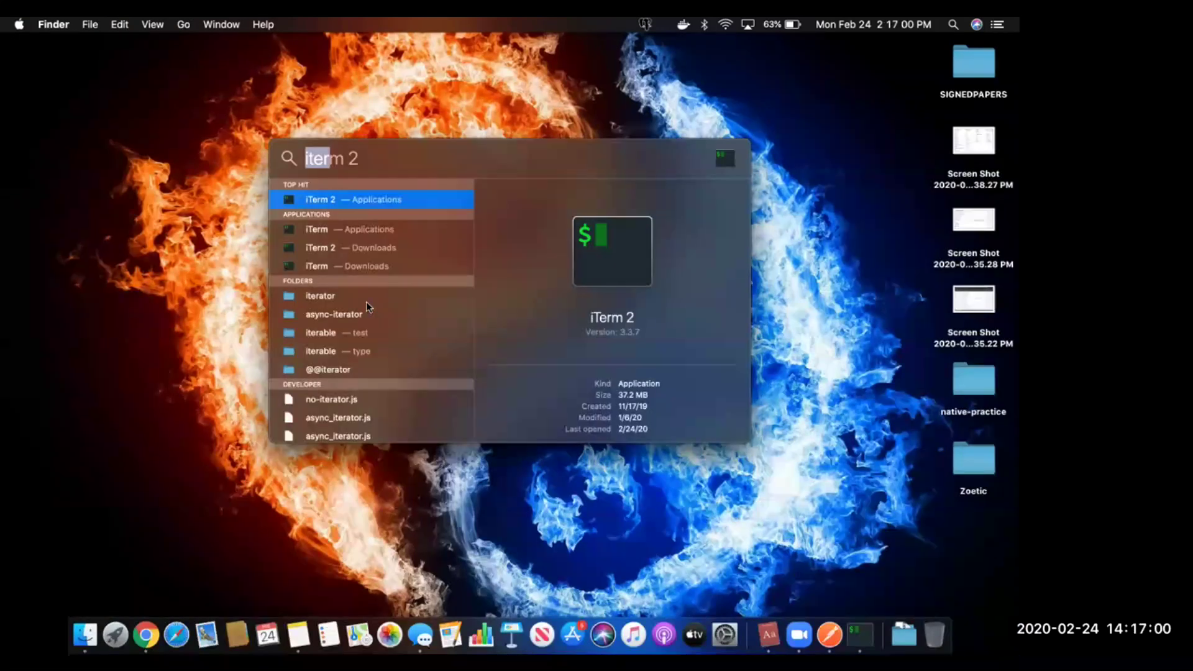
pyautogui.press('Return')
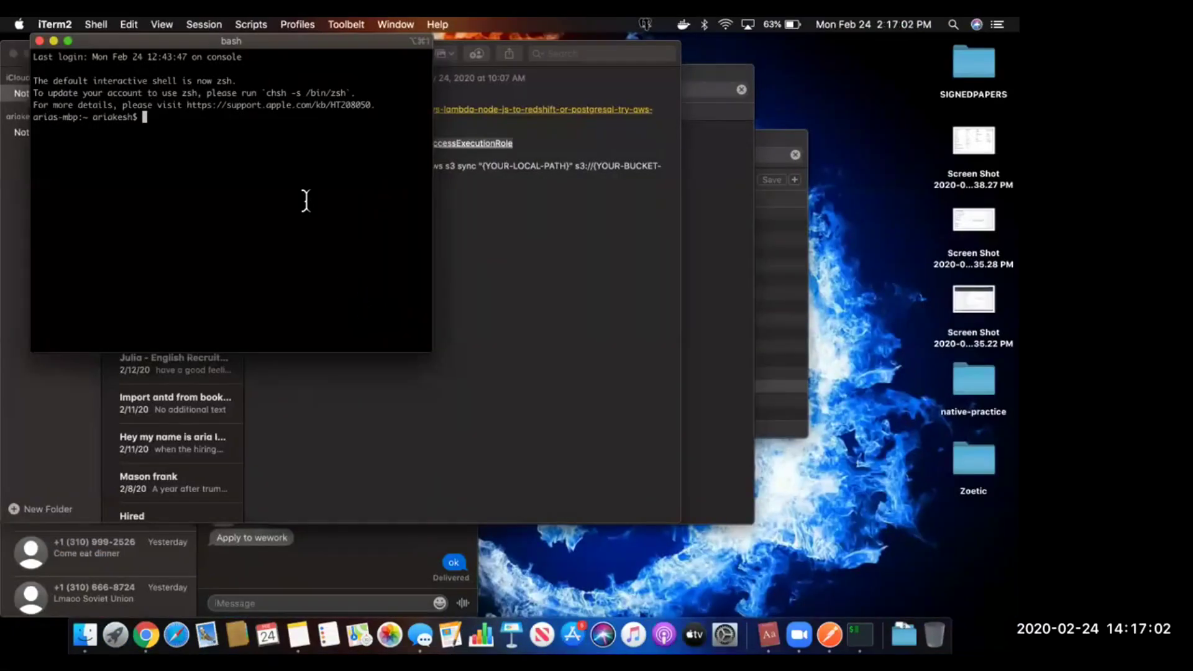
# Create a sampleTrello folder and change into it
pyautogui.write('mkdir ')
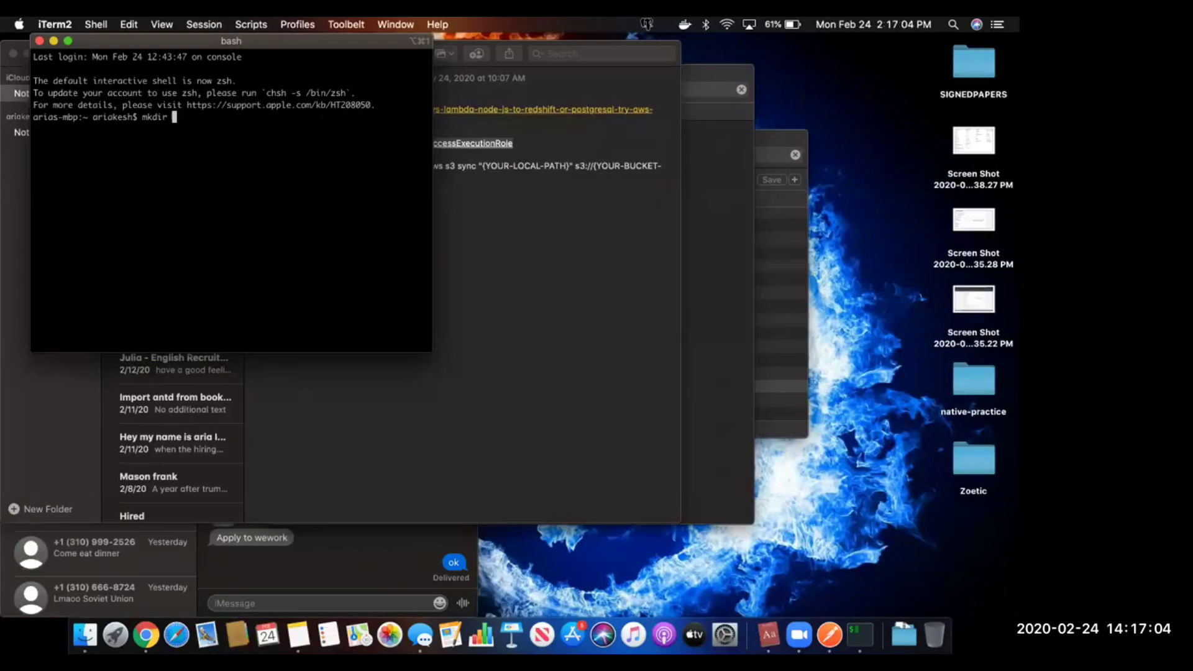
pyautogui.write('PracticeTrello')
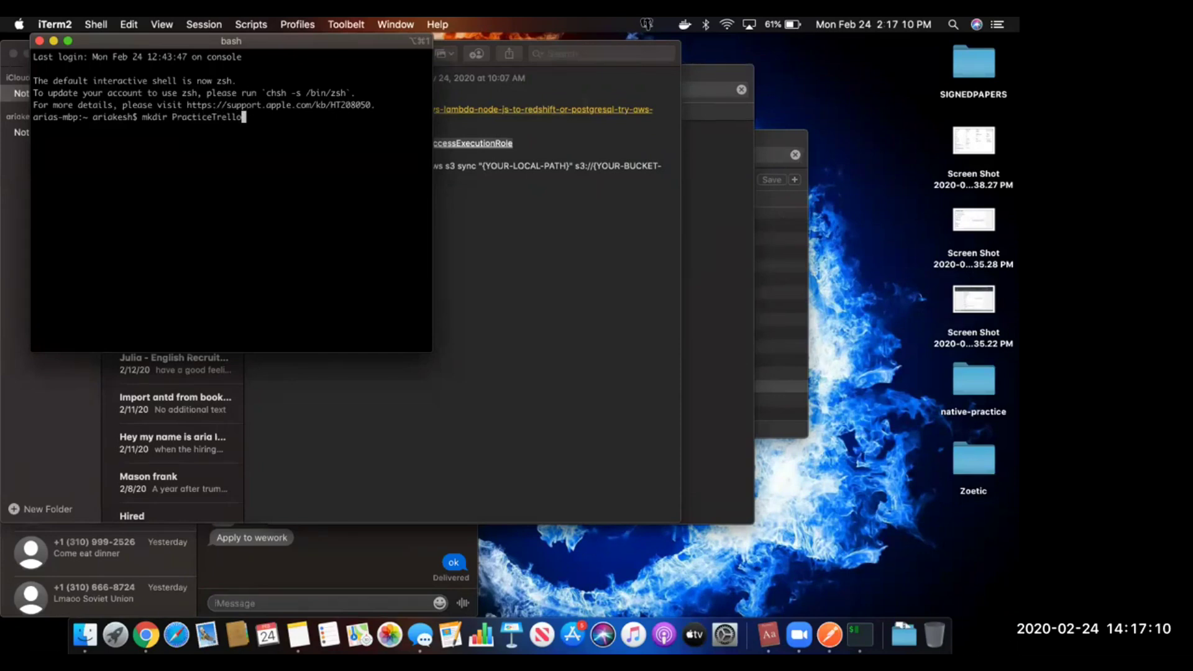
pyautogui.press('BackSpace')
pyautogui.press('BackSpace')
pyautogui.press('BackSpace')
pyautogui.press('BackSpace')
pyautogui.press('BackSpace')
pyautogui.press('BackSpace')
pyautogui.press('BackSpace')
pyautogui.press('BackSpace')
pyautogui.press('BackSpace')
pyautogui.press('BackSpace')
pyautogui.press('BackSpace')
pyautogui.press('BackSpace')
pyautogui.write('samp')
pyautogui.press('BackSpace')
pyautogui.press('BackSpace')
pyautogui.press('BackSpace')
pyautogui.press('BackSpace')
pyautogui.write('sampleTrello')
pyautogui.press('Return')
pyautogui.write('cd sAS')
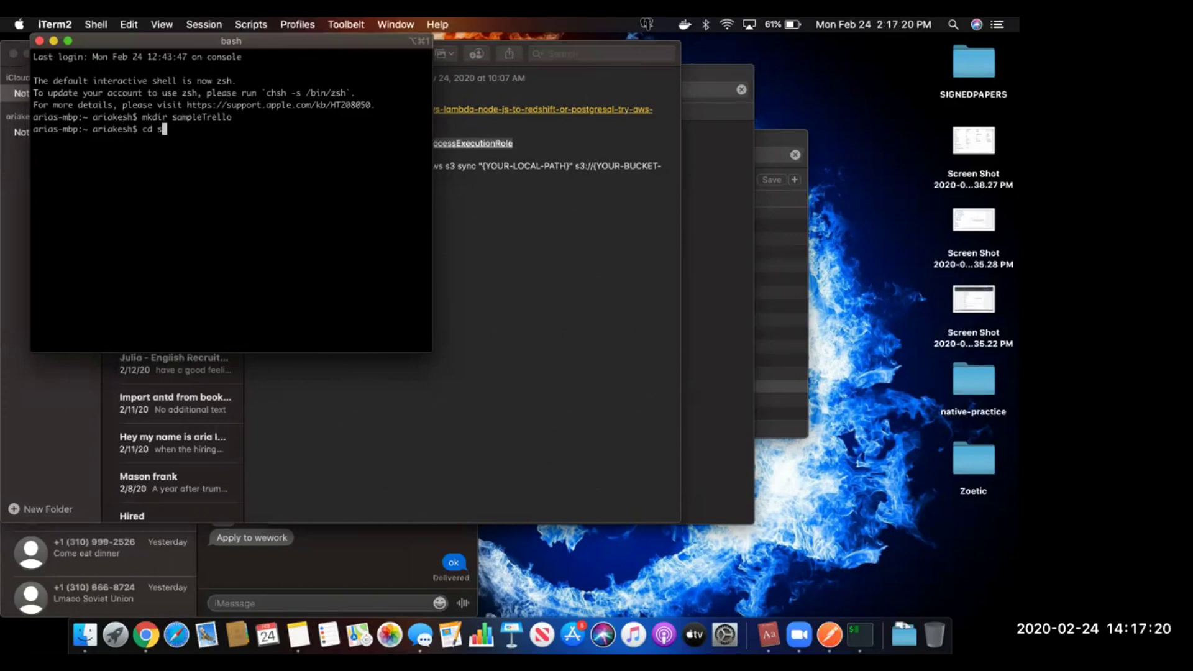
pyautogui.press('Tab')
pyautogui.press('Return')
# Create a React app named fullstack after the fullStackServerless name is rejected
pyautogui.write('create-react-app')
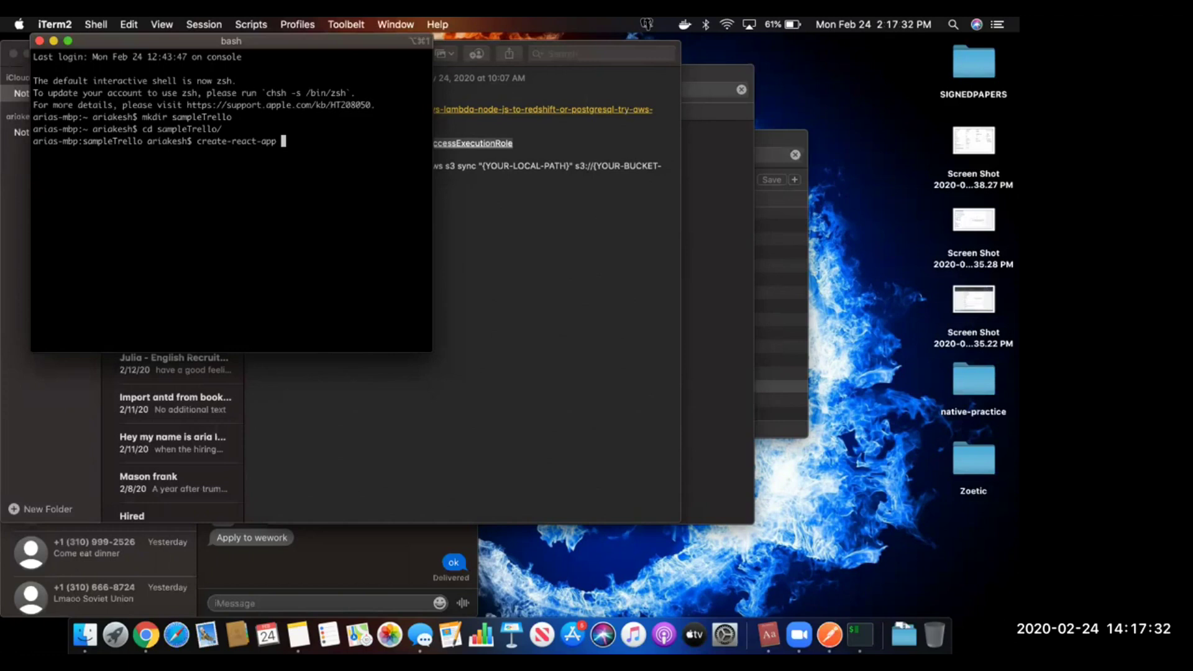
pyautogui.write('fullStackServerless')
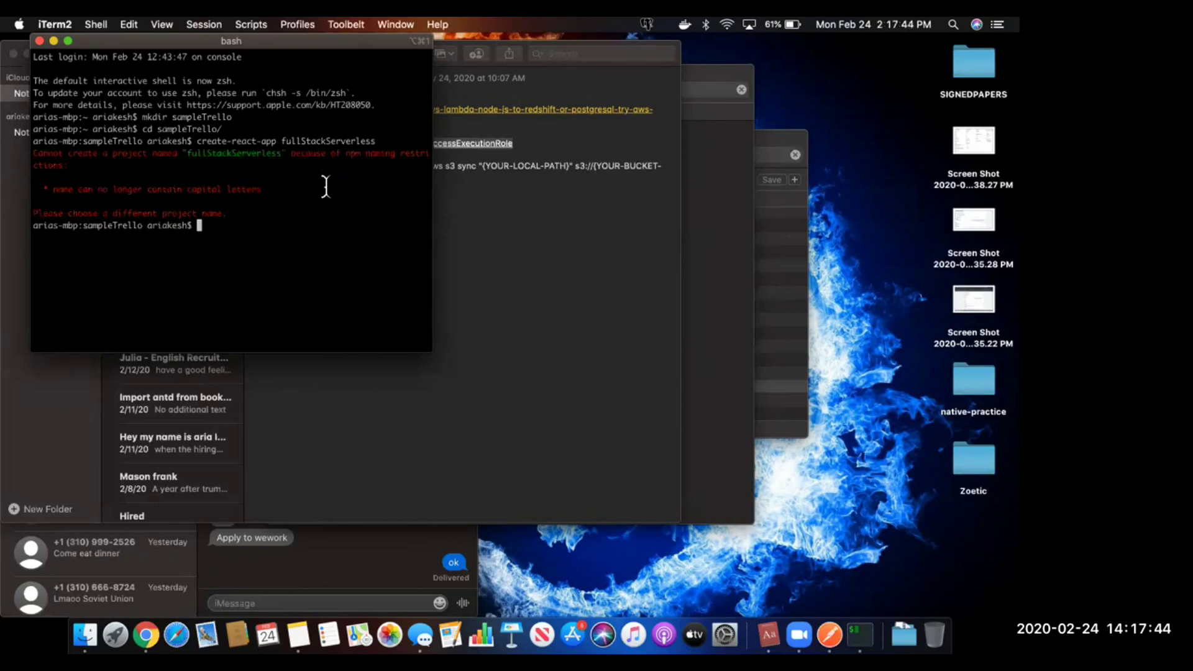
pyautogui.press('Up')
pyautogui.press('BackSpace')
pyautogui.press('BackSpace')
pyautogui.press('BackSpace')
pyautogui.press('BackSpace')
pyautogui.press('BackSpace')
pyautogui.press('BackSpace')
pyautogui.press('BackSpace')
pyautogui.press('BackSpace')
pyautogui.press('BackSpace')
pyautogui.press('BackSpace')
pyautogui.press('BackSpace')
pyautogui.press('BackSpace')
pyautogui.press('BackSpace')
pyautogui.press('BackSpace')
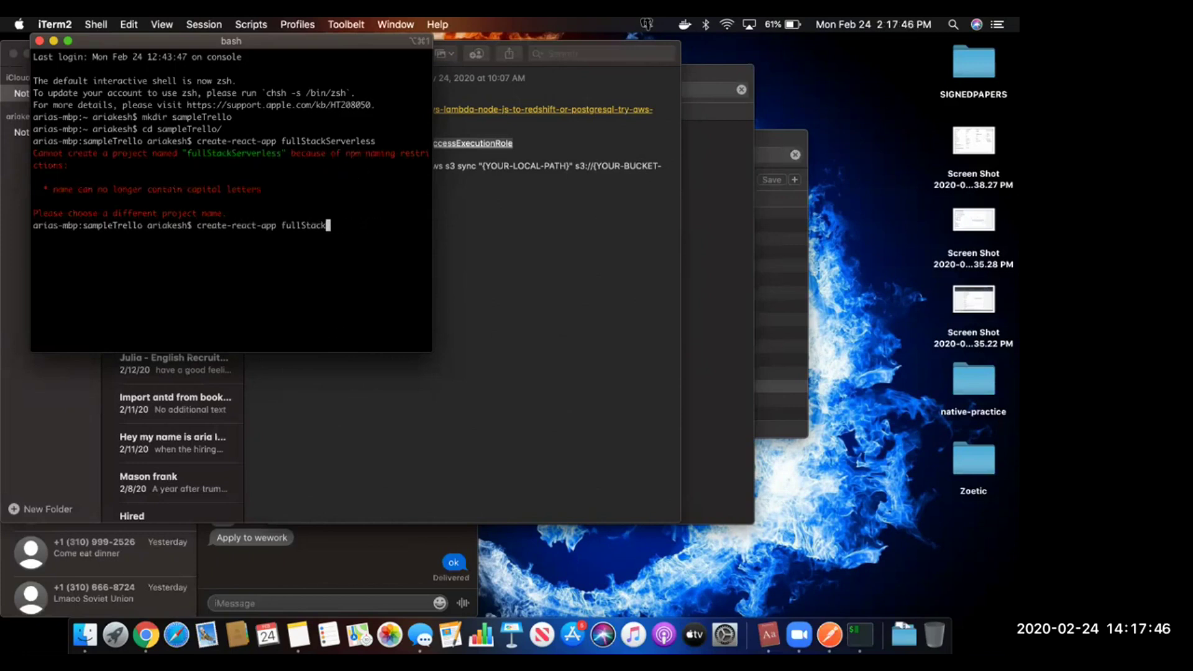
pyautogui.write('stack')
pyautogui.press('Return')
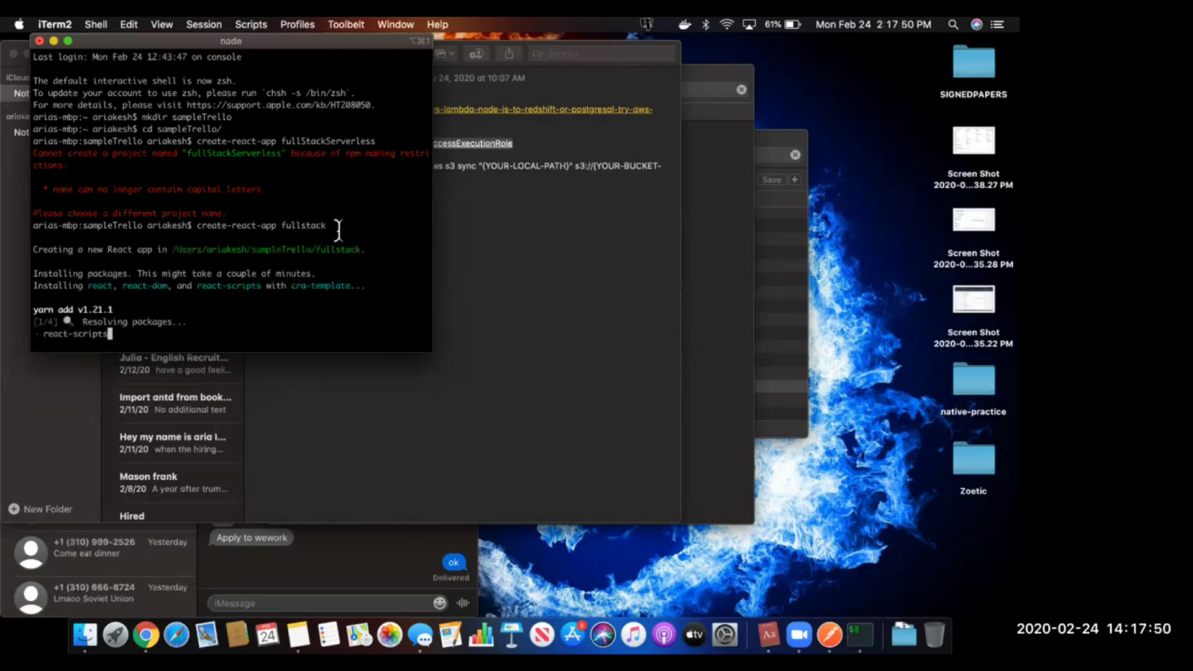
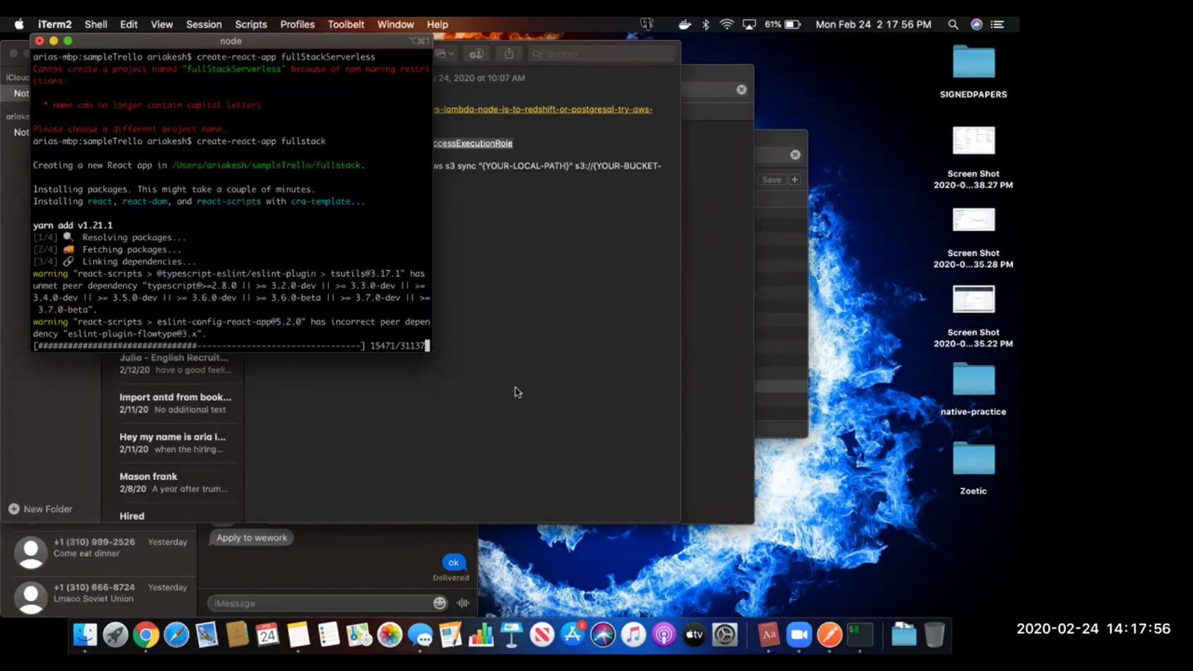
# Switch to the Chrome space and open the S3 buckets list from the AWS console home
pyautogui.hotkey('ctrl', 'Up')
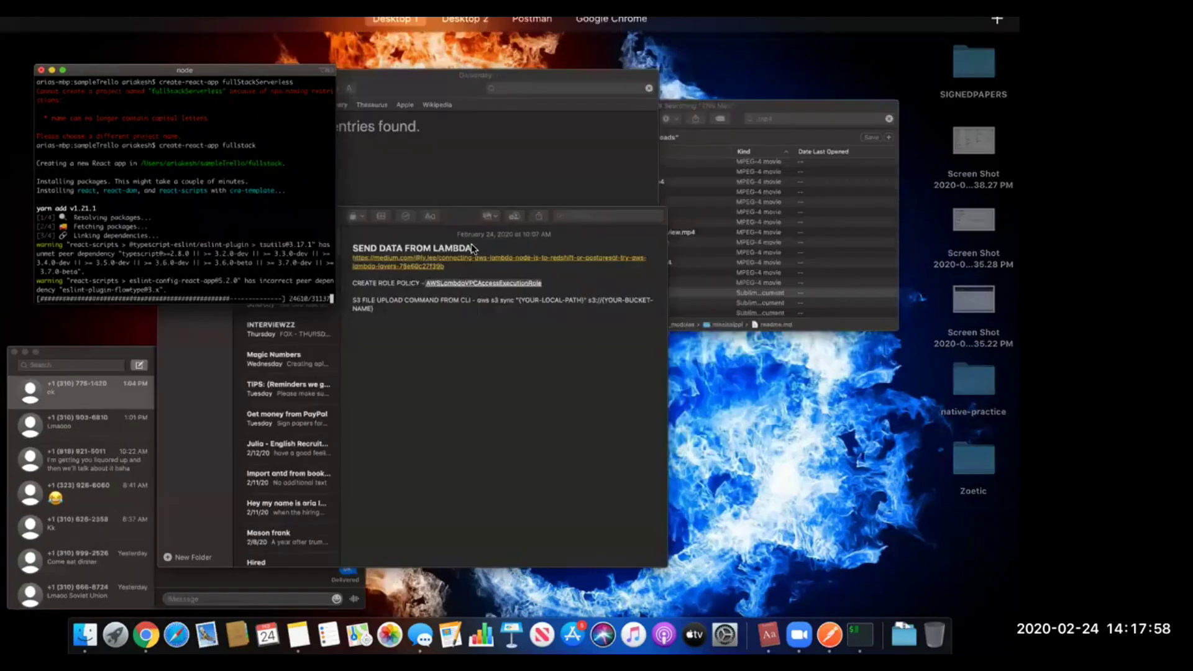
pyautogui.moveTo(561, 62)
pyautogui.click(707, 92)
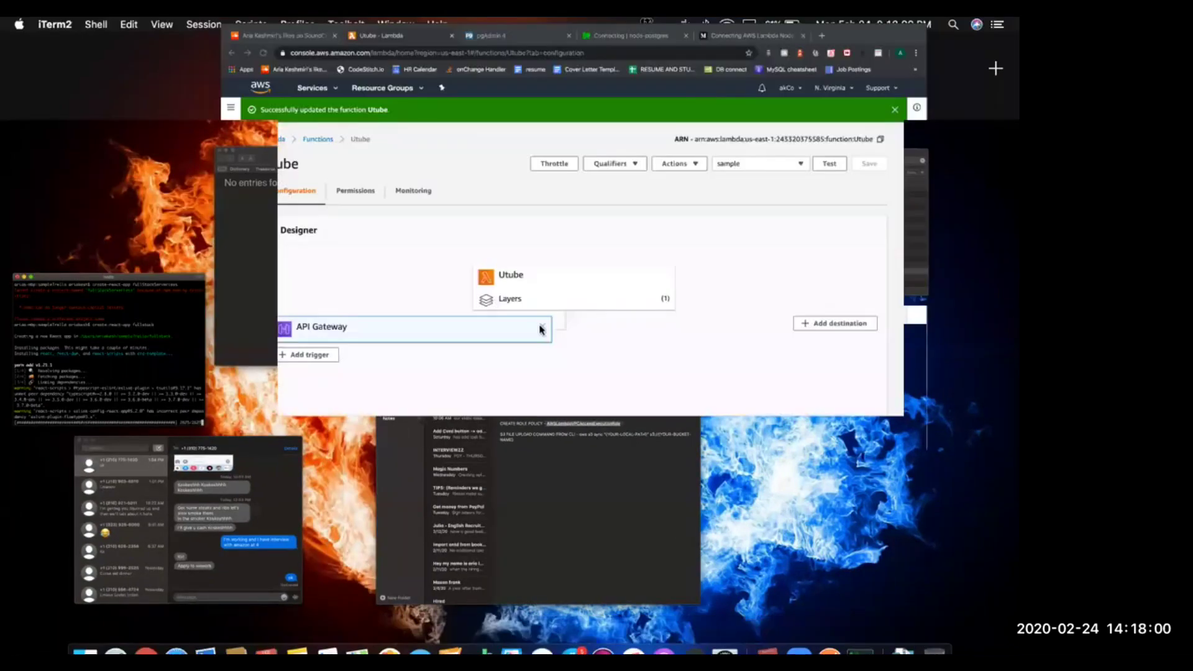
pyautogui.click(55, 111)
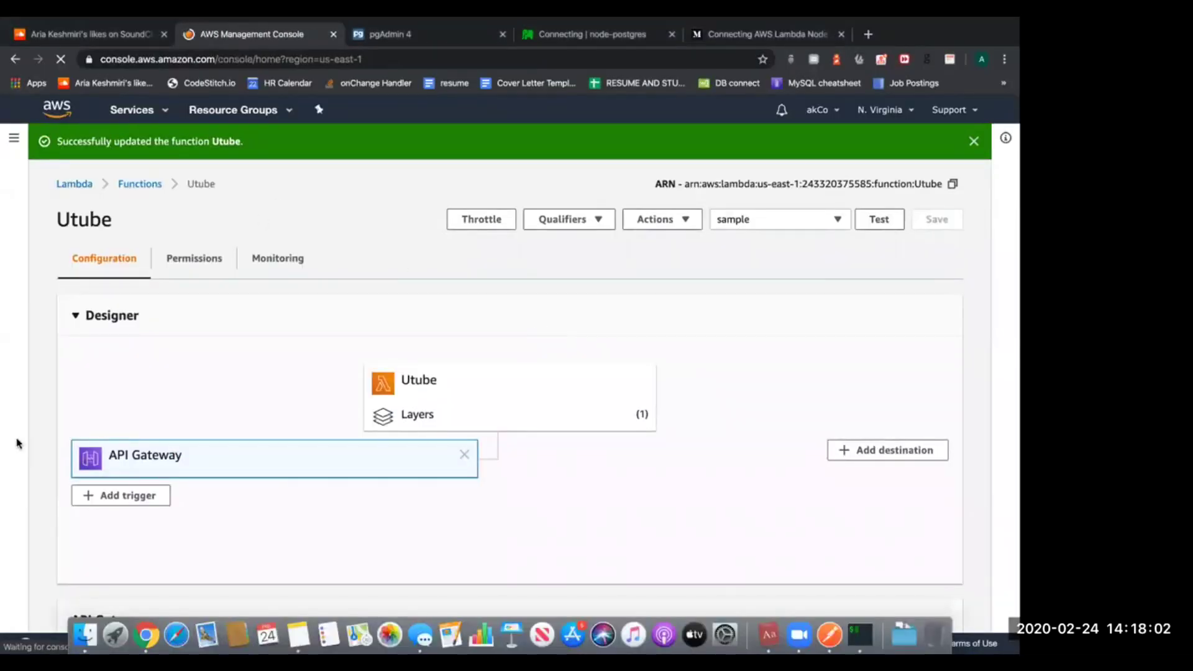
pyautogui.click(513, 384)
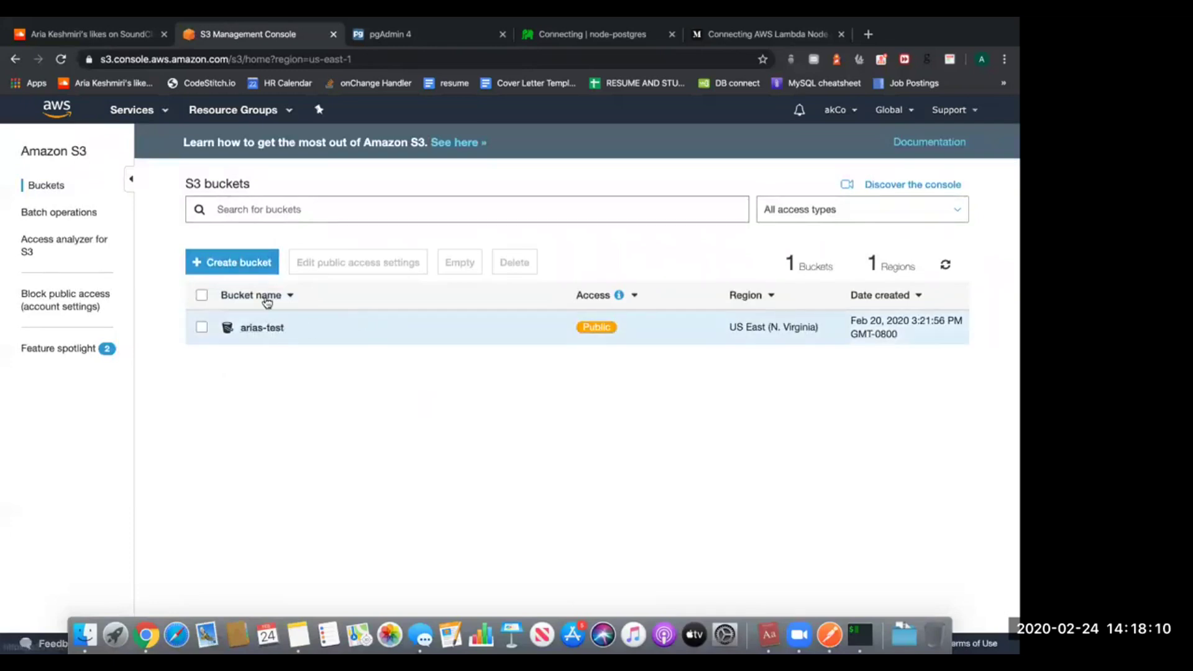
# Start a new S3 bucket and name it fullstack-aria after trimming the first name attempt
pyautogui.click(251, 264)
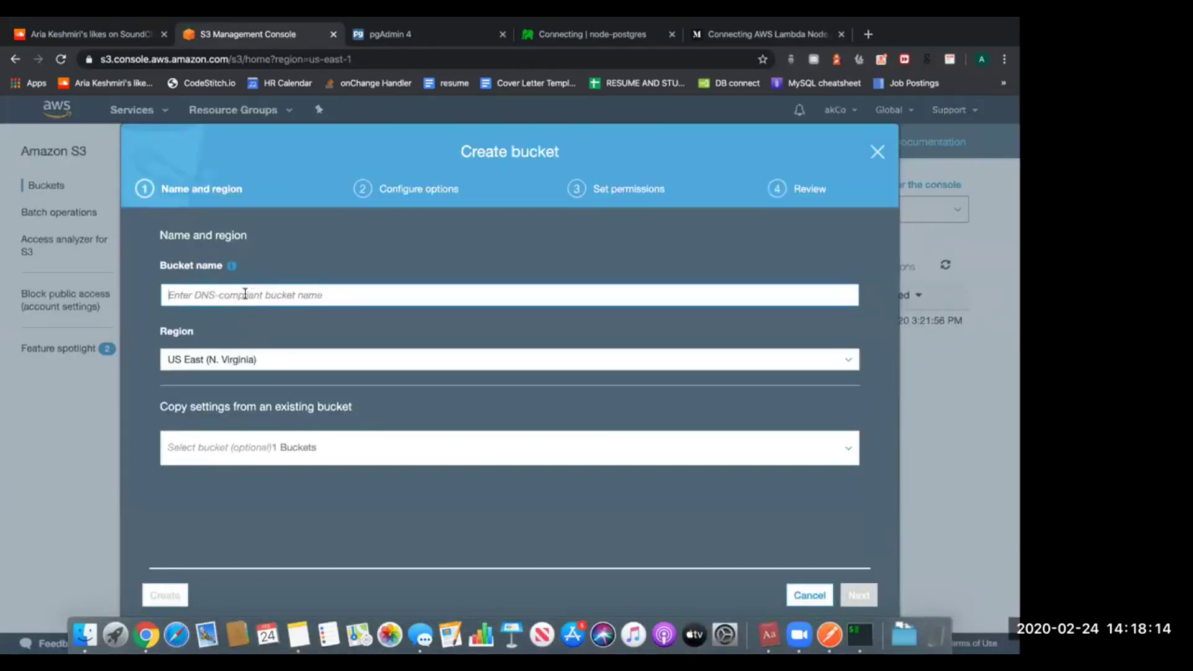
pyautogui.write('fullstack-bucket')
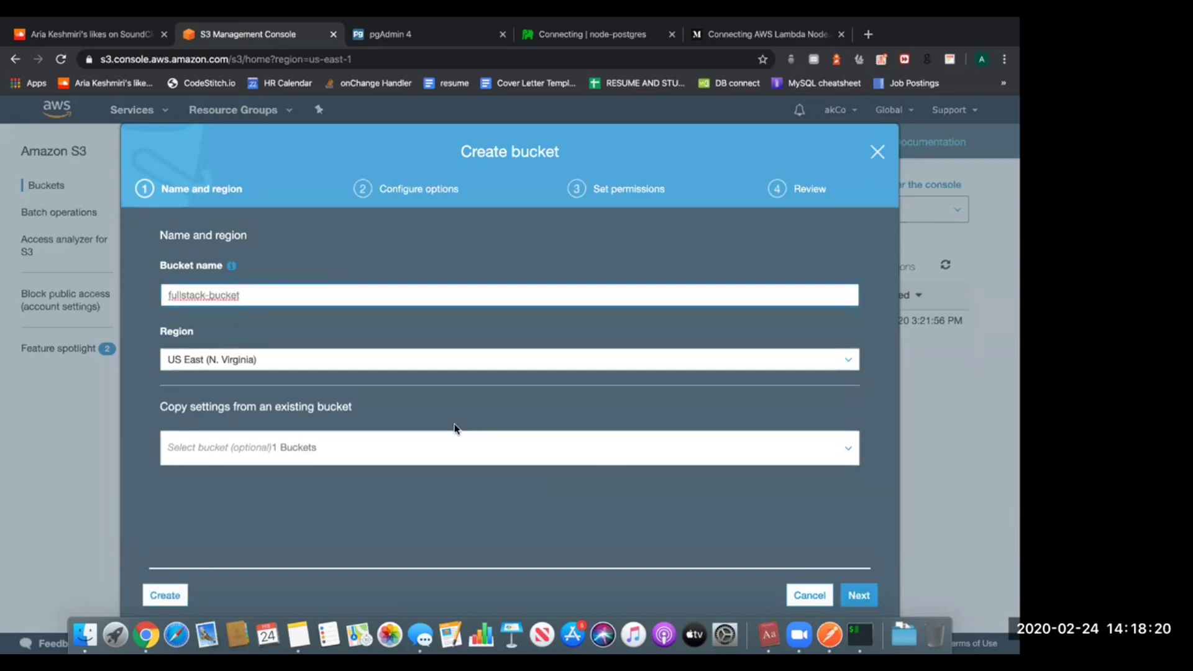
pyautogui.click(854, 594)
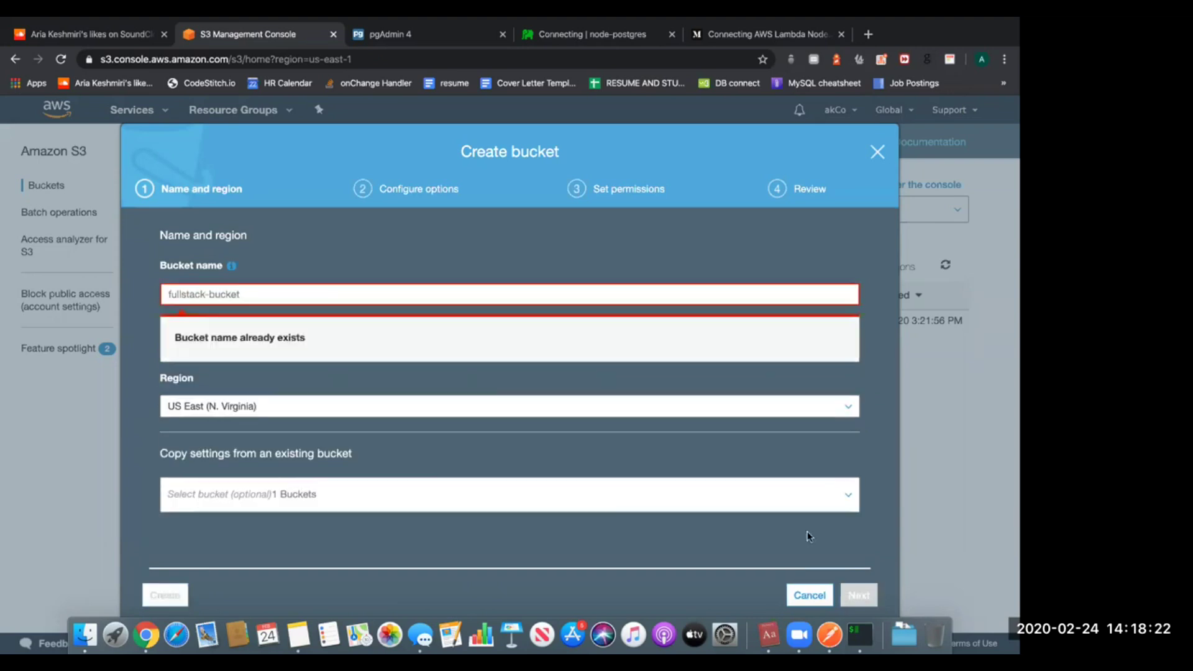
pyautogui.doubleClick(227, 293)
pyautogui.press('BackSpace')
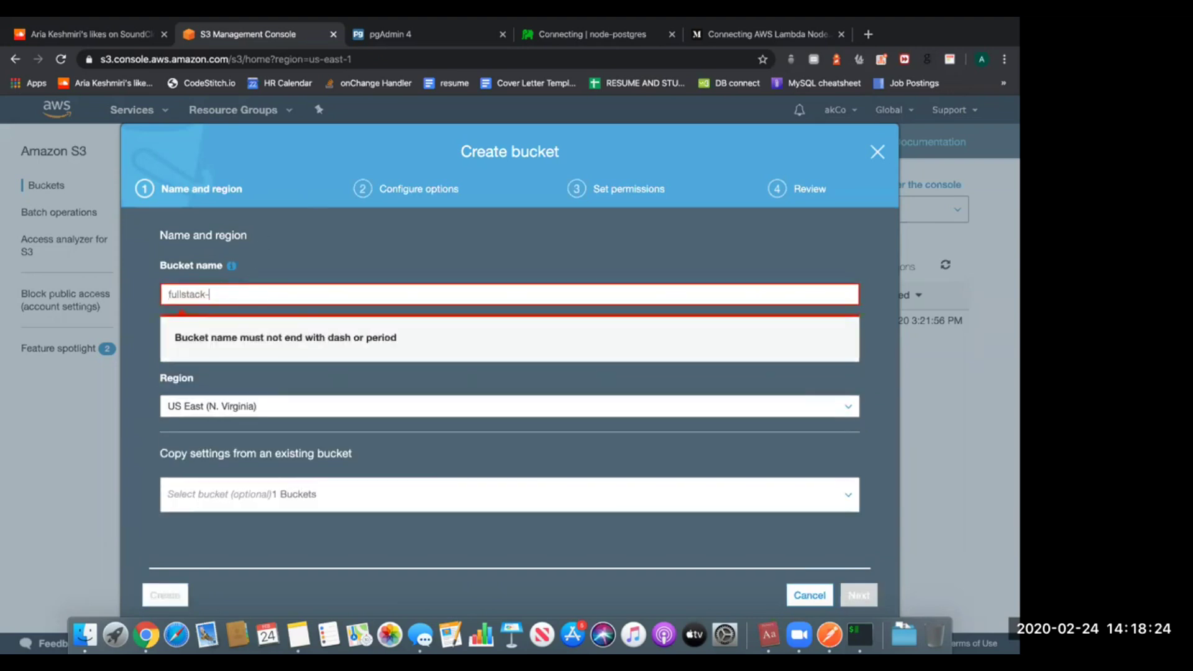
pyautogui.press('BackSpace')
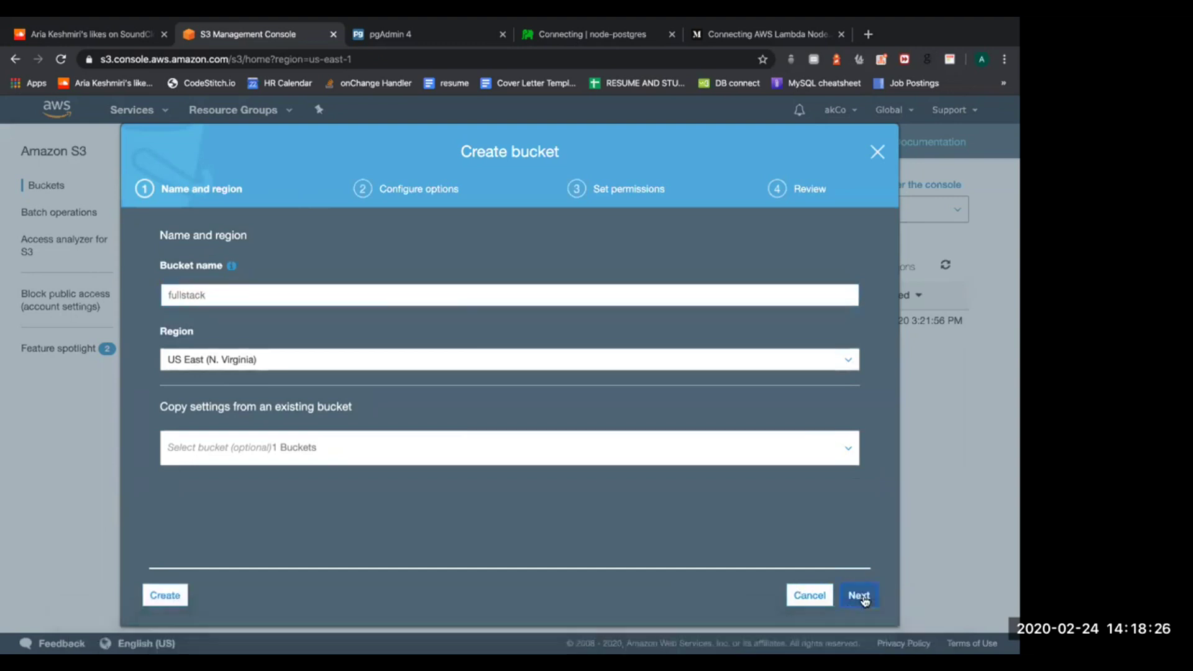
pyautogui.click(864, 596)
pyautogui.write('-aria')
pyautogui.click(864, 595)
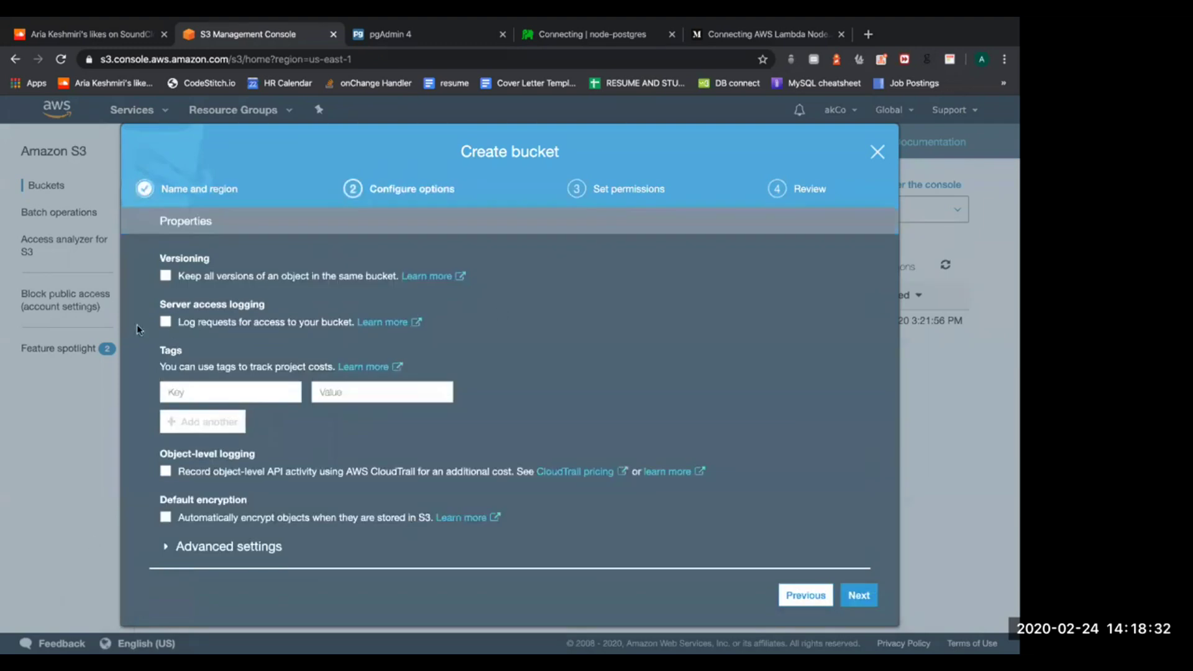
# Untick Block all public access, acknowledge possible public access, and create the bucket
pyautogui.scroll(-2, 274, 501)
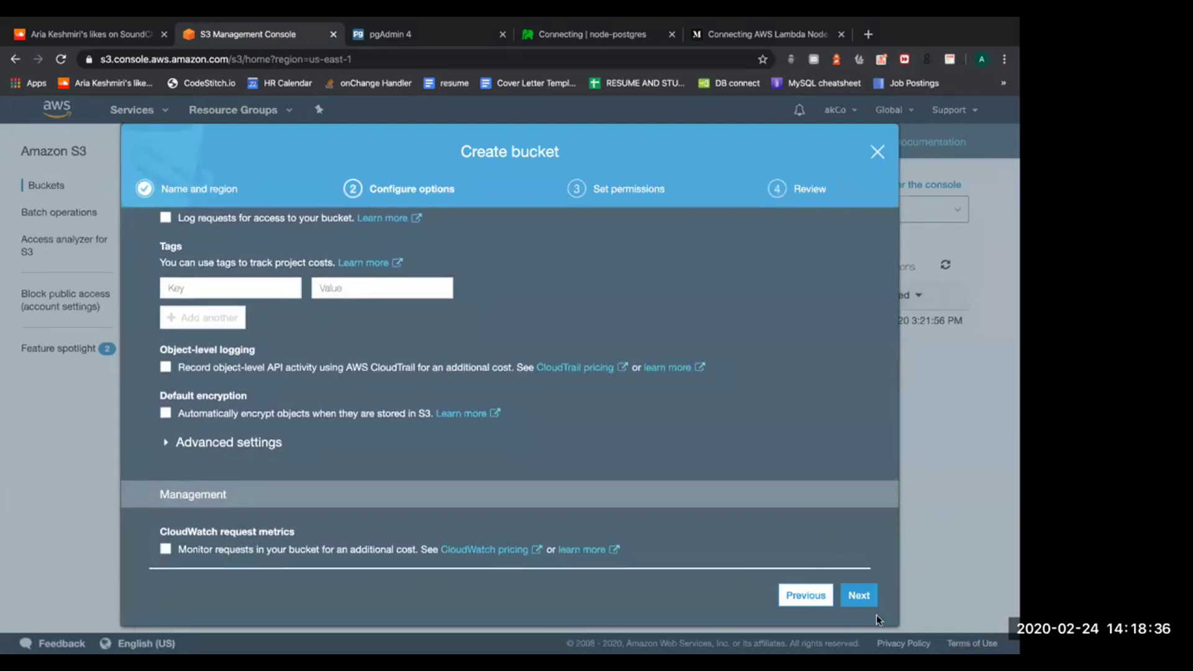
pyautogui.click(864, 595)
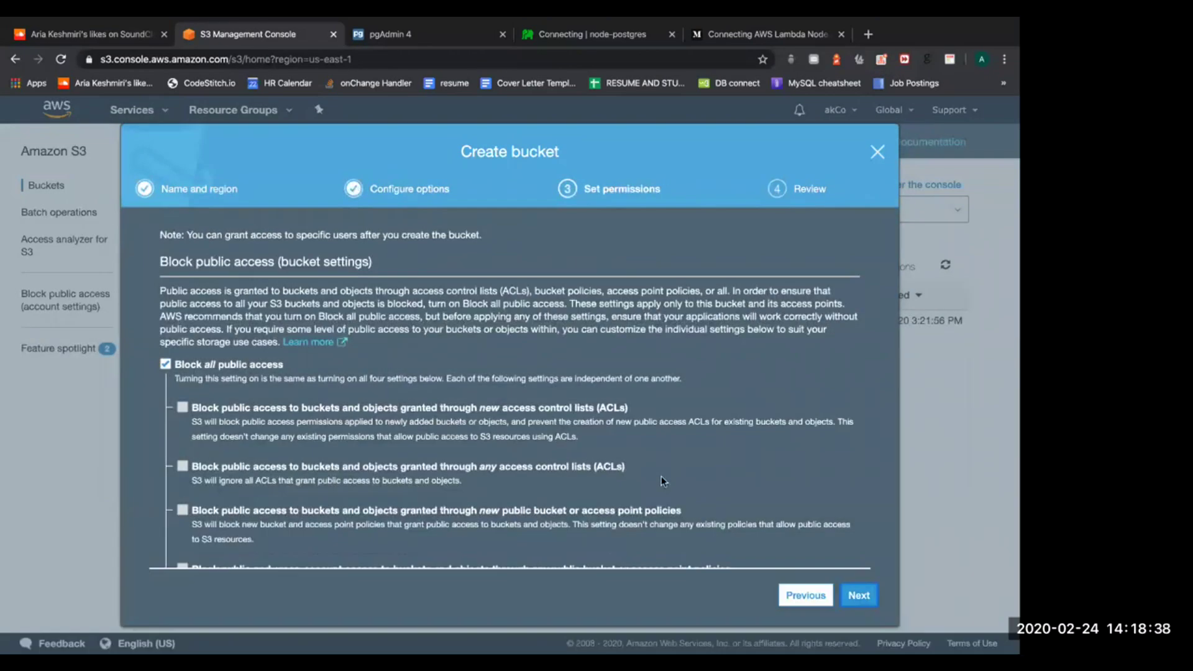
pyautogui.click(165, 364)
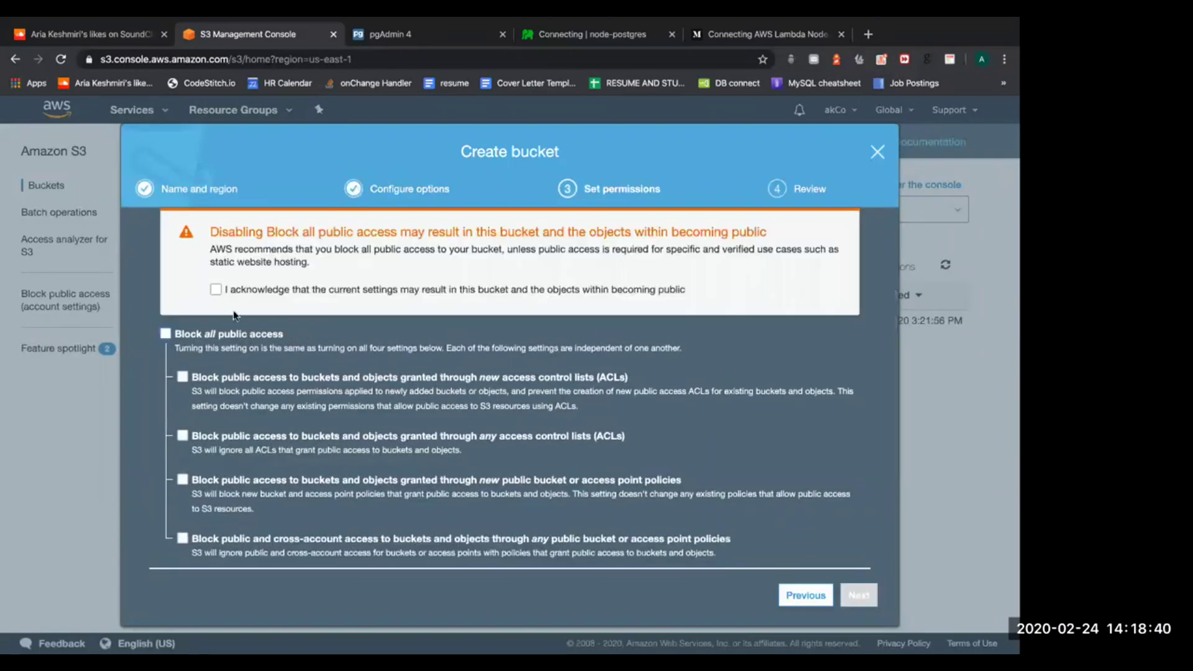
pyautogui.click(216, 290)
pyautogui.click(860, 595)
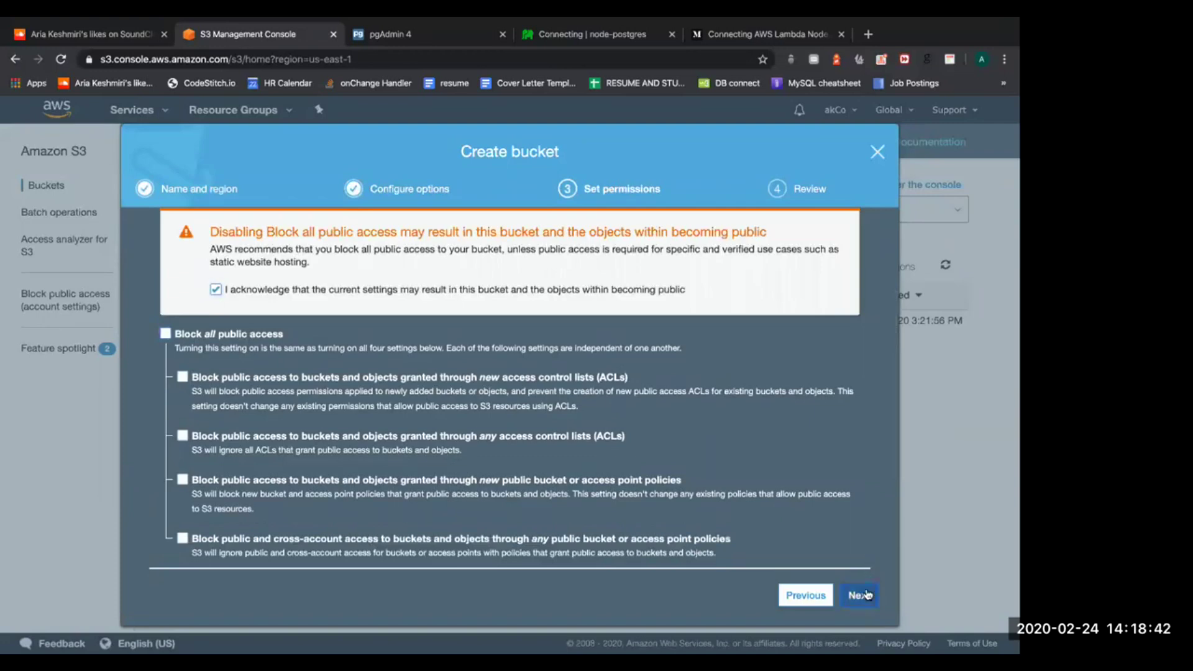
pyautogui.scroll(-1, 540, 314)
pyautogui.scroll(3, 541, 315)
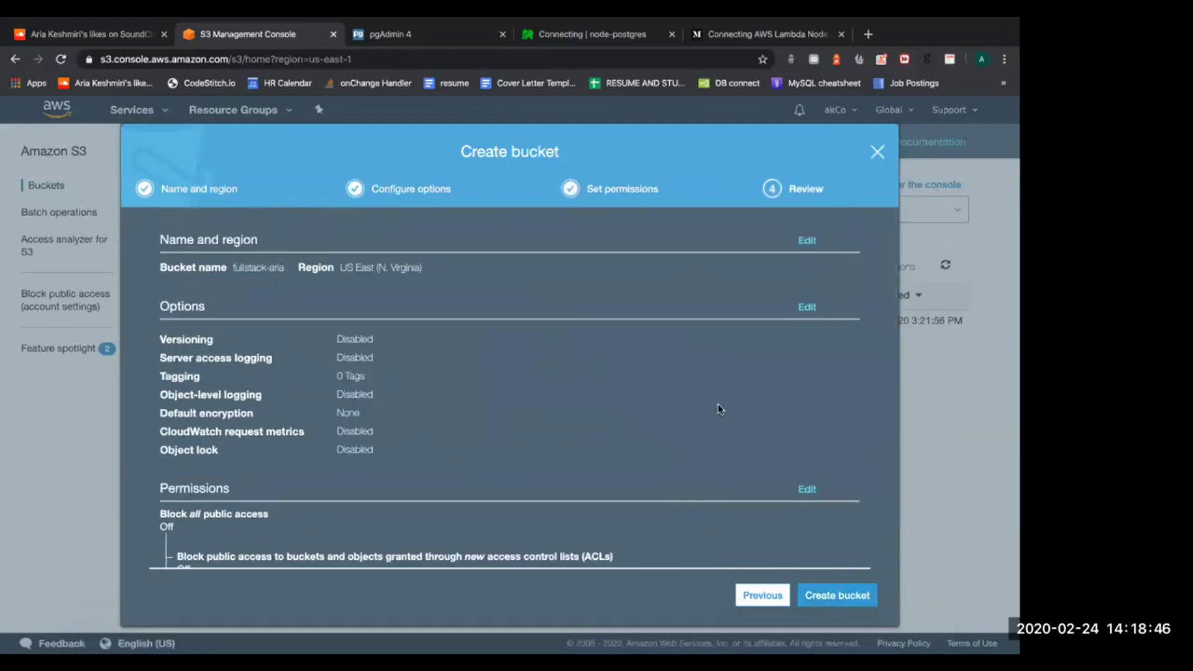
pyautogui.scroll(-1, 718, 404)
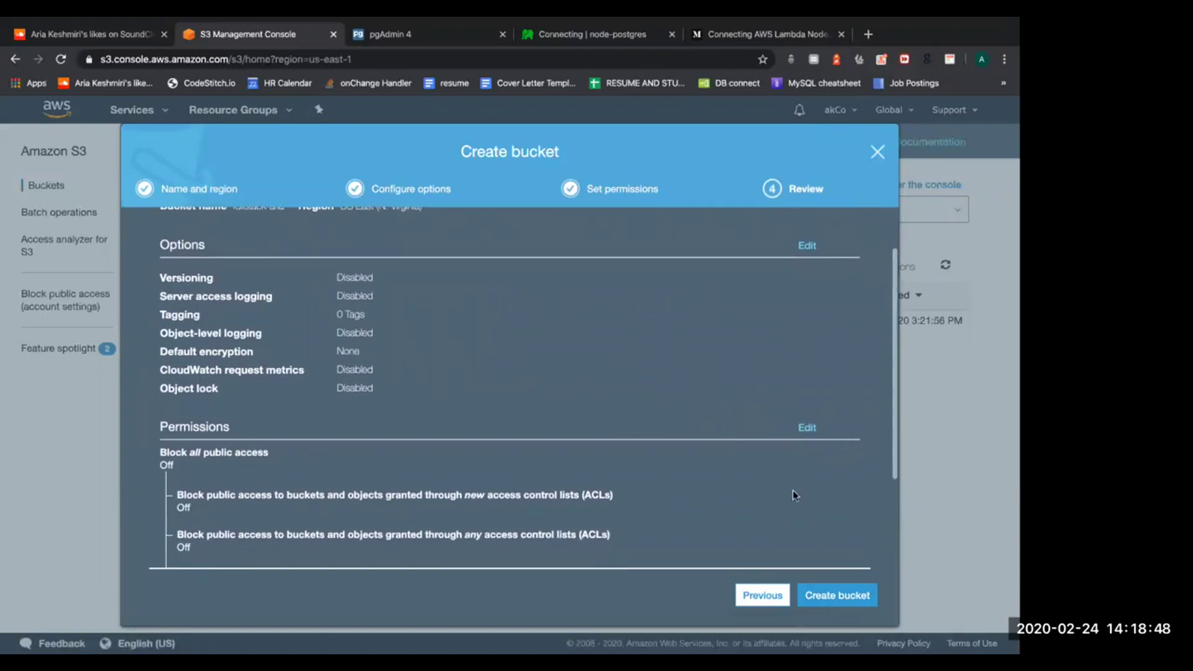
pyautogui.scroll(-2, 803, 530)
pyautogui.click(855, 597)
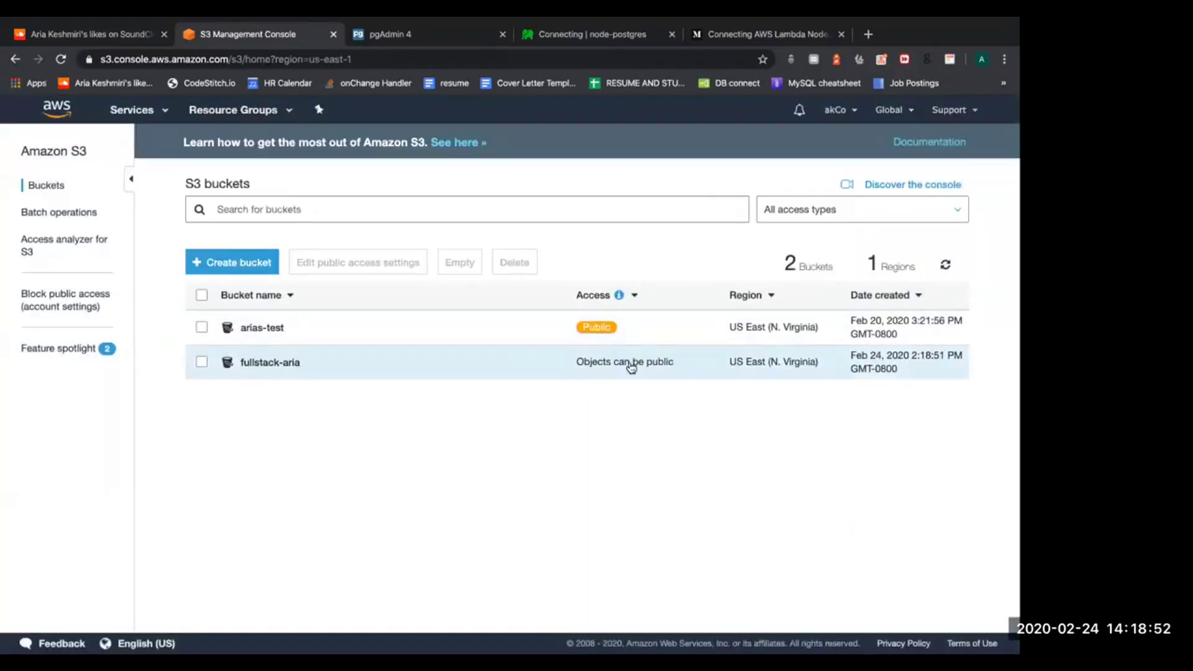
# Turn off Block all public access on fullstack-aria and confirm it by typing 'confirm'
pyautogui.click(330, 377)
pyautogui.click(368, 265)
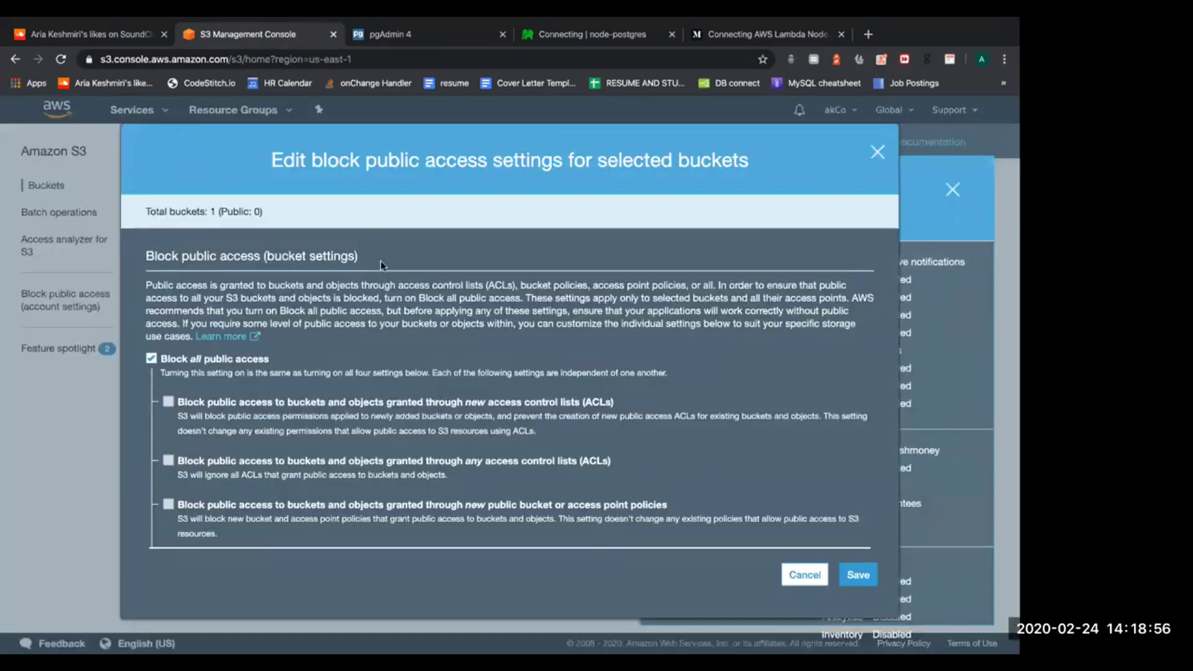
pyautogui.click(152, 359)
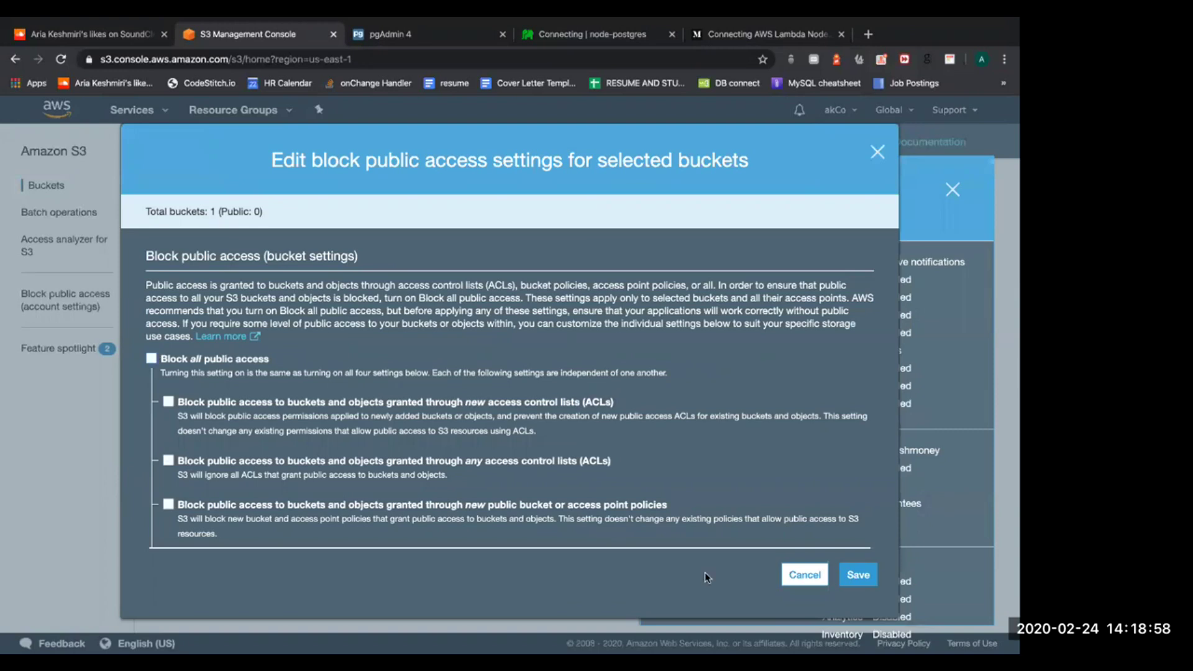
pyautogui.click(857, 577)
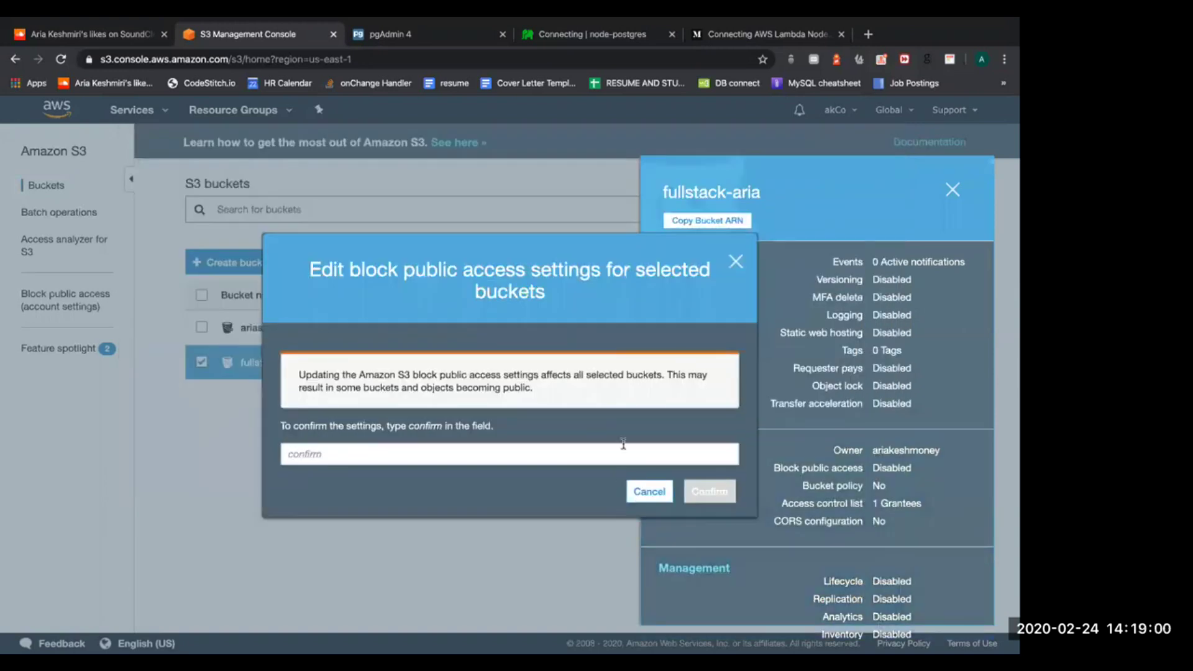
pyautogui.click(575, 447)
pyautogui.write('confirm')
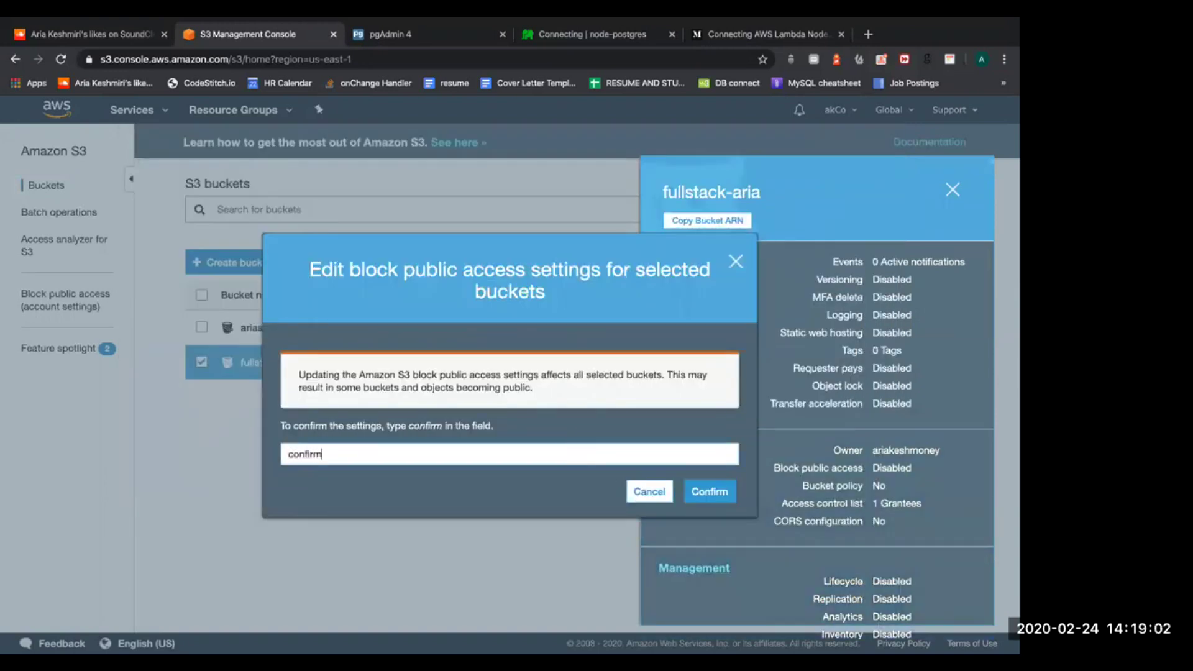
pyautogui.click(709, 491)
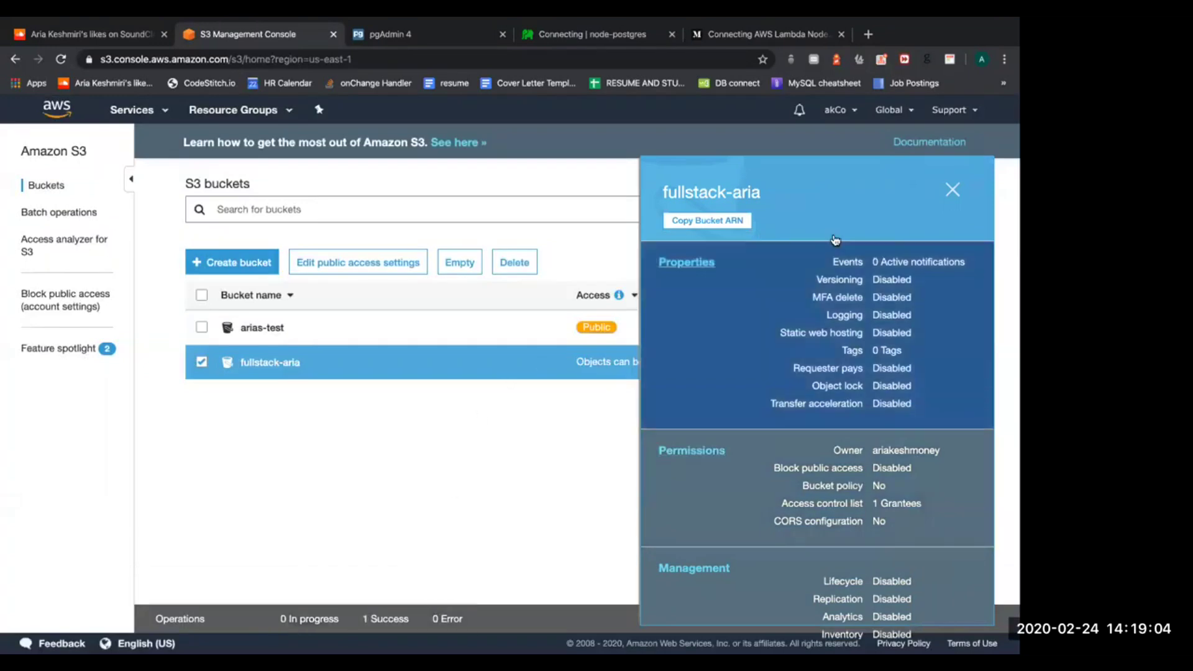
# Reopen the fullstack-aria bucket details and go to its Properties page
pyautogui.click(953, 190)
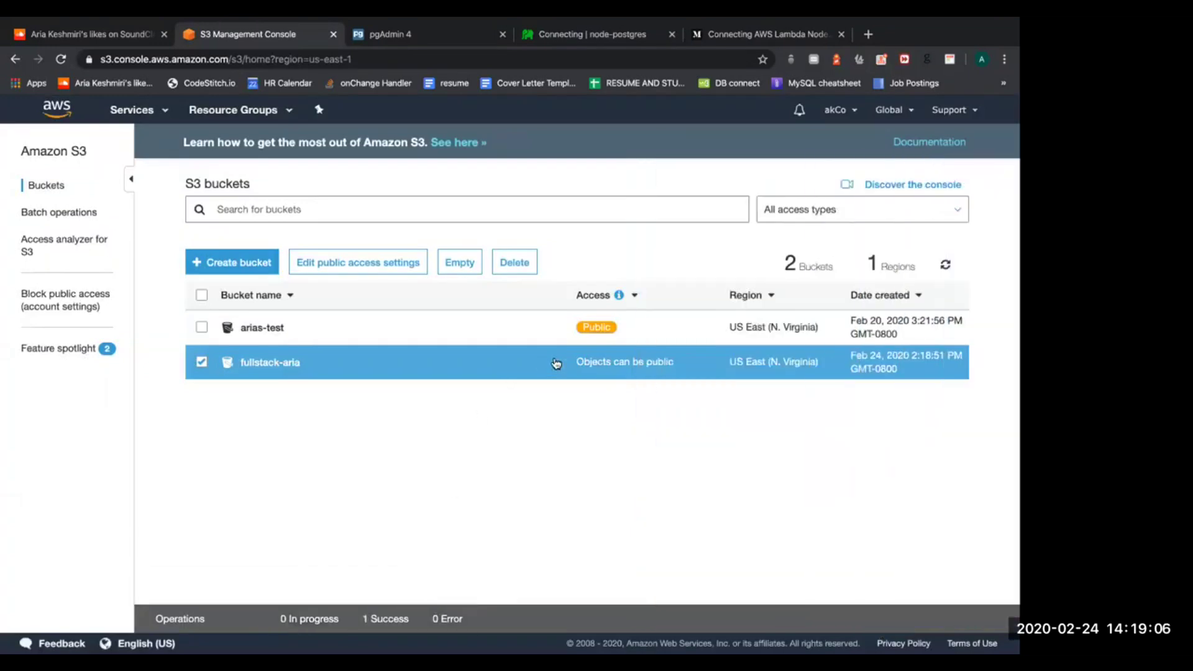
pyautogui.click(596, 373)
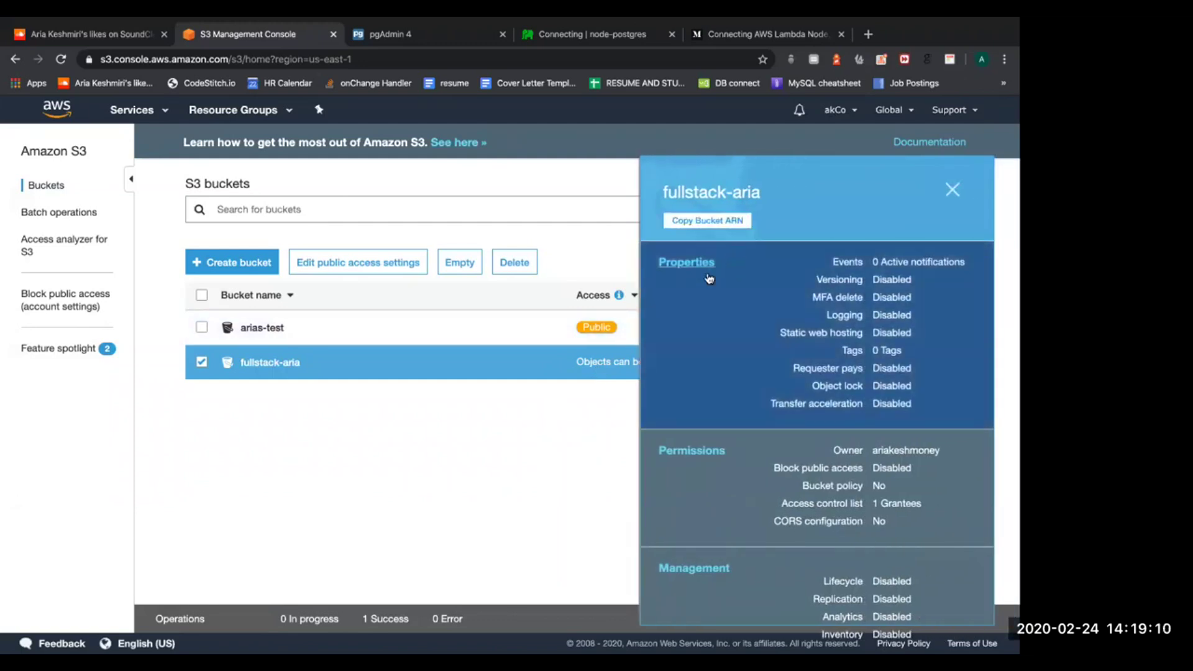
pyautogui.click(708, 276)
# Enable static website hosting on fullstack-aria with index.html as the index document
pyautogui.click(594, 325)
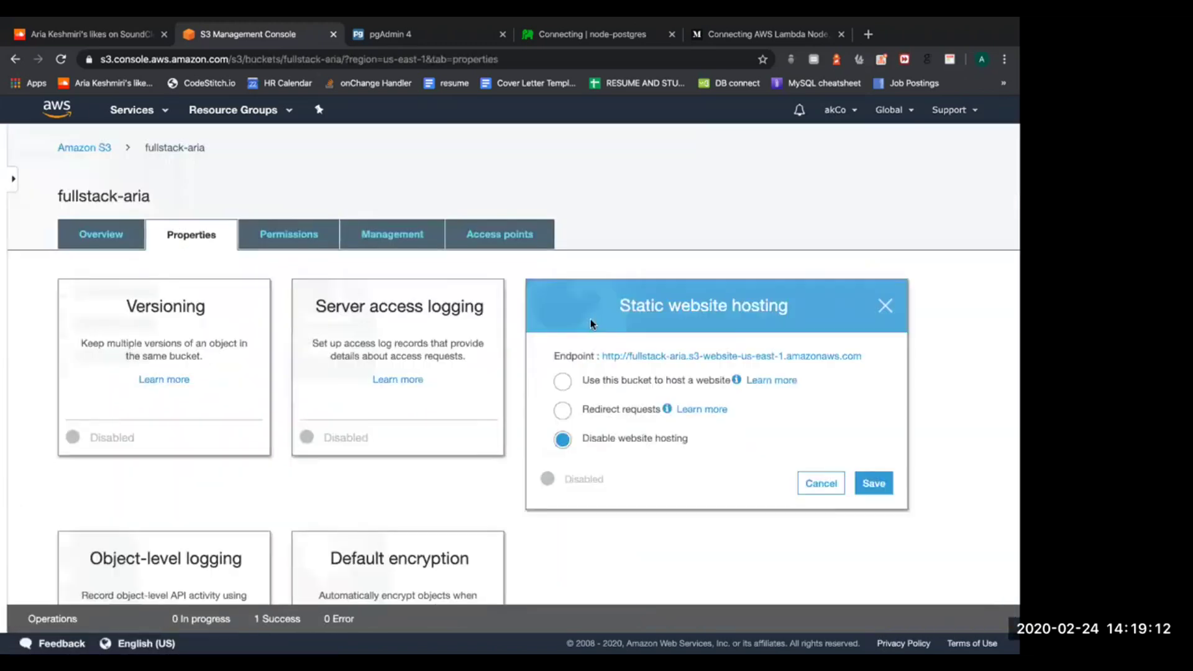
pyautogui.click(565, 383)
pyautogui.click(686, 441)
pyautogui.write('index.')
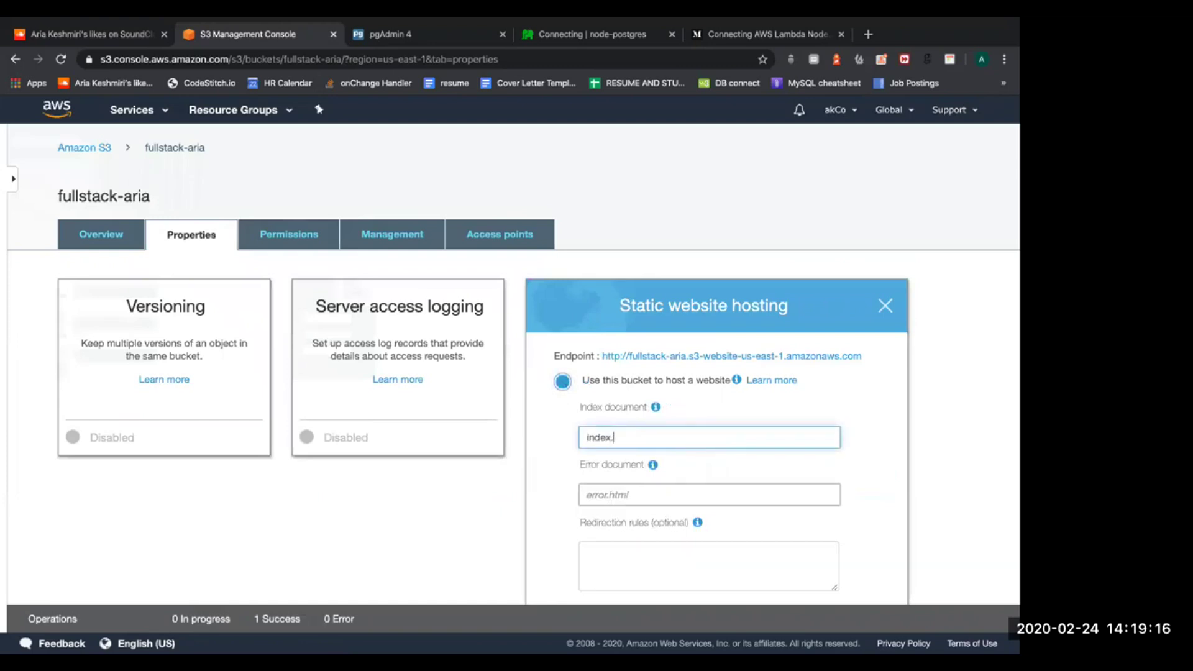
pyautogui.scroll(-10, 793, 428)
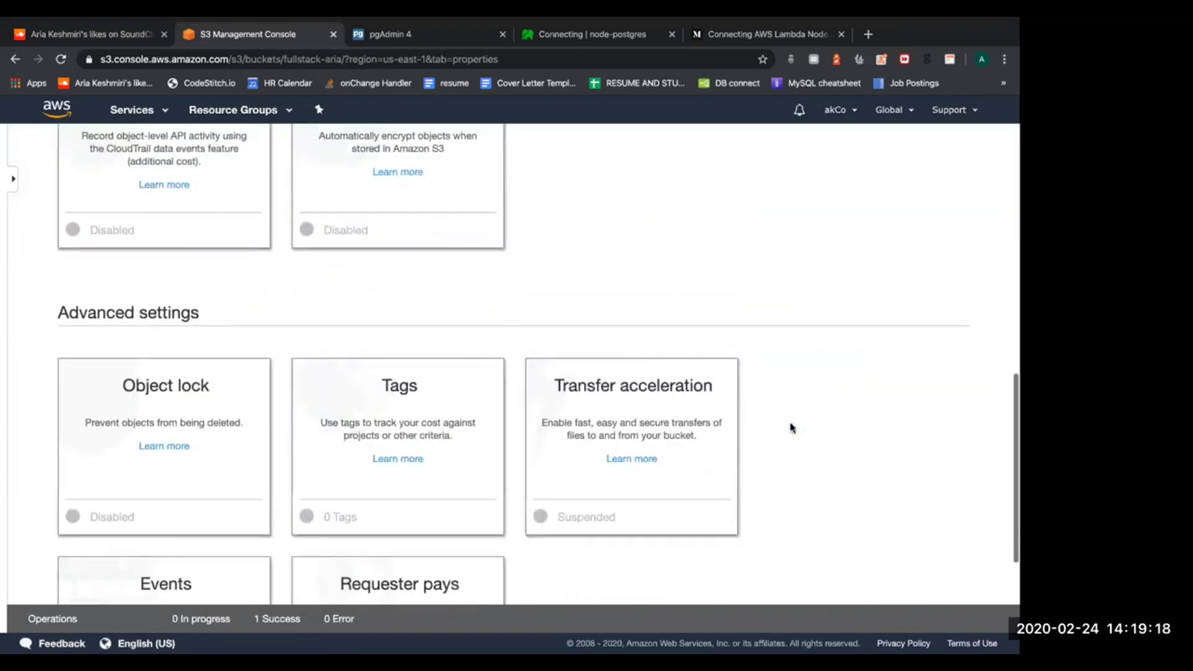
pyautogui.scroll(4, 788, 426)
pyautogui.scroll(3, 831, 231)
pyautogui.scroll(3, 762, 207)
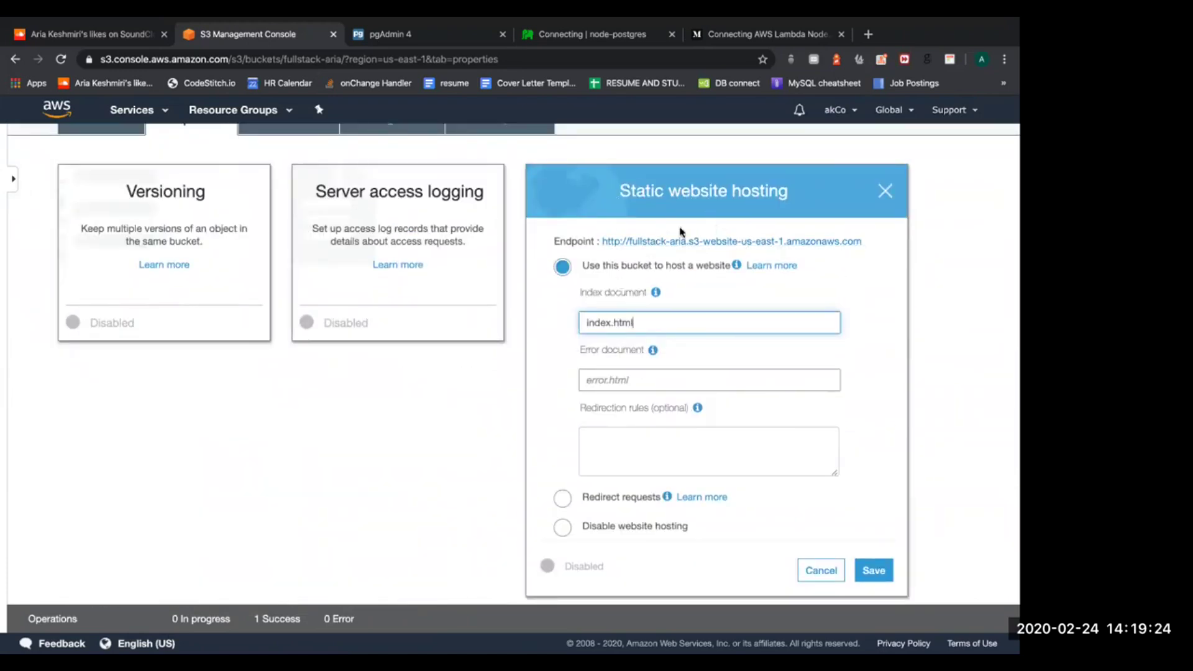
pyautogui.scroll(-1, 683, 280)
pyautogui.click(562, 468)
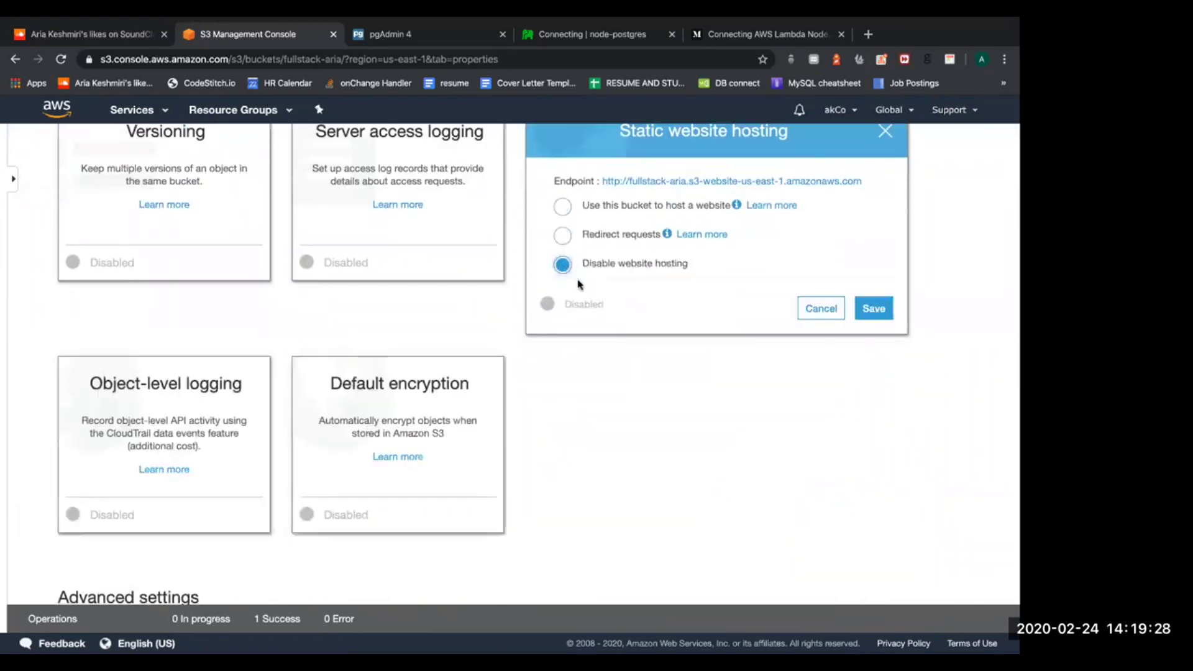
pyautogui.click(562, 206)
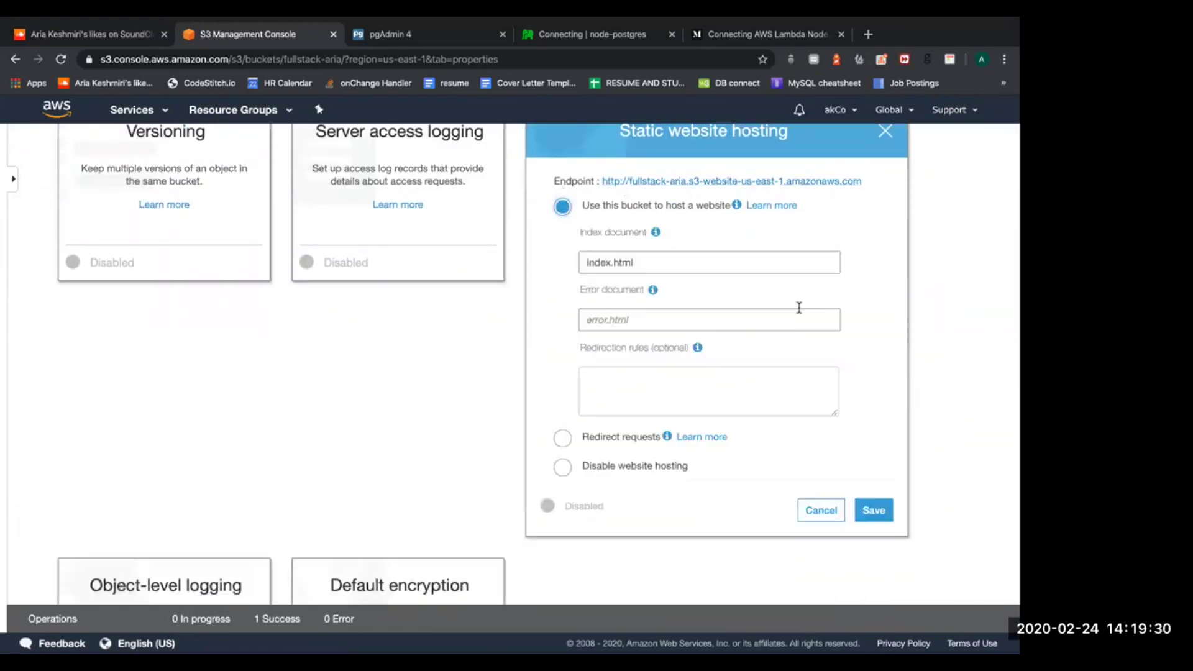
pyautogui.click(887, 516)
# Go to the bucket's Permissions and the empty Bucket Policy editor
pyautogui.scroll(3, 470, 265)
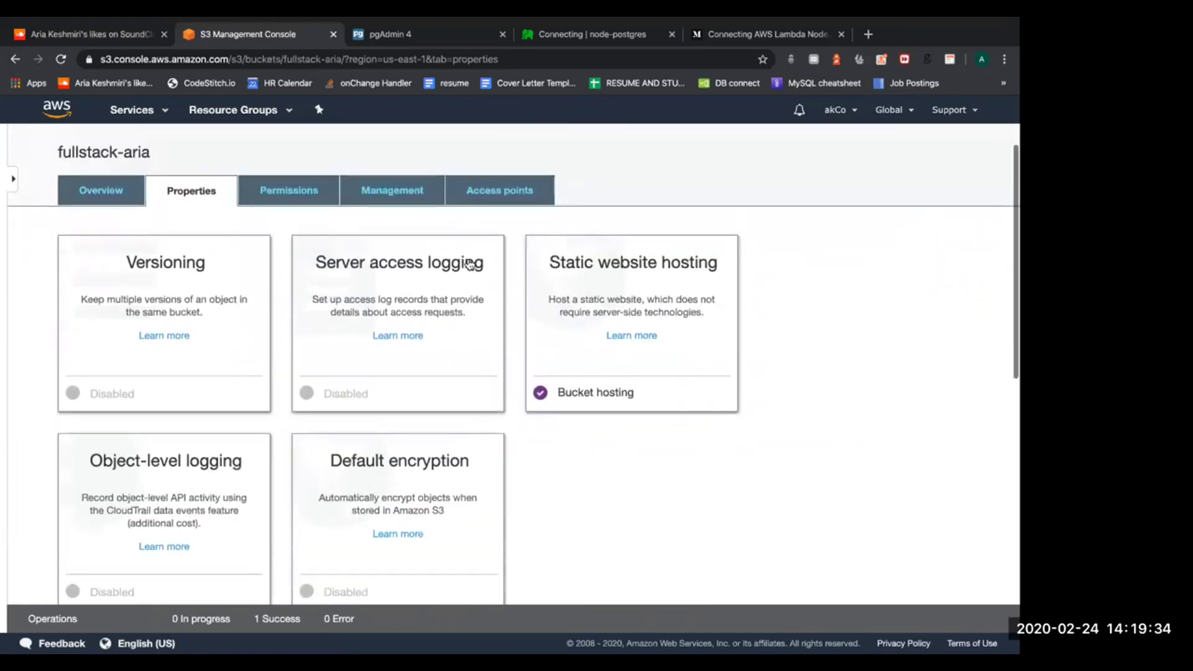
pyautogui.click(312, 230)
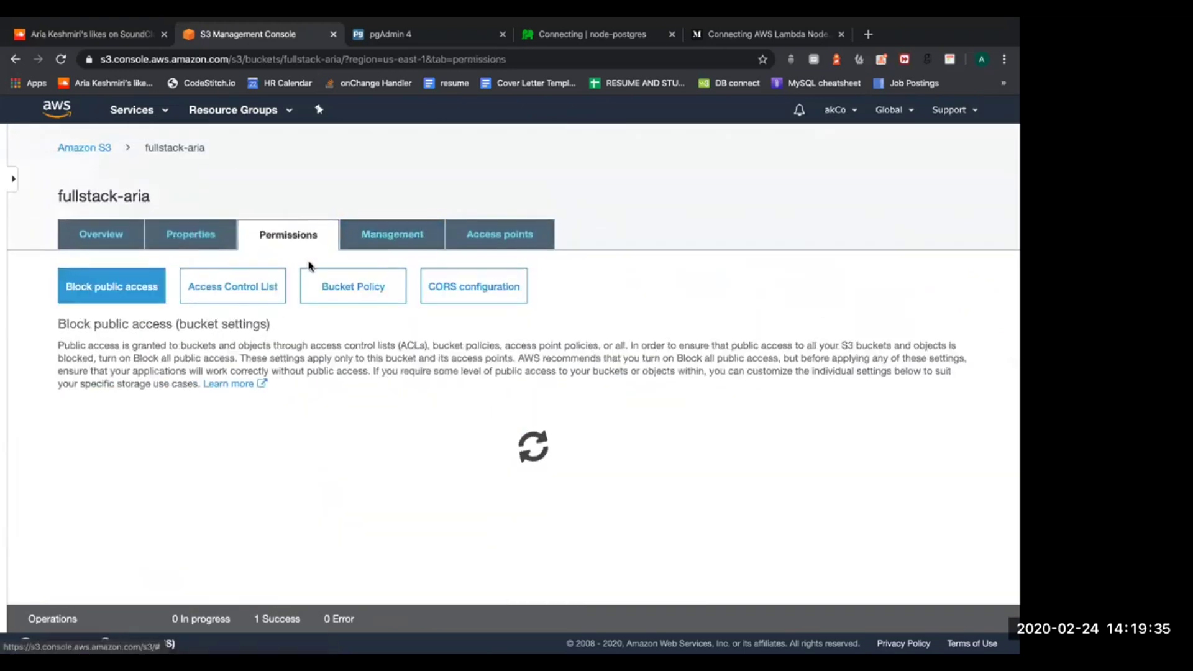
pyautogui.click(357, 291)
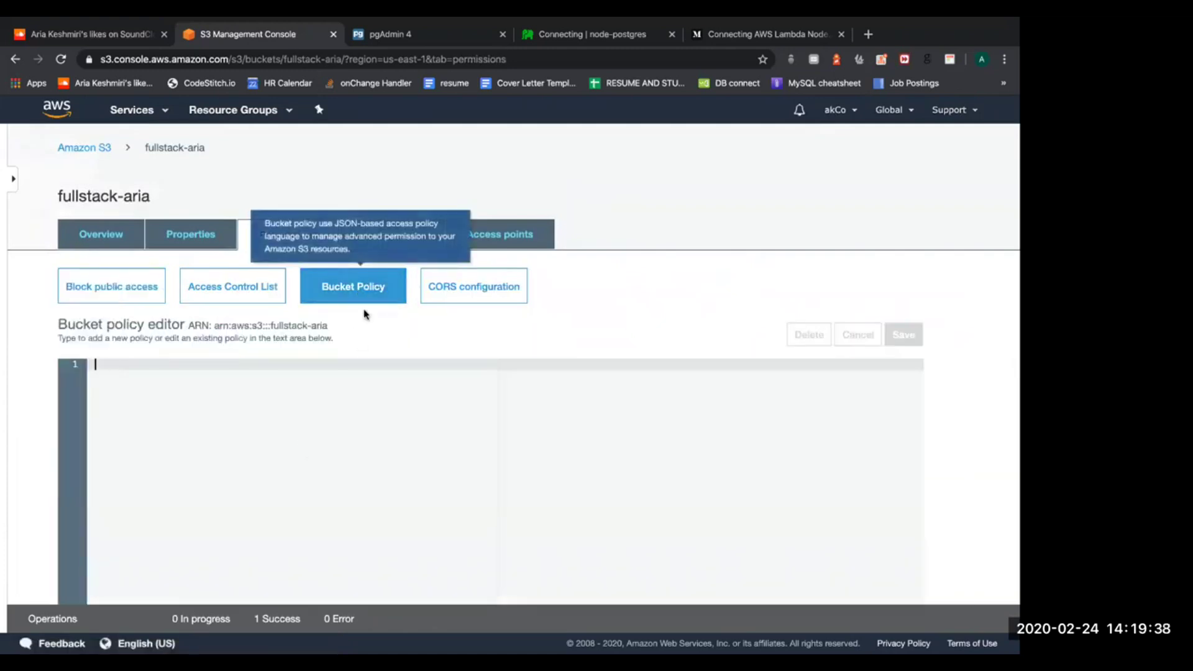
# Google 'aws s3 open bucket policy' in a new tab and open the Grant Public Read Access article
pyautogui.click(868, 35)
pyautogui.write('aws s')
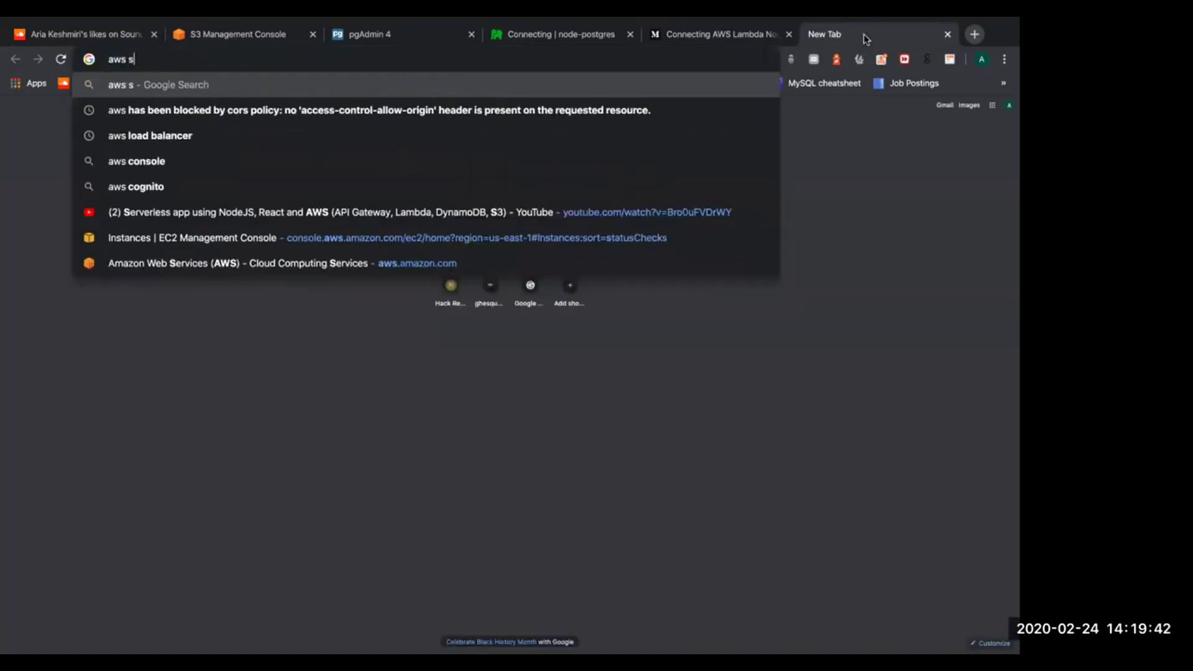
pyautogui.write('3 open bucket ')
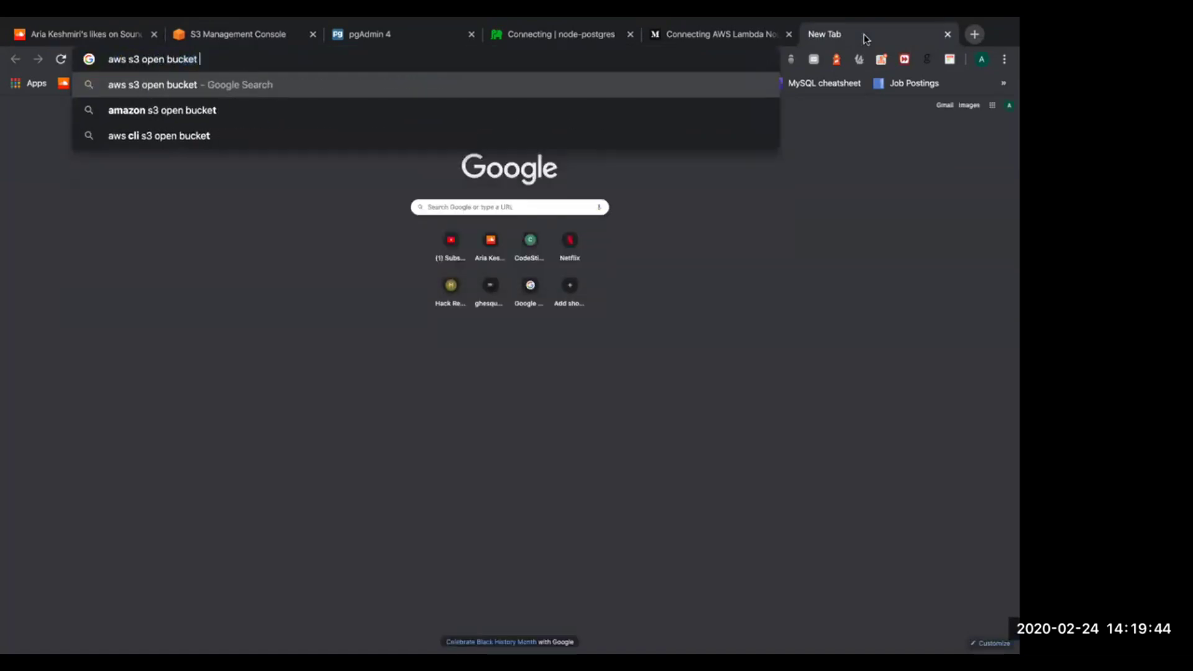
pyautogui.write('policy')
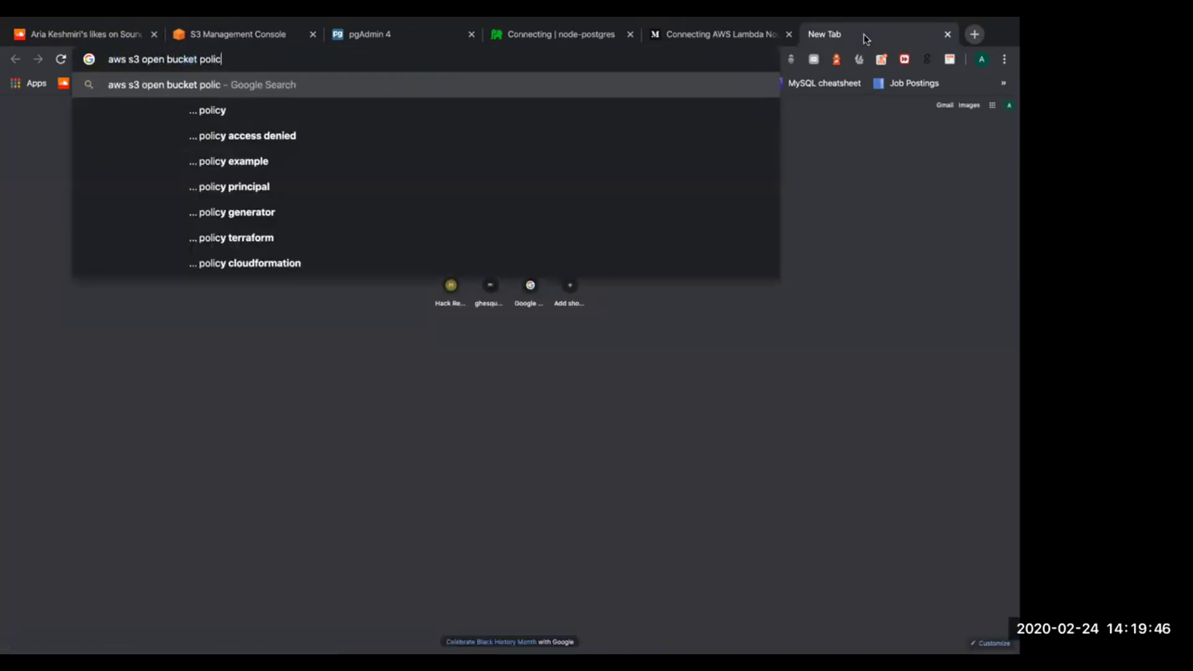
pyautogui.press('Return')
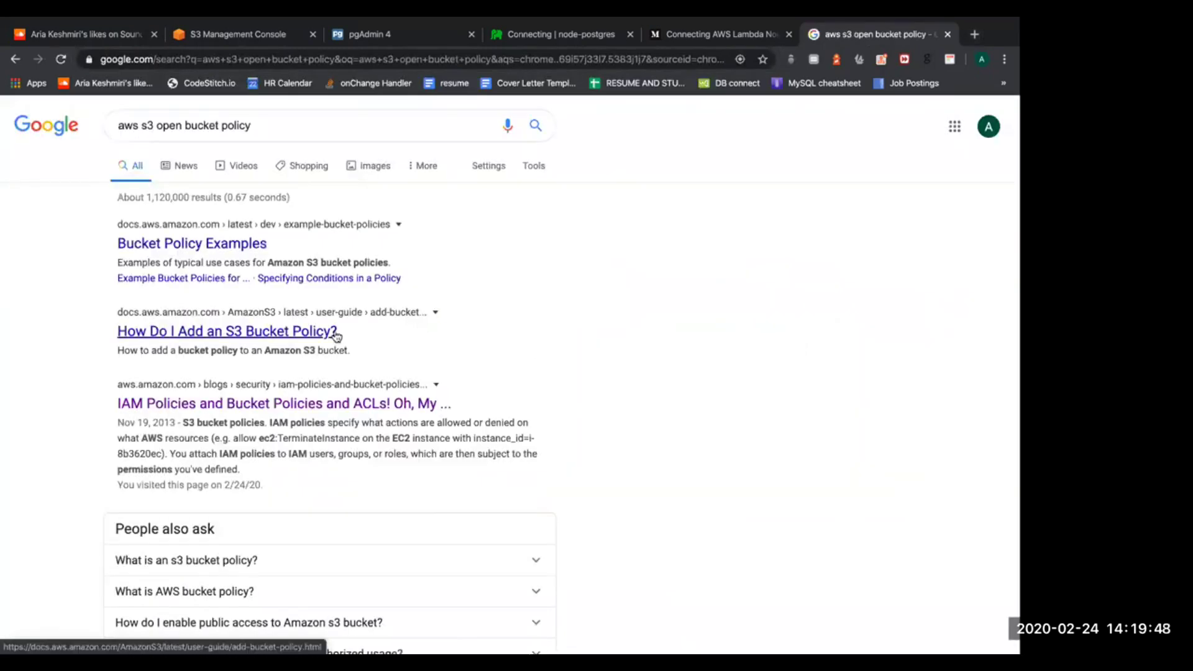
pyautogui.scroll(-1, 337, 336)
pyautogui.scroll(-7, 322, 327)
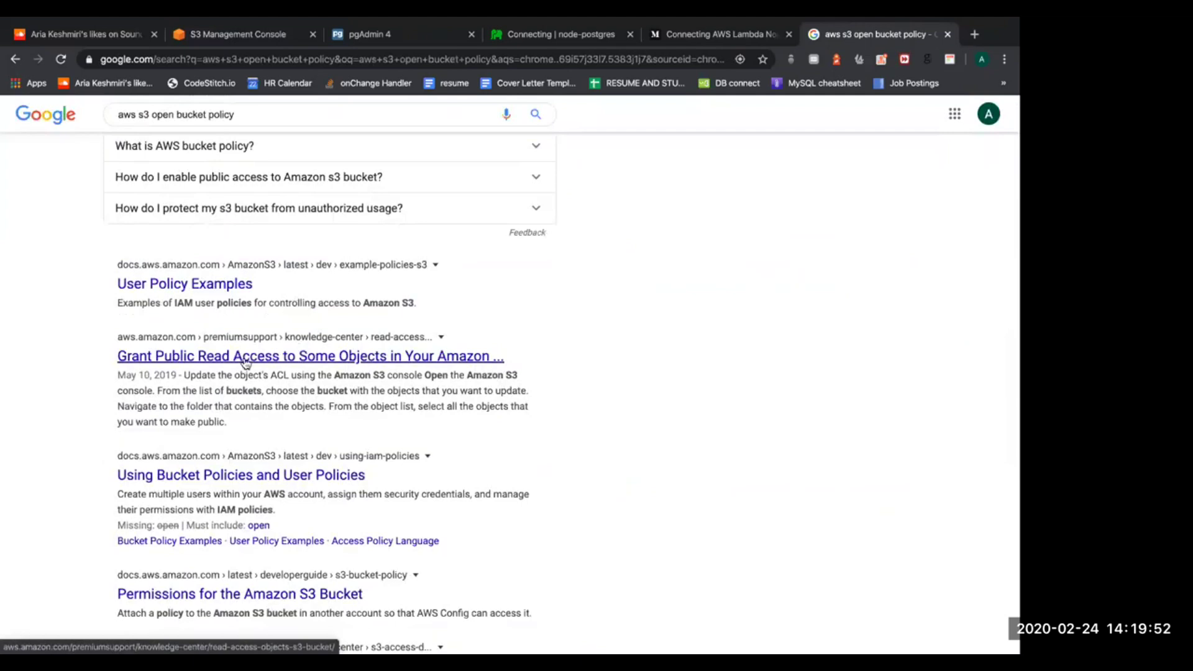
pyautogui.click(246, 359)
# Navigate via Using Bucket Policies and User Policies to the Bucket Policy Examples page and read it
pyautogui.hotkey('alt', 'Left')
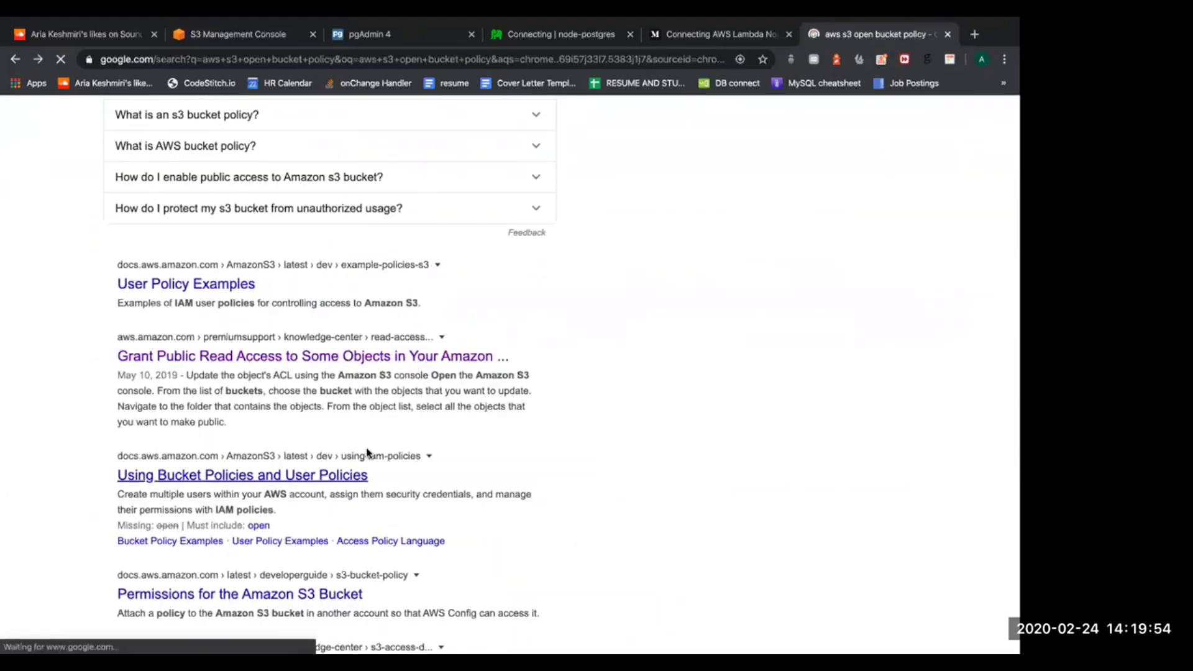
pyautogui.scroll(-2, 373, 453)
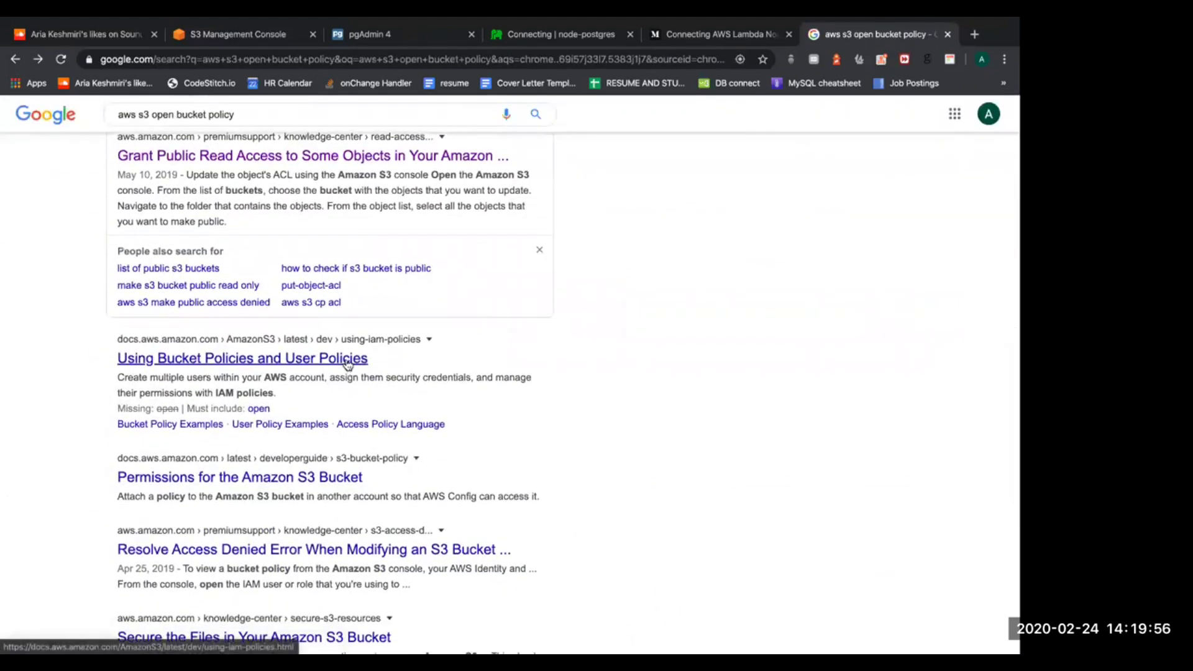
pyautogui.click(346, 364)
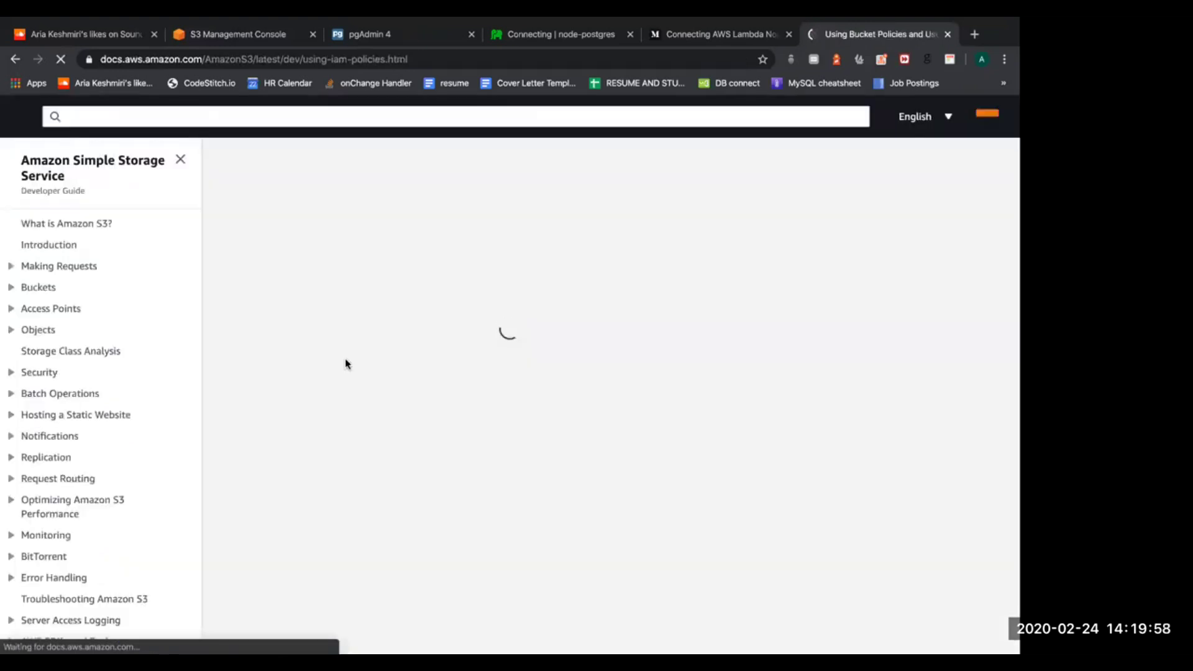
pyautogui.hscroll(-5, 346, 365)
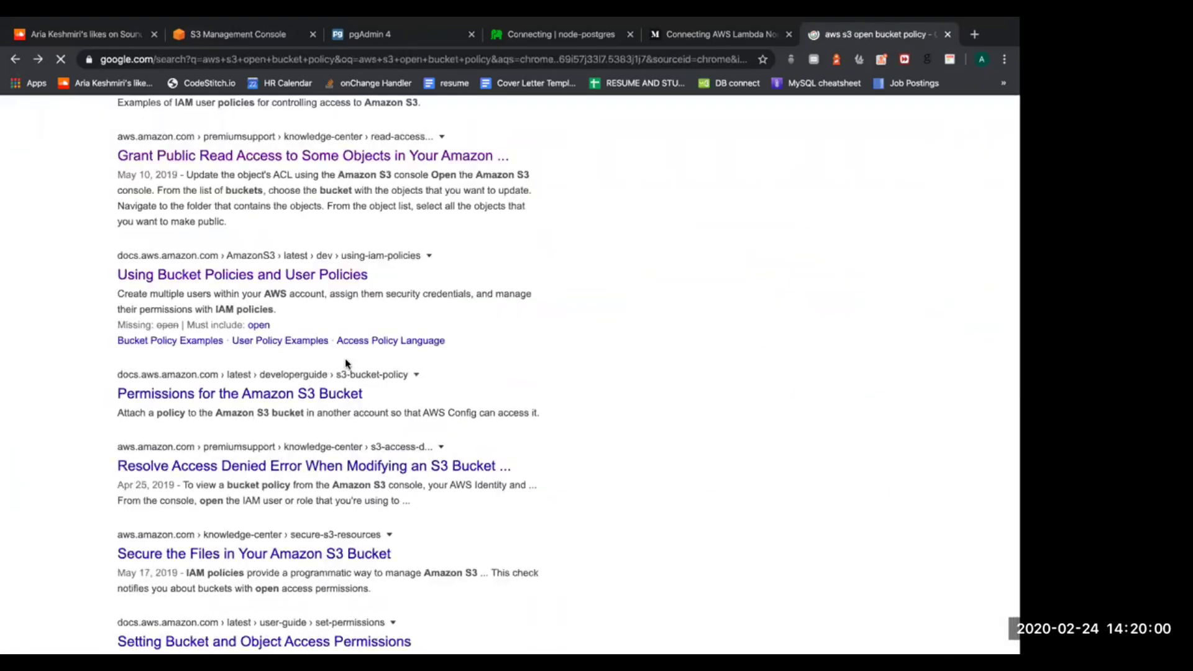
pyautogui.scroll(-1, 245, 262)
pyautogui.click(251, 251)
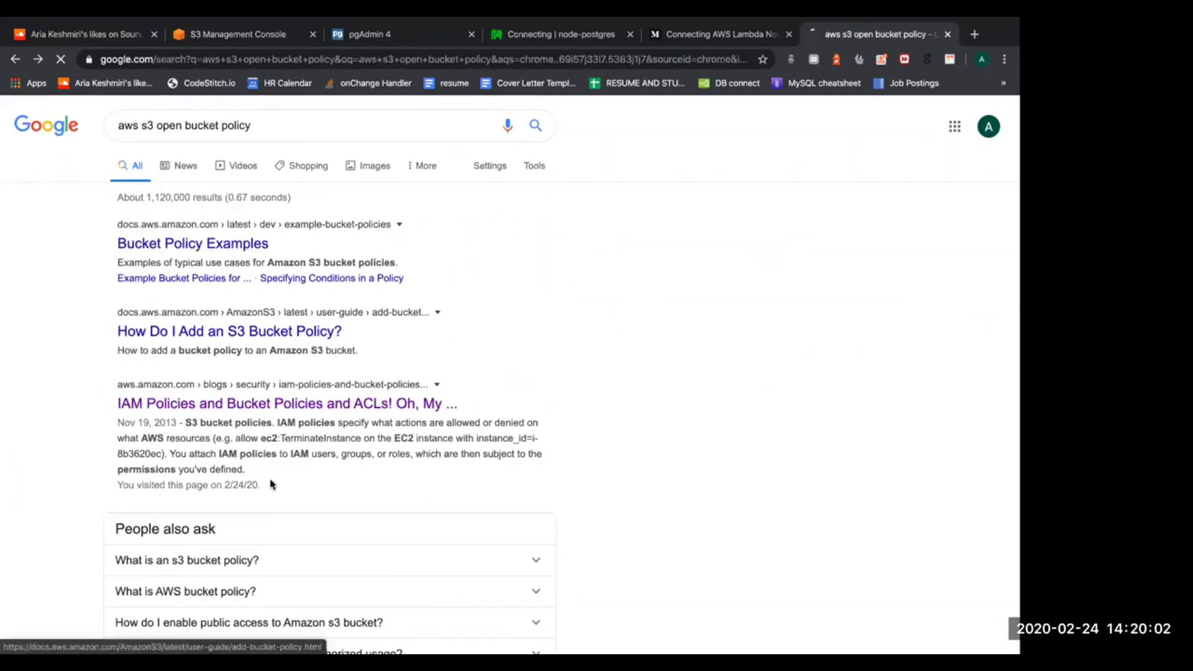
pyautogui.scroll(-10, 483, 364)
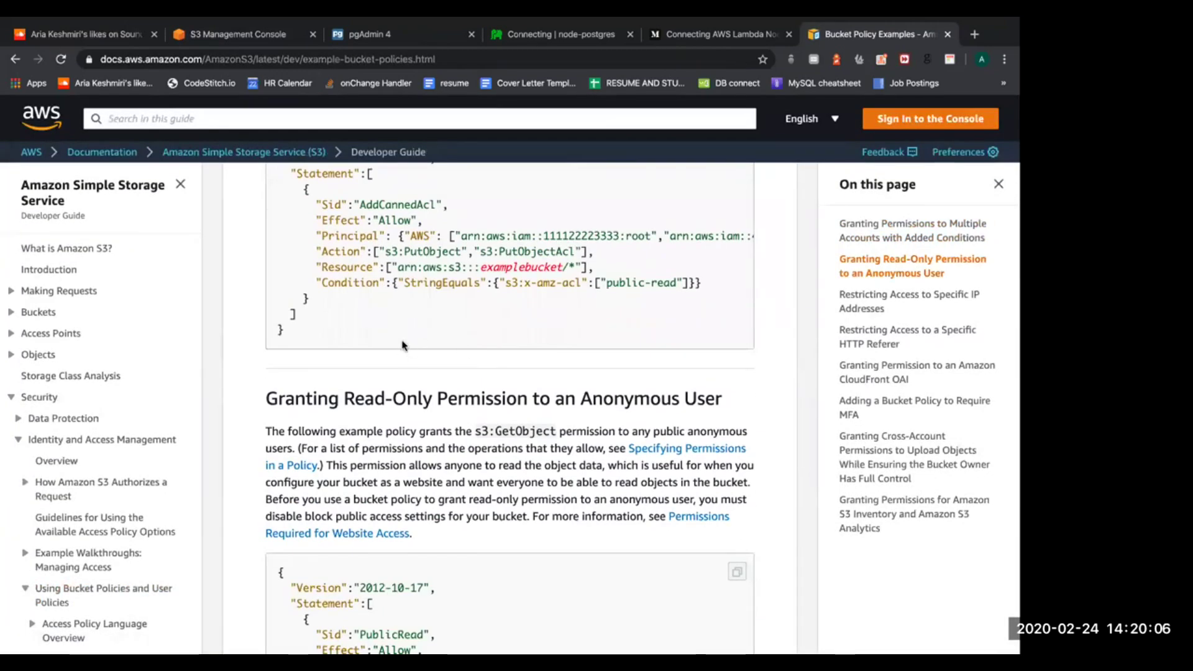
pyautogui.scroll(10, 402, 346)
pyautogui.scroll(-15, 401, 342)
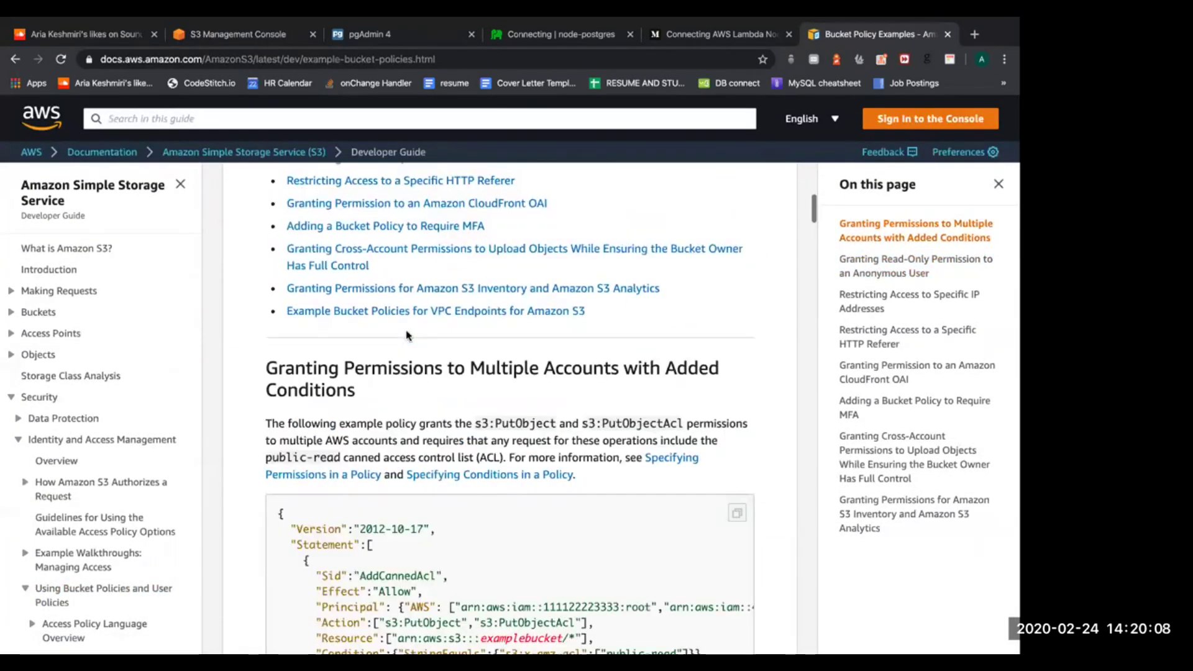
pyautogui.scroll(-2, 408, 336)
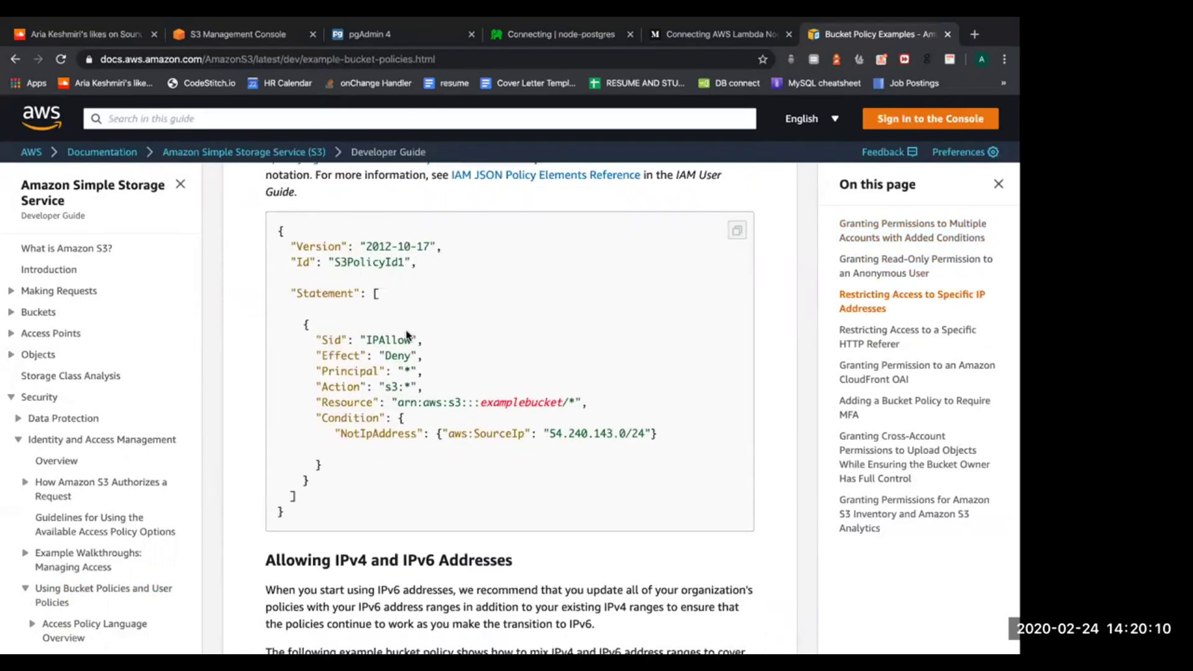
pyautogui.scroll(-1, 425, 479)
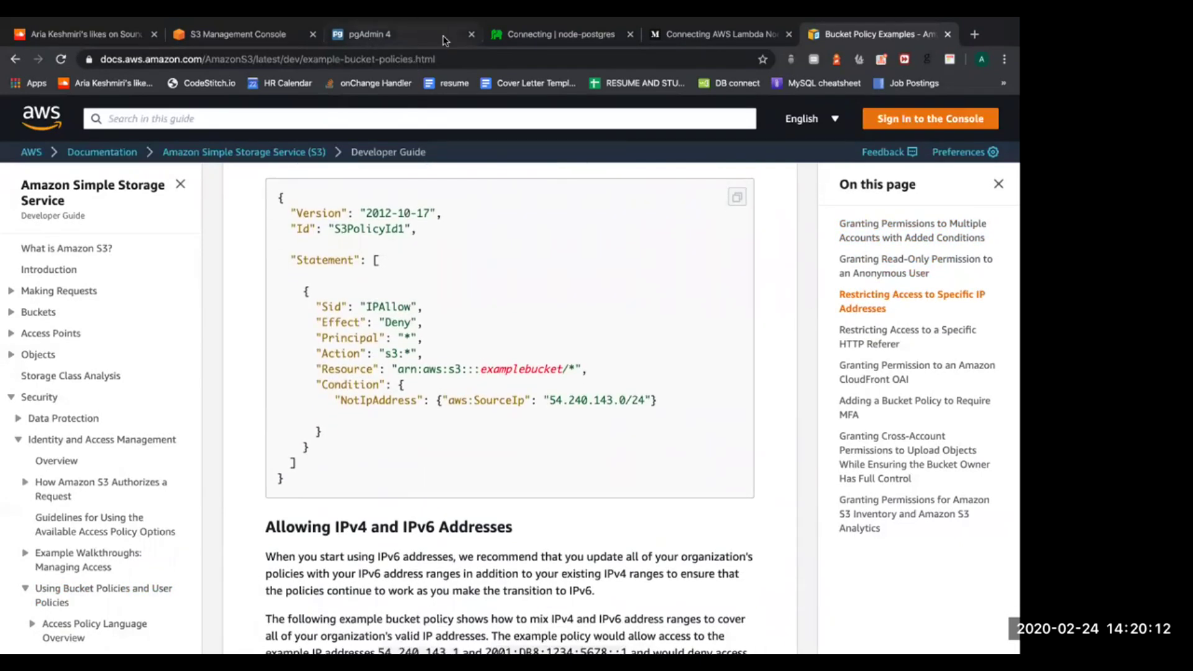
# Back in the S3 console, open fullstack-aria's empty bucket policy editor
pyautogui.click(263, 46)
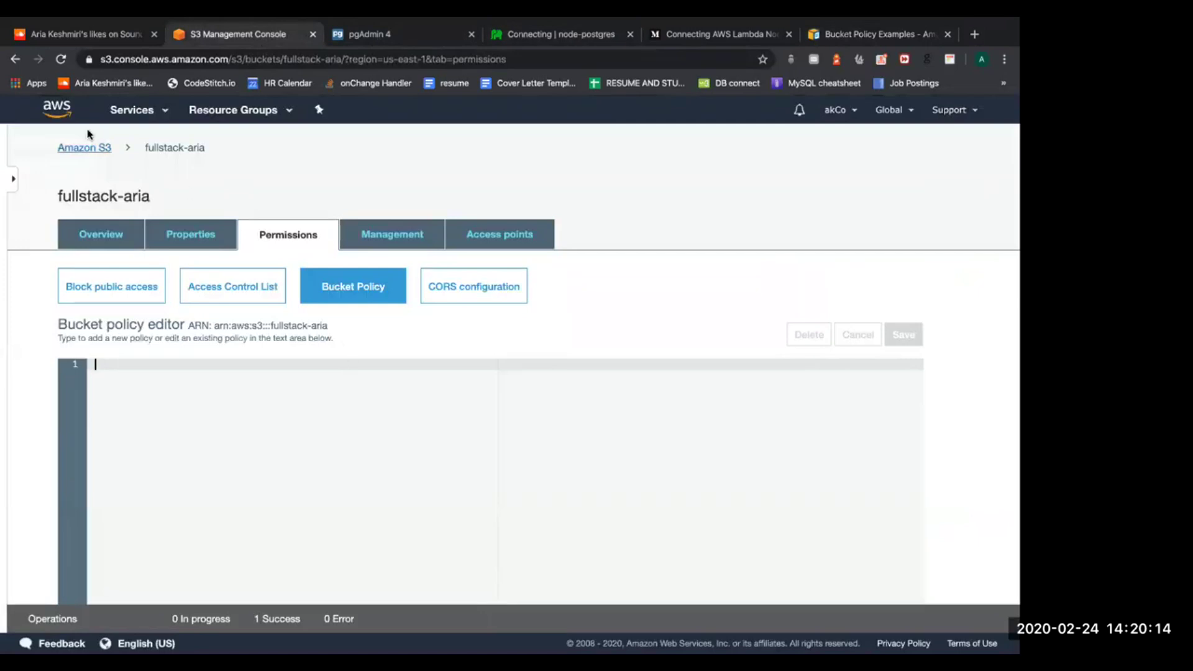
pyautogui.click(85, 147)
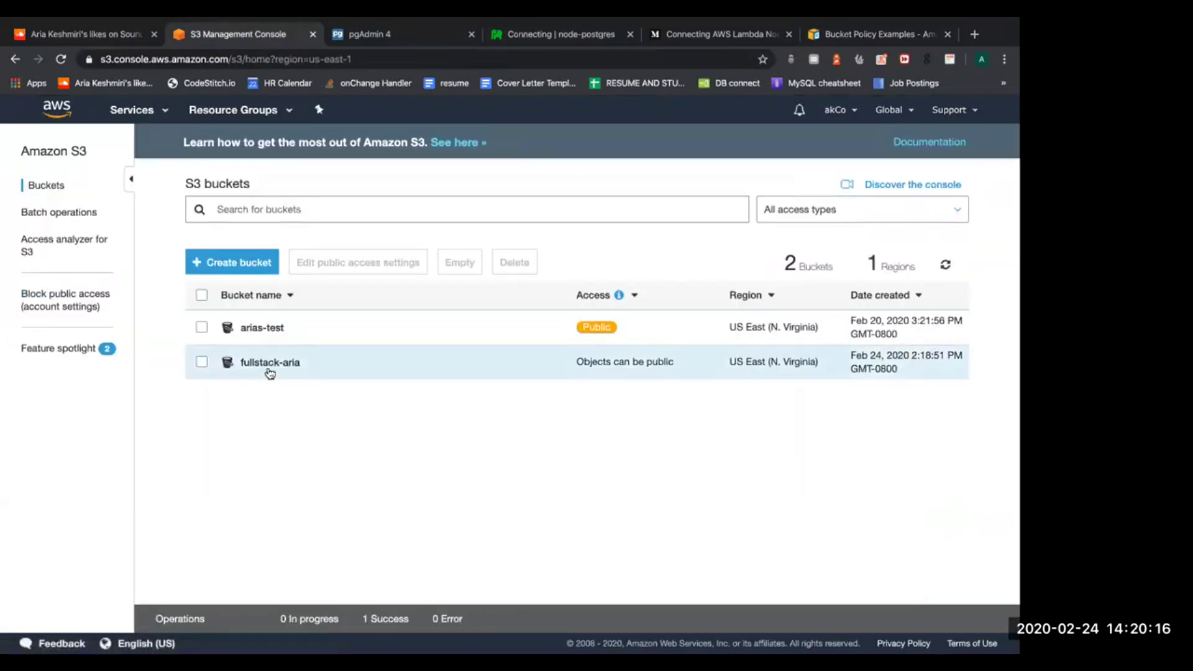
pyautogui.click(398, 375)
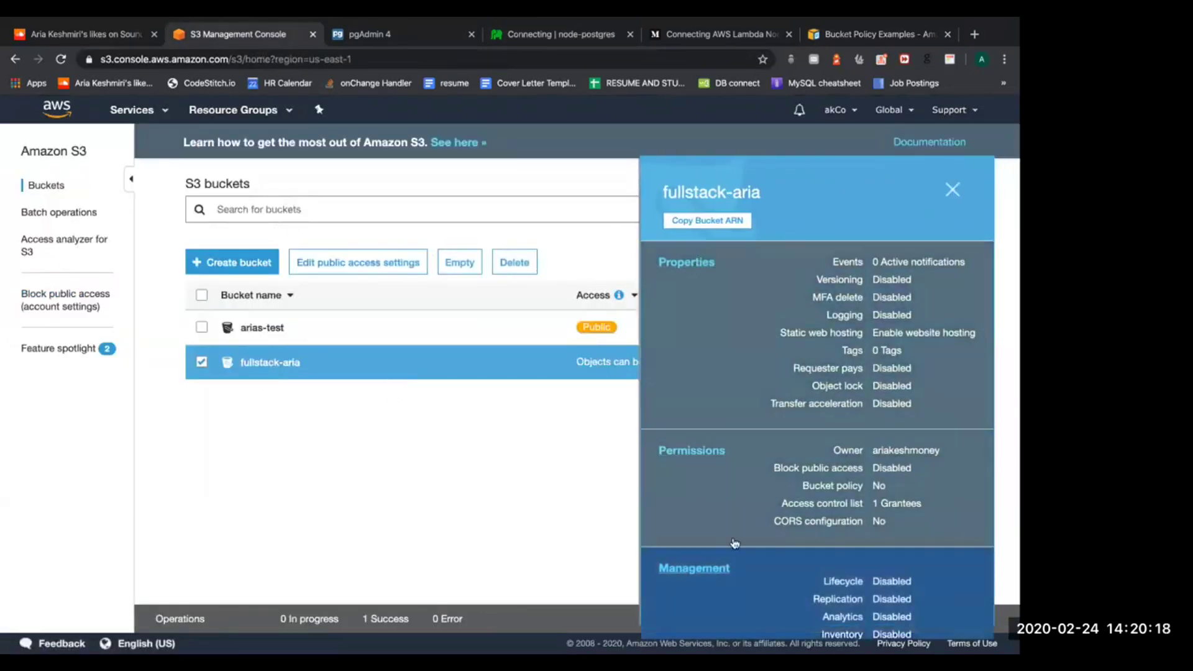
pyautogui.click(777, 486)
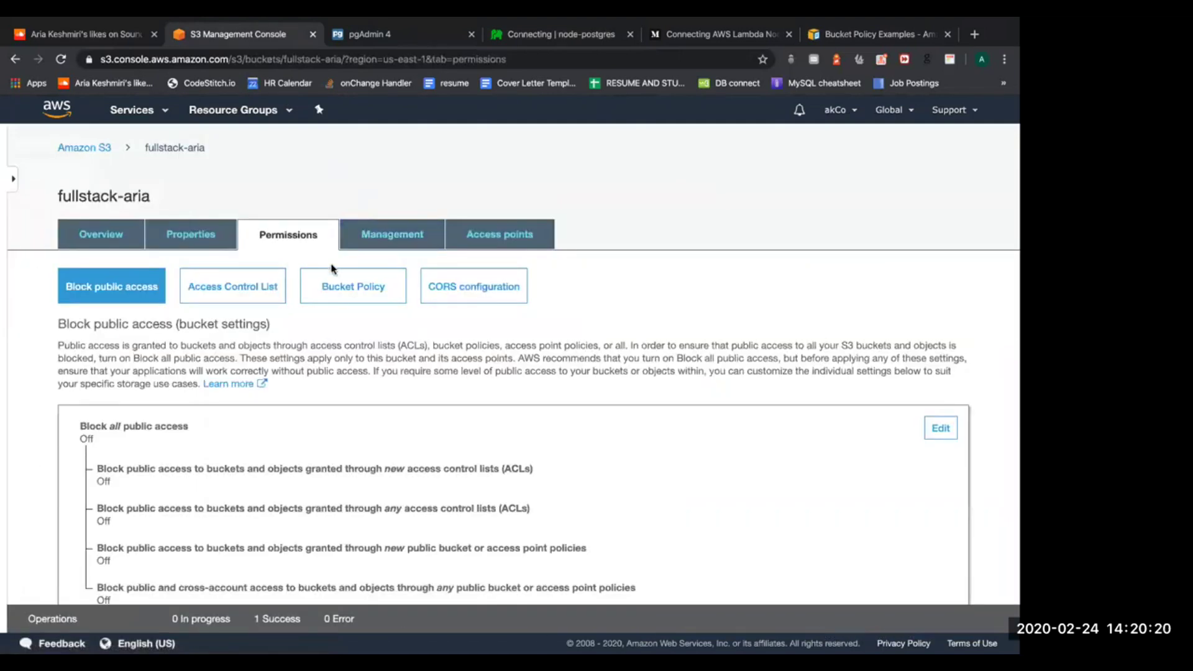
pyautogui.click(323, 289)
pyautogui.click(333, 451)
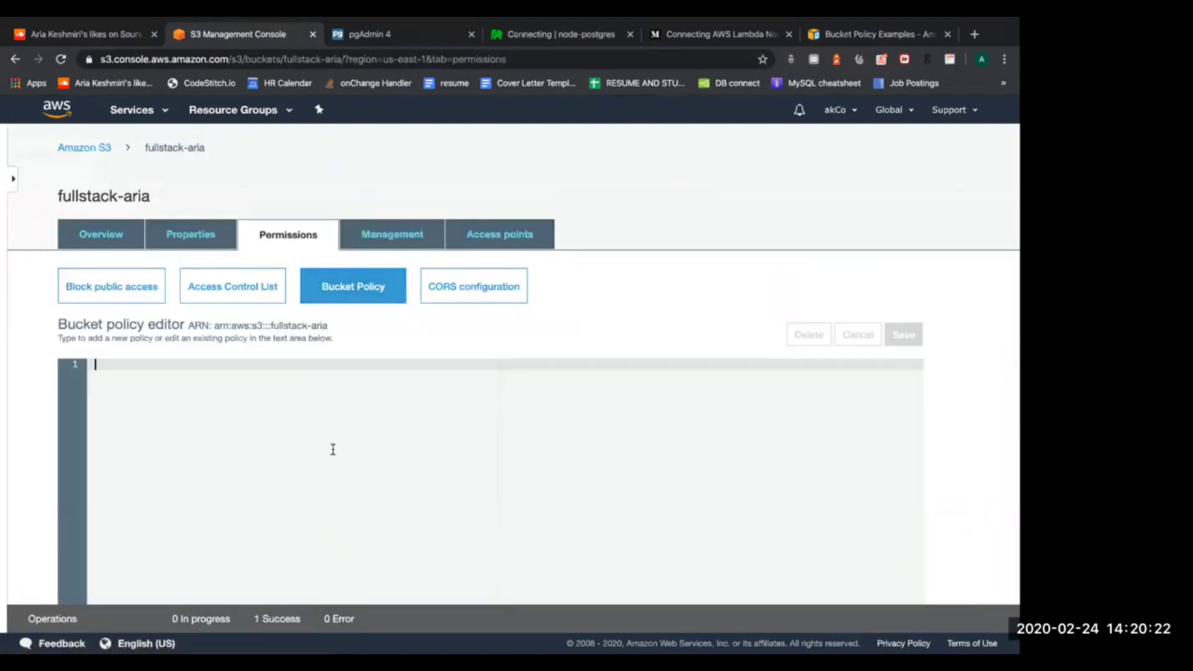
# Open the existing bucket policy of the arias-test bucket
pyautogui.click(74, 148)
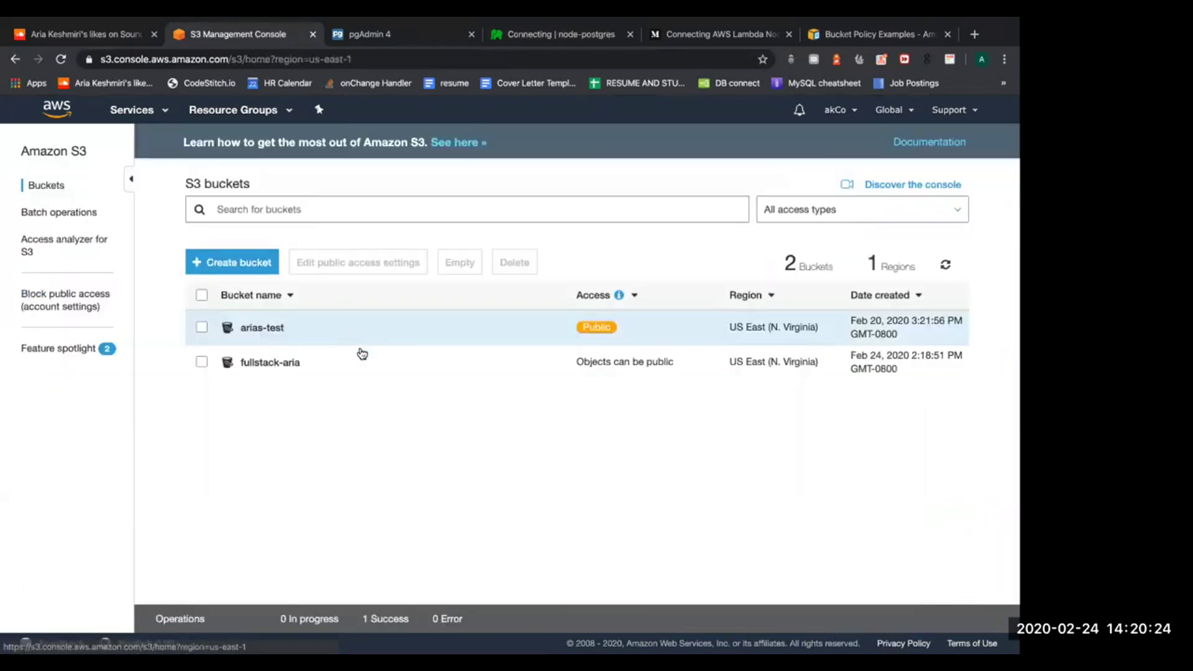
pyautogui.click(319, 333)
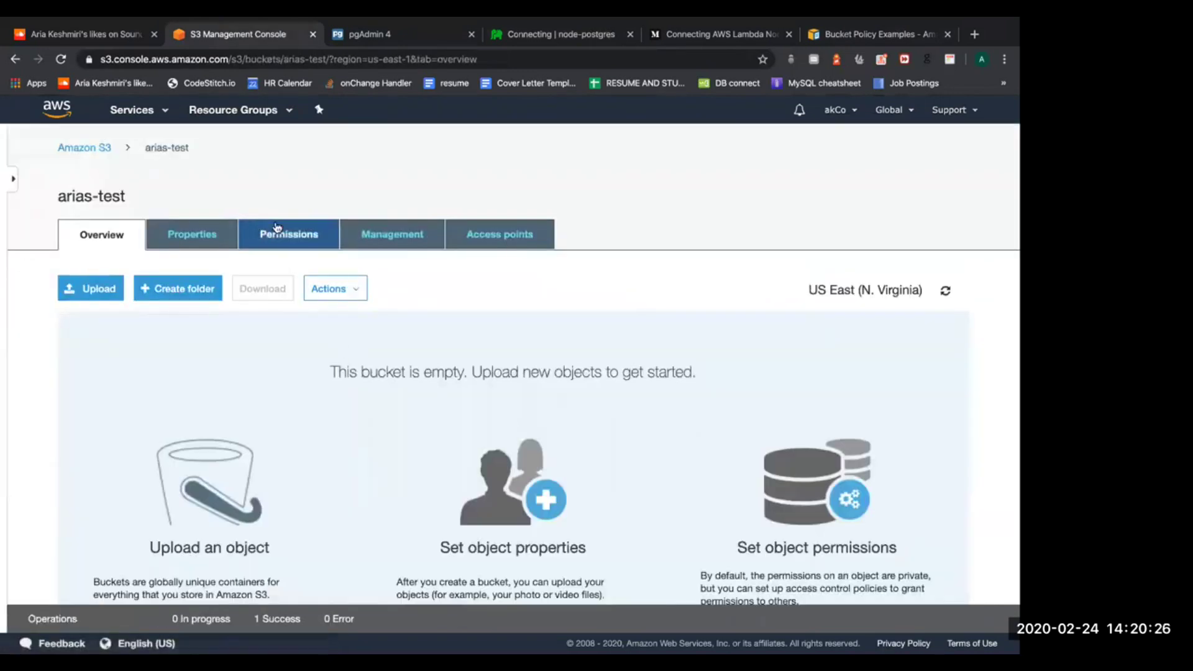
pyautogui.click(292, 234)
pyautogui.click(323, 280)
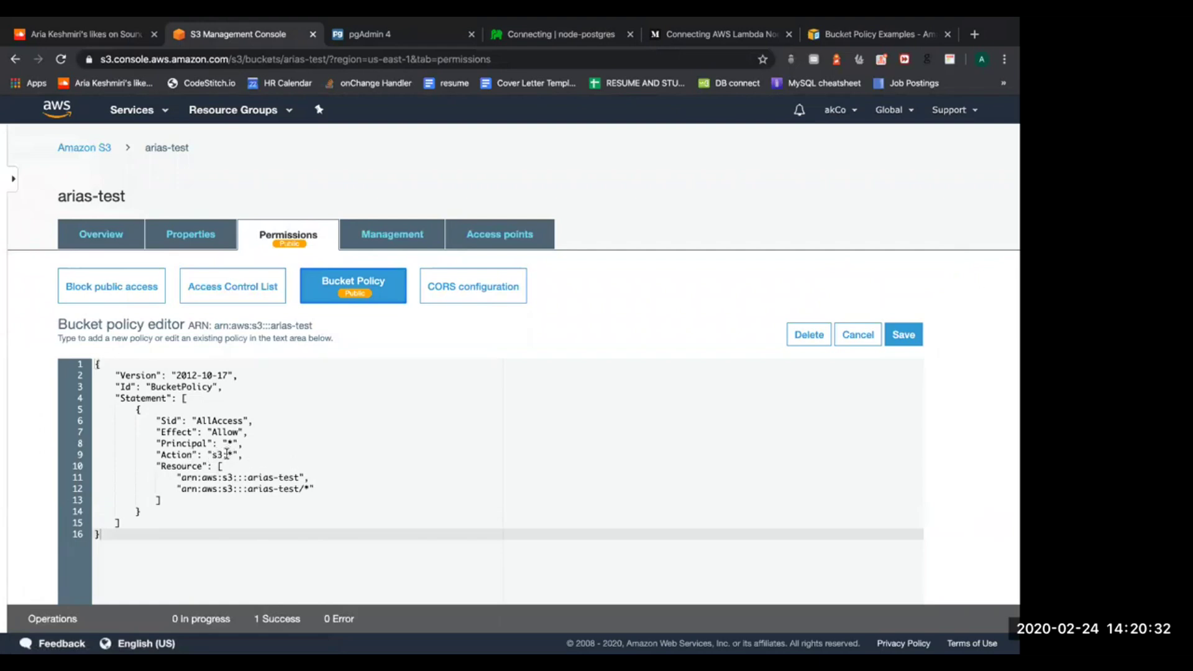
# Review the policy's Principal, s3:* action and arias-test/* resource, select its text, and return to the buckets list
pyautogui.click(227, 454)
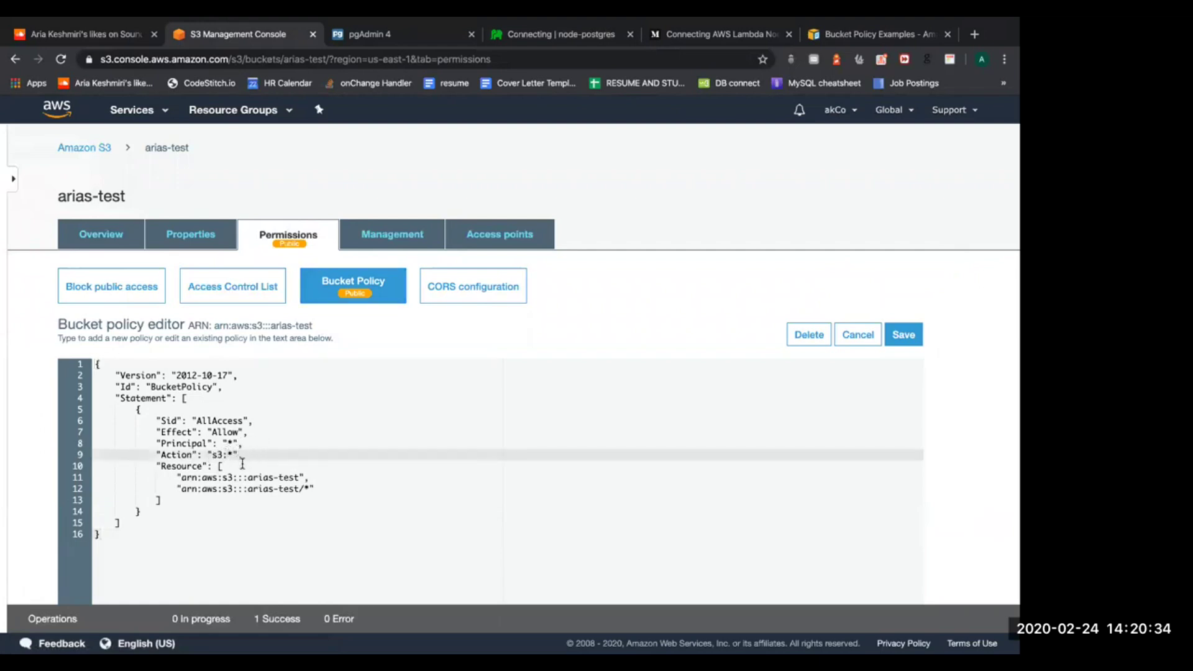
pyautogui.click(228, 444)
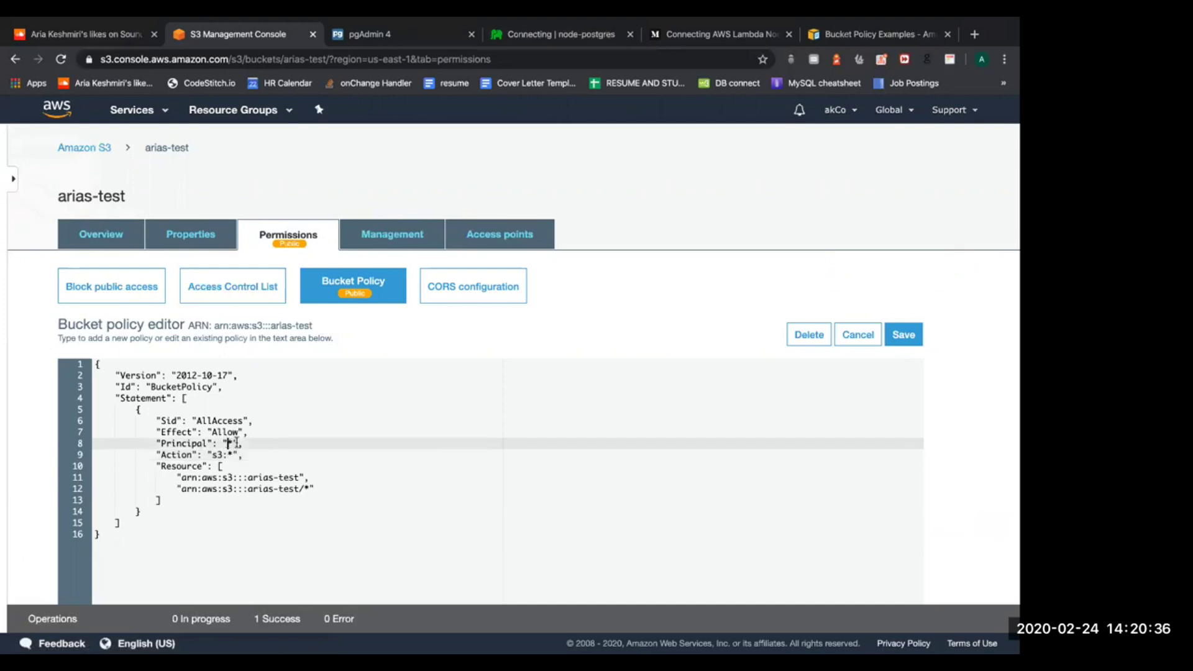
pyautogui.click(317, 488)
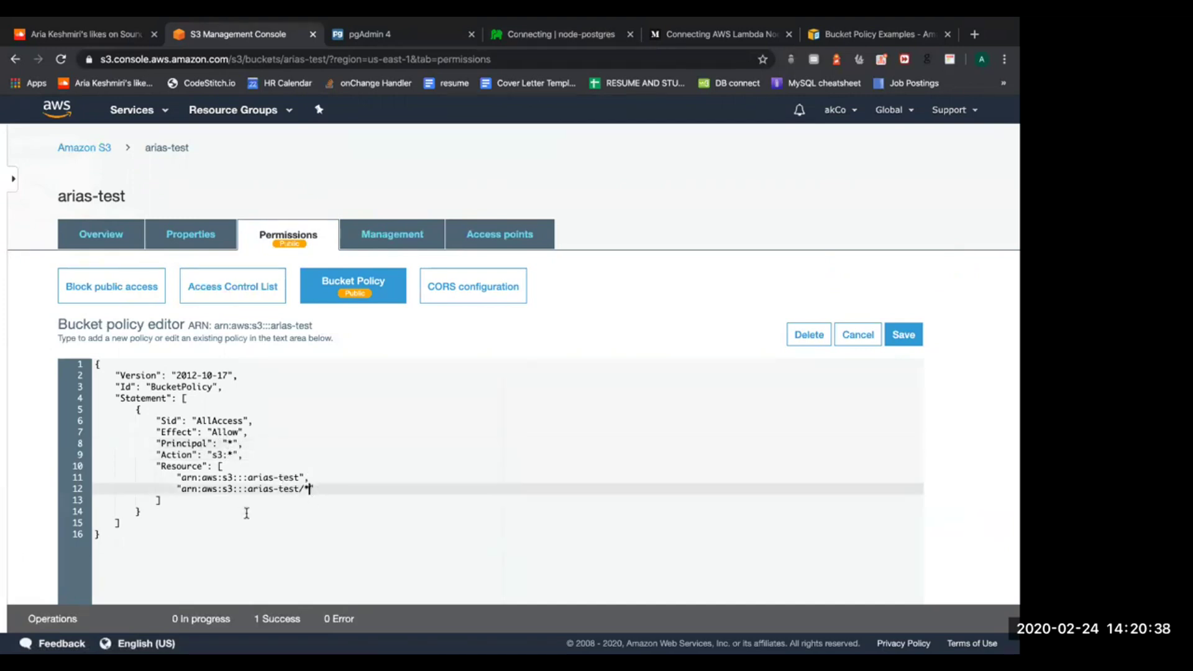
pyautogui.moveTo(160, 550); pyautogui.dragTo(56, 337)
pyautogui.hotkey('ctrl', 'c')
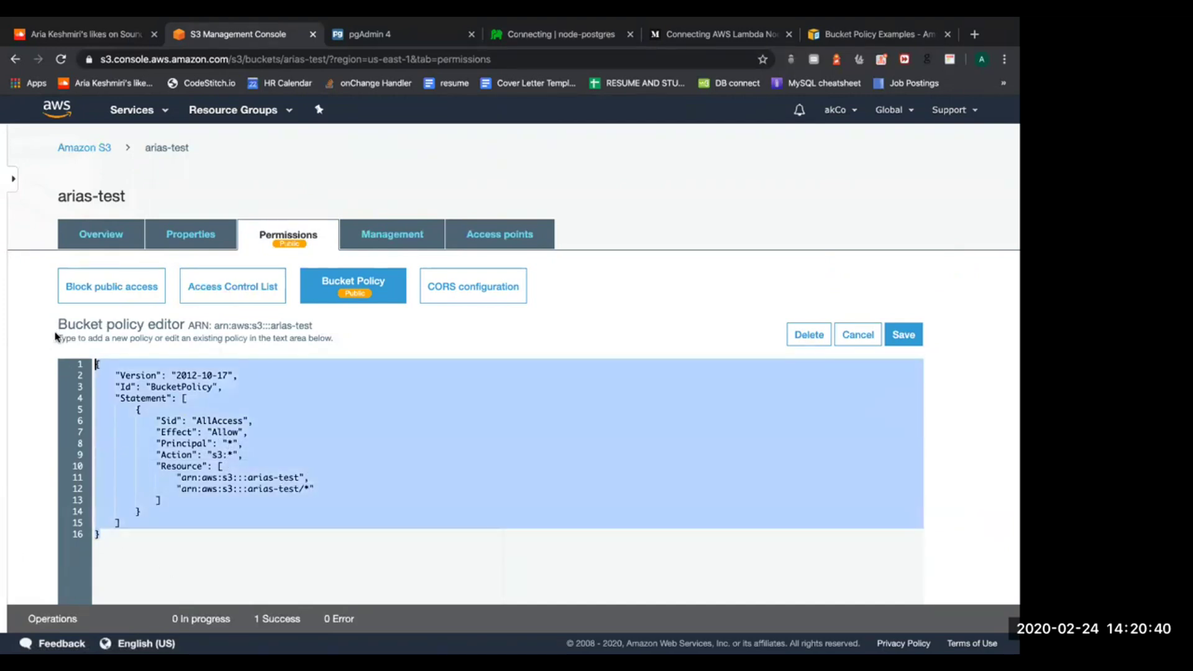
pyautogui.click(257, 477)
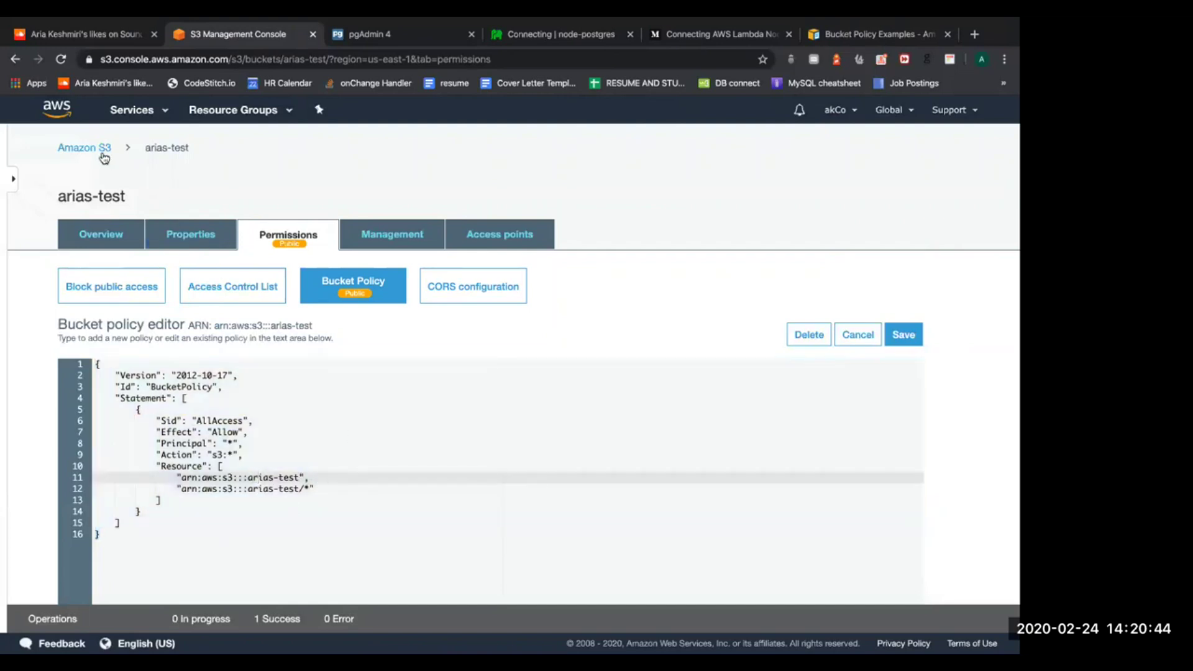
pyautogui.click(103, 158)
# Paste the copied AllAccess policy into fullstack-aria's bucket policy editor
pyautogui.click(498, 353)
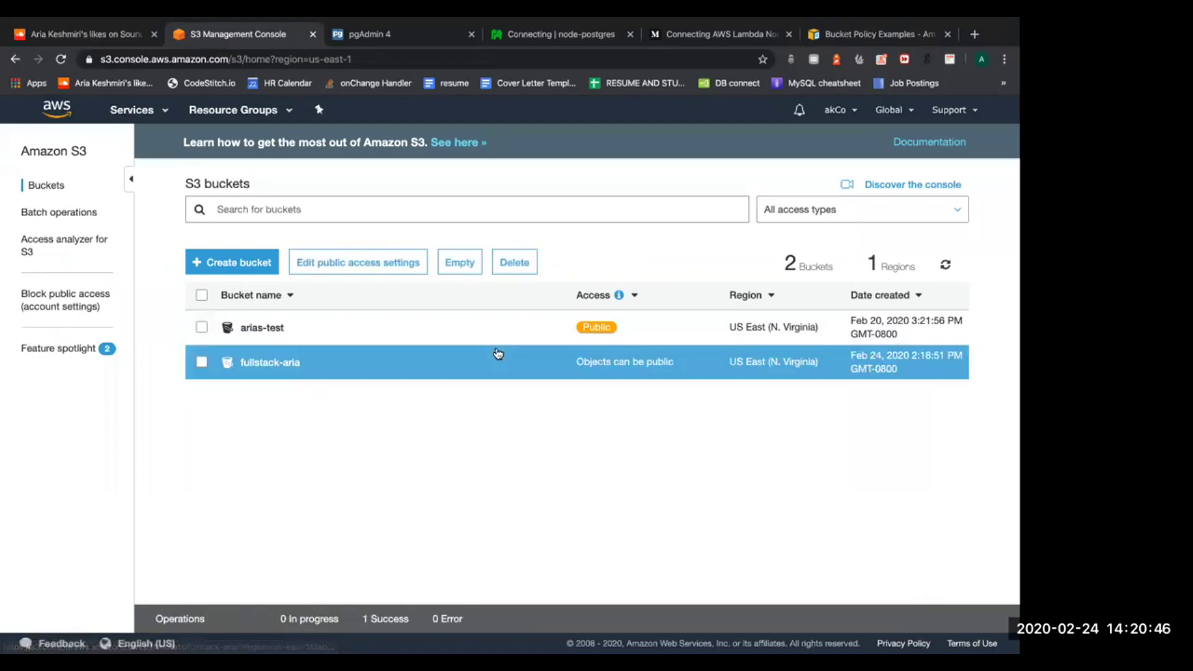
pyautogui.click(688, 287)
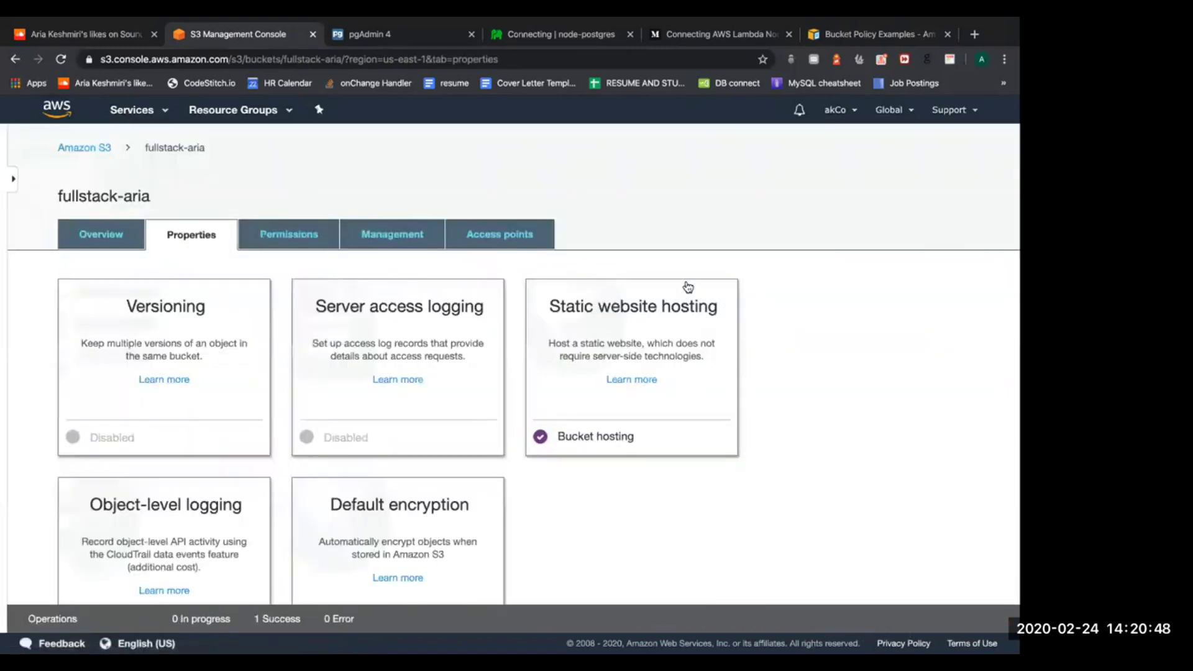
pyautogui.click(314, 240)
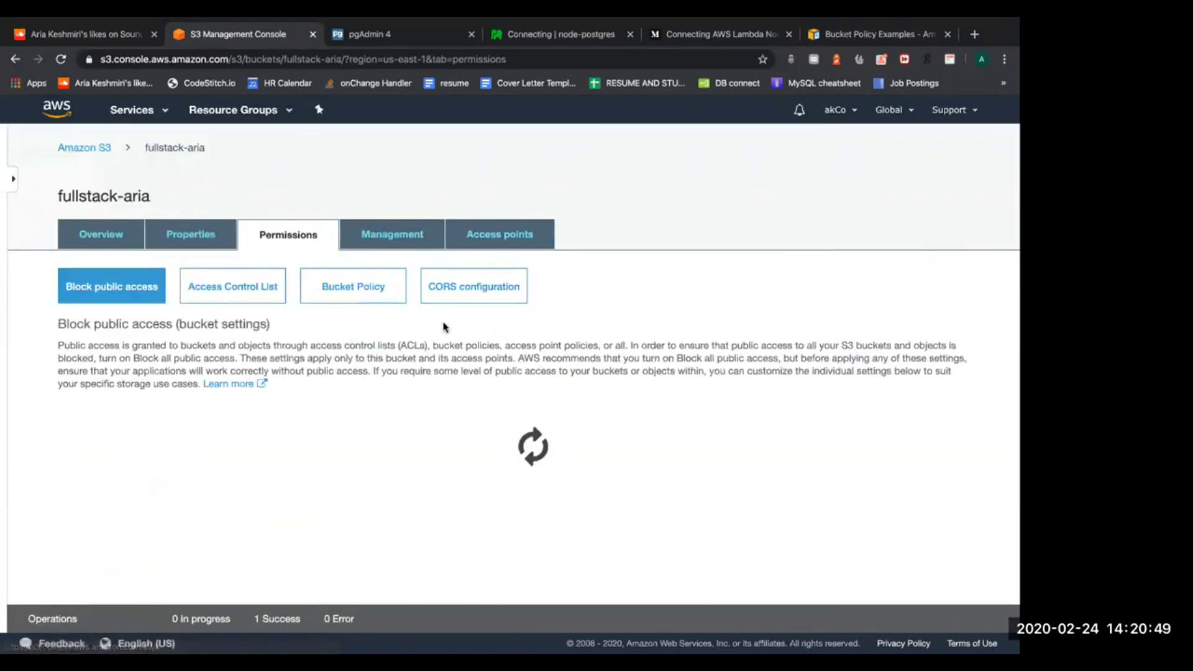
pyautogui.click(345, 287)
pyautogui.click(339, 449)
pyautogui.hotkey('ctrl', 'v')
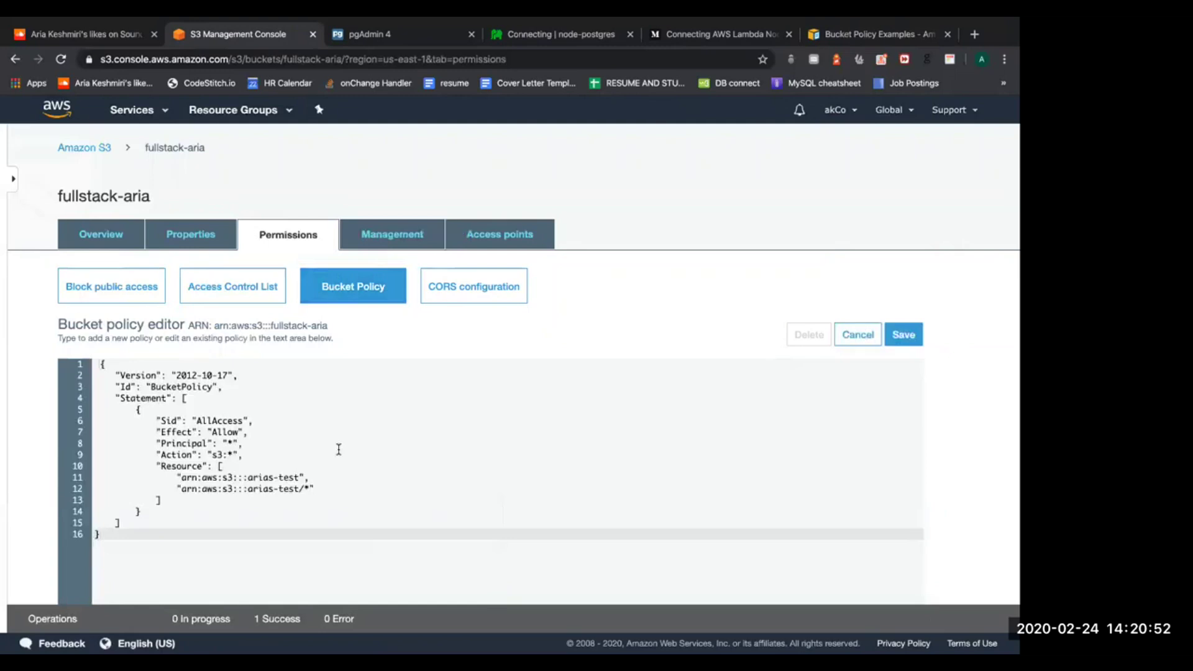
# Point both resource ARNs to fullstack-aria, save the policy, and return to the buckets list
pyautogui.doubleClick(289, 477)
pyautogui.press('BackSpace')
pyautogui.press('BackSpace')
pyautogui.press('BackSpace')
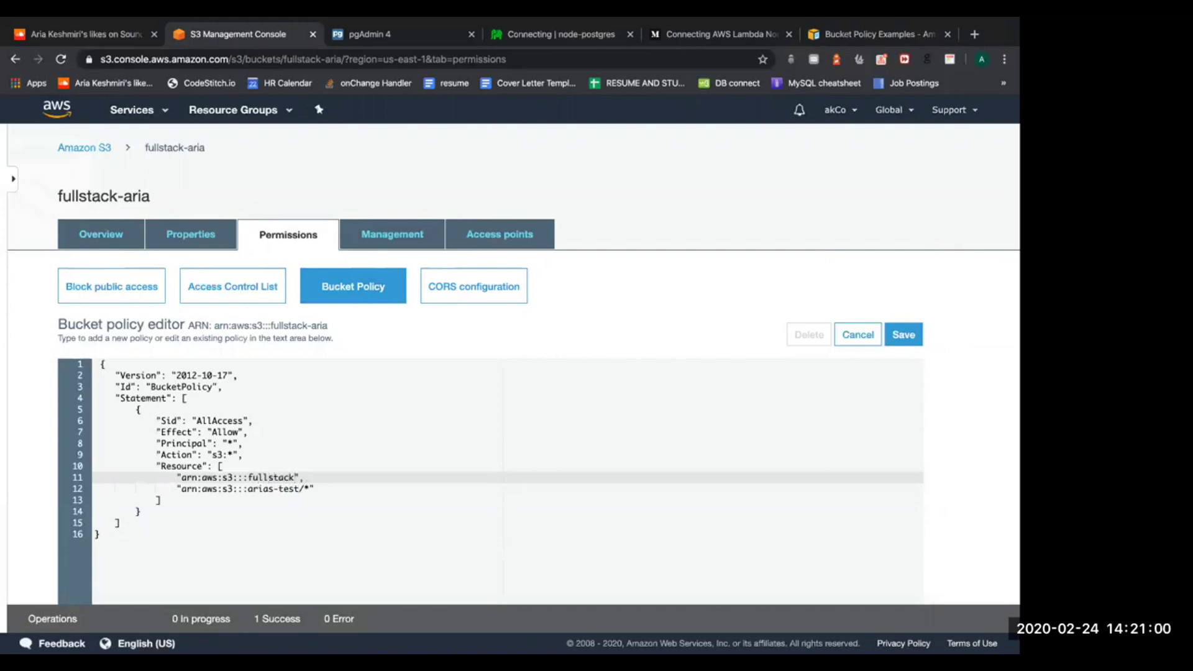
pyautogui.doubleClick(259, 488)
pyautogui.write('fullstack')
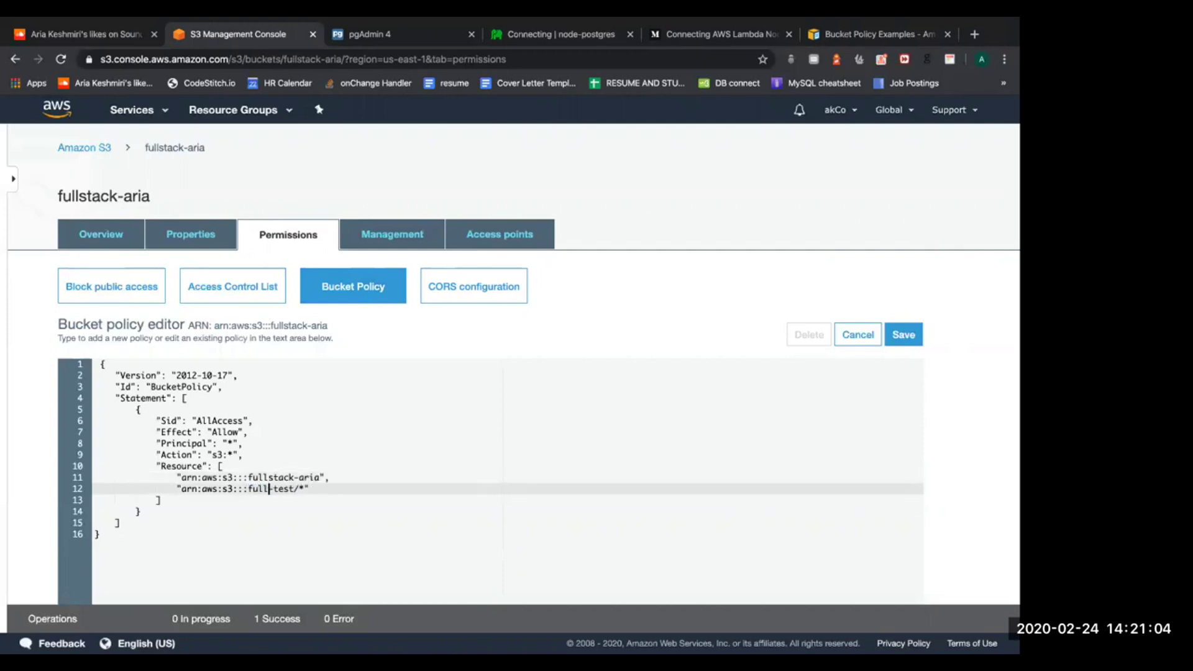
pyautogui.write('k-aria')
pyautogui.click(903, 335)
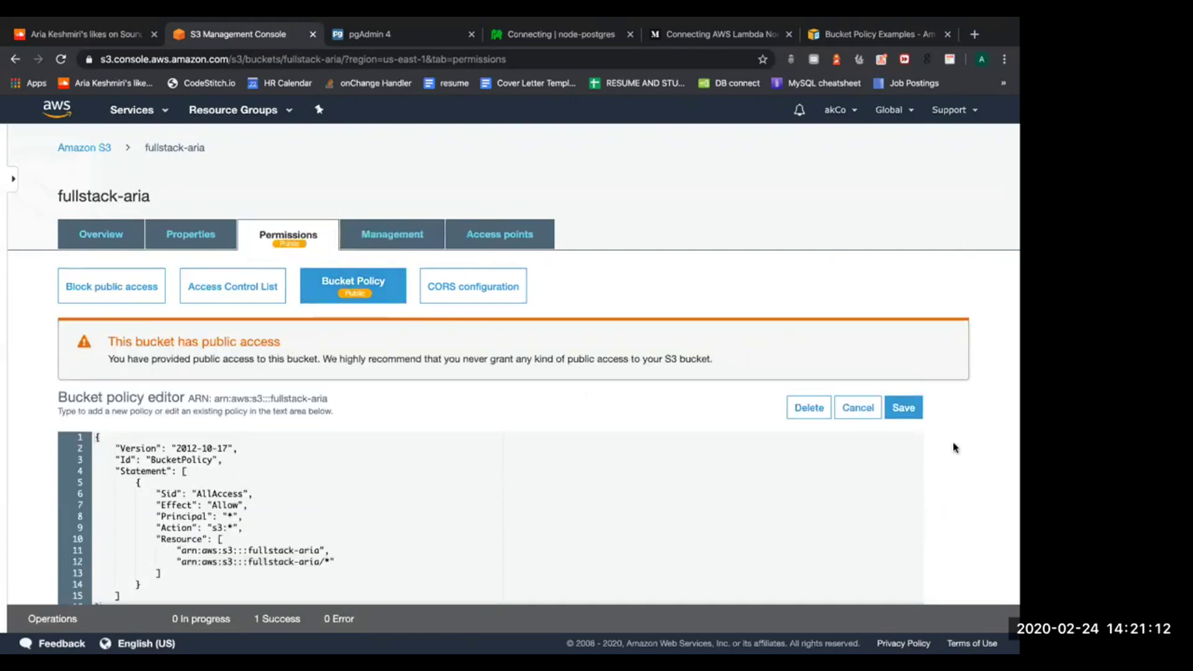
pyautogui.click(101, 232)
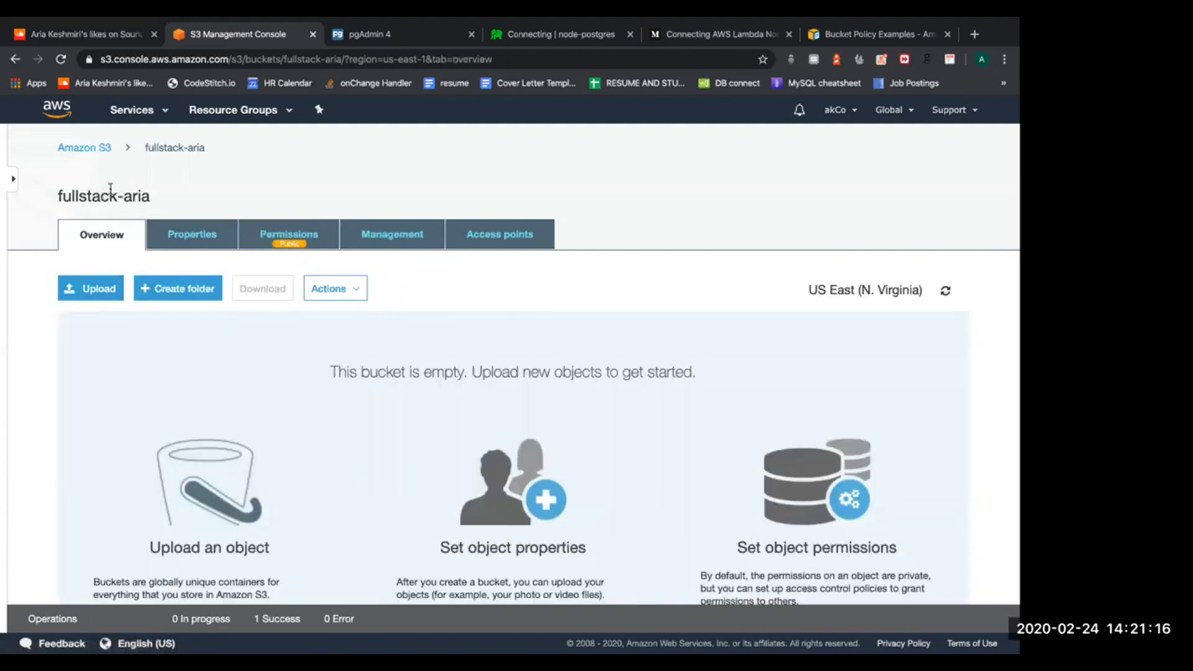
pyautogui.click(98, 150)
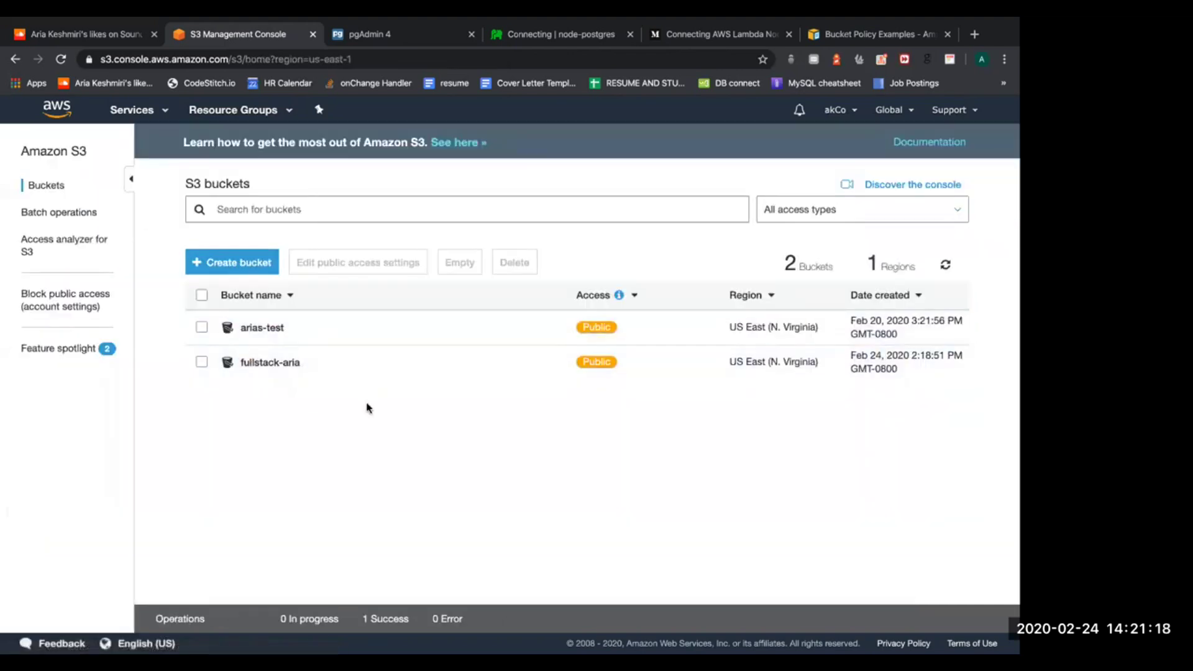
# On the terminal desktop, run 'code .' in sampleTrello to open it in VS Code
pyautogui.hotkey('ctrl', 'Up')
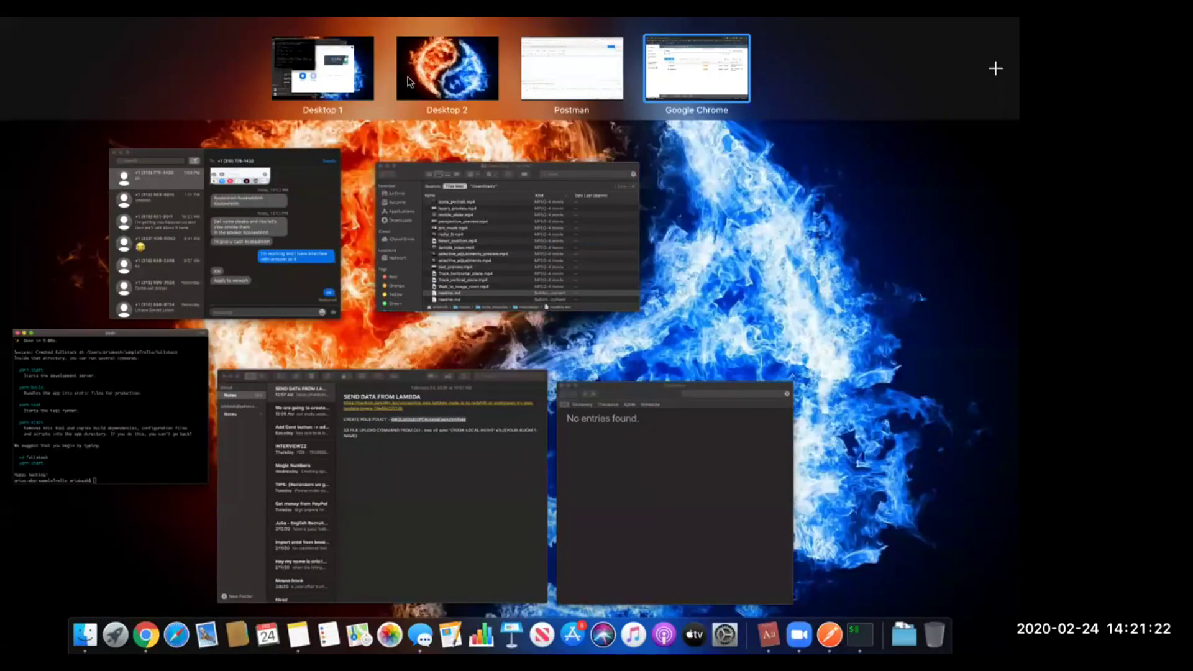
pyautogui.click(345, 57)
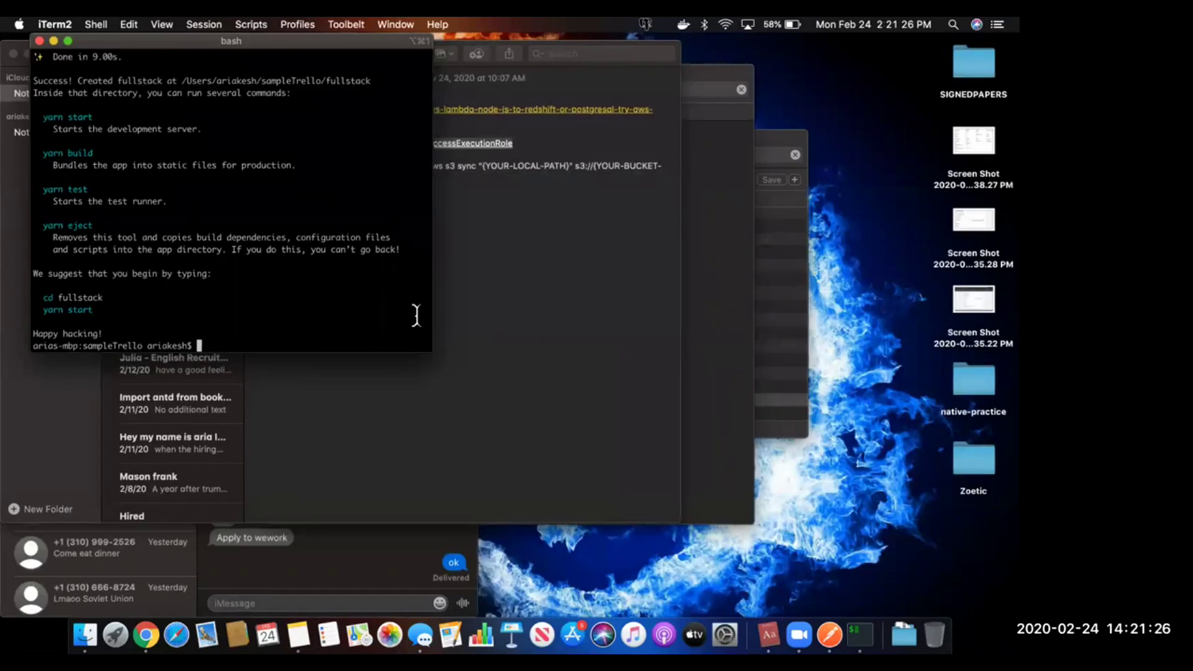
pyautogui.write('code .')
pyautogui.press('Return')
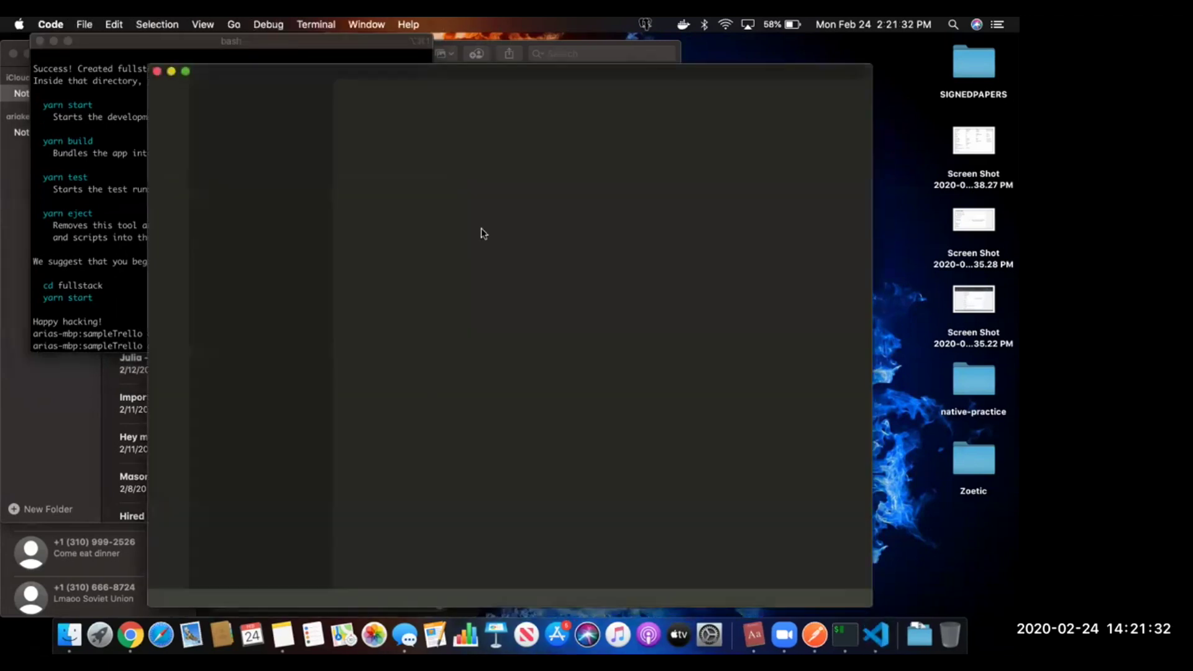
# Maximize VS Code, open src/App.js, and delete the header markup inside the App div
pyautogui.click(186, 72)
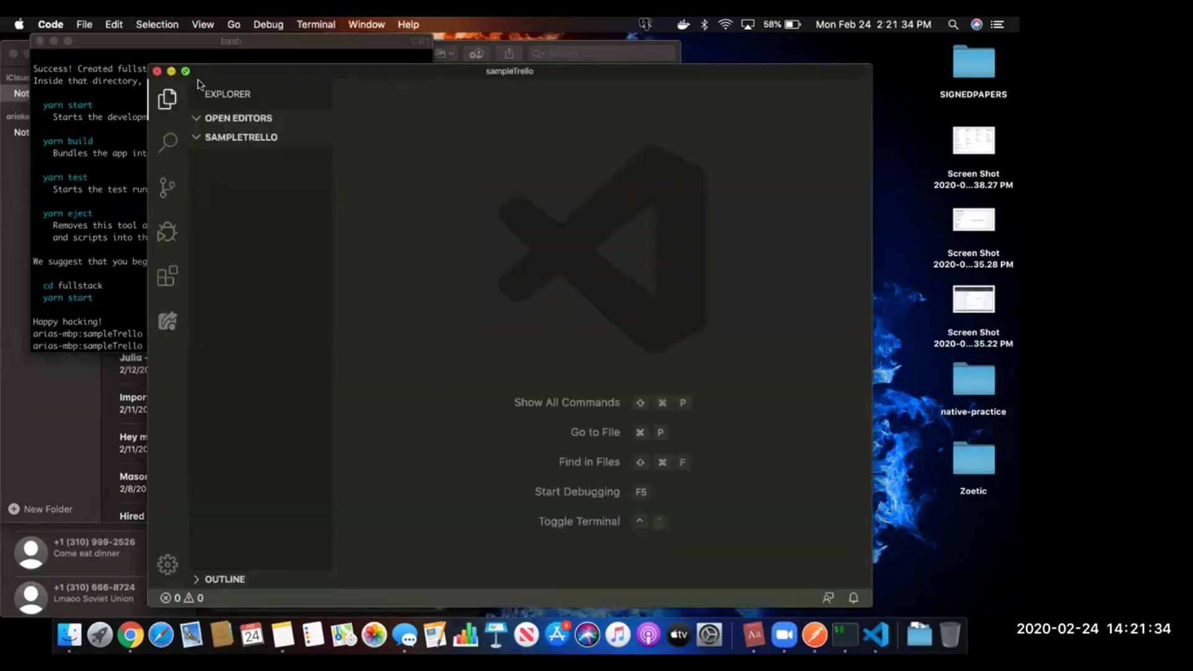
pyautogui.click(104, 132)
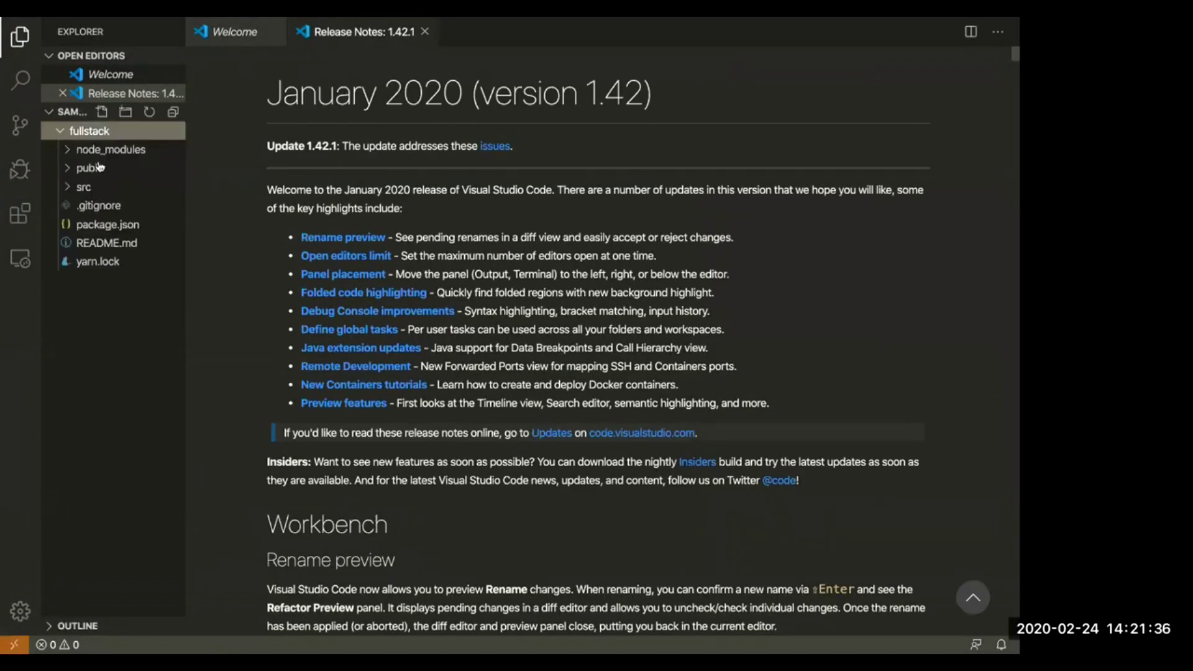
pyautogui.click(99, 187)
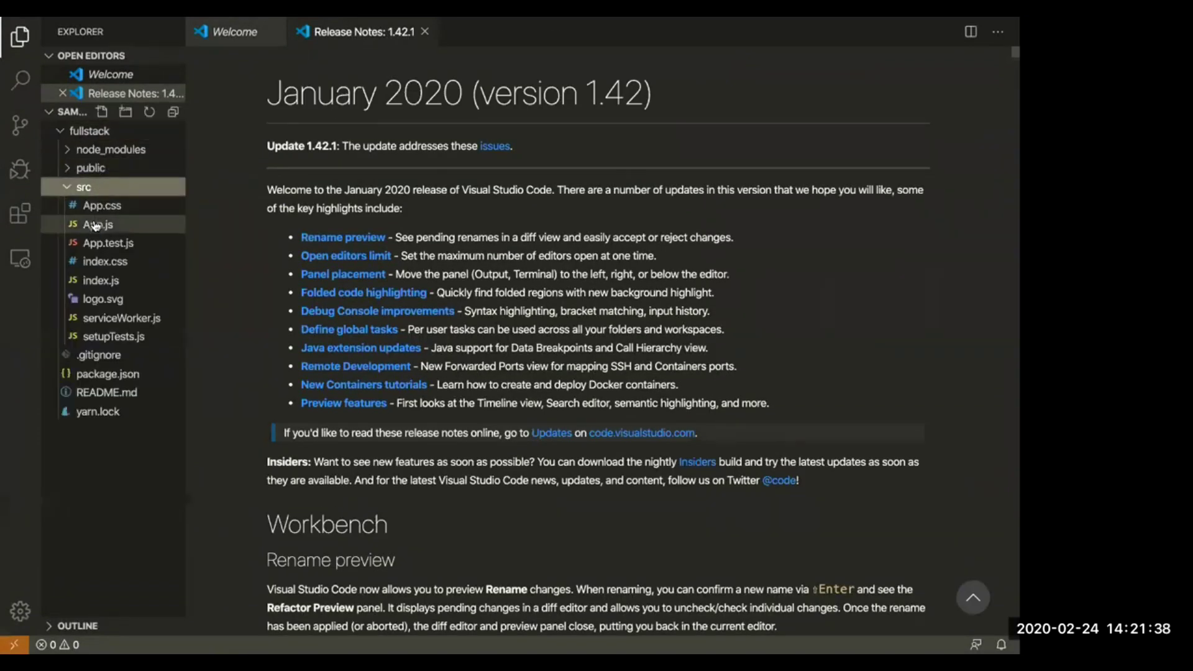
pyautogui.click(96, 224)
pyautogui.moveTo(373, 378); pyautogui.dragTo(259, 179)
pyautogui.press('BackSpace')
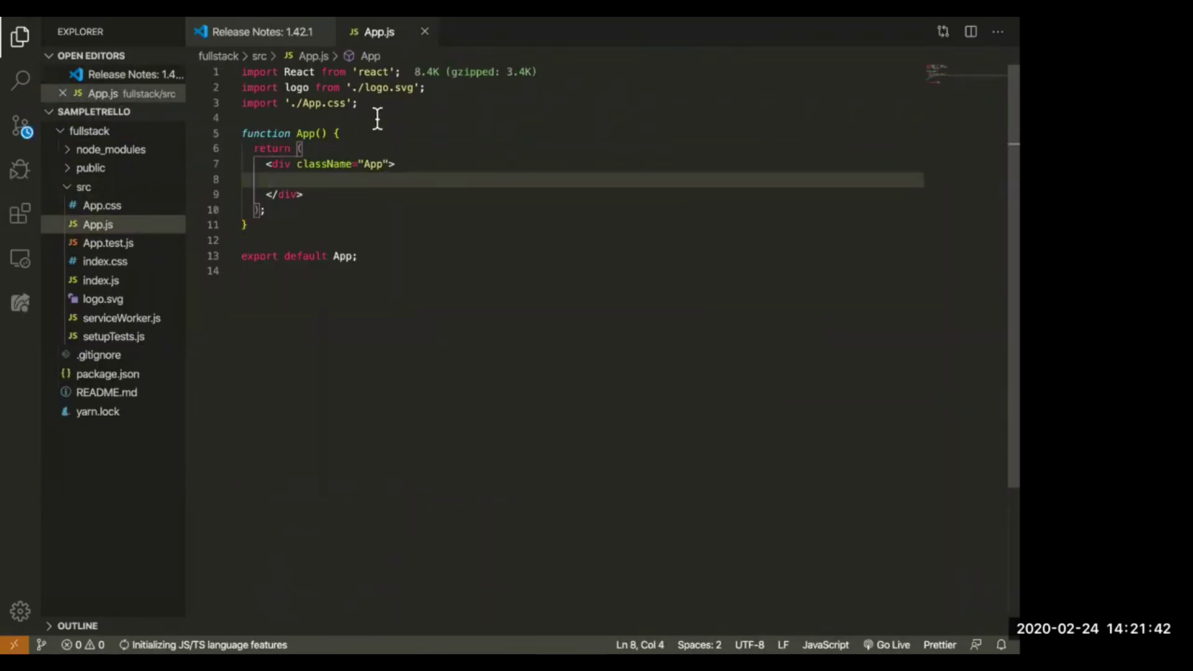
# Add an import of Card and Button on a new line 4 using the import snippet
pyautogui.click(361, 117)
pyautogui.press('Return')
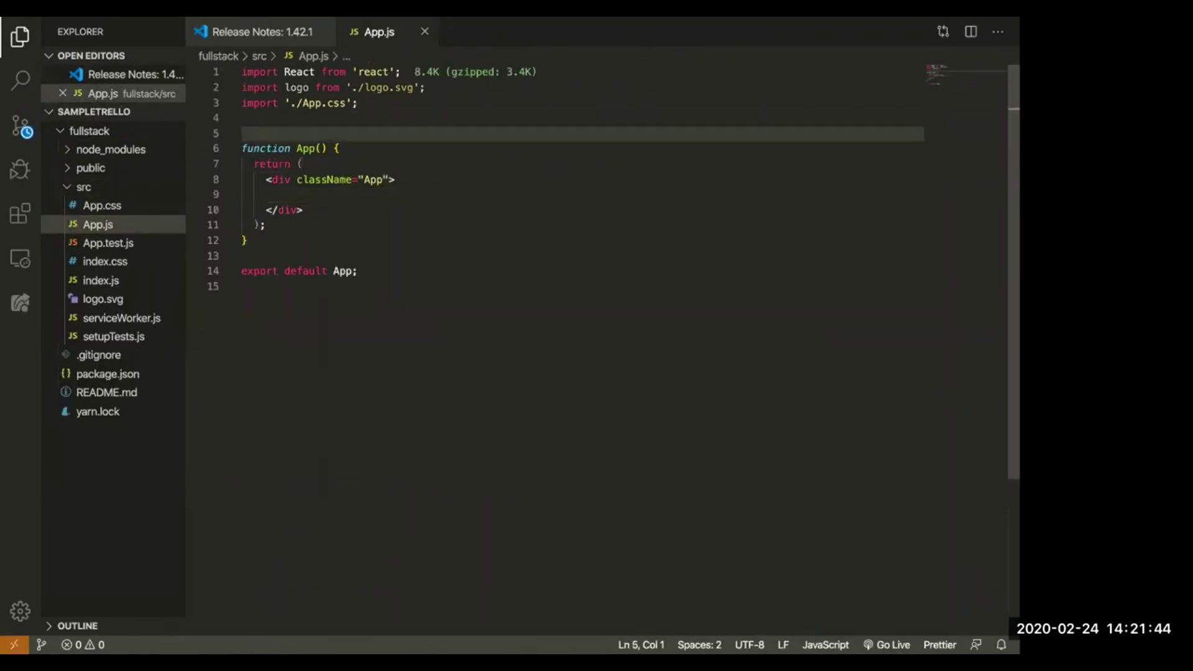
pyautogui.press('Up')
pyautogui.write('import')
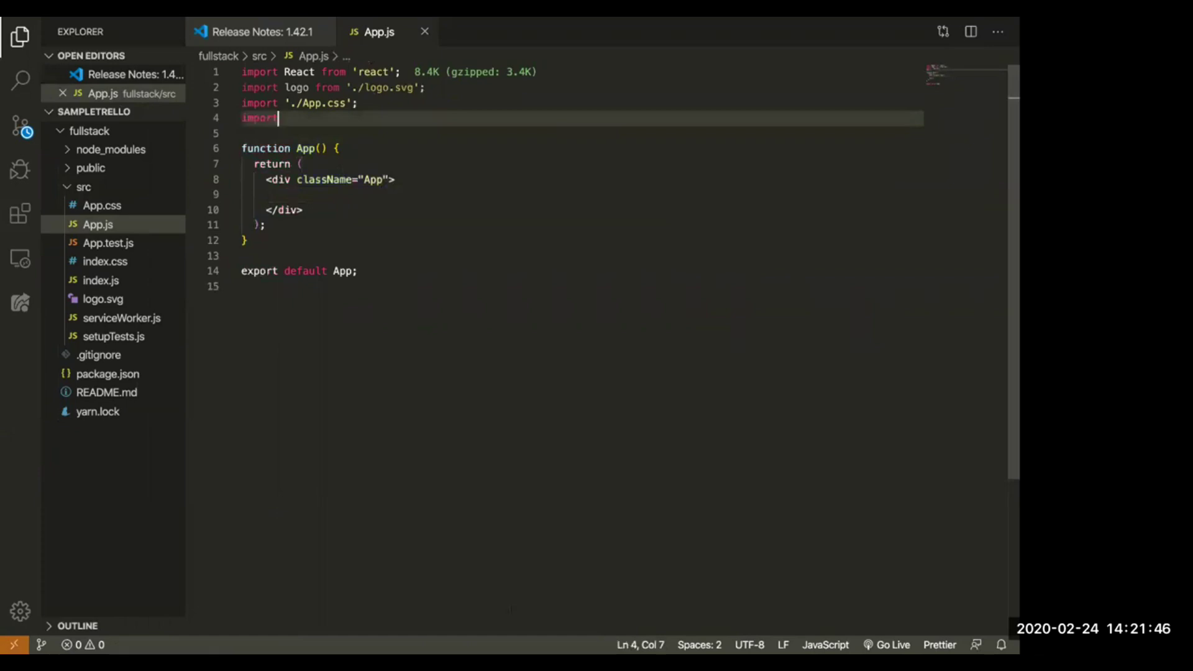
pyautogui.hotkey('ctrl', 'space')
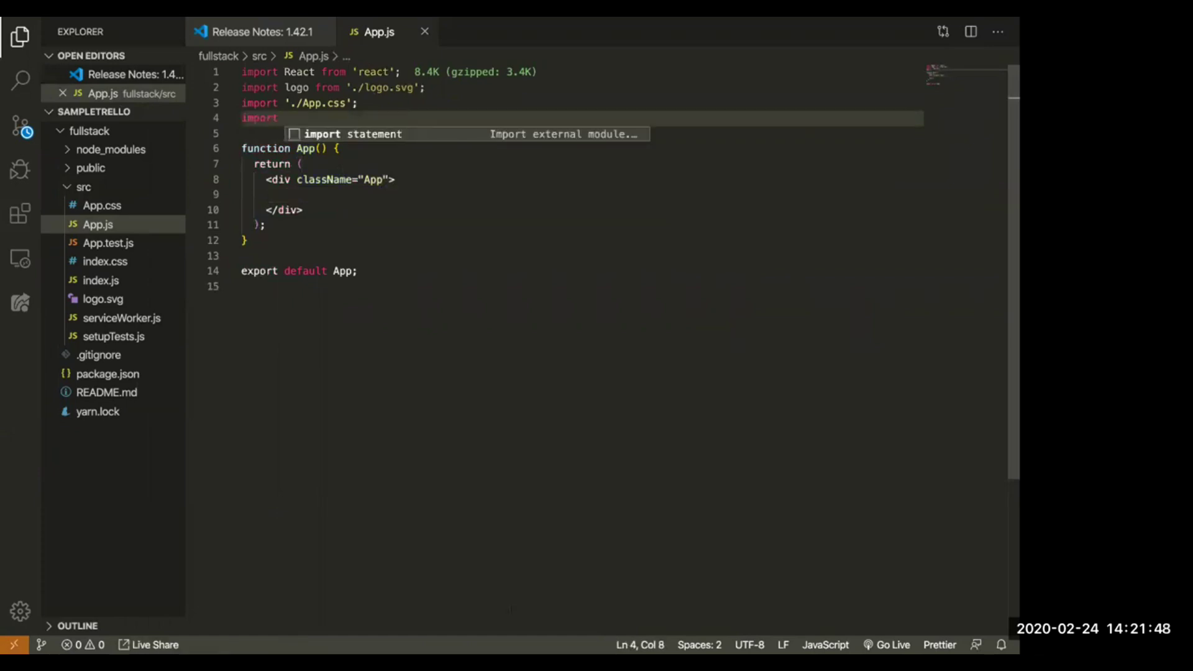
pyautogui.press('Return')
pyautogui.click(294, 118)
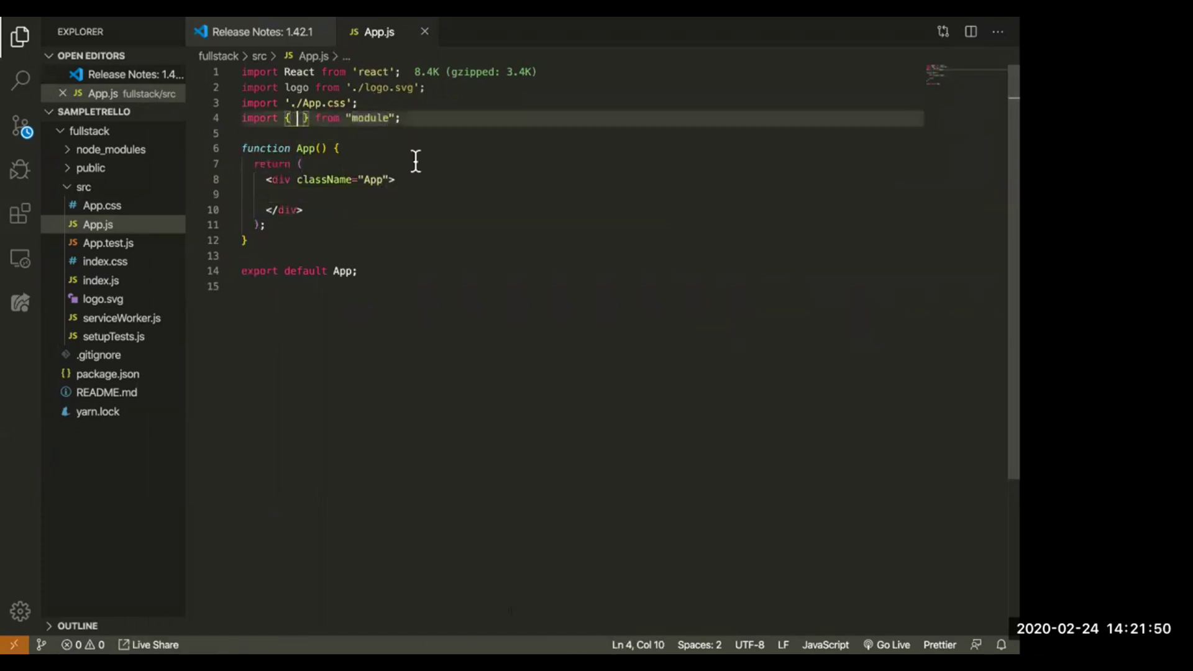
pyautogui.write('Card, B')
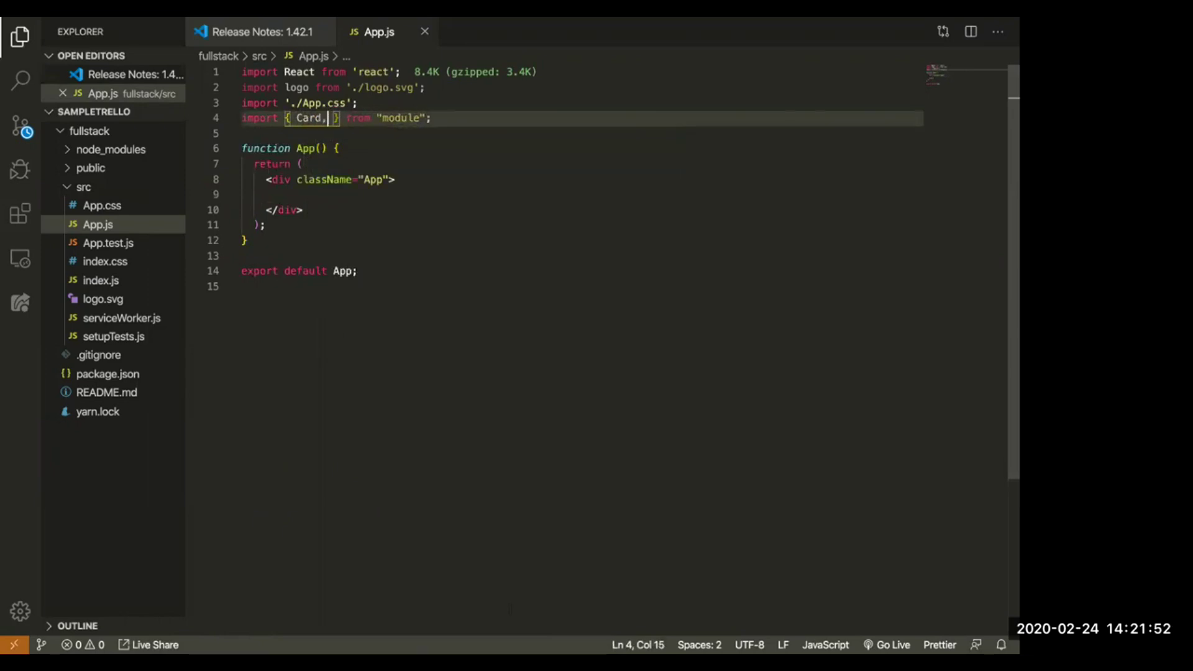
pyautogui.write('utton')
pyautogui.press('Escape')
pyautogui.press('Tab')
# Fill in 'antd' as the import's module name, then switch to the Chrome space
pyautogui.write('antd')
pyautogui.hotkey('ctrl', 'Left')
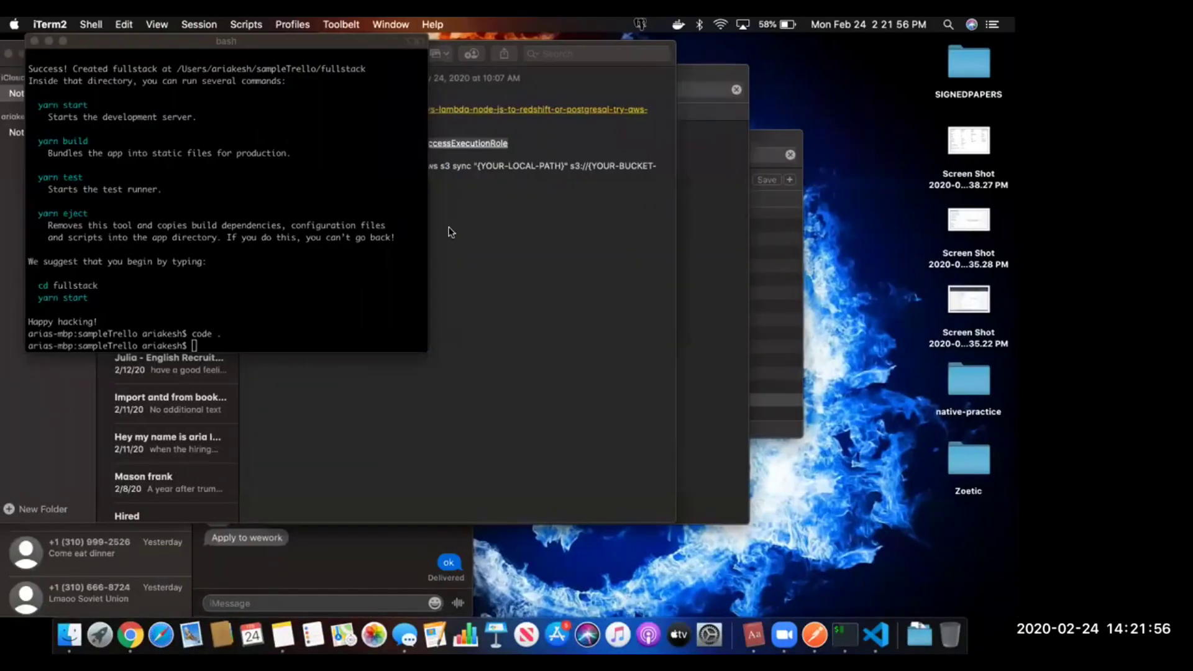
pyautogui.hotkey('ctrl', 'Up')
pyautogui.moveTo(528, 65)
pyautogui.click(601, 79)
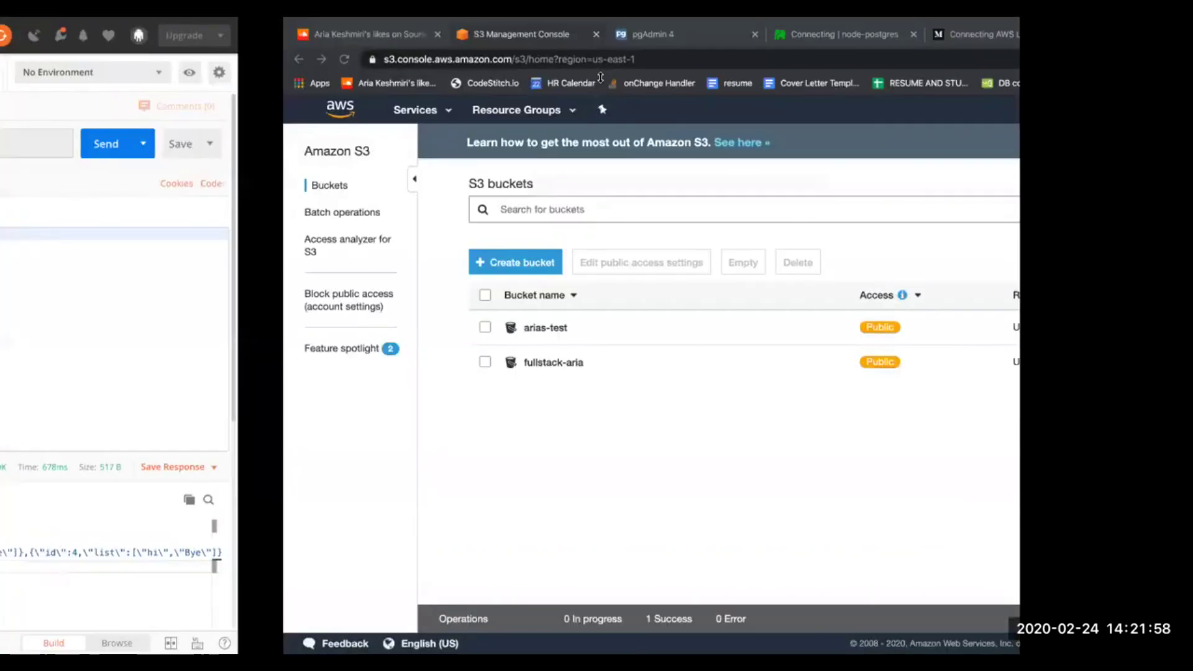
# Open the Ant Design 'Use in create-react-app' guide in a new tab and select the antd.css import line
pyautogui.click(974, 35)
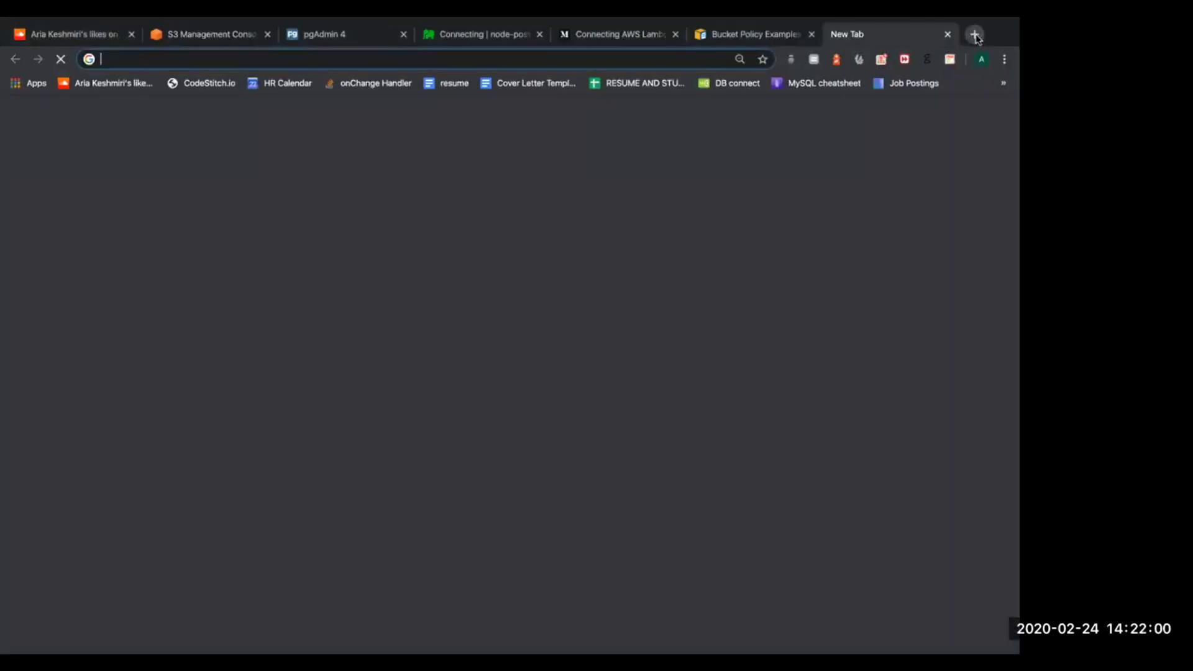
pyautogui.write('ant')
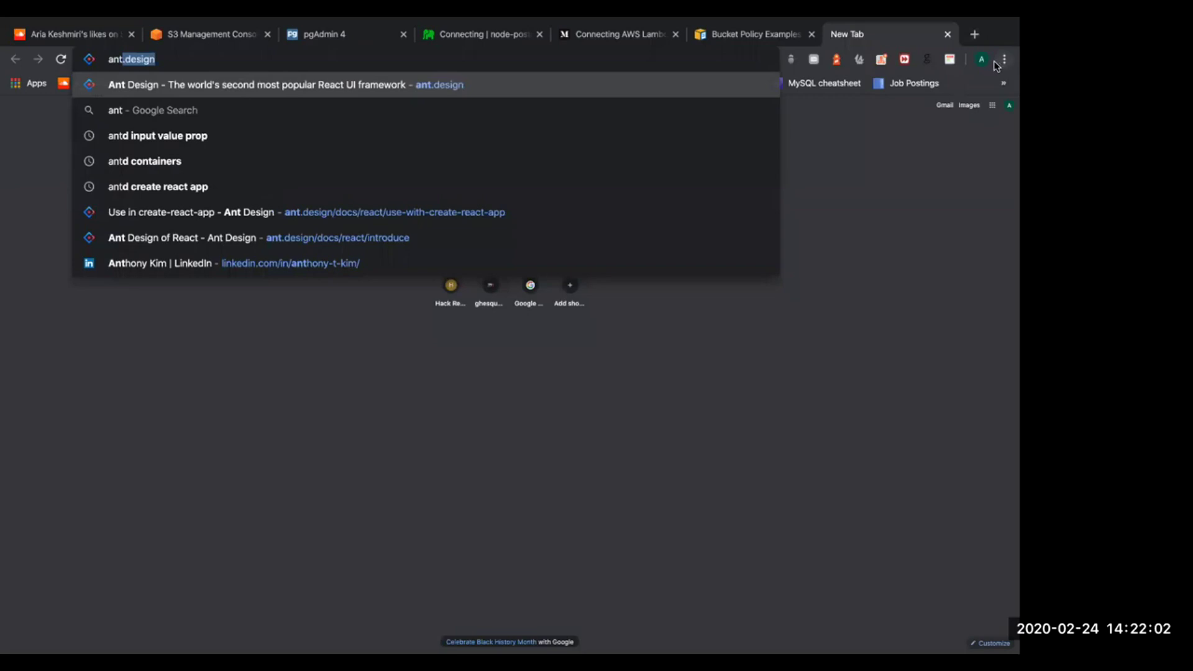
pyautogui.press('Return')
pyautogui.click(1004, 84)
pyautogui.scroll(-5, 889, 342)
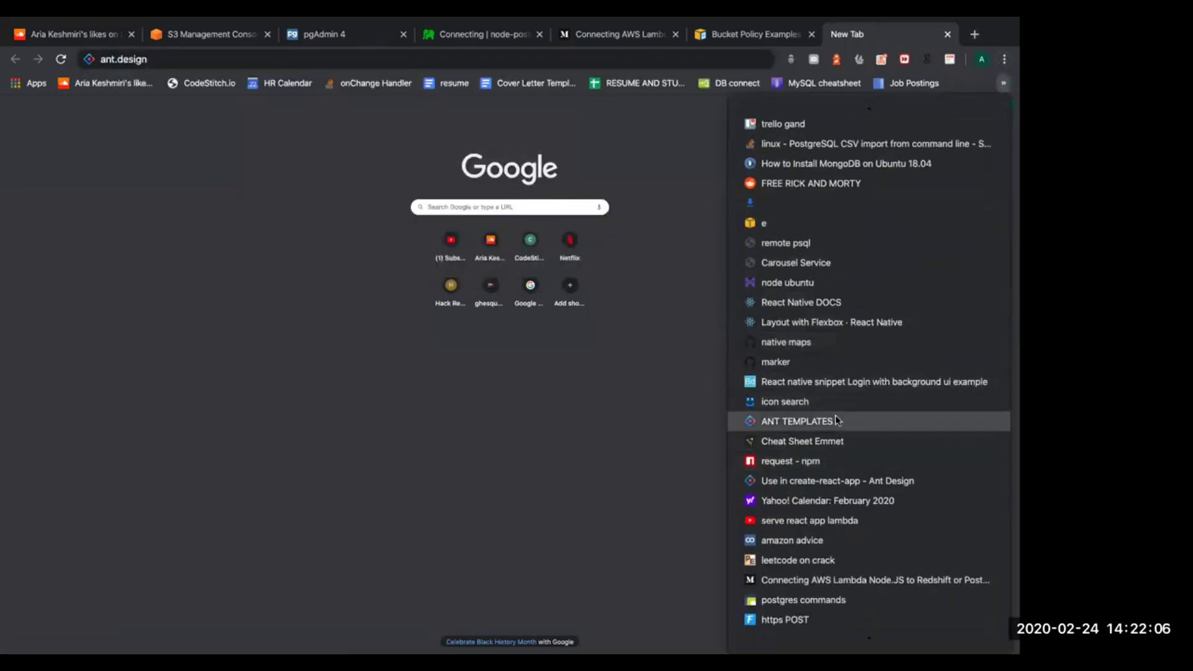
pyautogui.click(783, 481)
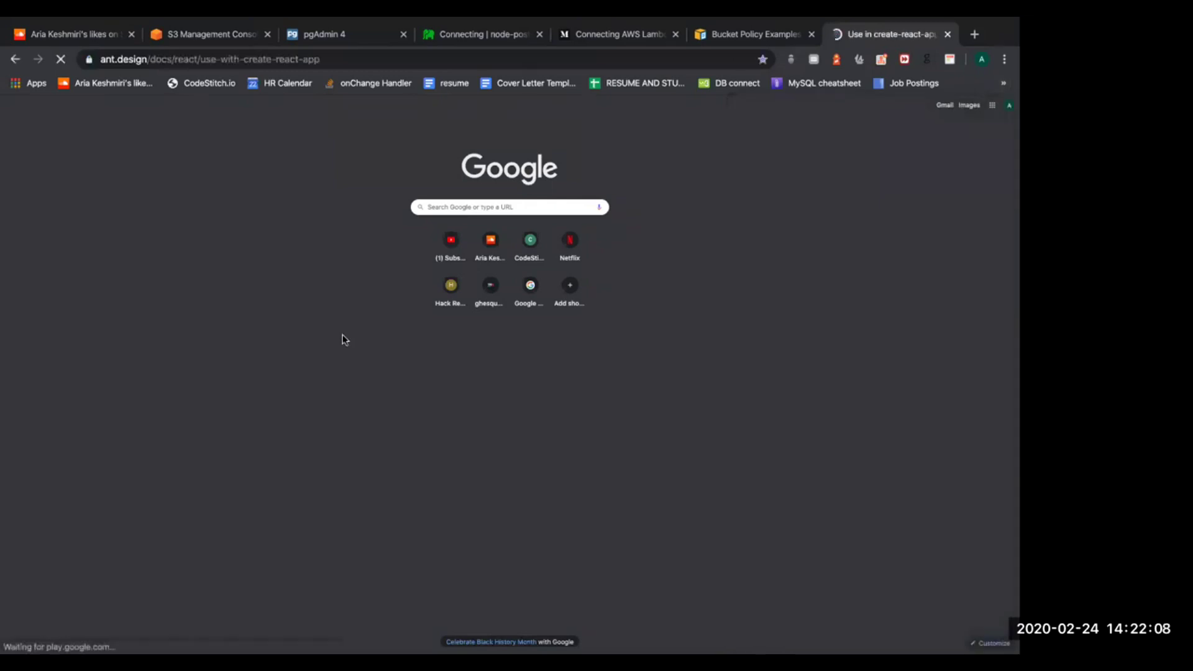
pyautogui.scroll(-10, 342, 334)
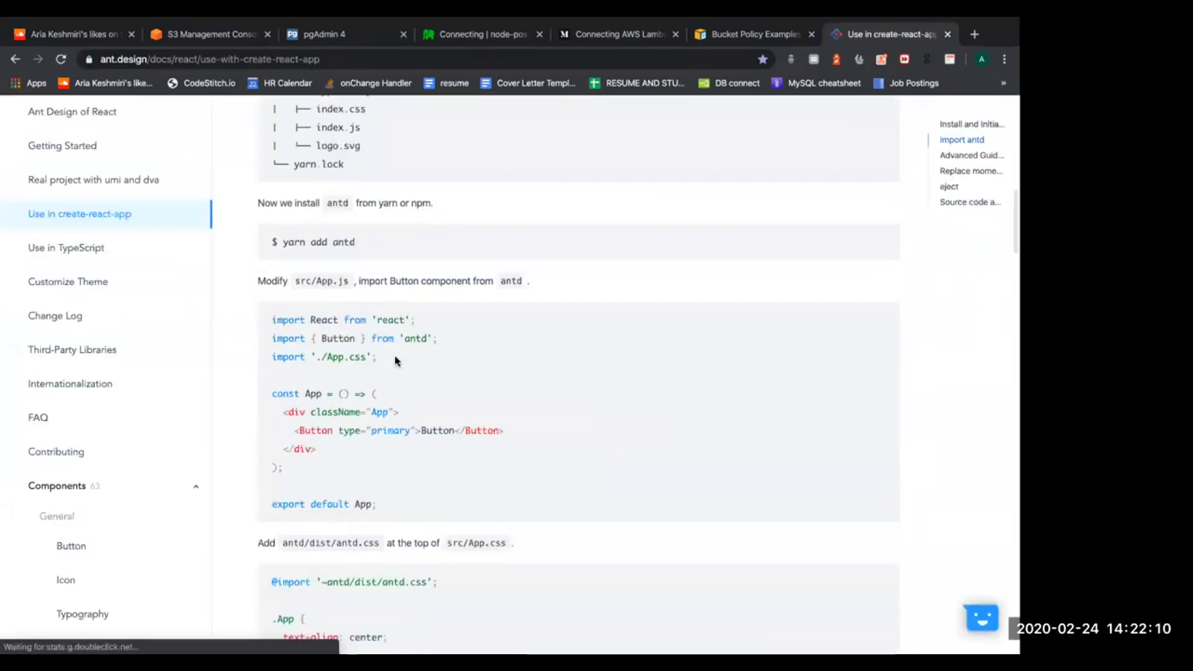
pyautogui.scroll(-4, 425, 371)
pyautogui.tripleClick(436, 330)
pyautogui.press('super+c')
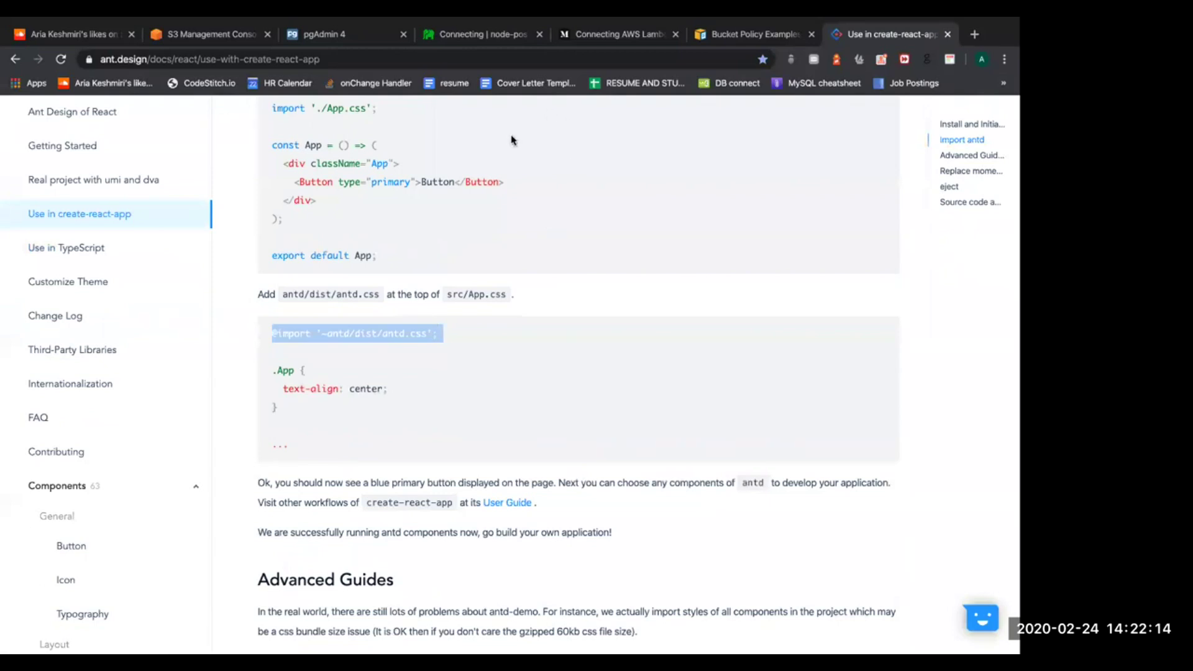
pyautogui.hotkey('ctrl', 'Left')
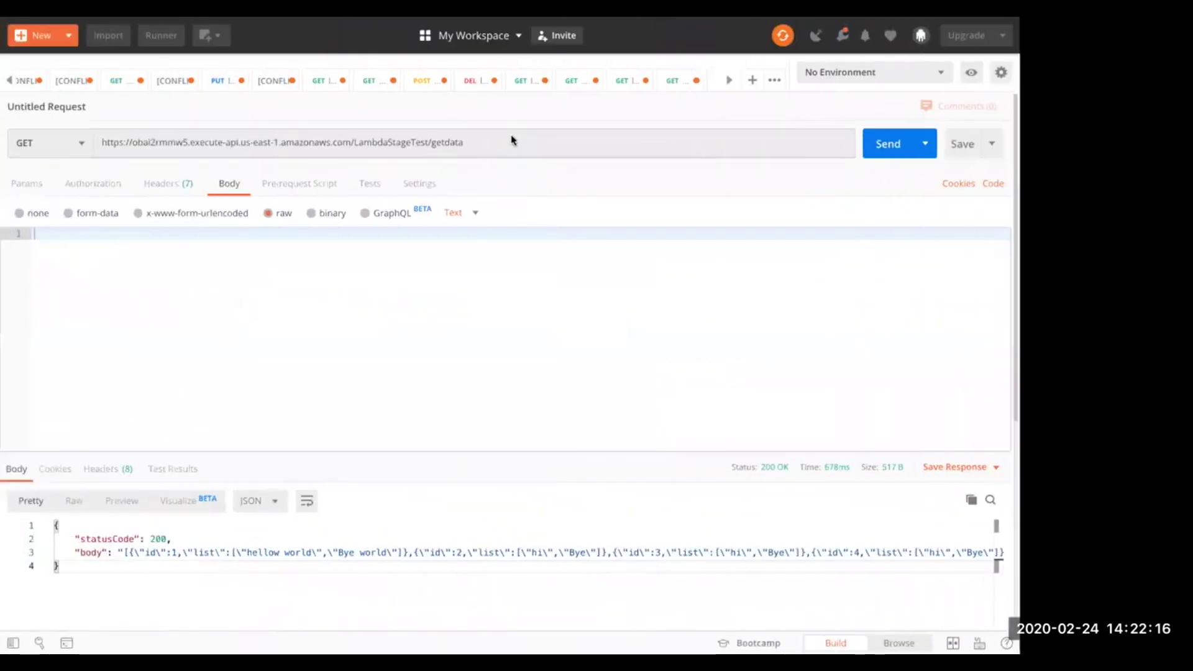
pyautogui.hotkey('ctrl', 'Up')
pyautogui.click(396, 80)
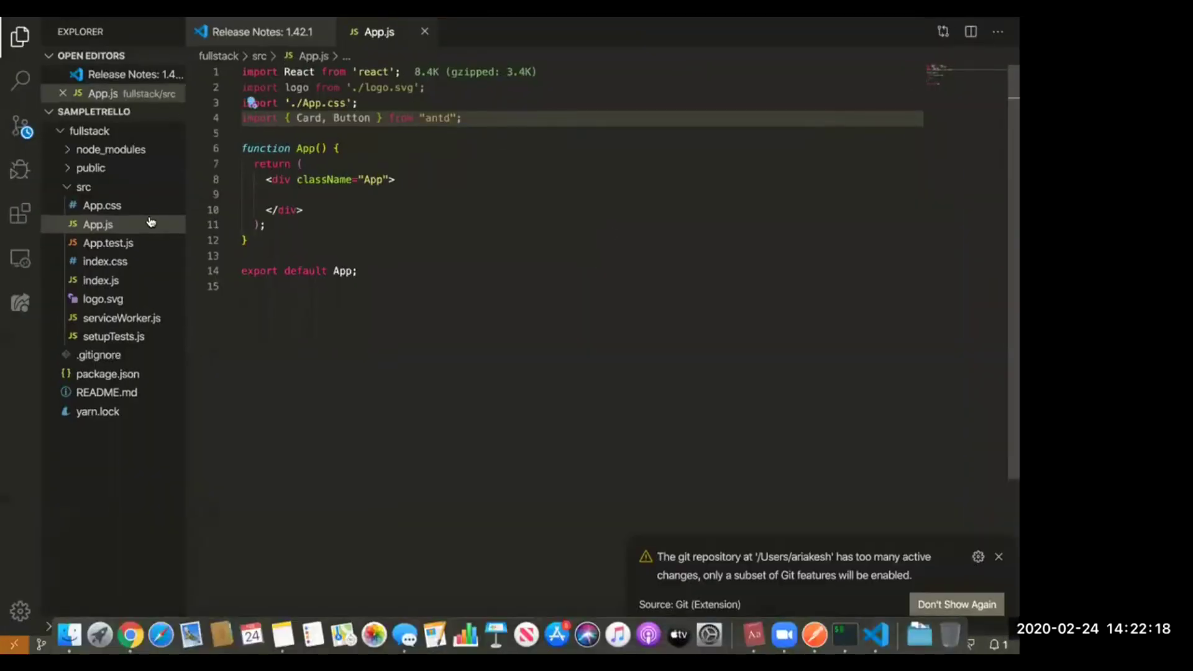
pyautogui.doubleClick(141, 213)
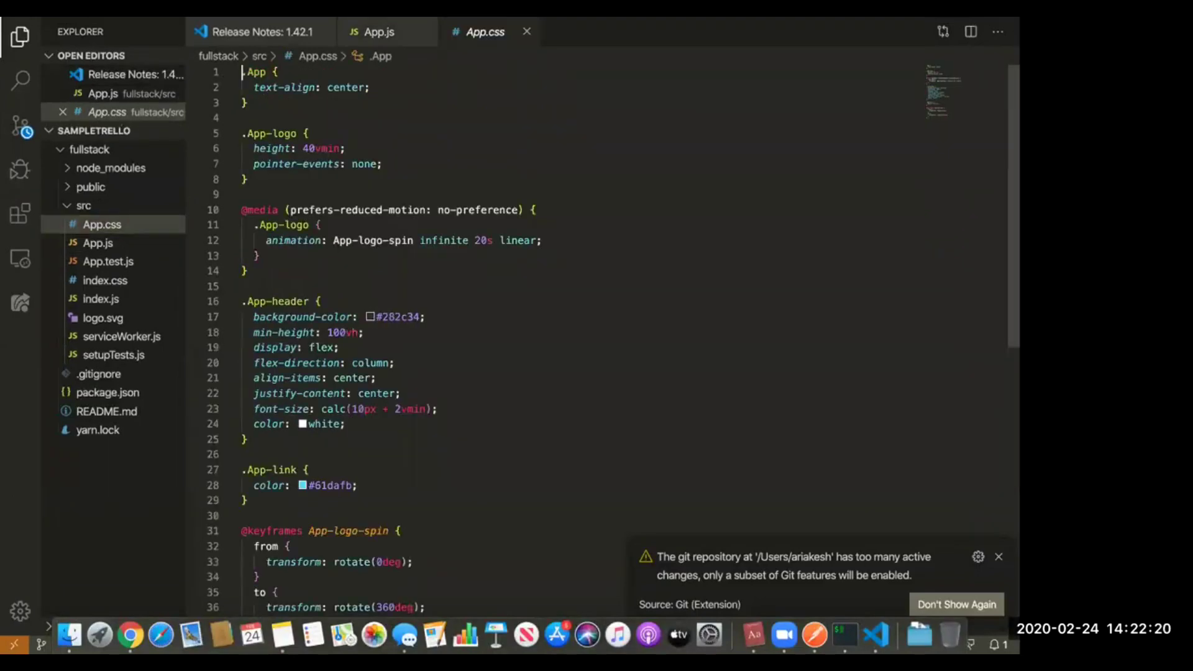
pyautogui.press('super+v')
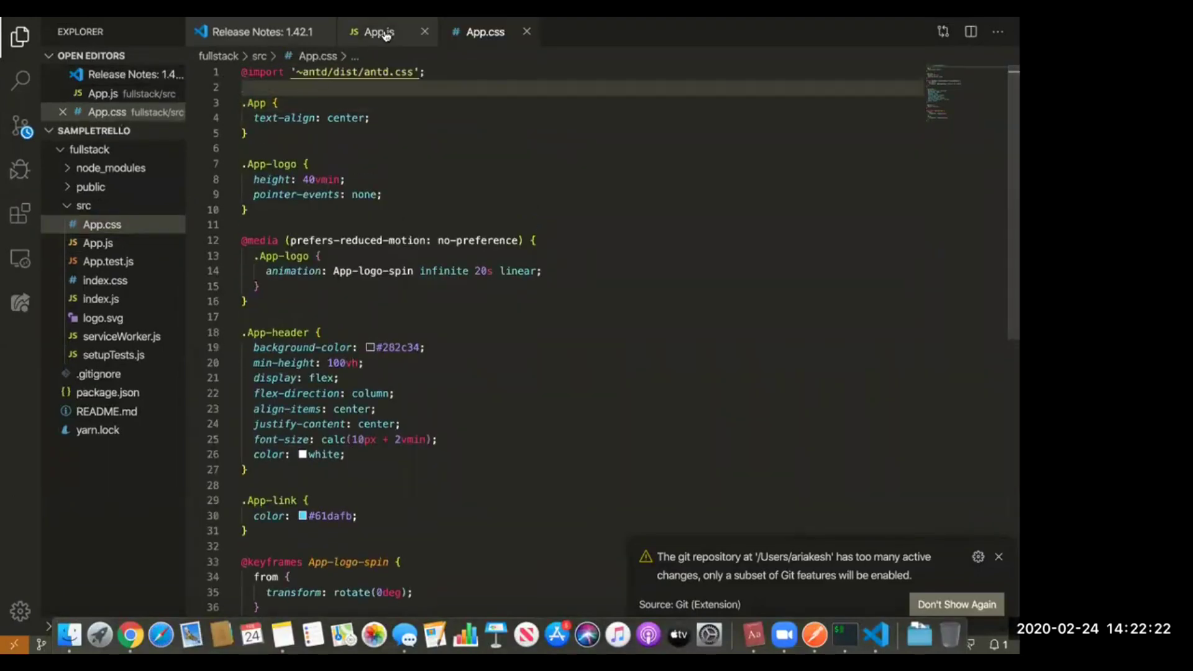
pyautogui.click(381, 32)
pyautogui.click(352, 194)
pyautogui.write('hello World')
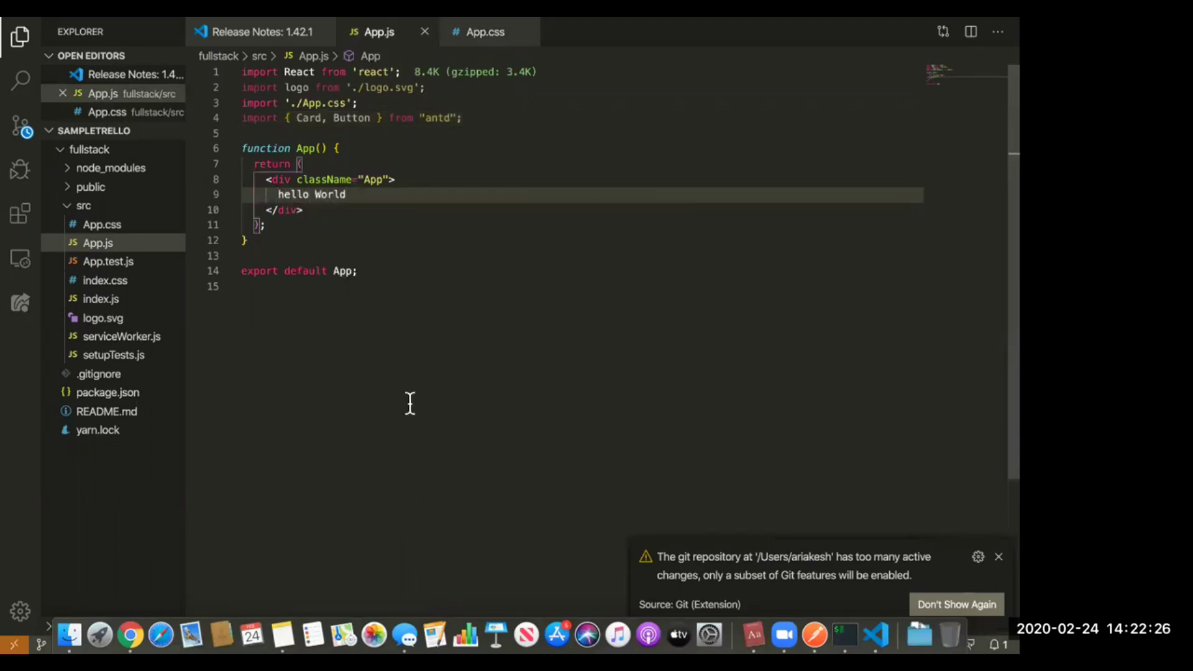
# In the terminal, cd into fullstack and run yarn start, then begin a new file in fullstack
pyautogui.hotkey('ctrl', '`')
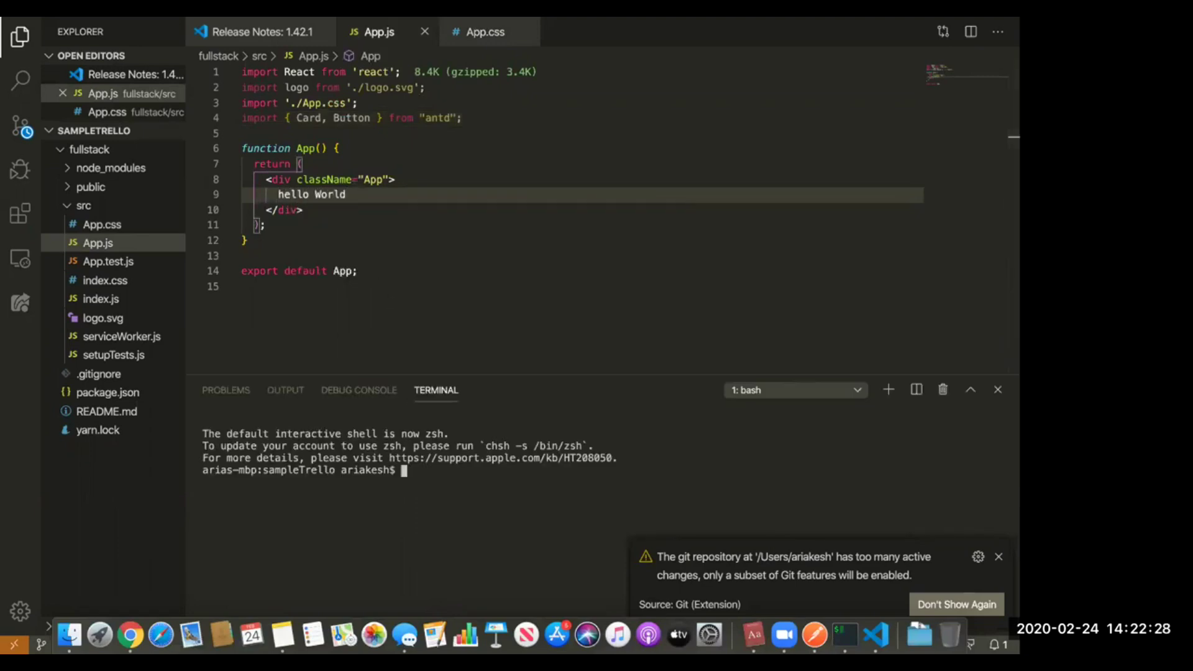
pyautogui.write('yarn start')
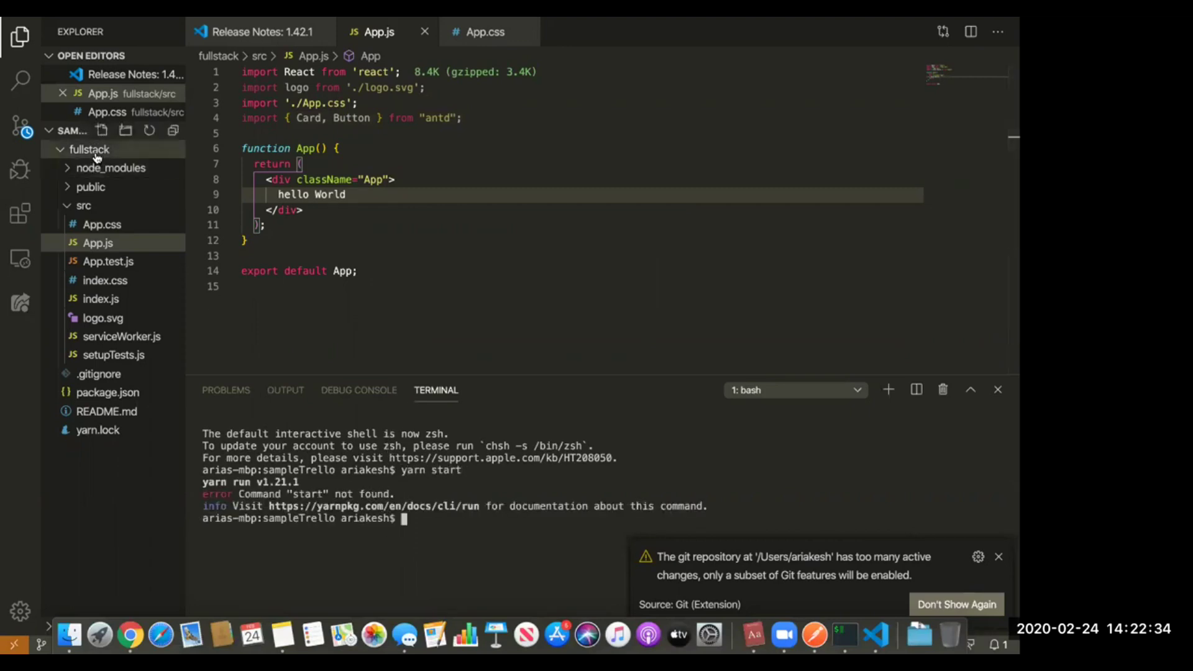
pyautogui.write('cd fullstack/')
pyautogui.press('Return')
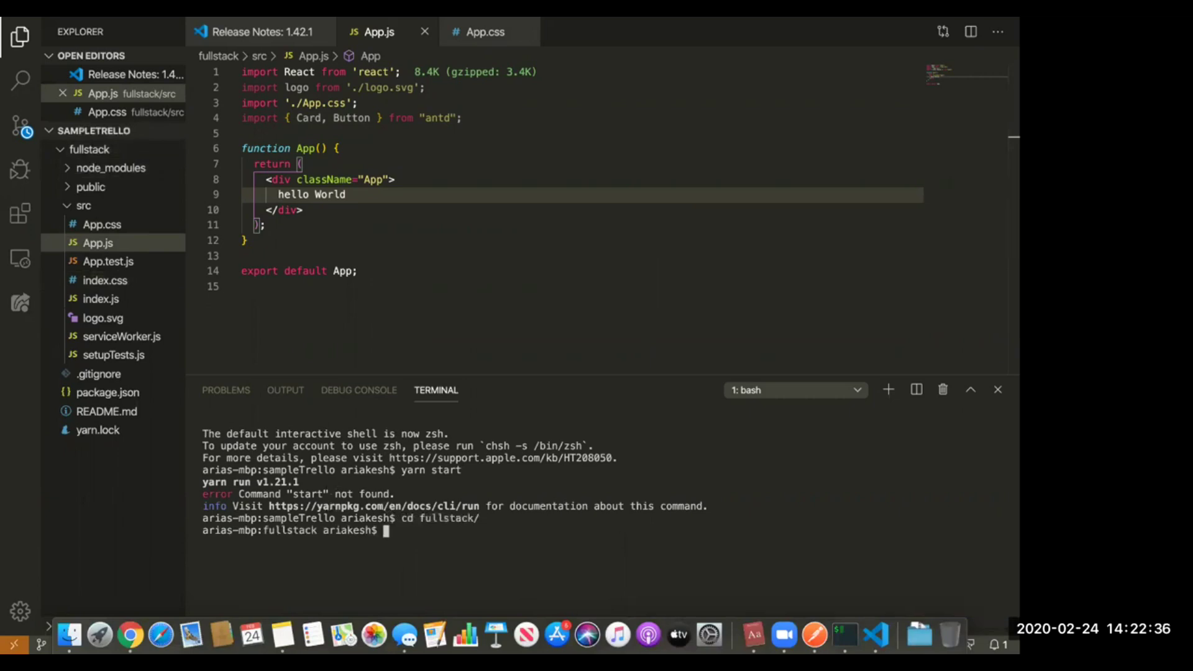
pyautogui.write('yarn start')
pyautogui.press('Return')
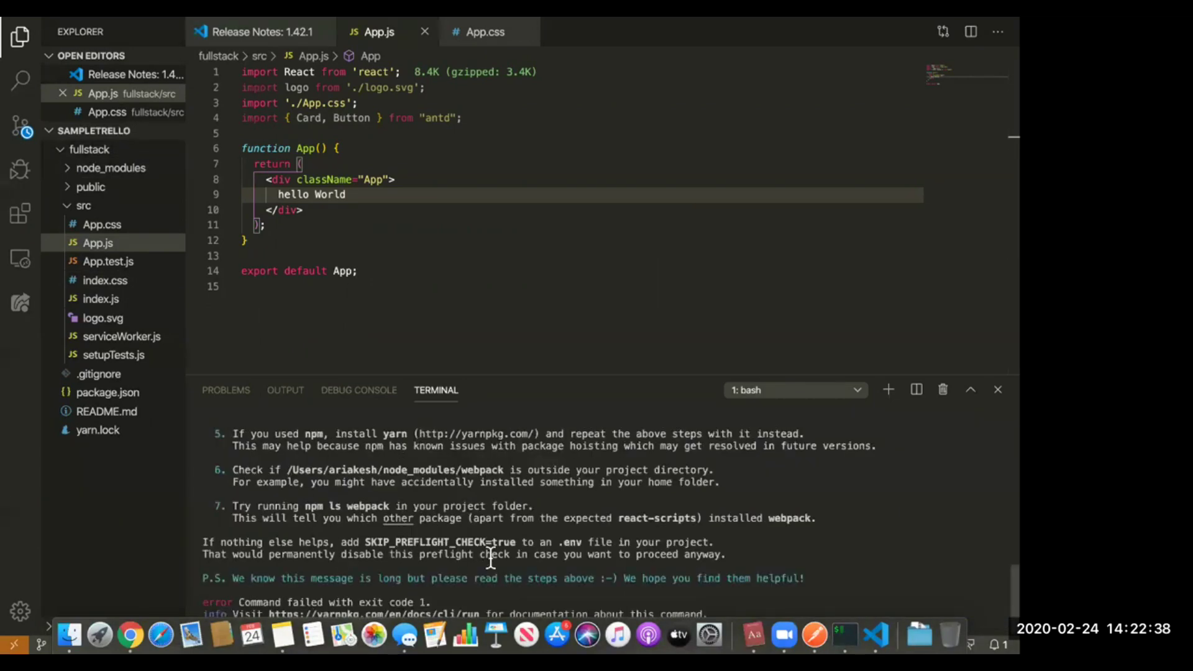
pyautogui.rightClick(133, 144)
pyautogui.click(166, 150)
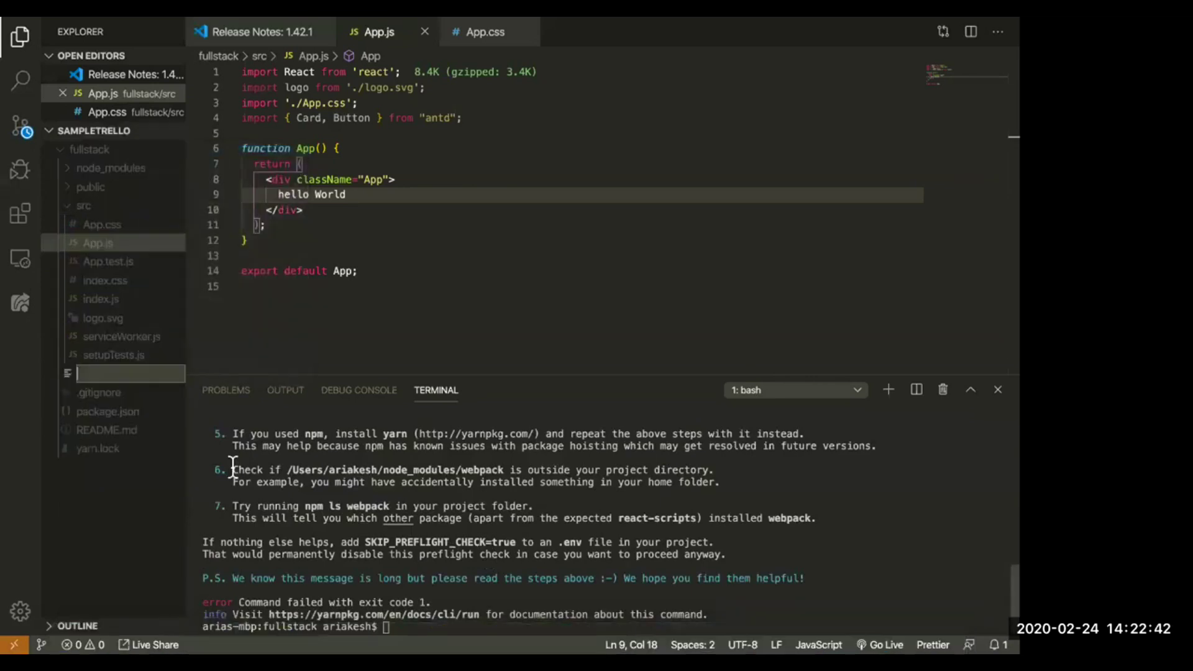
# Create a .env file in fullstack containing SKIP_PREFLIGHT_CHECK=true copied from the error output
pyautogui.write('.env')
pyautogui.press('Return')
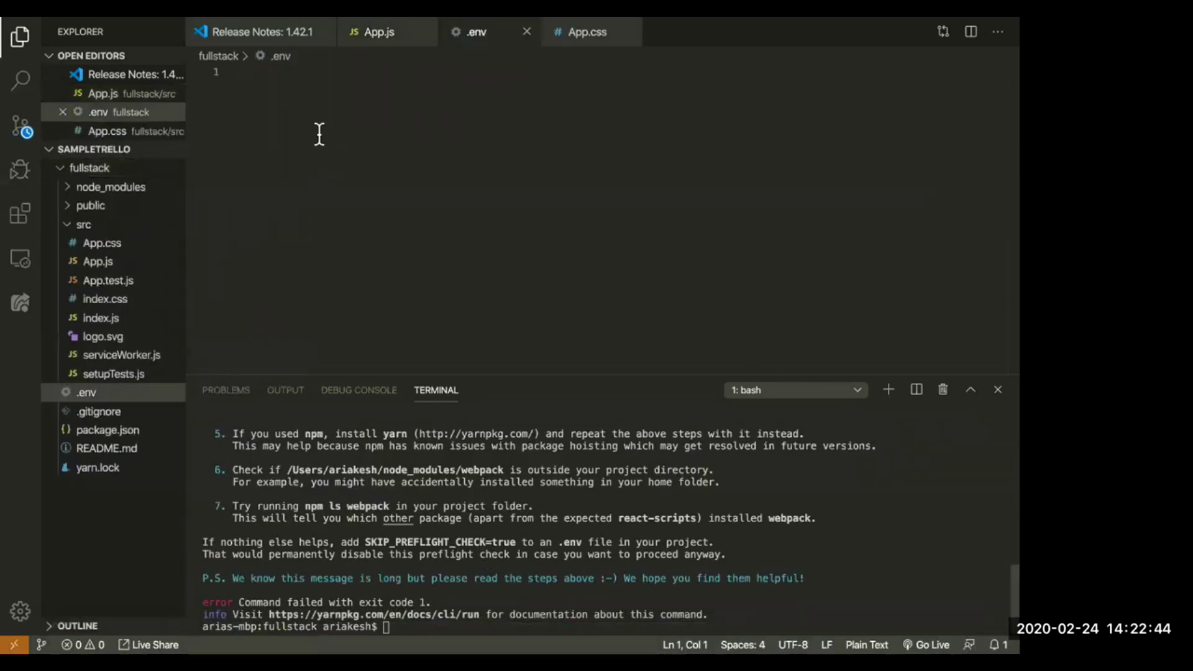
pyautogui.moveTo(364, 541); pyautogui.dragTo(518, 542)
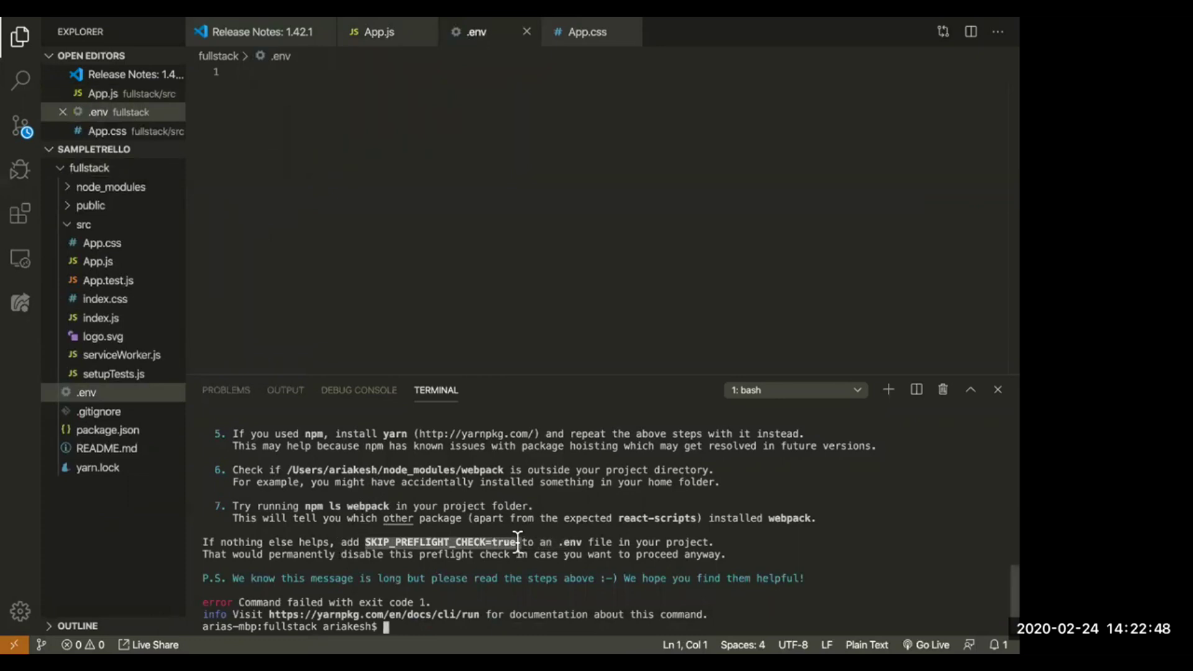
pyautogui.write('SKIP_PREFLIGHT_CHECK=true')
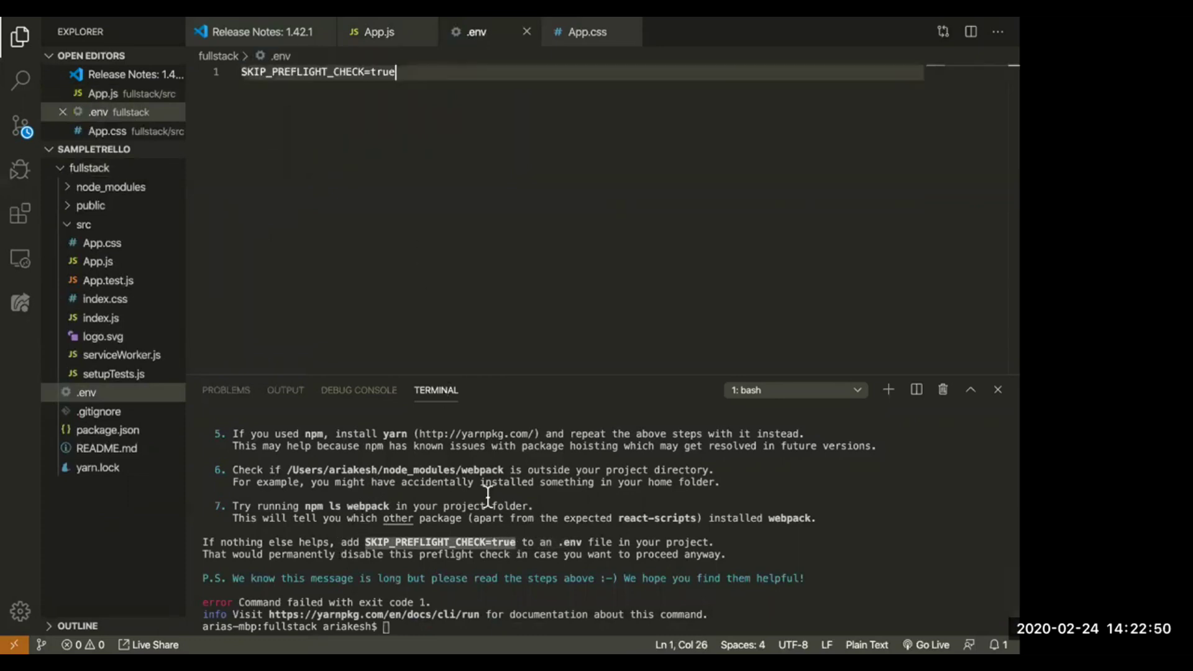
# Rerun yarn start in the terminal and confirm the prompt so the server keeps starting
pyautogui.click(390, 628)
pyautogui.write('yarn start')
pyautogui.press('Return')
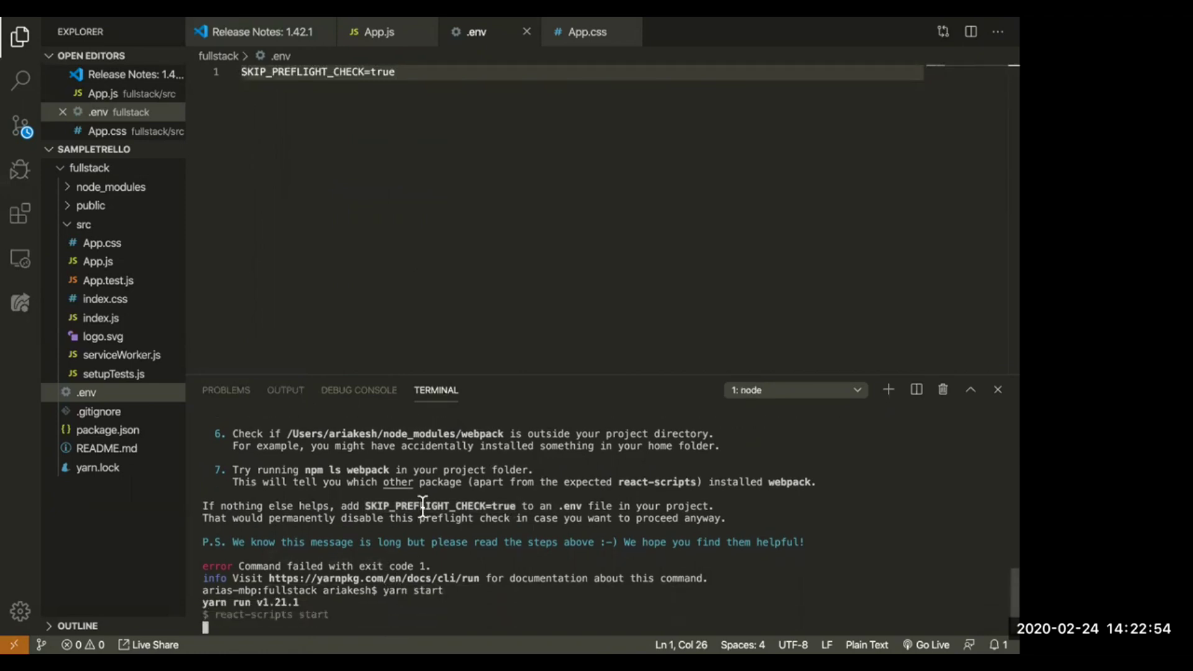
pyautogui.press('Return')
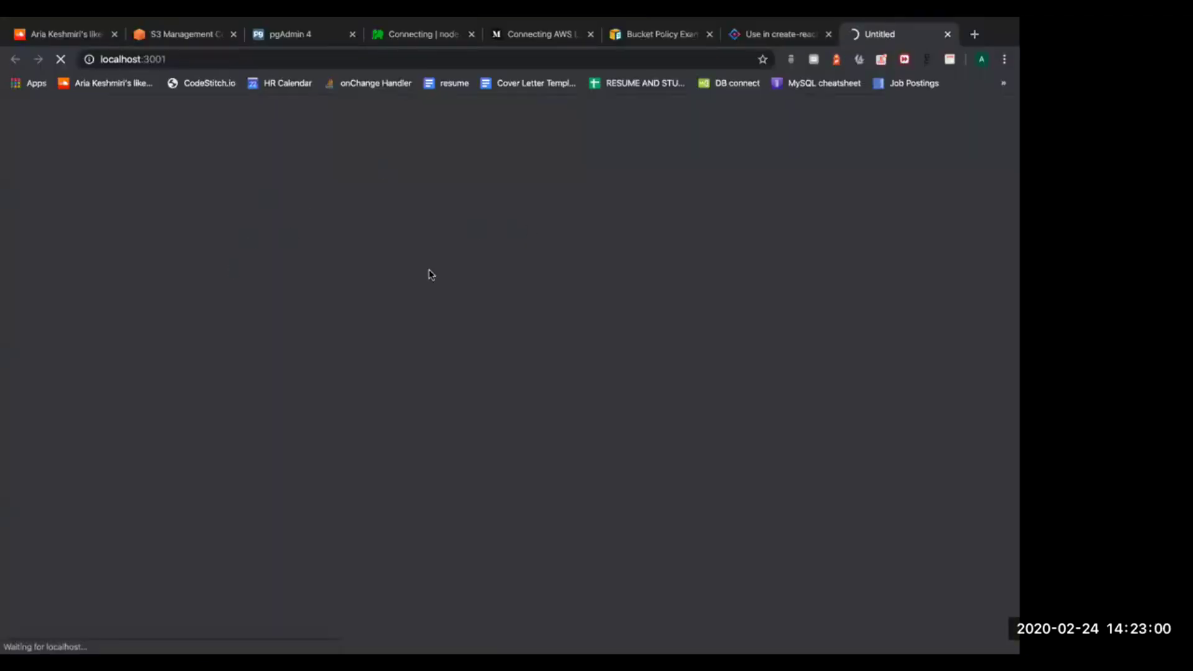
# Check the hello World page loading at localhost:3001 in Chrome, then return to VS Code
pyautogui.hotkey('ctrl', 'Right')
pyautogui.hotkey('ctrl', 'Right')
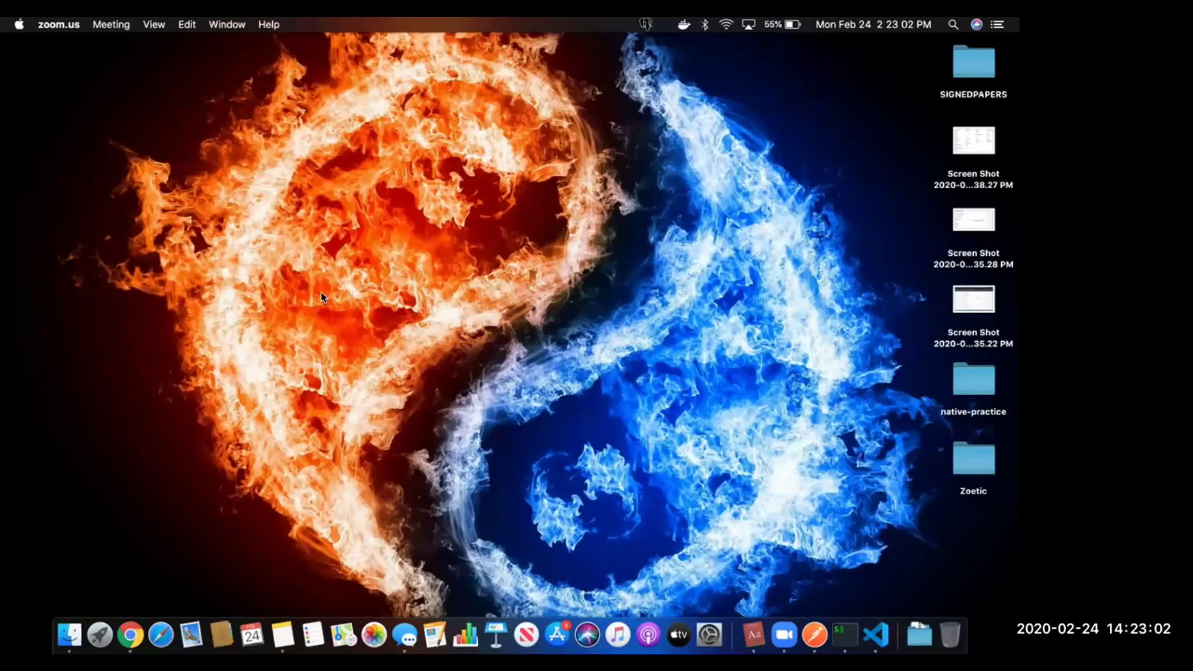
pyautogui.hotkey('ctrl', 'Left')
pyautogui.hotkey('ctrl', 'Left')
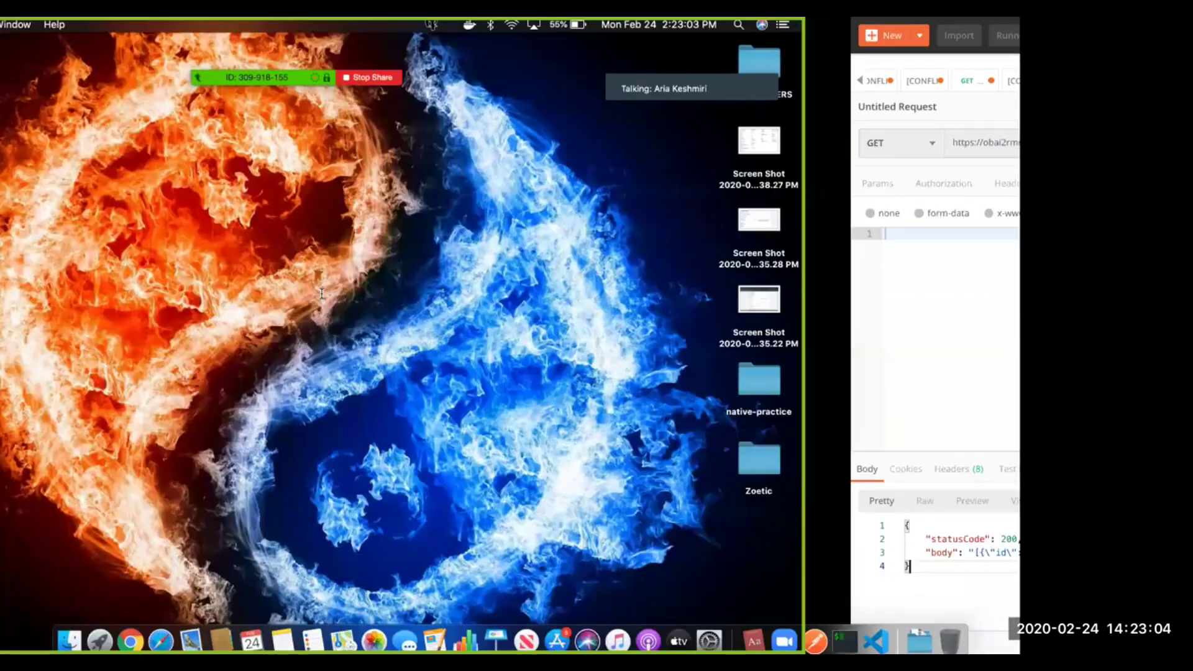
pyautogui.hotkey('ctrl', 'Up')
pyautogui.hotkey('ctrl', 'Up')
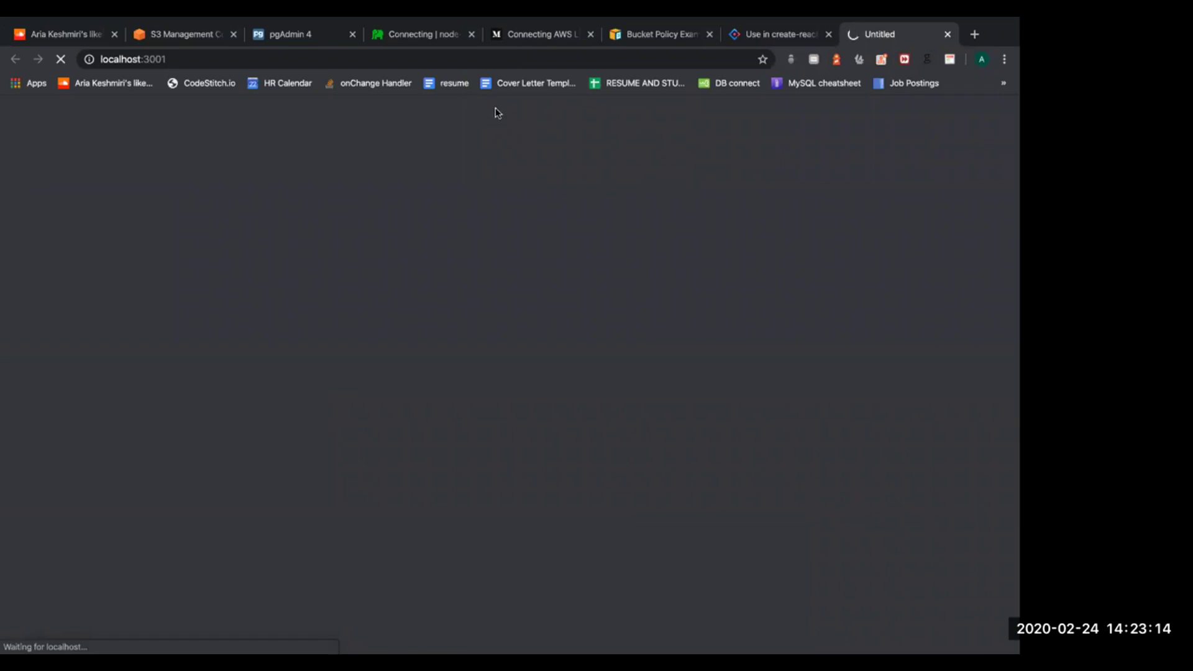
pyautogui.moveTo(720, 24)
pyautogui.hotkey('ctrl', 'Up')
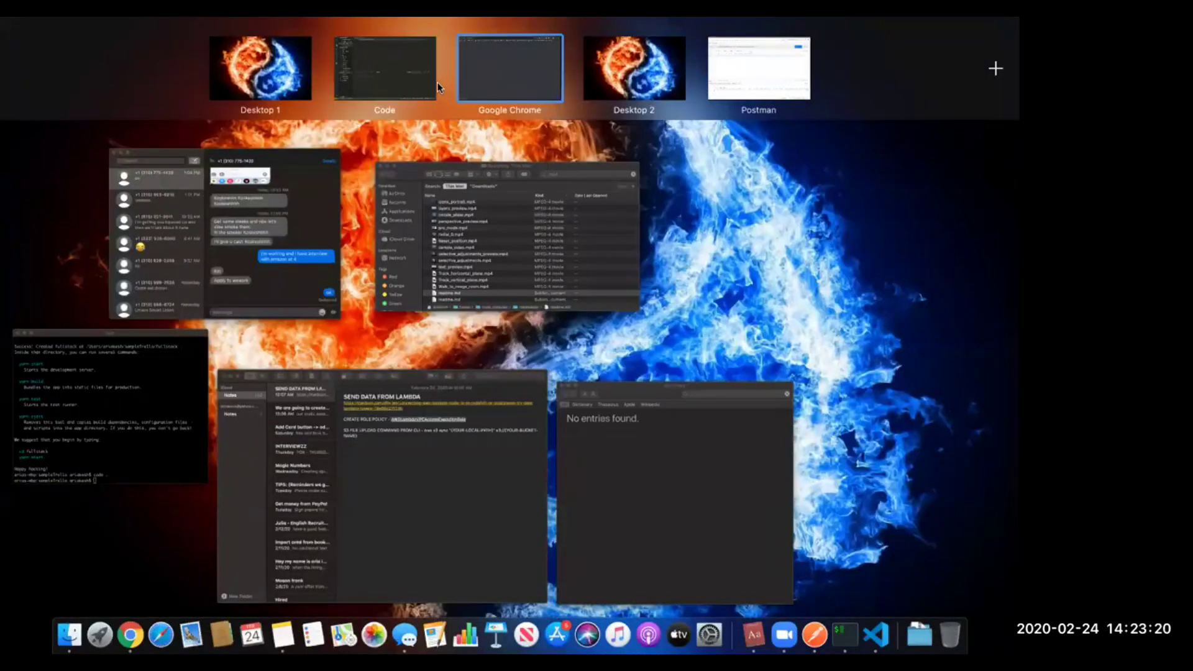
pyautogui.click(399, 94)
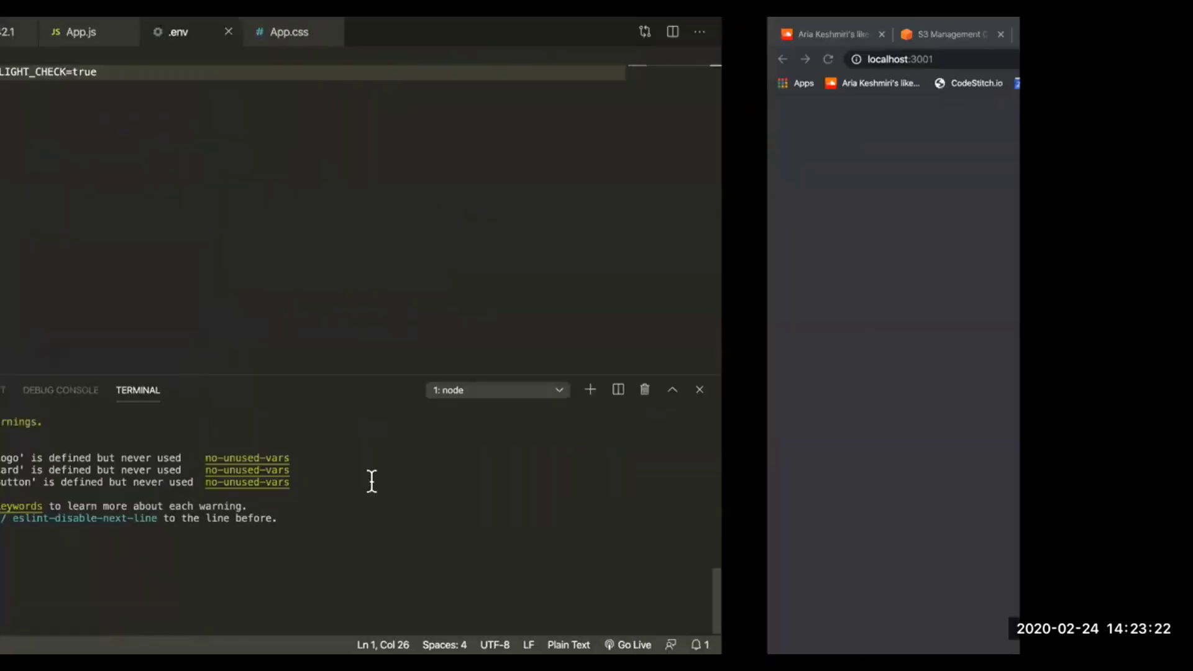
pyautogui.hotkey('ctrl', 'Left')
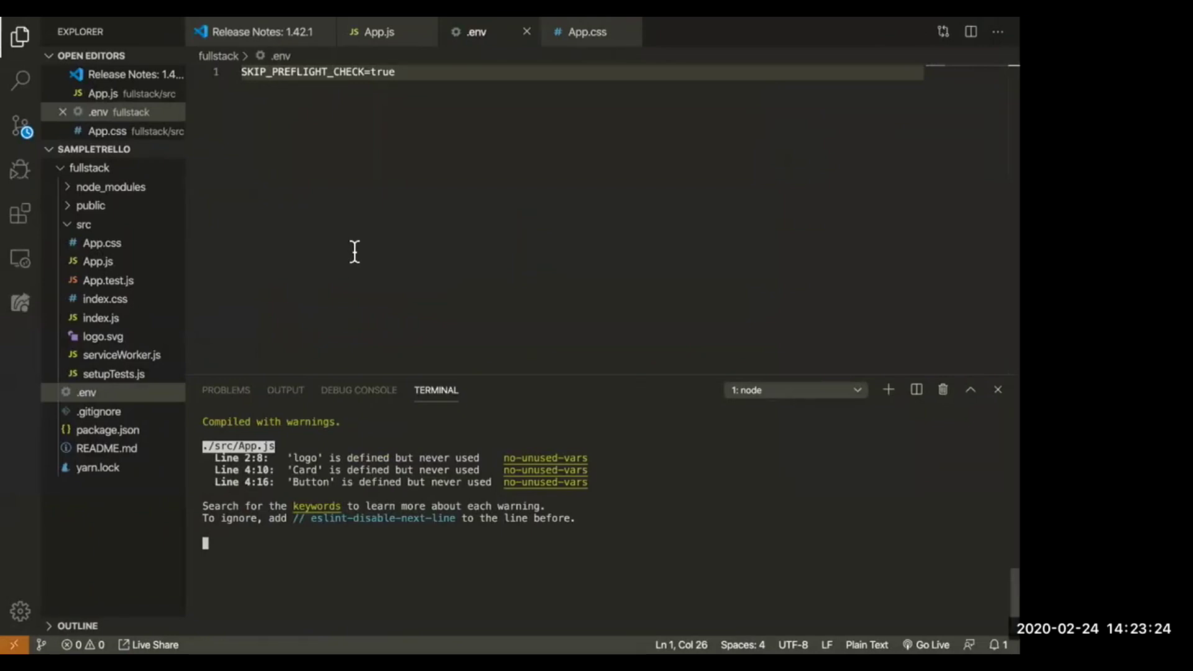
# Delete the hello World text from the App div in App.js
pyautogui.click(97, 261)
pyautogui.click(419, 210)
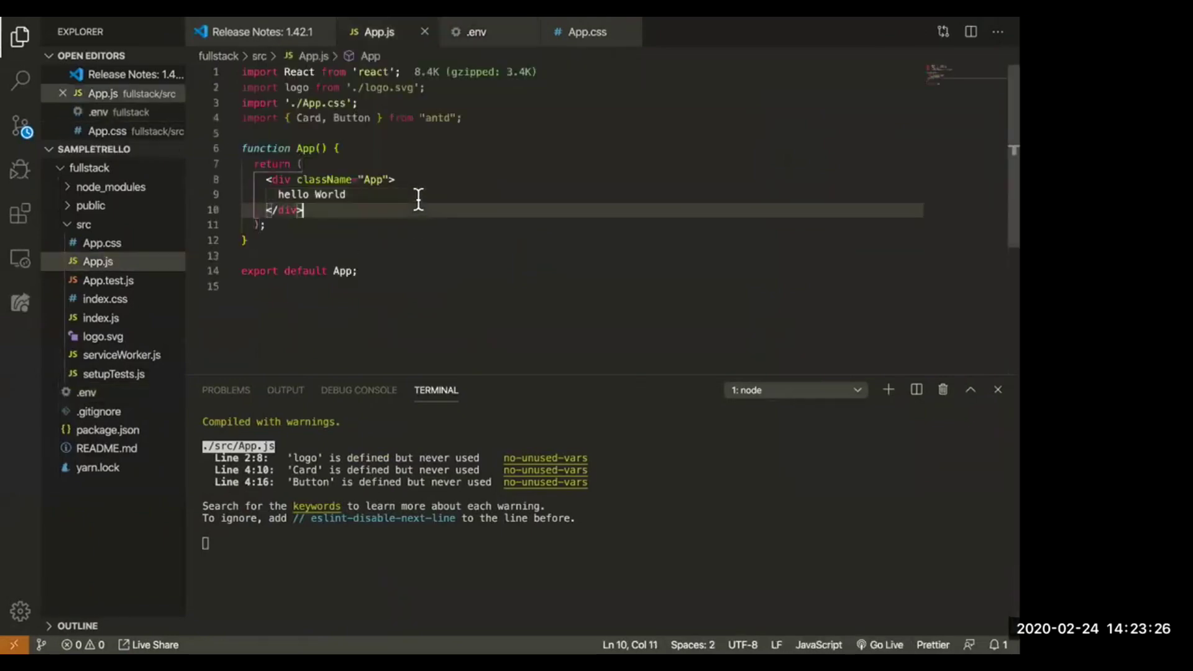
pyautogui.moveTo(347, 195); pyautogui.dragTo(276, 194)
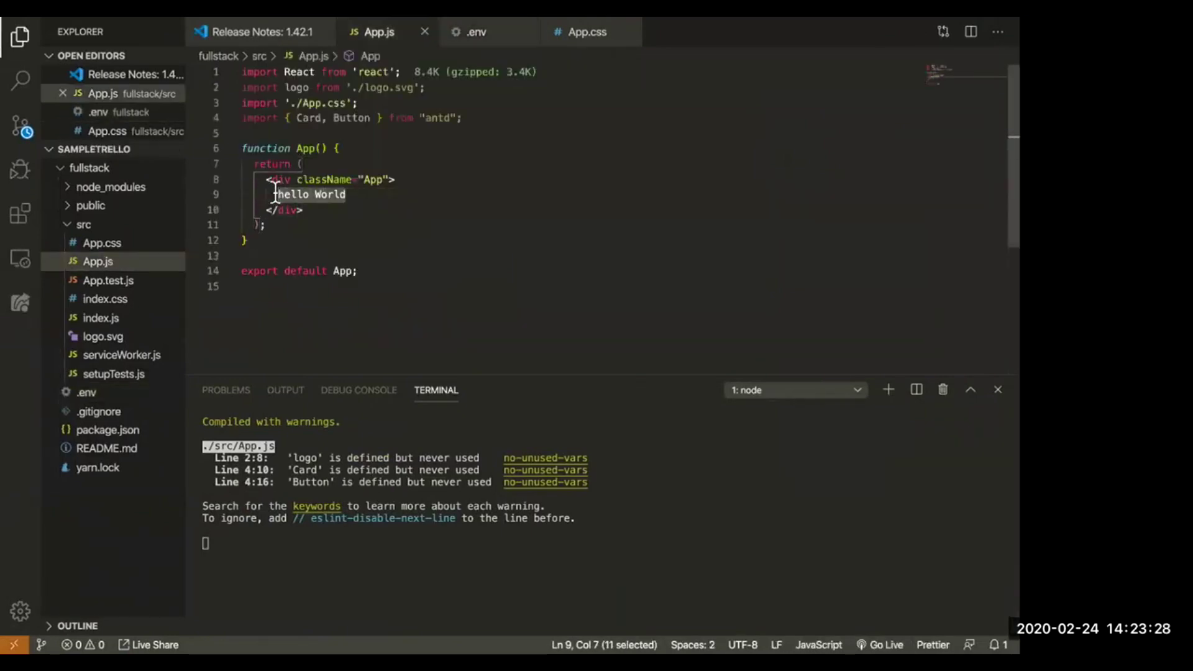
pyautogui.press('Return')
pyautogui.press('Up')
pyautogui.press('Down')
pyautogui.press('Up')
# Add import axios from 'axios' on line 5 and tidy the surrounding blank lines
pyautogui.click(349, 147)
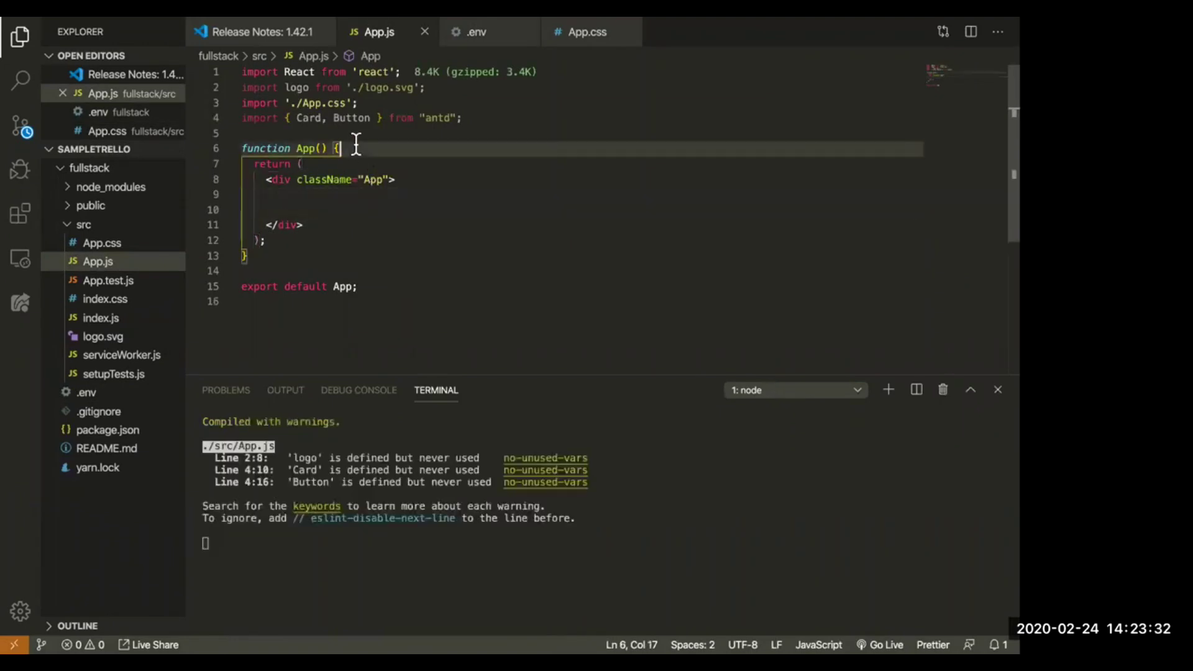
pyautogui.click(359, 134)
pyautogui.write('import a')
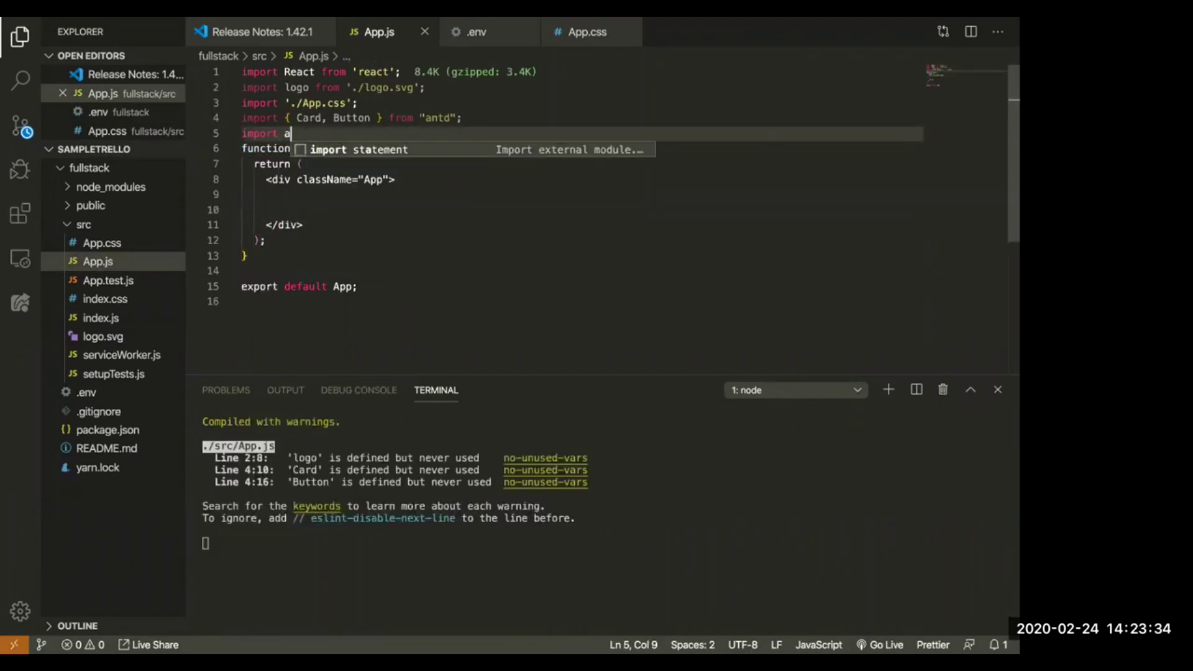
pyautogui.write('xios from ')
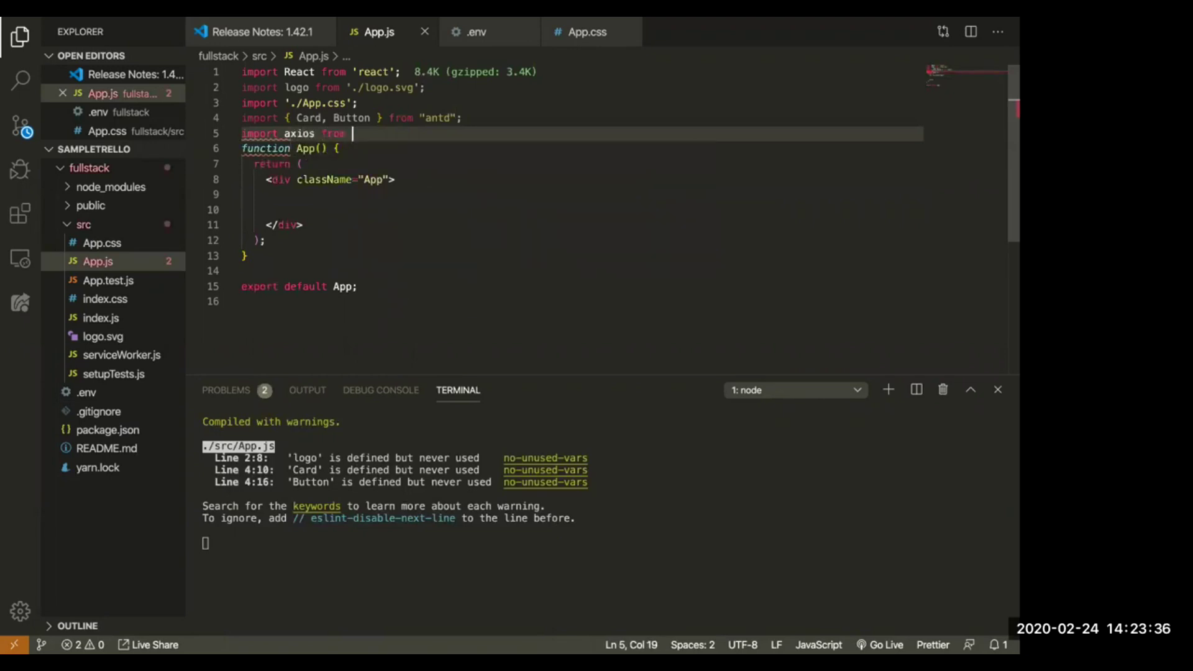
pyautogui.write("'axios'")
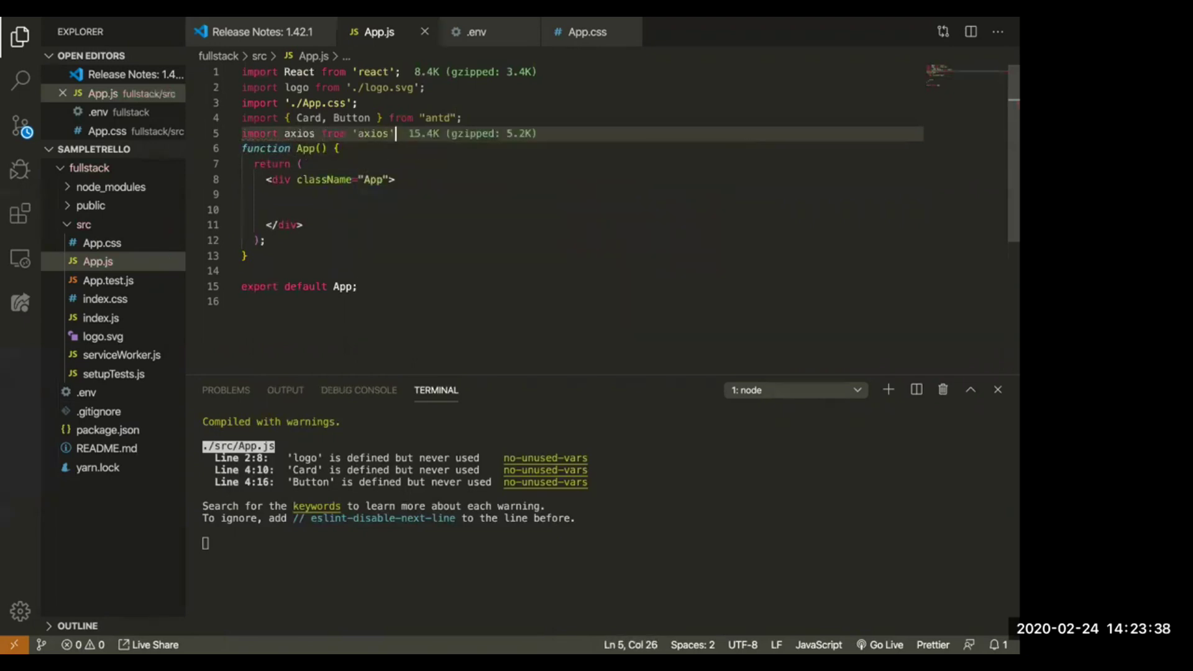
pyautogui.press('Return')
pyautogui.press('Return')
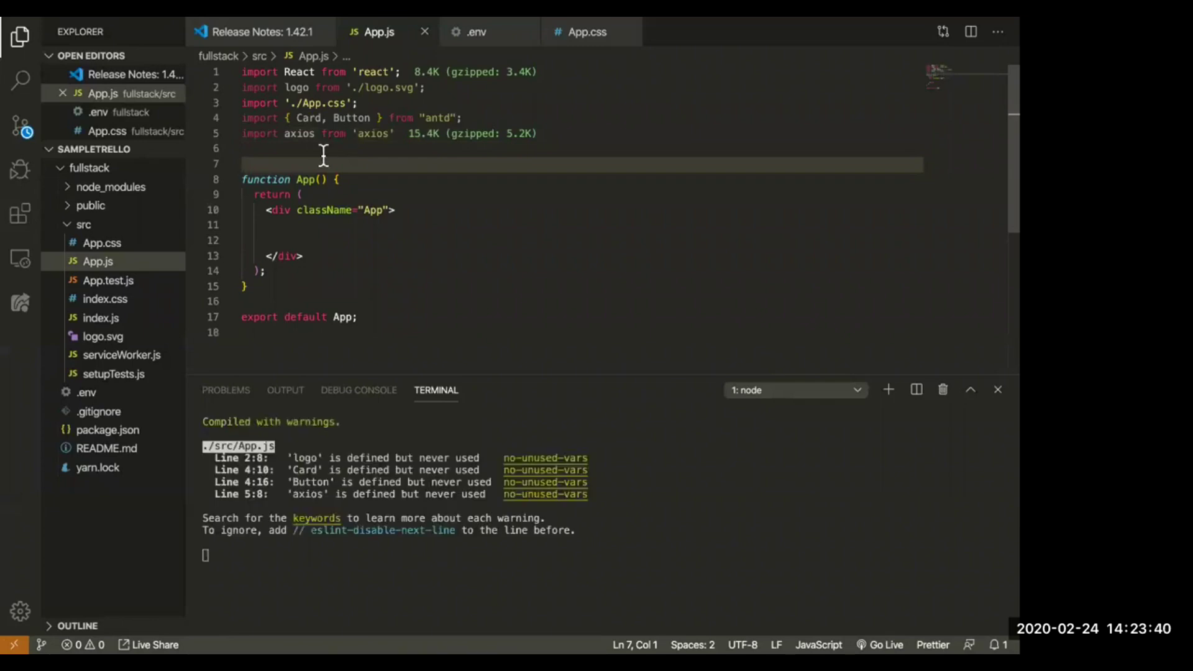
pyautogui.press('BackSpace')
pyautogui.click(337, 209)
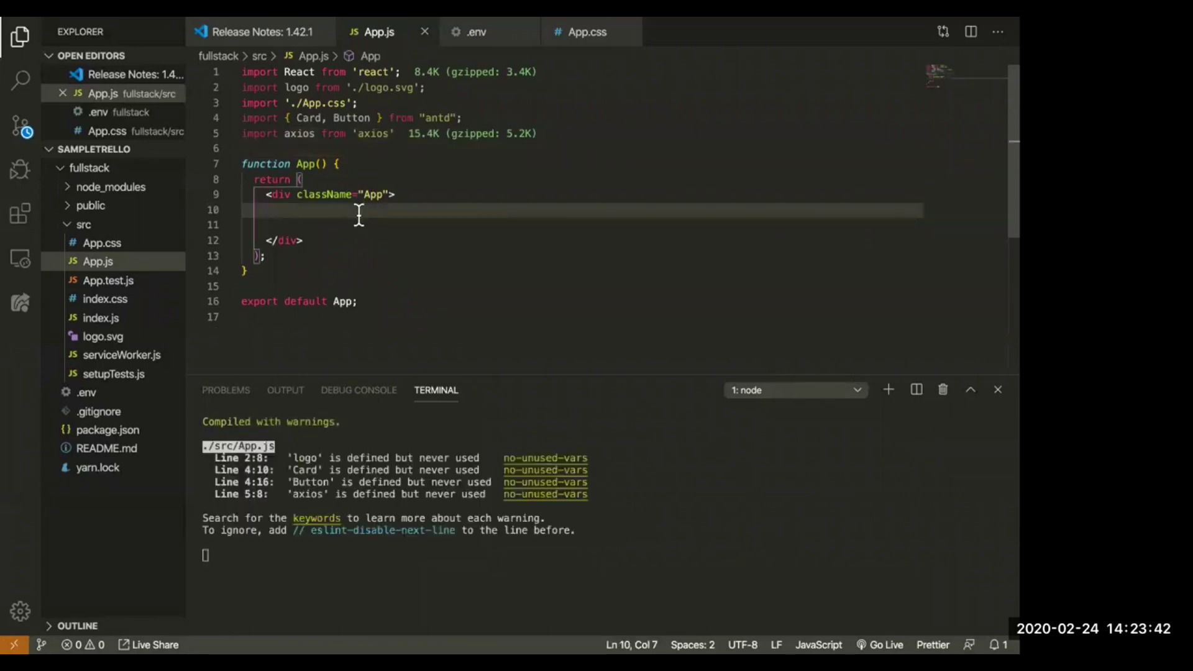
pyautogui.click(359, 222)
pyautogui.click(456, 573)
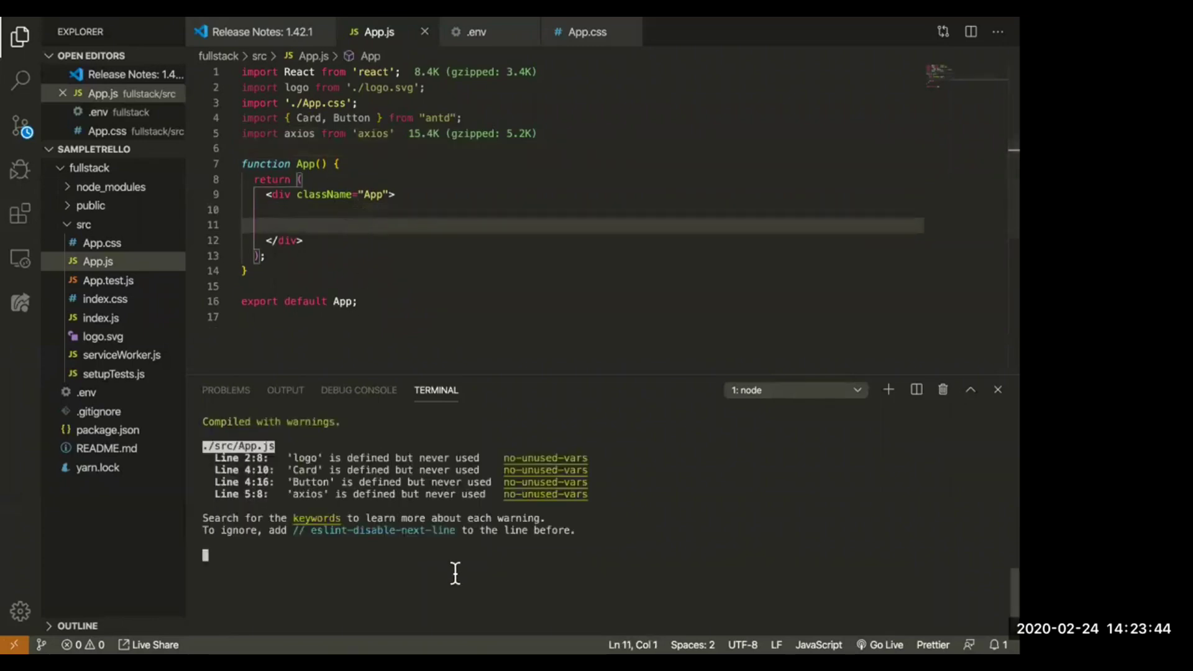
# Stop the dev server and add const [Data, setData] = useState([]) with its auto-import
pyautogui.hotkey('ctrl', 'c')
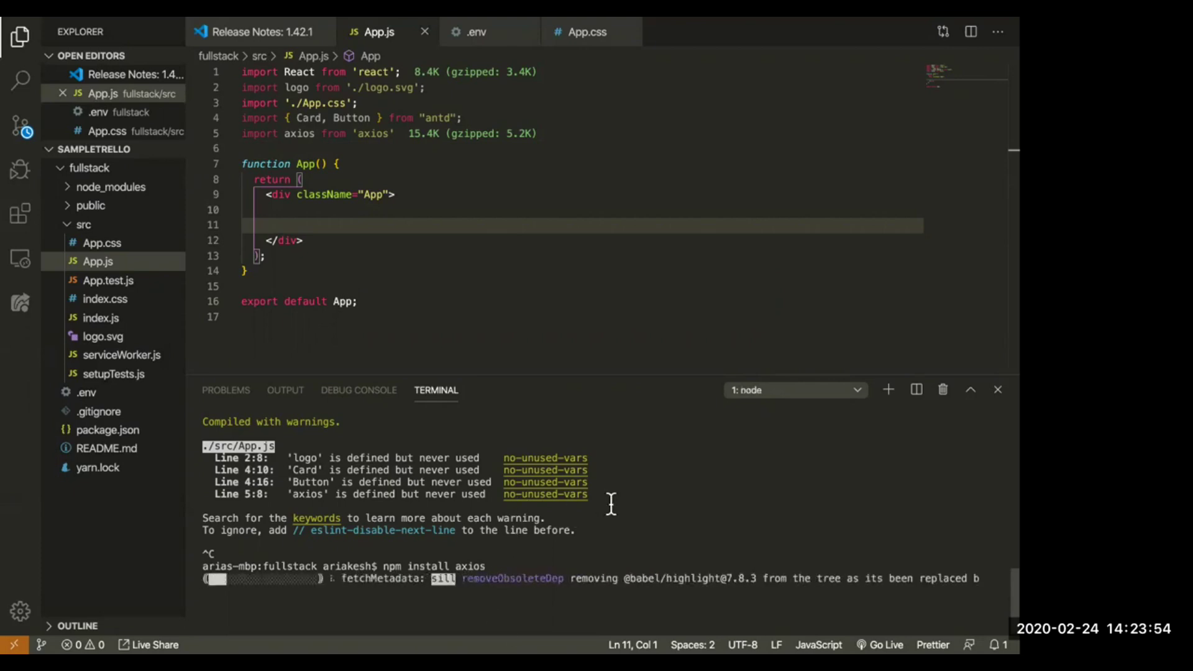
pyautogui.click(340, 163)
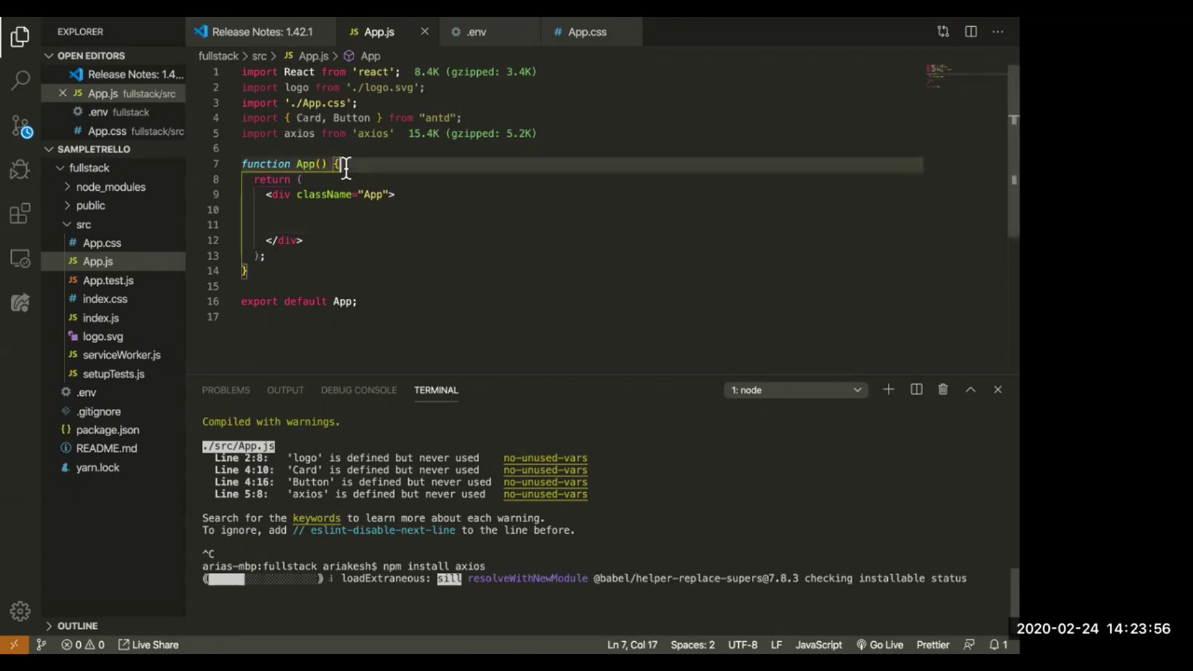
pyautogui.press('Return')
pyautogui.press('Return')
pyautogui.write('useE')
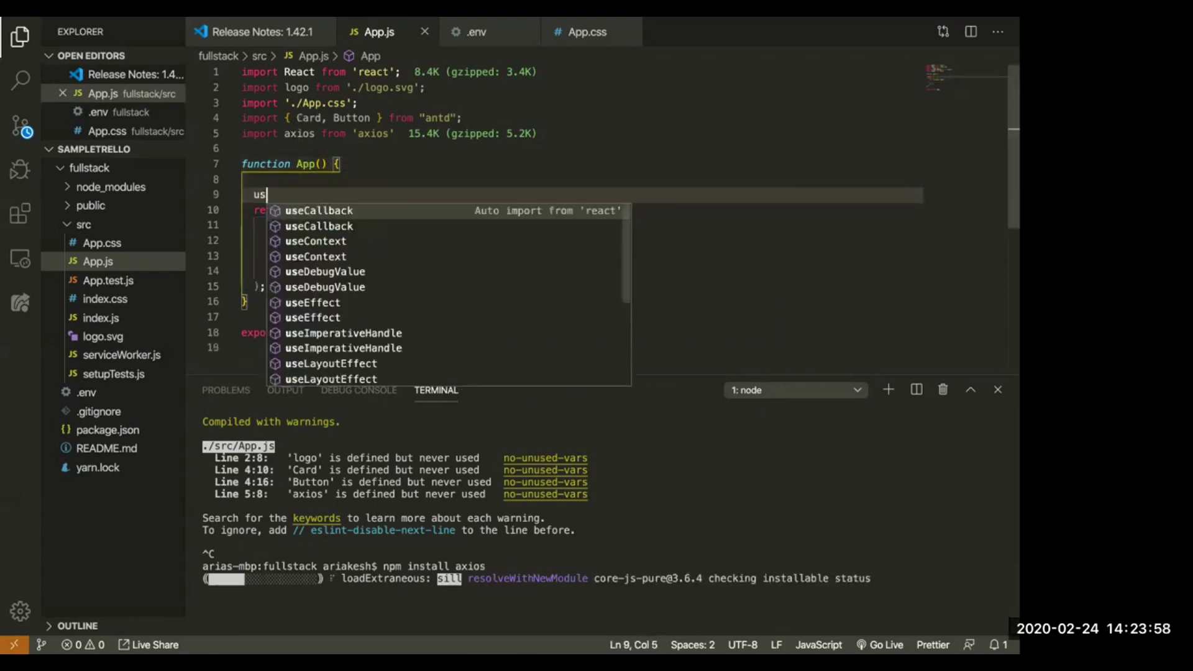
pyautogui.press('BackSpace')
pyautogui.press('BackSpace')
pyautogui.press('BackSpace')
pyautogui.press('BackSpace')
pyautogui.press('BackSpace')
pyautogui.press('BackSpace')
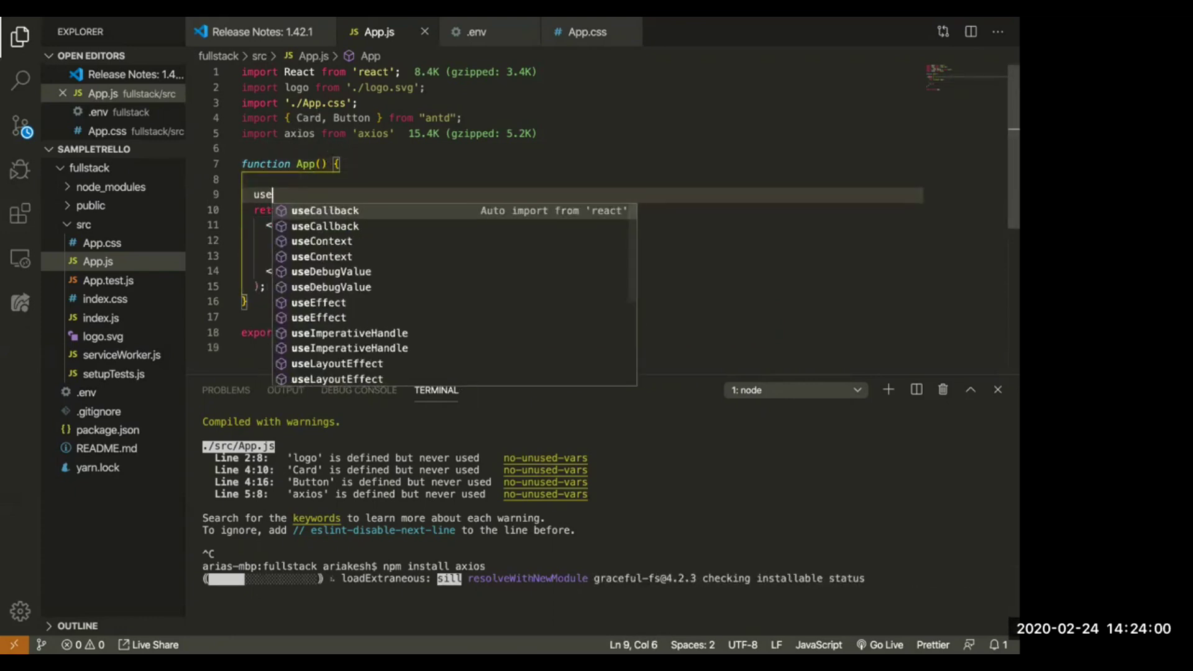
pyautogui.write('con')
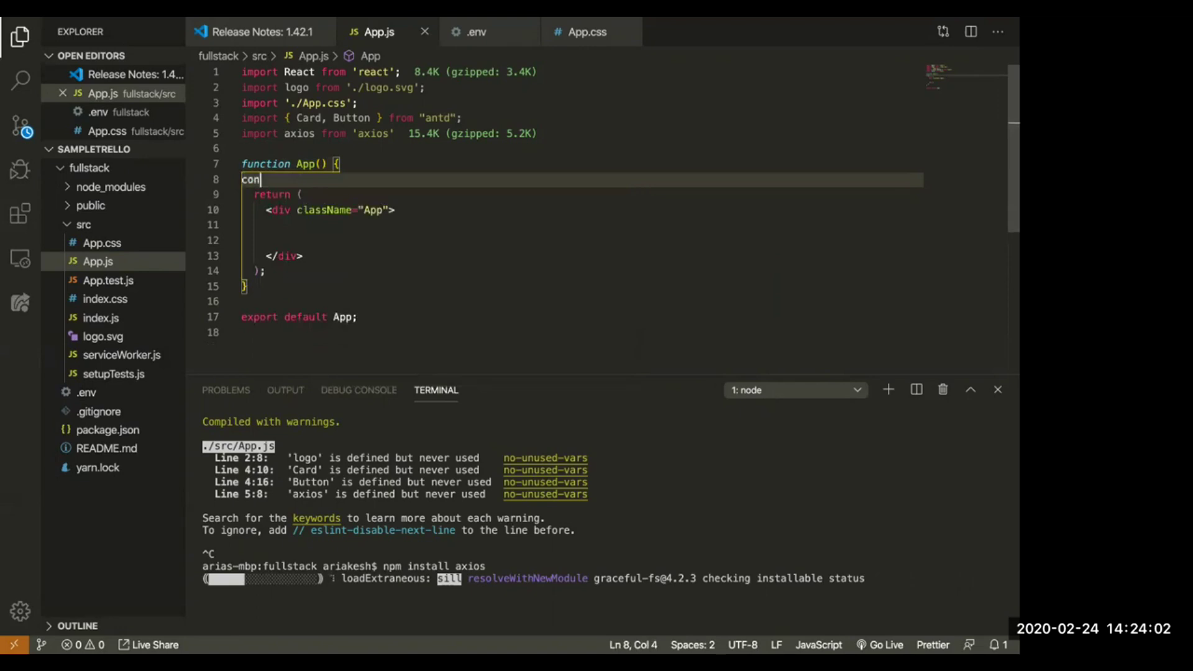
pyautogui.write('st ')
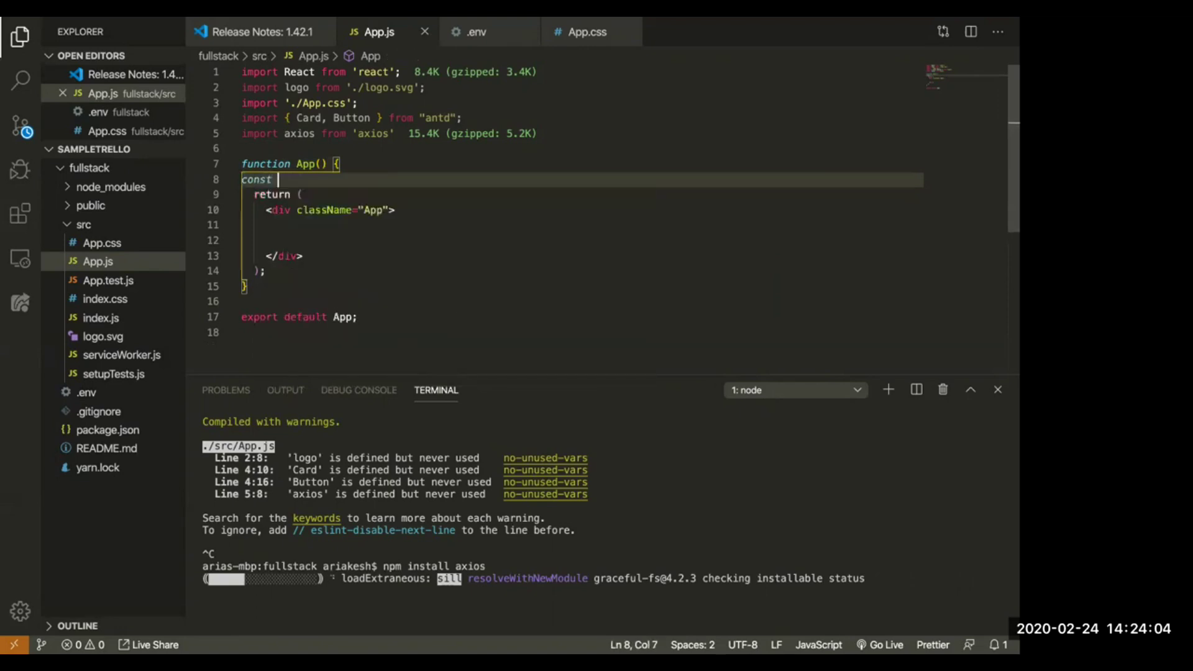
pyautogui.write('[Data, set')
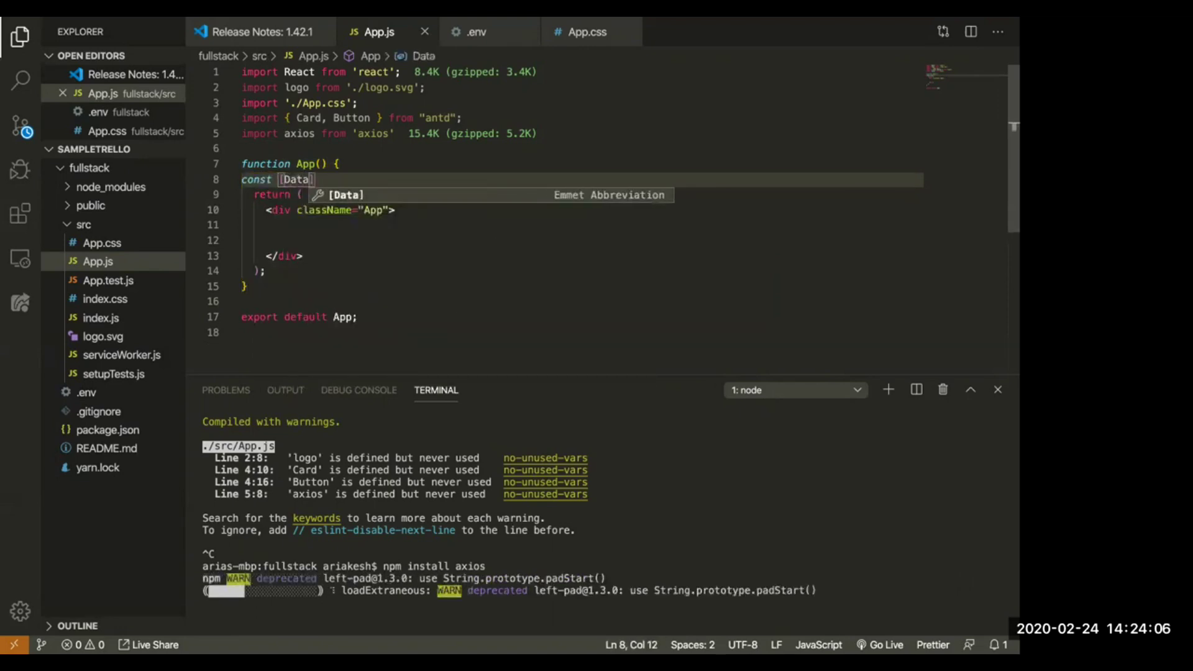
pyautogui.write('Data] ')
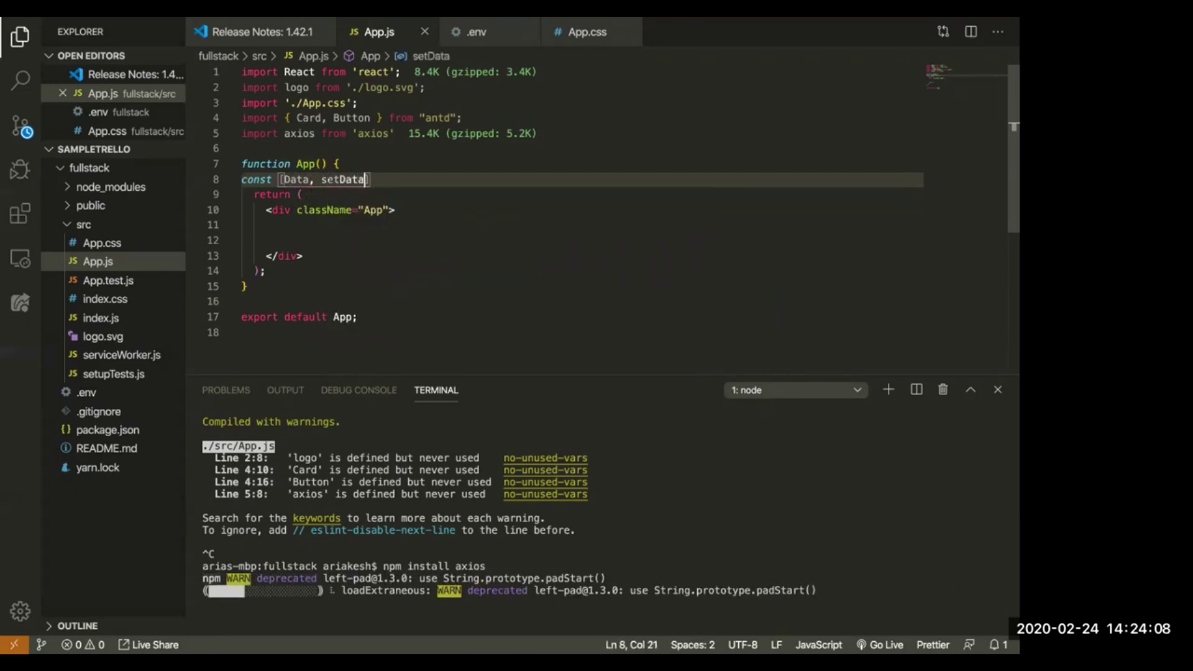
pyautogui.write('= ')
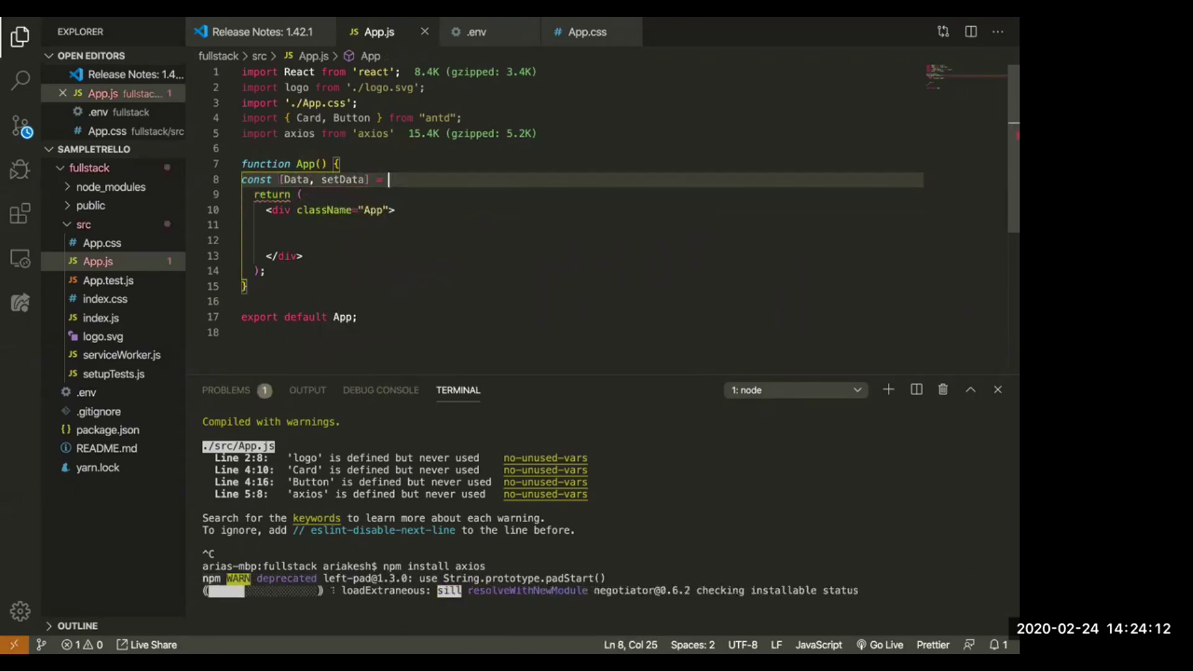
pyautogui.write('use')
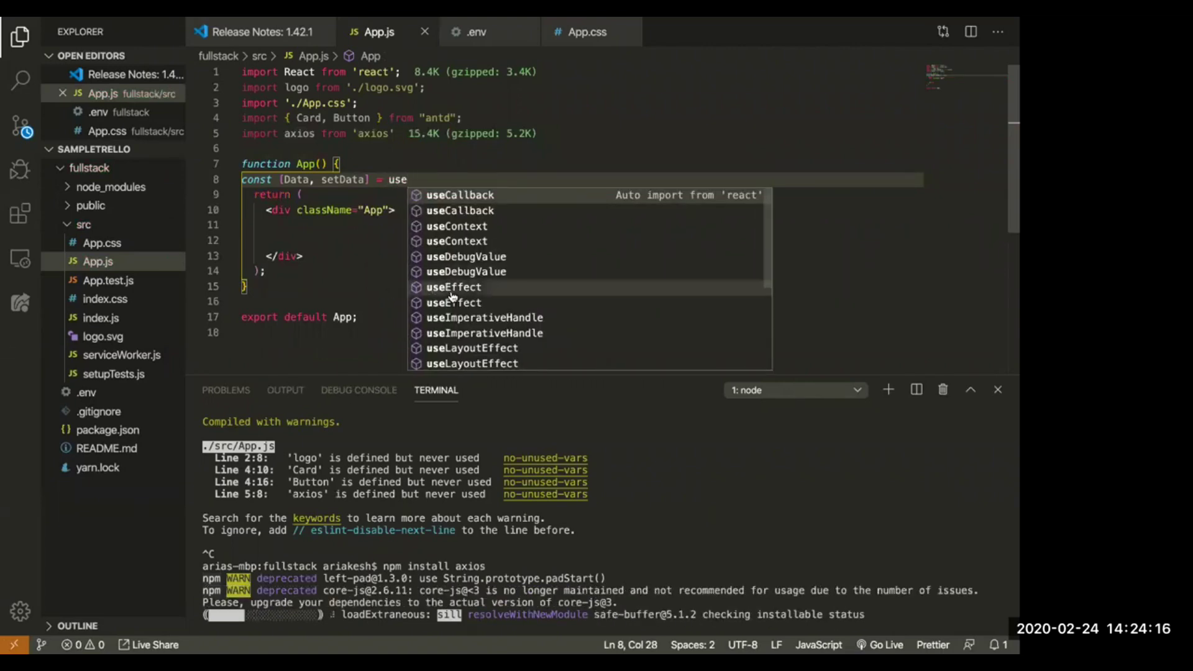
pyautogui.write('S')
pyautogui.press('Return')
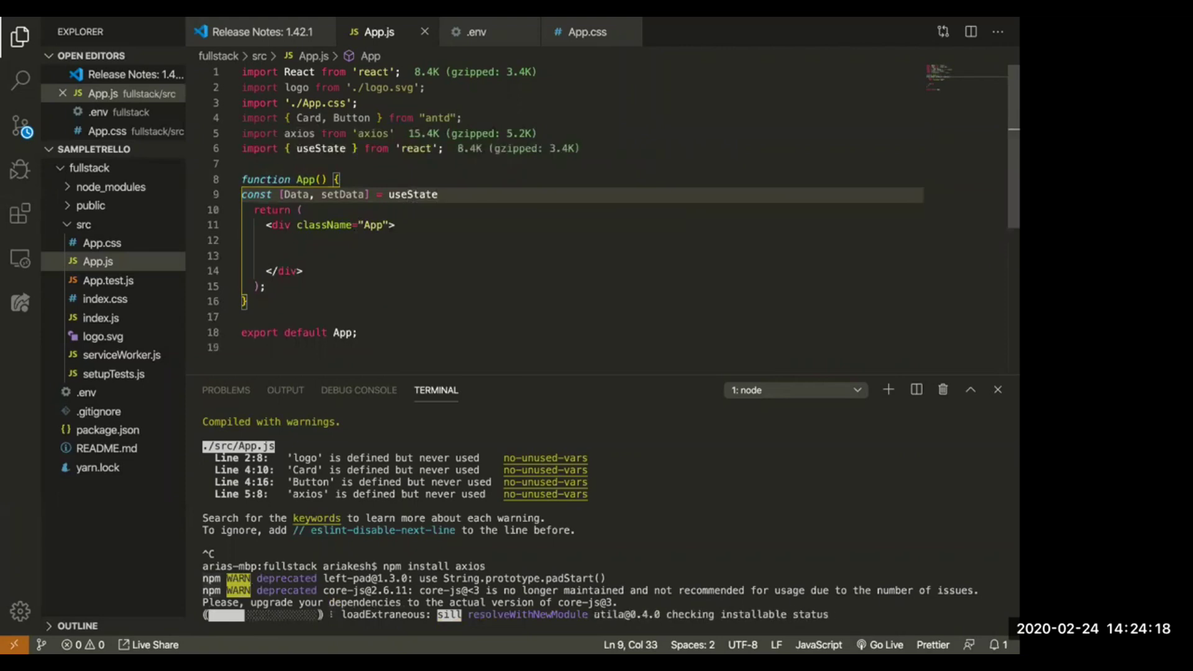
pyautogui.write('([')
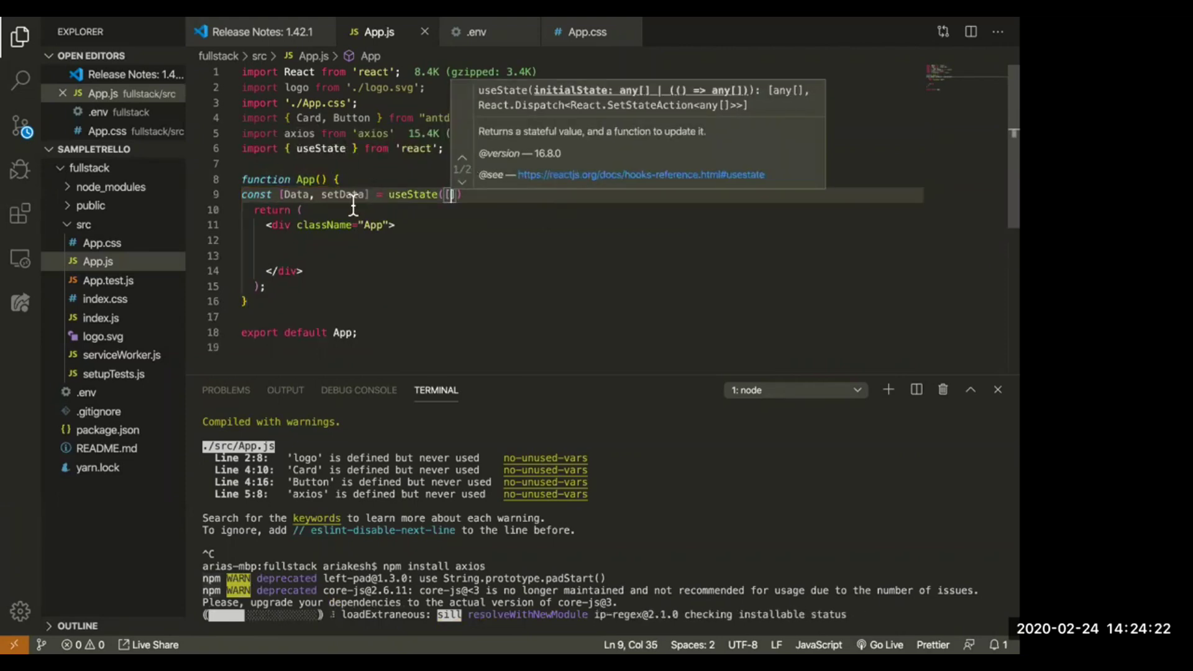
pyautogui.click(468, 197)
# Add a useEffect(() => { }, []) block with an empty dependency array, auto-importing useEffect
pyautogui.press('Return')
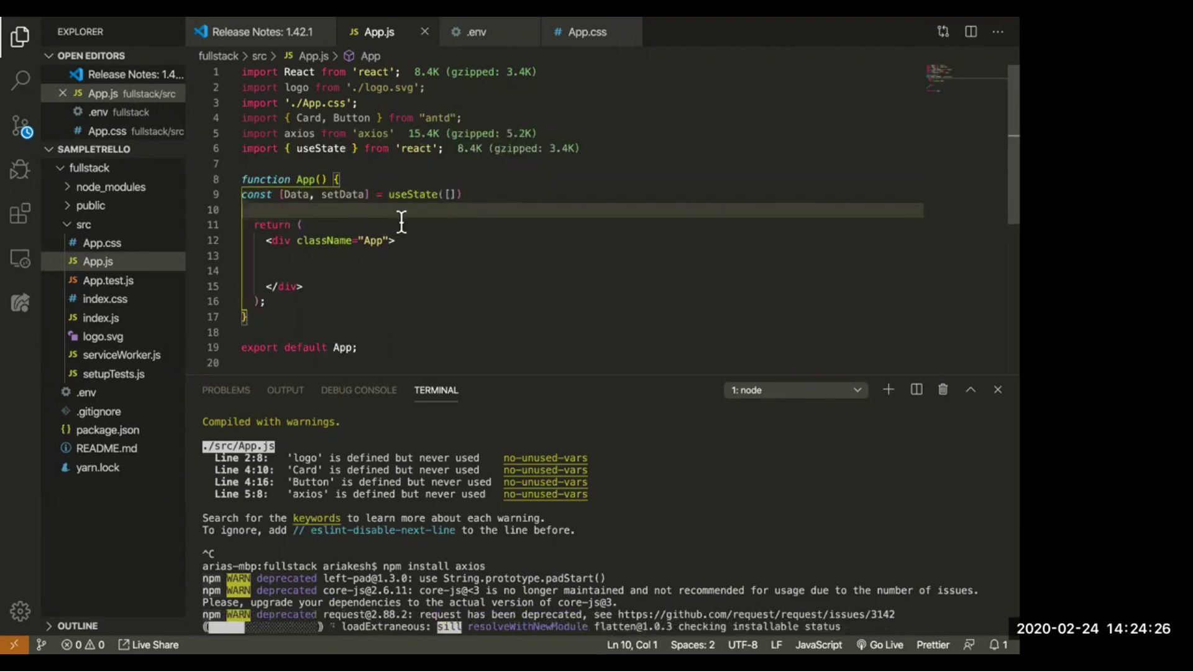
pyautogui.write('use')
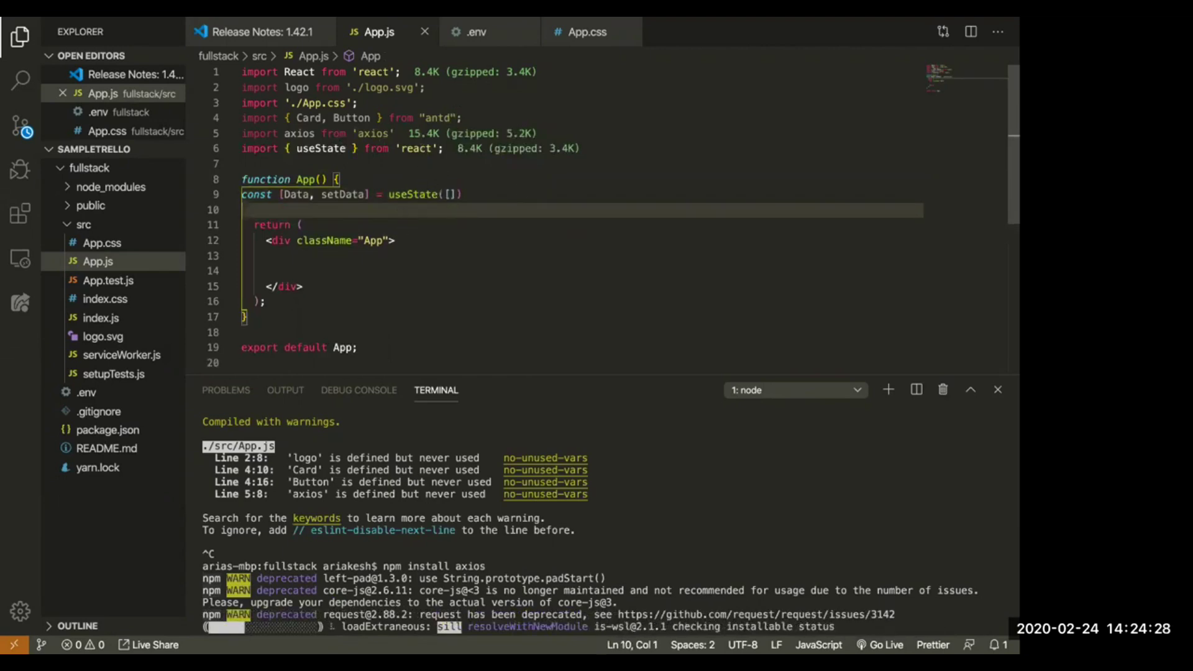
pyautogui.write('E')
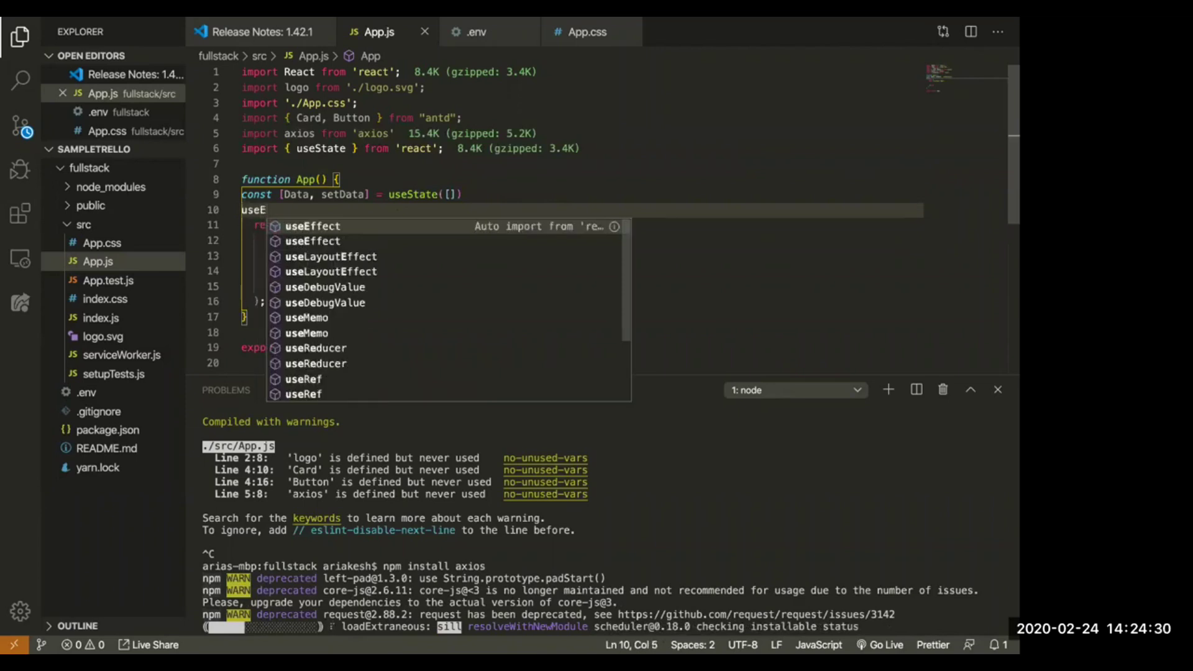
pyautogui.press('Return')
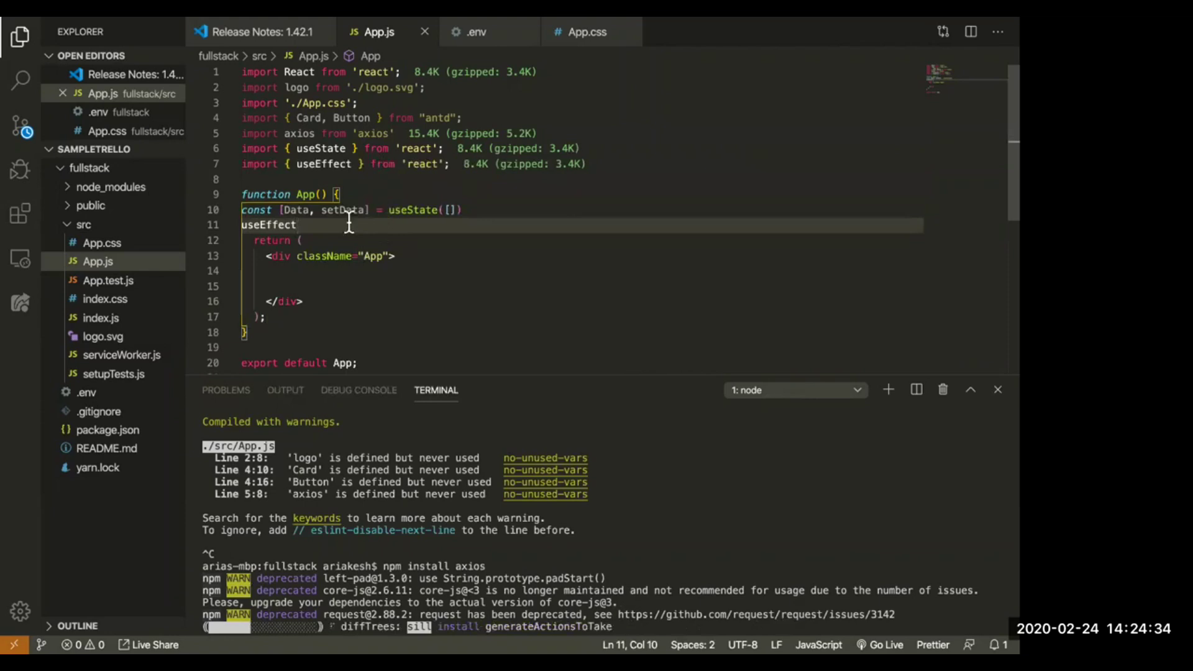
pyautogui.write('()=')
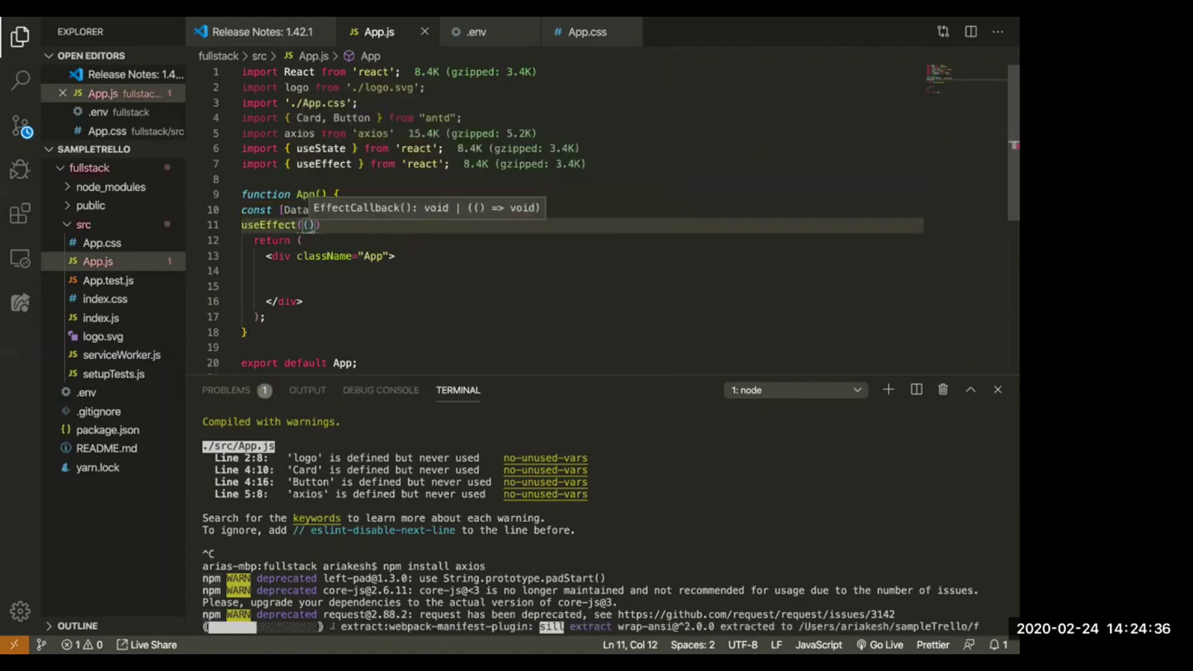
pyautogui.write('> {')
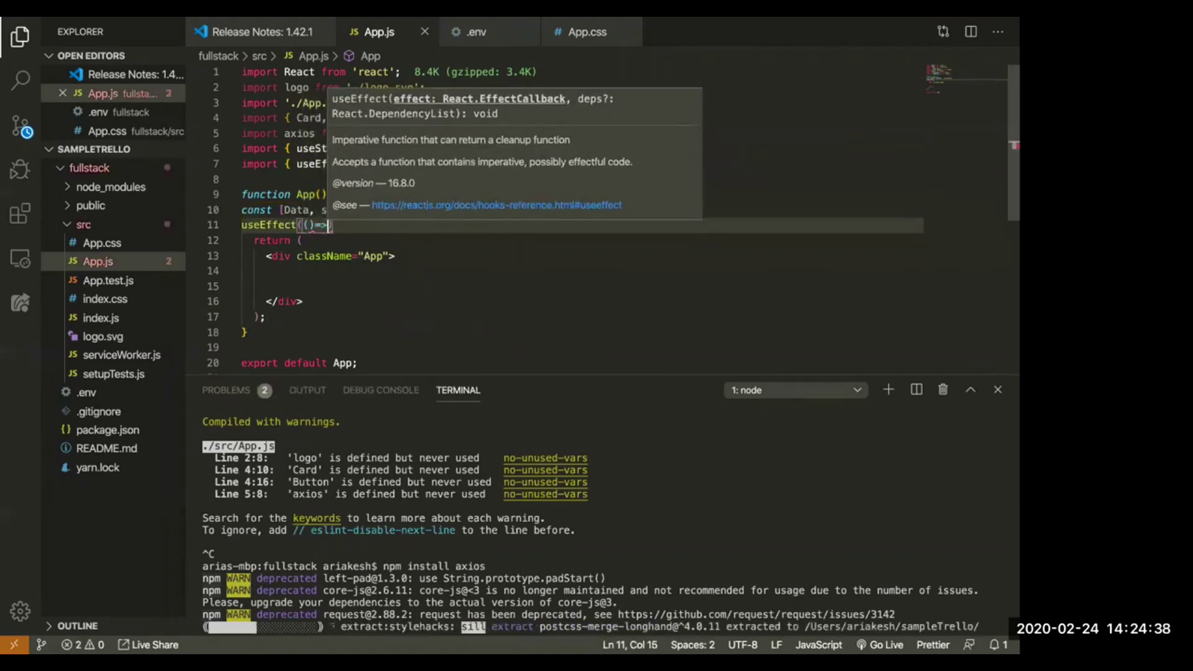
pyautogui.press('Return')
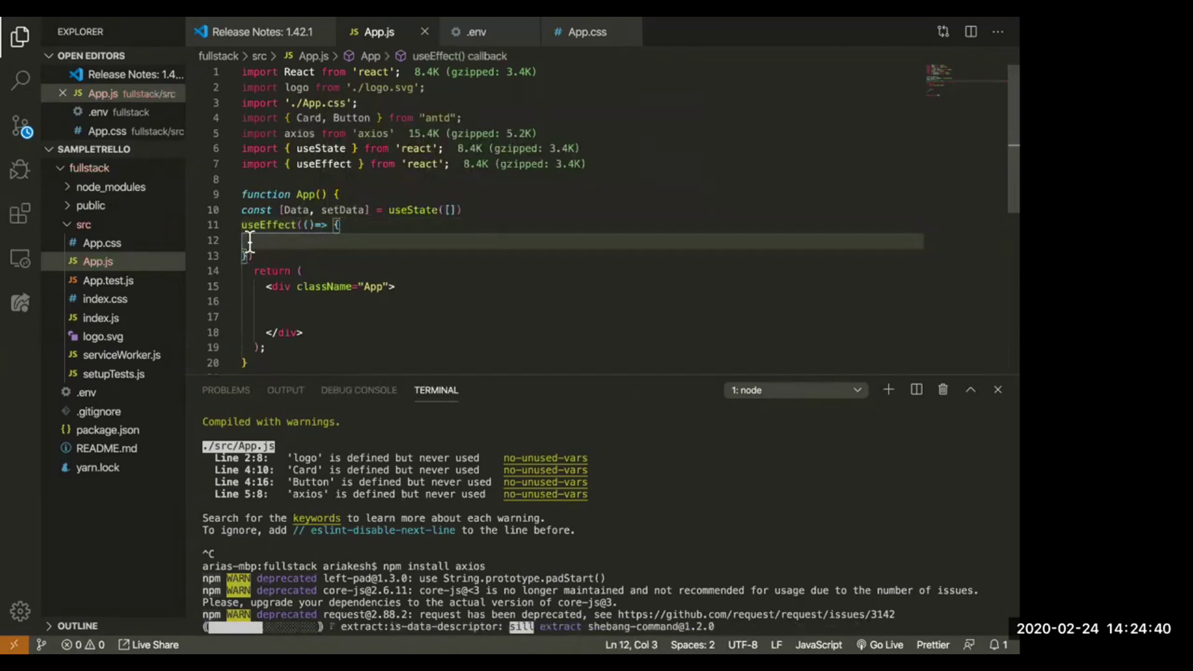
pyautogui.click(248, 254)
pyautogui.write(',[]')
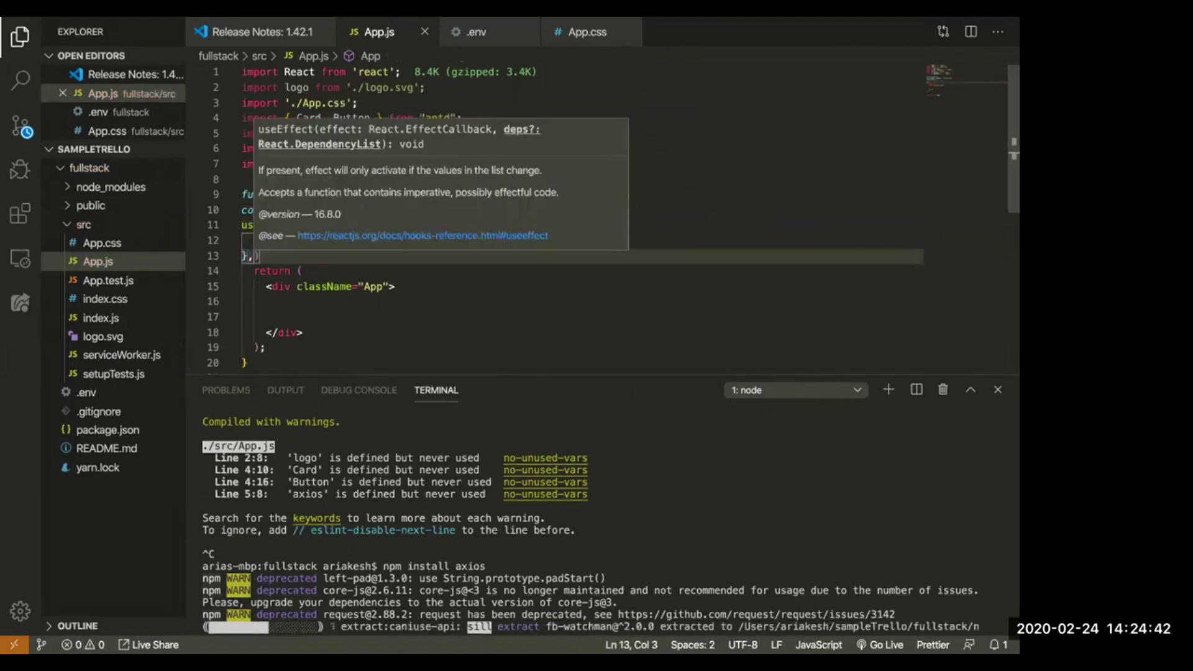
pyautogui.click(328, 272)
pyautogui.click(335, 239)
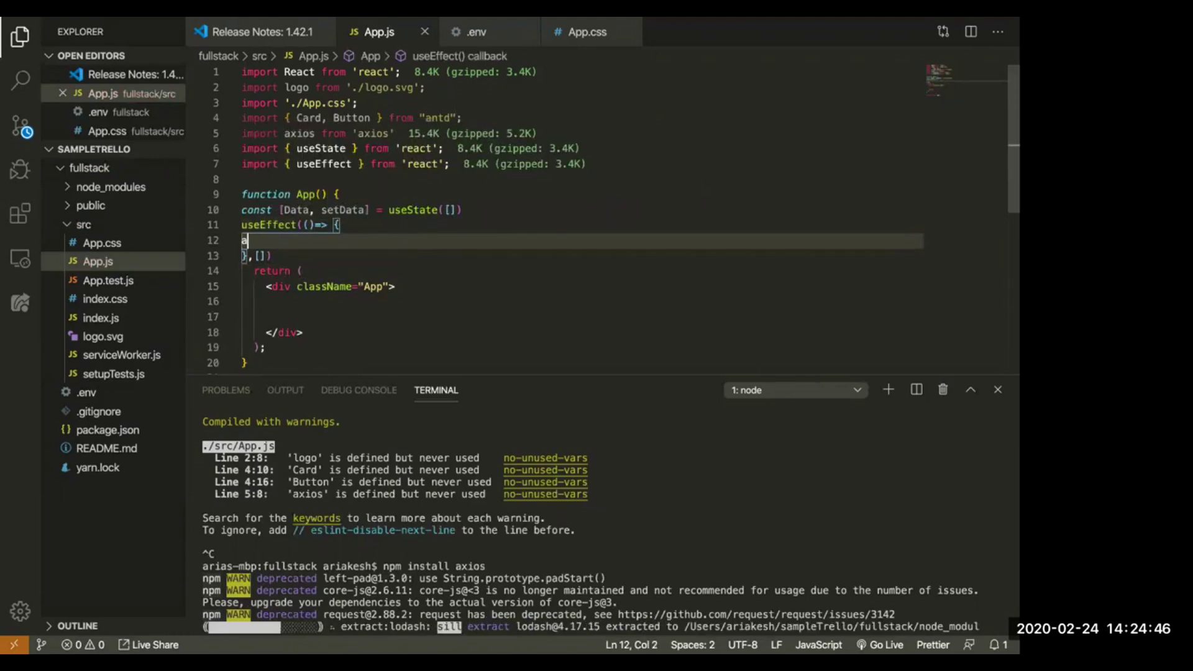
# Begin an axios.get(' call inside the effect body
pyautogui.write('axios.get')
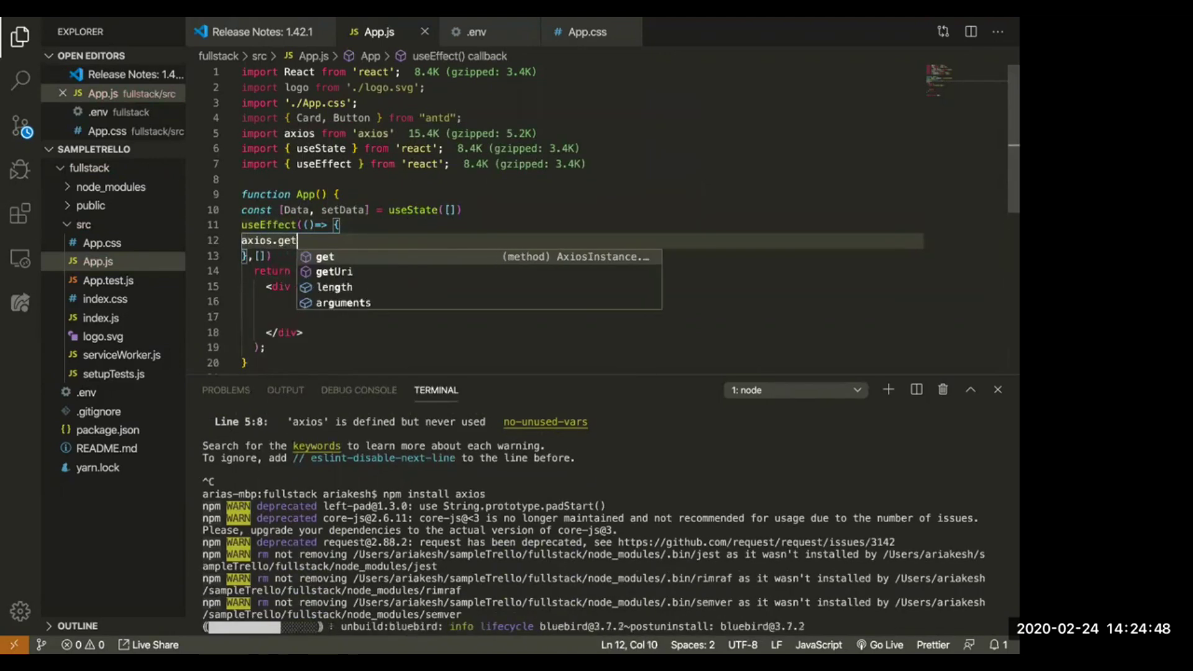
pyautogui.write("('")
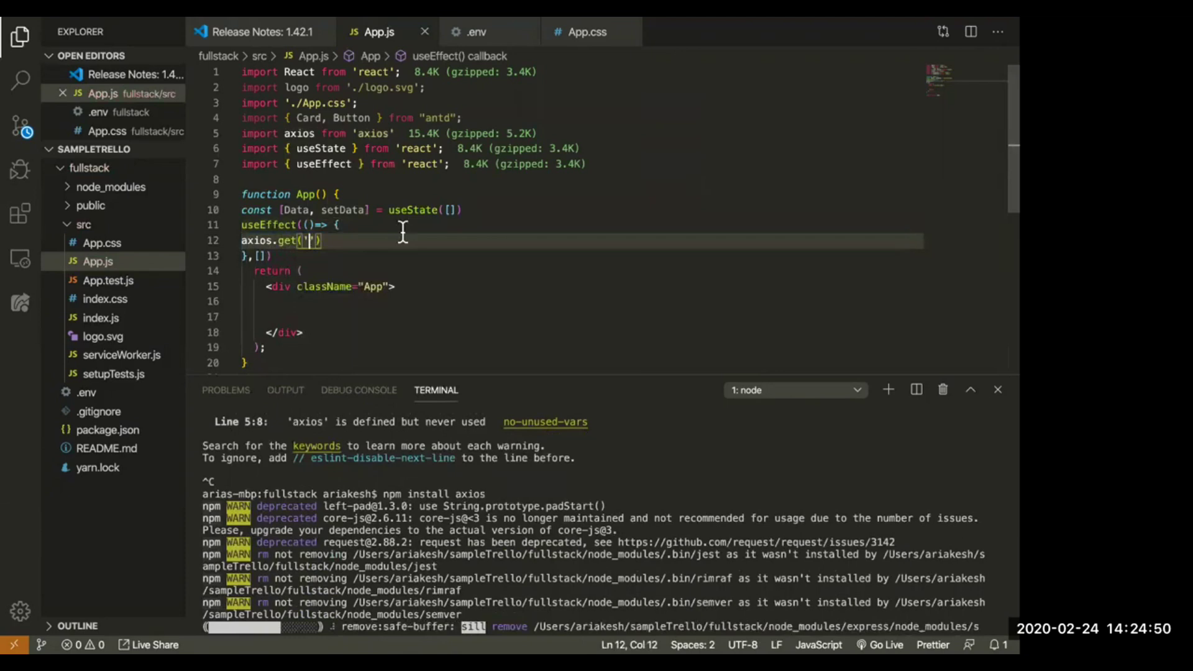
pyautogui.hotkey('ctrl', 'Left')
pyautogui.hotkey('ctrl', 'Right')
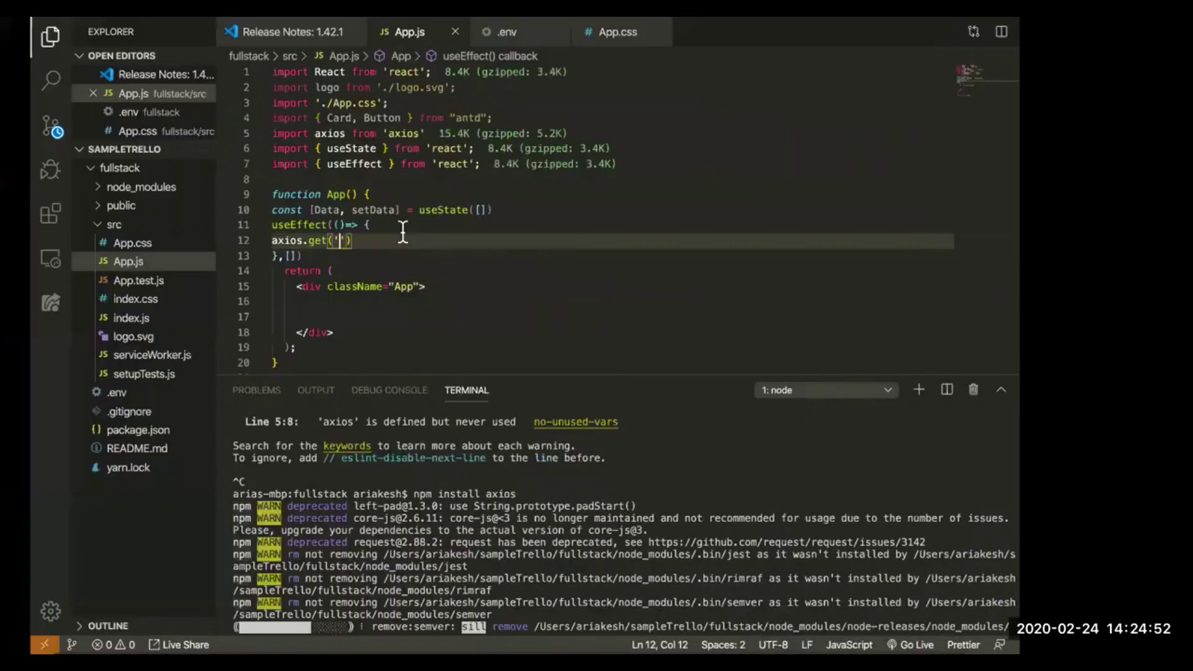
pyautogui.hotkey('ctrl', 'Up')
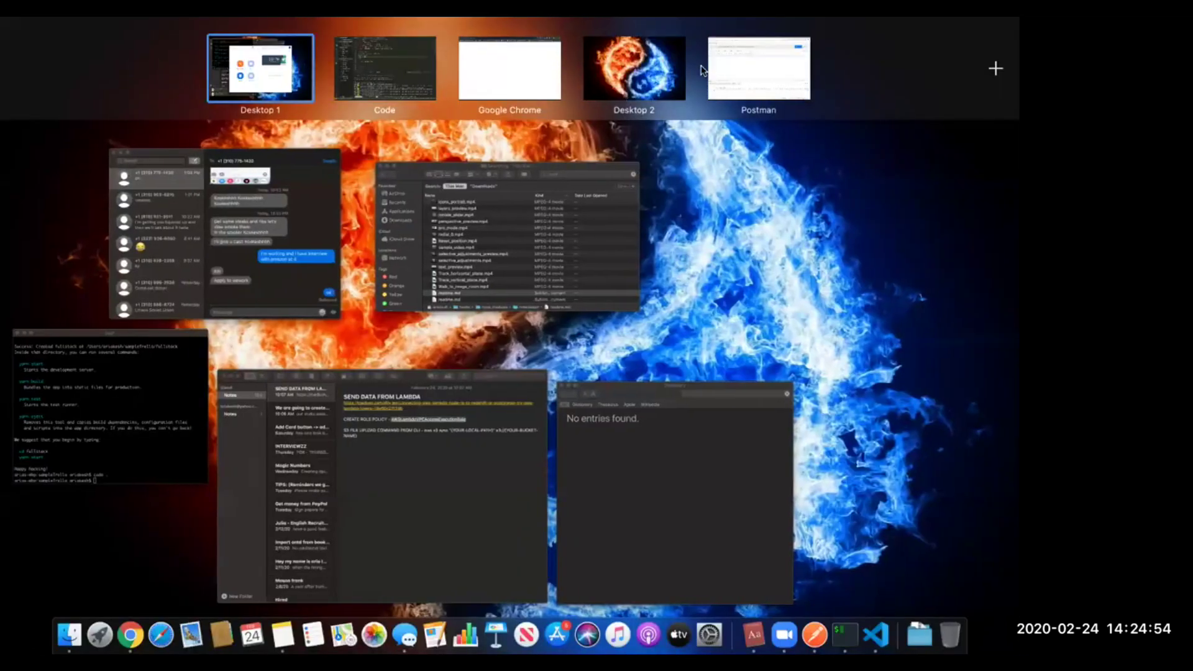
# Resend the getdata GET request in Postman and copy its full URL
pyautogui.click(715, 68)
pyautogui.click(892, 153)
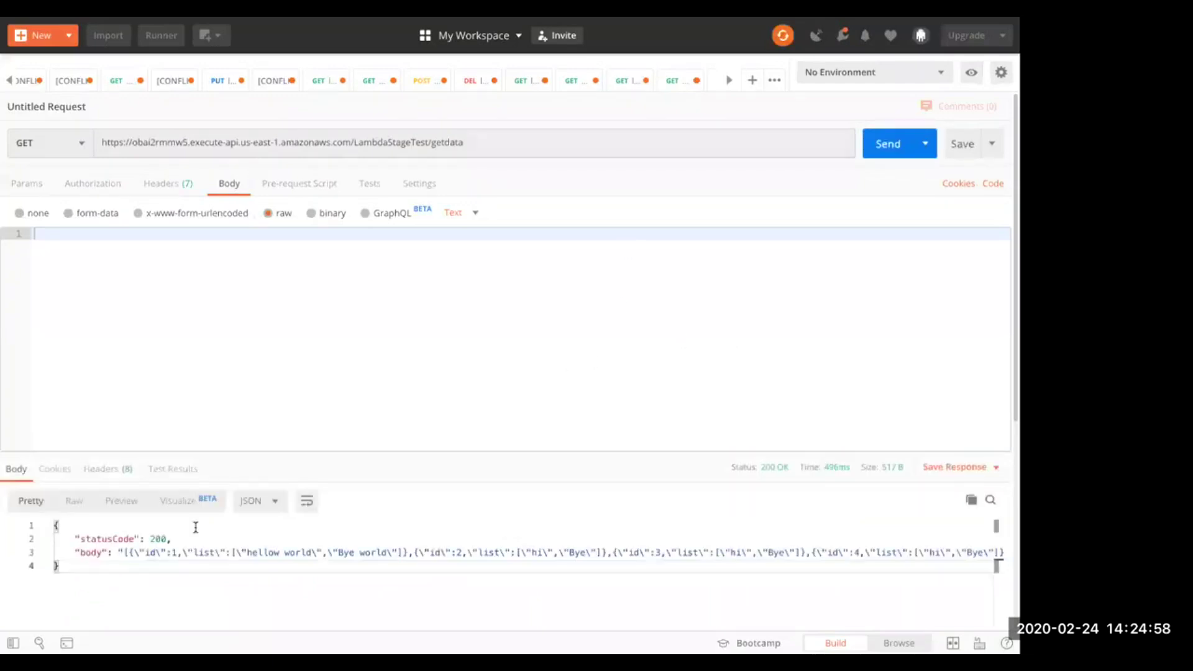
pyautogui.doubleClick(196, 138)
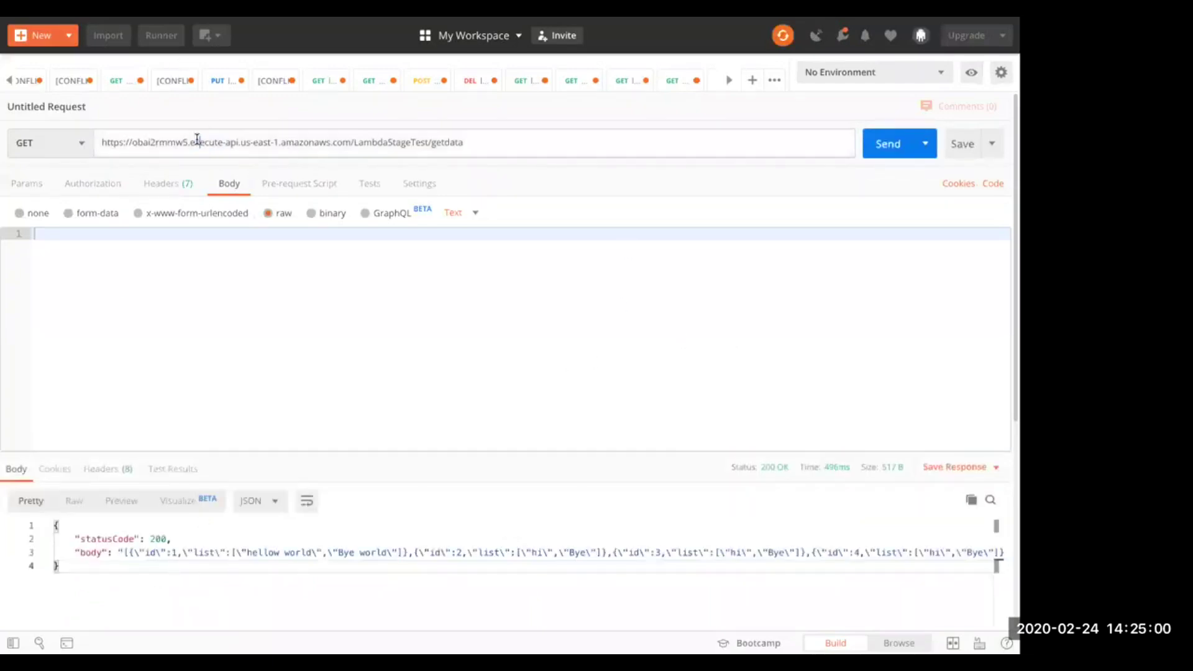
pyautogui.press('super+a')
pyautogui.press('super+c')
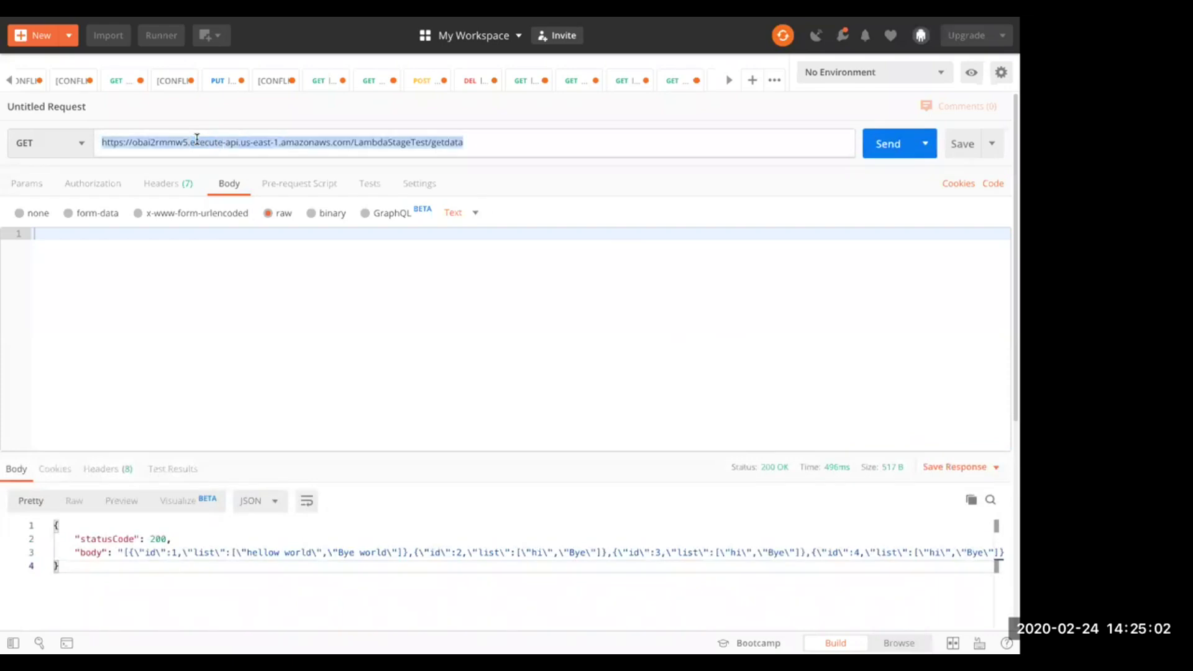
pyautogui.hotkey('ctrl', 'Left')
pyautogui.hotkey('ctrl', 'Left')
pyautogui.hotkey('ctrl', 'Left')
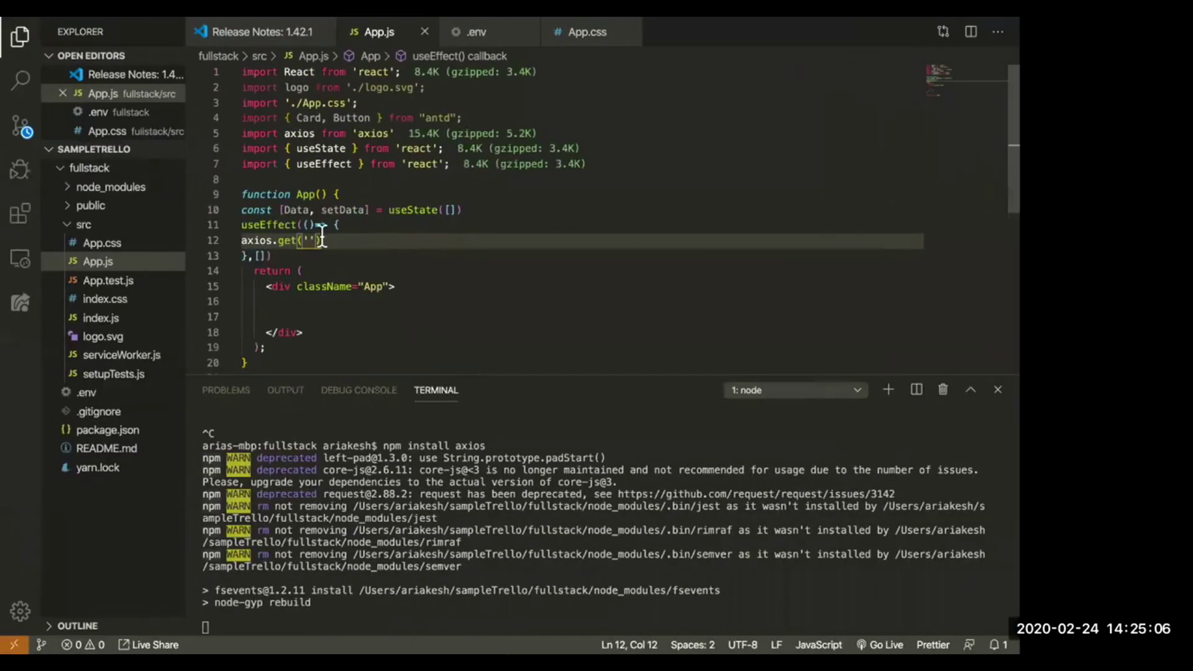
# Paste the getdata URL into axios.get and add .then/.catch handlers logging res and err
pyautogui.press('super+v')
pyautogui.press('End')
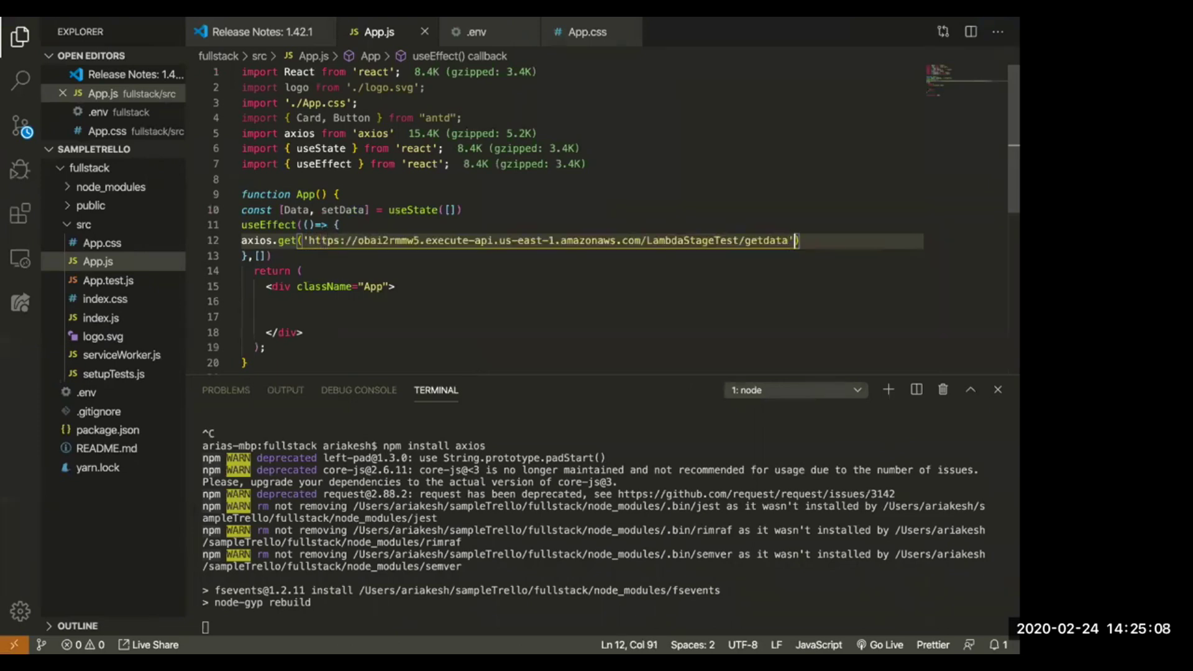
pyautogui.press('Return')
pyautogui.write('.the')
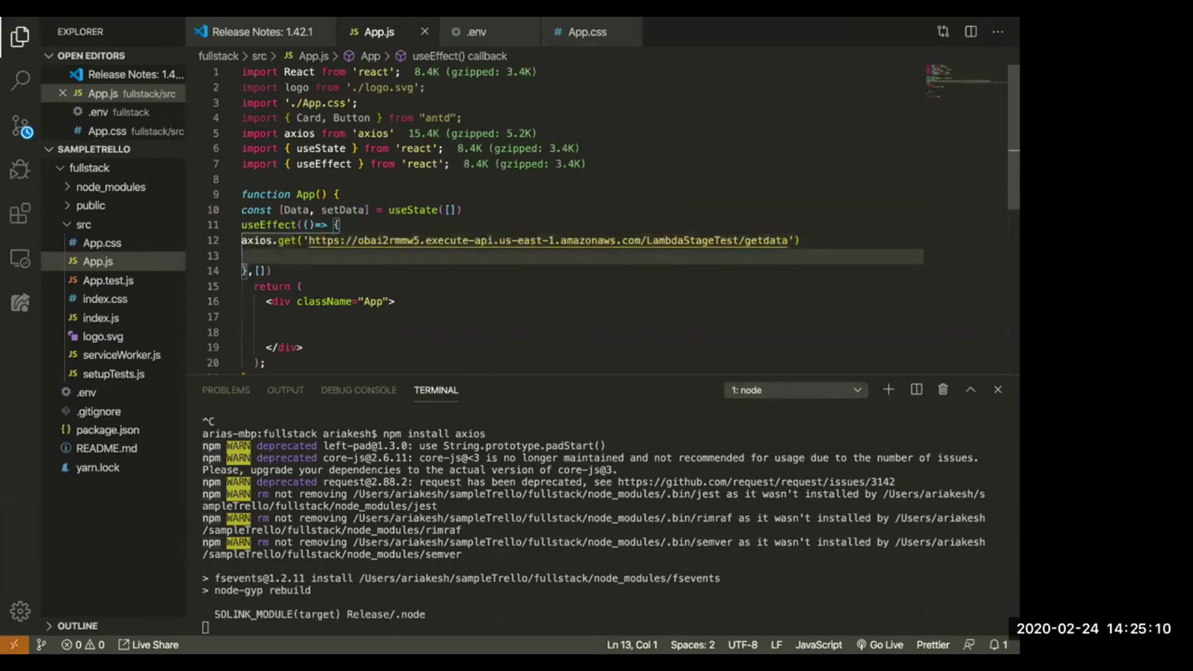
pyautogui.write('n((res)')
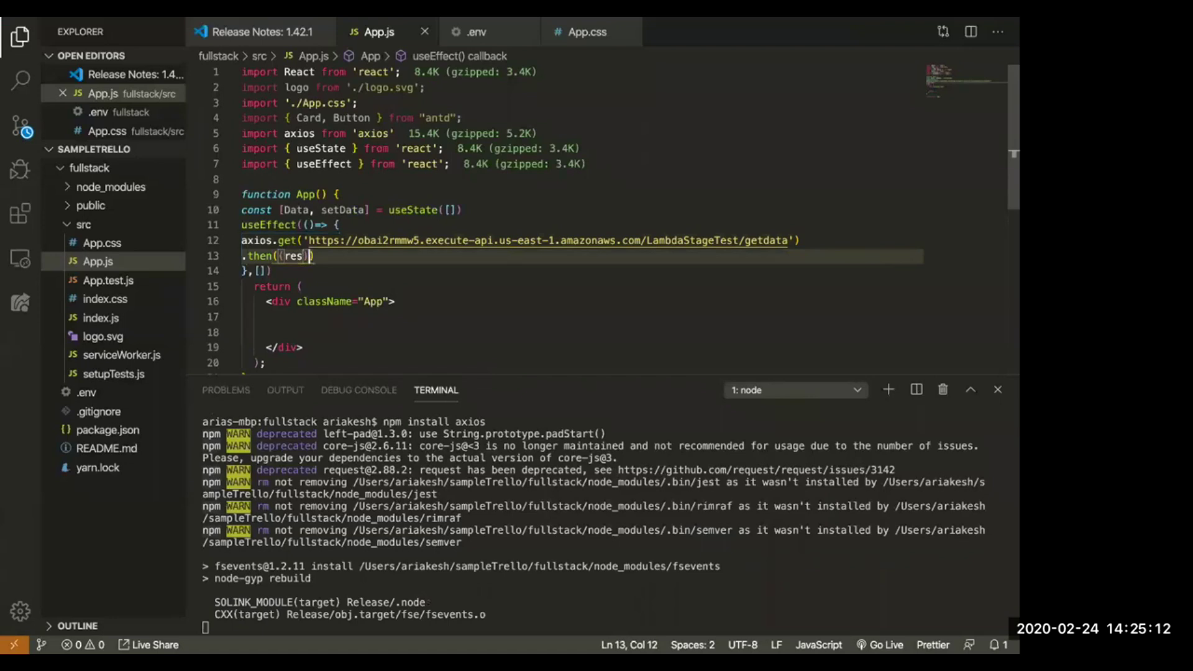
pyautogui.write(' => ')
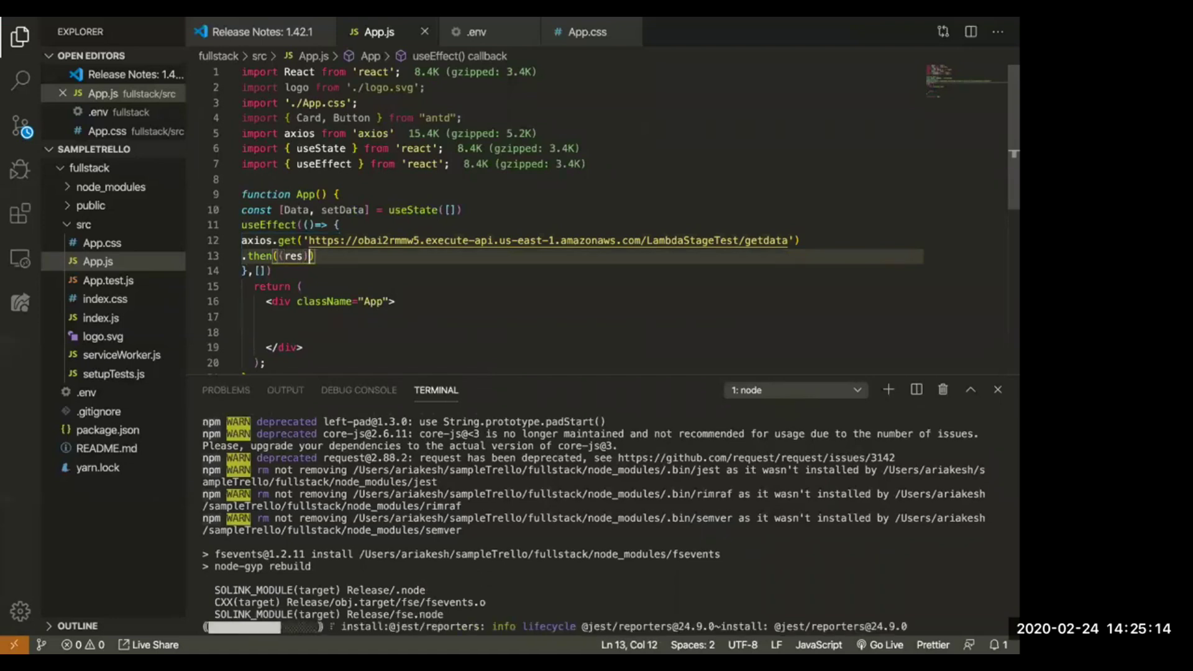
pyautogui.write('console.log(res')
pyautogui.press('End')
pyautogui.press('Return')
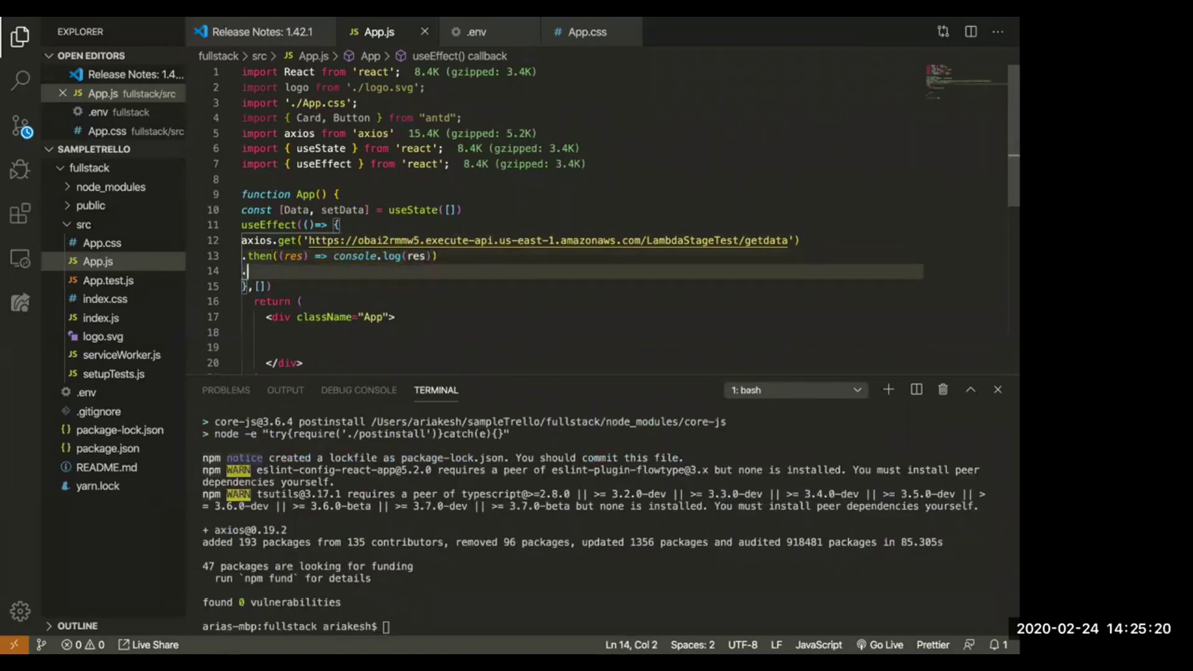
pyautogui.write('.catch((err) => console.log')
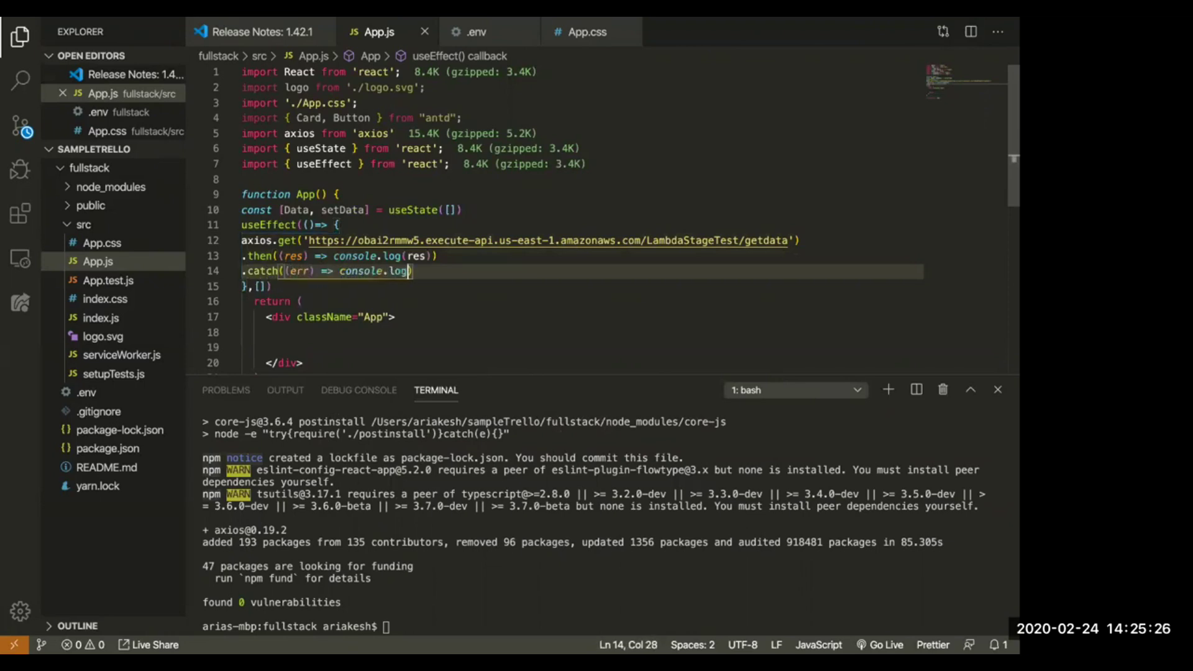
pyautogui.write('(err))')
pyautogui.press('Return')
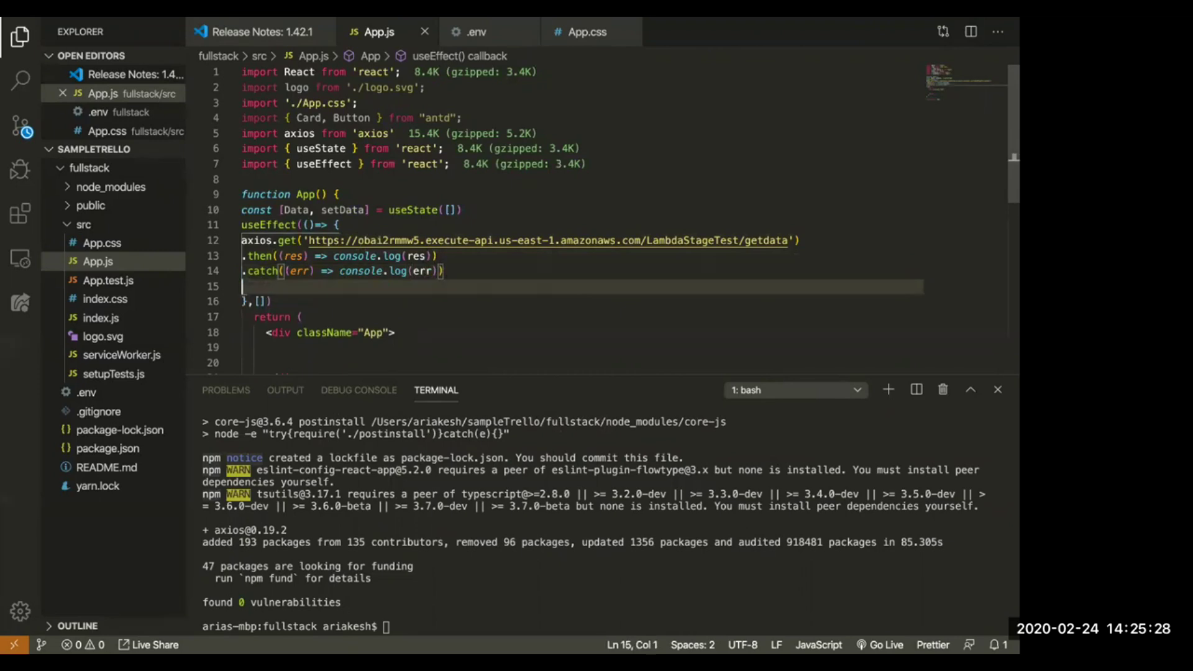
pyautogui.click(805, 240)
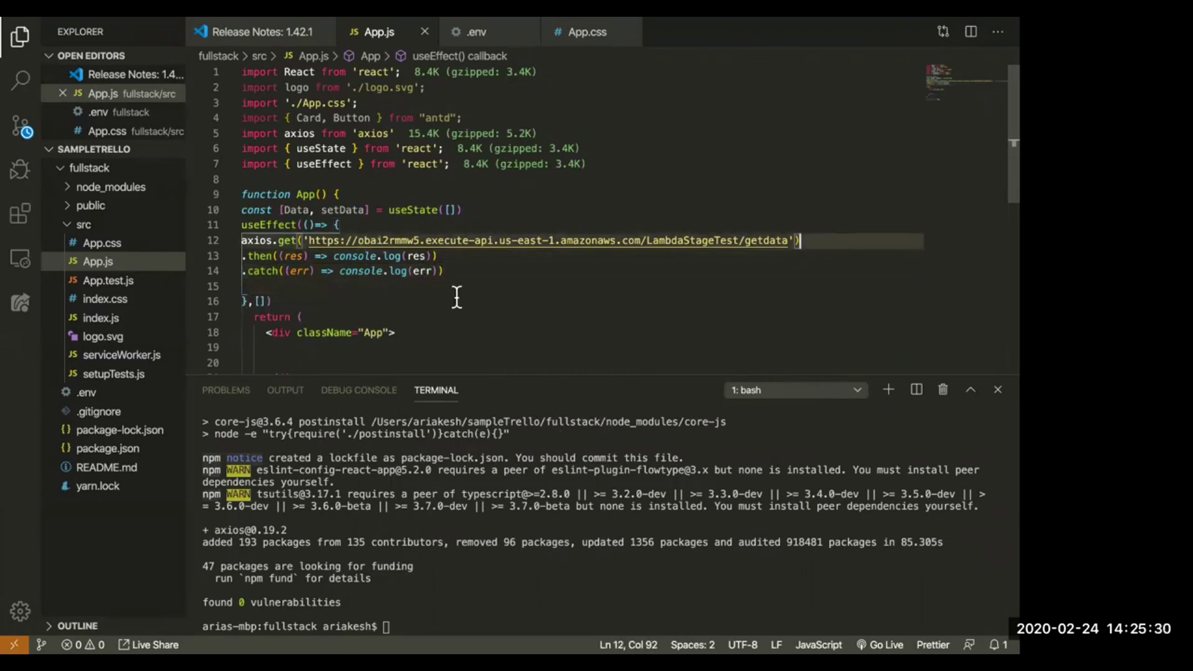
pyautogui.click(474, 290)
pyautogui.press('Down')
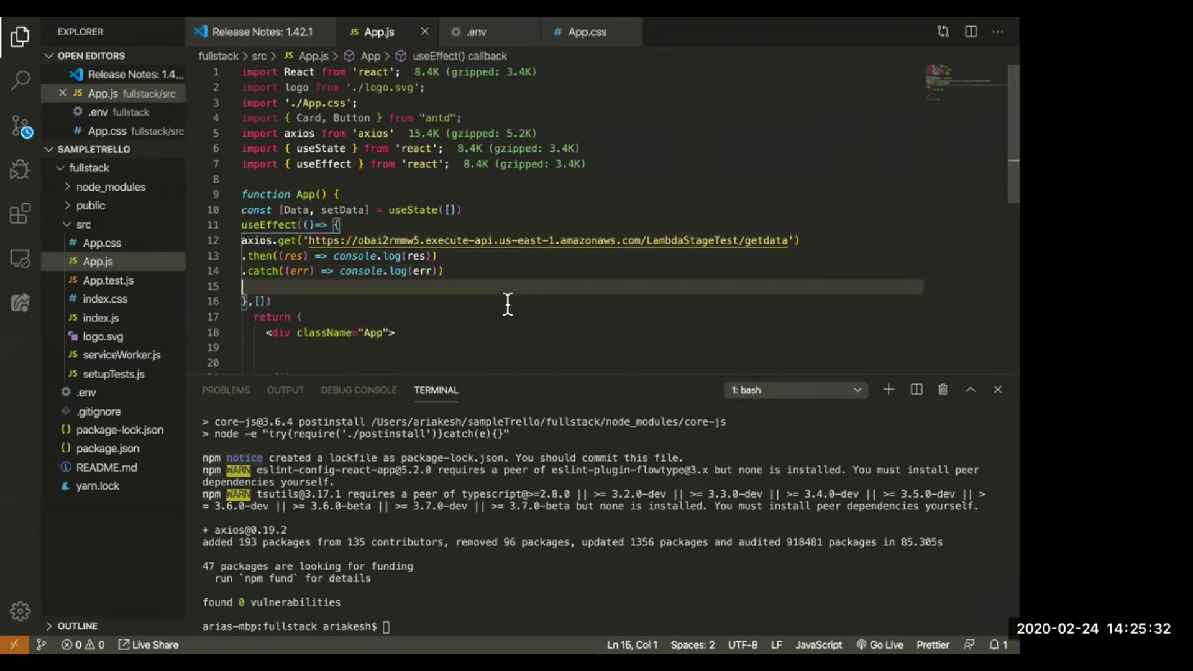
# Type 'hello world' in the App div, then rerun npm install axios and yarn start
pyautogui.scroll(-3, 506, 303)
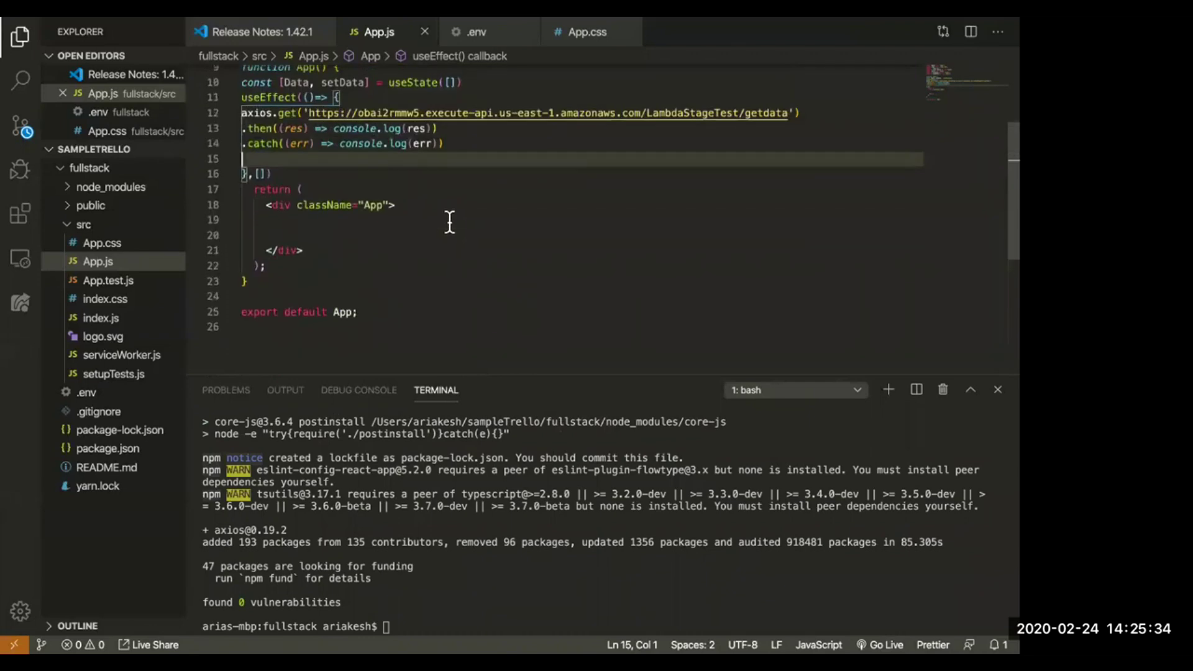
pyautogui.click(449, 222)
pyautogui.write('hello wor')
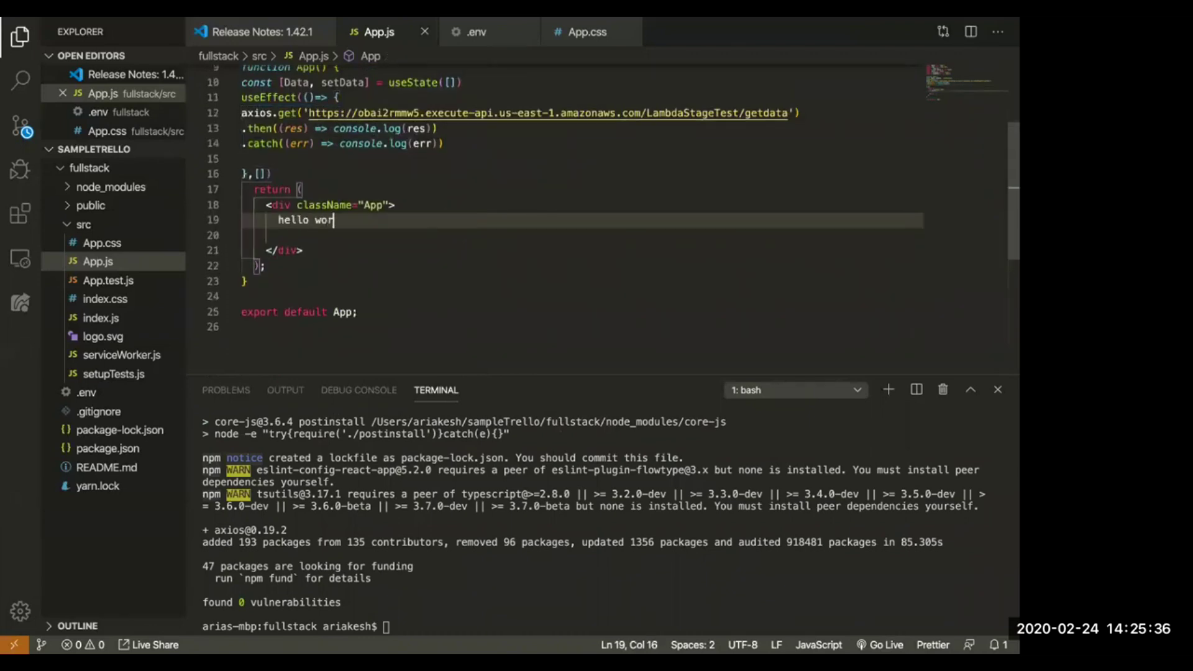
pyautogui.click(438, 565)
pyautogui.press('Up')
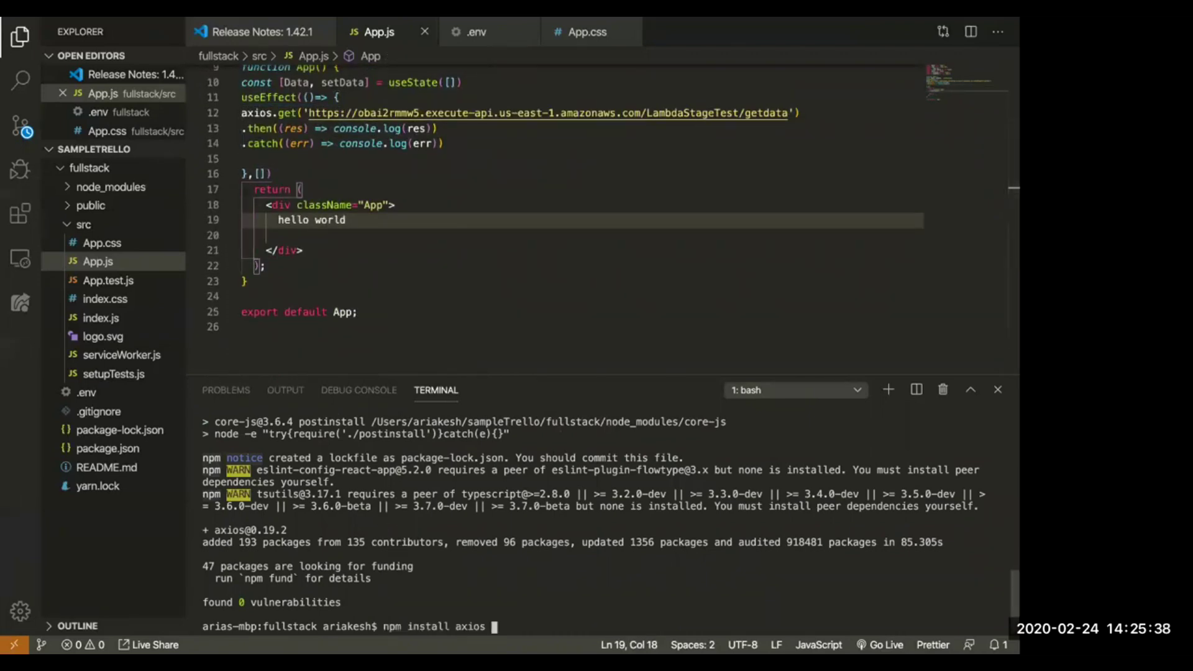
pyautogui.press('Return')
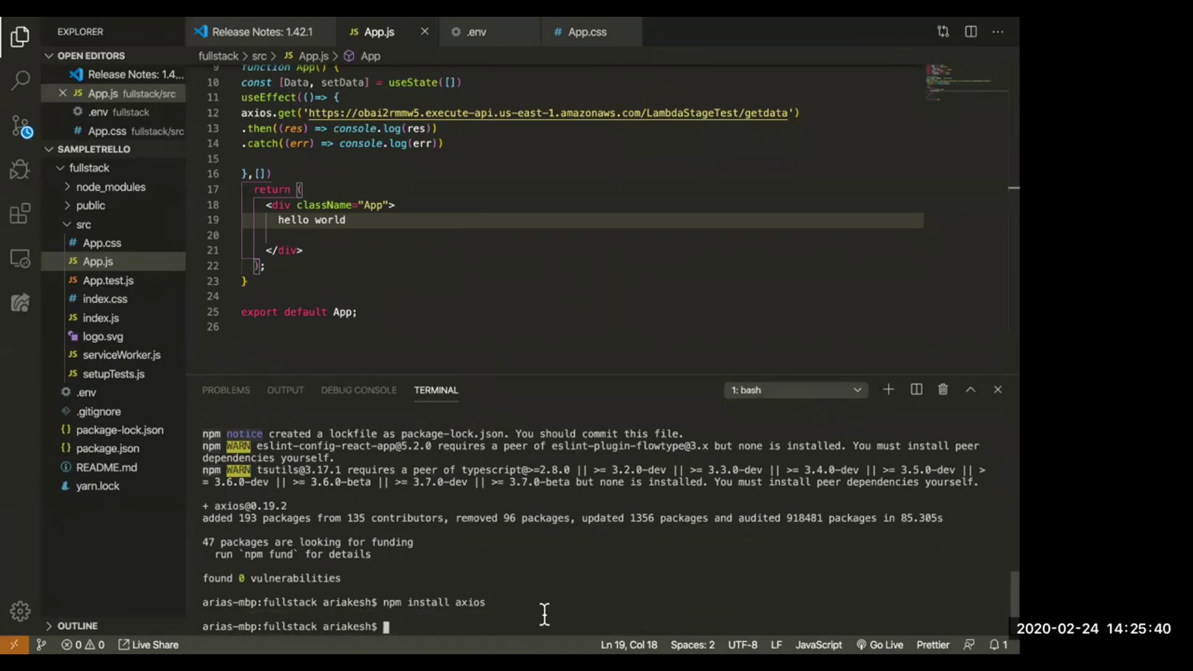
pyautogui.press('Up')
pyautogui.press('Up')
pyautogui.press('Return')
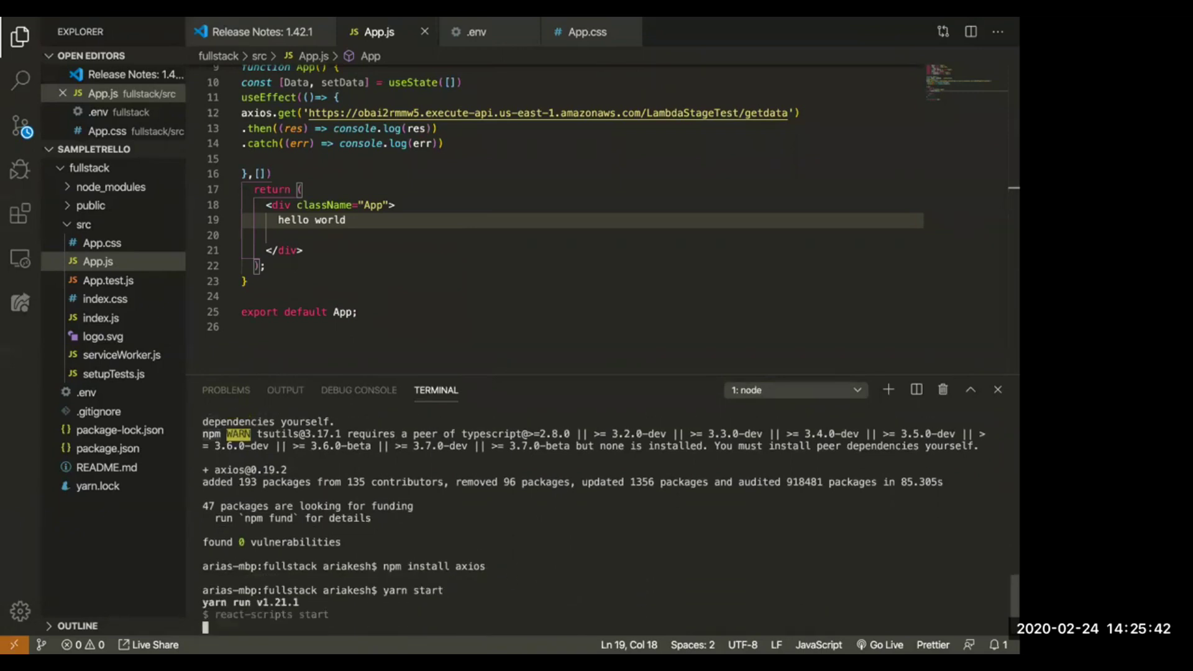
pyautogui.hotkey('ctrl', 'Left')
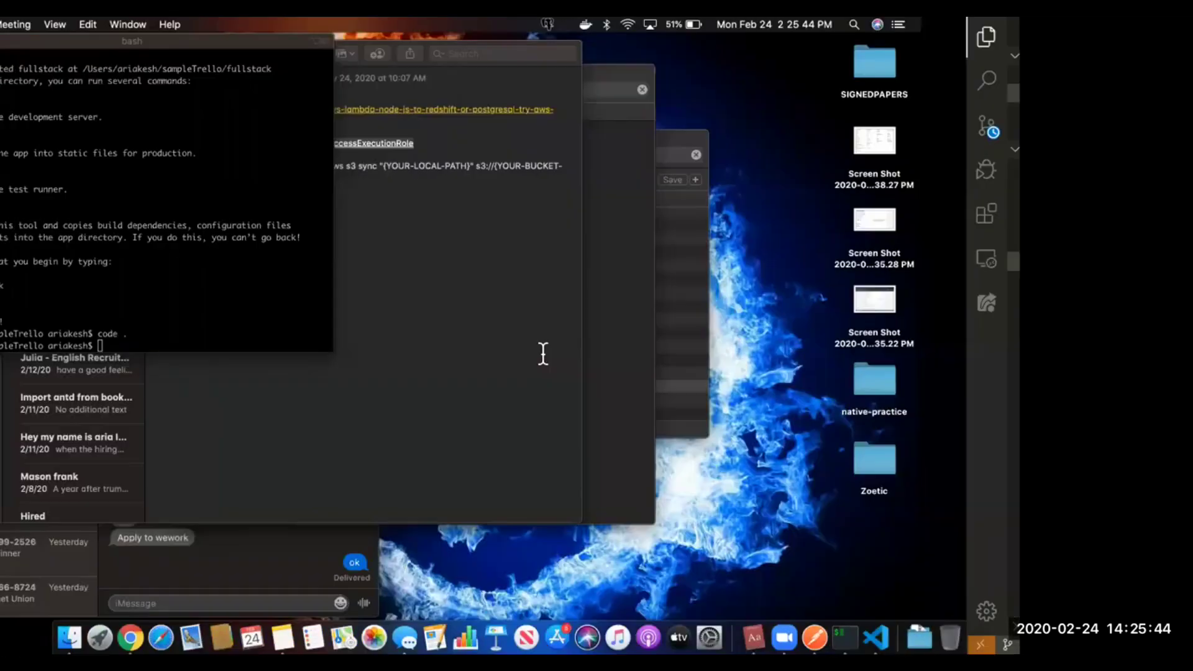
# Accept running on another port, then inspect the logged axios response (status 200) in Chrome's console
pyautogui.hotkey('ctrl', 'Right')
pyautogui.press('Return')
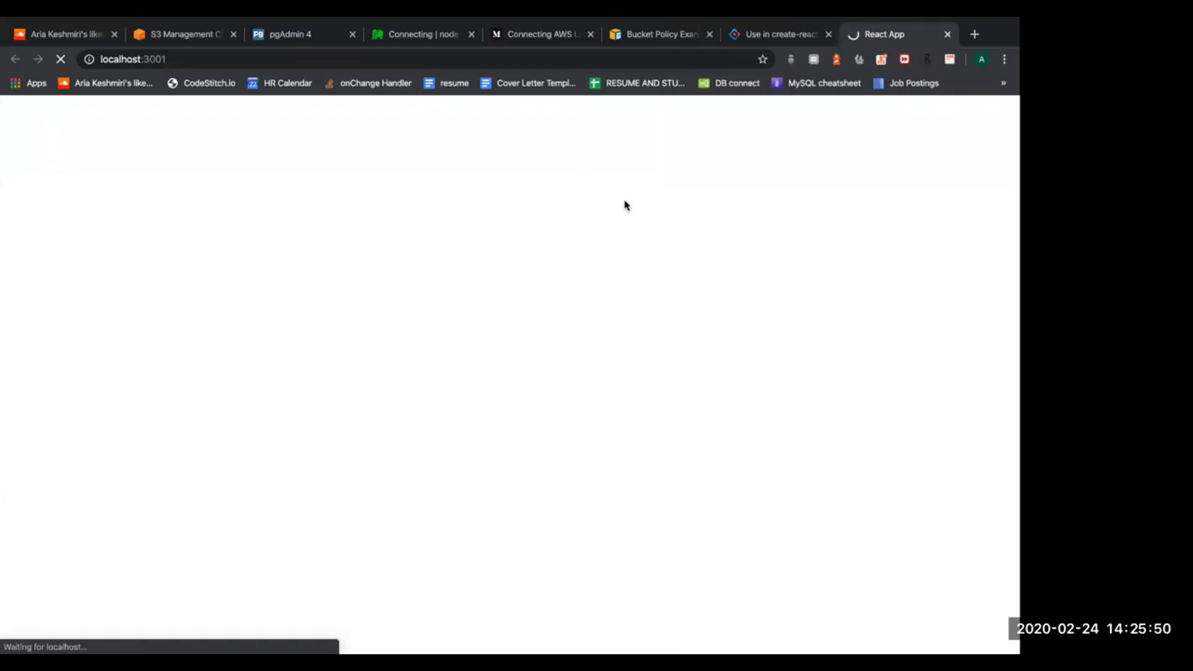
pyautogui.press('super+alt+j')
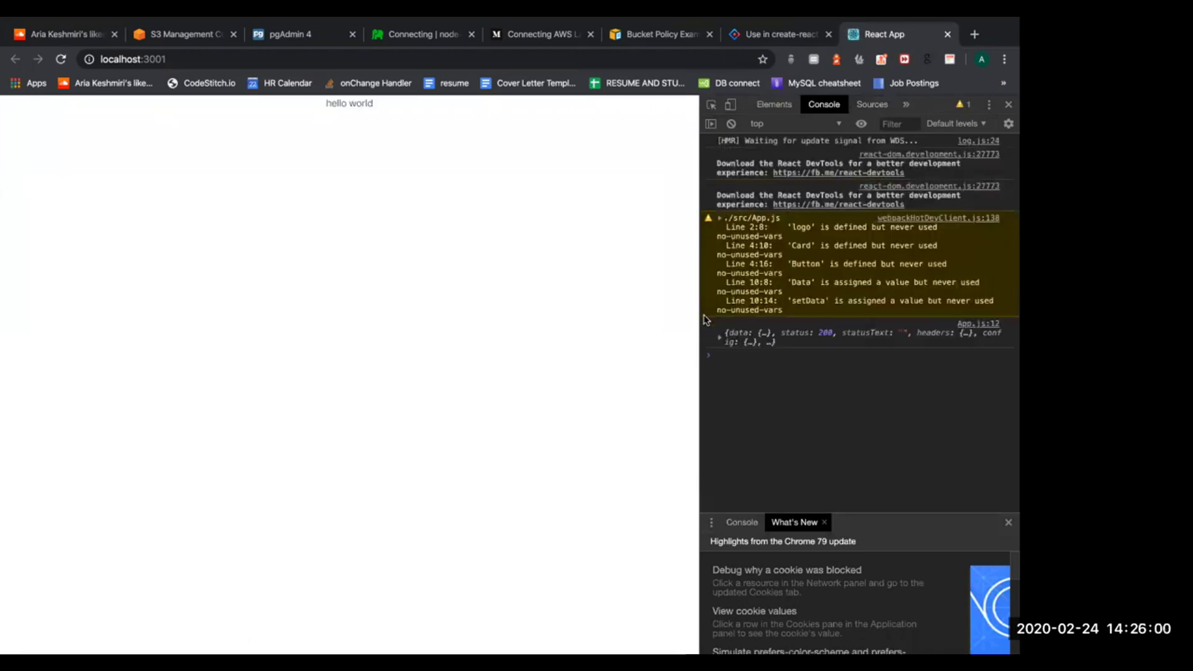
pyautogui.click(719, 338)
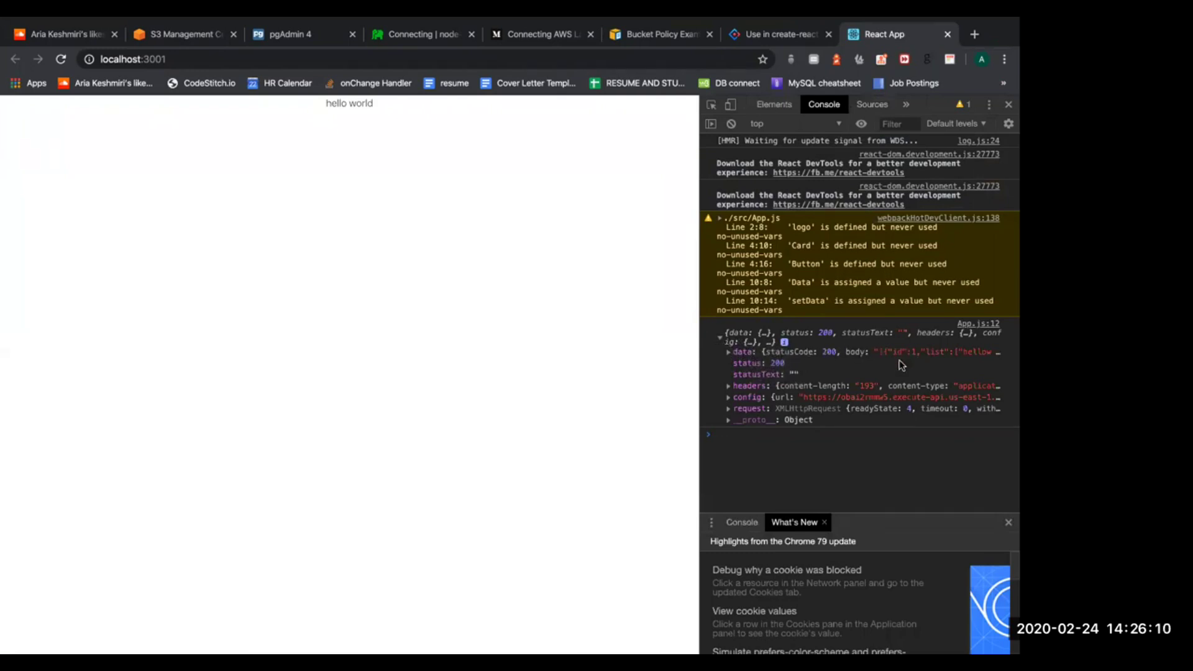
pyautogui.hotkey('ctrl', 'Right')
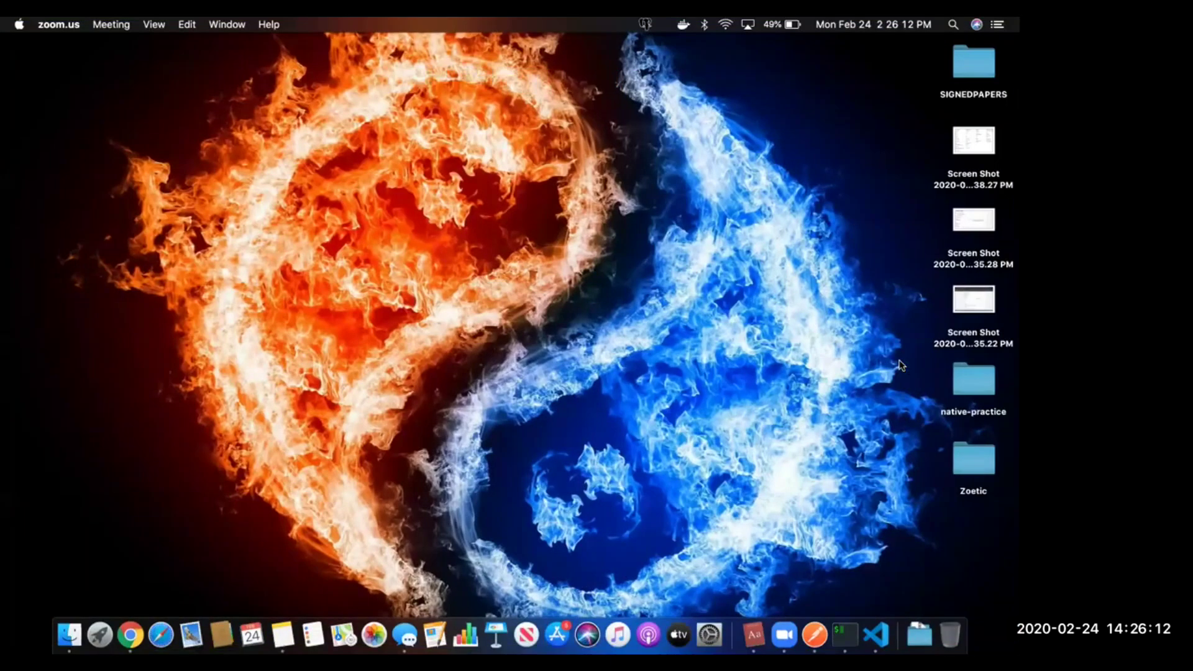
# Change the .then log to console.log(res.data.body) and save App.js
pyautogui.hotkey('ctrl', 'Left')
pyautogui.hotkey('ctrl', 'Left')
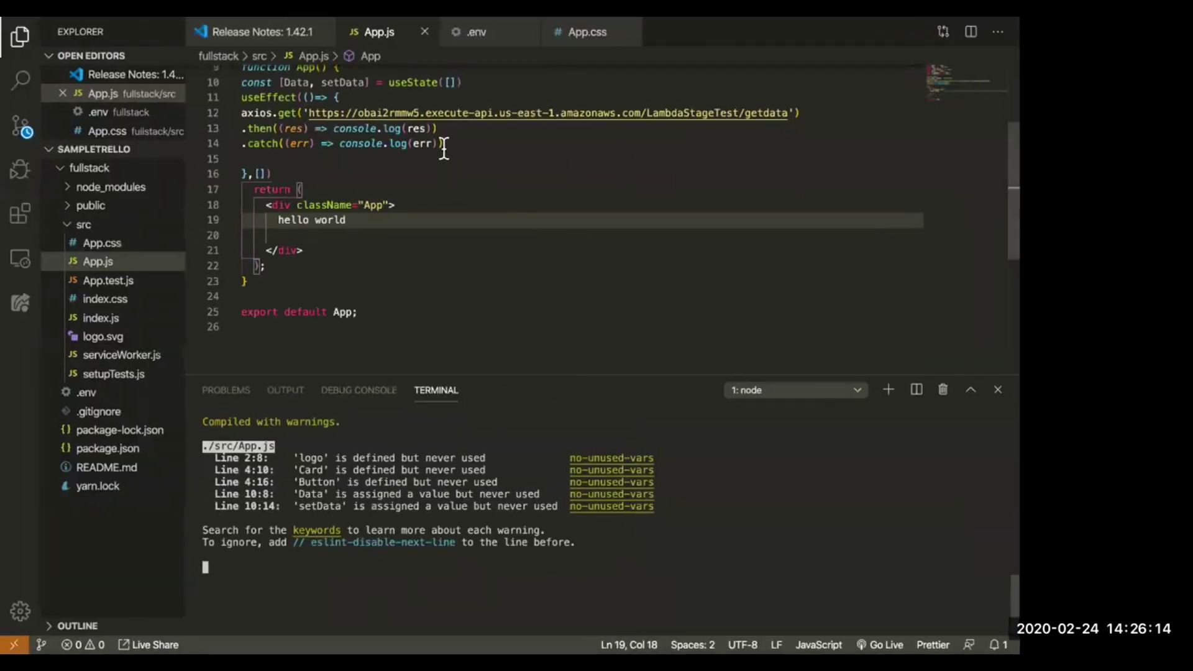
pyautogui.scroll(2, 439, 149)
pyautogui.click(427, 160)
pyautogui.write('.data')
pyautogui.write('.body')
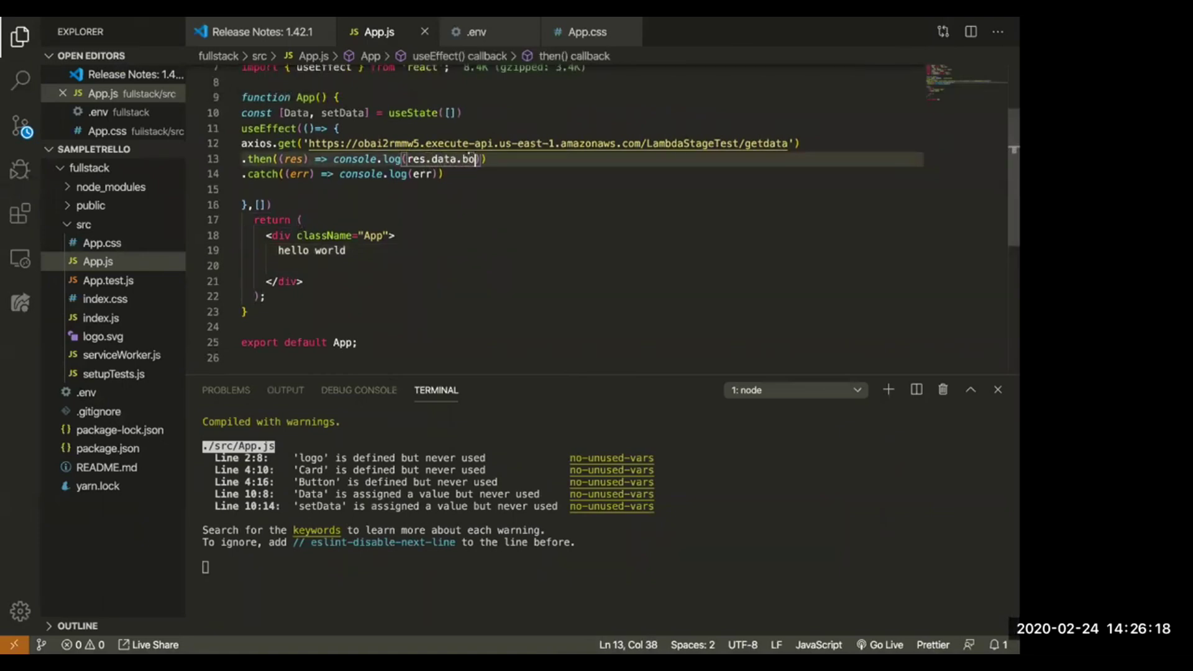
pyautogui.click(493, 160)
pyautogui.press('BackSpace')
pyautogui.press('Down')
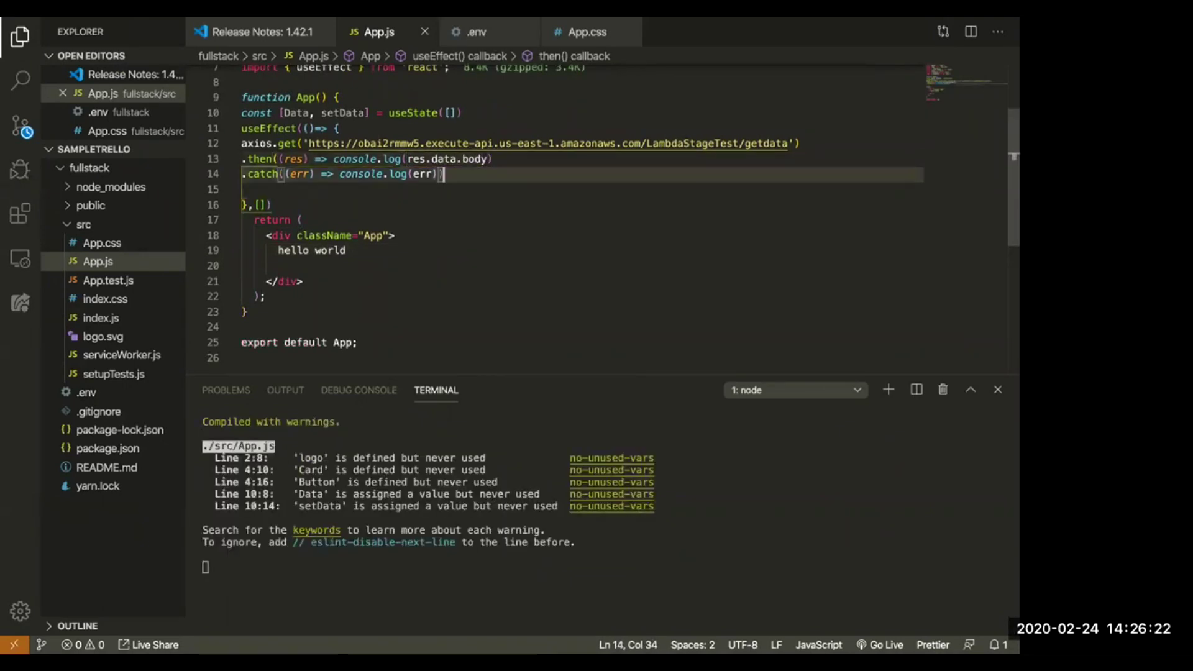
pyautogui.hotkey('ctrl', 's')
# Replace console.log with setData wrapping res.data.body on line 13
pyautogui.click(475, 159)
pyautogui.click(458, 159)
pyautogui.click(408, 159)
pyautogui.press('BackSpace')
pyautogui.press('BackSpace')
pyautogui.press('BackSpace')
pyautogui.press('BackSpace')
pyautogui.press('BackSpace')
pyautogui.press('BackSpace')
pyautogui.press('BackSpace')
pyautogui.press('BackSpace')
pyautogui.press('BackSpace')
pyautogui.press('BackSpace')
pyautogui.press('BackSpace')
pyautogui.press('BackSpace')
pyautogui.write('setData(')
pyautogui.click(465, 159)
pyautogui.write(')')
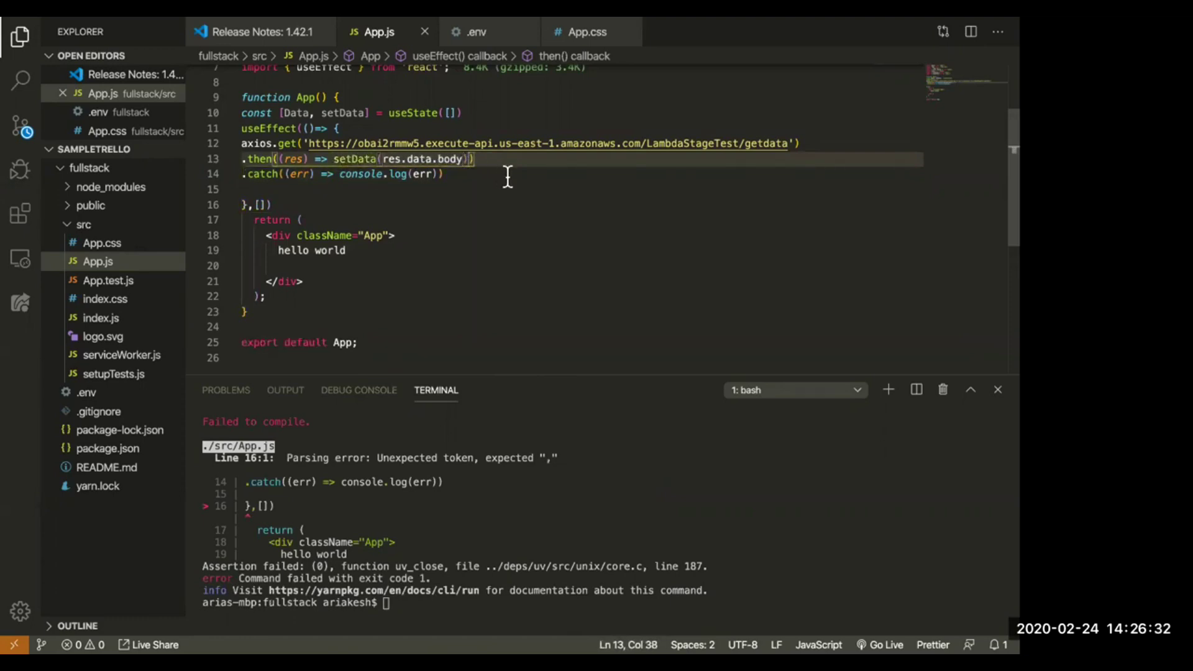
# Wrap the body in JSON.parse, giving setData(JSON.parse(res.data.body)), and restart yarn start
pyautogui.click(383, 159)
pyautogui.write('JSON')
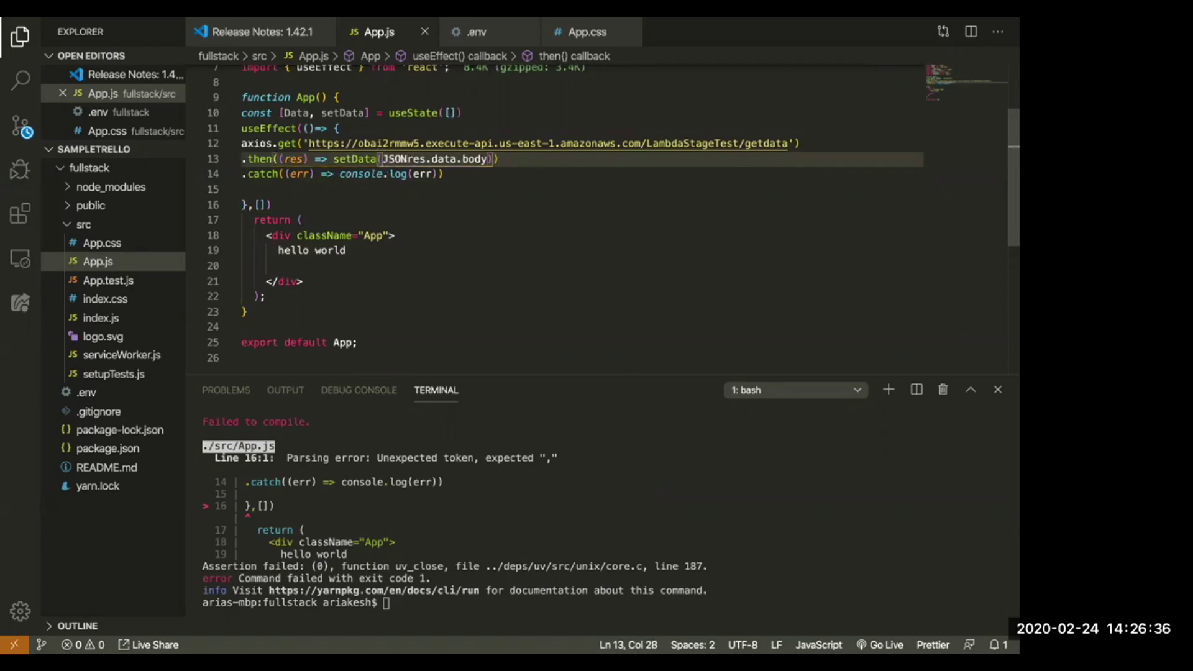
pyautogui.write('.part')
pyautogui.press('BackSpace')
pyautogui.write('se(')
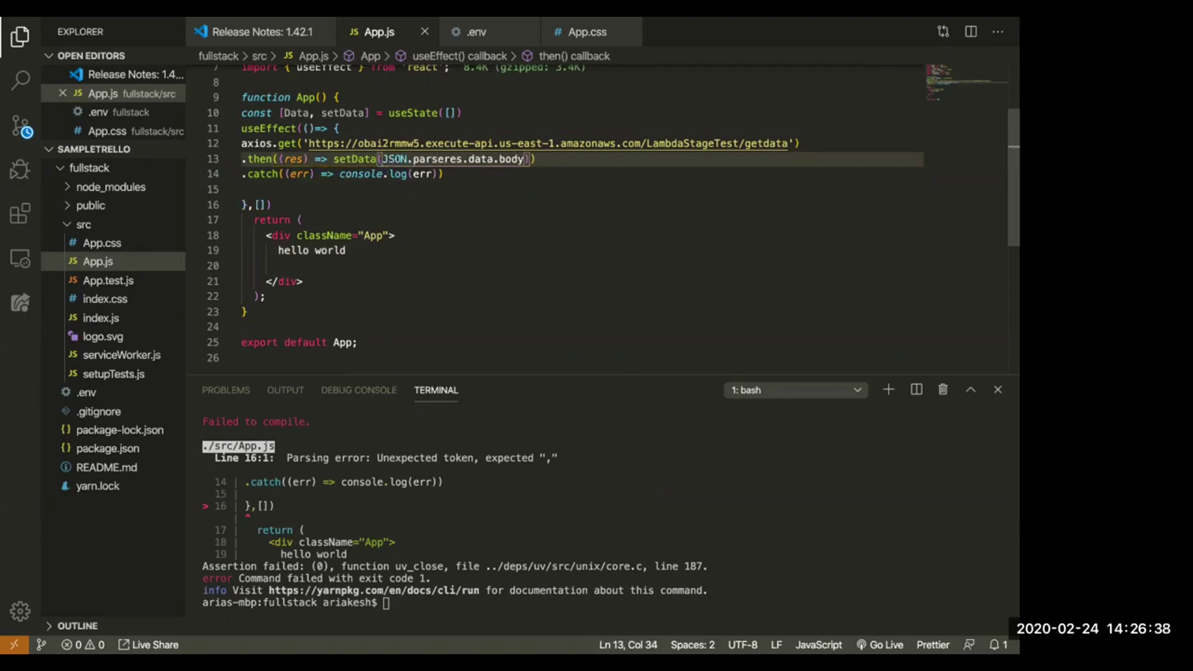
pyautogui.press('End')
pyautogui.write('))')
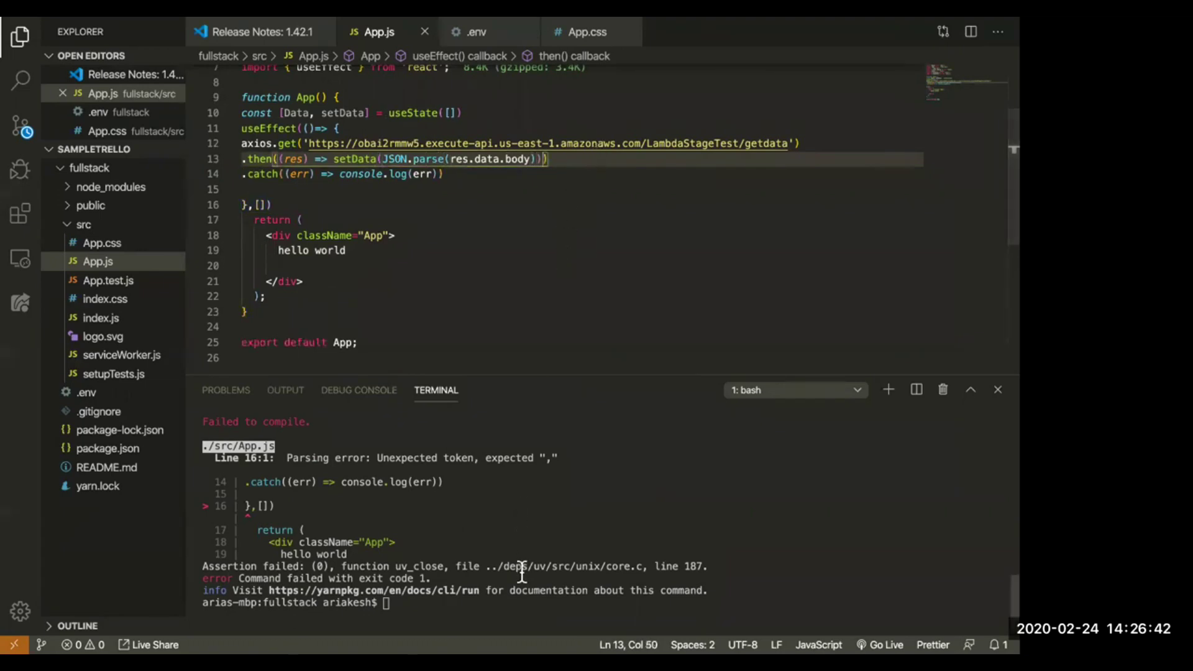
pyautogui.press('Up')
pyautogui.press('Return')
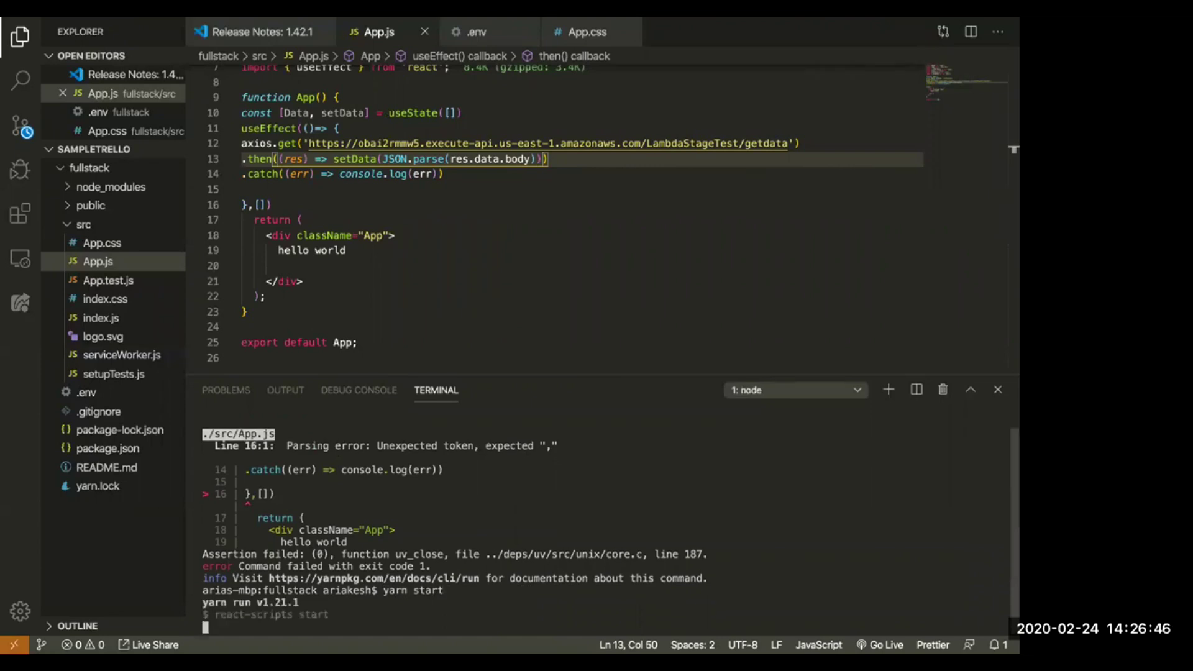
# Agree to run the dev server on another port, then come back to the editor
pyautogui.press('Return')
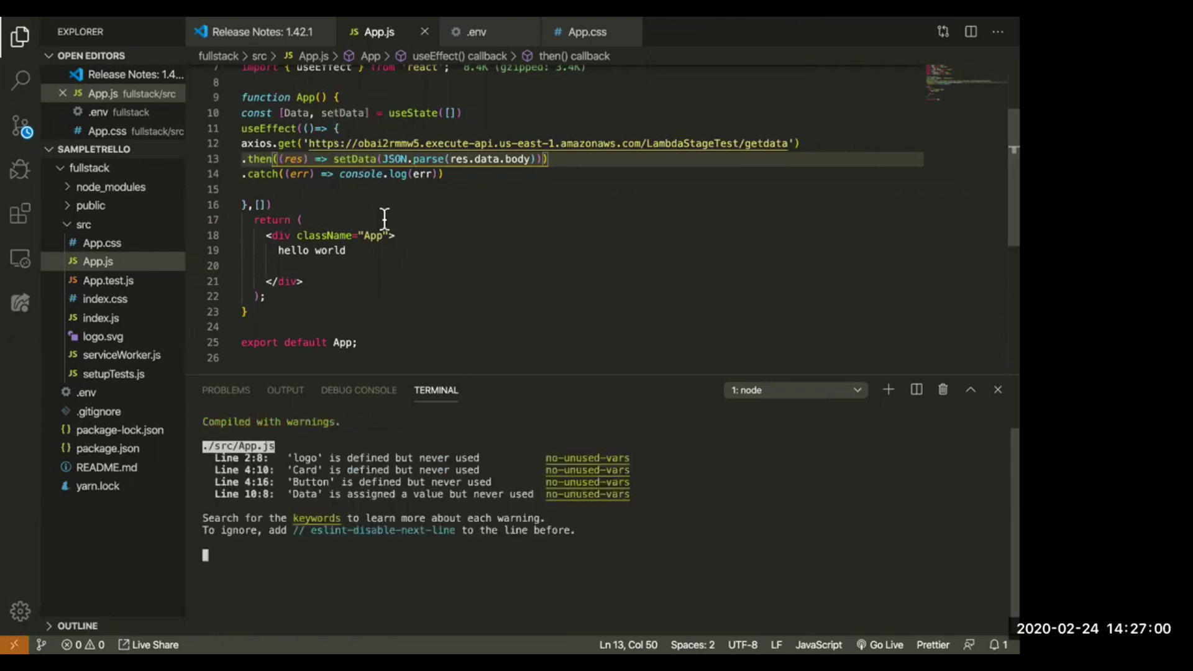
pyautogui.hotkey('ctrl', 'Left')
pyautogui.hotkey('ctrl', 'Right')
# Replace the hello world placeholder with a {Data.map((info, key) => { callback block
pyautogui.click(371, 251)
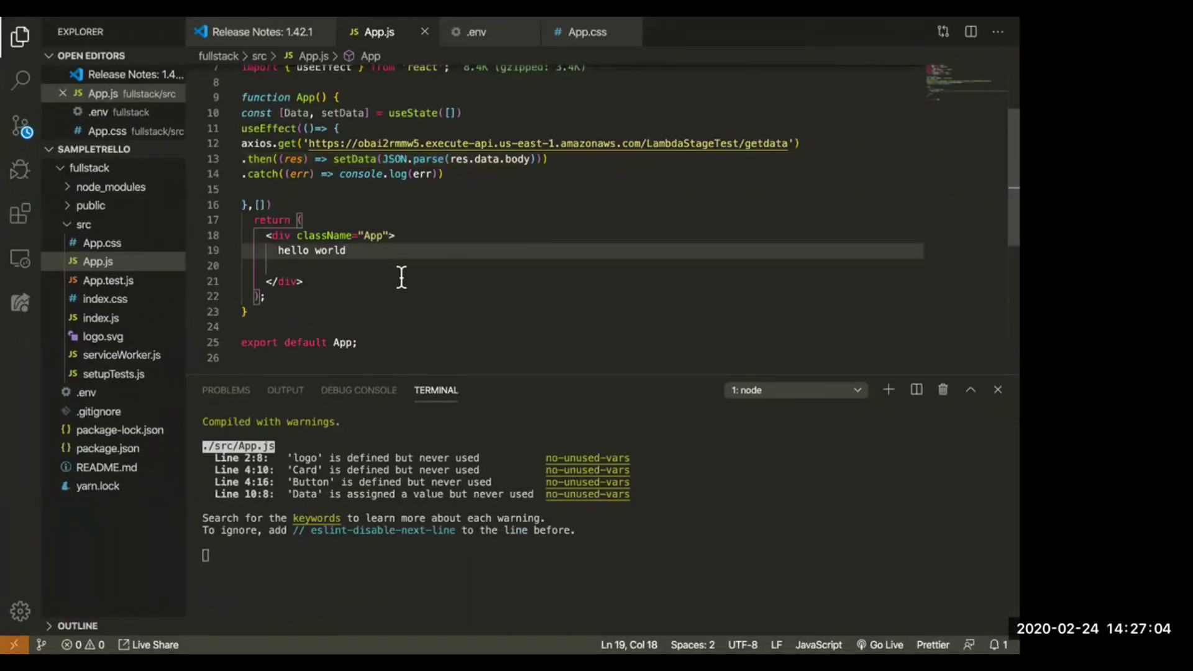
pyautogui.click(375, 261)
pyautogui.moveTo(375, 258); pyautogui.dragTo(273, 252)
pyautogui.press('BackSpace')
pyautogui.press('Return')
pyautogui.press('BackSpace')
pyautogui.press('BackSpace')
pyautogui.press('BackSpace')
pyautogui.press('BackSpace')
pyautogui.write('{Data.map((')
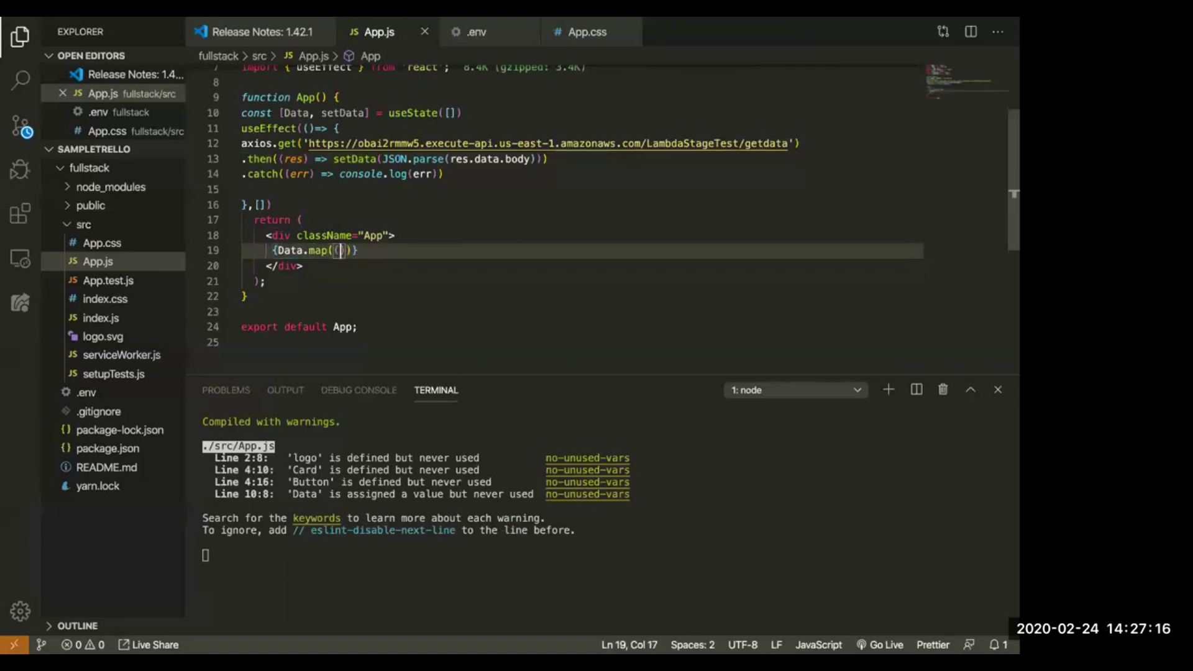
pyautogui.write('info, key) ')
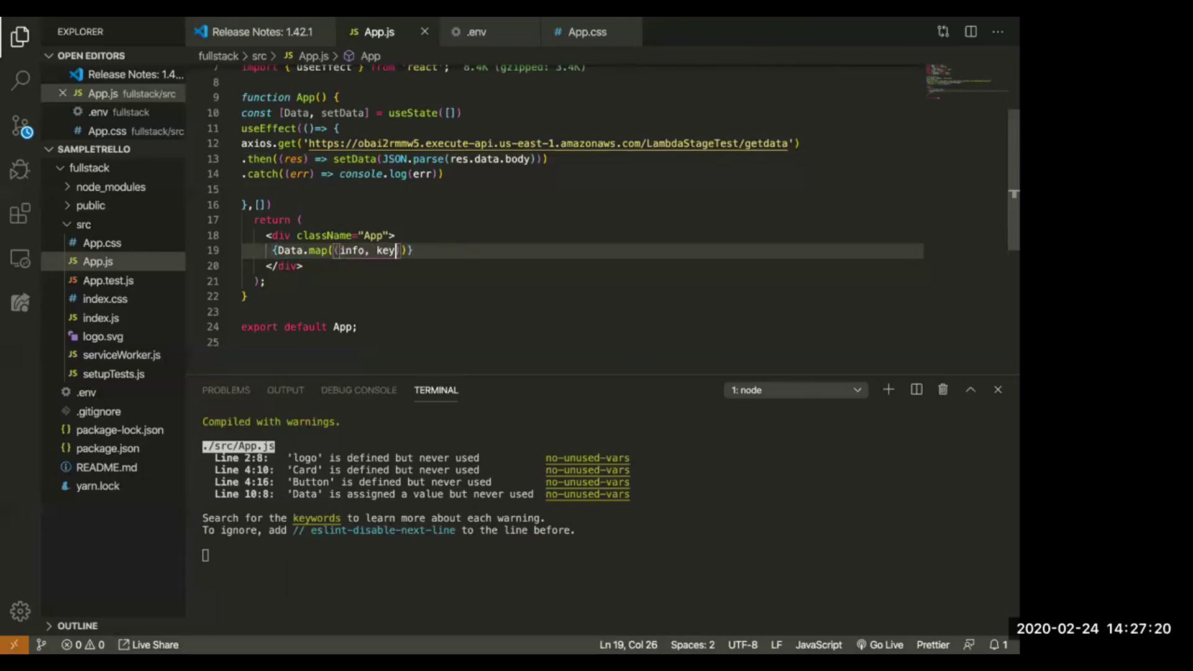
pyautogui.write('=> ')
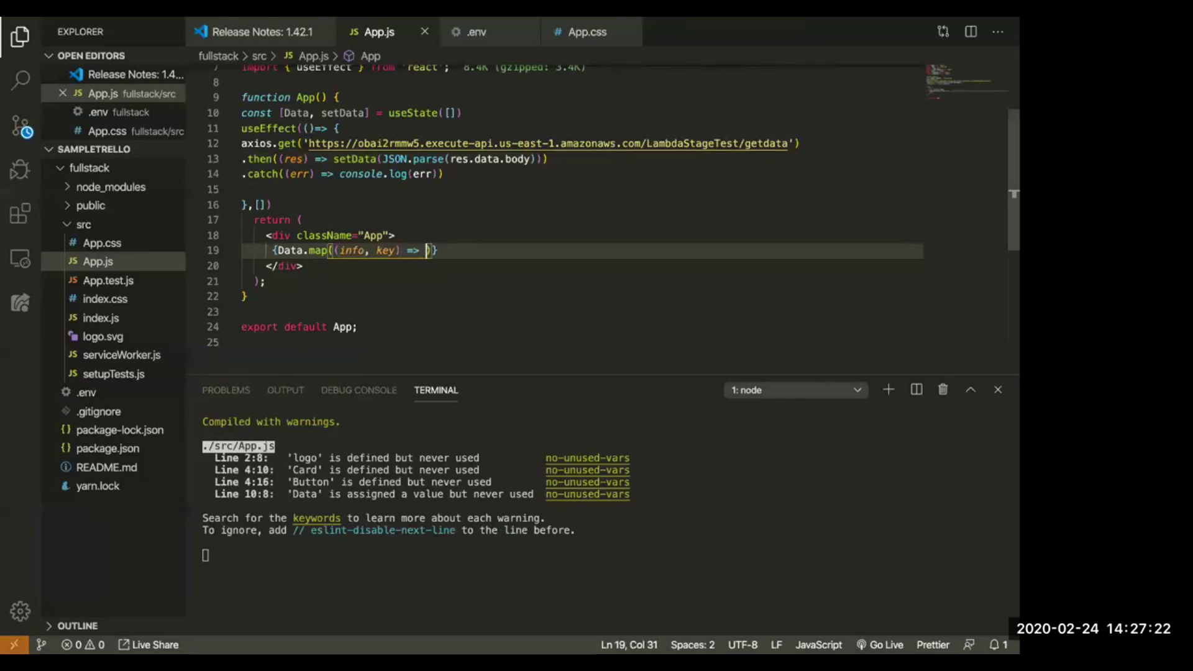
pyautogui.write('{')
pyautogui.press('Return')
# Add blank lines after the state declaration and after the App function opening
pyautogui.click(282, 112)
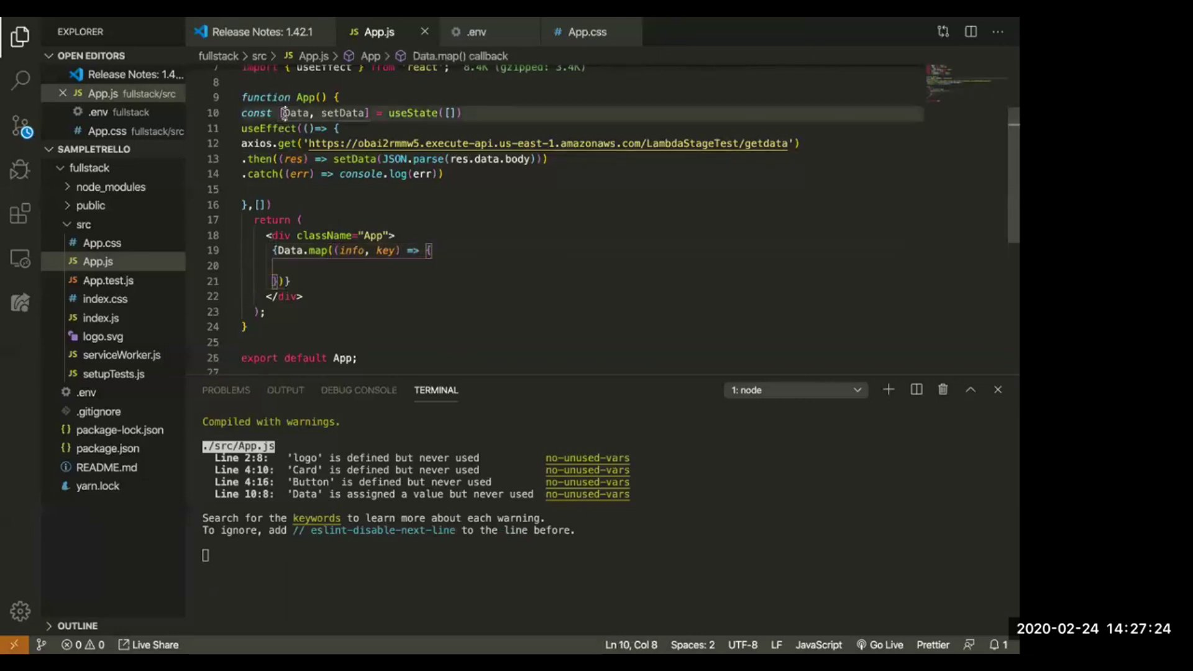
pyautogui.doubleClick(261, 113)
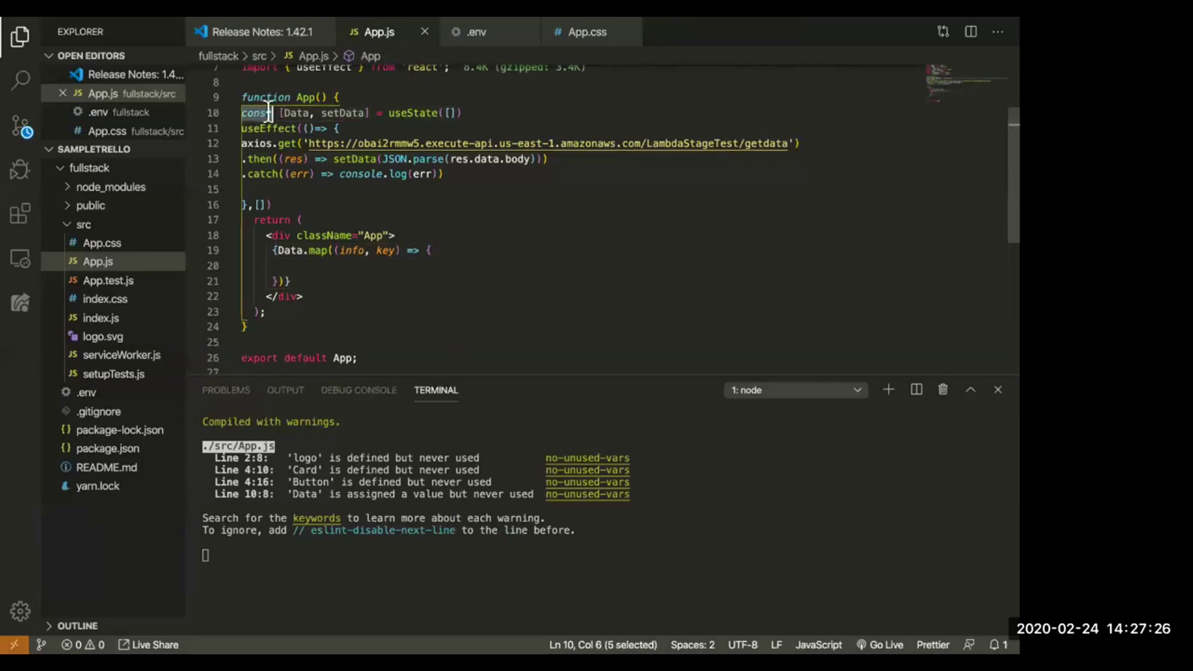
pyautogui.scroll(2, 479, 110)
pyautogui.scroll(-3, 479, 111)
pyautogui.scroll(3, 476, 112)
pyautogui.click(315, 210)
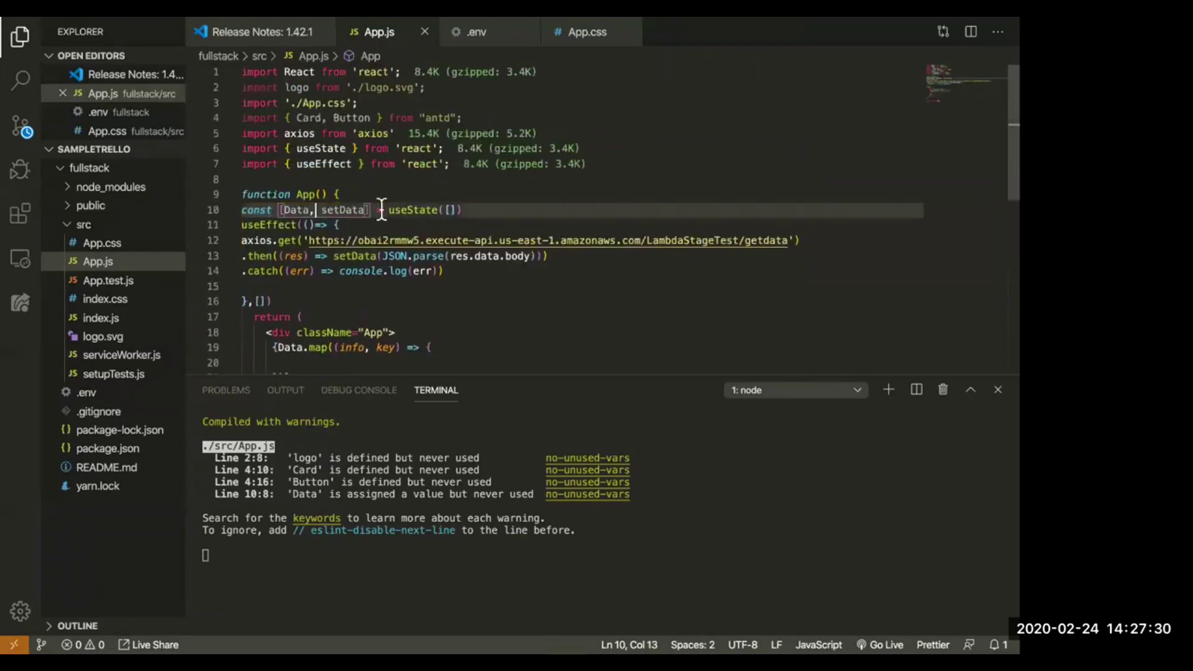
pyautogui.click(466, 209)
pyautogui.press('Return')
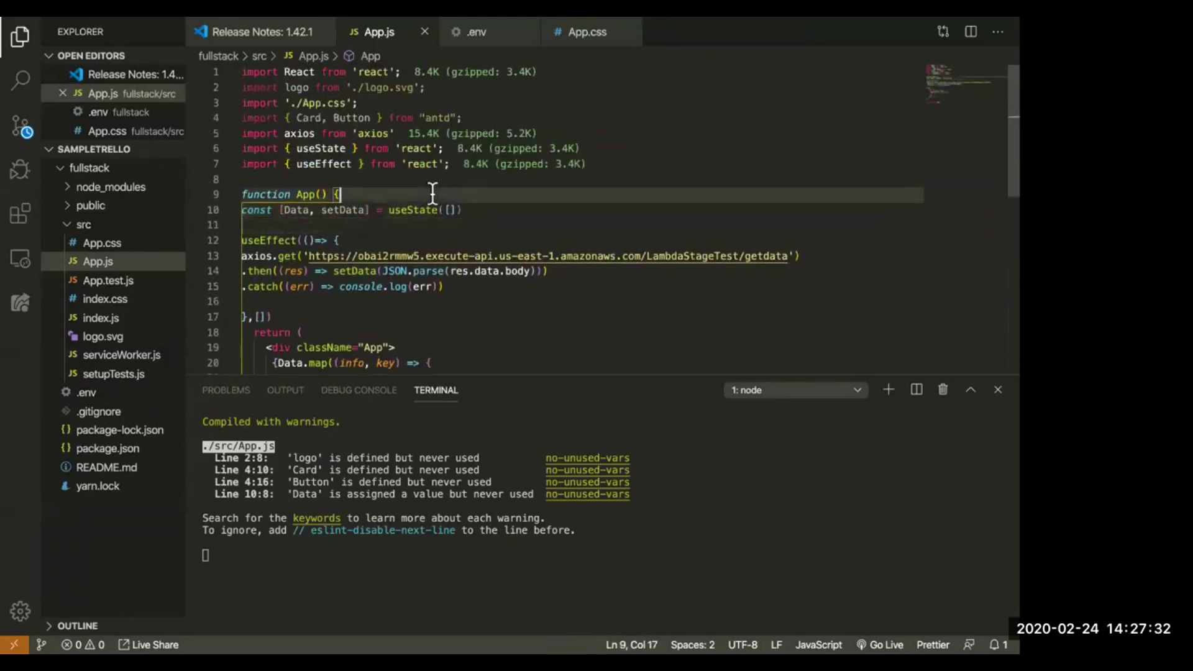
pyautogui.click(432, 194)
pyautogui.press('Return')
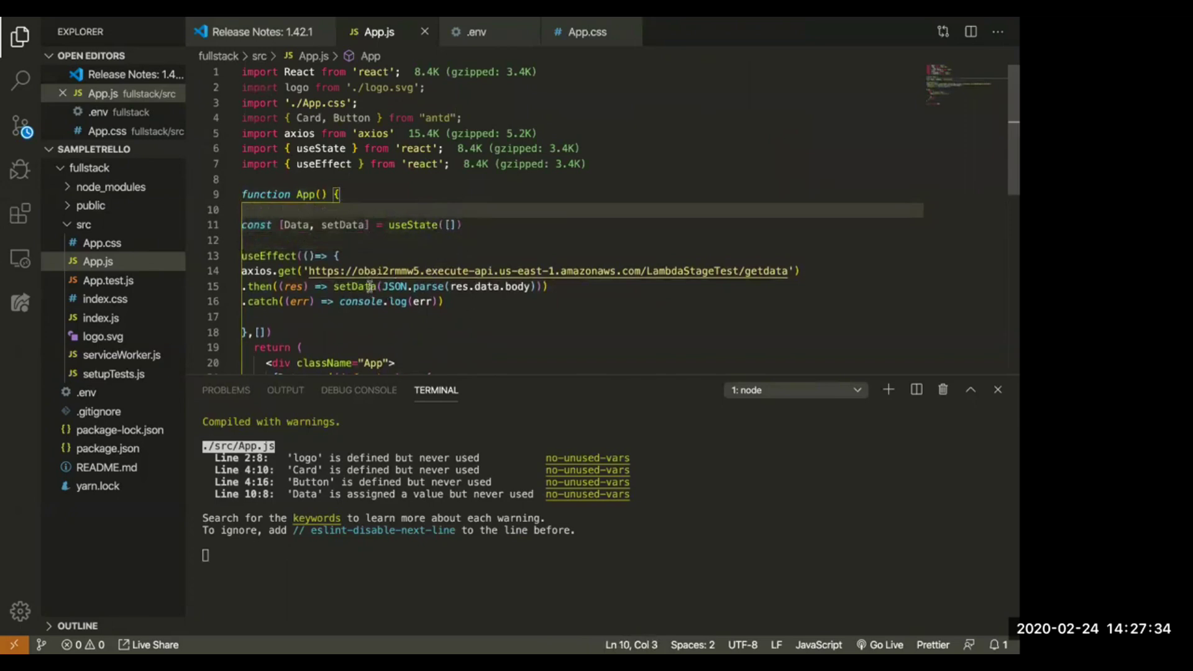
# Inspect where setData and Data are used in App.js
pyautogui.doubleClick(372, 287)
pyautogui.doubleClick(286, 225)
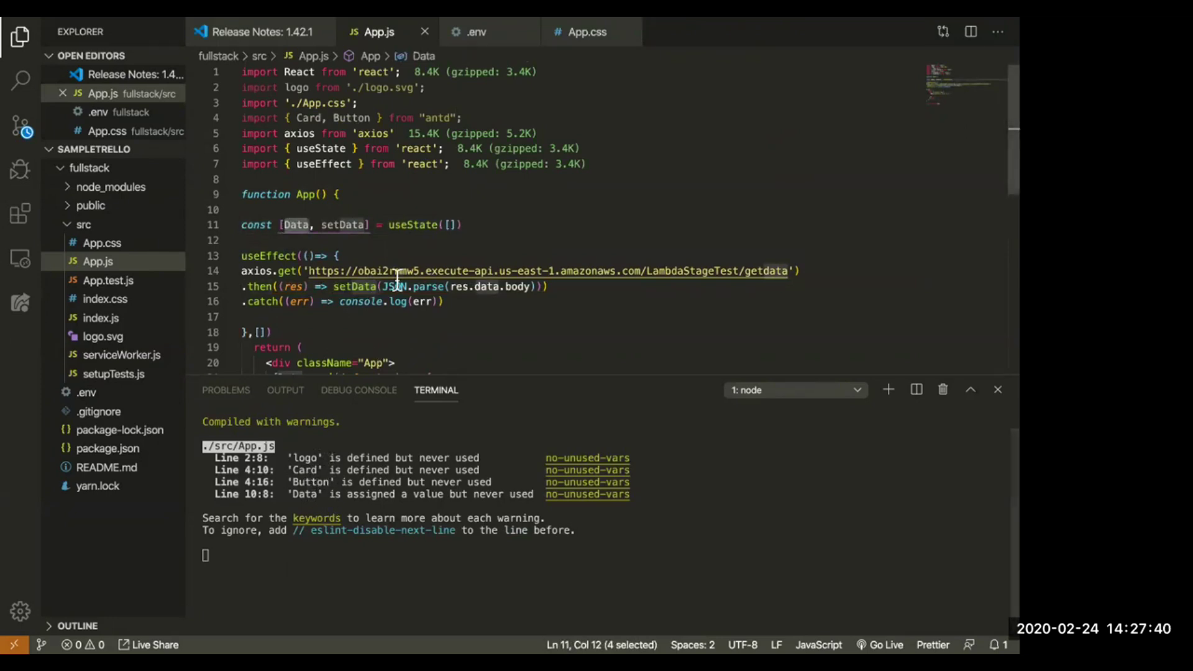
pyautogui.scroll(-3, 398, 280)
pyautogui.click(286, 256)
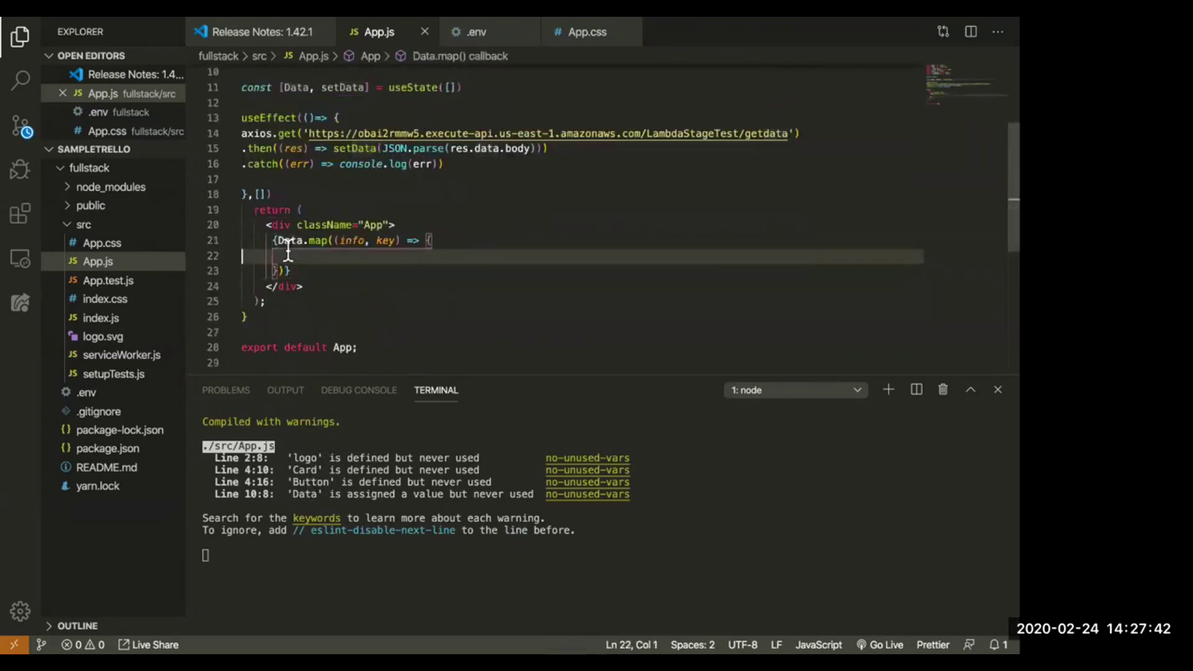
pyautogui.scroll(3, 350, 188)
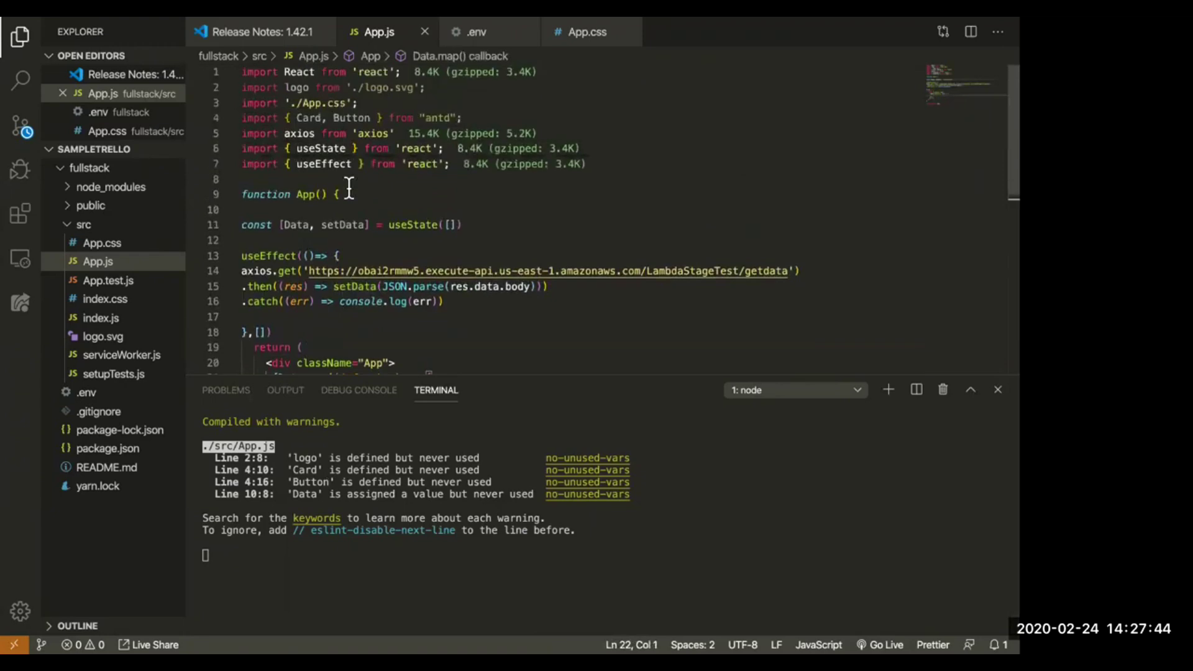
pyautogui.scroll(-4, 349, 188)
pyautogui.scroll(4, 349, 188)
pyautogui.scroll(-4, 350, 189)
pyautogui.scroll(2, 345, 174)
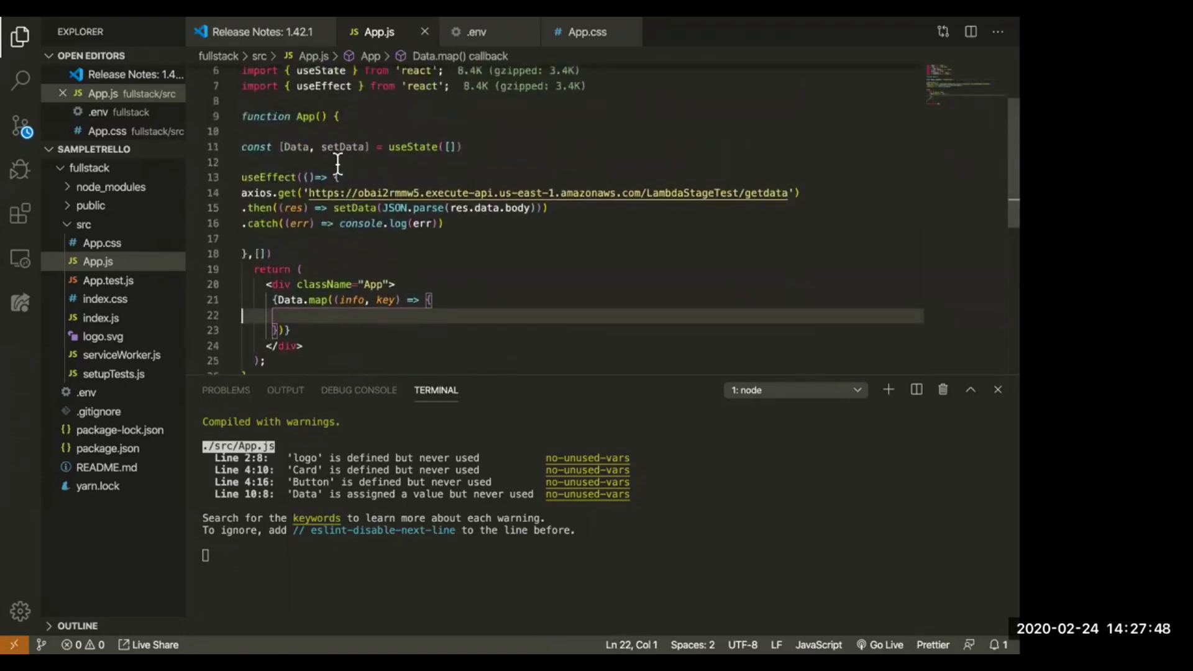
# Remove the stray blank line under the state declaration
pyautogui.click(339, 161)
pyautogui.press('BackSpace')
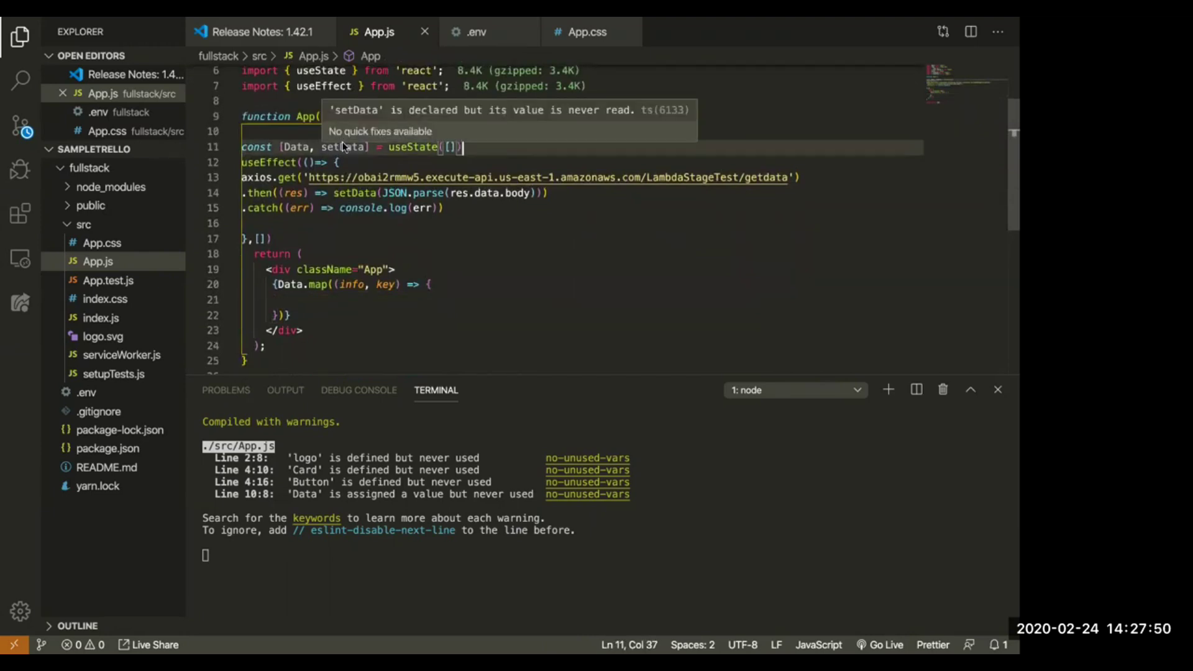
pyautogui.click(389, 146)
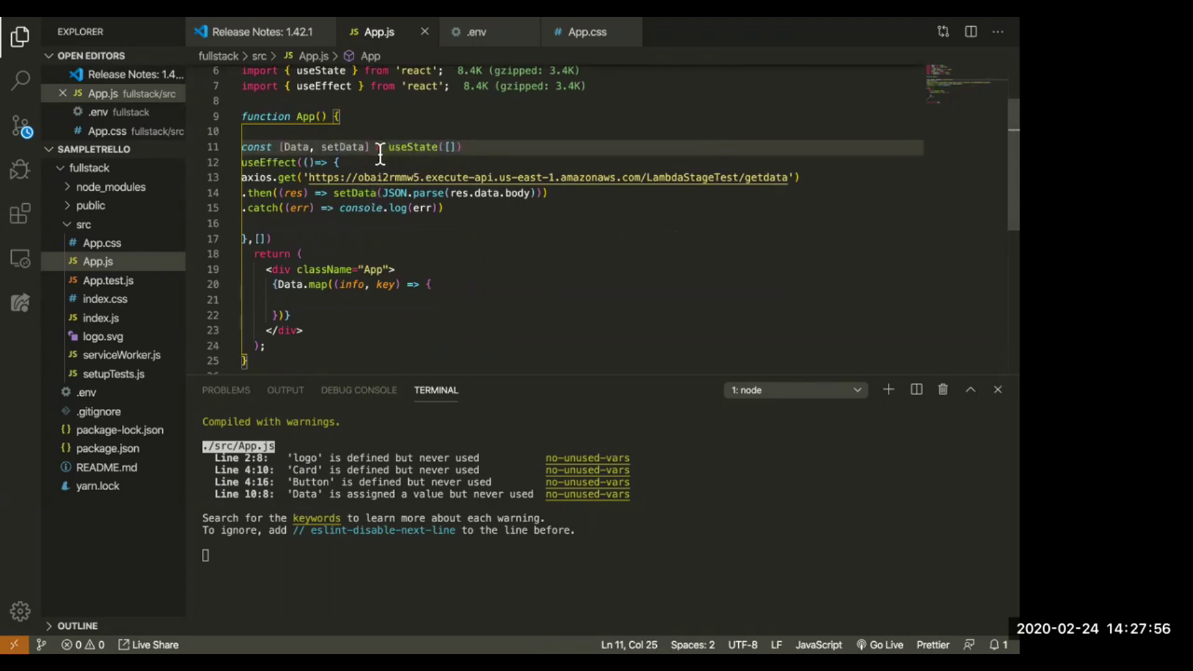
pyautogui.scroll(1, 380, 154)
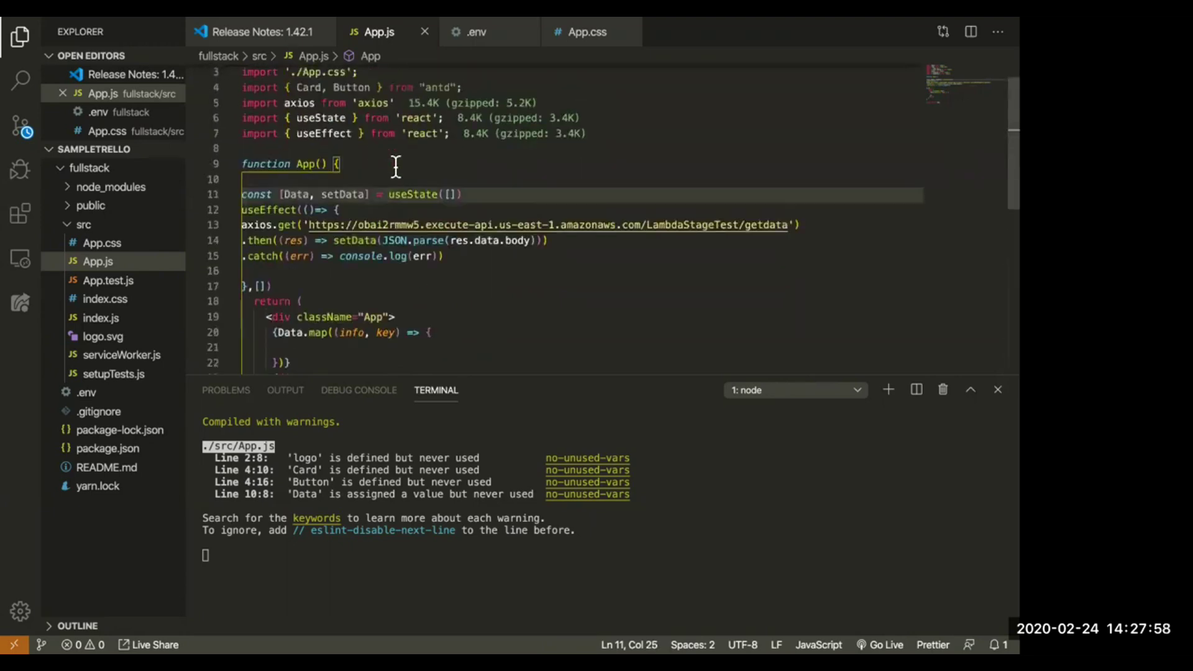
pyautogui.scroll(-3, 358, 286)
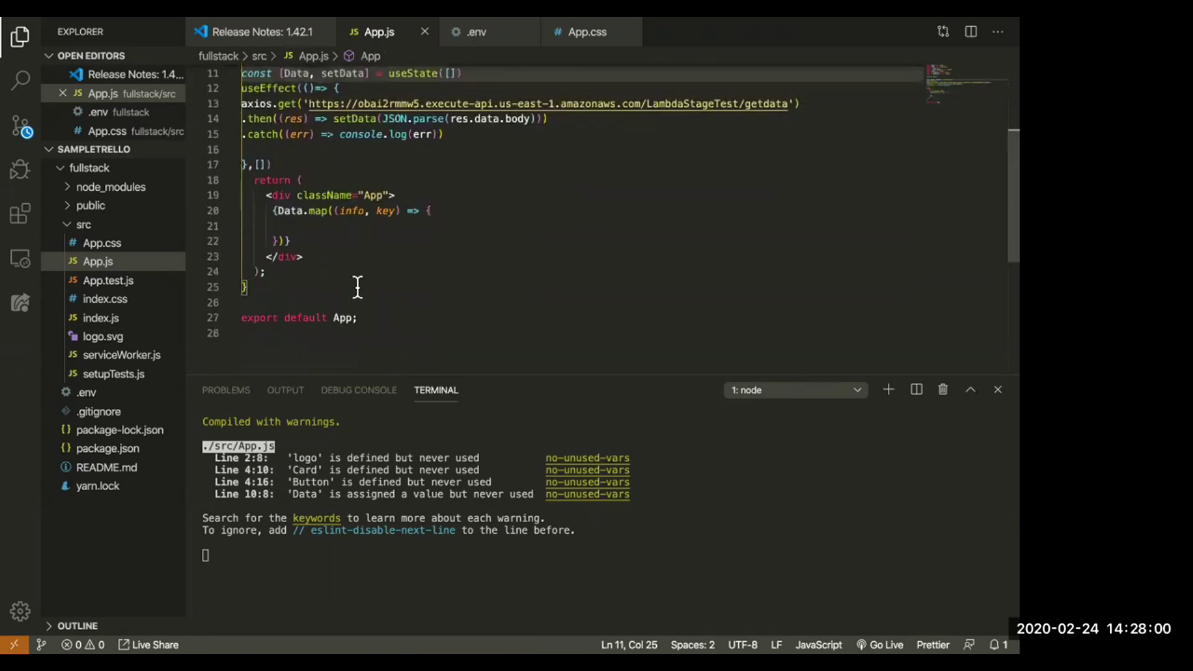
# Write return <Cards/> inside the map callback body
pyautogui.click(442, 226)
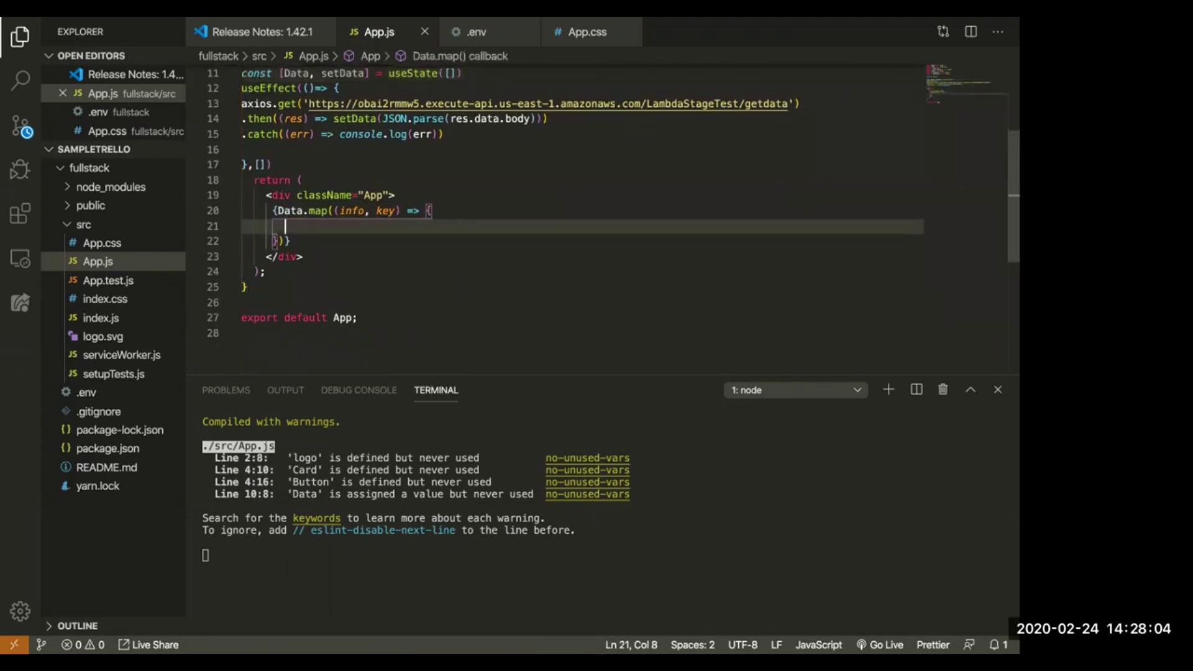
pyautogui.write('return ')
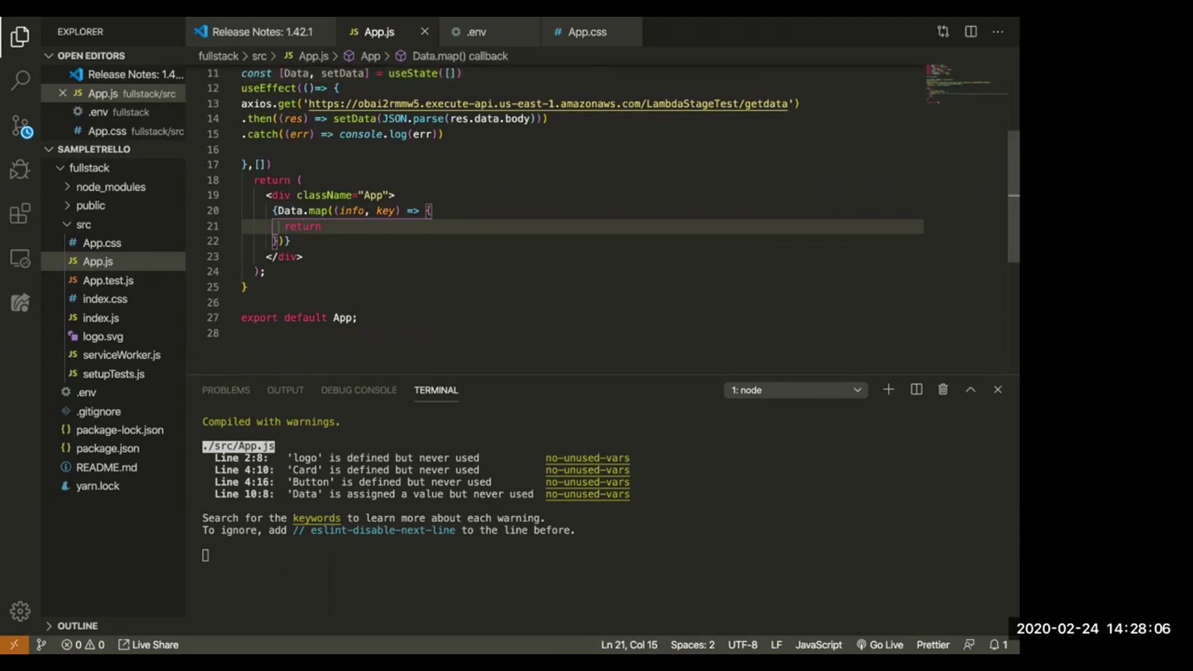
pyautogui.write('<Cards/>')
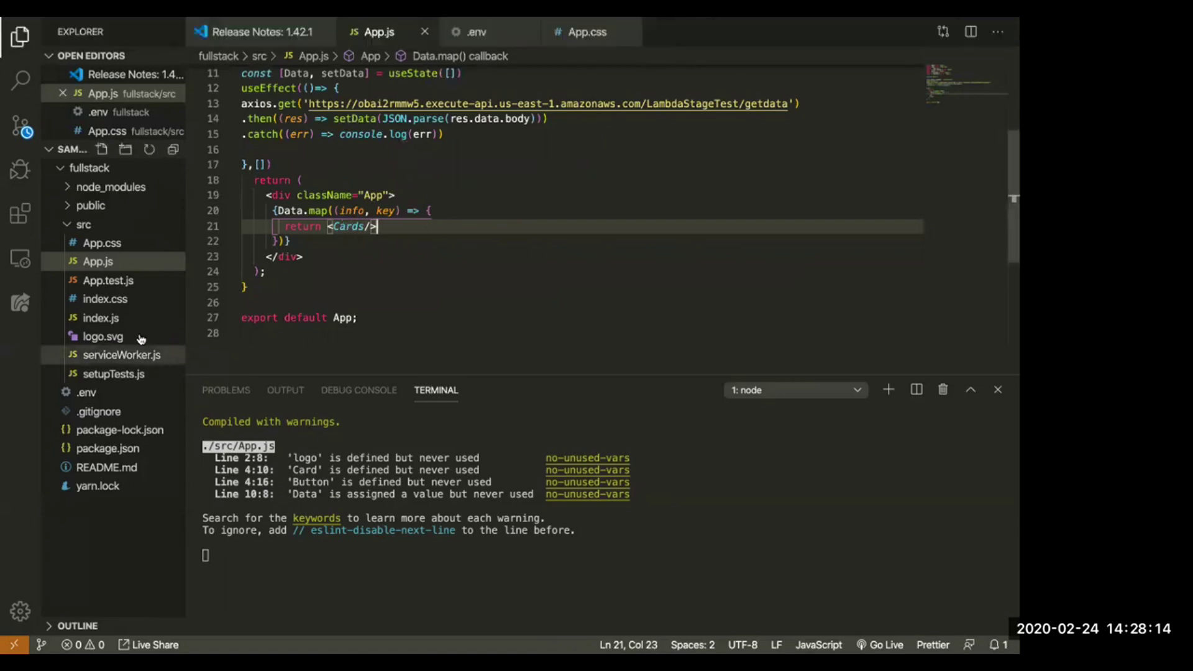
# Create src/Cards.js starting with import react from 'react'
pyautogui.rightClick(110, 224)
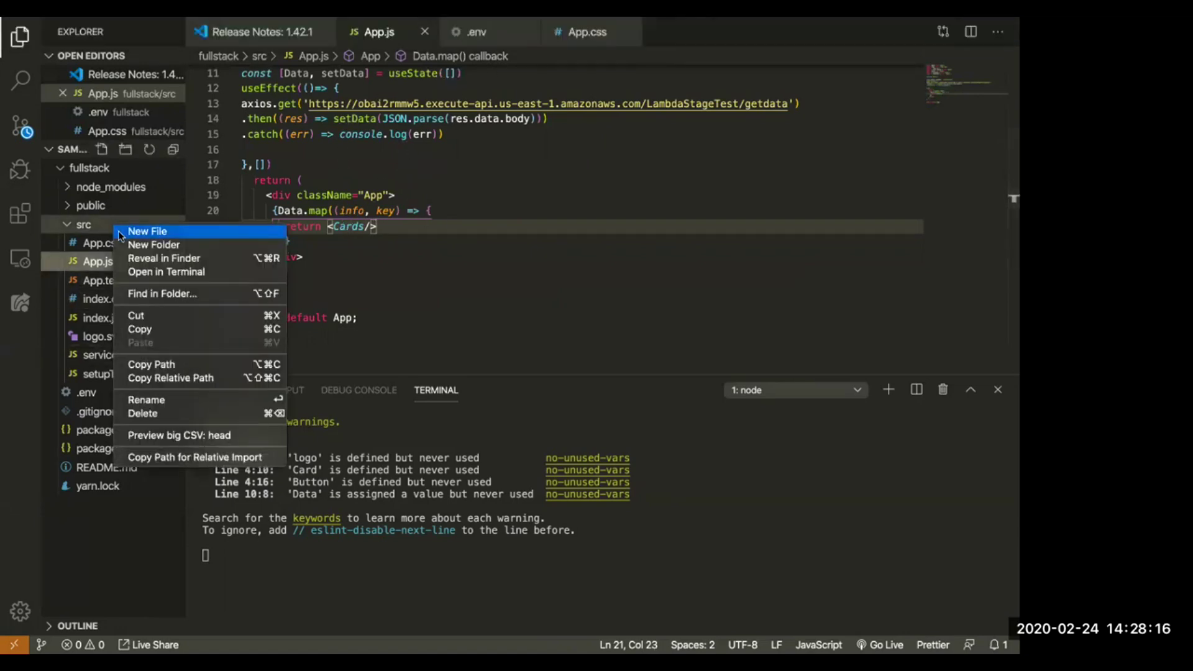
pyautogui.click(120, 234)
pyautogui.write('Cards.js')
pyautogui.press('Return')
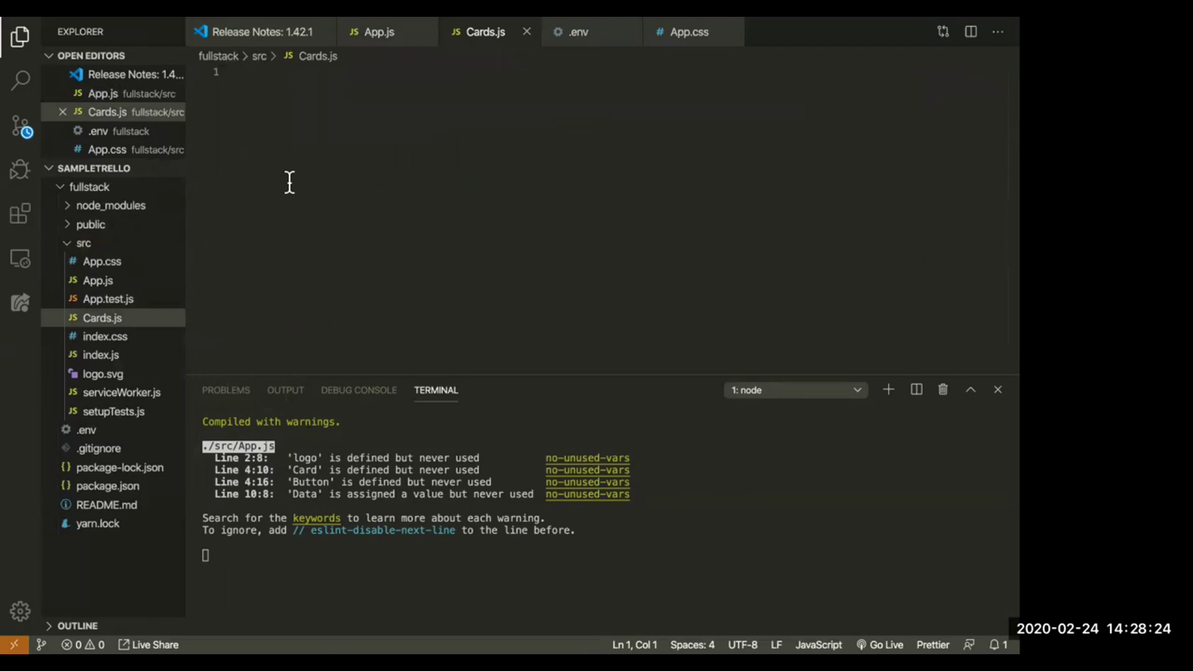
pyautogui.click(290, 183)
pyautogui.write('import re')
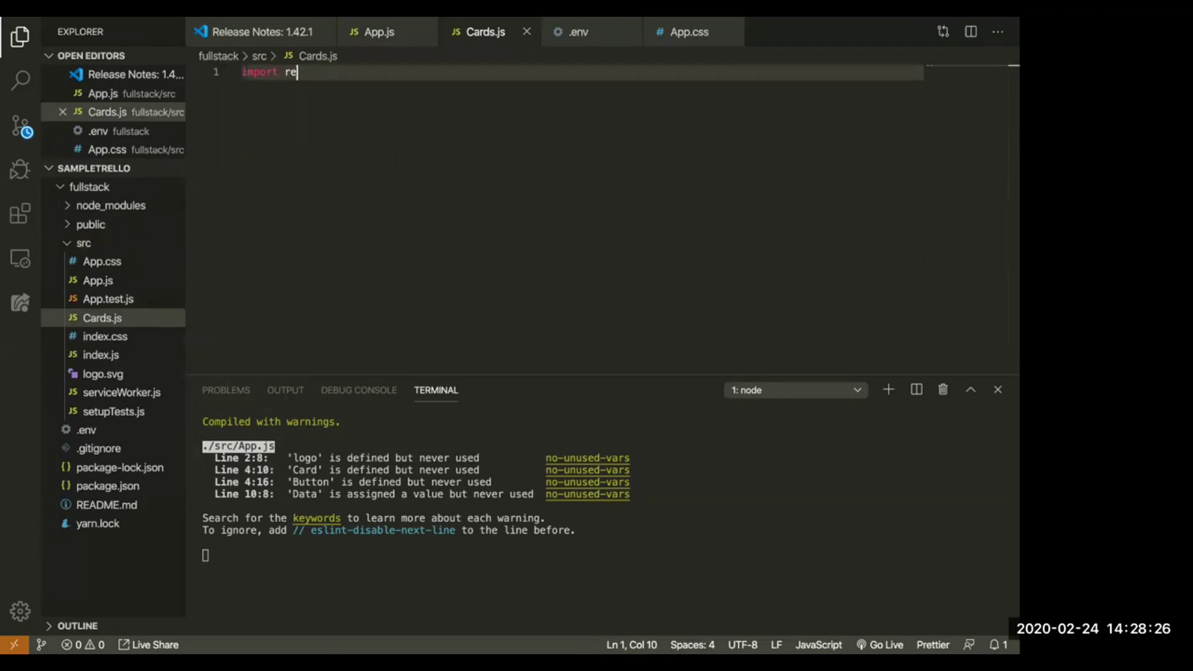
pyautogui.write("act from 'react")
pyautogui.press('Return')
pyautogui.press('Return')
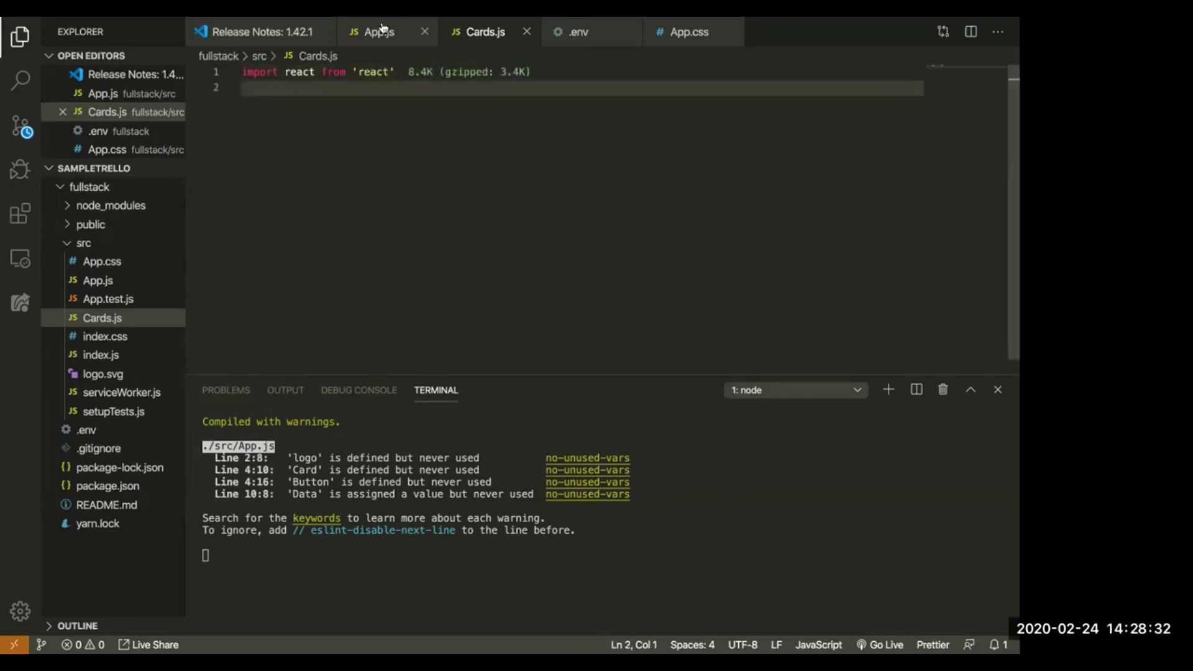
# Copy App.js's antd Card, Button import into Cards.js and capitalize React in the import
pyautogui.click(380, 31)
pyautogui.scroll(4, 288, 124)
pyautogui.tripleClick(300, 118)
pyautogui.hotkey('ctrl', 'c')
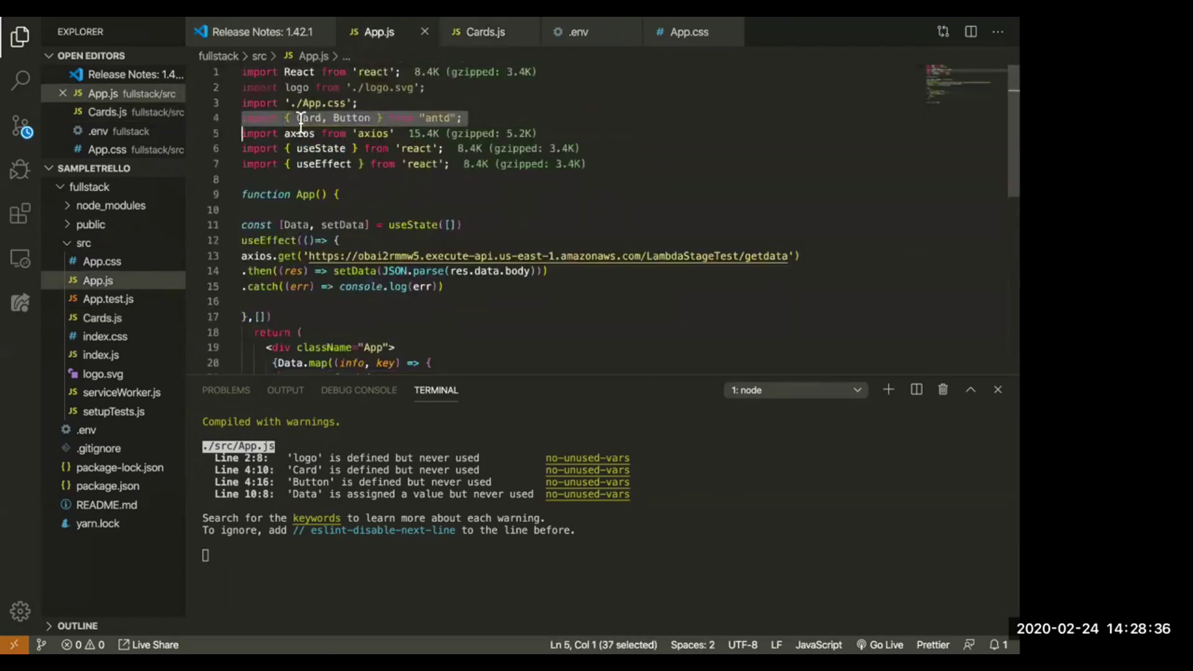
pyautogui.click(479, 32)
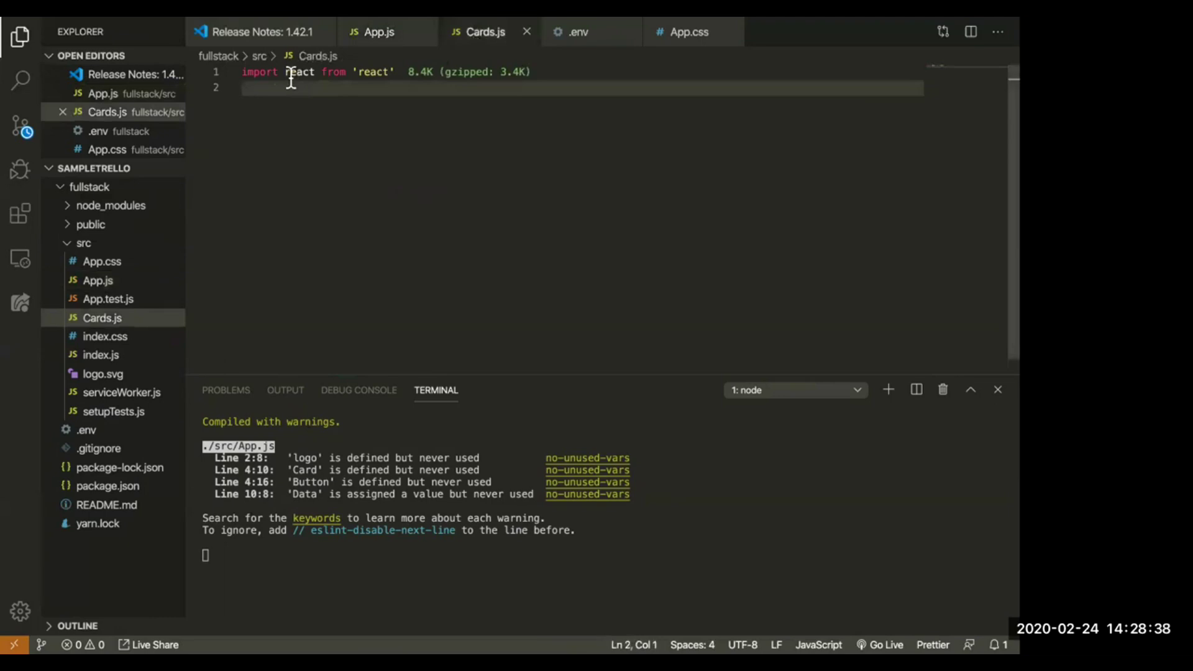
pyautogui.click(290, 73)
pyautogui.press('BackSpace')
pyautogui.write('R')
pyautogui.click(317, 109)
pyautogui.hotkey('ctrl', 'v')
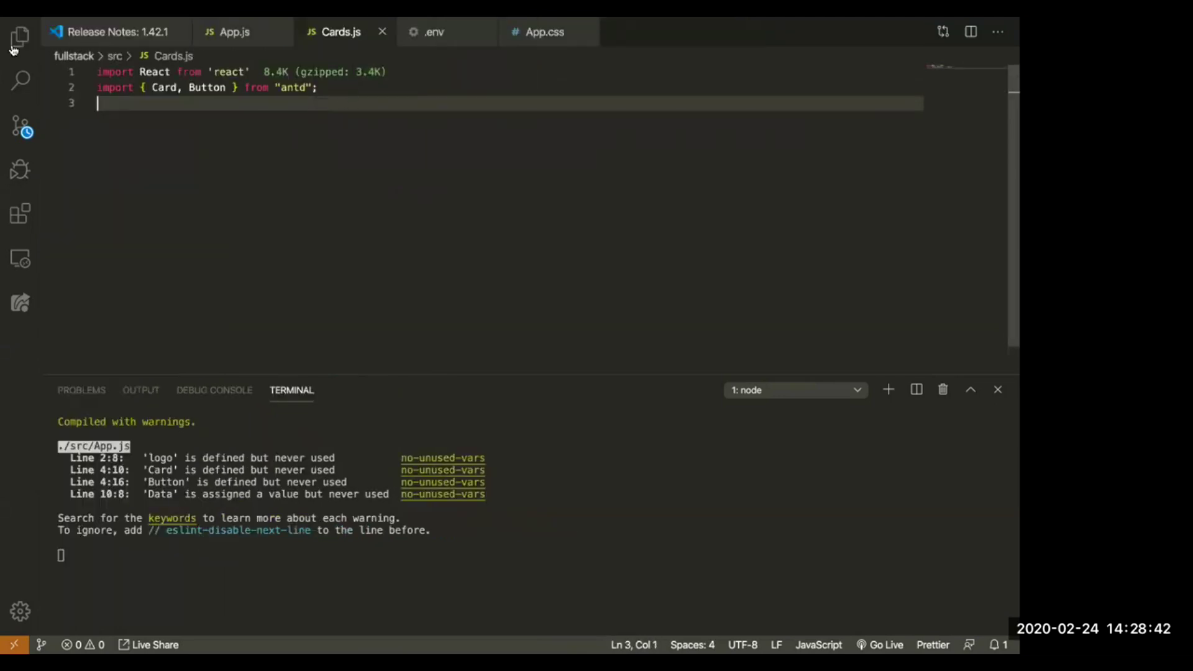
pyautogui.click(423, 170)
# Write an export default function returning a <Card> containing 'some text'
pyautogui.press('Return')
pyautogui.write('function')
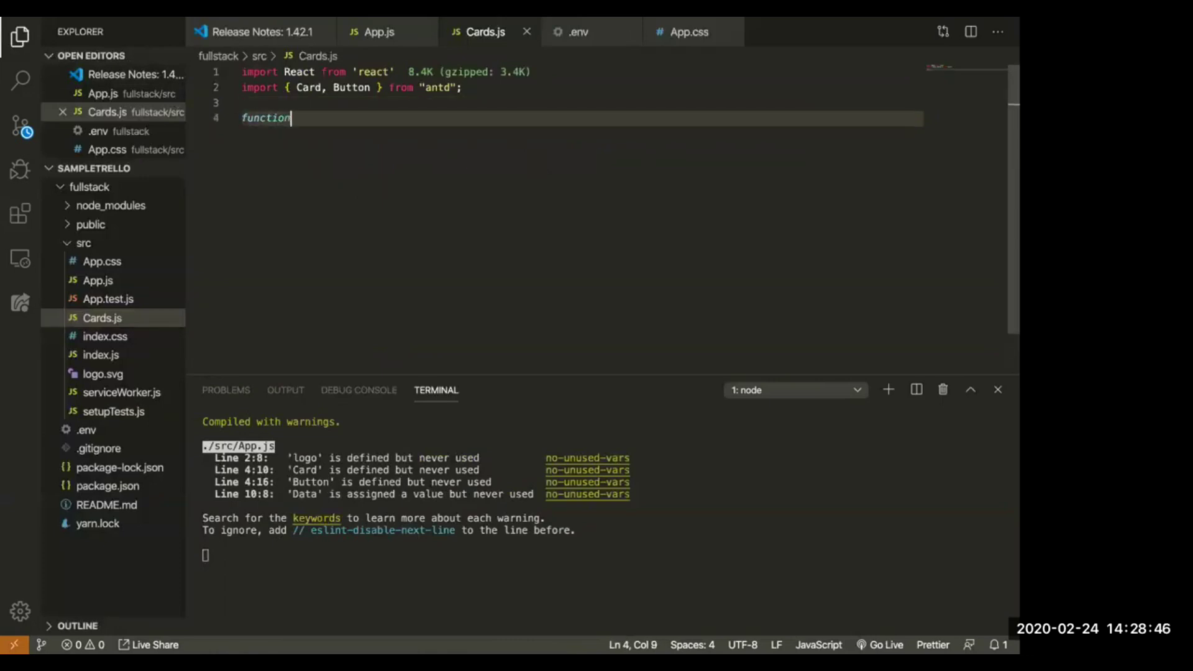
pyautogui.click(242, 118)
pyautogui.write('export default')
pyautogui.press('End')
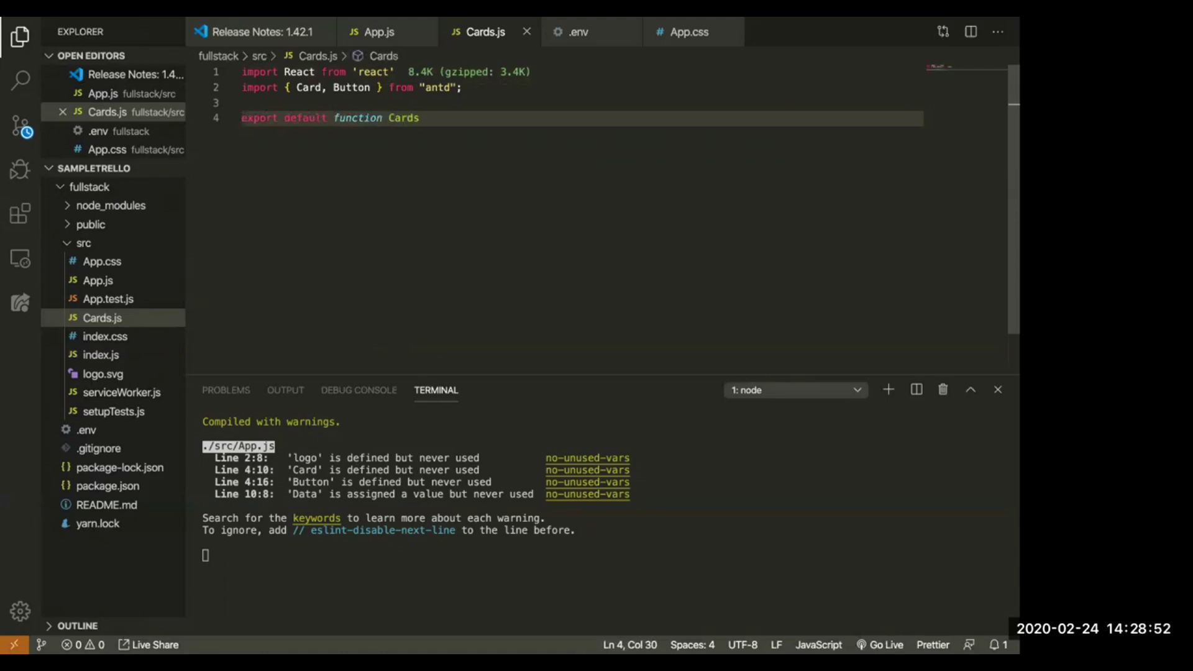
pyautogui.write('(){')
pyautogui.press('Return')
pyautogui.write('return ')
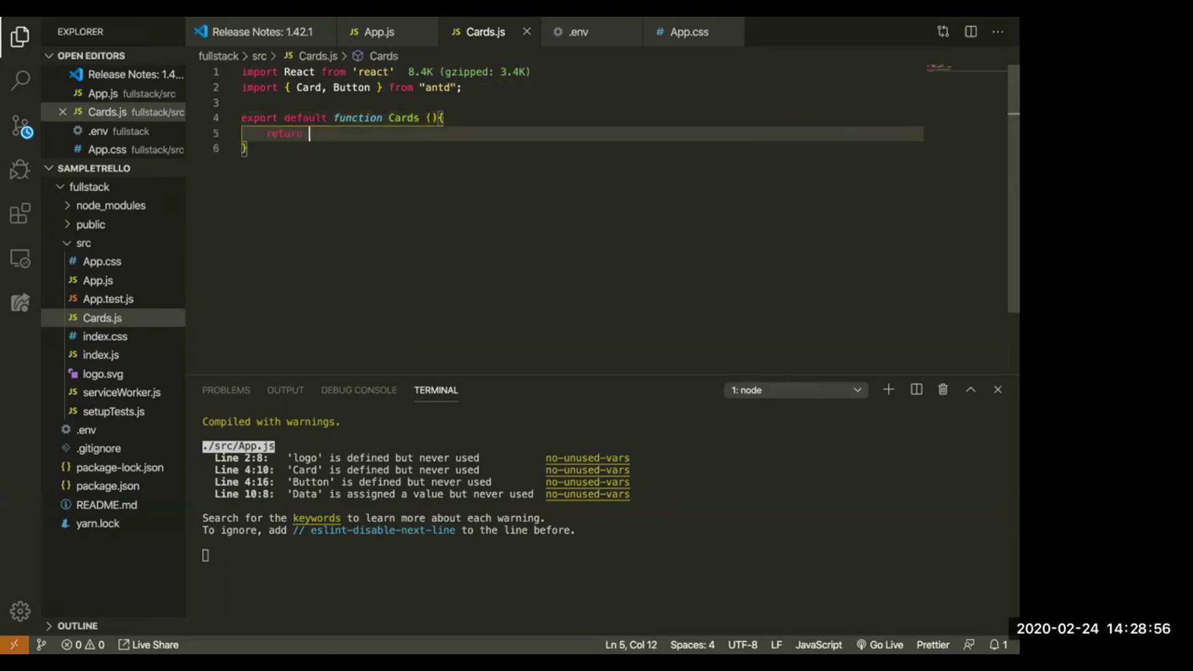
pyautogui.write('<Card></Card>')
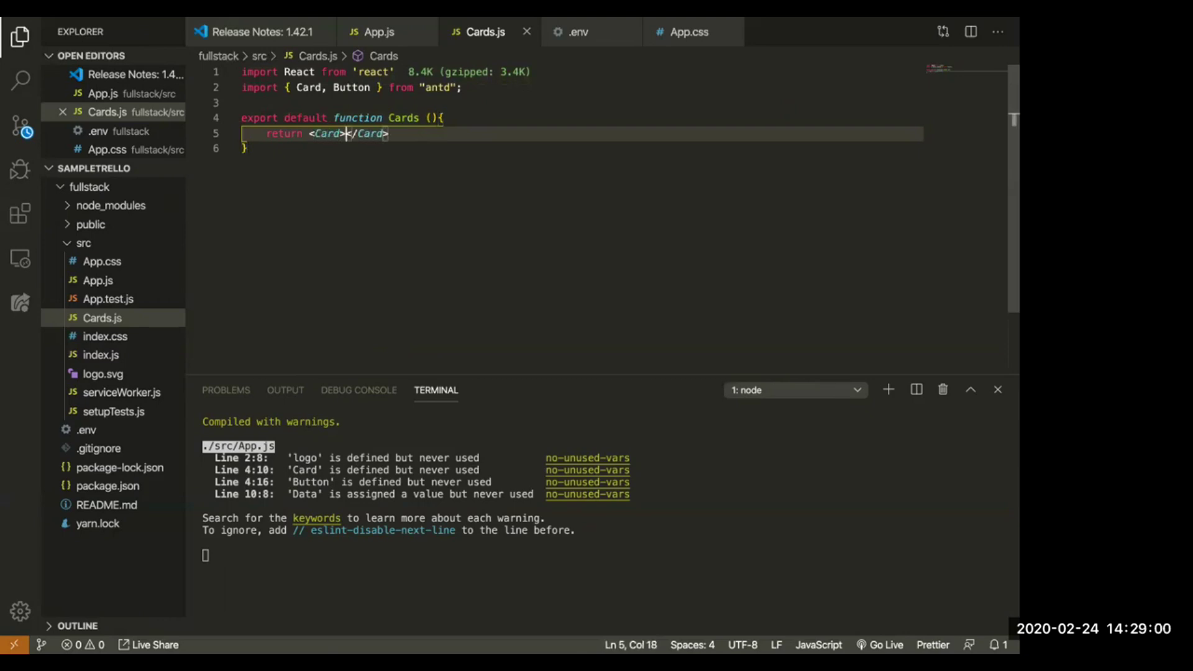
pyautogui.press('Return')
pyautogui.write('some text')
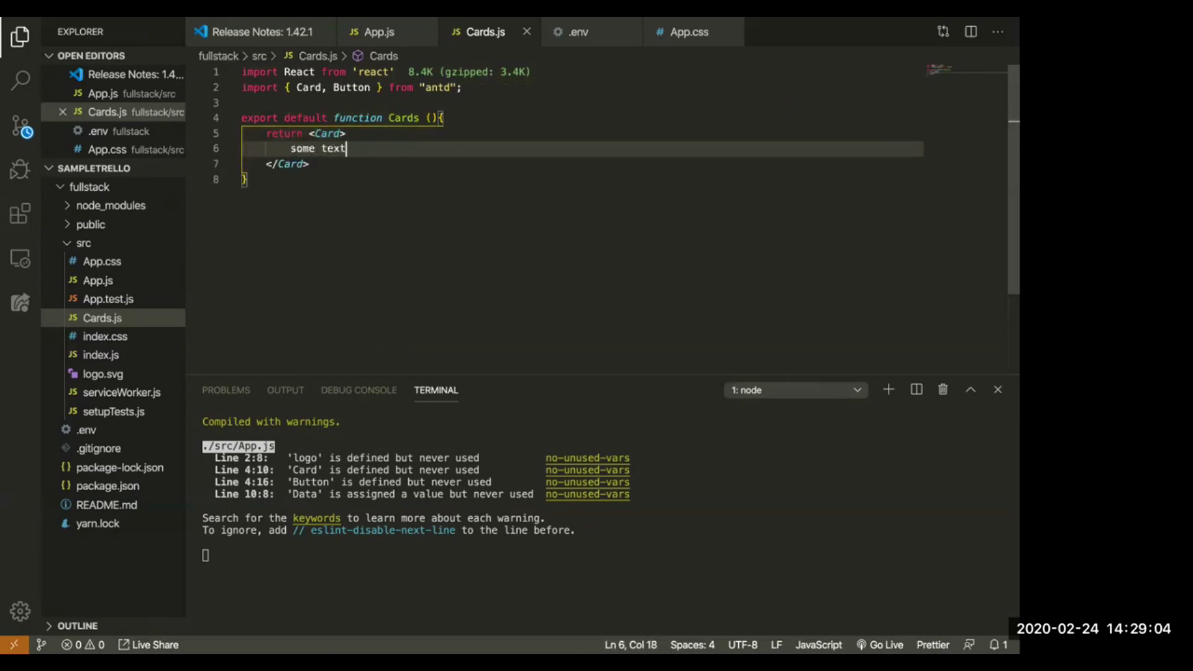
# Move the Data state declaration line up into the App function in App.js
pyautogui.click(390, 31)
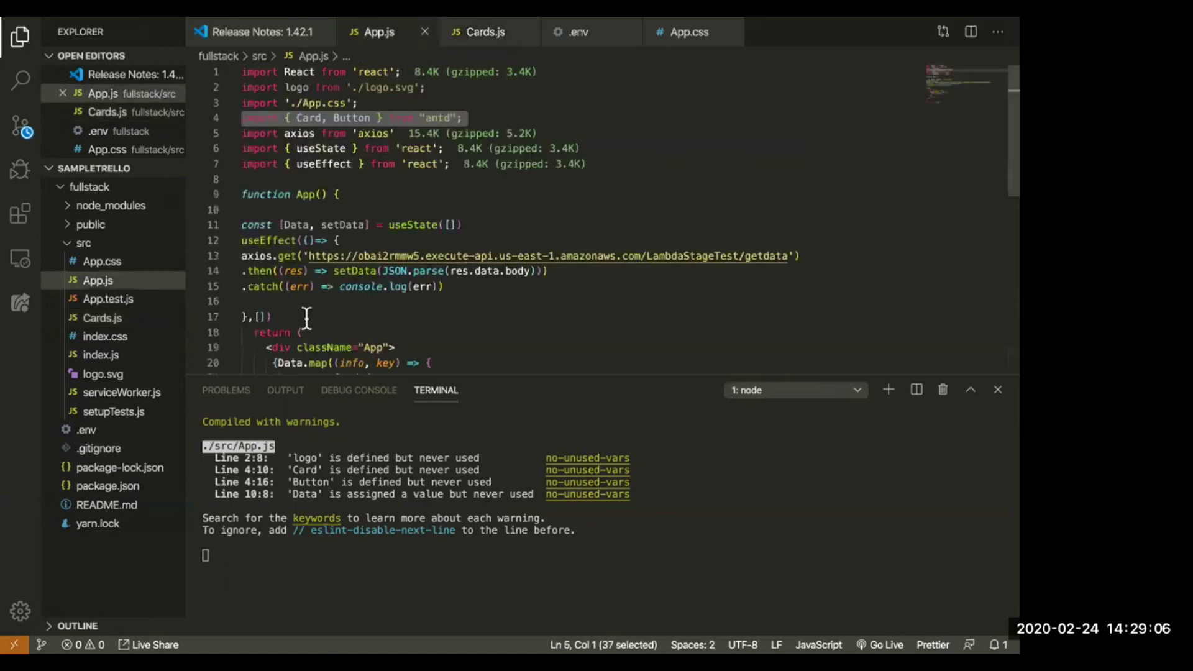
pyautogui.scroll(-1, 306, 317)
pyautogui.scroll(-1, 306, 317)
pyautogui.scroll(2, 306, 314)
pyautogui.click(298, 222)
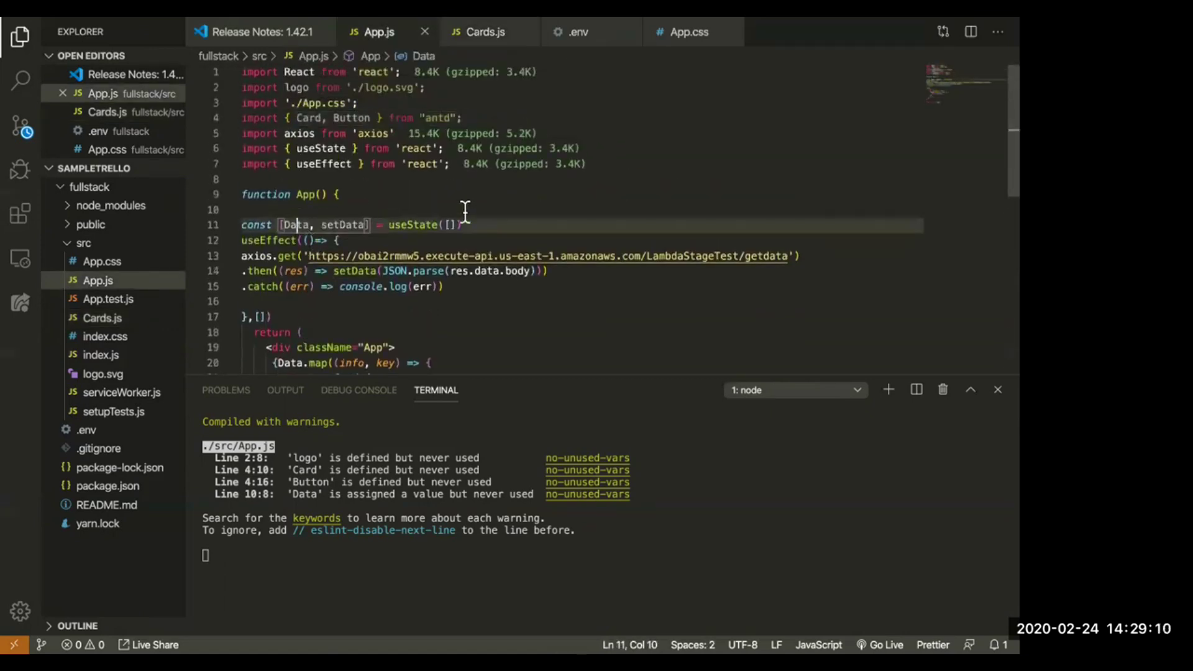
pyautogui.hotkey('ctrl', 'Up')
pyautogui.hotkey('ctrl', 'Up')
pyautogui.hotkey('alt', 'Up')
pyautogui.press('Down')
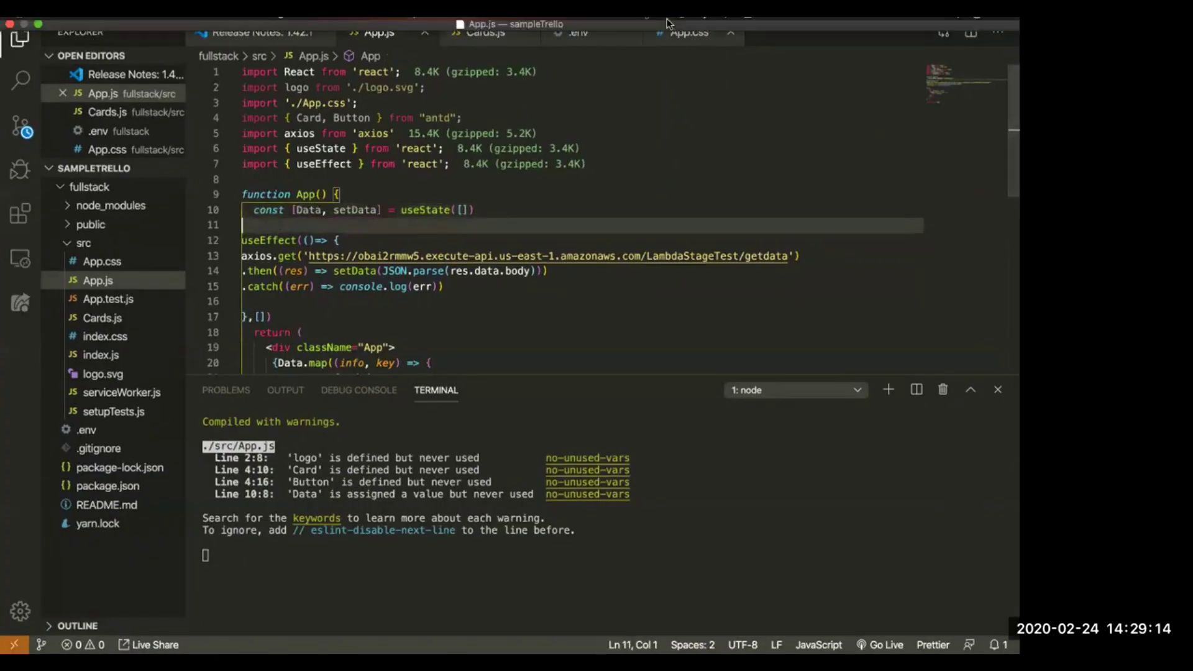
# Check the React app in the browser, then return to the code editor
pyautogui.hotkey('ctrl', 'Left')
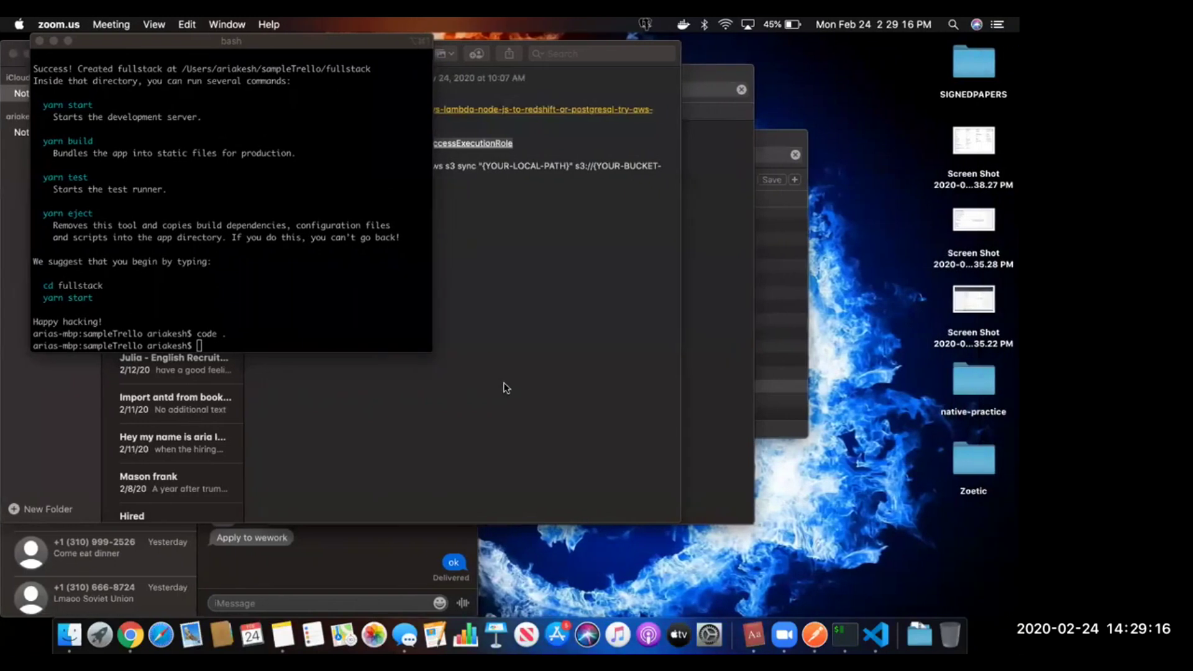
pyautogui.hotkey('ctrl', 'Up')
pyautogui.click(600, 67)
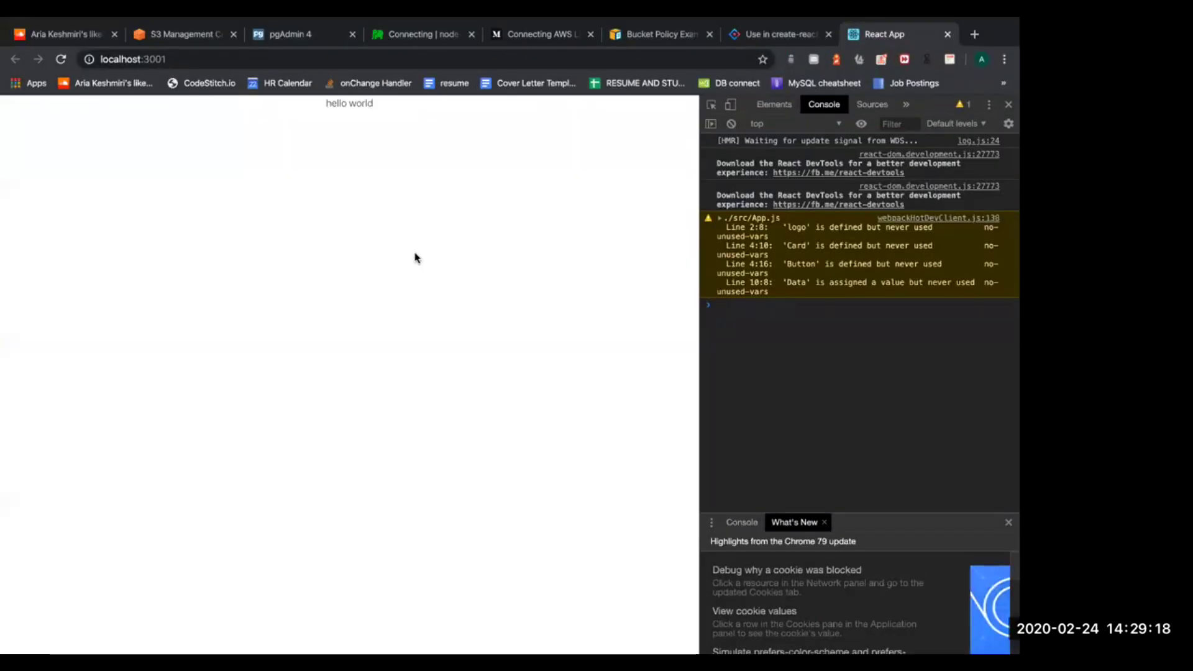
pyautogui.hotkey('ctrl', 'Right')
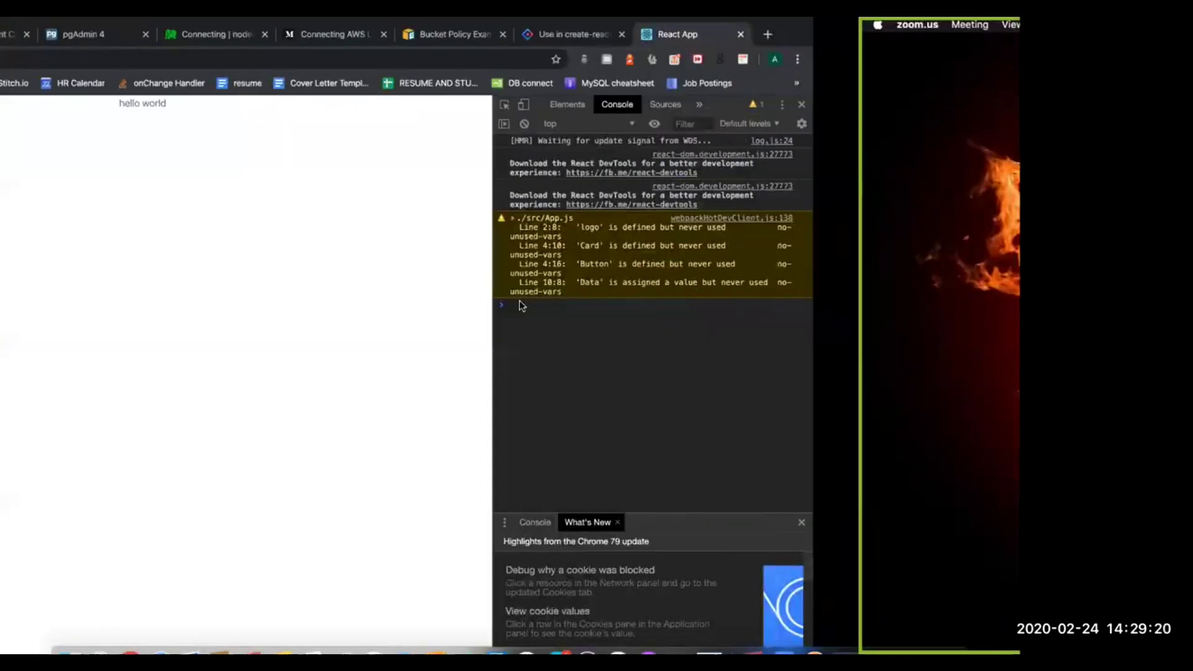
pyautogui.hotkey('ctrl', 'Right')
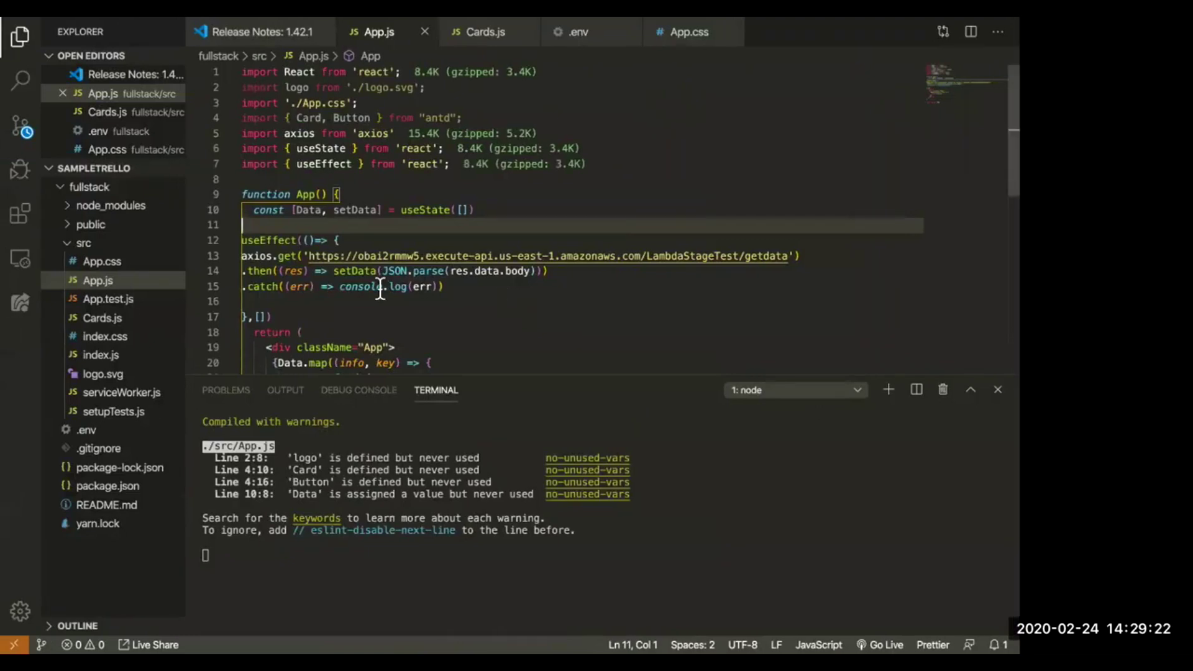
# Review the dev server terminal, the Cards component and the App.js source
pyautogui.scroll(-4, 381, 291)
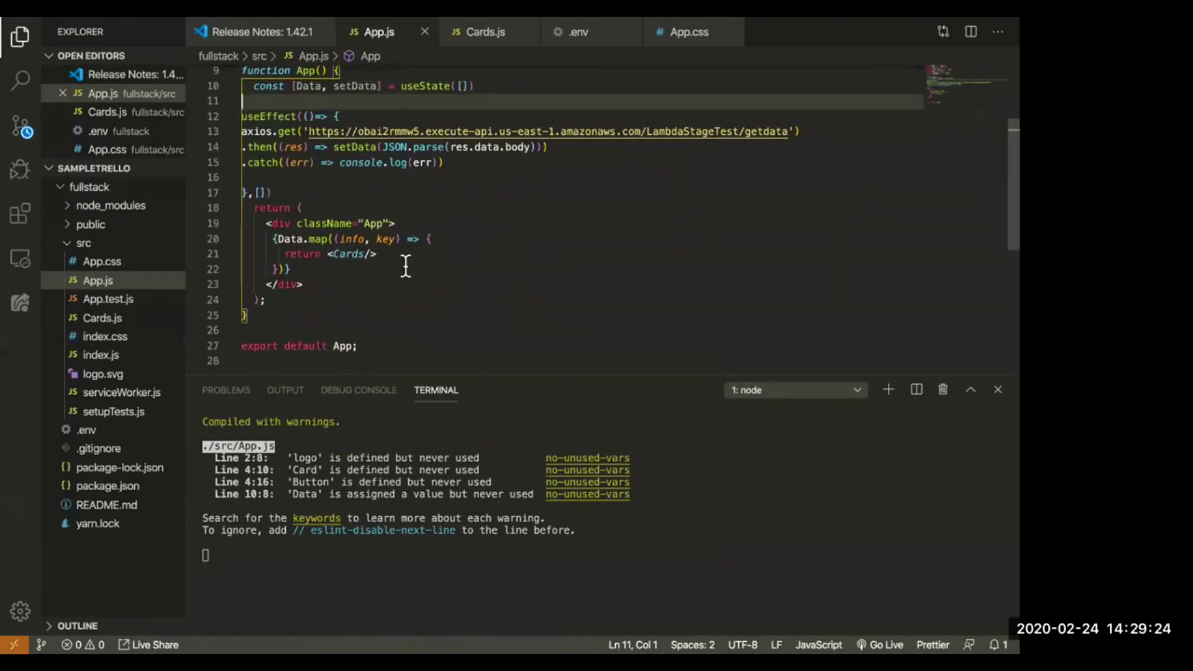
pyautogui.click(467, 600)
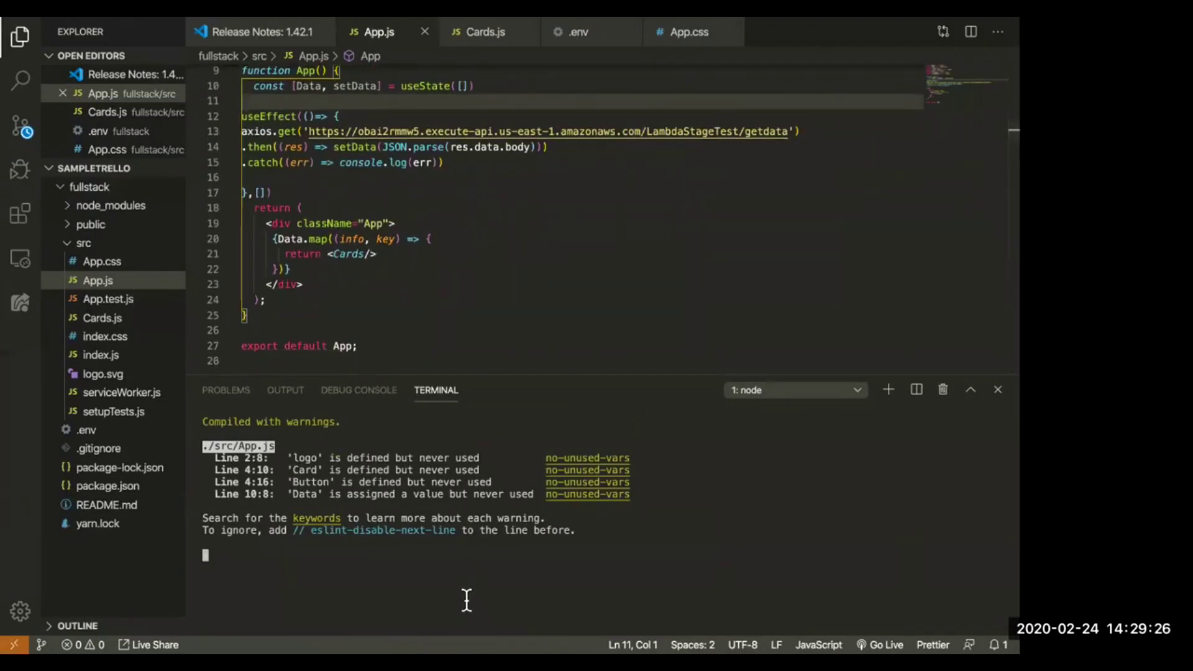
pyautogui.click(486, 32)
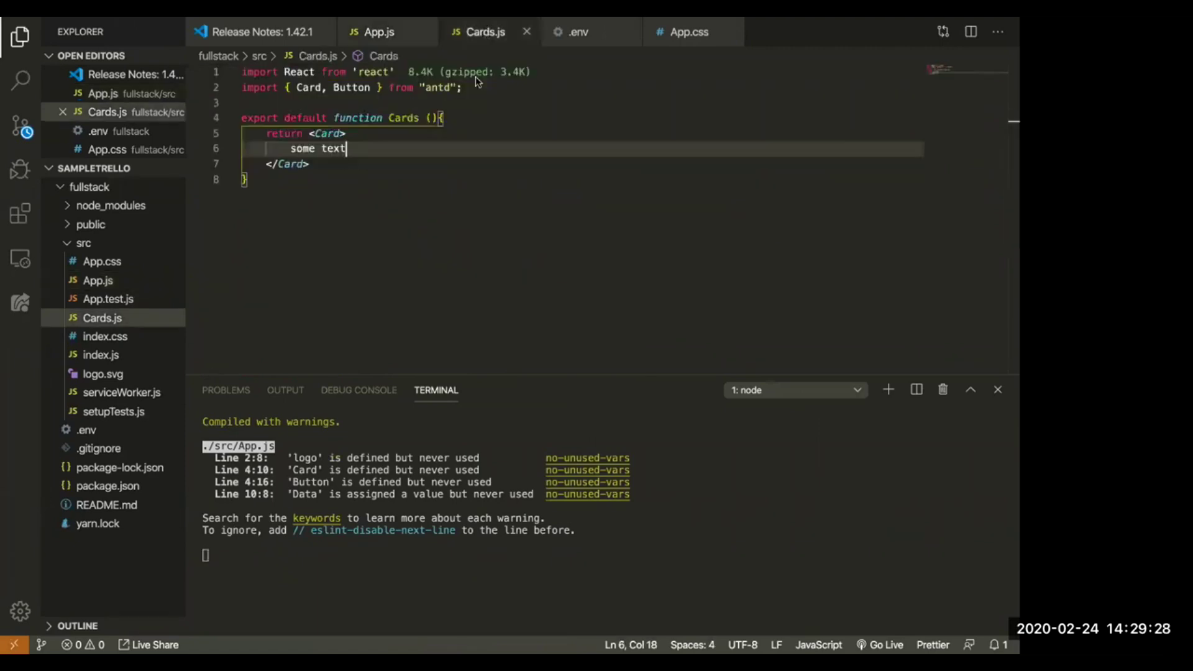
pyautogui.click(380, 32)
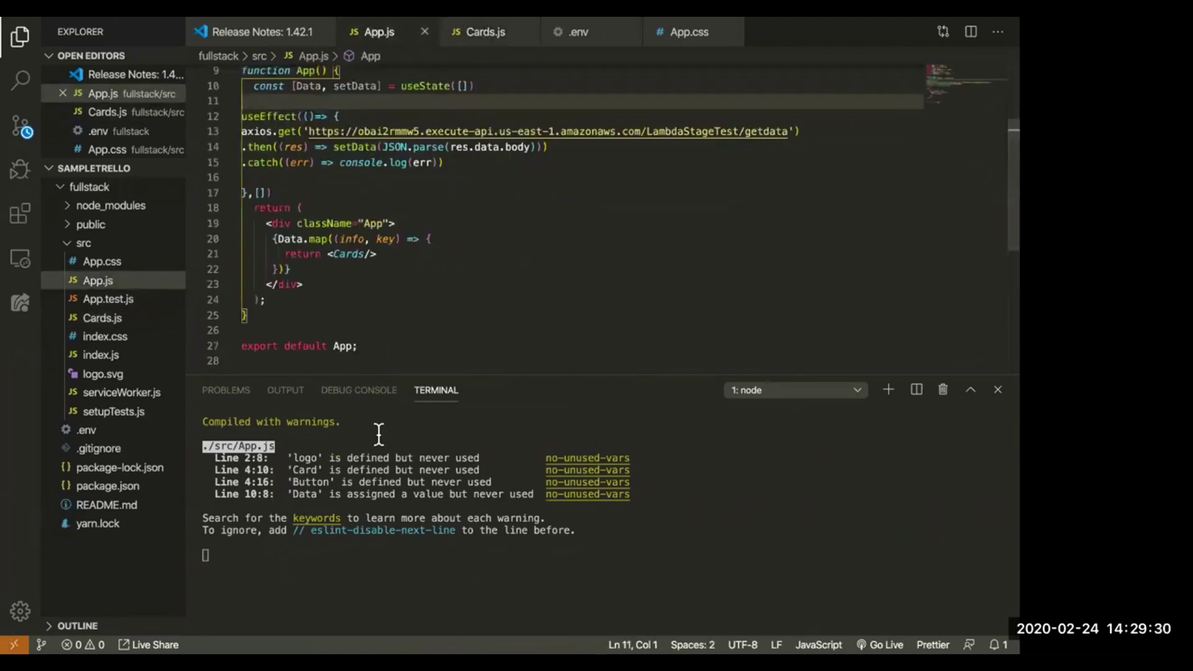
pyautogui.click(447, 272)
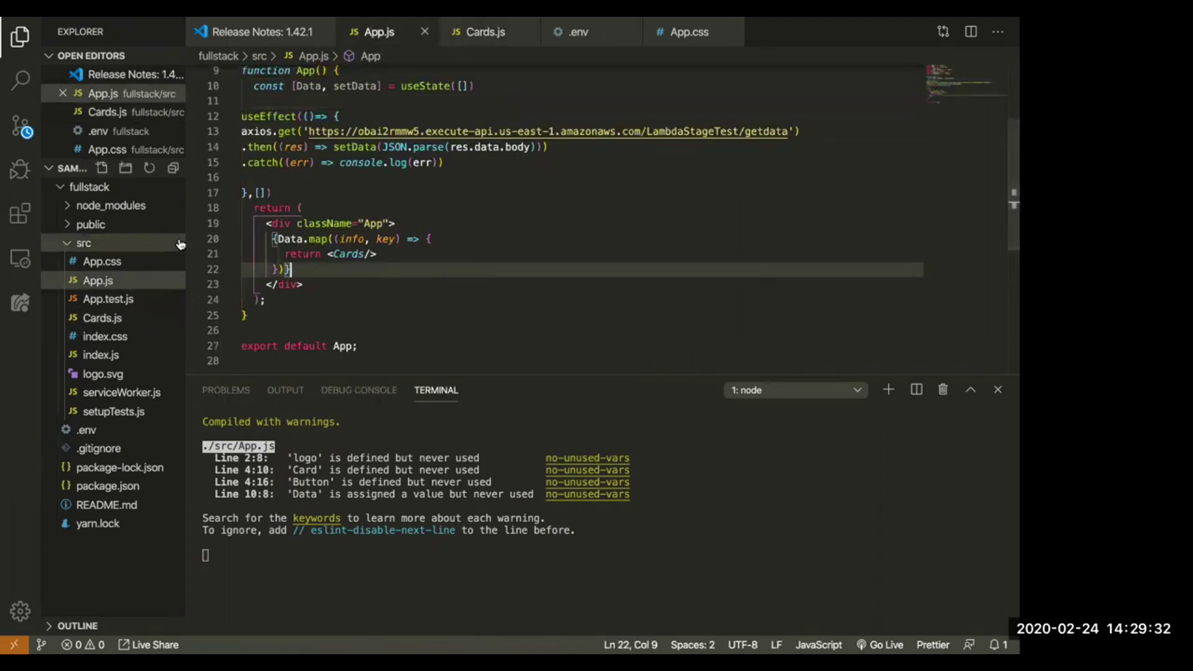
pyautogui.scroll(3, 381, 260)
pyautogui.scroll(-3, 380, 260)
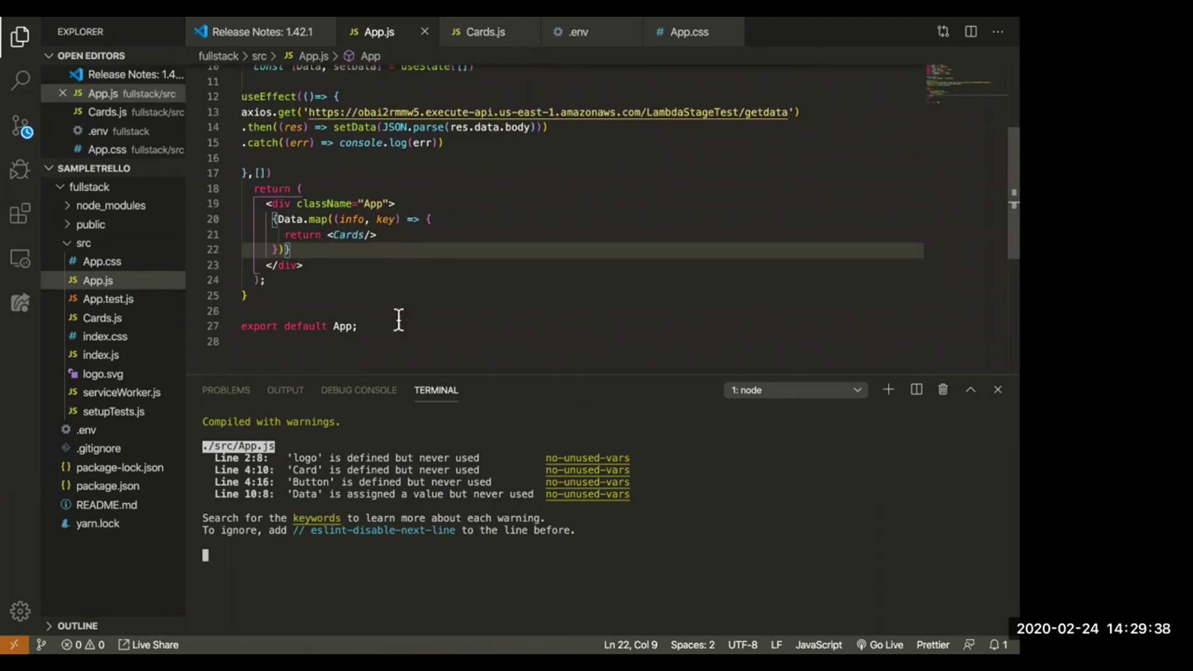
pyautogui.scroll(3, 509, 292)
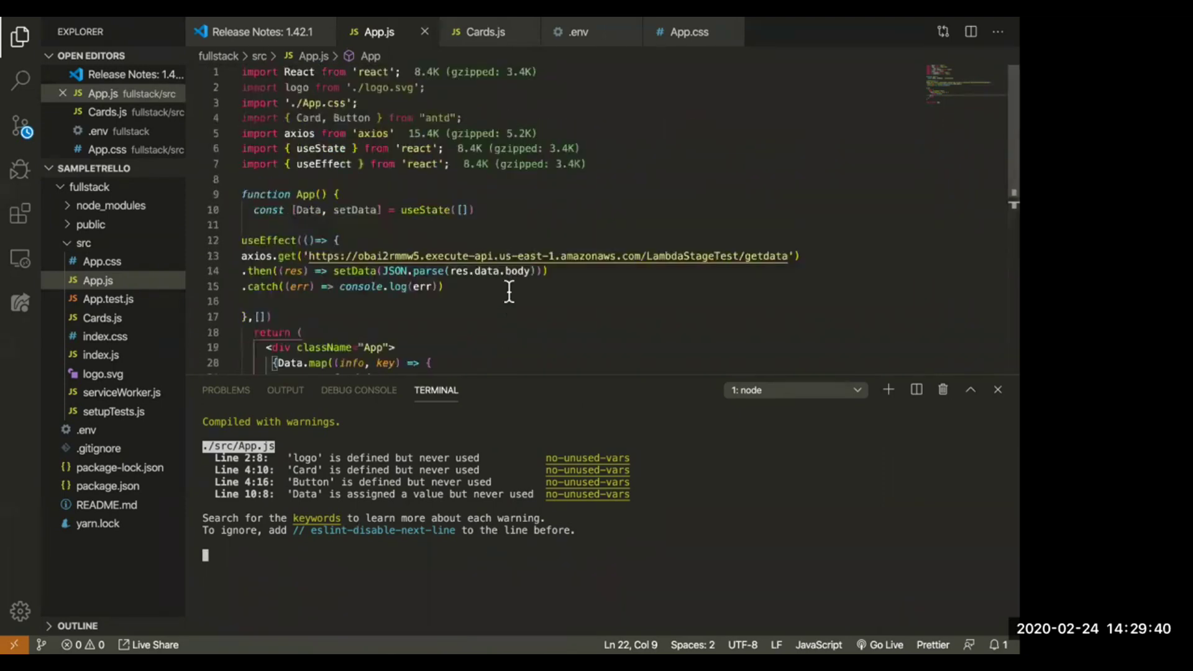
pyautogui.moveTo(505, 19)
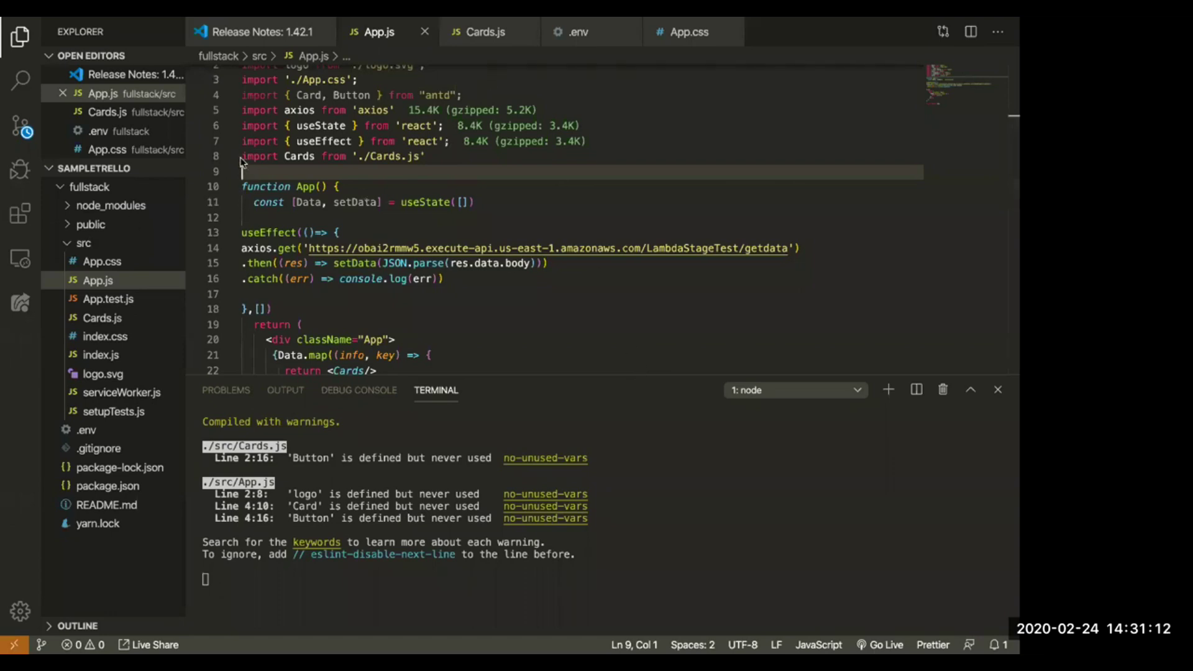
pyautogui.scroll(-2, 427, 173)
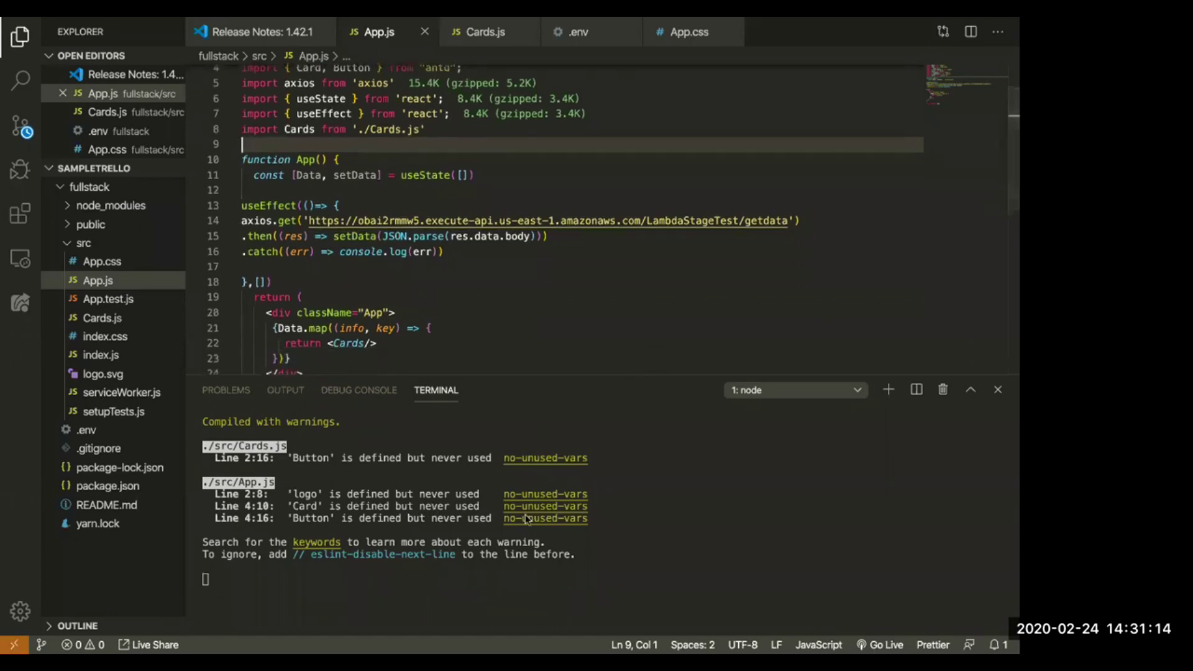
pyautogui.scroll(-3, 451, 293)
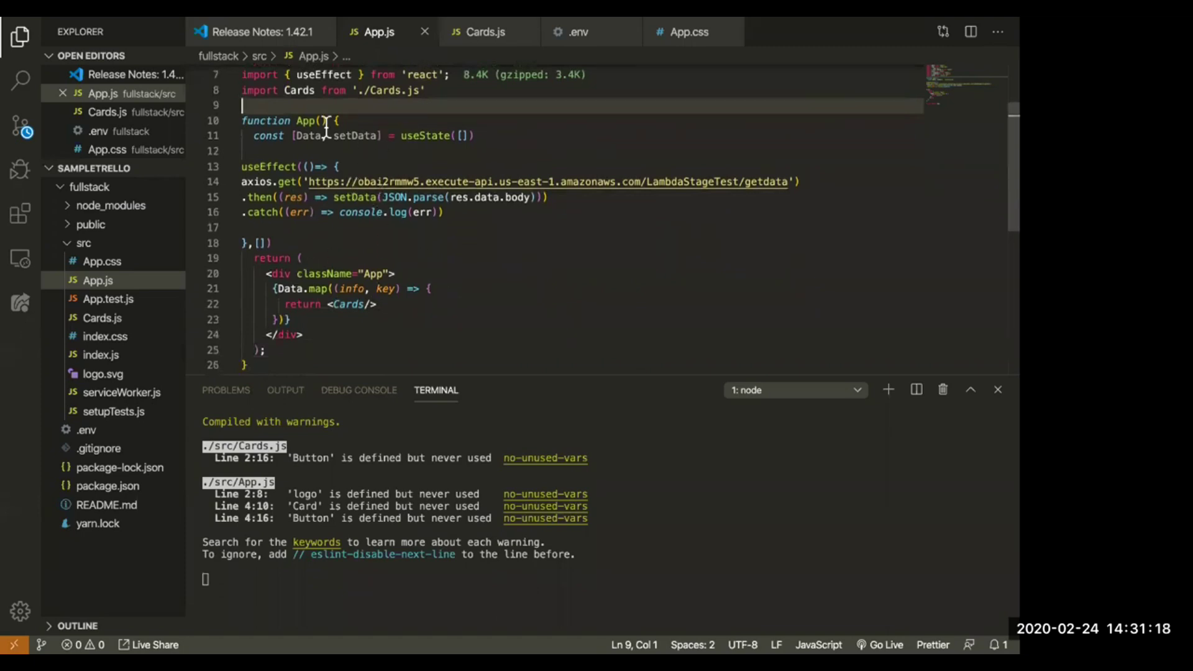
# Unindent the const line, delete the empty line under it, and check the browser
pyautogui.click(253, 137)
pyautogui.press('BackSpace')
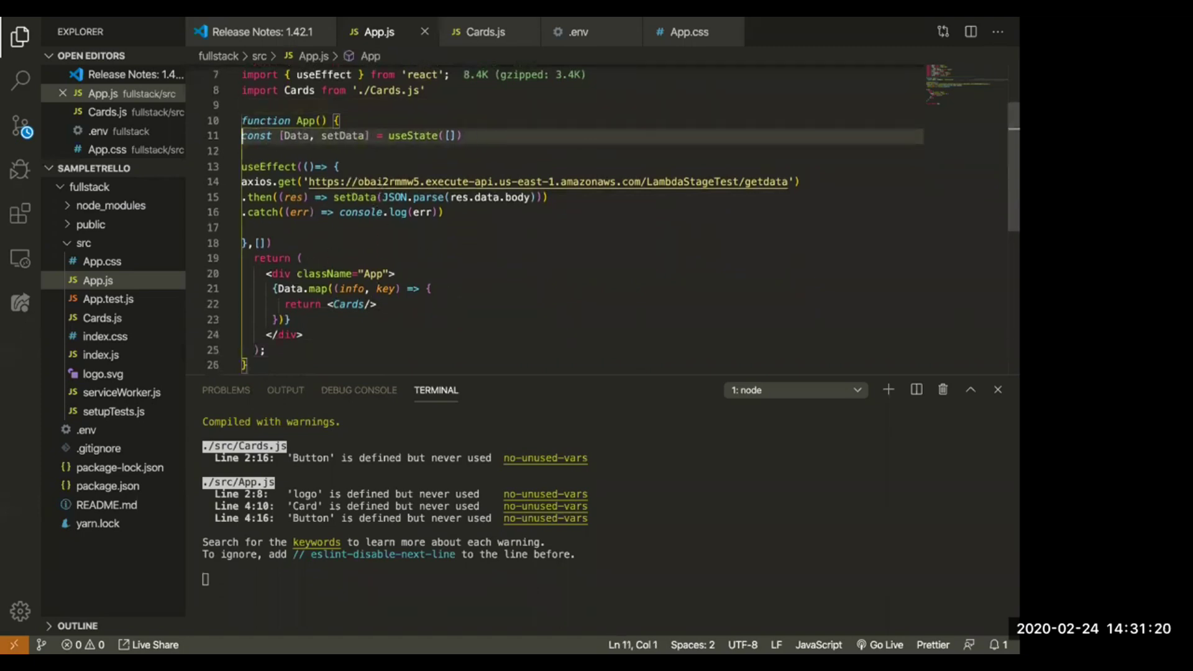
pyautogui.click(352, 152)
pyautogui.press('BackSpace')
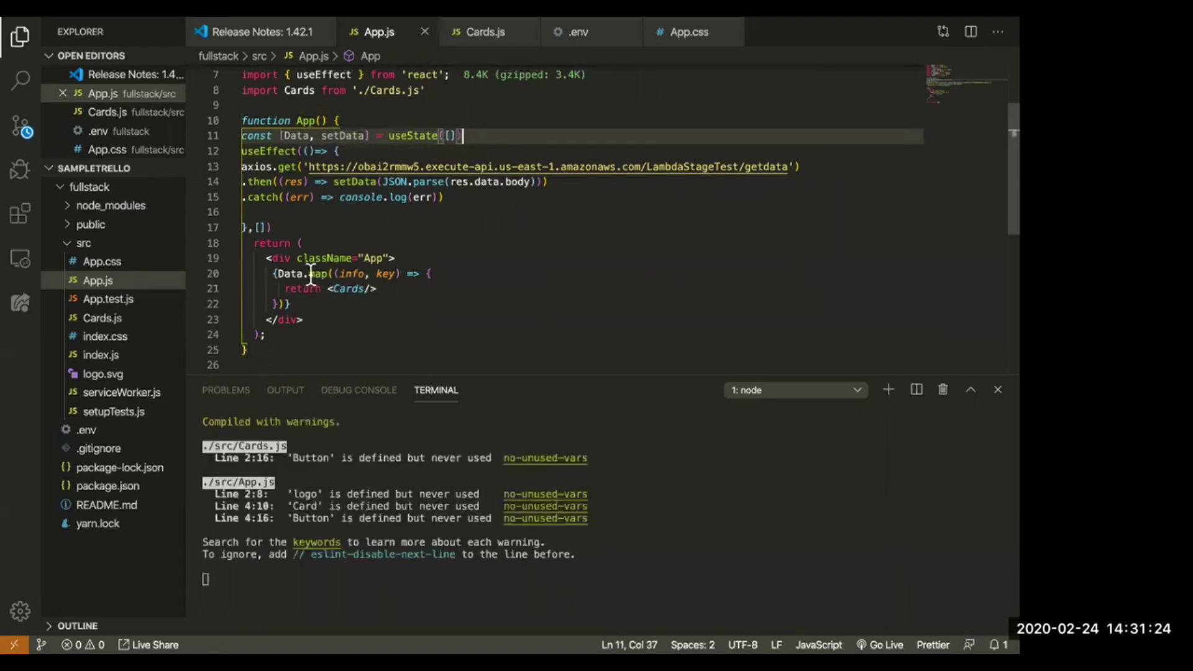
pyautogui.press('super+Tab')
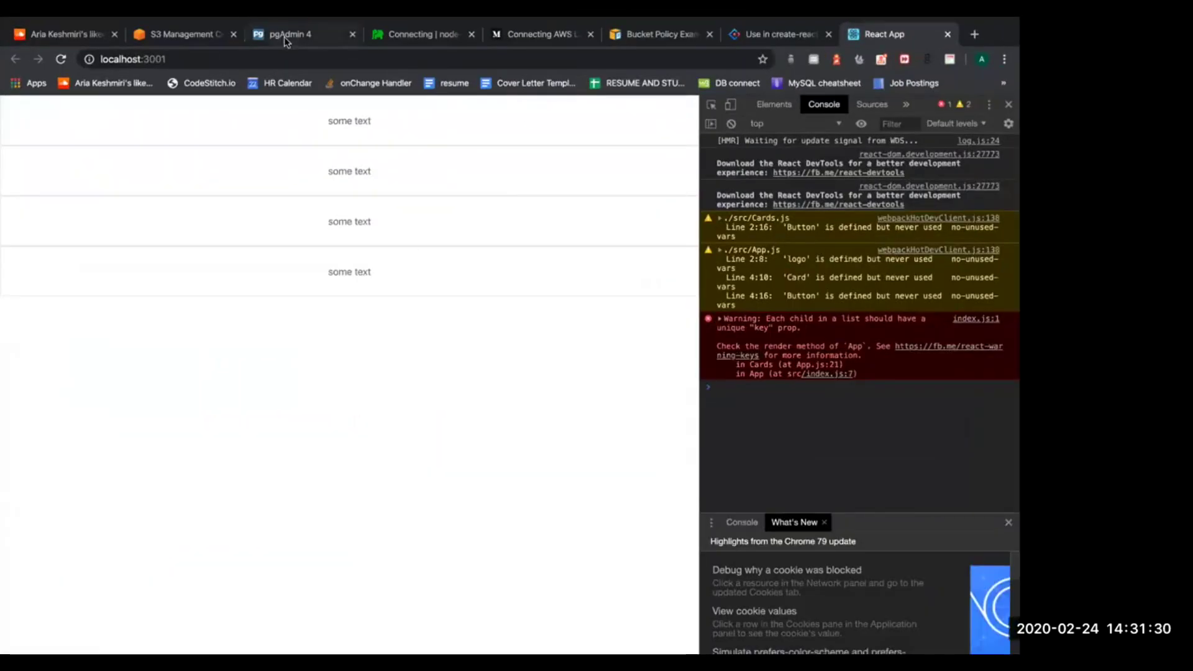
# Check the four-row todo table in pgAdmin, then go back to App.js in VS Code
pyautogui.click(286, 38)
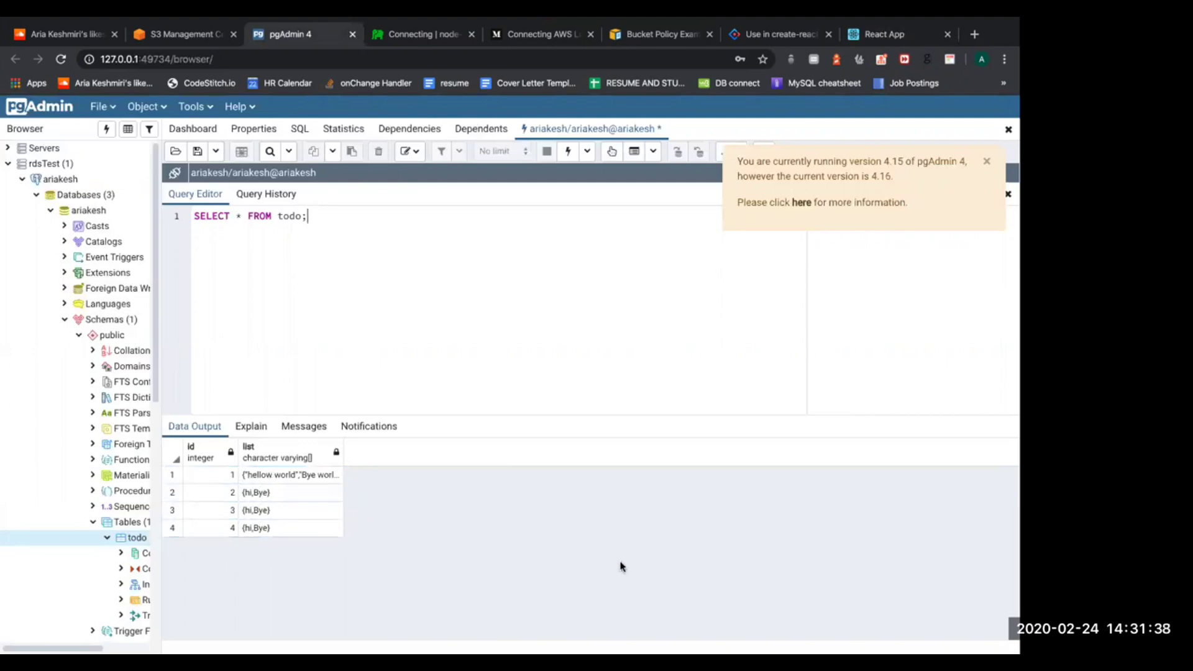
pyautogui.hotkey('ctrl', 'Right')
pyautogui.hotkey('ctrl', 'Left')
pyautogui.hotkey('ctrl', 'Left')
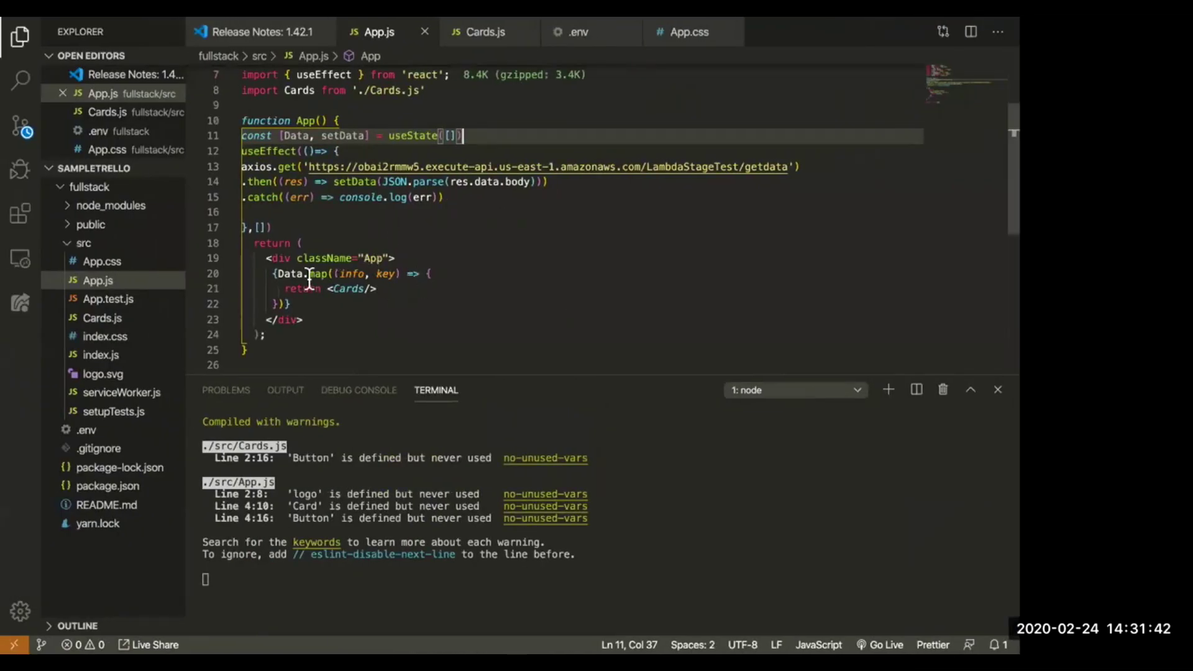
# In Cards.js, add a blank line before return and delete 'some text' from the Card
pyautogui.click(482, 29)
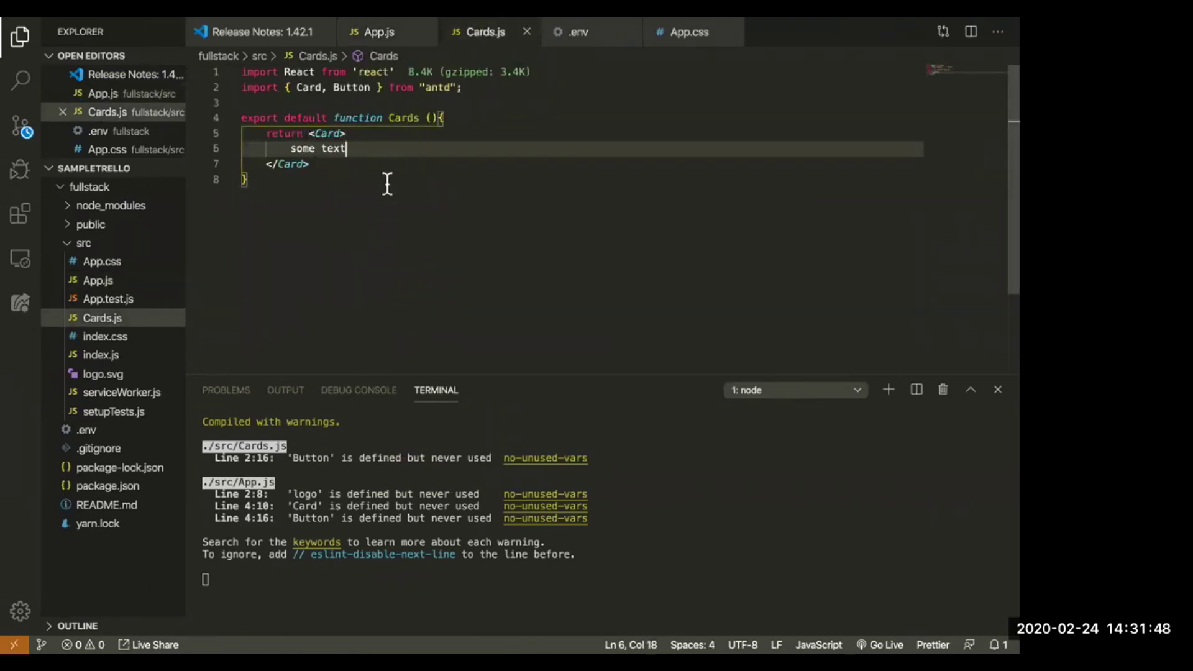
pyautogui.click(310, 133)
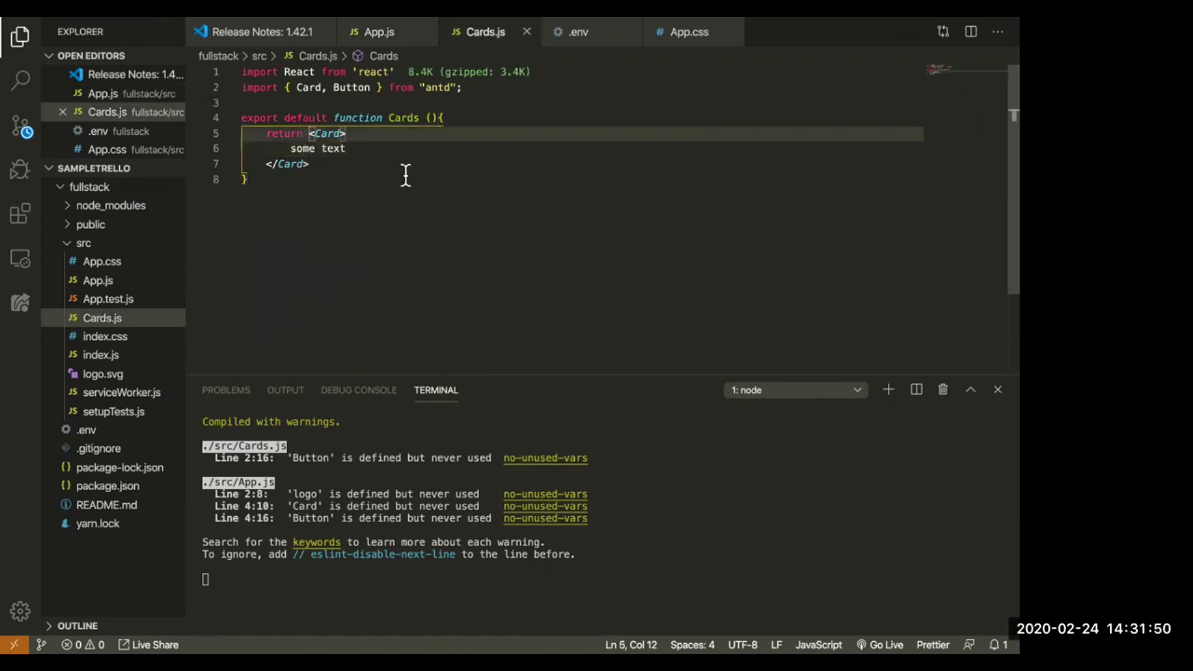
pyautogui.press('Home')
pyautogui.press('Return')
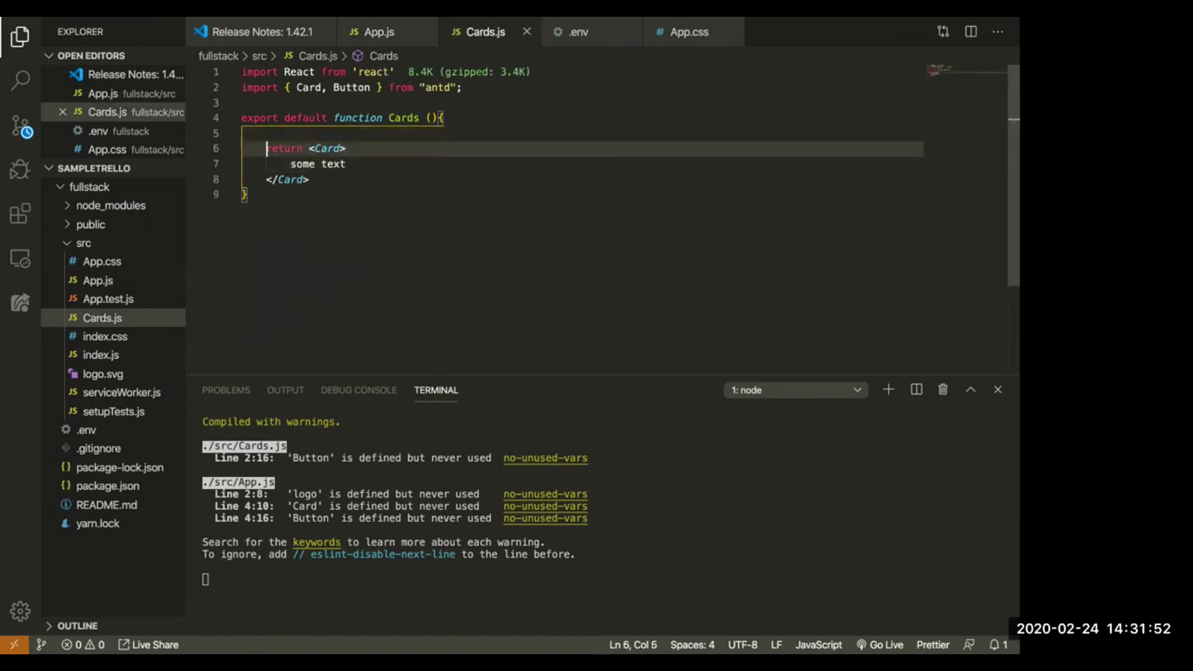
pyautogui.click(309, 148)
pyautogui.moveTo(347, 164); pyautogui.dragTo(288, 163)
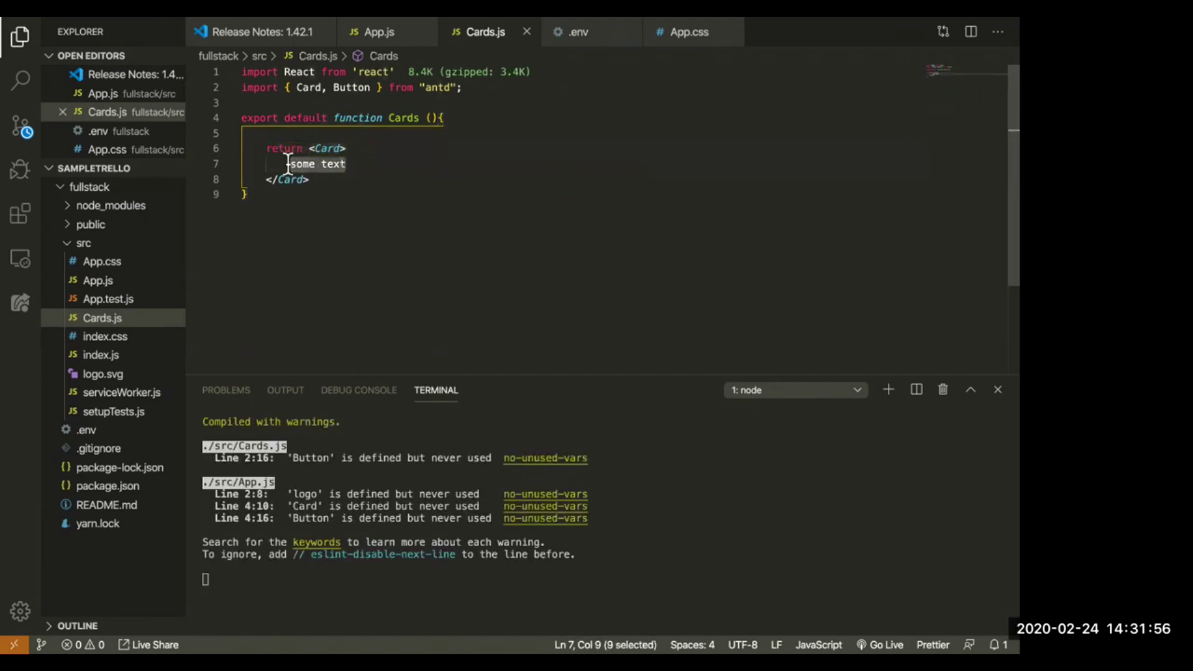
pyautogui.press('BackSpace')
pyautogui.press('Down')
pyautogui.press('Home')
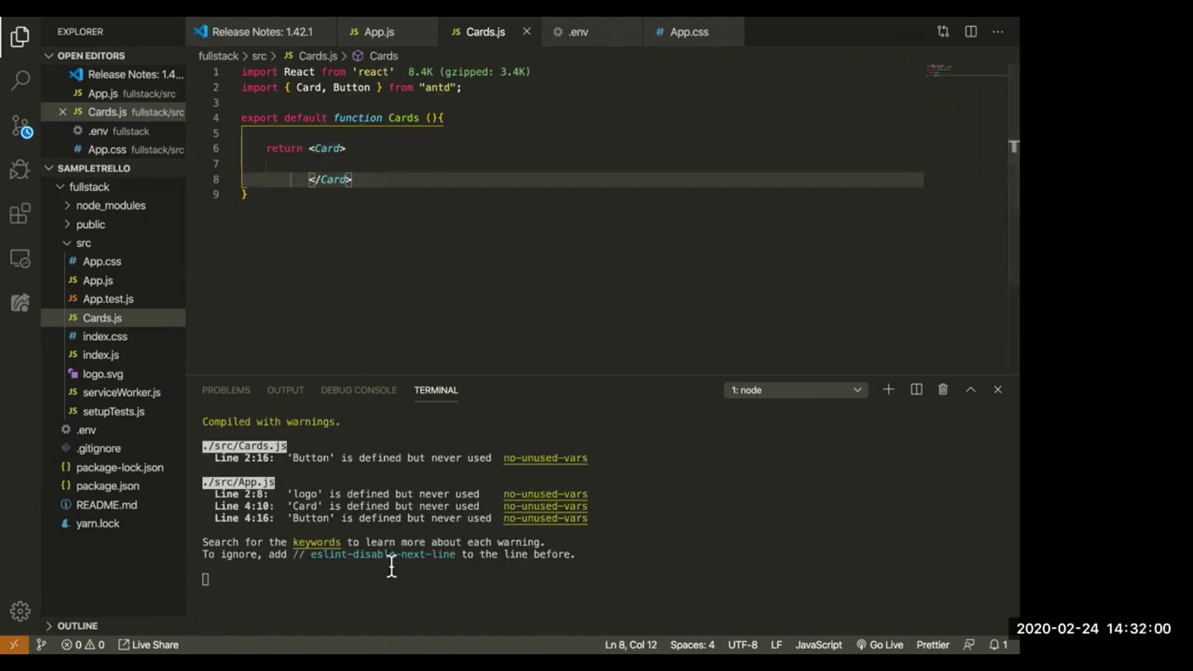
# Stop the development server with Ctrl+C in the terminal
pyautogui.click(390, 578)
pyautogui.hotkey('ctrl', 'c')
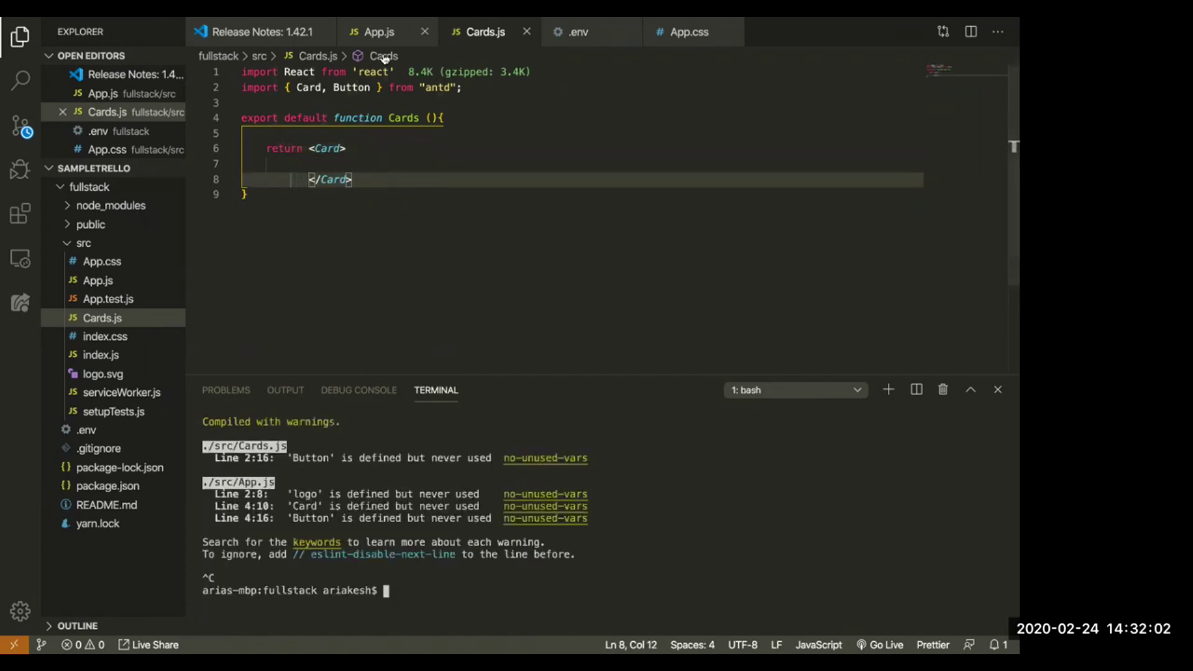
pyautogui.click(377, 34)
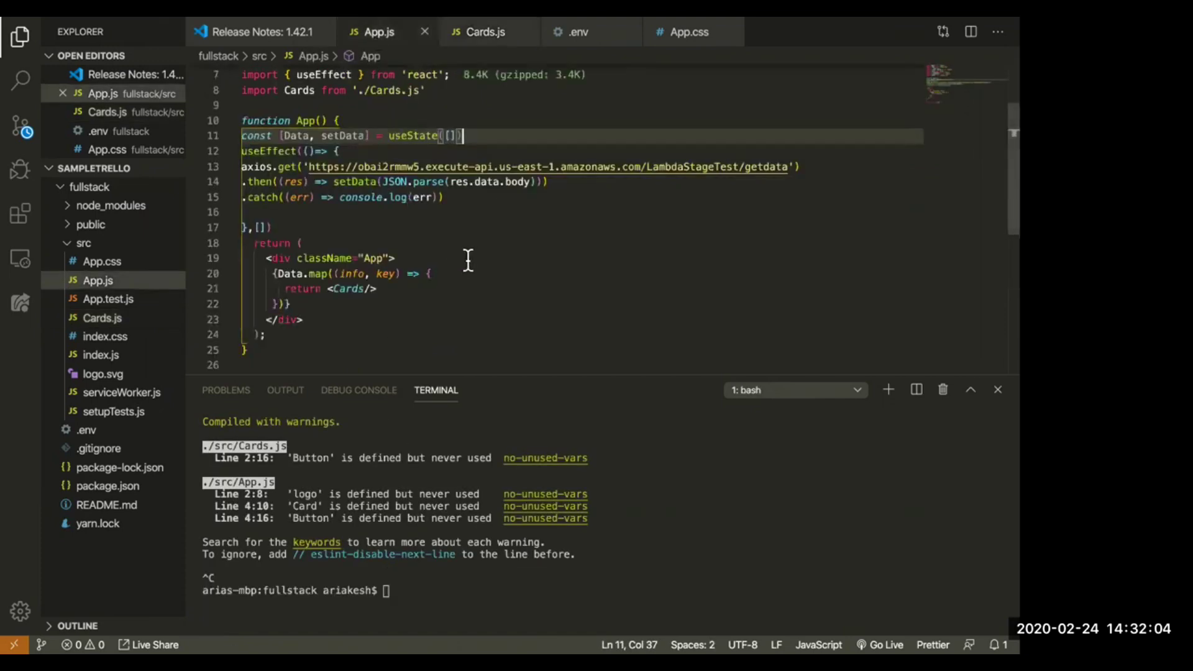
# Pass info={info} and key={key} props to the Cards element on line 21 of App.js
pyautogui.click(364, 288)
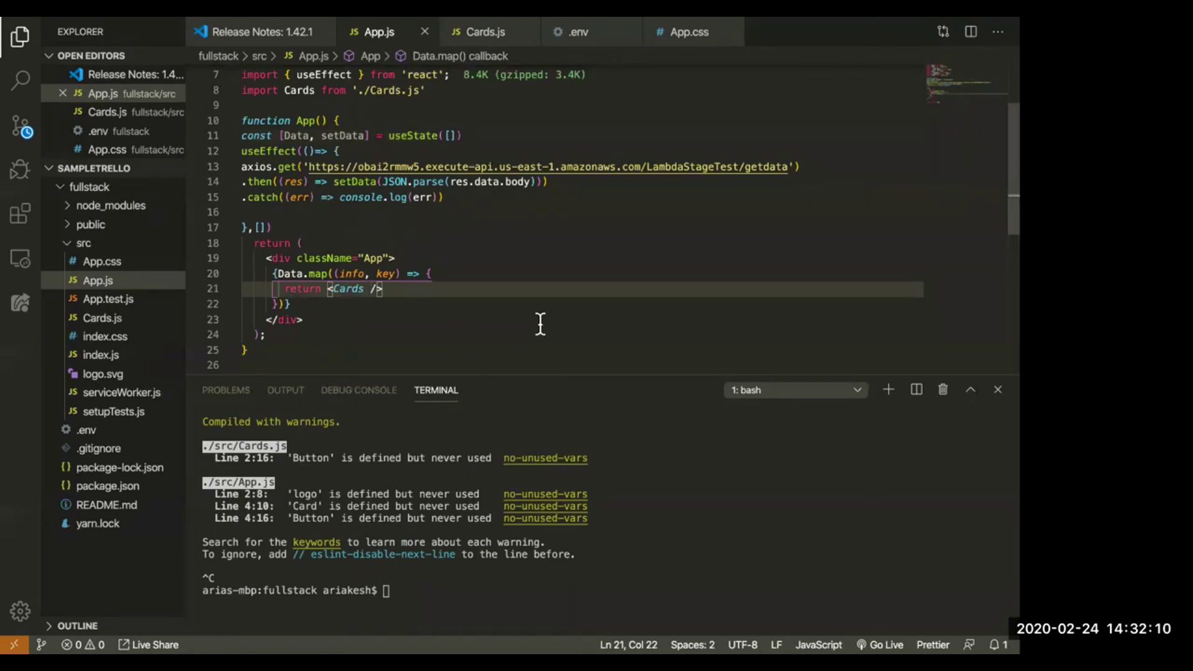
pyautogui.write('info={')
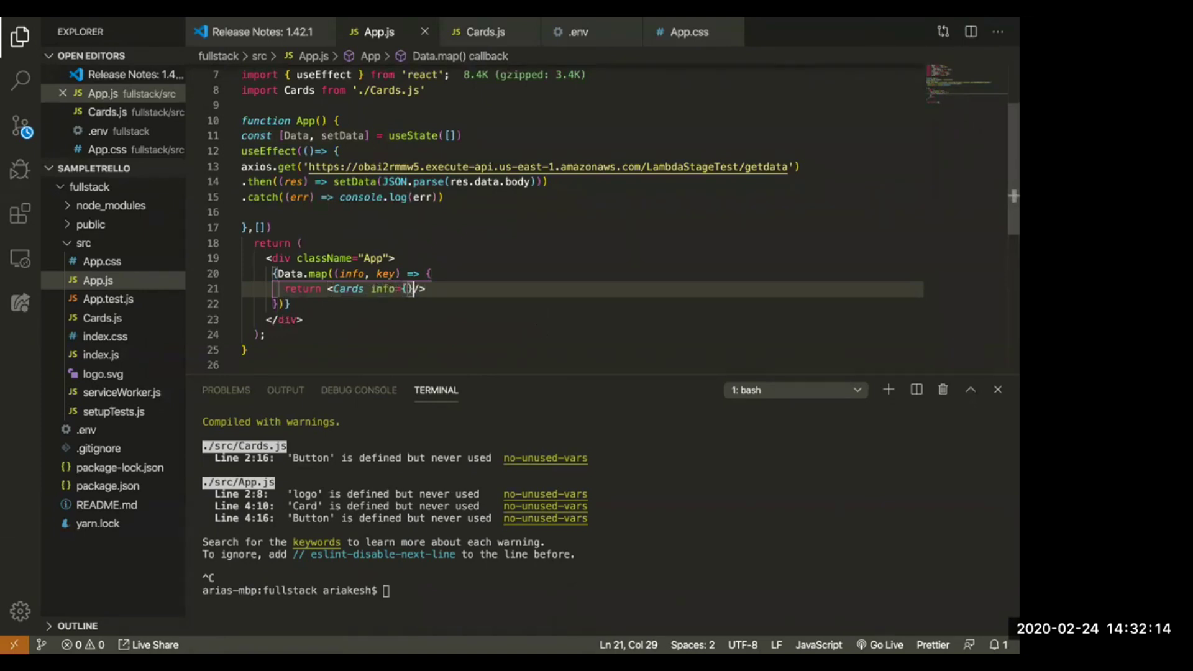
pyautogui.write('info')
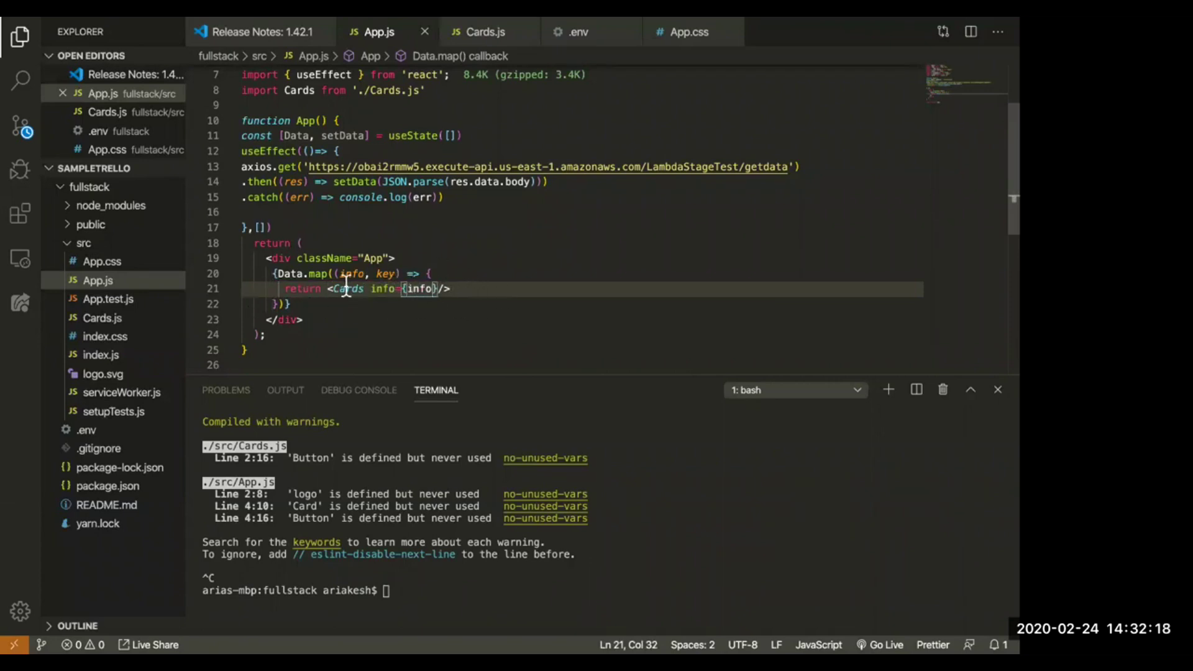
pyautogui.click(369, 289)
pyautogui.write('key={}')
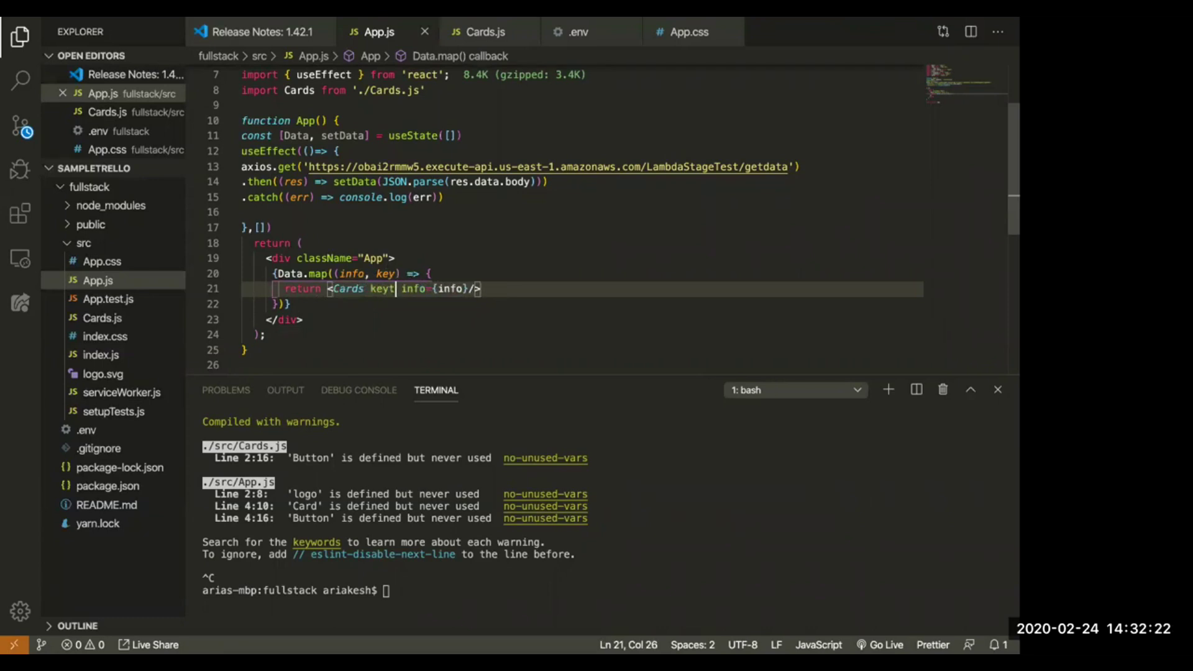
pyautogui.press('Left')
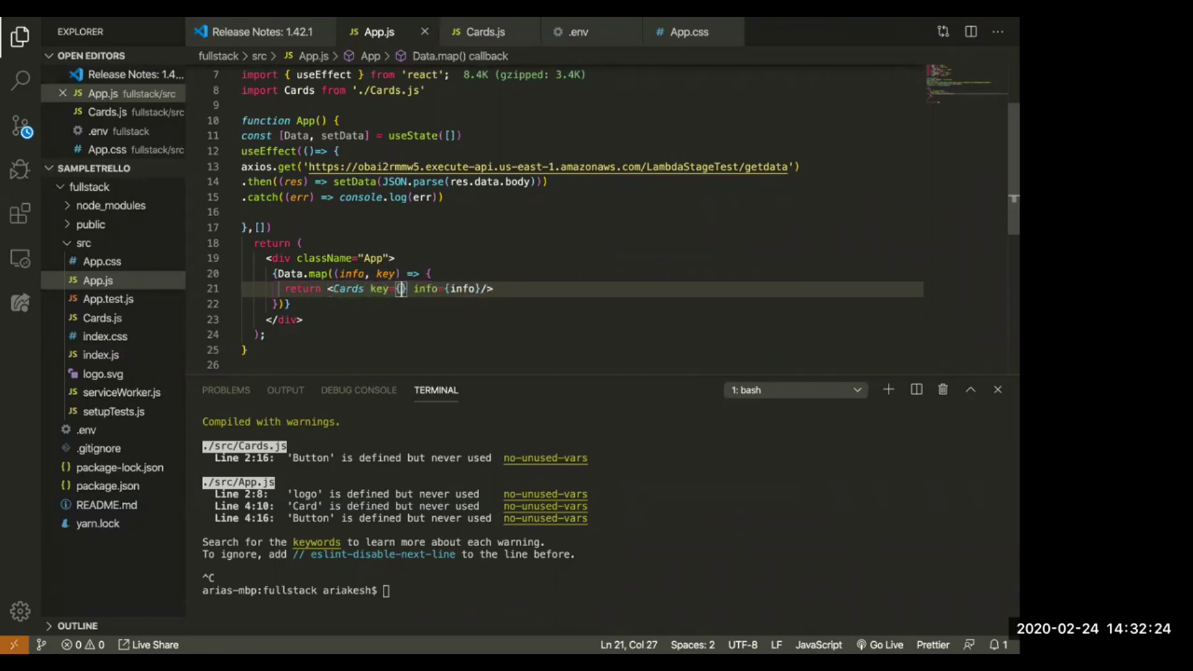
pyautogui.write('key')
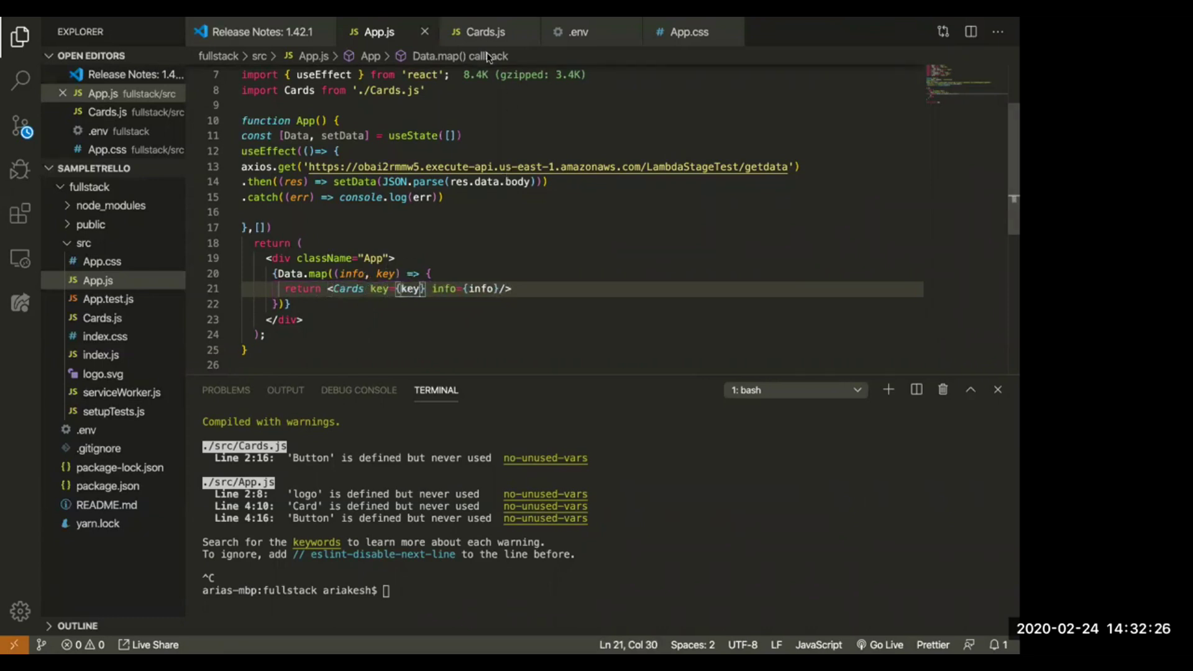
pyautogui.click(491, 32)
# Give Cards a props parameter and return a parenthesized <Card> containing {props.info.list}
pyautogui.click(433, 117)
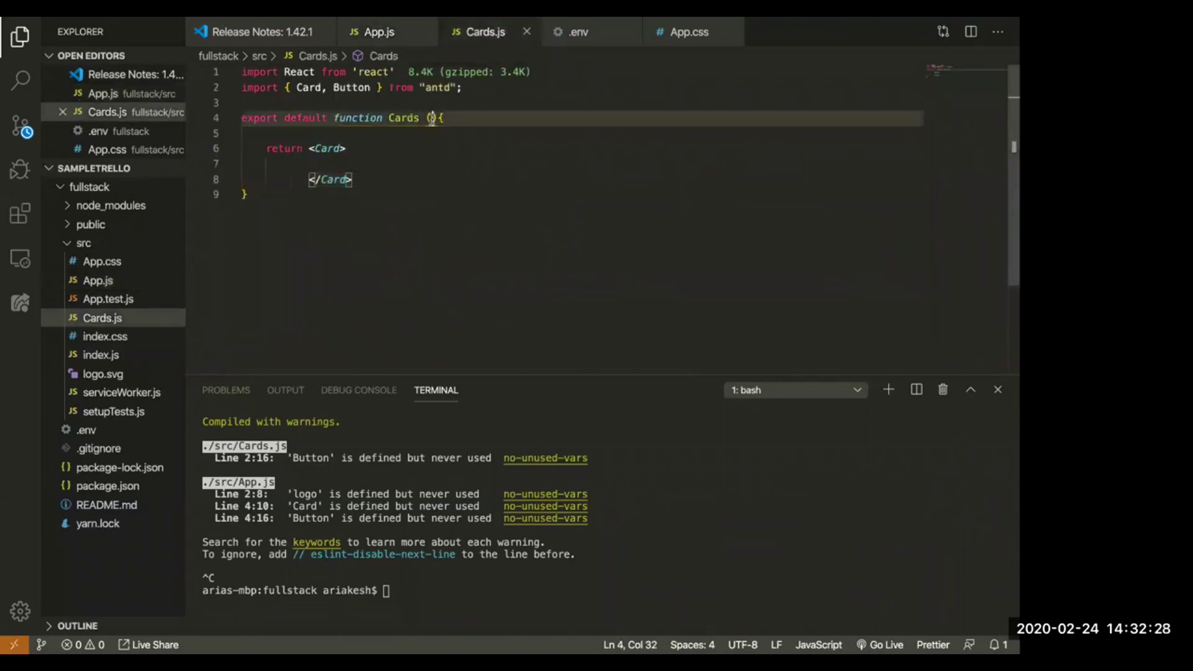
pyautogui.write('props')
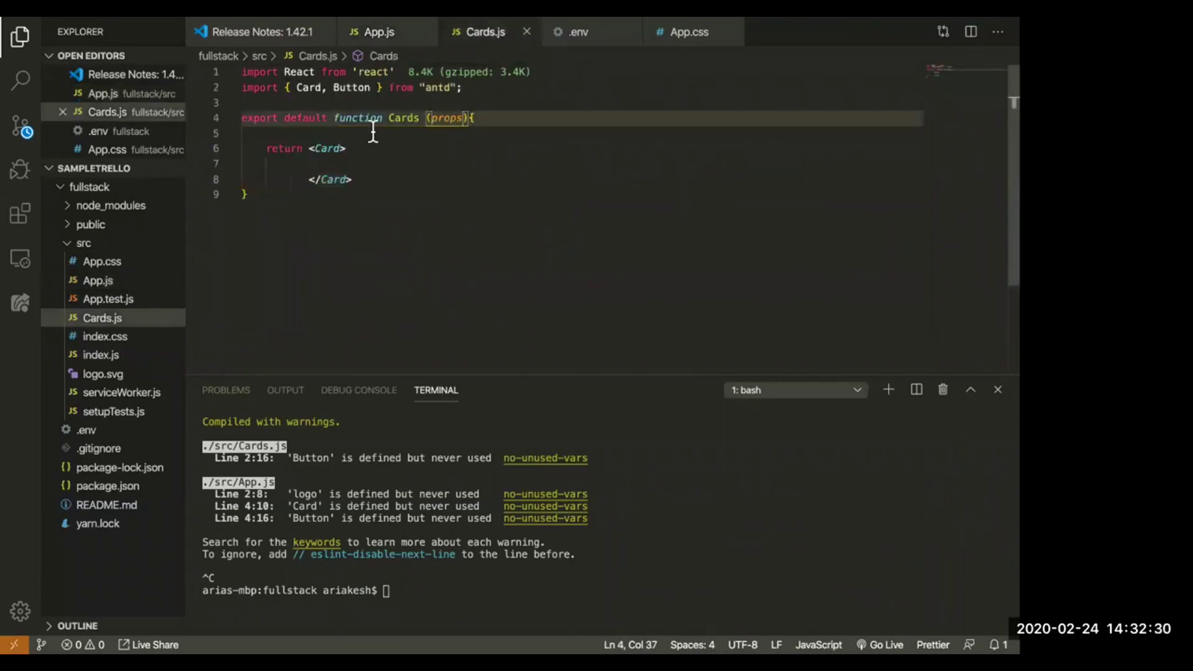
pyautogui.click(309, 148)
pyautogui.keyDown('shift'); pyautogui.click(381, 188); pyautogui.keyUp('shift')
pyautogui.moveTo(380, 188); pyautogui.dragTo(309, 151)
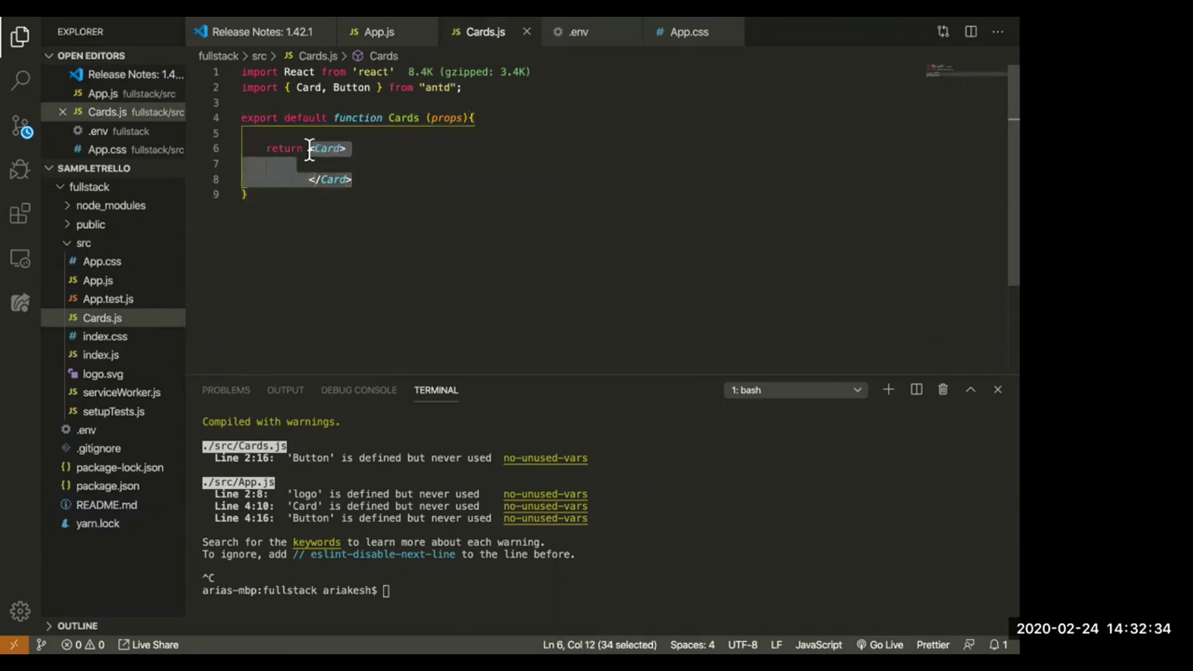
pyautogui.write('((')
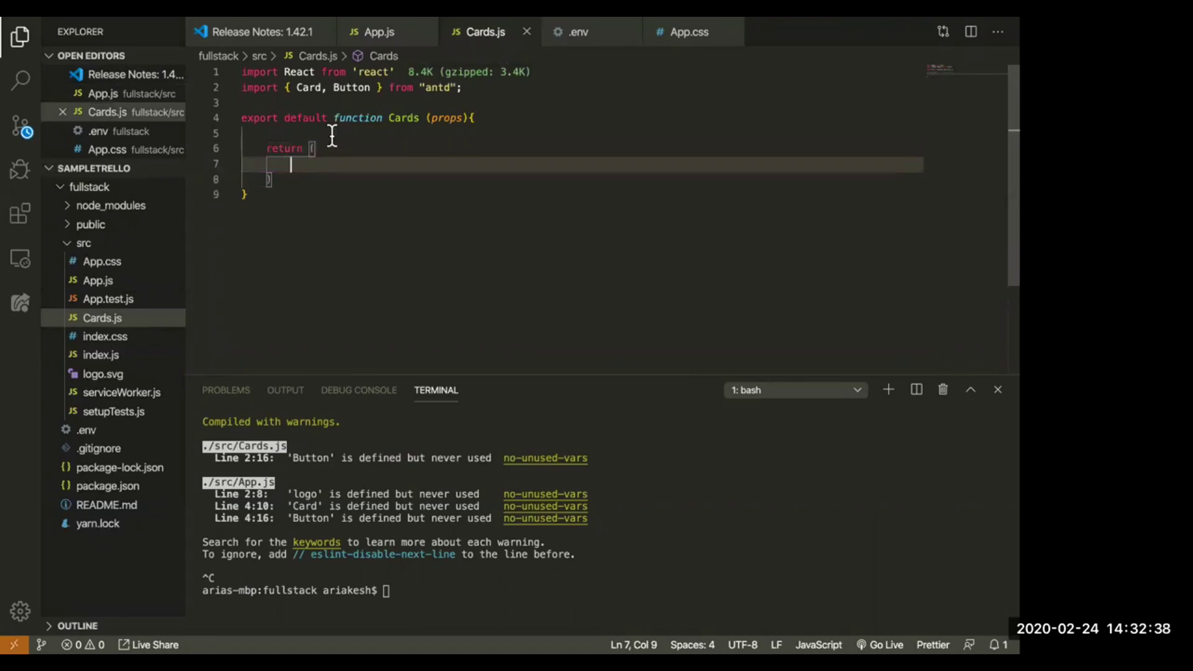
pyautogui.click(318, 132)
pyautogui.click(345, 165)
pyautogui.write('<Car')
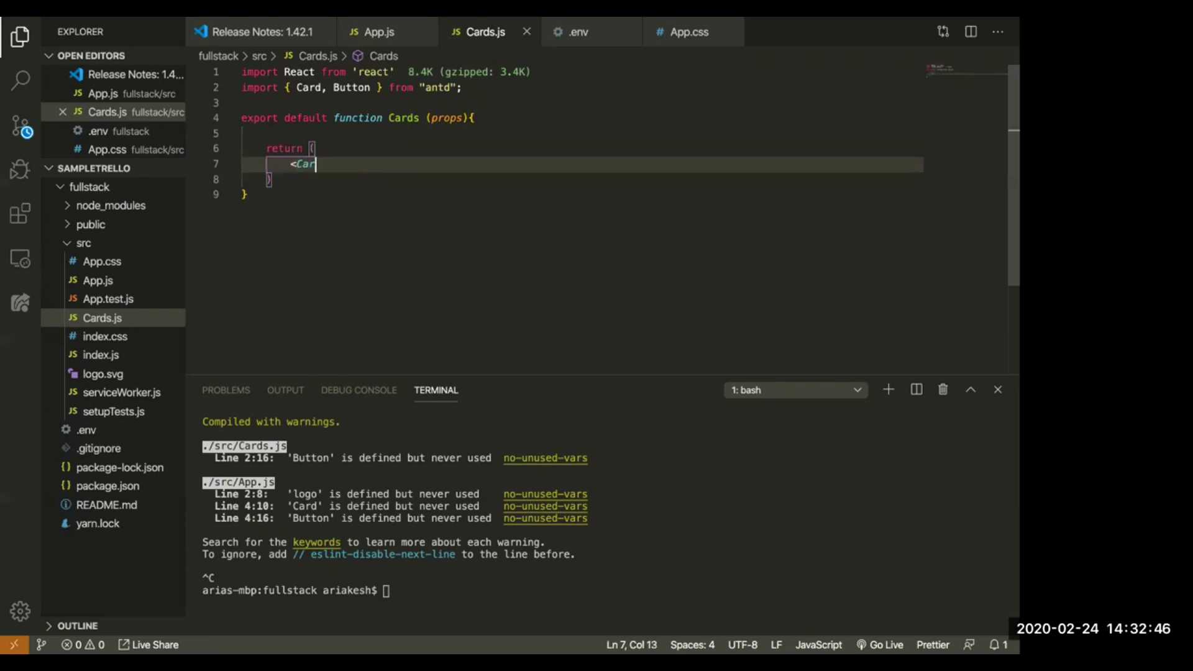
pyautogui.write('d></Card>')
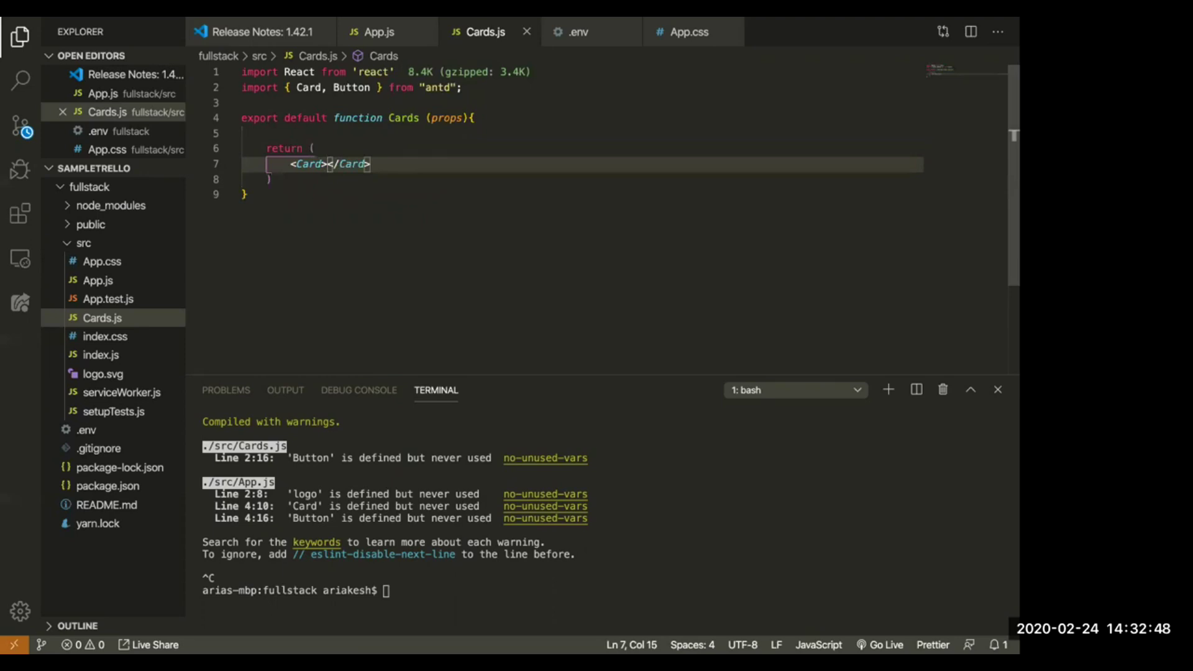
pyautogui.press('Return')
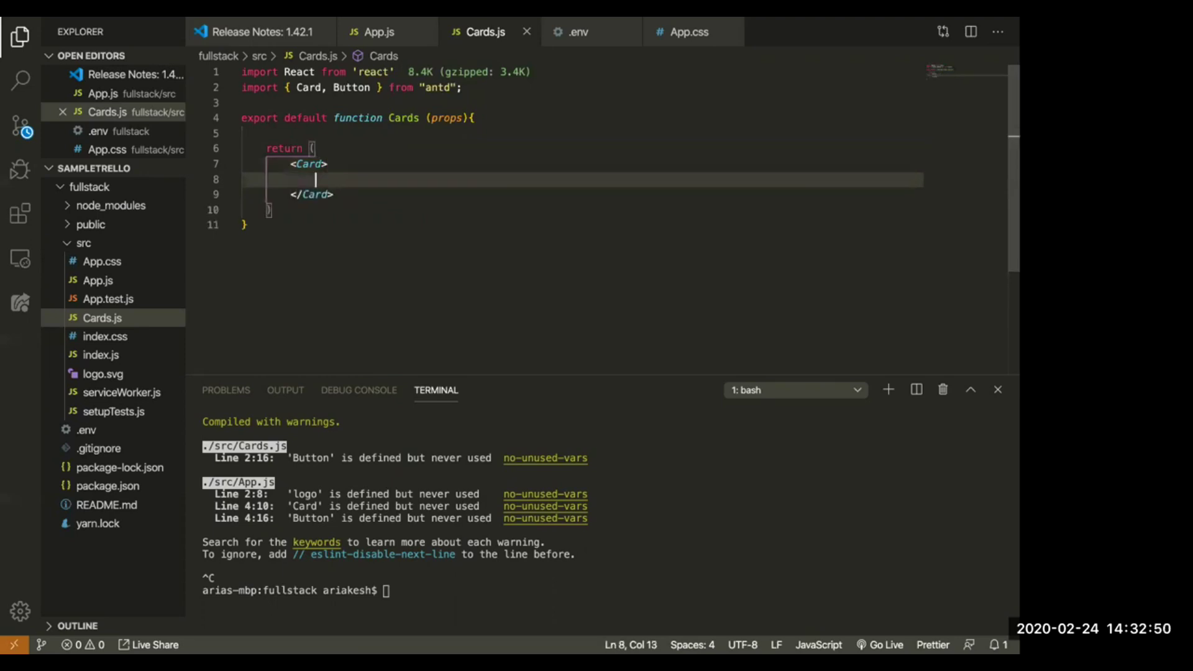
pyautogui.write('{prop')
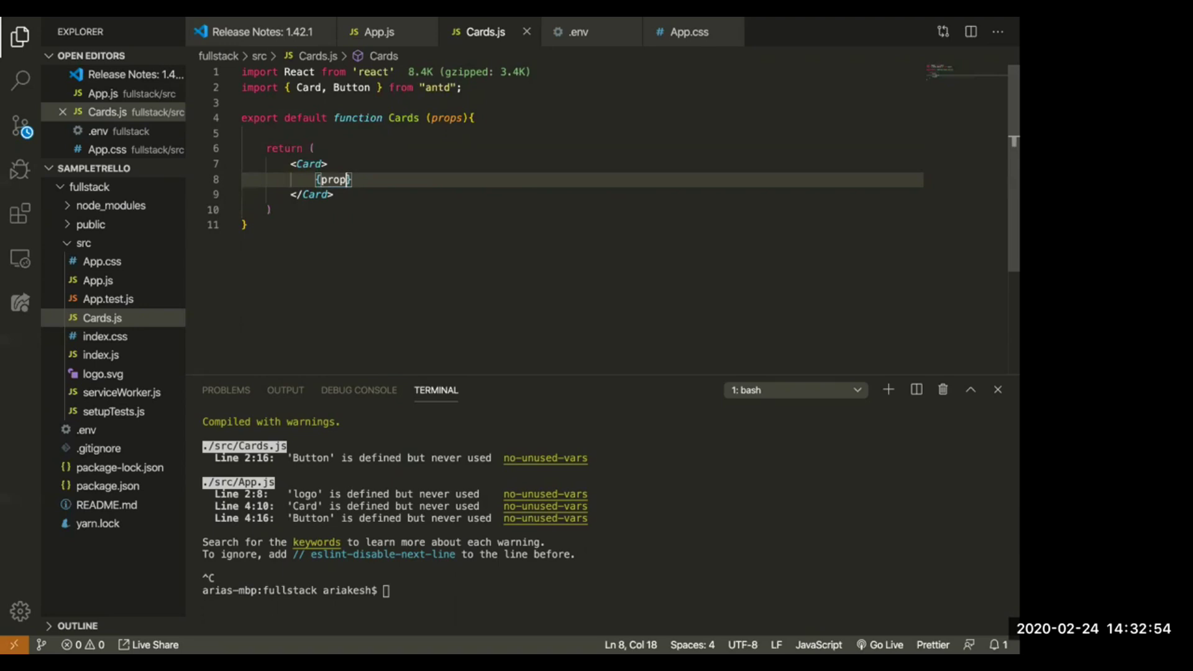
pyautogui.write('s.info.')
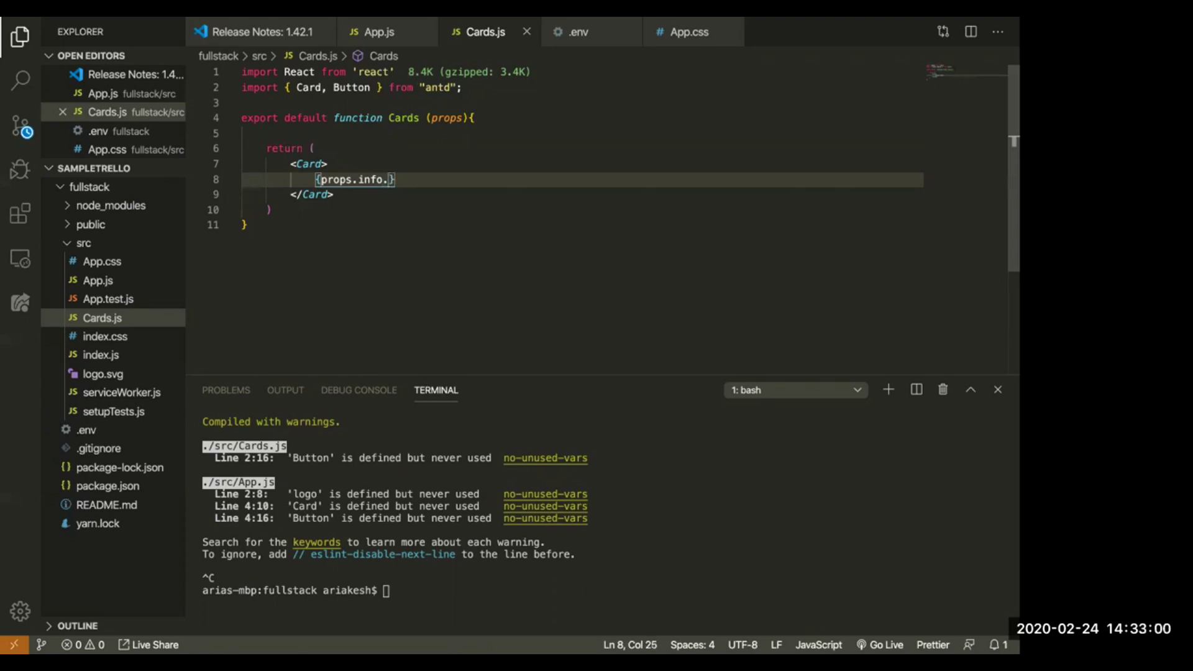
pyautogui.write('list')
# Peek at the todo query results in pgAdmin and return to Cards.js
pyautogui.hotkey('ctrl', 'Left')
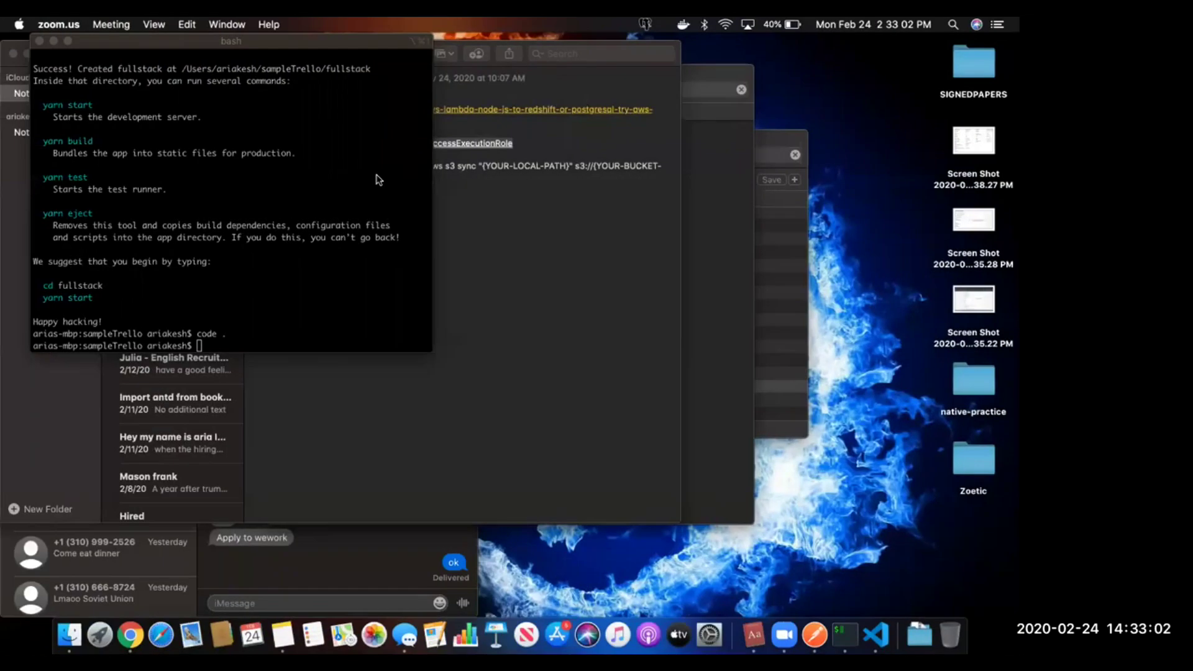
pyautogui.hotkey('ctrl', 'Left')
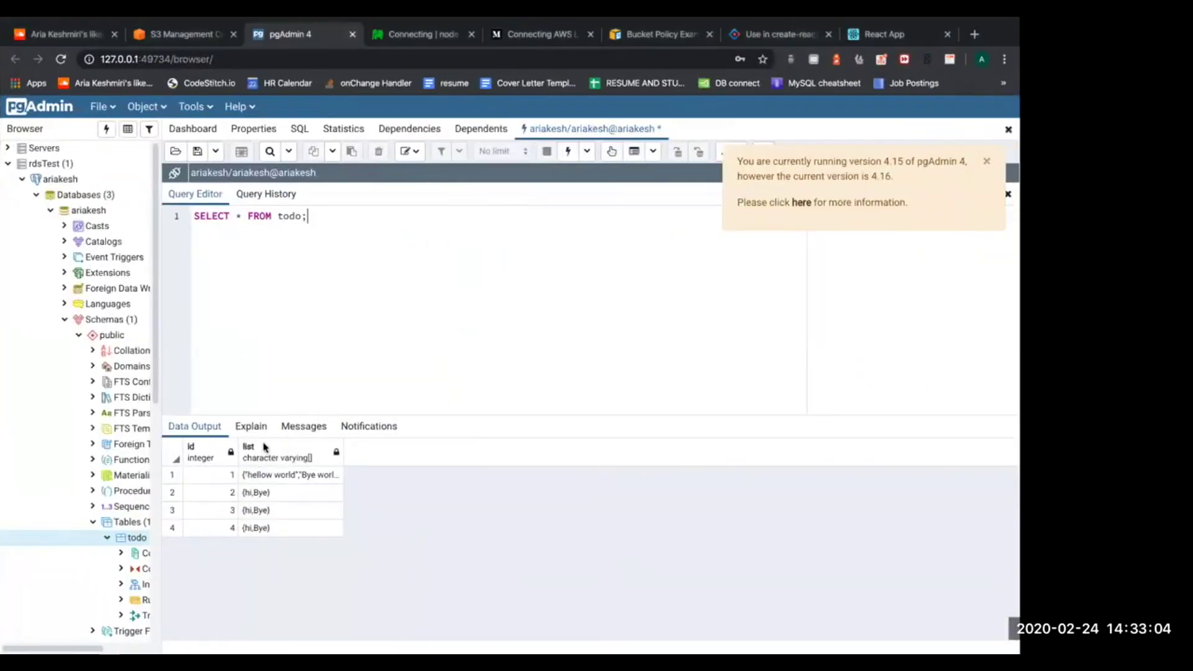
pyautogui.hotkey('ctrl', 'Right')
pyautogui.hotkey('ctrl', 'Right')
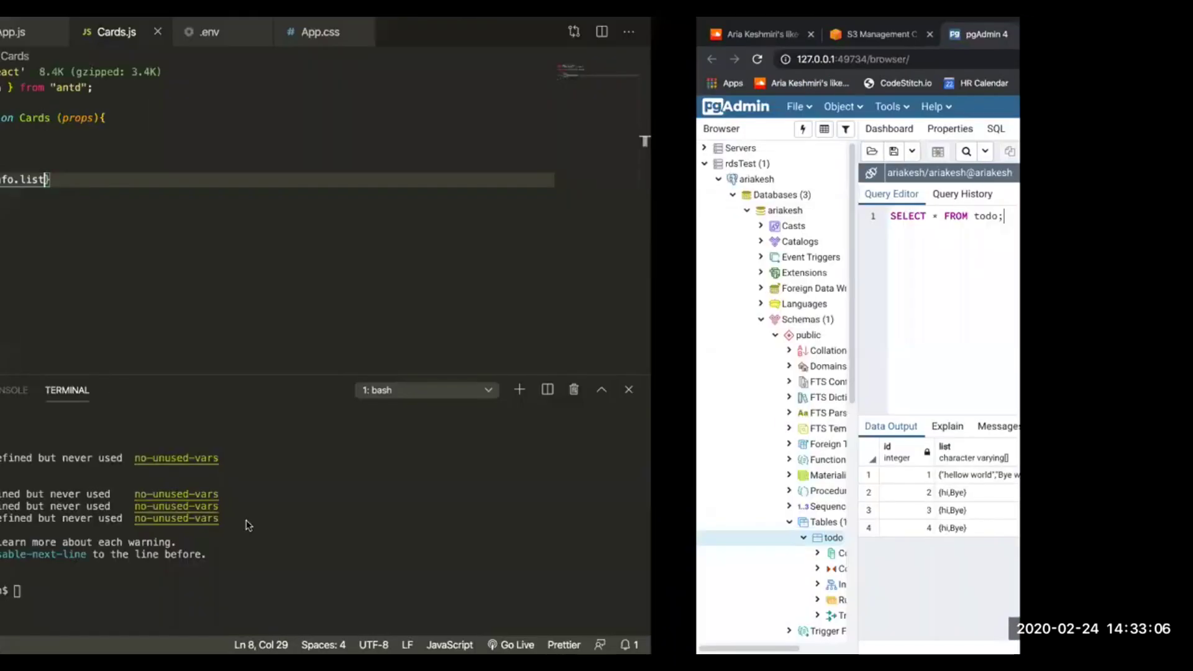
# After props.info.list, add .map((words, key) => { return <p>{words}</p> }) inside the Card
pyautogui.write('.map')
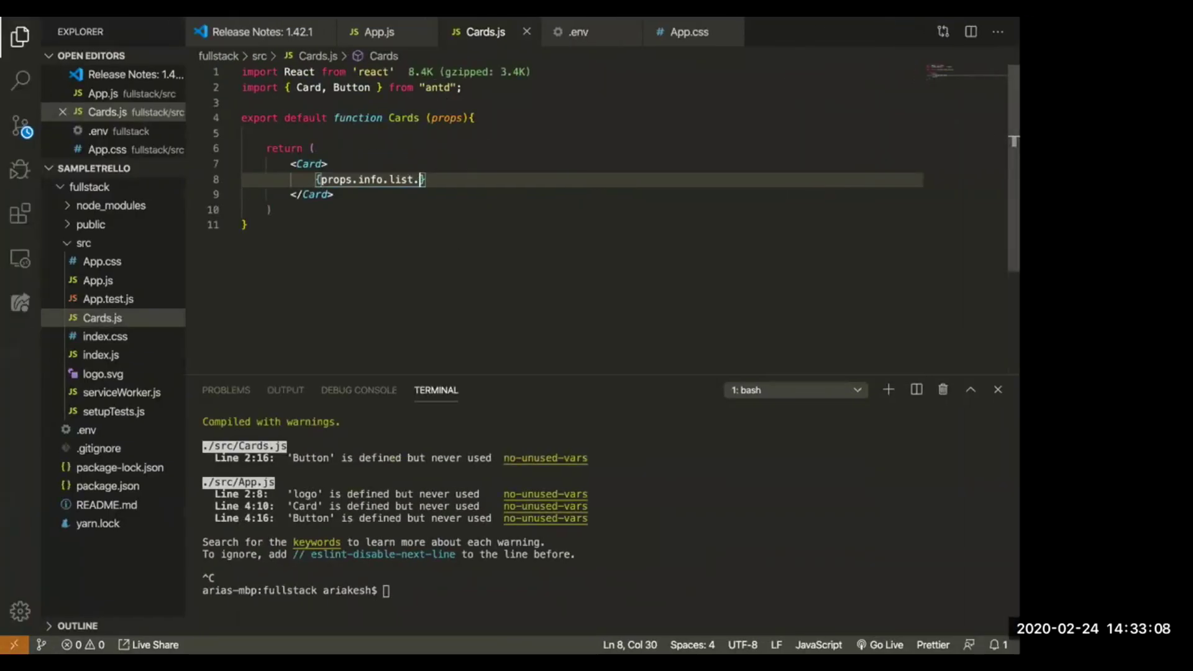
pyautogui.write('((')
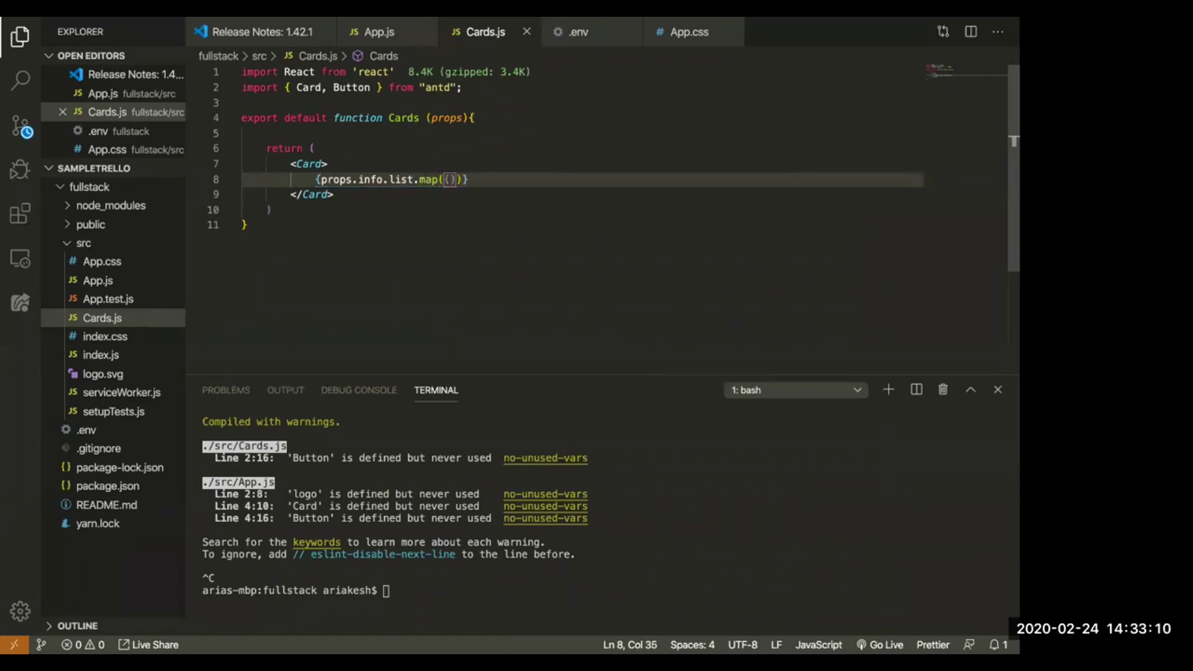
pyautogui.write('data')
pyautogui.press('BackSpace')
pyautogui.press('BackSpace')
pyautogui.press('BackSpace')
pyautogui.press('BackSpace')
pyautogui.write('words')
pyautogui.write(',')
pyautogui.write(' key) =')
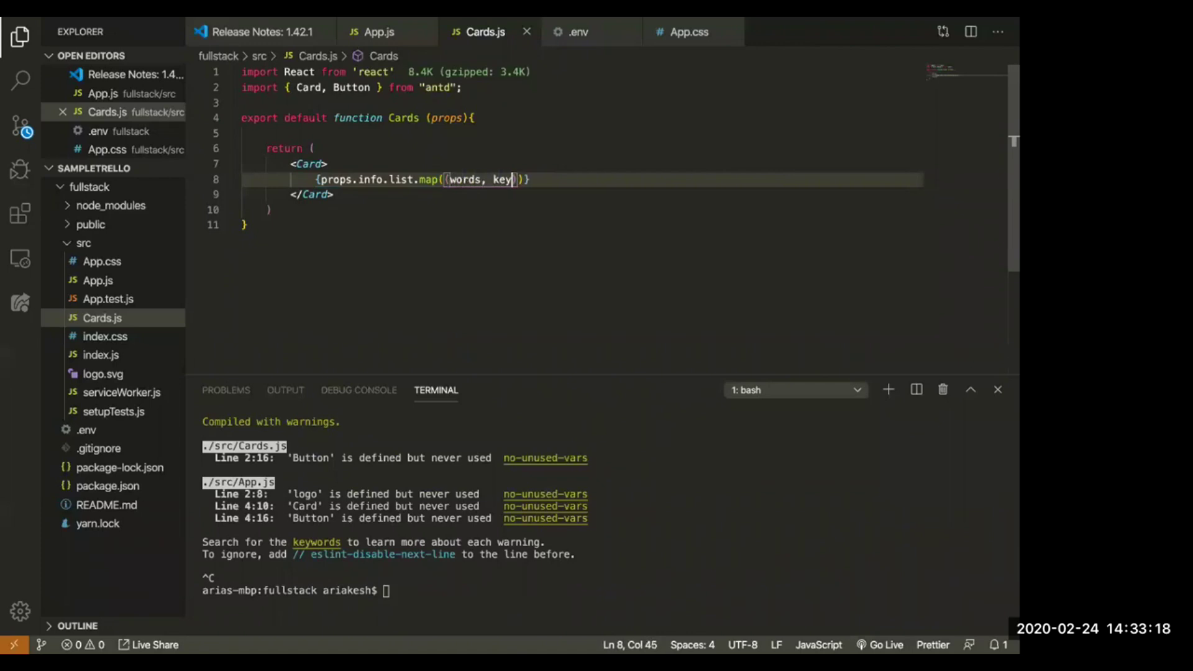
pyautogui.write('> {')
pyautogui.press('Return')
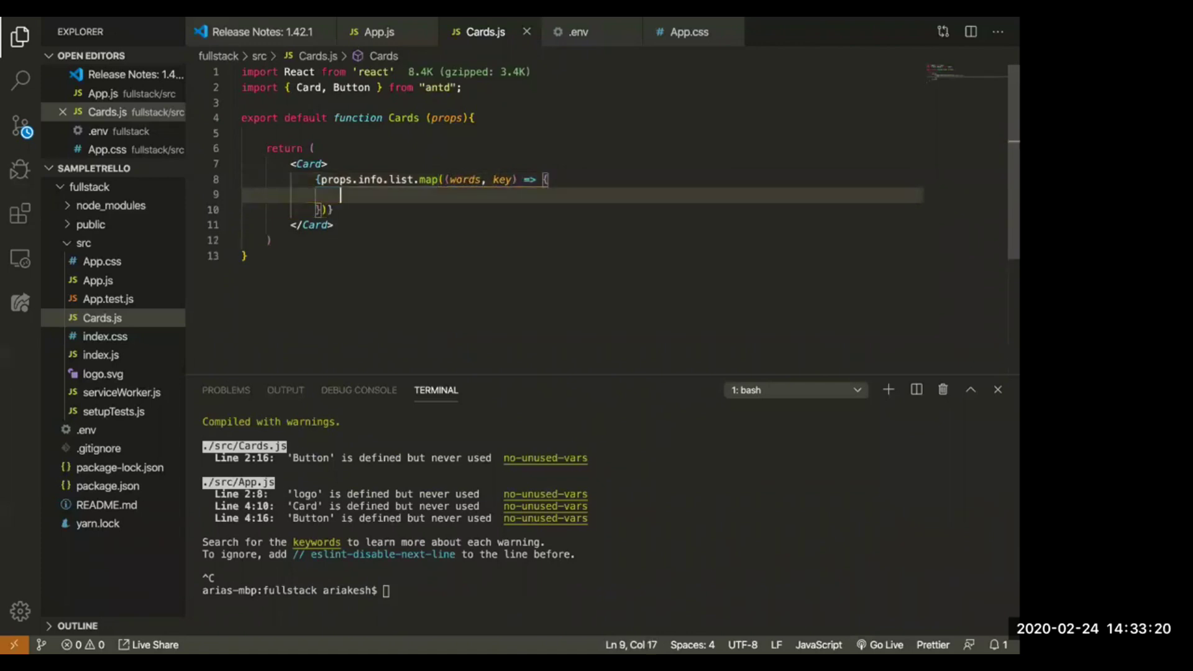
pyautogui.write('return')
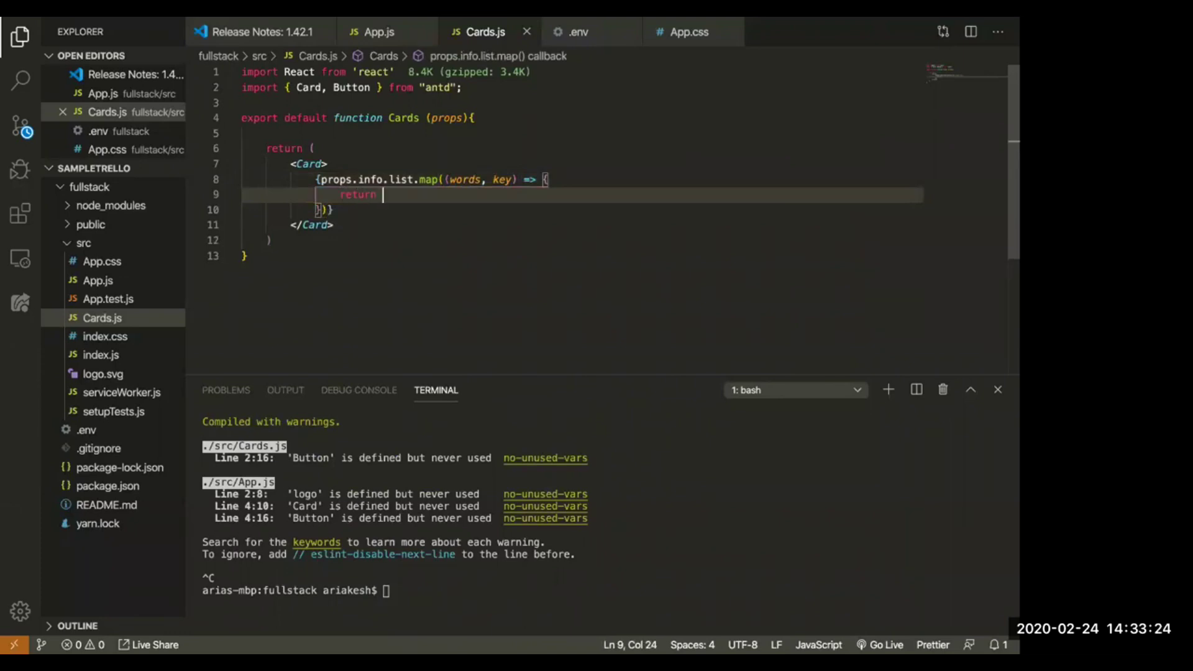
pyautogui.write(' <p>')
pyautogui.write('words')
pyautogui.press('BackSpace')
pyautogui.press('BackSpace')
pyautogui.press('BackSpace')
pyautogui.press('BackSpace')
pyautogui.press('BackSpace')
pyautogui.write('{}')
pyautogui.press('Left')
pyautogui.write('words')
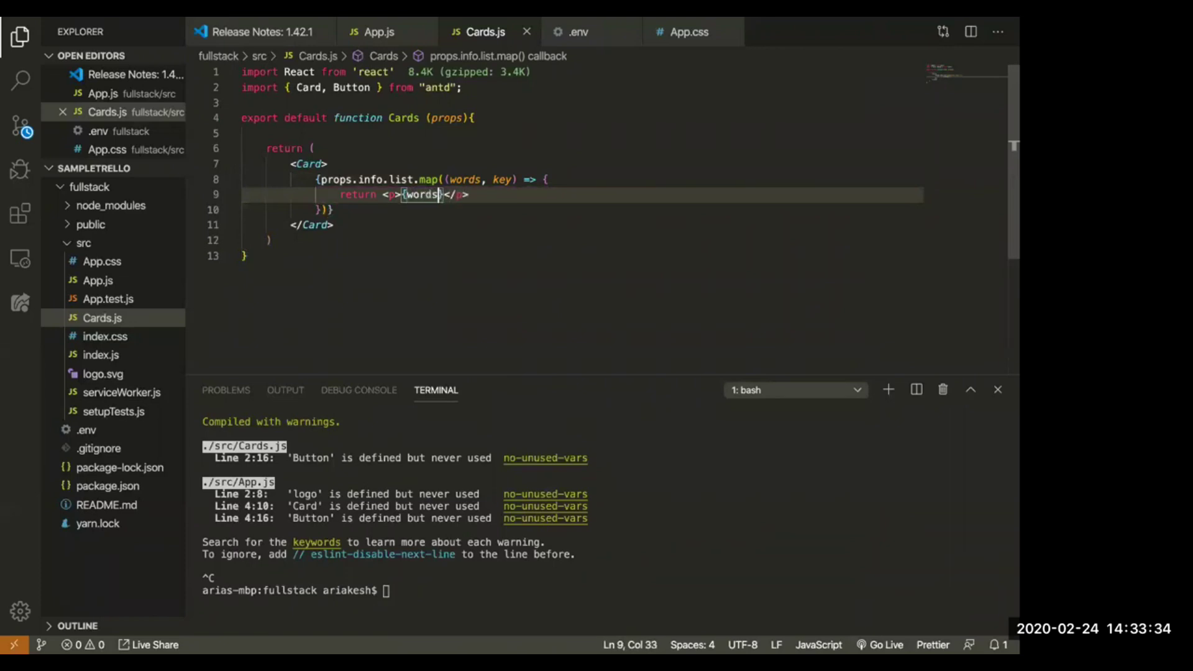
# Finish the map's closing line, then recall a previous command in the terminal
pyautogui.click(498, 205)
pyautogui.click(522, 600)
pyautogui.press('Up')
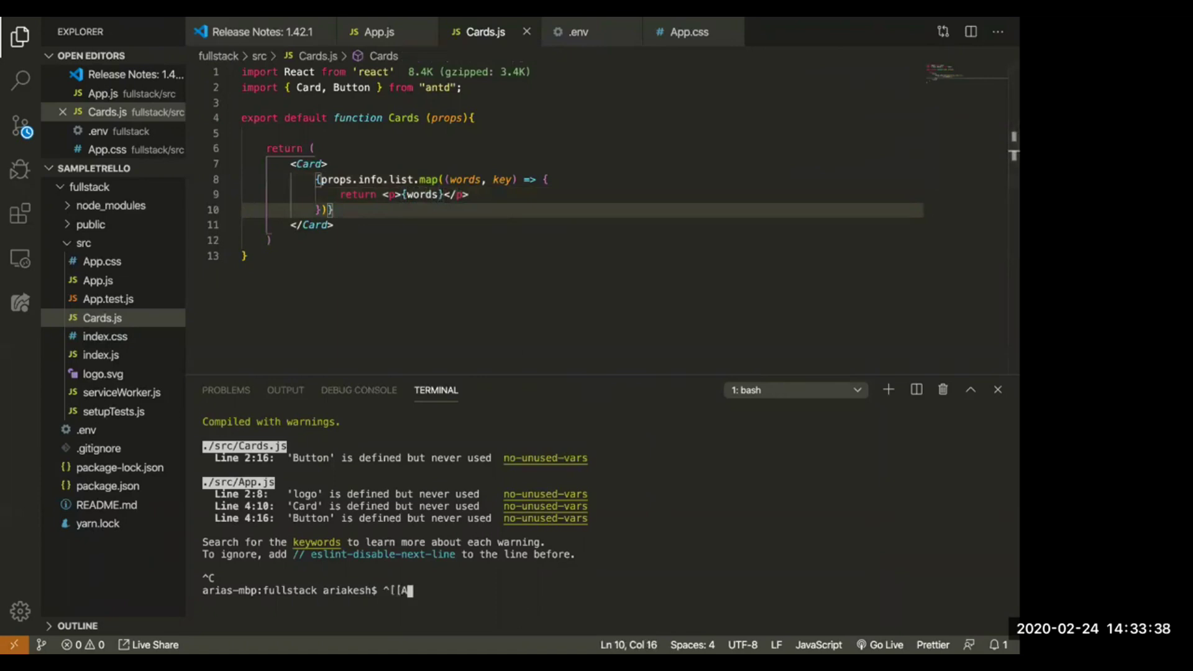
pyautogui.press('Up')
pyautogui.press('Up')
# Rerun yarn start, accepting another port since 3000 is in use, and switch to the browser
pyautogui.press('BackSpace')
pyautogui.press('BackSpace')
pyautogui.press('BackSpace')
pyautogui.press('BackSpace')
pyautogui.press('BackSpace')
pyautogui.press('BackSpace')
pyautogui.press('BackSpace')
pyautogui.press('BackSpace')
pyautogui.press('BackSpace')
pyautogui.press('BackSpace')
pyautogui.press('BackSpace')
pyautogui.press('BackSpace')
pyautogui.press('Up')
pyautogui.press('Up')
pyautogui.press('Up')
pyautogui.press('Up')
pyautogui.press('Up')
pyautogui.press('Up')
pyautogui.press('Up')
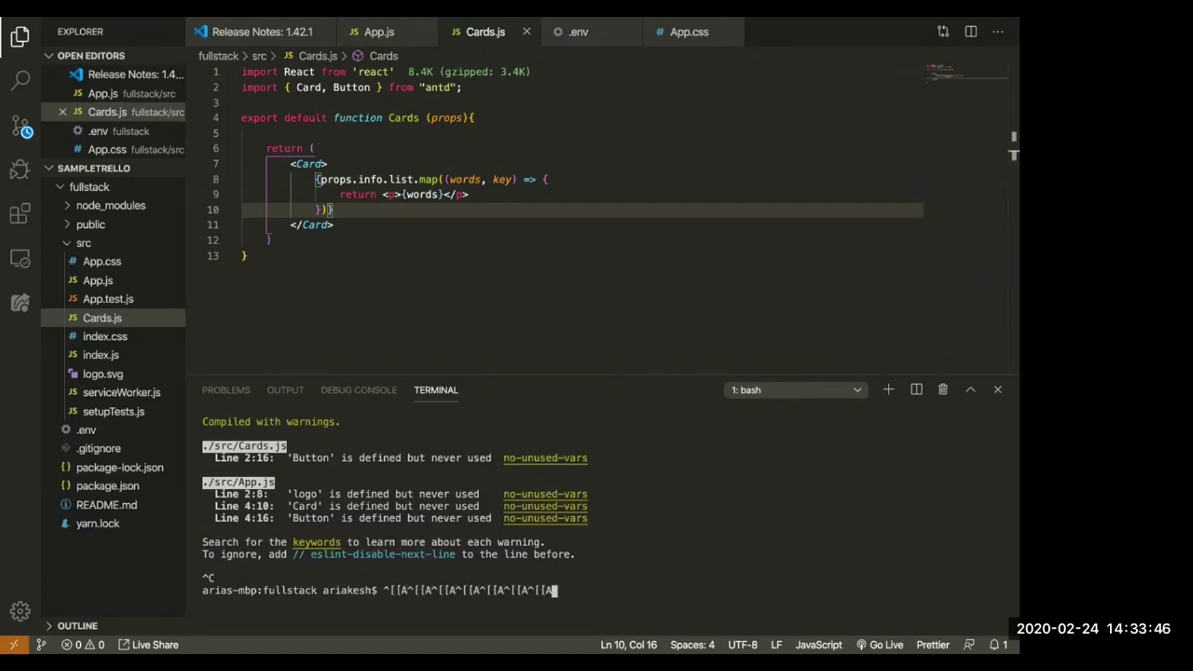
pyautogui.press('BackSpace')
pyautogui.press('BackSpace')
pyautogui.press('BackSpace')
pyautogui.press('BackSpace')
pyautogui.press('Return')
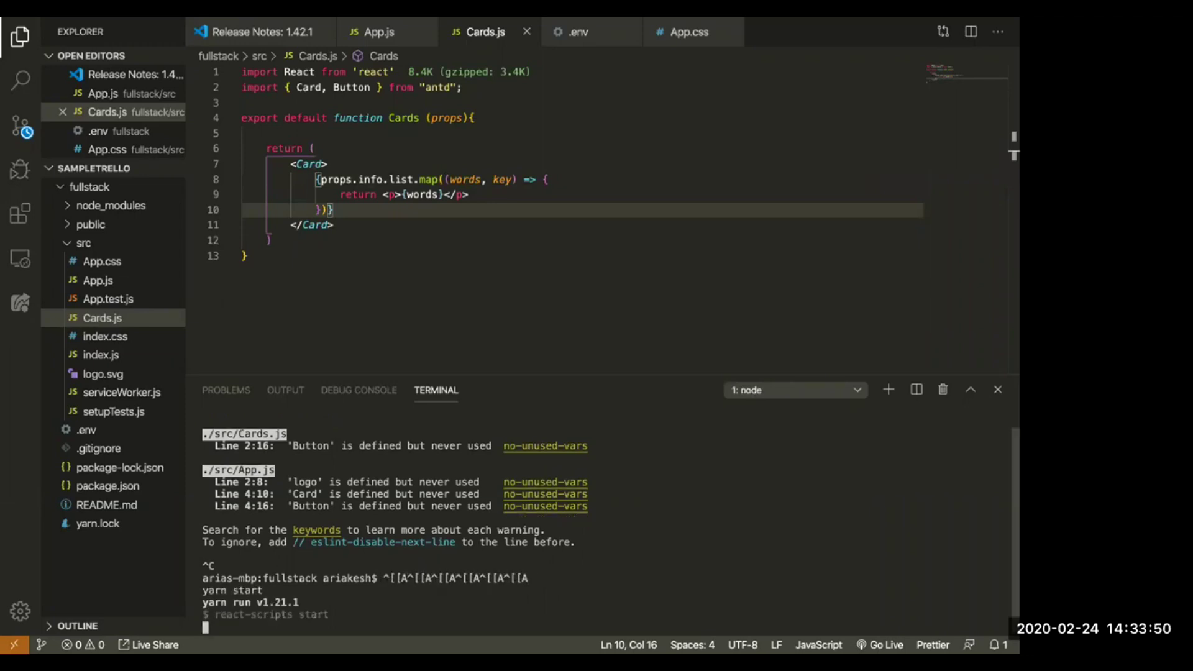
pyautogui.press('Return')
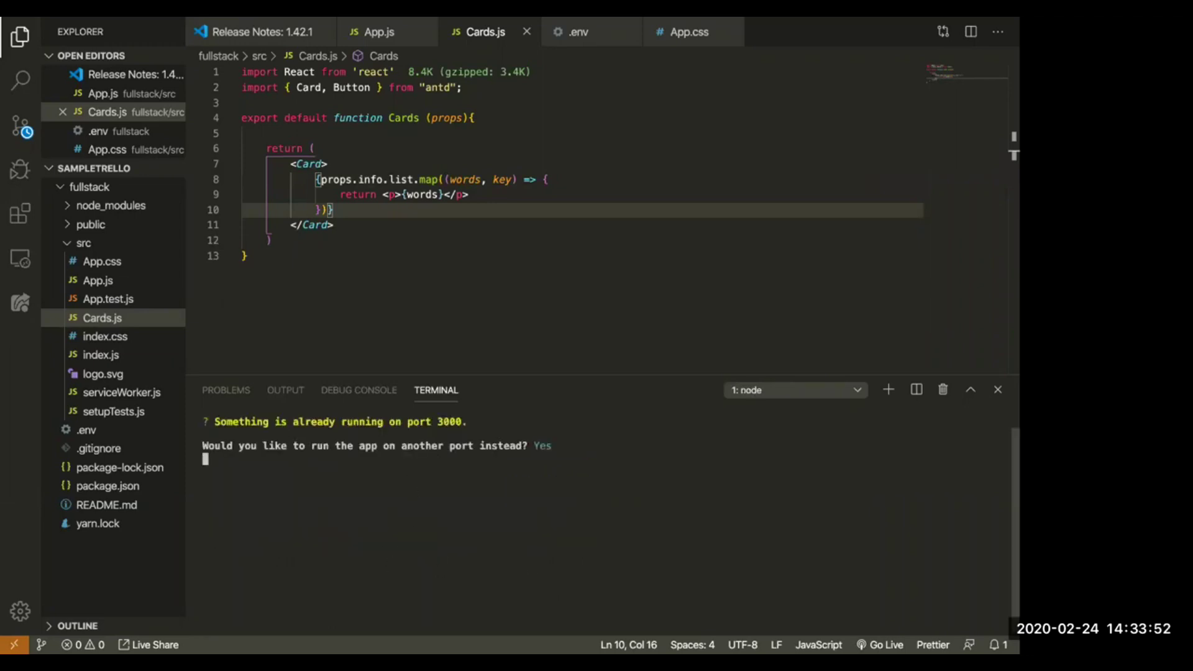
pyautogui.press('super+Tab')
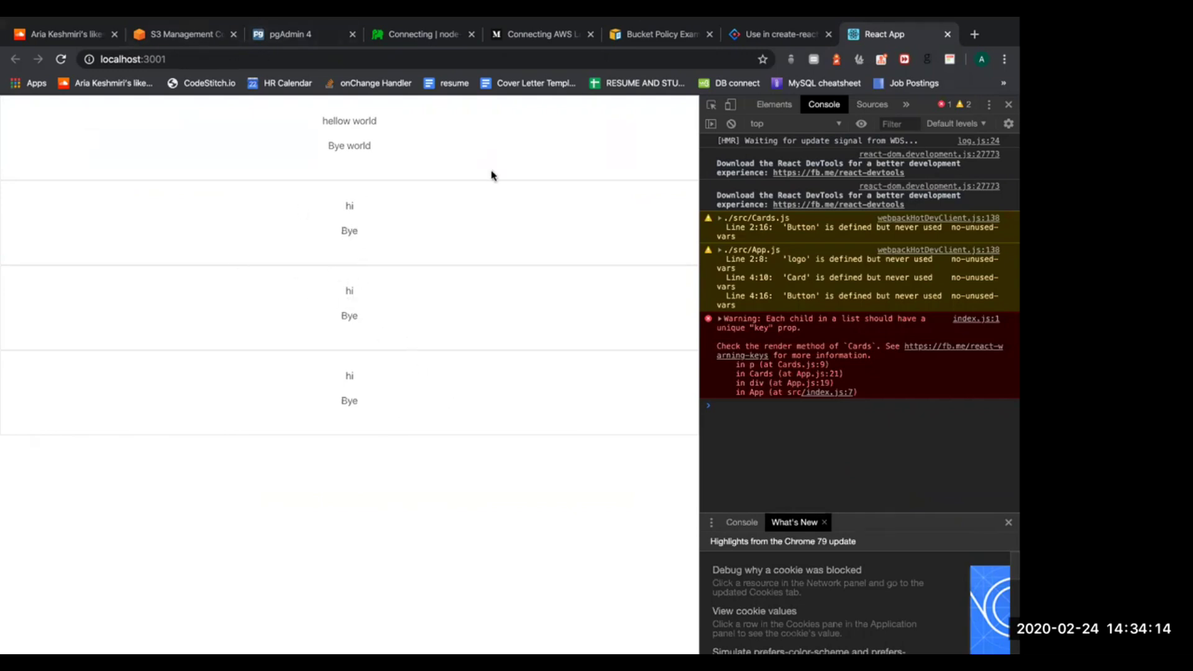
# From the S3 tab, return to the AWS console home and open Lambda from recently visited services
pyautogui.click(165, 34)
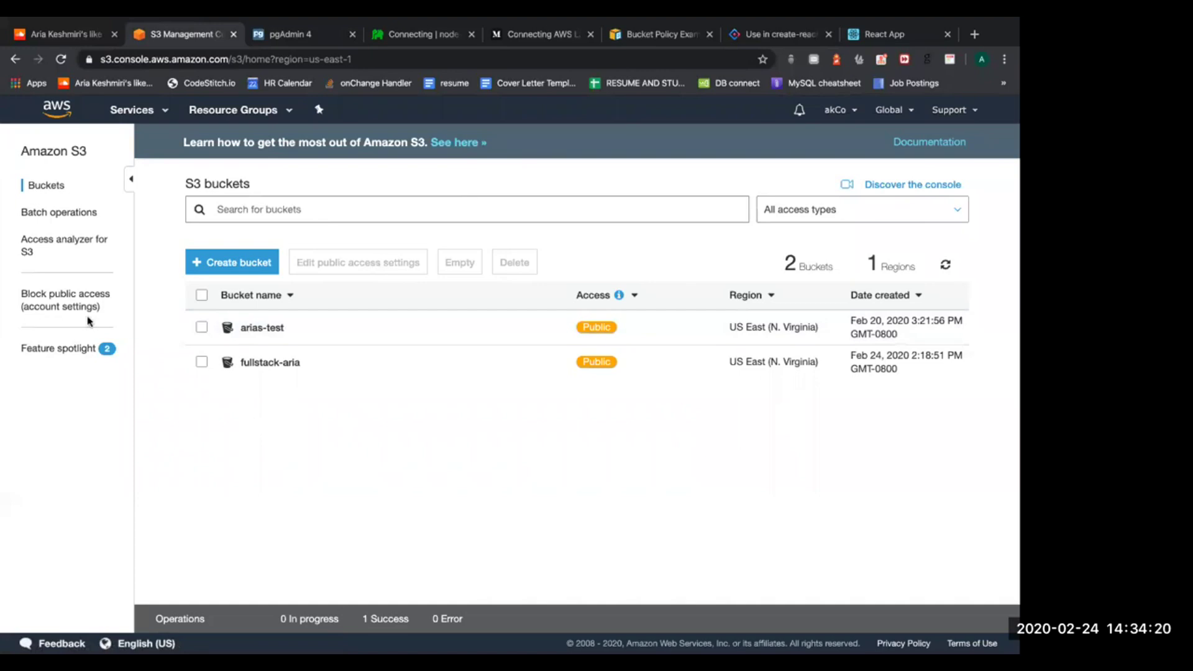
pyautogui.click(59, 113)
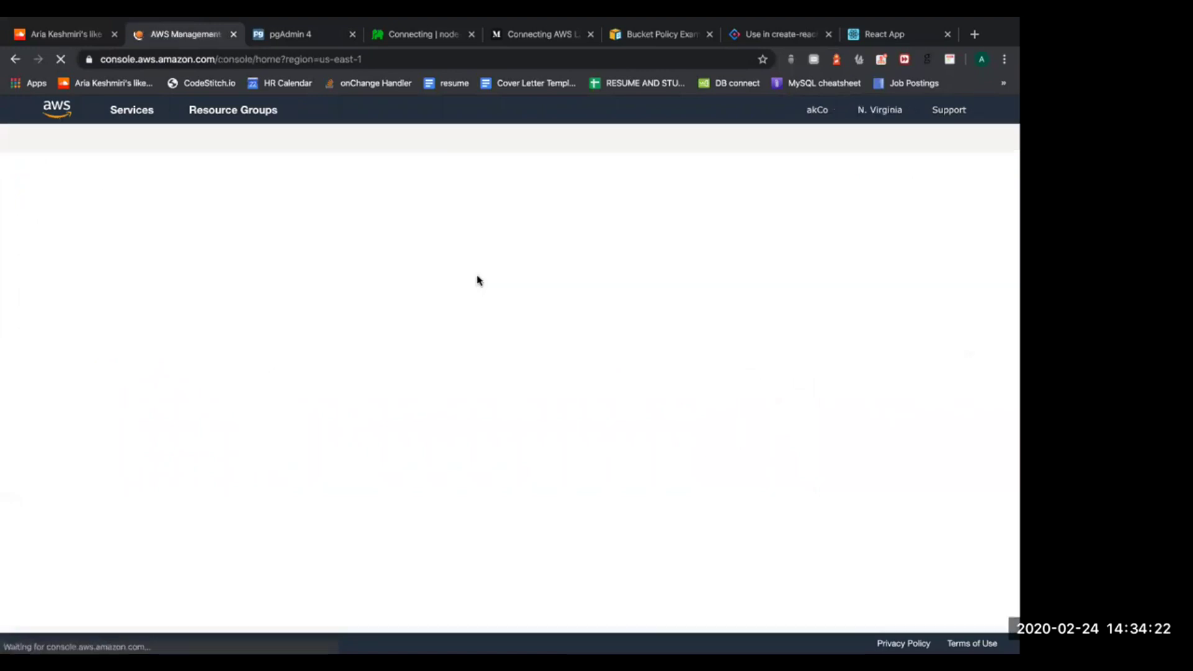
pyautogui.click(360, 389)
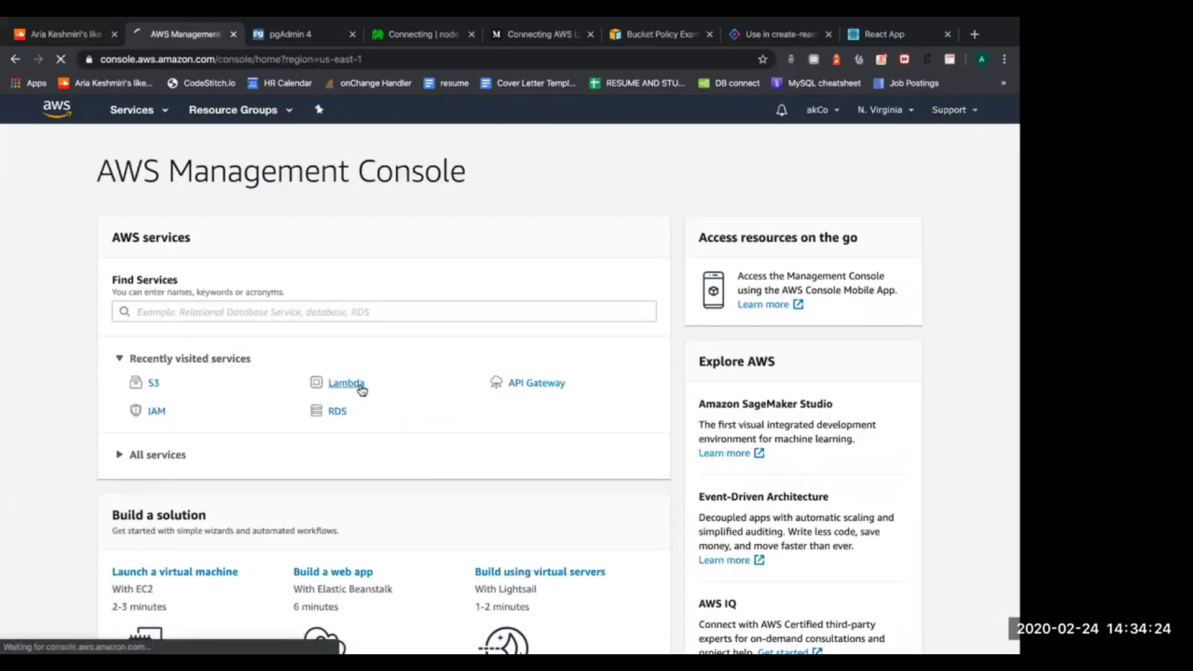